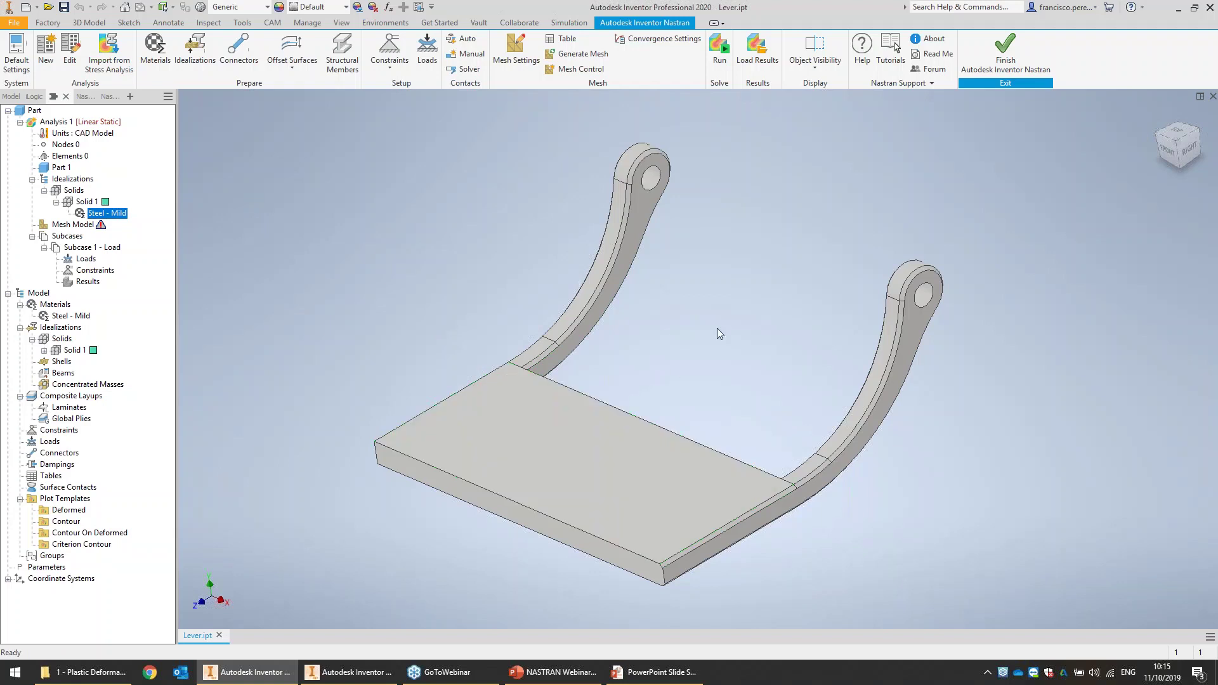
# - Open the Steel - Mild material of Solid 1 for editing and examine its name and yield limit Sy
pyautogui.rightClick(124, 215)
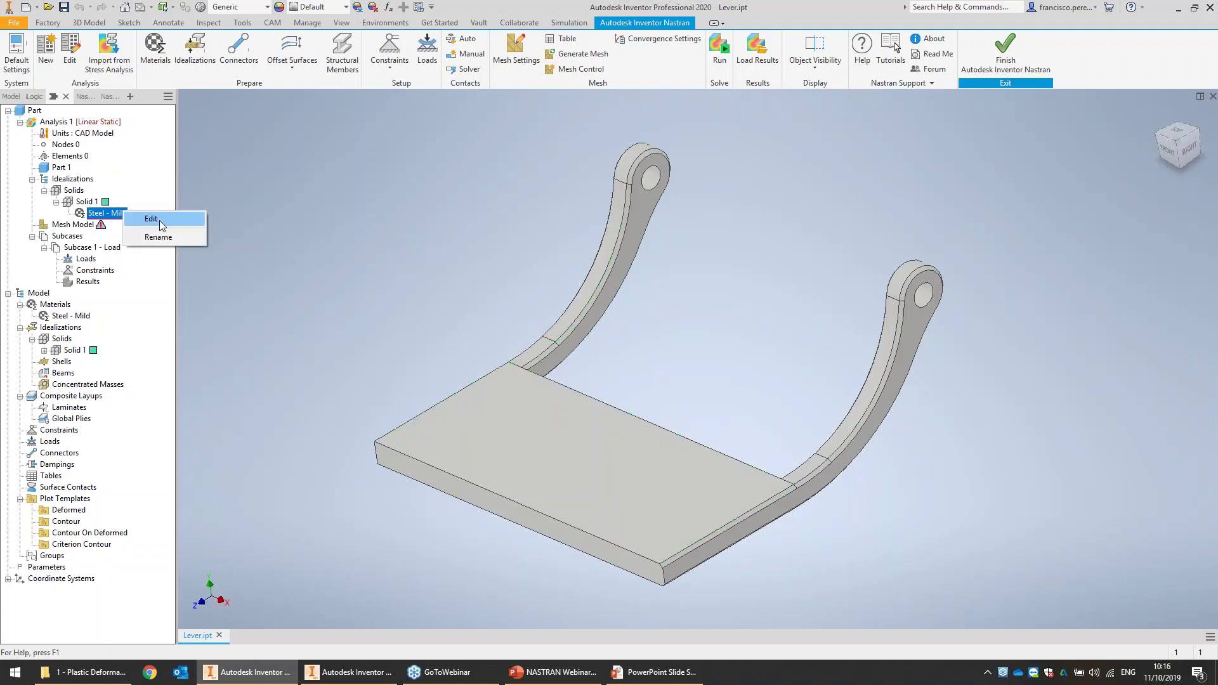
pyautogui.click(159, 219)
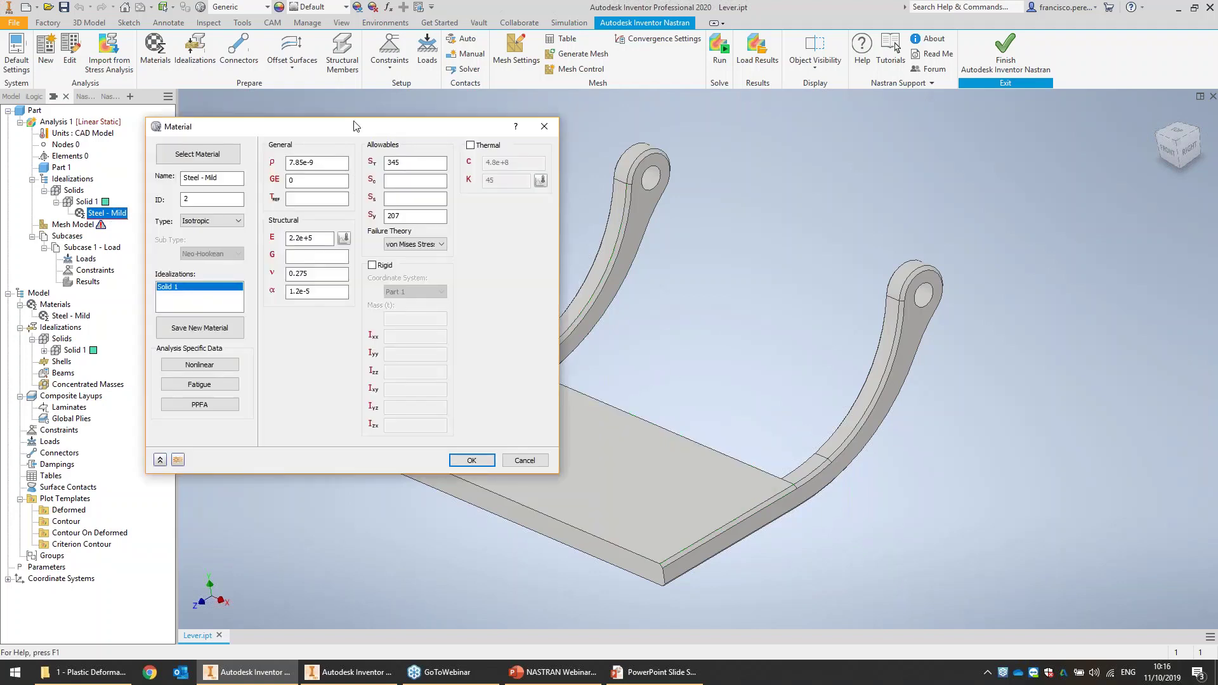
pyautogui.moveTo(362, 125); pyautogui.dragTo(414, 156)
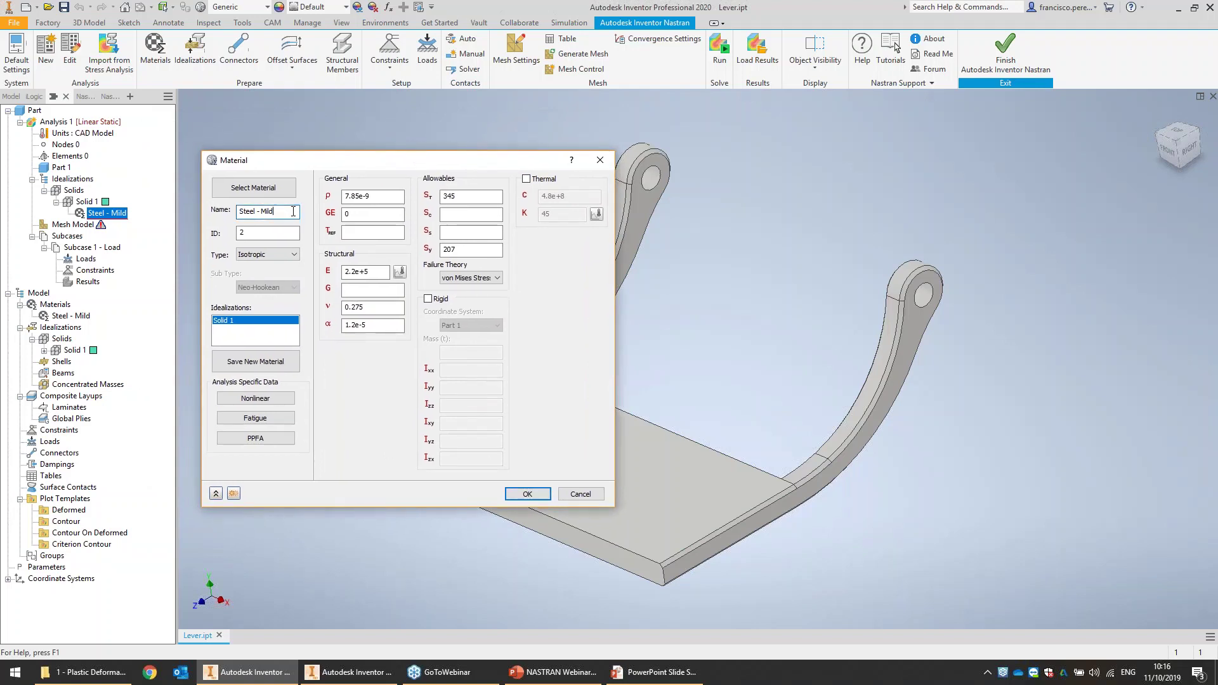
pyautogui.moveTo(298, 212); pyautogui.dragTo(234, 209)
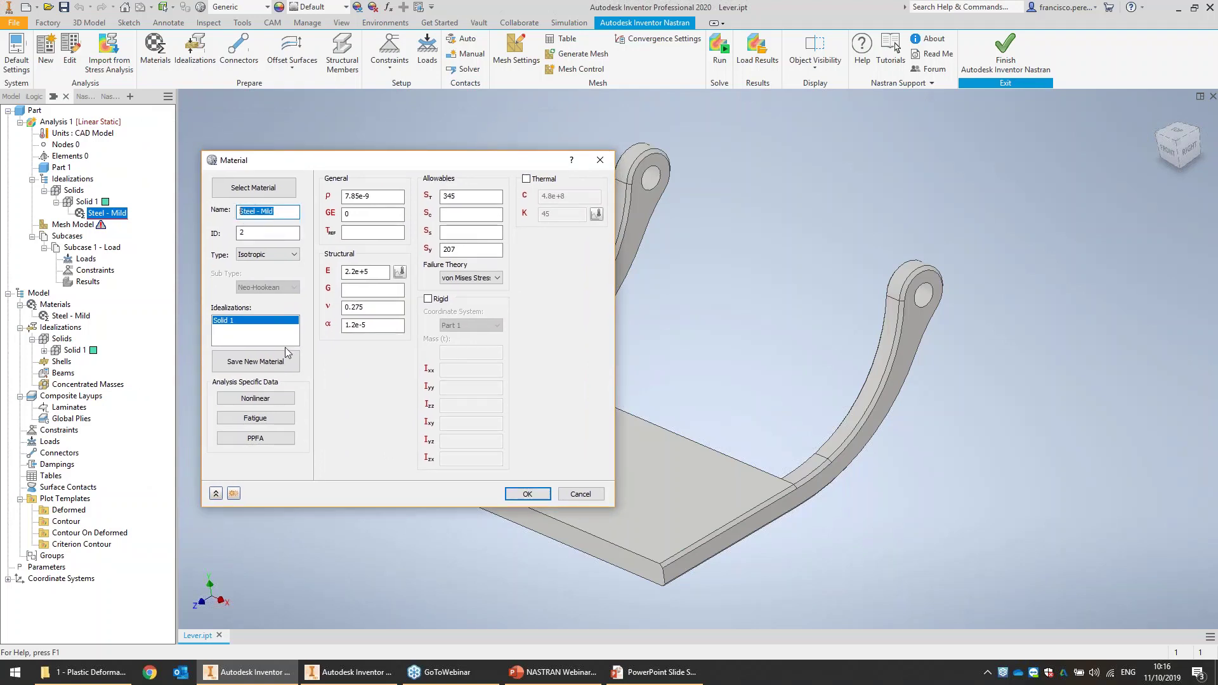
pyautogui.click(474, 249)
pyautogui.doubleClick(482, 251)
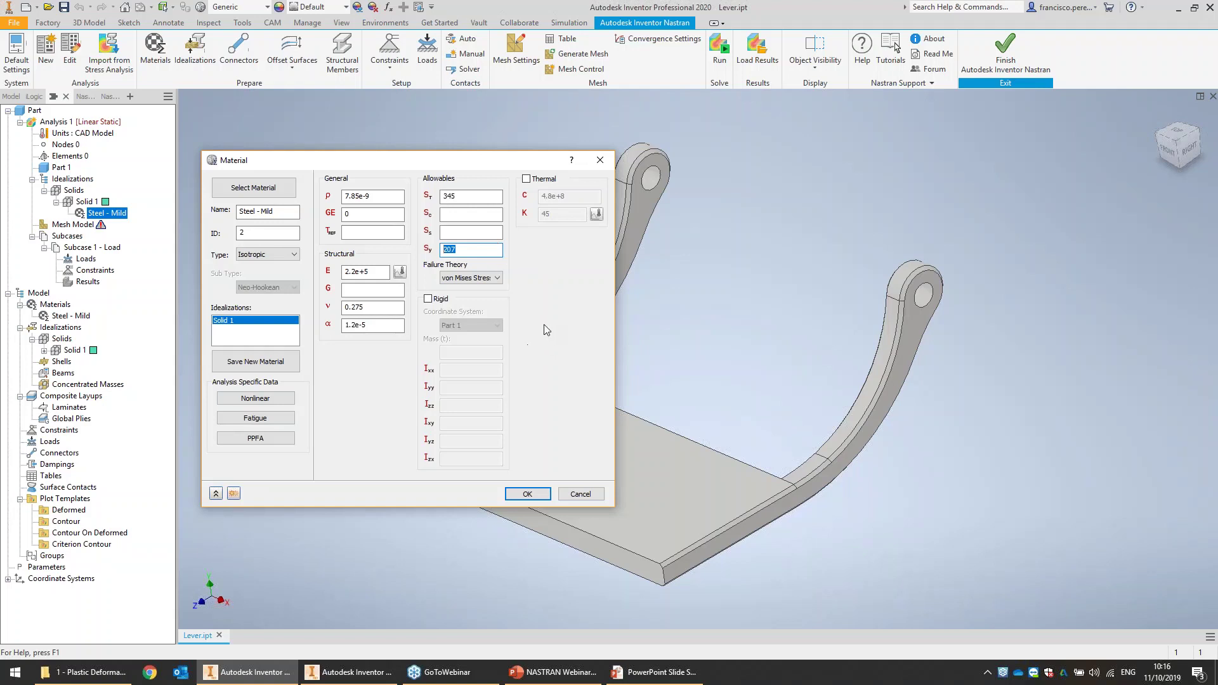
# - Examine the nonlinear material data types for Steel - Mild and close the material definition without changes
pyautogui.click(290, 404)
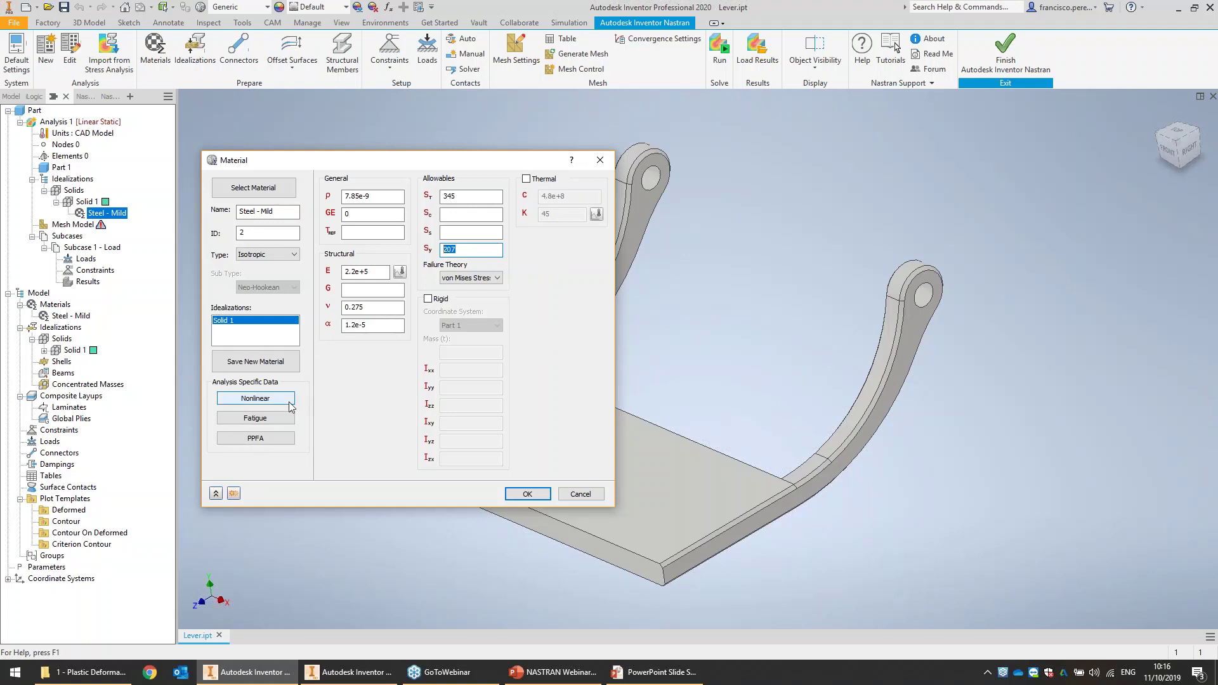
pyautogui.press('ctrl')
pyautogui.press('ctrl')
pyautogui.press('ctrl')
pyautogui.click(290, 404)
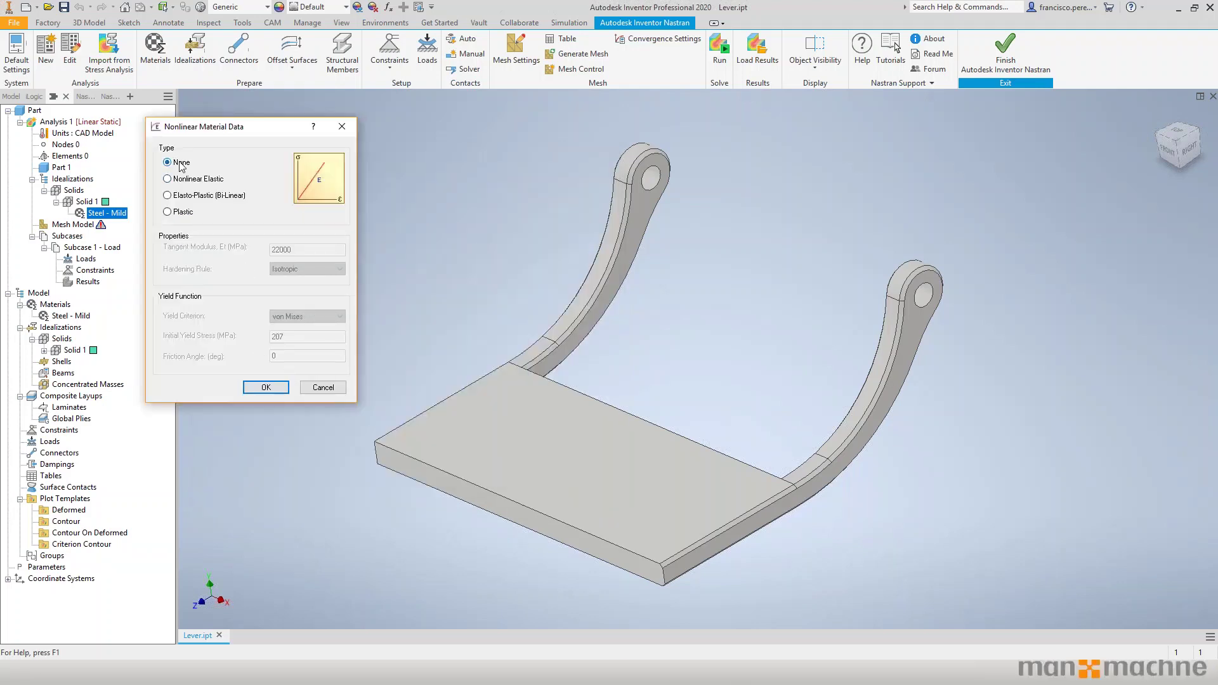
pyautogui.press('ctrl')
pyautogui.press('ctrl')
pyautogui.press('ctrl')
pyautogui.click(323, 387)
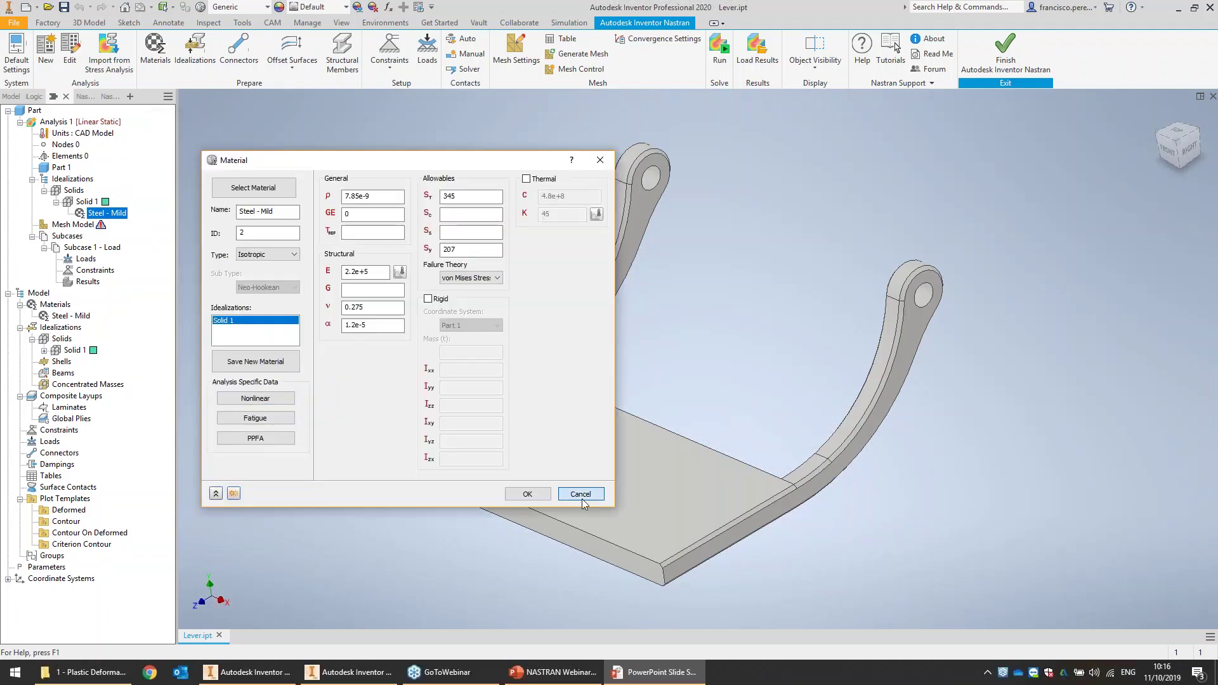
pyautogui.click(581, 498)
# - Add a structural constraint fixing all degrees of freedom on the cylindrical hole faces at the ends of both lever arms
pyautogui.click(389, 49)
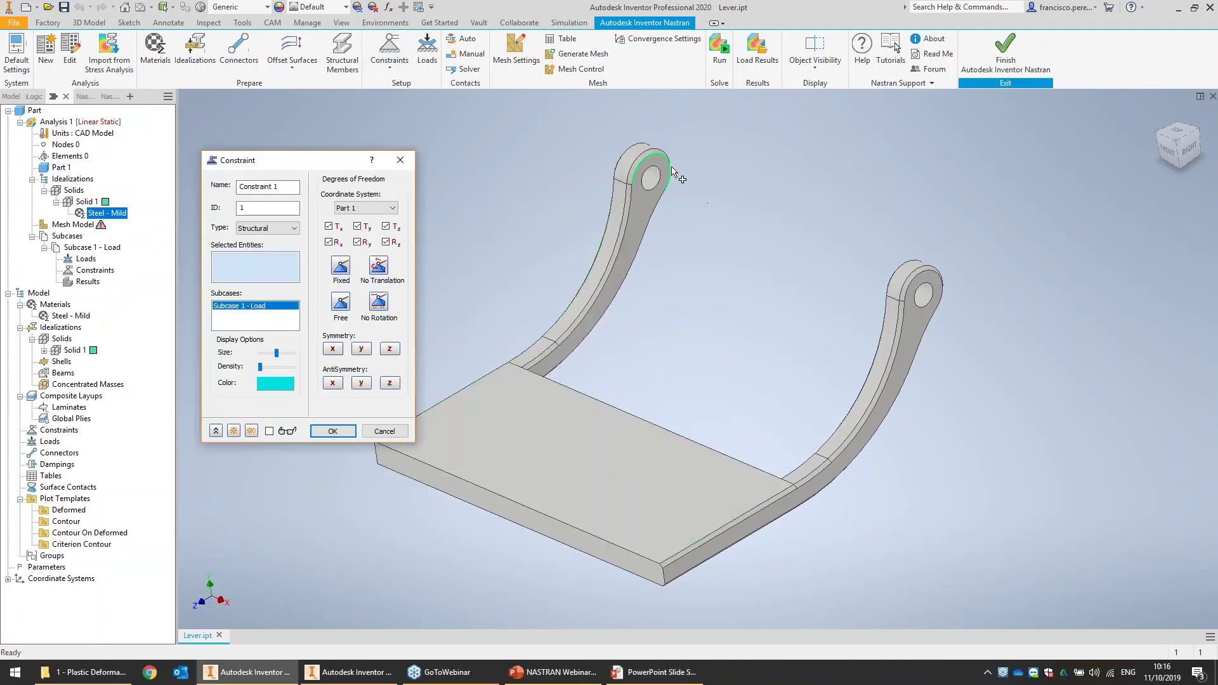
pyautogui.scroll(5, 652, 174)
pyautogui.click(587, 231)
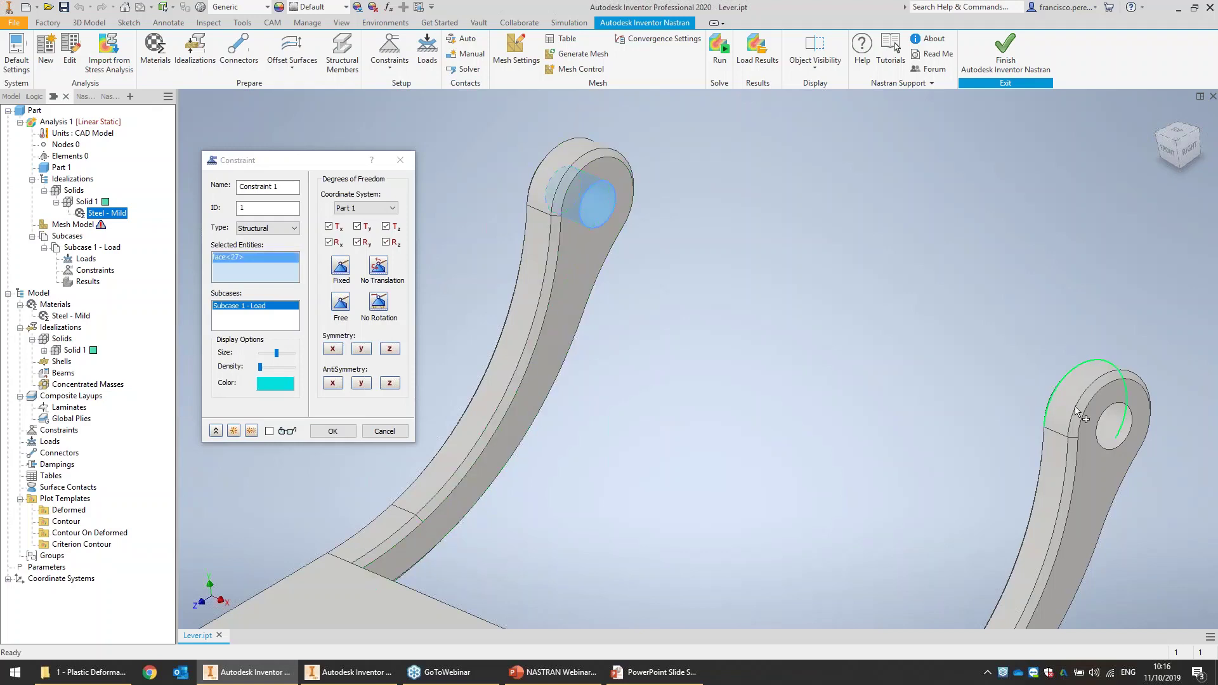
pyautogui.click(1110, 425)
pyautogui.scroll(-5, 800, 342)
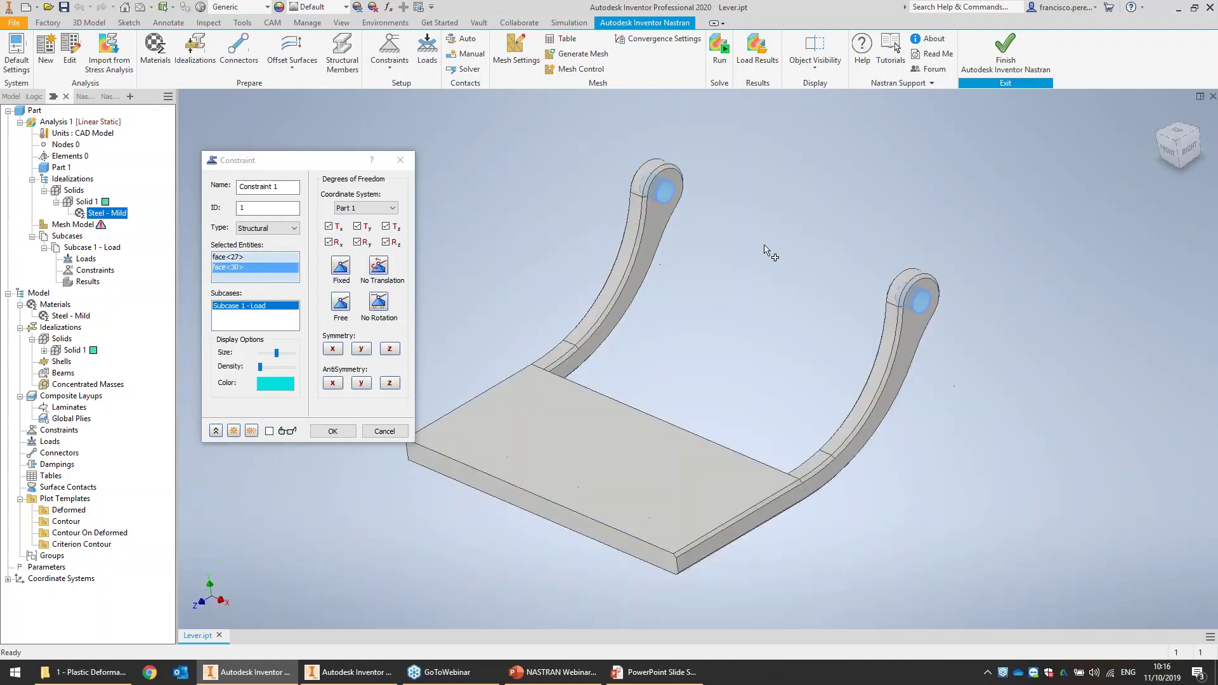
pyautogui.click(345, 432)
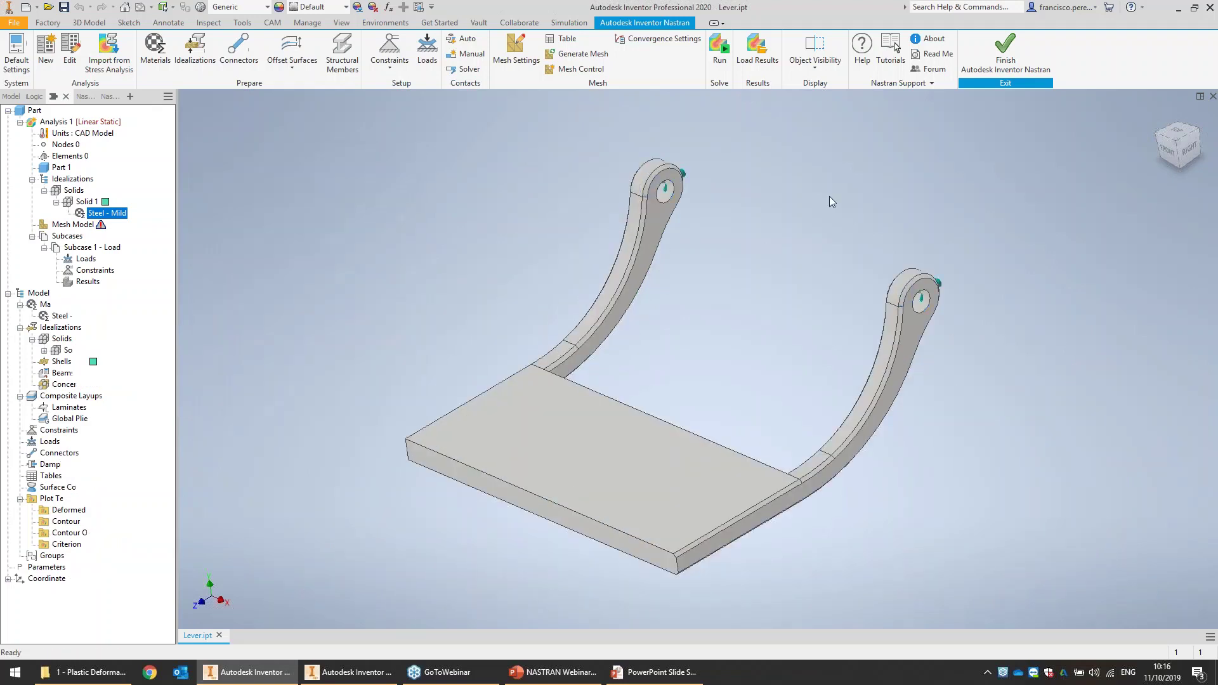
# - Define a force load on the plate's upper face with Fy set to -200 N and turn on its preview
pyautogui.click(427, 48)
pyautogui.click(583, 442)
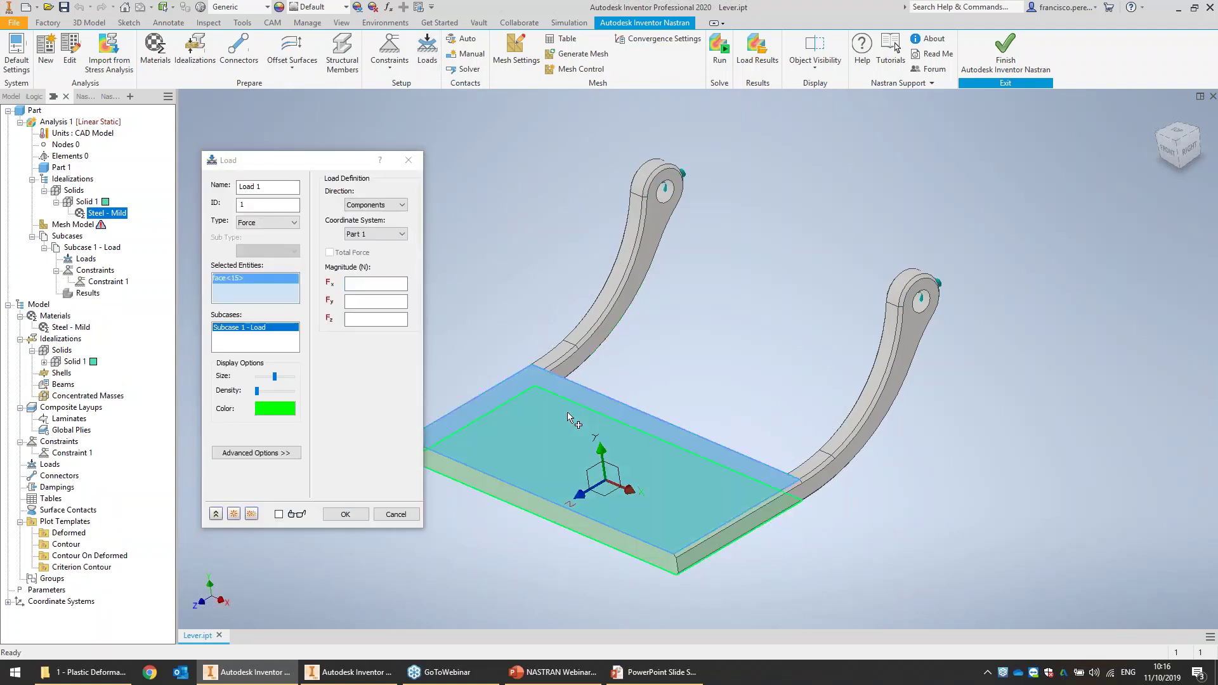
pyautogui.click(369, 301)
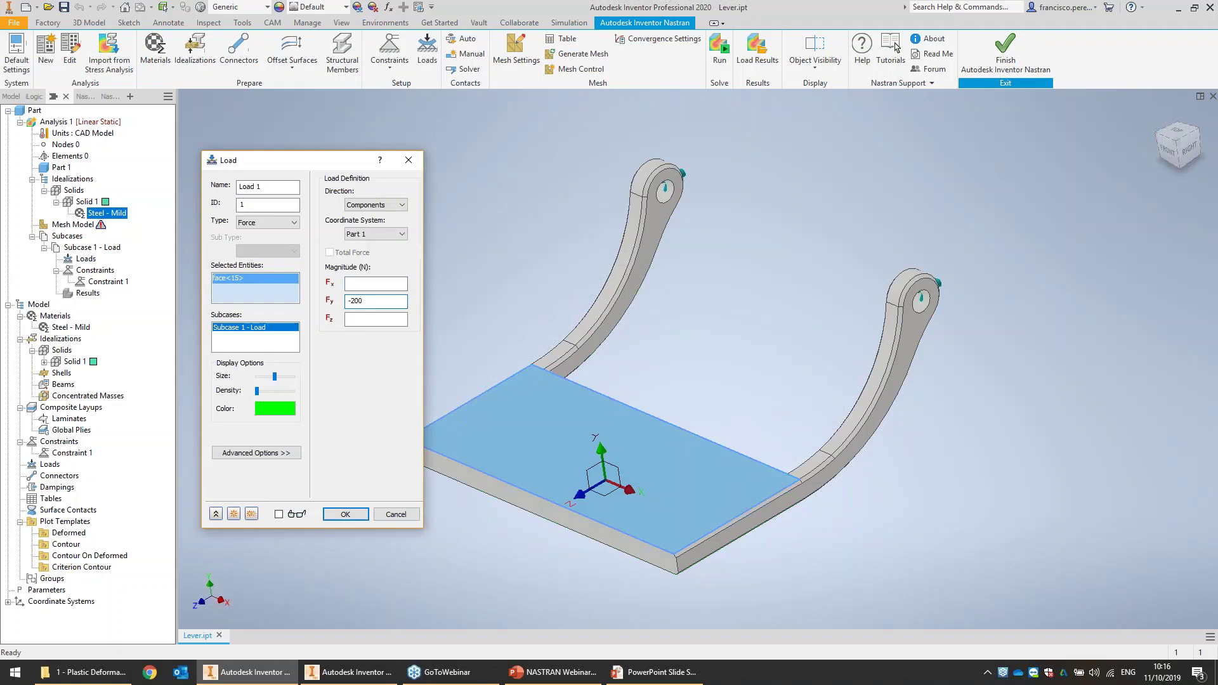
pyautogui.click(278, 514)
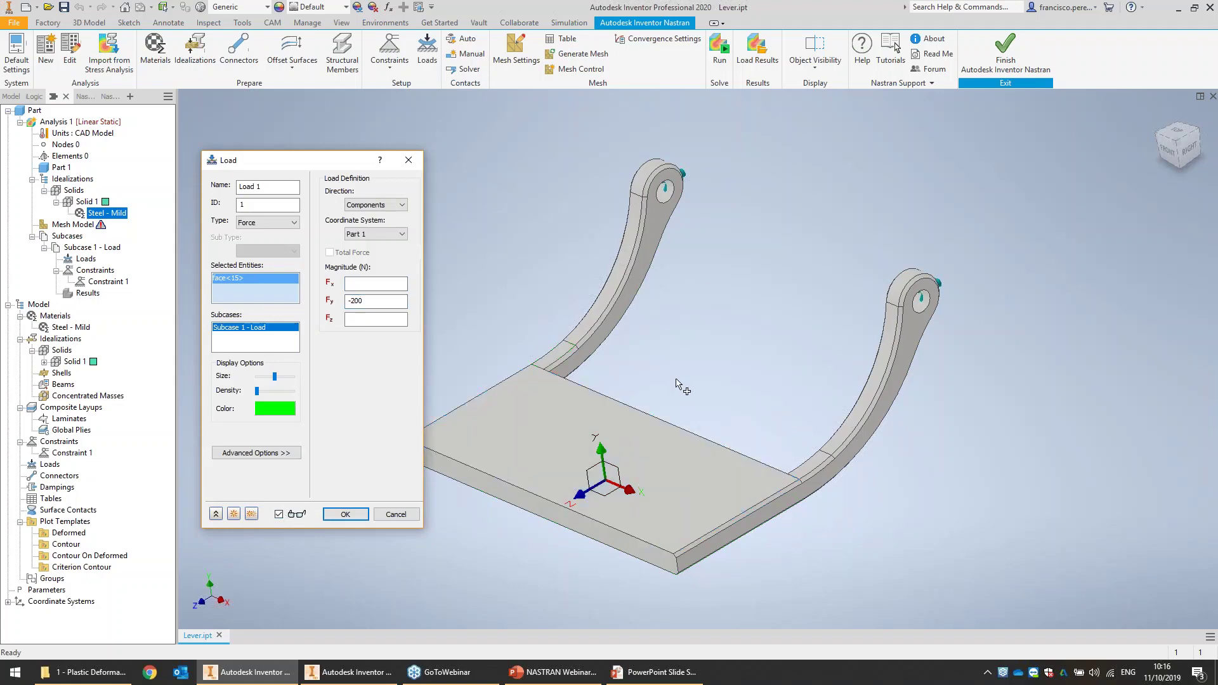
# - Check the direction of the previewed force arrow from below the plate, restore the lowest arrow density and accept the load
pyautogui.keyDown('shift'); pyautogui.moveTo(678, 384); pyautogui.dragTo(666, 313, button='middle'); pyautogui.keyUp('shift')
pyautogui.scroll(3, 622, 429)
pyautogui.moveTo(623, 430); pyautogui.dragTo(753, 382, button='middle')
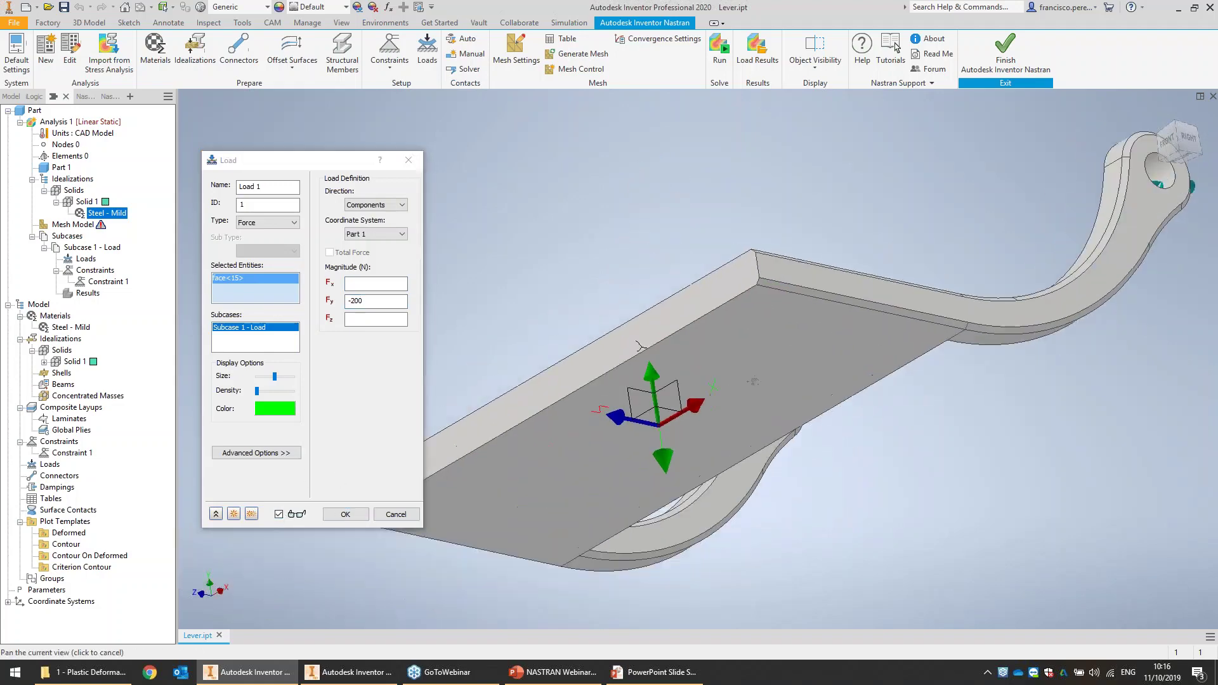
pyautogui.scroll(-3, 705, 353)
pyautogui.keyDown('shift'); pyautogui.moveTo(635, 328); pyautogui.dragTo(650, 355, button='middle'); pyautogui.keyUp('shift')
pyautogui.scroll(1, 658, 359)
pyautogui.moveTo(659, 359); pyautogui.dragTo(673, 328, button='middle')
pyautogui.moveTo(258, 391); pyautogui.dragTo(268, 391)
pyautogui.keyDown('shift'); pyautogui.moveTo(698, 221); pyautogui.dragTo(698, 288, button='middle'); pyautogui.keyUp('shift')
pyautogui.moveTo(268, 391); pyautogui.dragTo(257, 391)
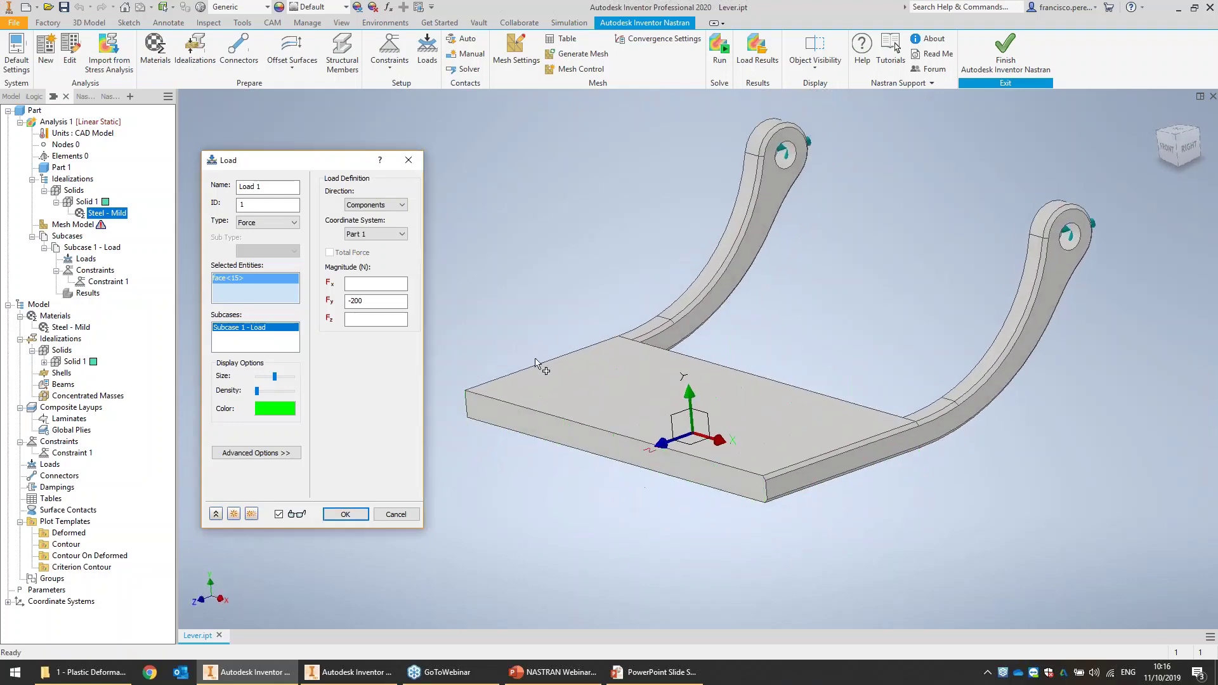
pyautogui.keyDown('shift'); pyautogui.moveTo(645, 351); pyautogui.dragTo(646, 330, button='middle'); pyautogui.keyUp('shift')
pyautogui.click(343, 514)
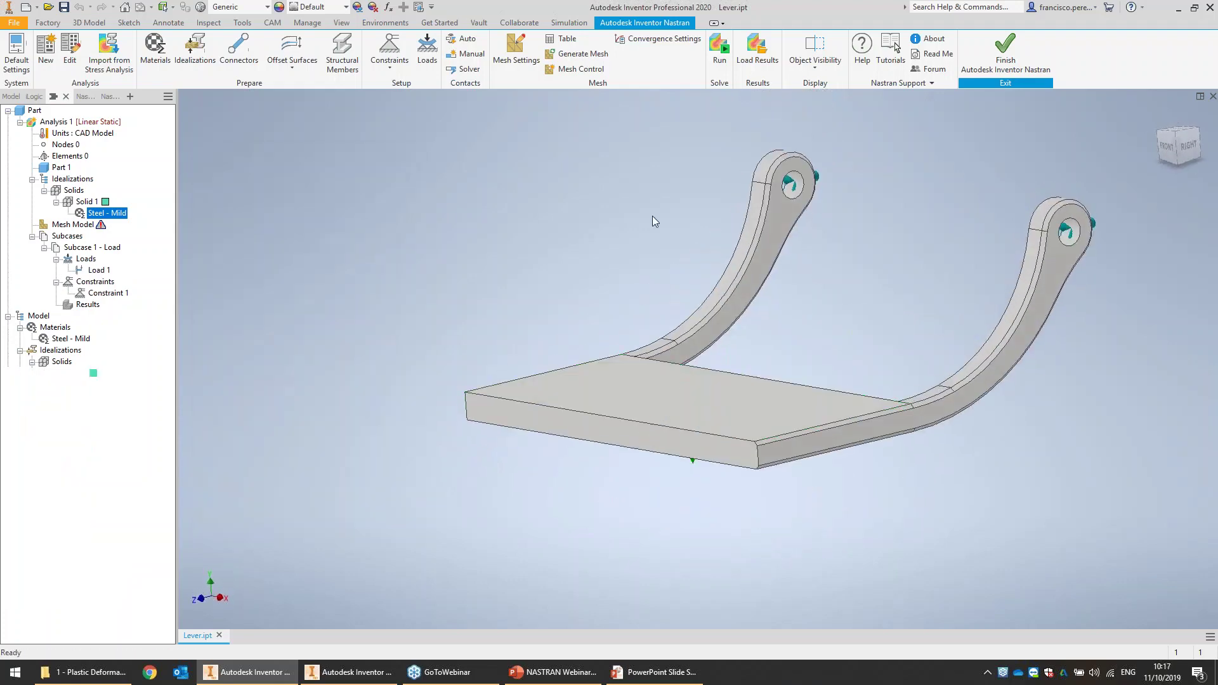
# - Generate the lever's mesh with 1.75 mm parabolic elements and accept the mesh settings
pyautogui.moveTo(652, 203)
pyautogui.keyDown('shift'); pyautogui.mouseDown(button='middle')
pyautogui.moveTo(637, 146)
pyautogui.moveTo(632, 191)
pyautogui.mouseUp(button='middle'); pyautogui.keyUp('shift')
pyautogui.click(515, 51)
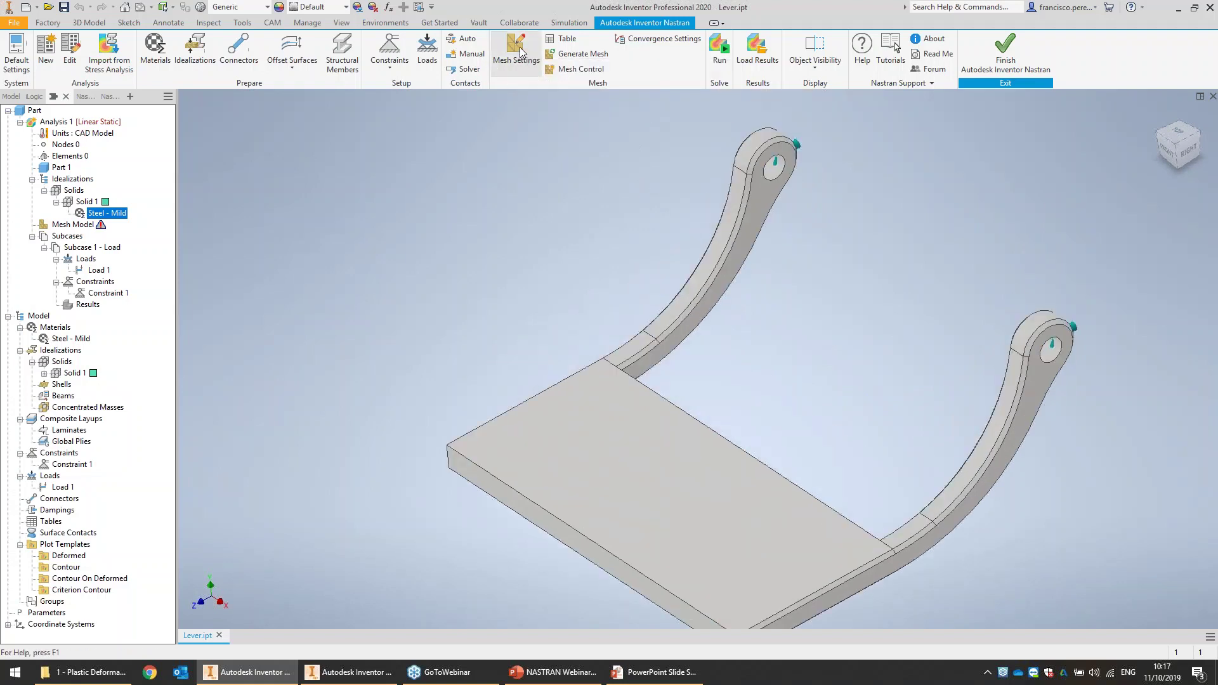
pyautogui.doubleClick(309, 196)
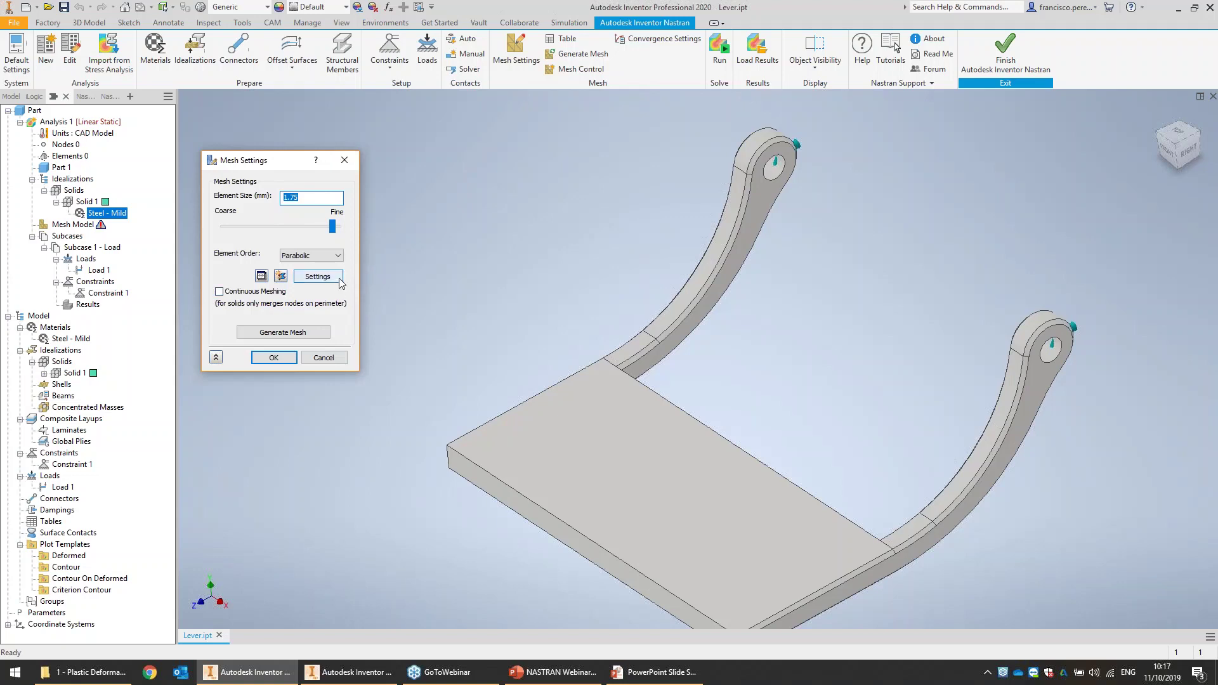
pyautogui.click(311, 331)
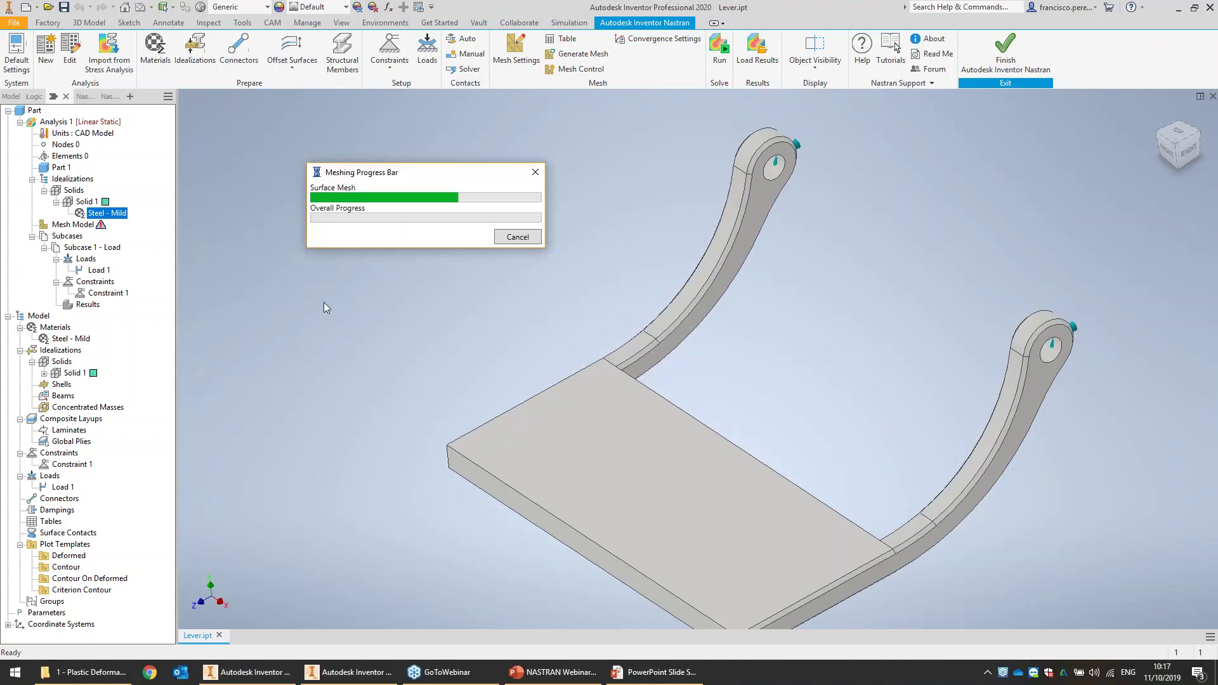
pyautogui.click(274, 355)
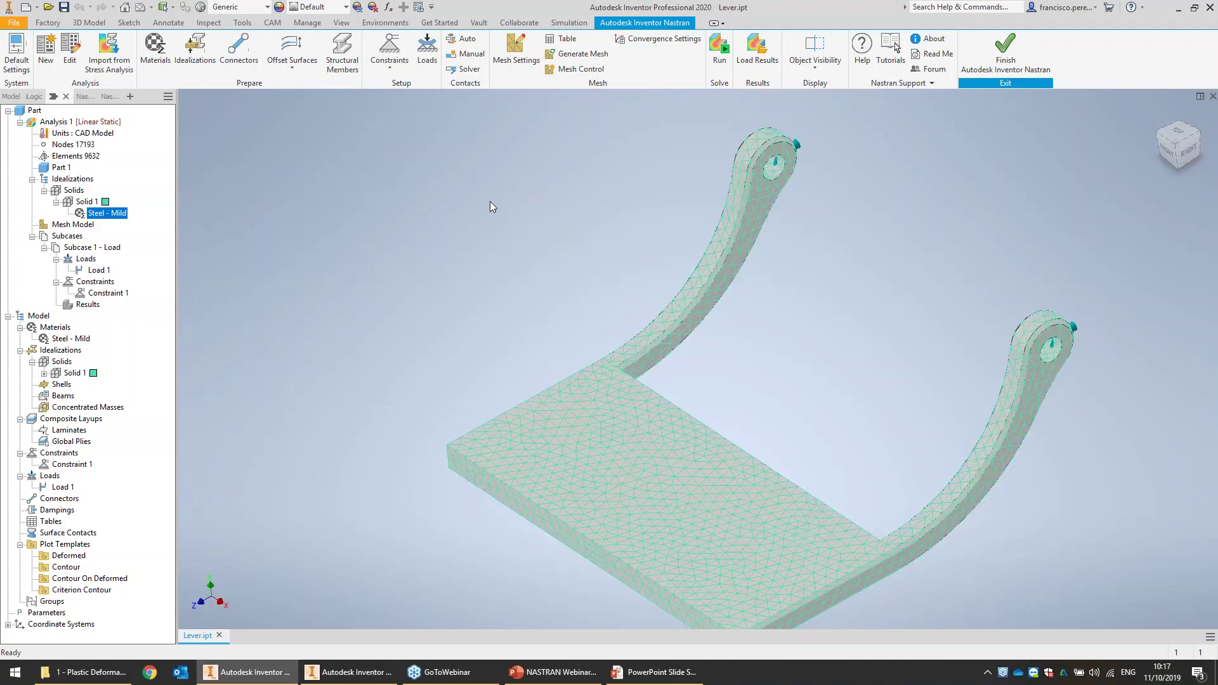
# - Inspect the mesh on the plate and arms, run the linear static analysis and dismiss the completion notice
pyautogui.scroll(-1, 1015, 354)
pyautogui.moveTo(1015, 354); pyautogui.dragTo(911, 307, button='middle')
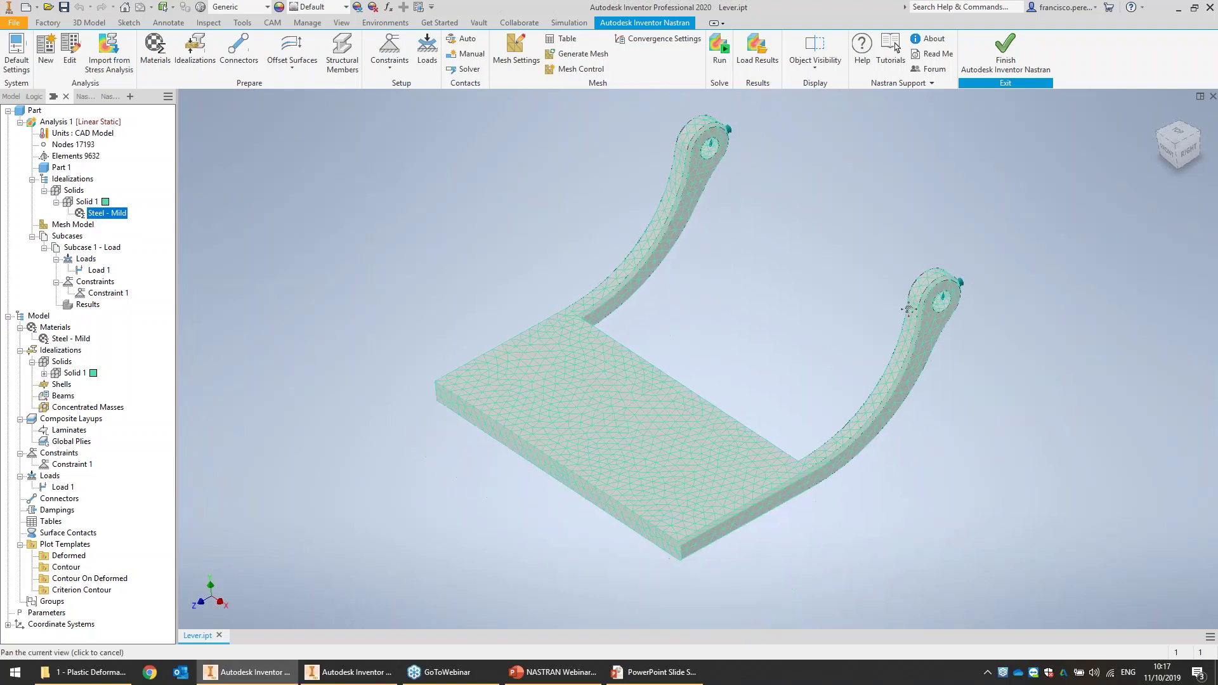
pyautogui.scroll(3, 915, 309)
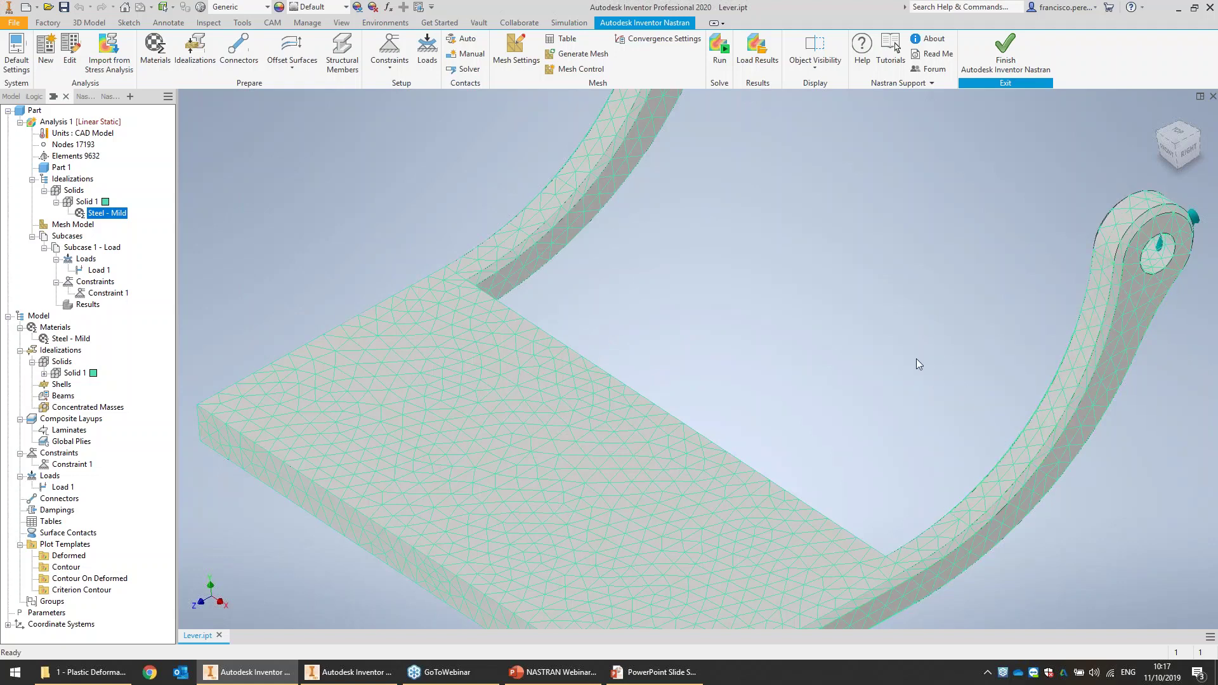
pyautogui.scroll(-3, 916, 359)
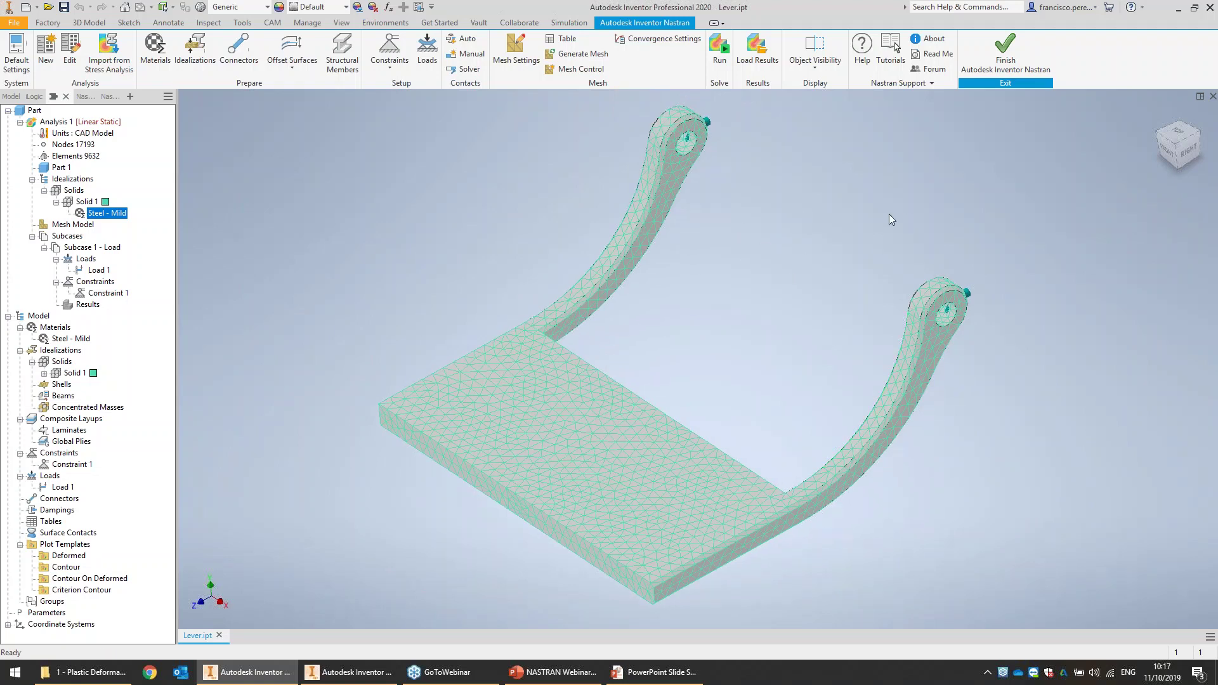
pyautogui.moveTo(770, 258)
pyautogui.keyDown('shift'); pyautogui.mouseDown(button='middle')
pyautogui.moveTo(756, 245)
pyautogui.moveTo(759, 261)
pyautogui.moveTo(781, 241)
pyautogui.mouseUp(button='middle'); pyautogui.keyUp('shift')
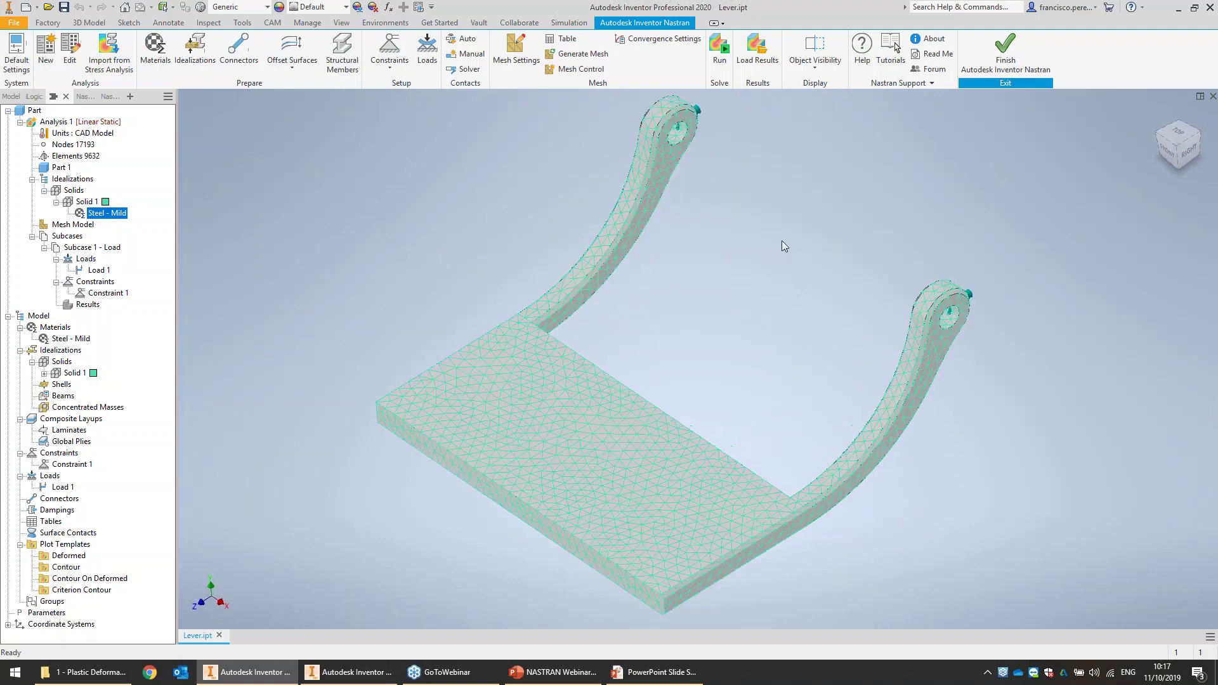
pyautogui.click(721, 62)
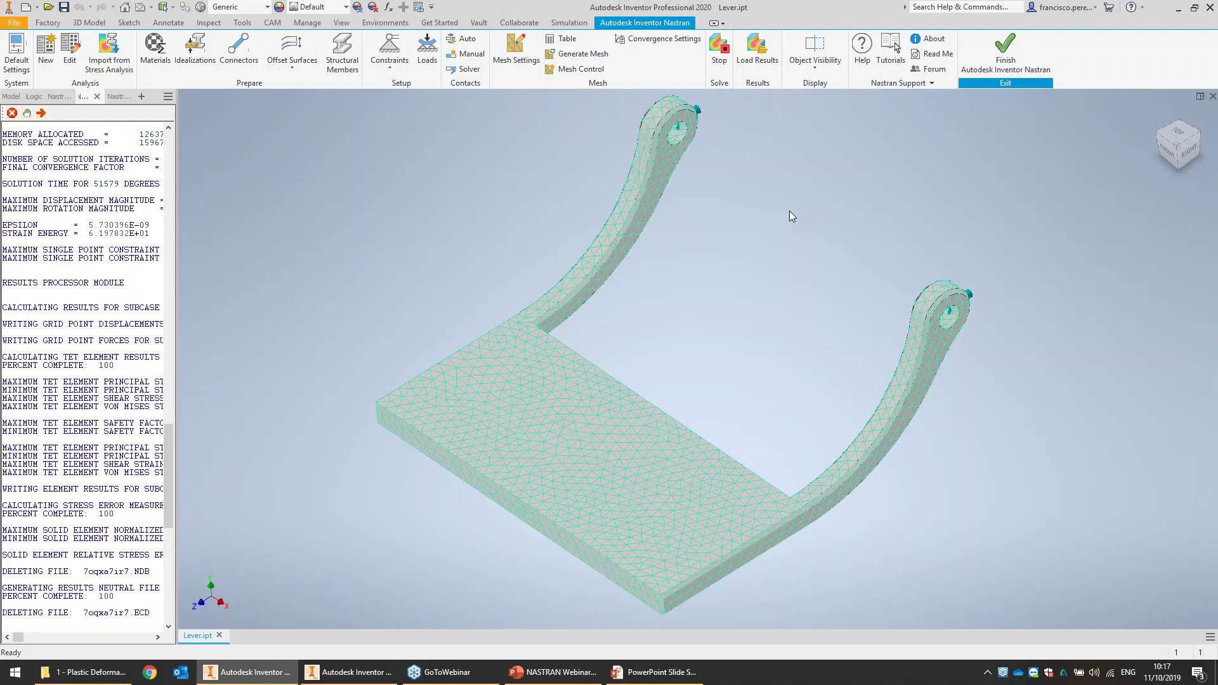
pyautogui.press('Return')
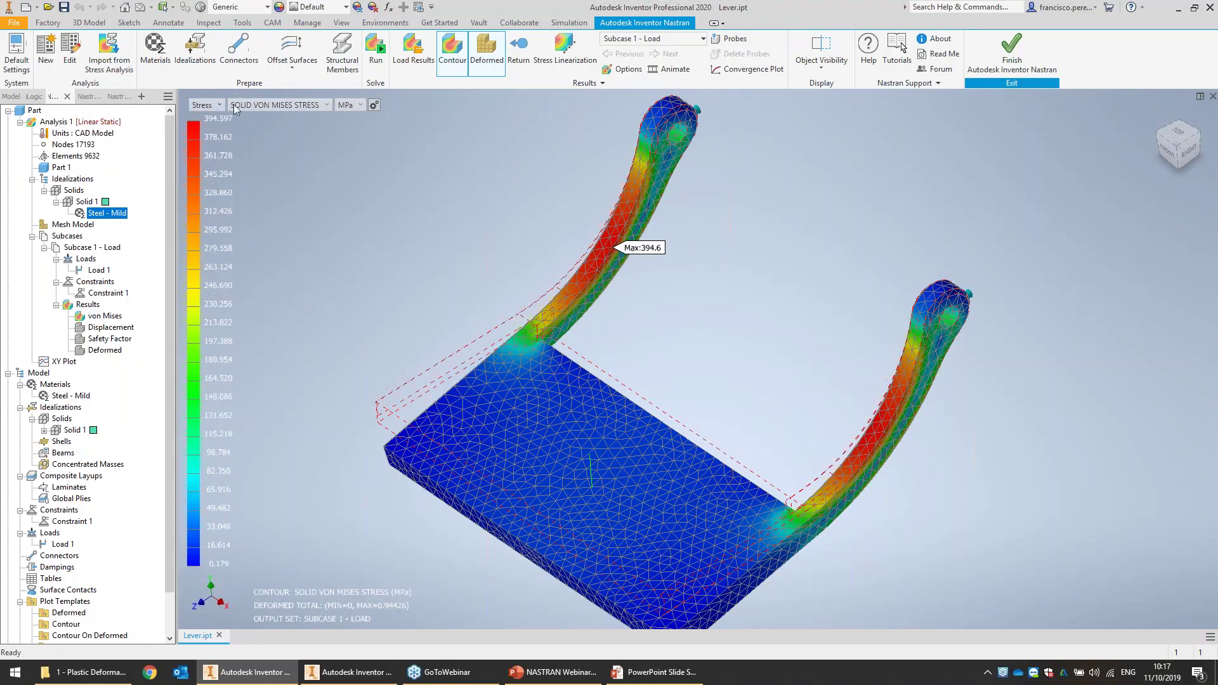
# - Display the total displacement contour for Subcase 1 - Load
pyautogui.click(210, 106)
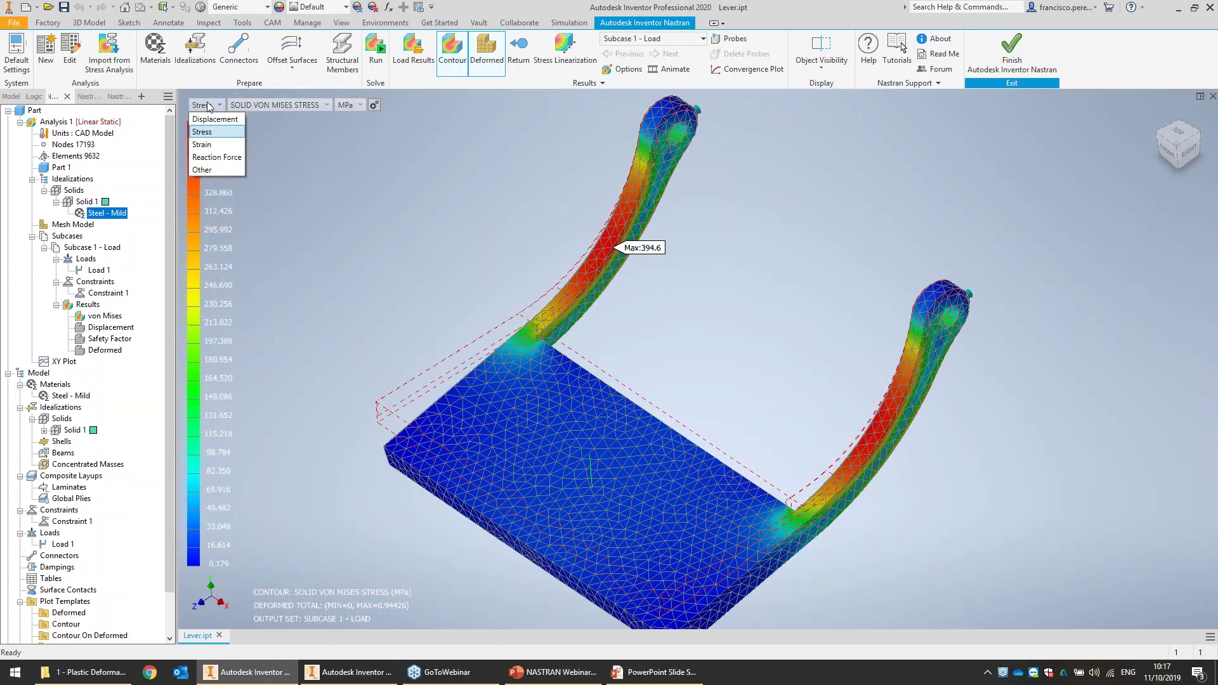
pyautogui.click(210, 105)
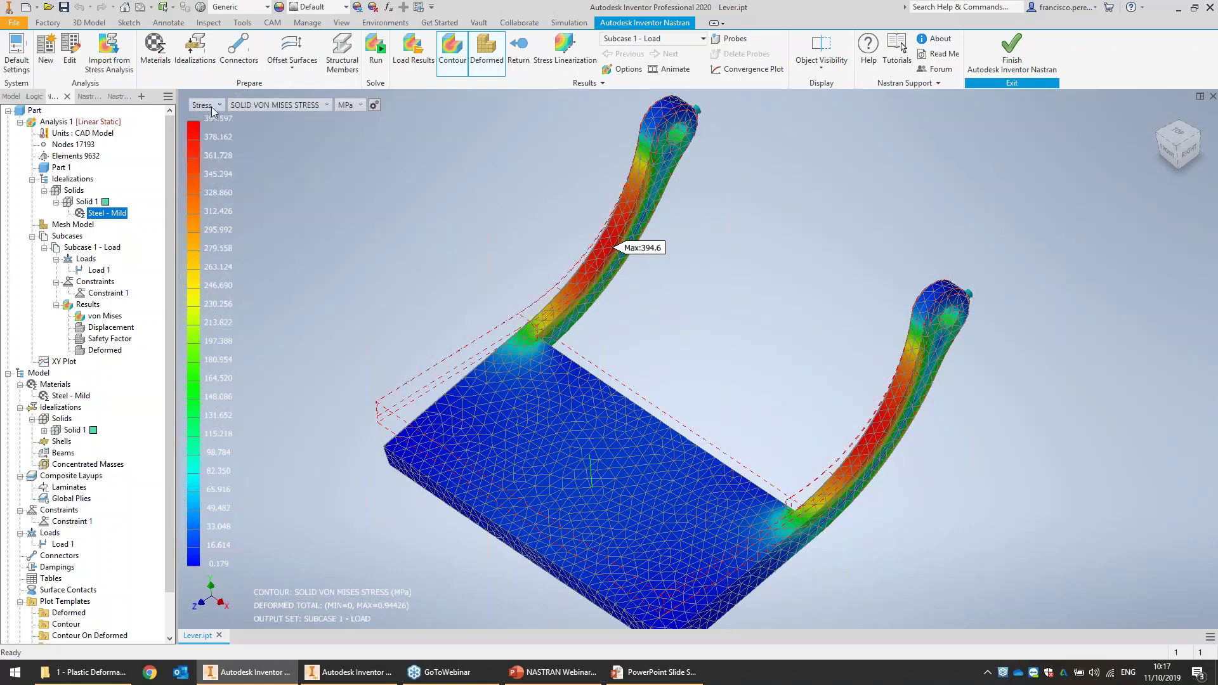
pyautogui.click(215, 106)
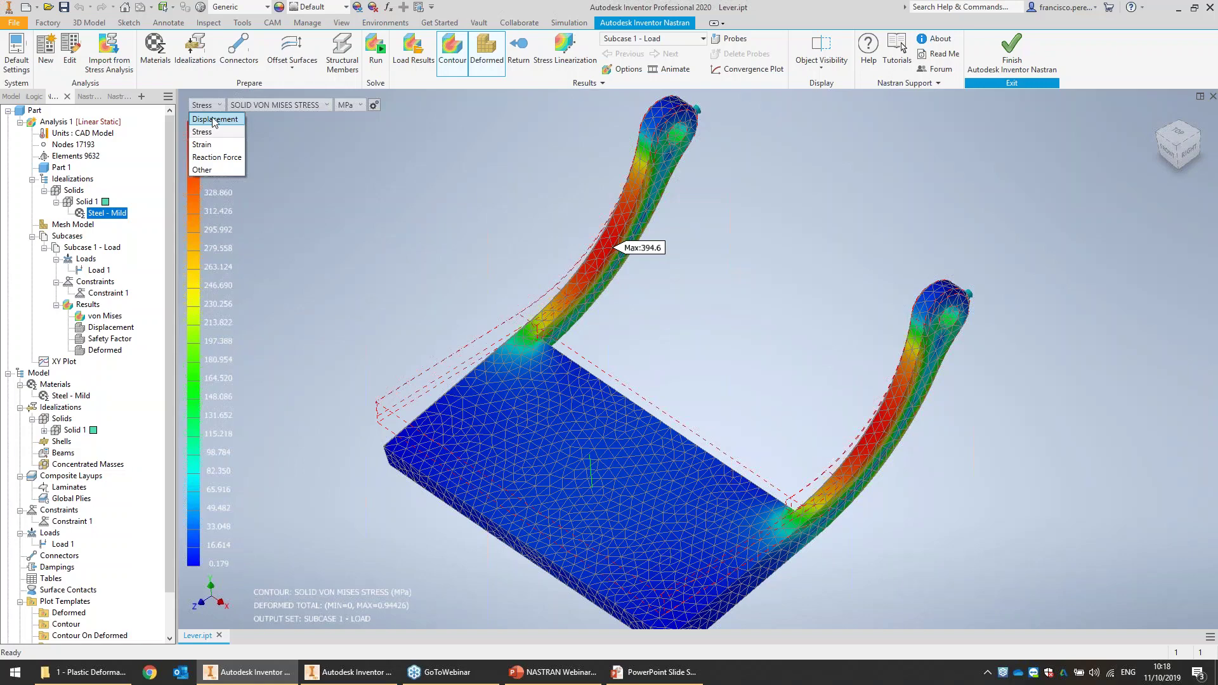
pyautogui.click(214, 120)
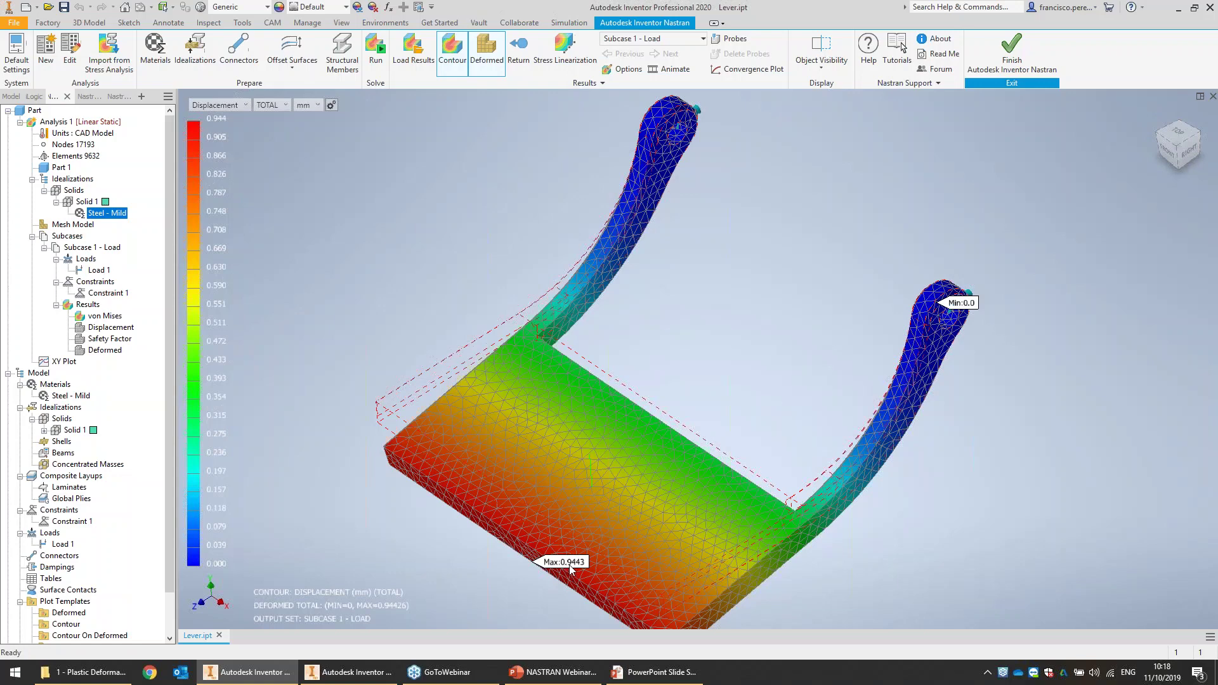
# - Display the lever's solid X-normal stress contour, followed by its safety factor contour
pyautogui.click(215, 106)
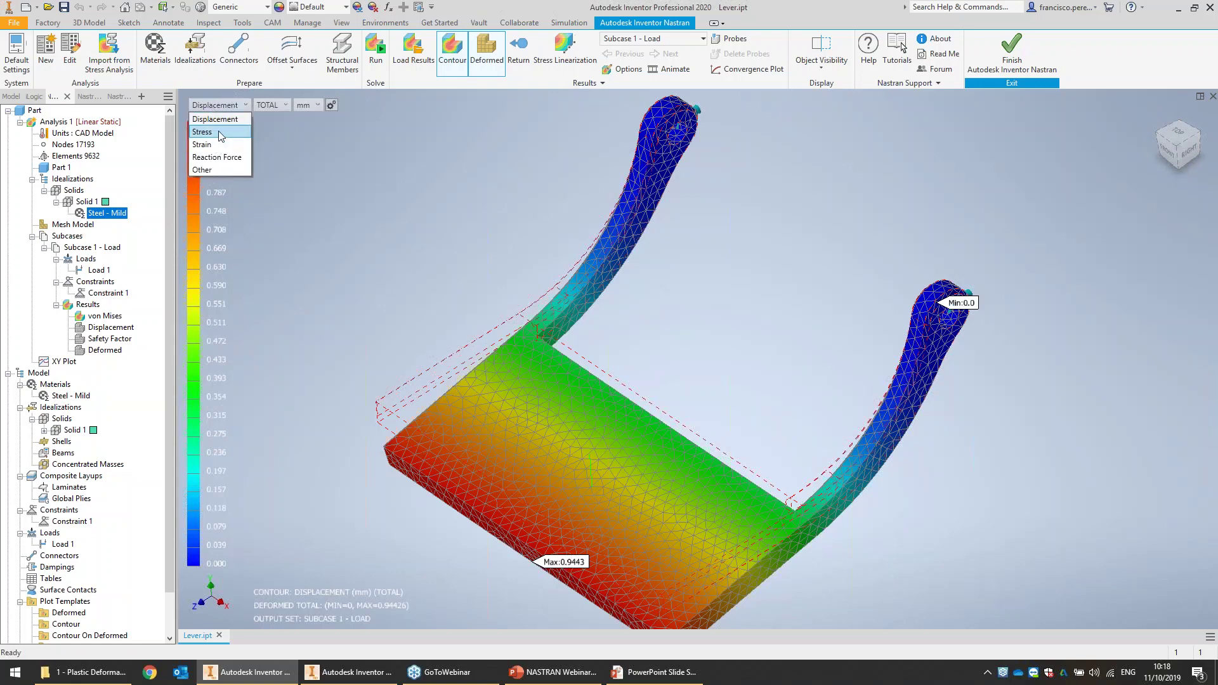
pyautogui.click(202, 132)
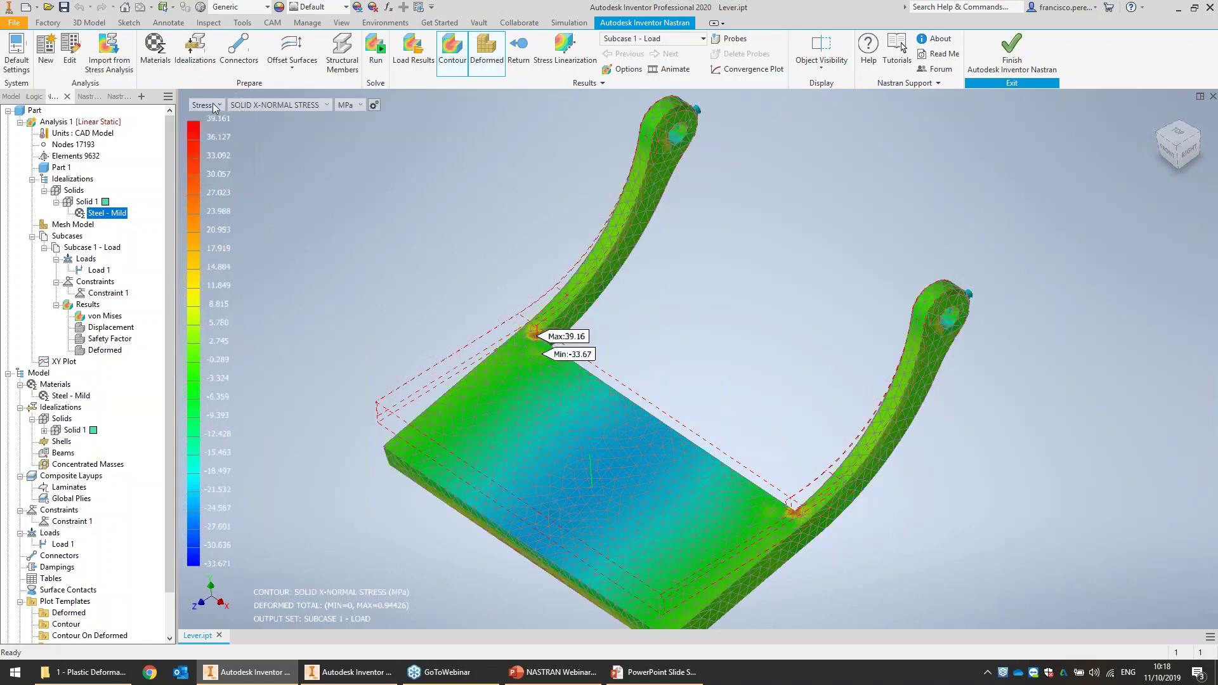
pyautogui.click(211, 102)
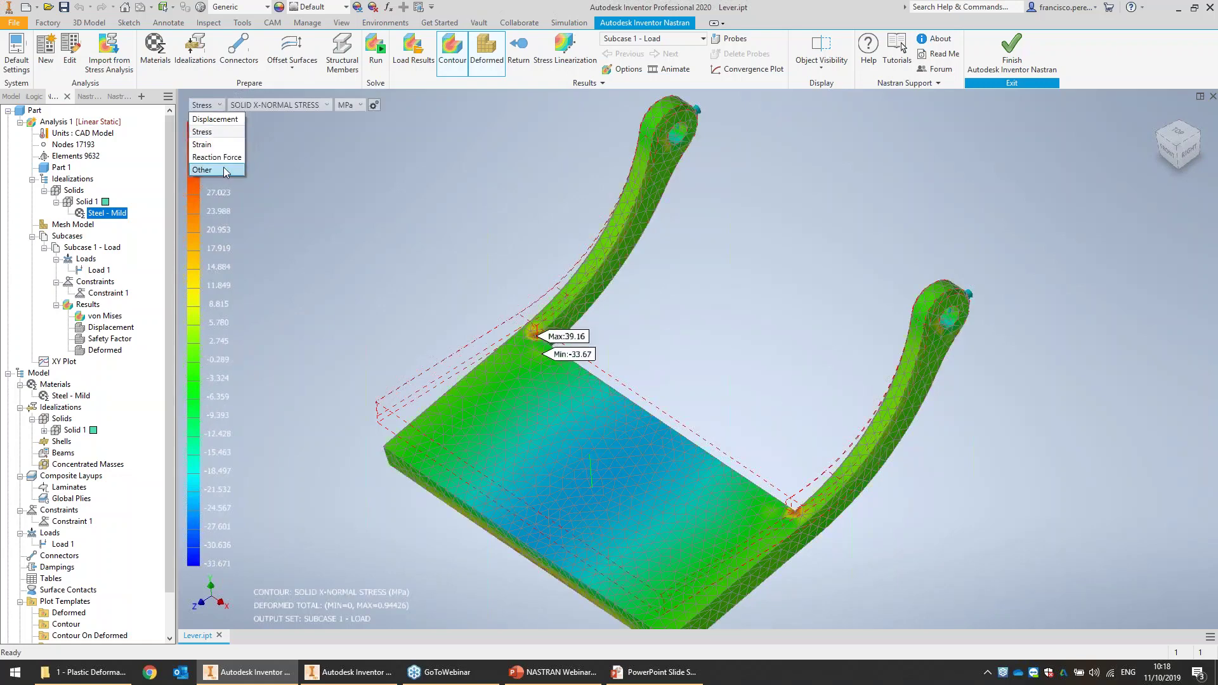
pyautogui.click(286, 104)
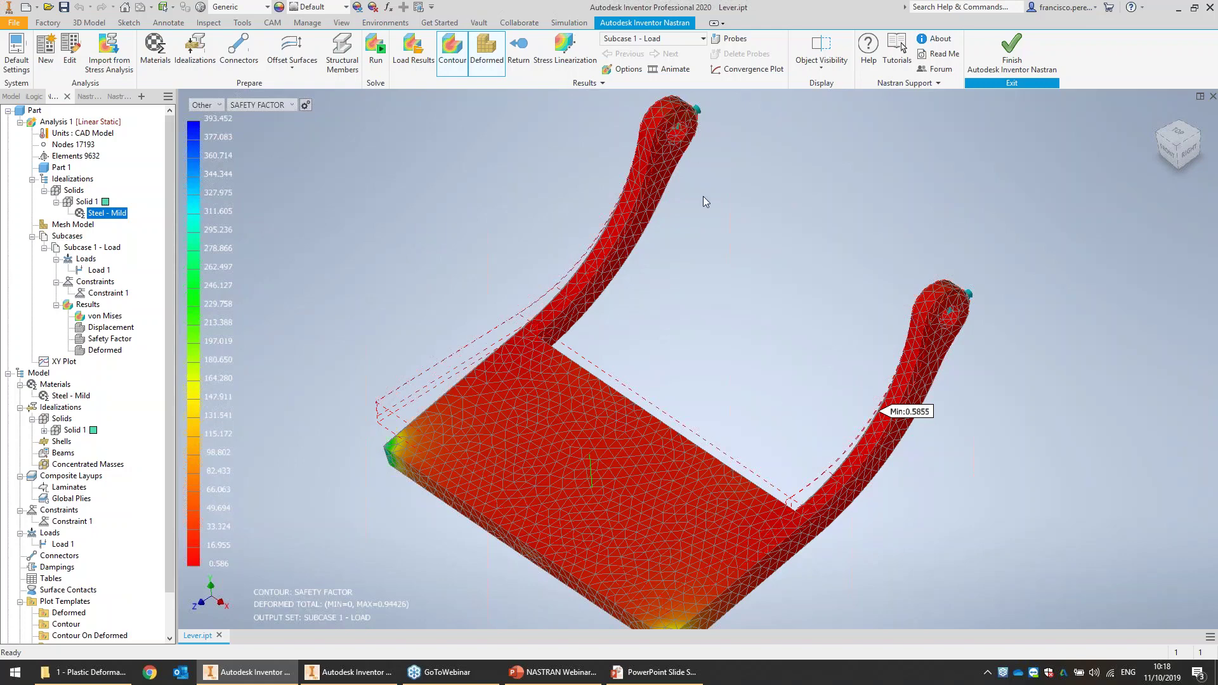
# - Return from the results to the model and change Analysis 1's type to Nonlinear Static
pyautogui.click(206, 105)
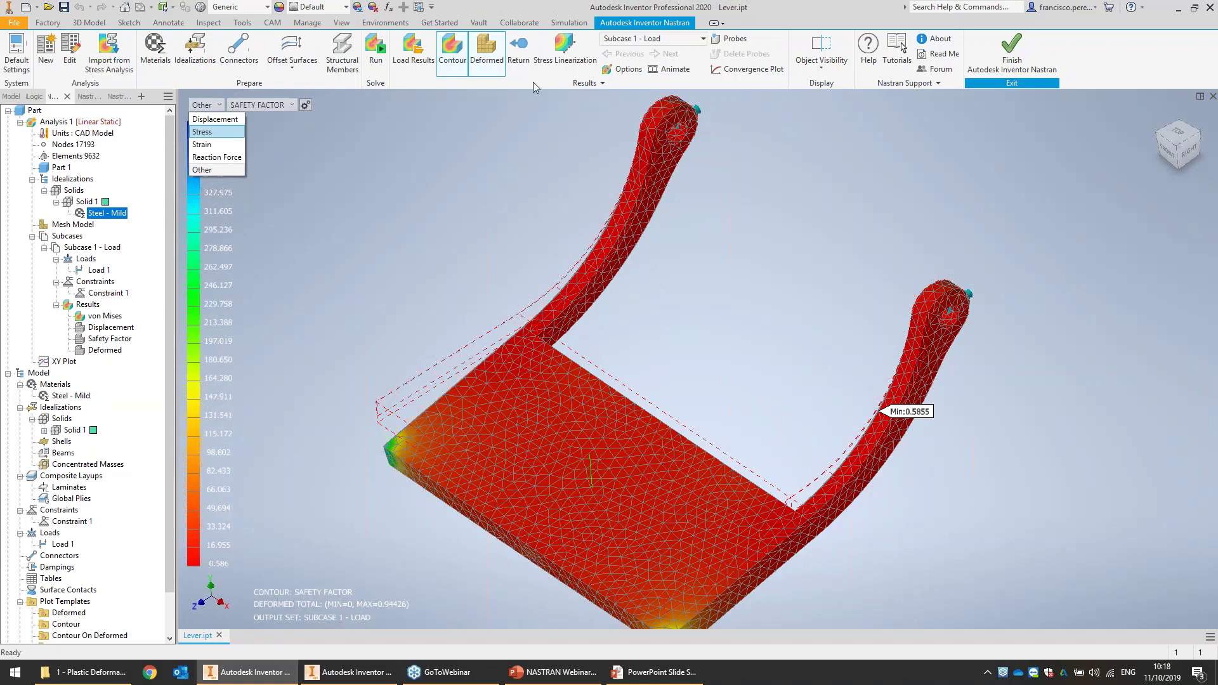
pyautogui.click(518, 51)
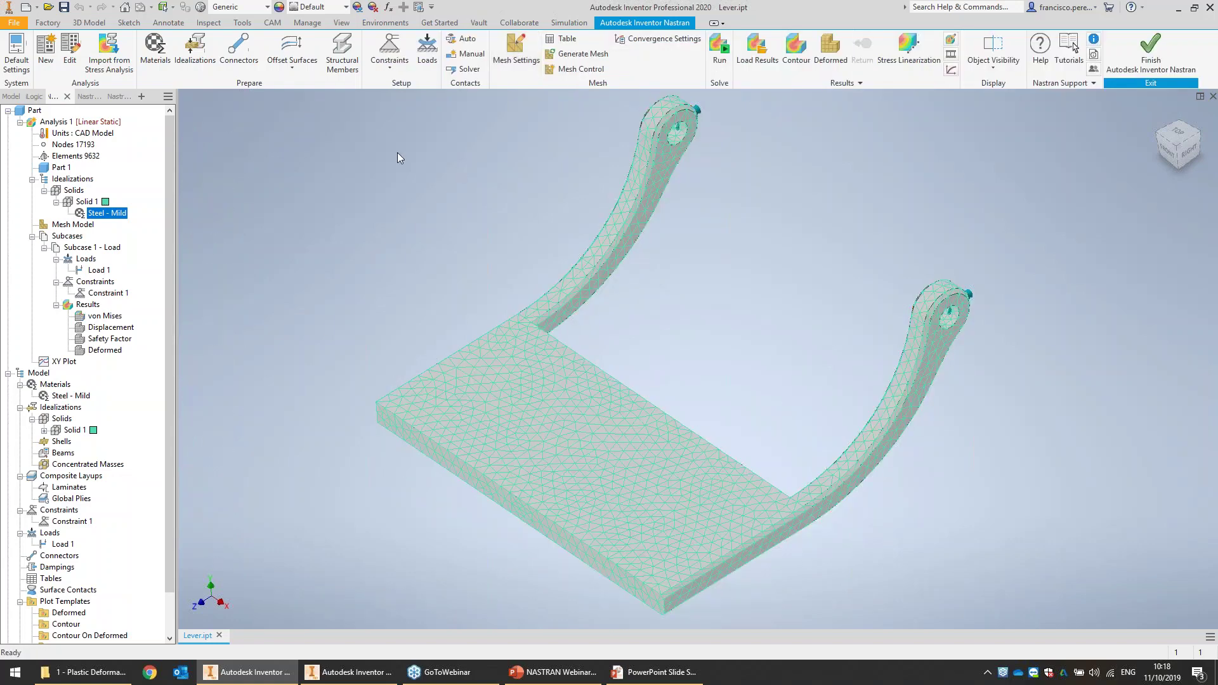
pyautogui.rightClick(70, 124)
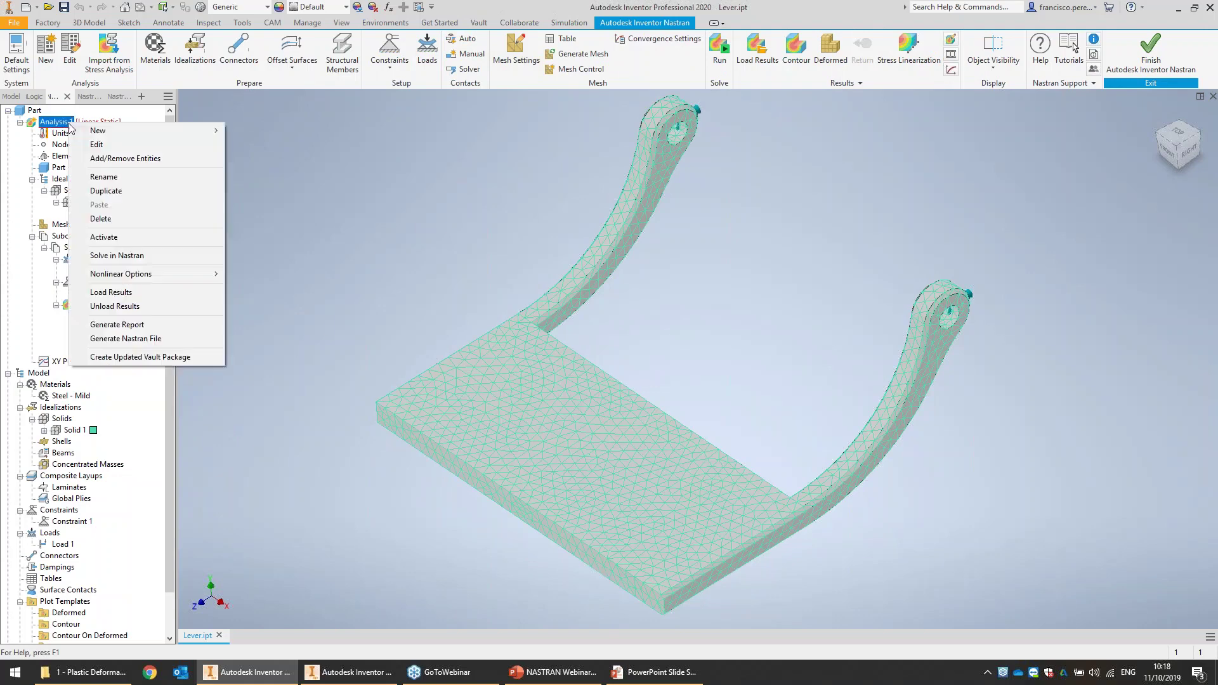
pyautogui.click(110, 146)
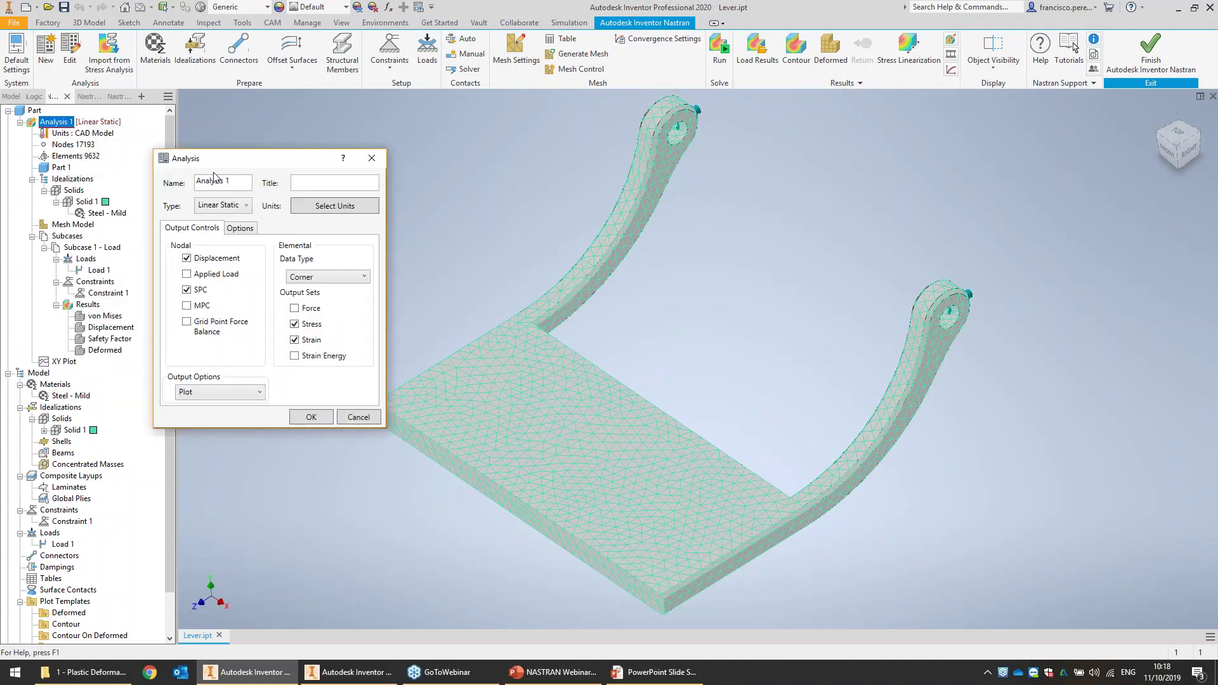
pyautogui.click(236, 206)
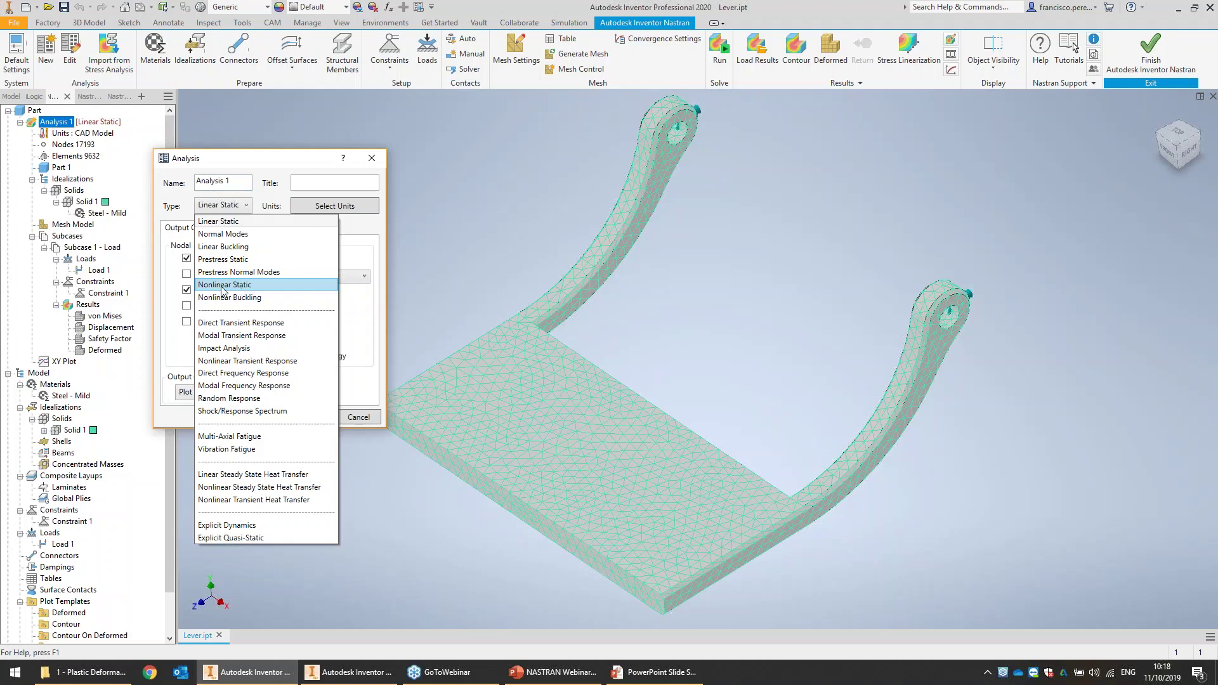
pyautogui.click(261, 285)
pyautogui.click(323, 402)
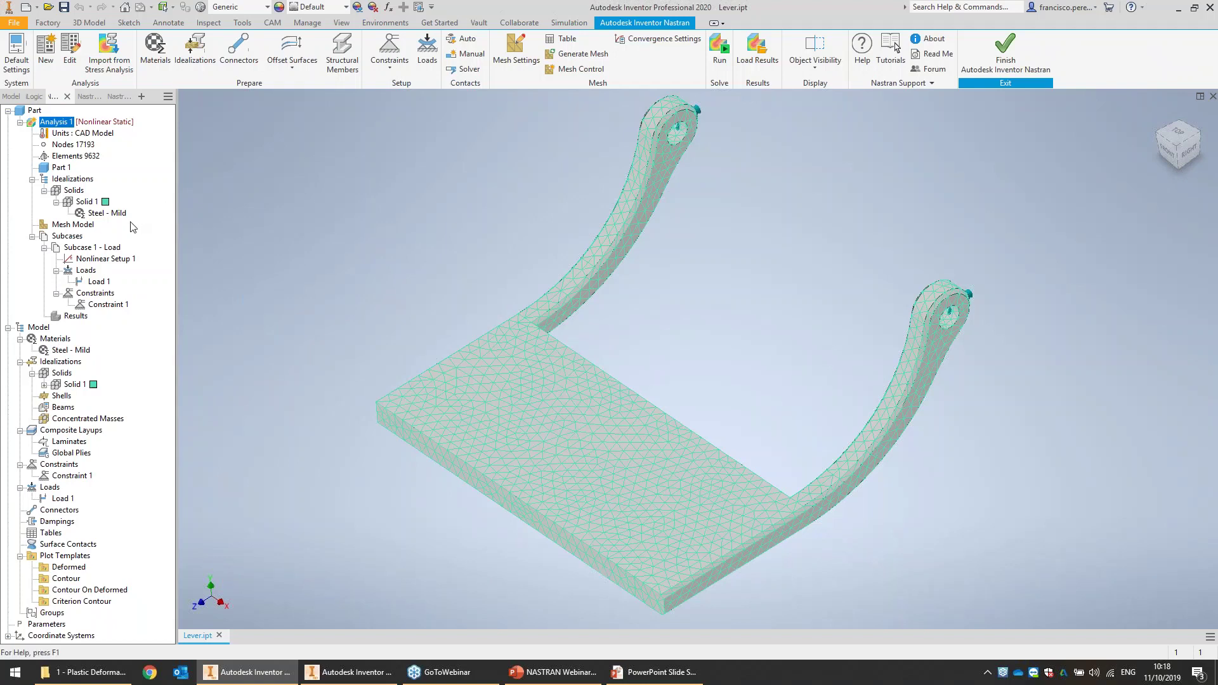
# - Define nonlinear data for Steel - Mild as Elasto-Plastic (Bi-Linear) with a 22000 MPa tangent modulus and 207 MPa initial yield stress
pyautogui.rightClick(121, 217)
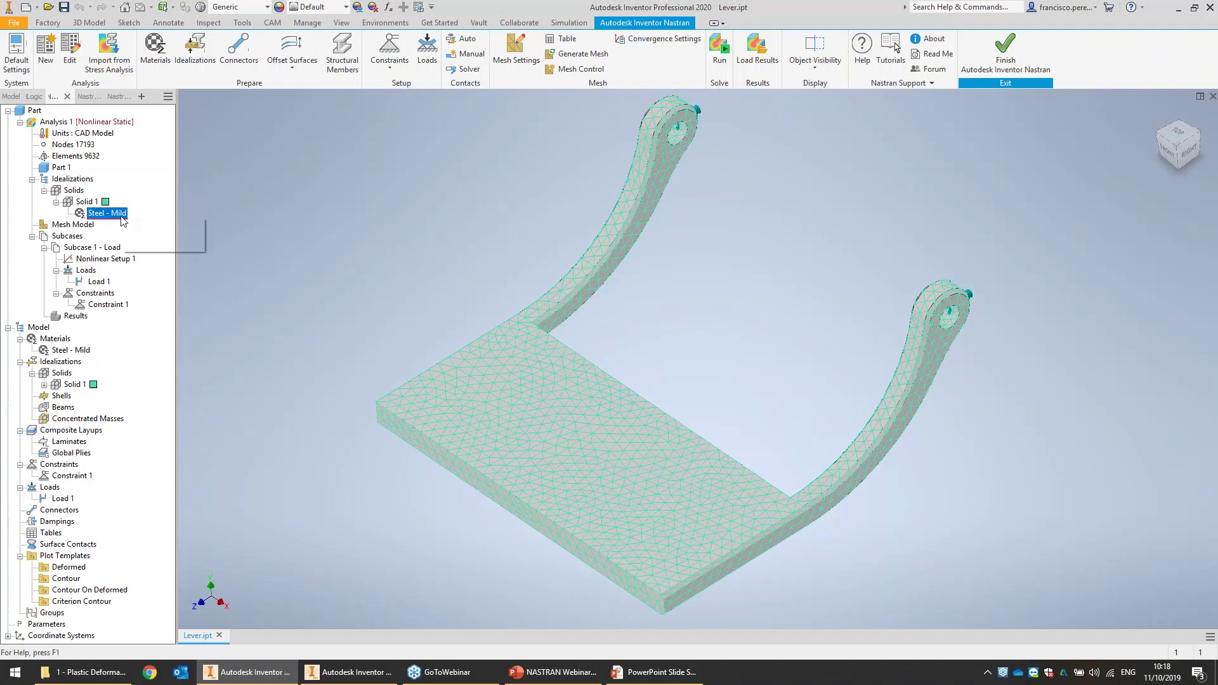
pyautogui.click(182, 228)
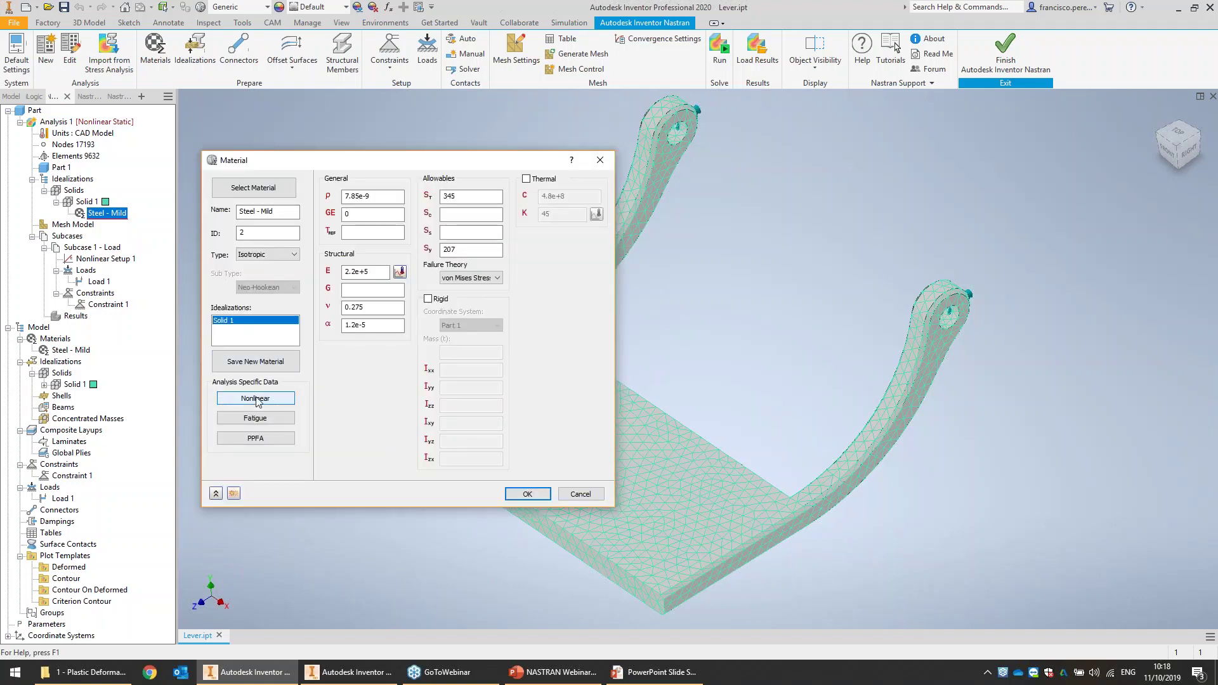
pyautogui.click(287, 399)
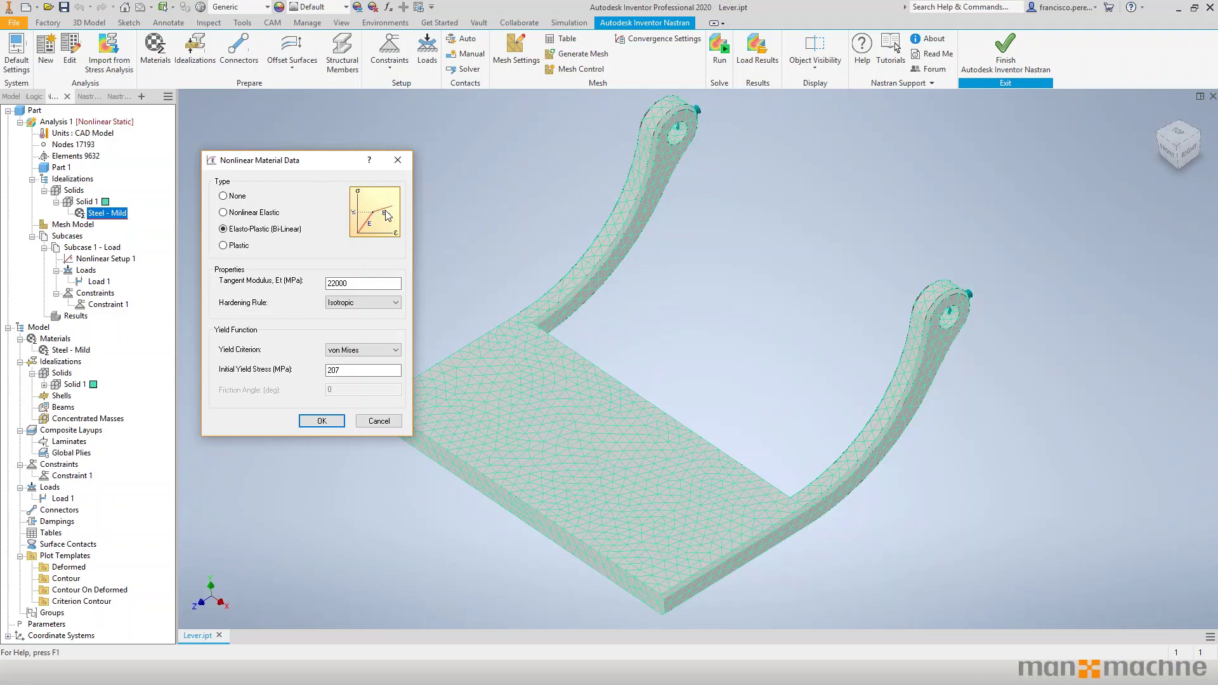
pyautogui.click(332, 412)
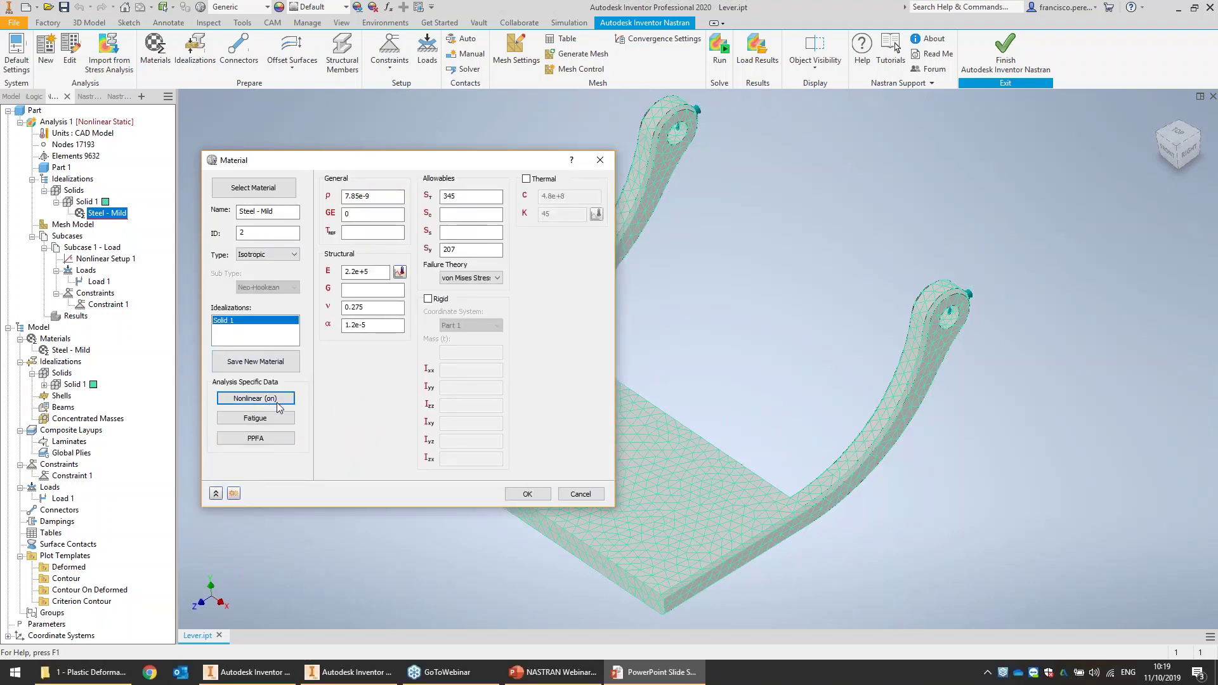
# - Examine the stress-strain table of the Plastic type, restore Elasto-Plastic (Bi-Linear) and accept the material
pyautogui.click(256, 397)
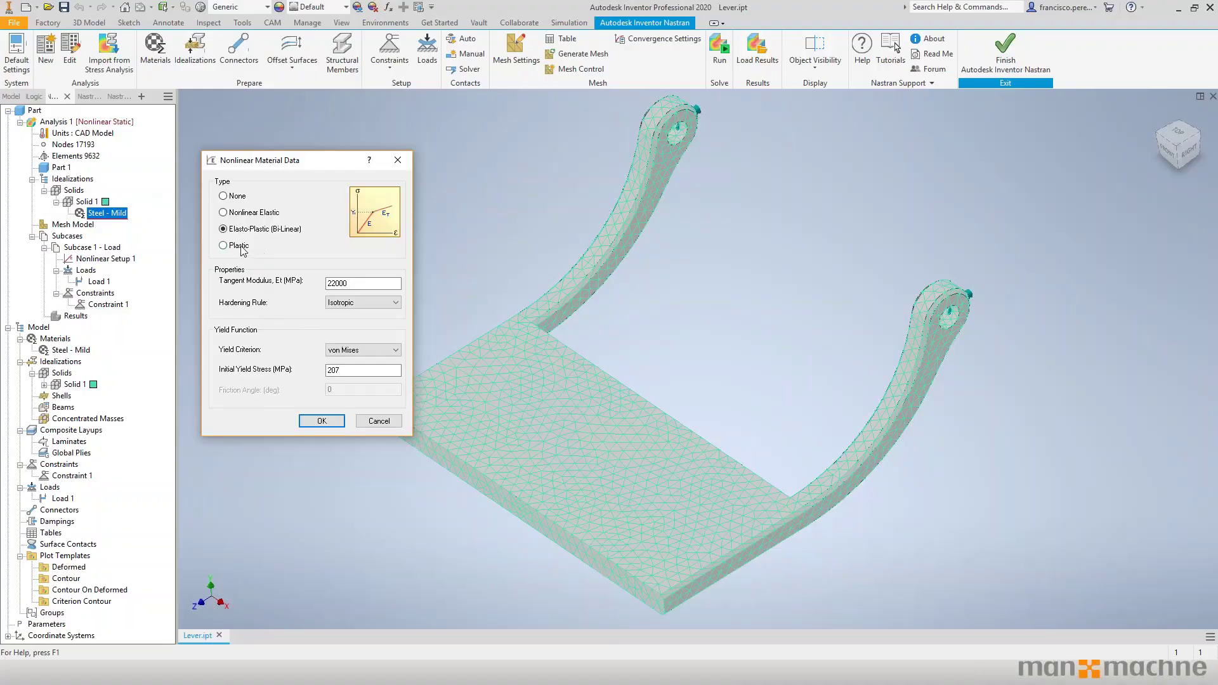
pyautogui.click(223, 245)
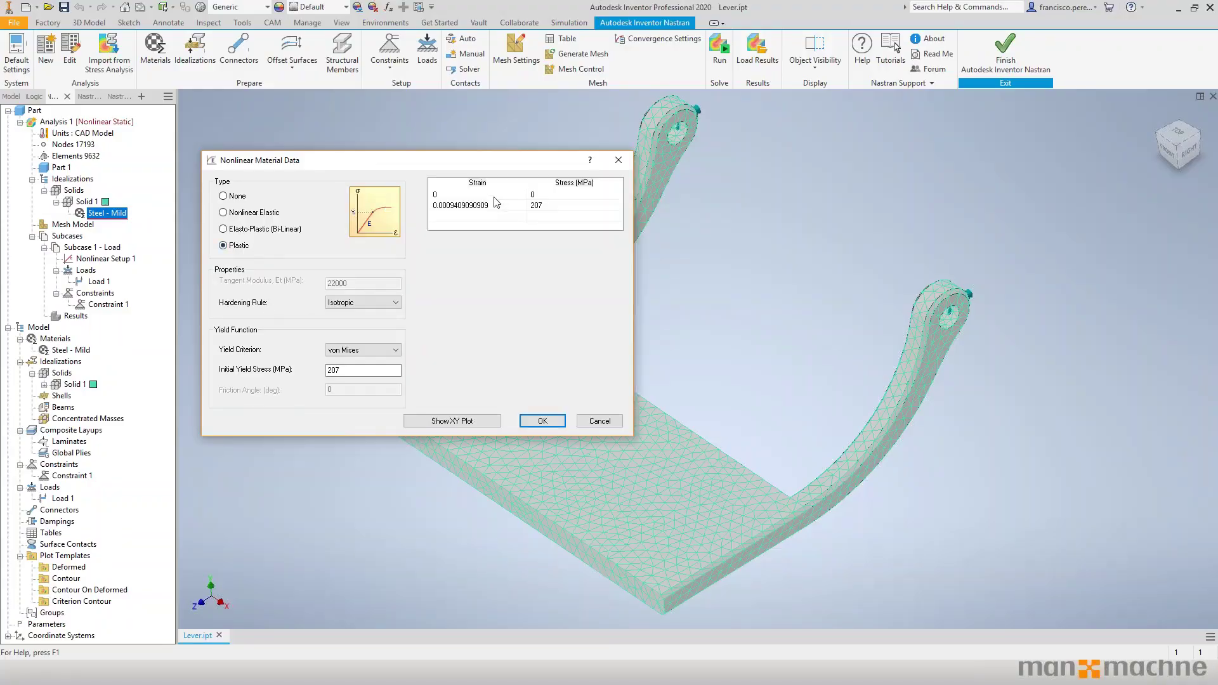
pyautogui.click(466, 217)
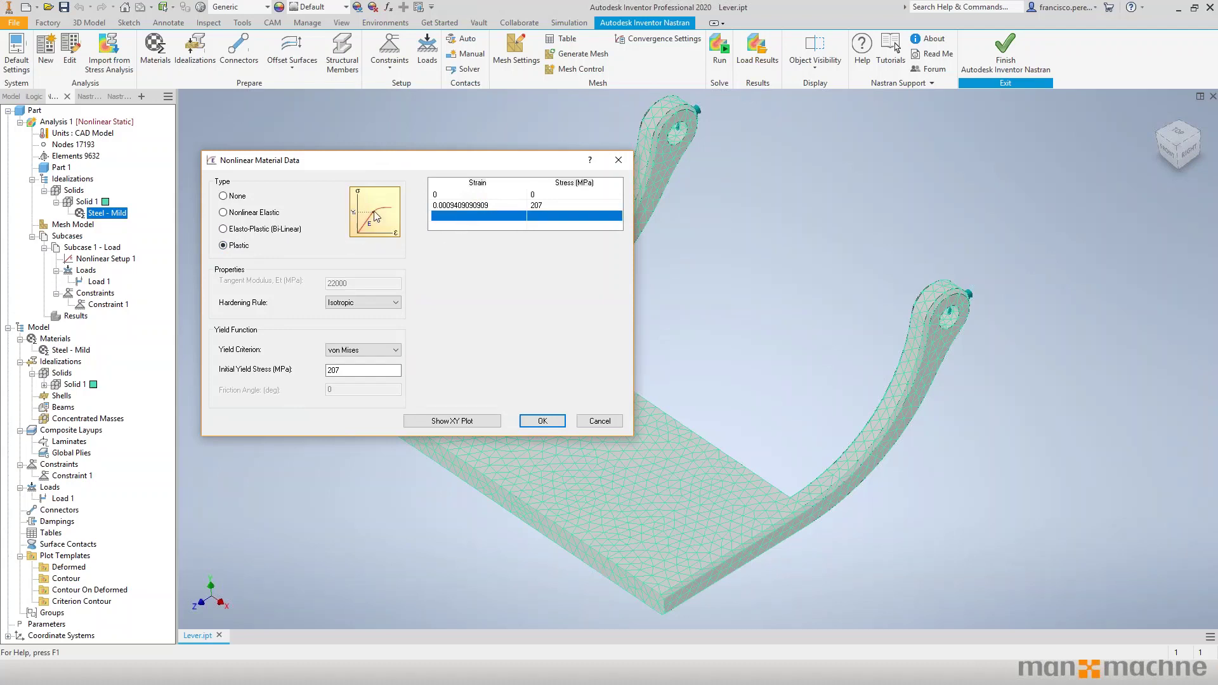
pyautogui.click(260, 230)
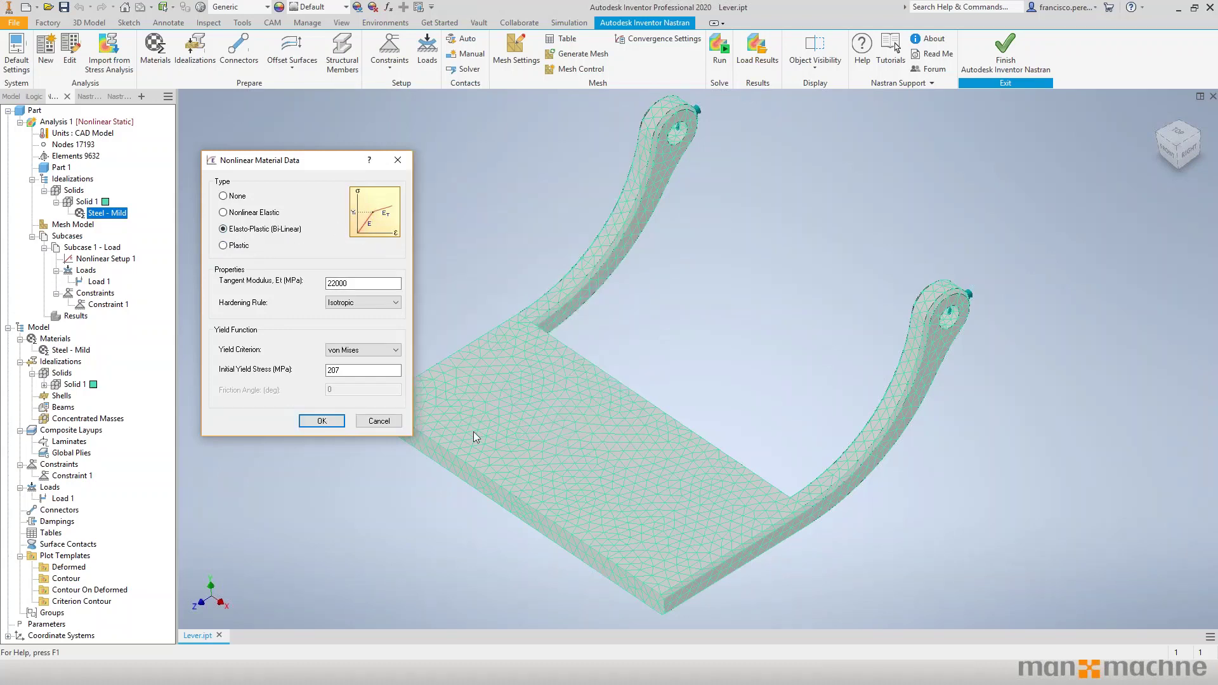
pyautogui.click(321, 421)
pyautogui.click(524, 497)
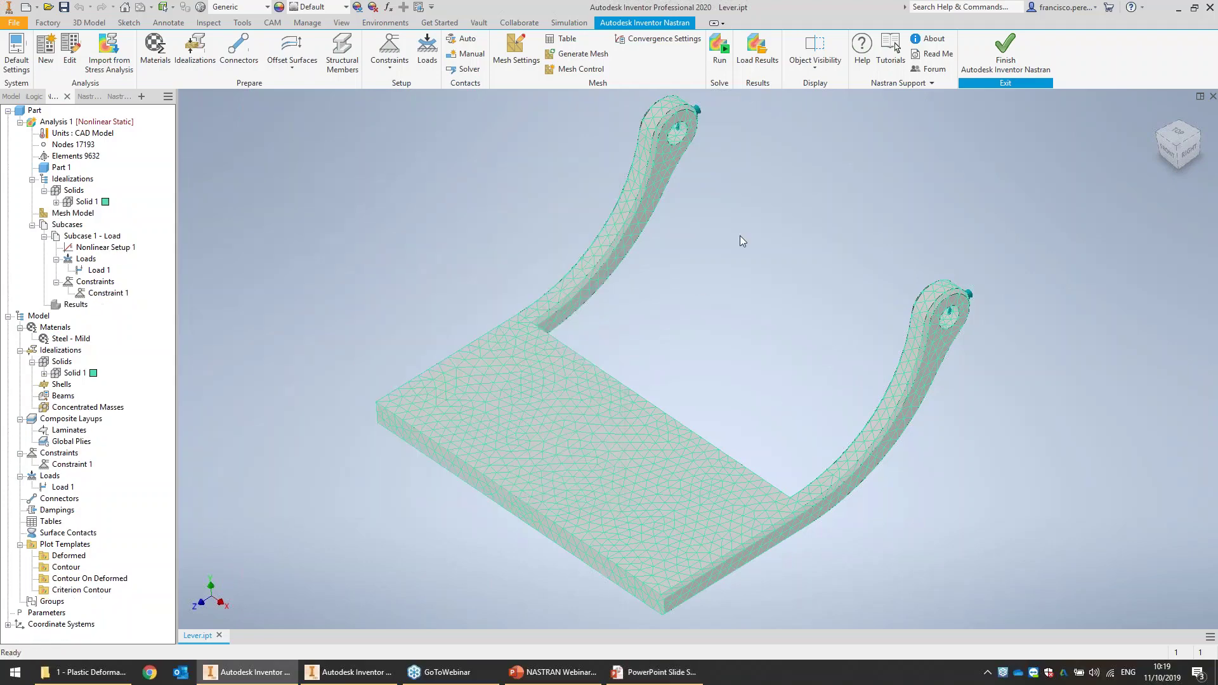
# - Turn on intermediate output in Nonlinear Setup 1, then run the nonlinear static analysis and dismiss the completion notice
pyautogui.rightClick(115, 247)
pyautogui.click(142, 259)
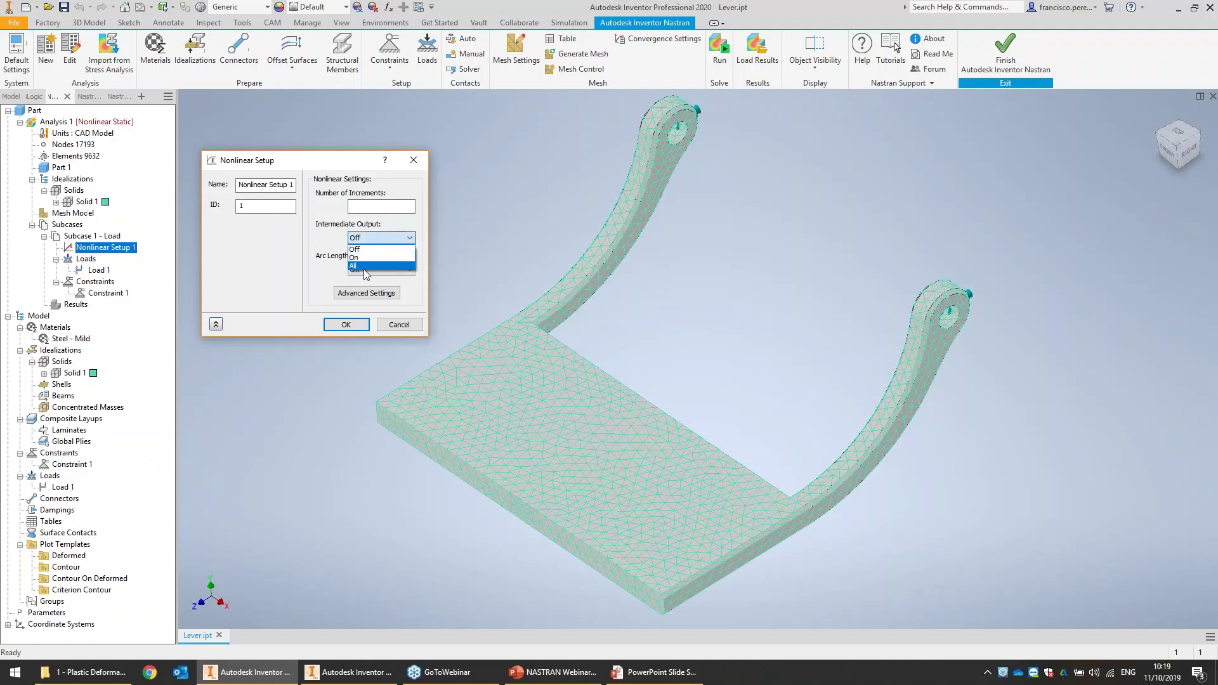
pyautogui.click(368, 258)
pyautogui.click(343, 325)
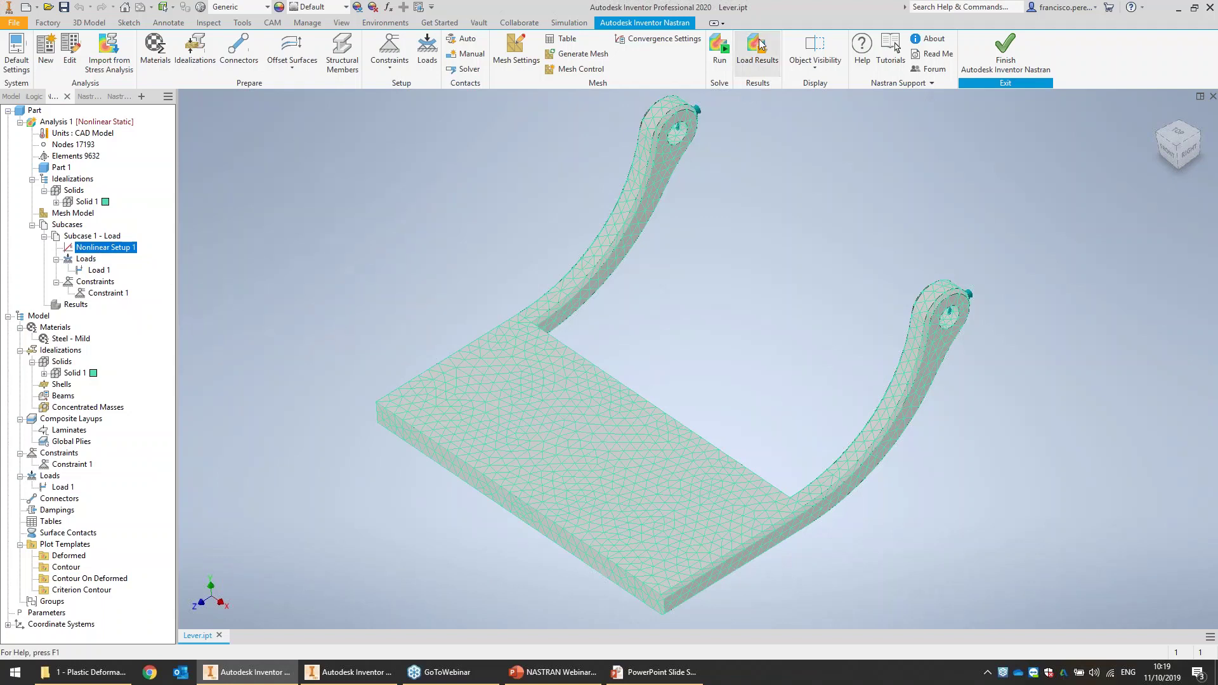
pyautogui.click(721, 36)
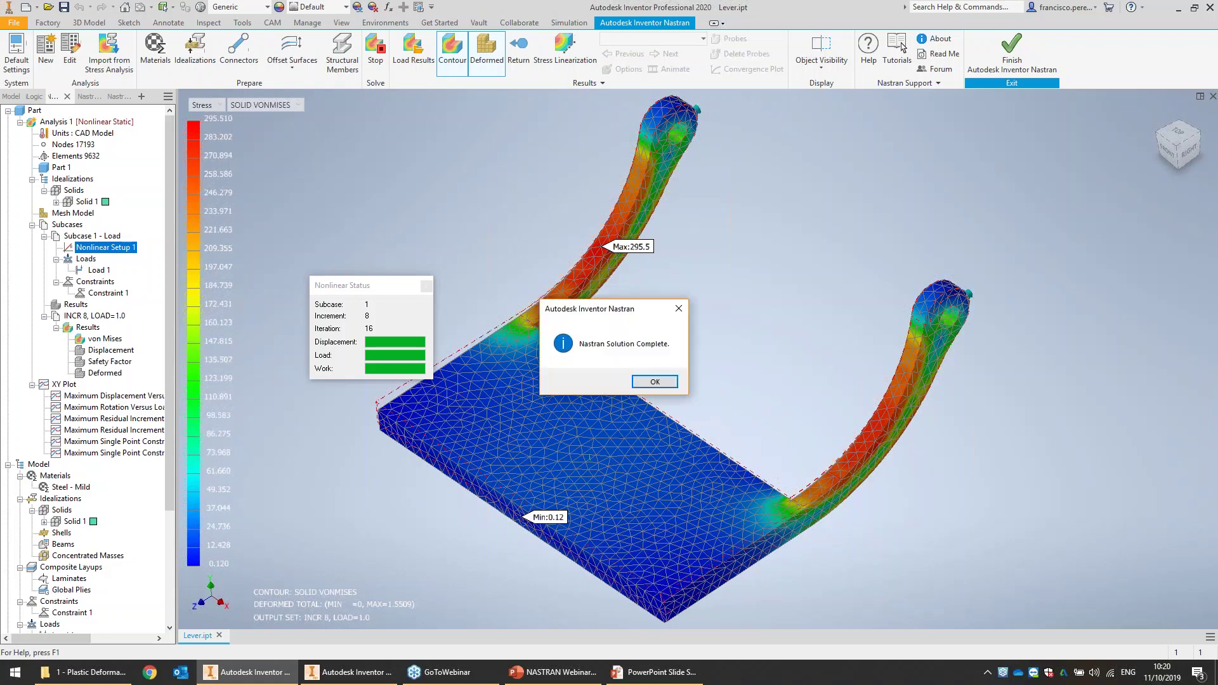
pyautogui.press('Return')
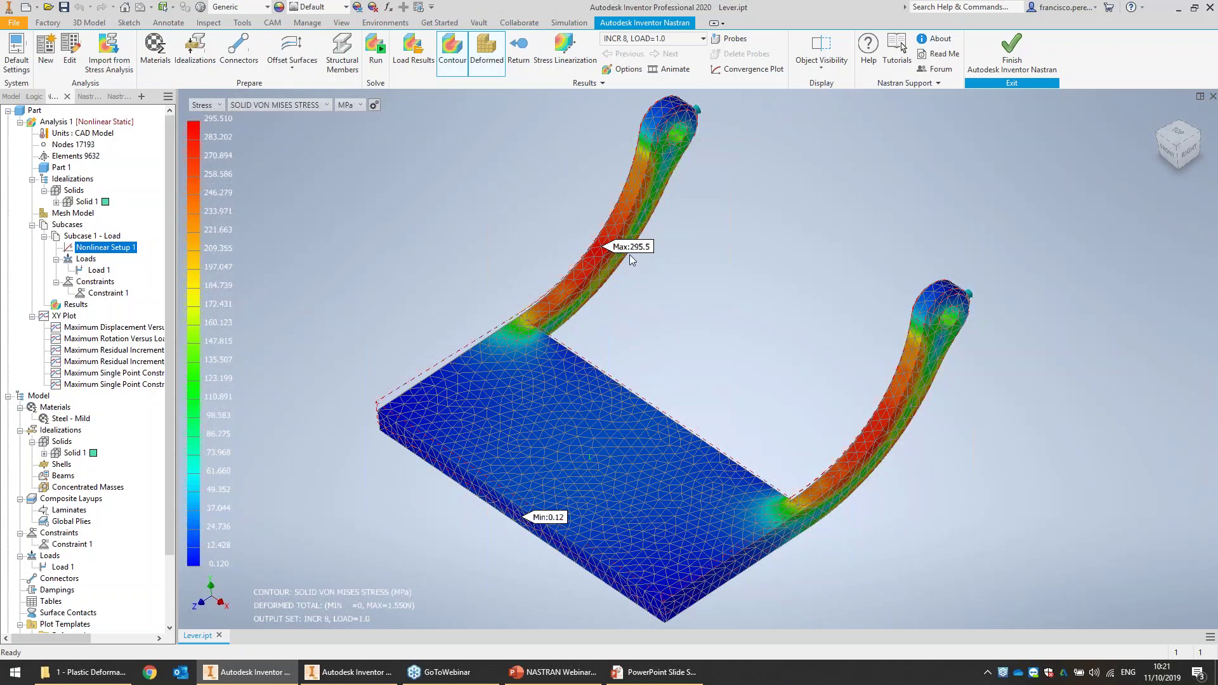
# - Compare the von Mises stress contours of increment 4 (load 0.15) and increment 8 (load 1.0)
pyautogui.click(667, 40)
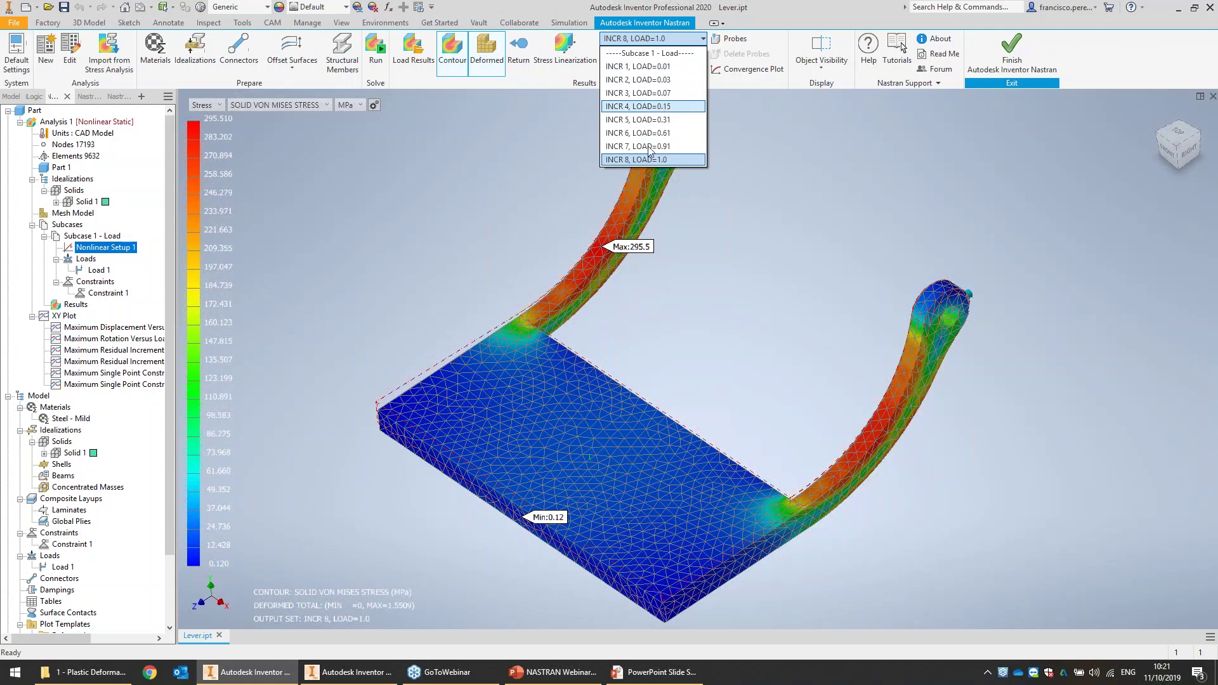
pyautogui.click(584, 68)
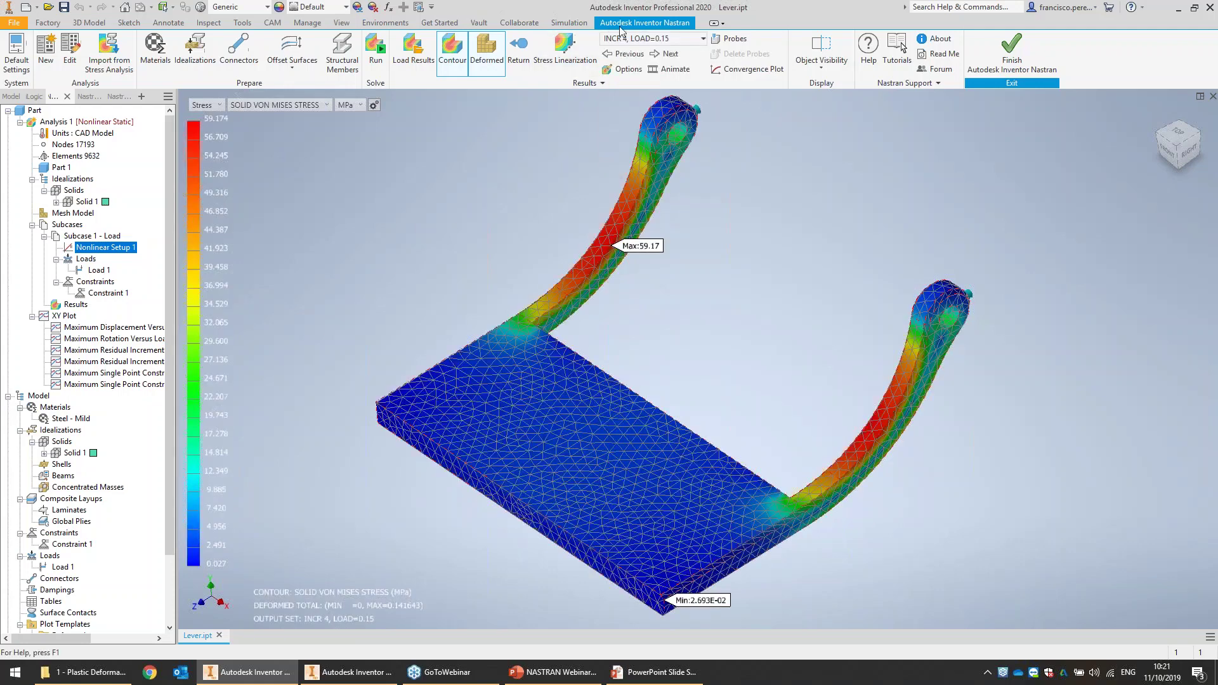
pyautogui.click(648, 40)
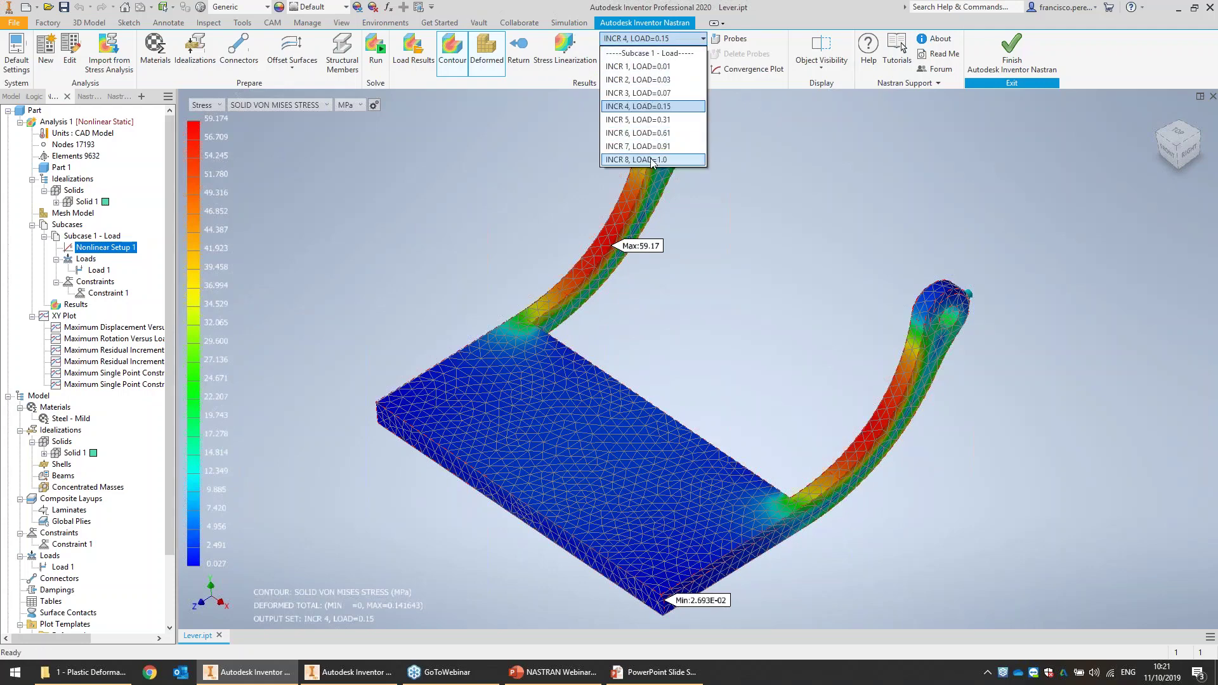
pyautogui.click(652, 160)
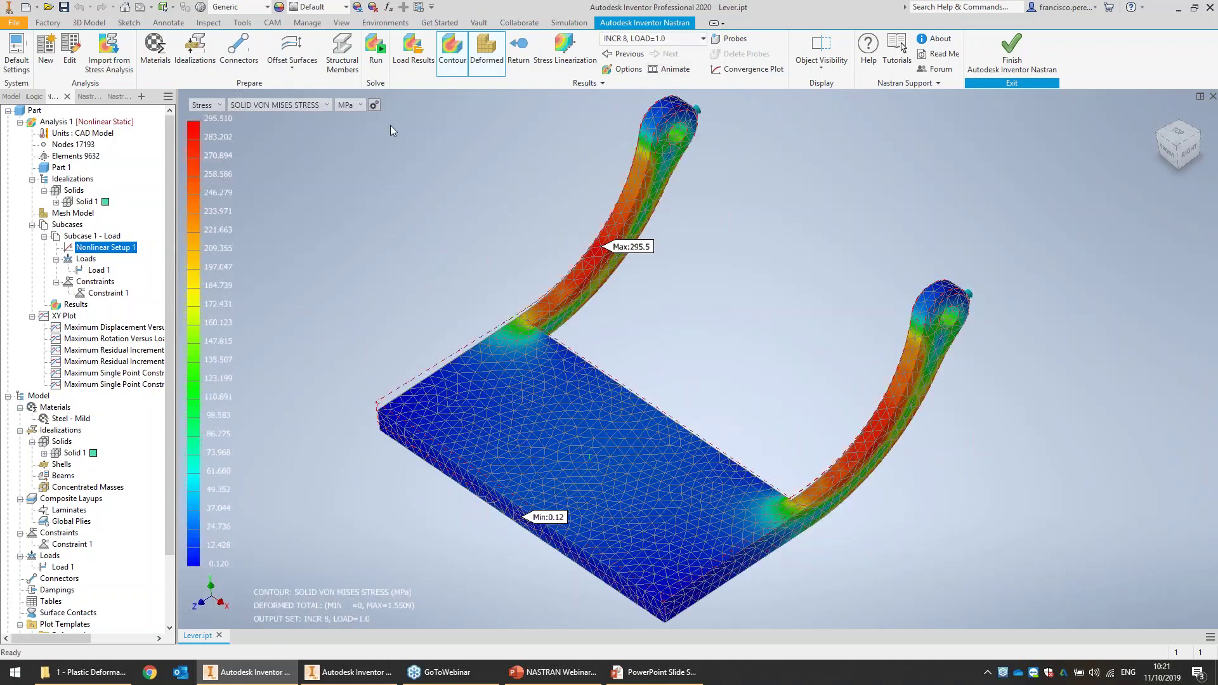
# - Change Analysis 1's type to Nonlinear Transient Response and accept the analysis settings
pyautogui.rightClick(54, 122)
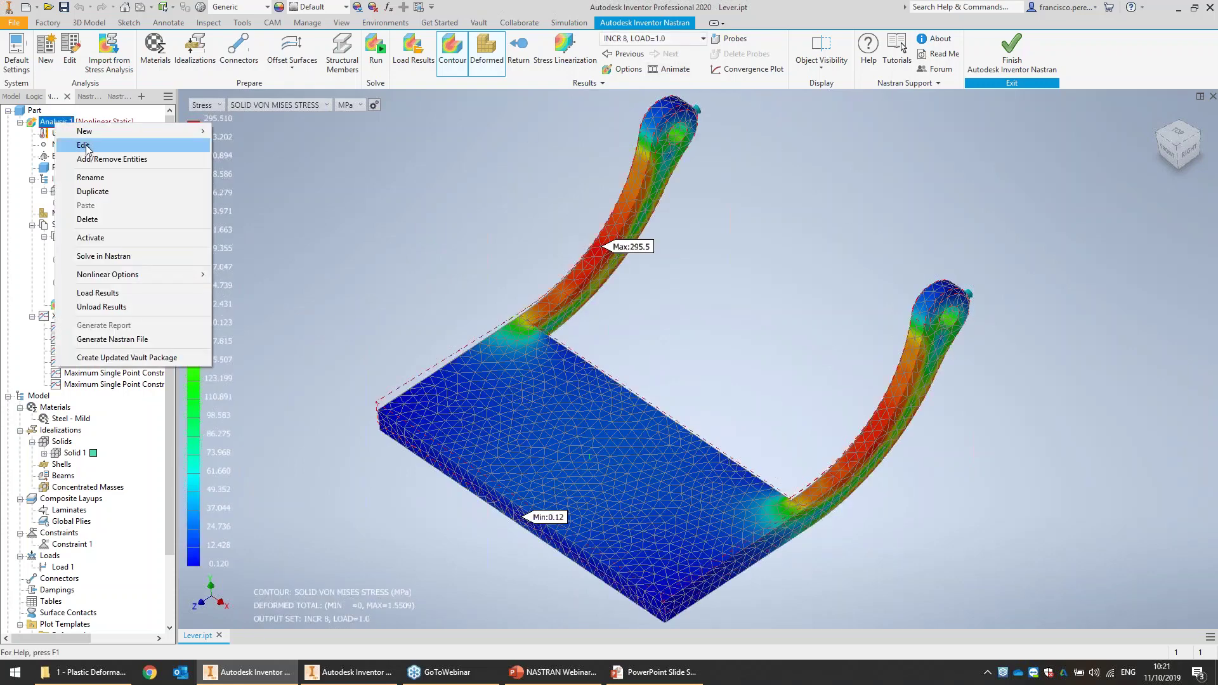
pyautogui.click(83, 145)
pyautogui.click(123, 73)
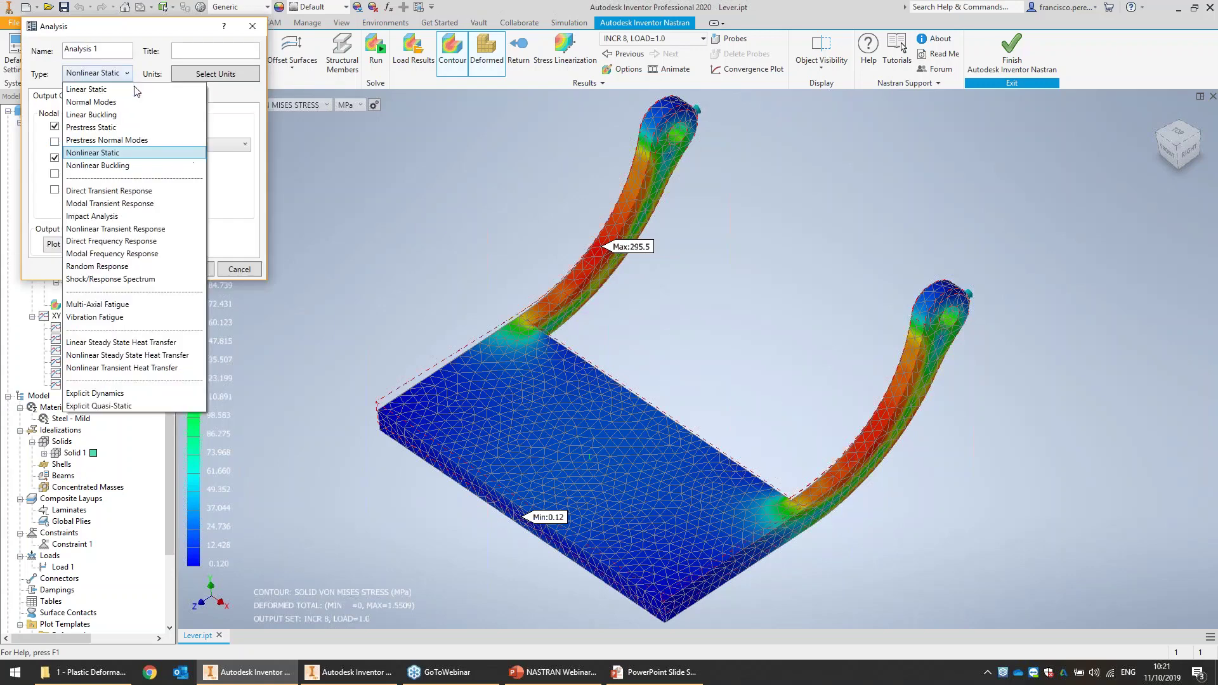
pyautogui.click(132, 229)
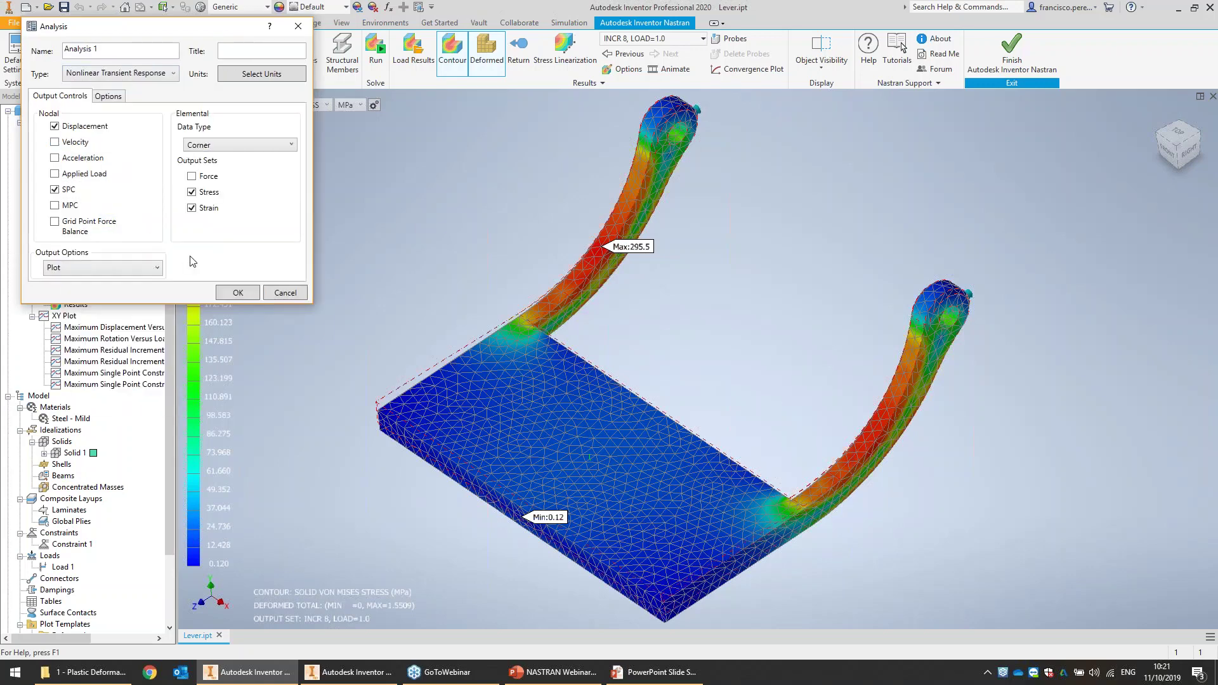
pyautogui.click(239, 291)
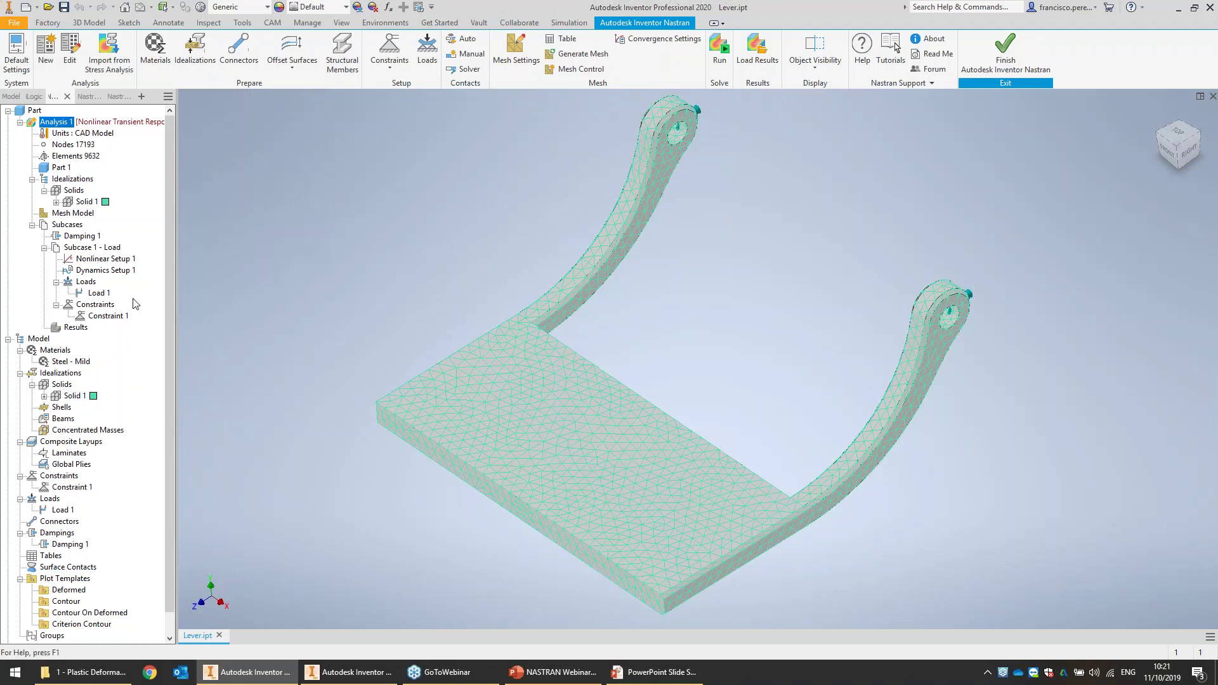
# - Turn off structural damping in Damping 1 and accept the damping settings
pyautogui.rightClick(96, 237)
pyautogui.click(124, 248)
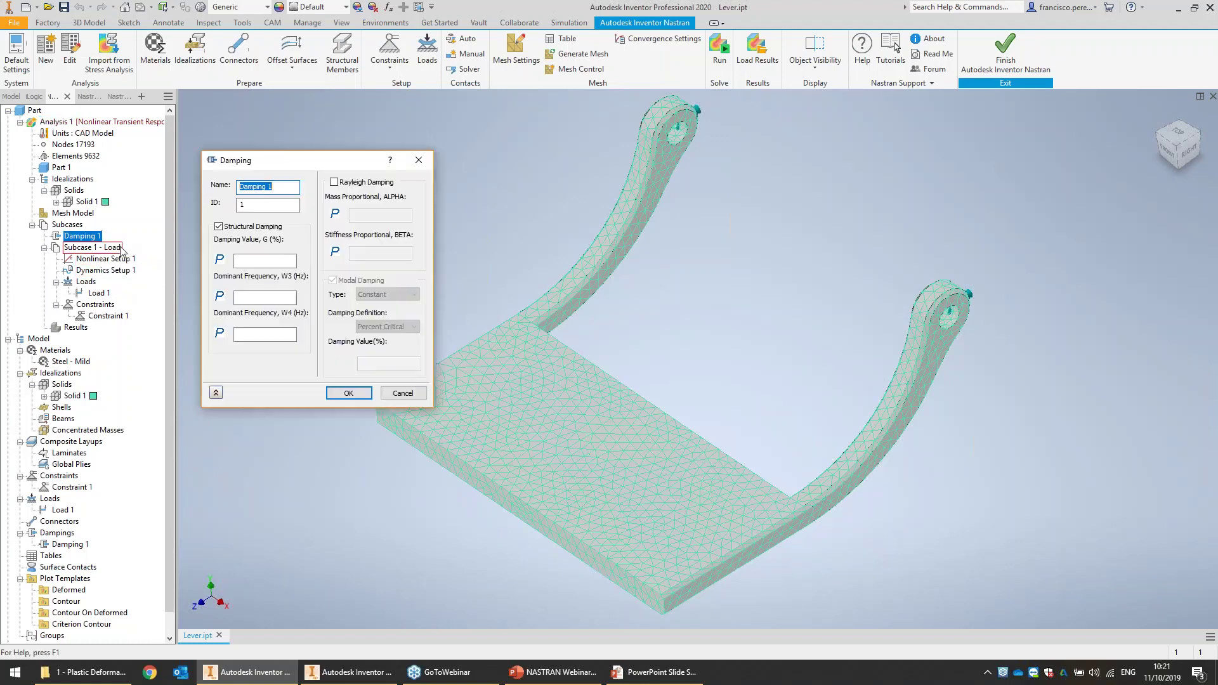
pyautogui.click(261, 231)
pyautogui.click(348, 394)
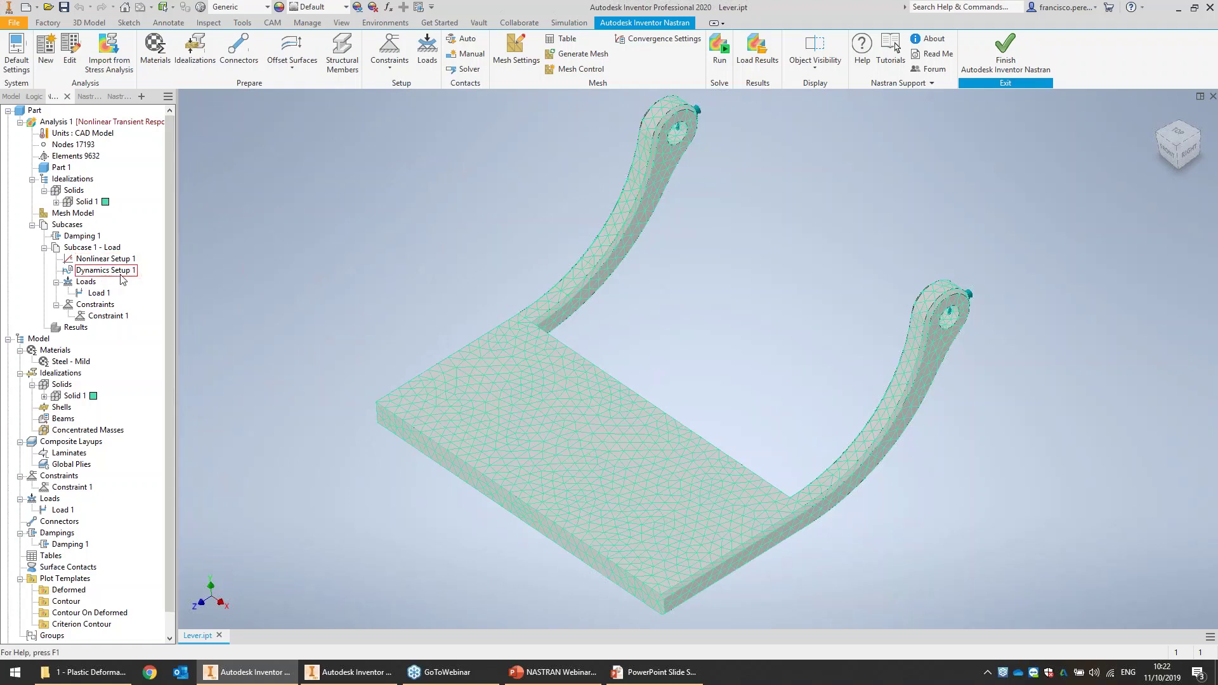
# - Edit Dynamics Setup 1 with a time step of 0.25 s and 8 timesteps, and accept the settings
pyautogui.click(82, 274)
pyautogui.press('ctrl')
pyautogui.press('ctrl')
pyautogui.press('ctrl')
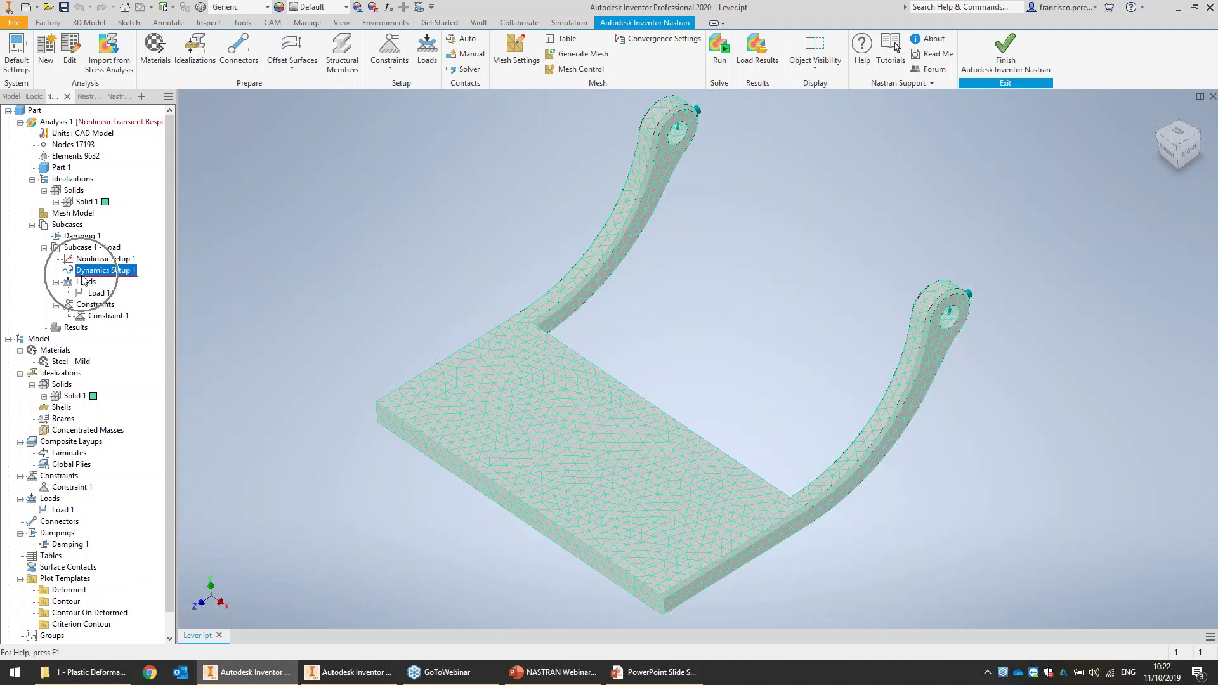
pyautogui.rightClick(118, 270)
pyautogui.click(152, 281)
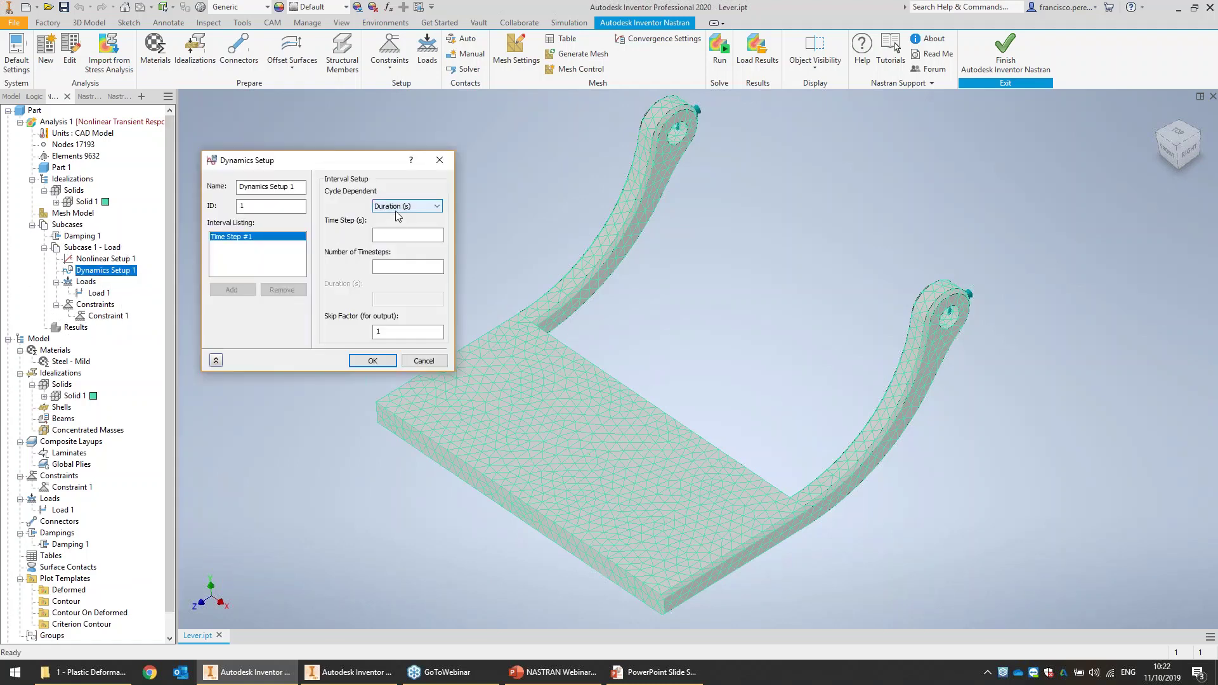
pyautogui.click(392, 233)
pyautogui.write('0.25')
pyautogui.click(393, 265)
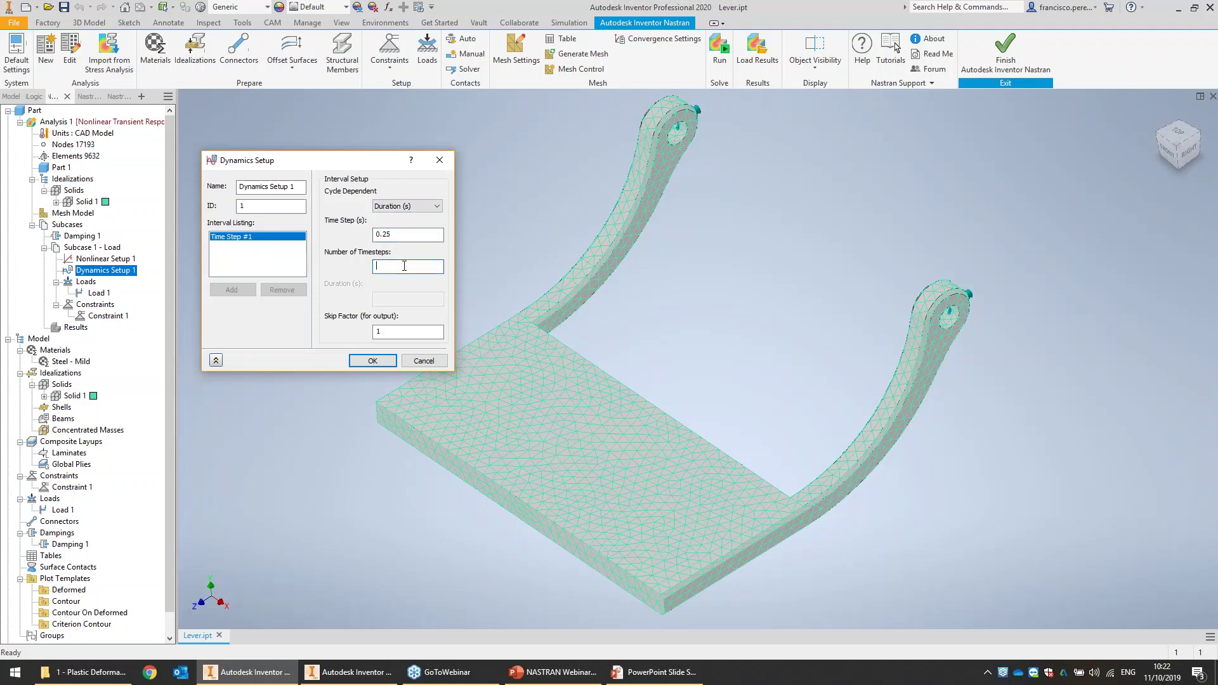
pyautogui.write('8')
pyautogui.click(380, 363)
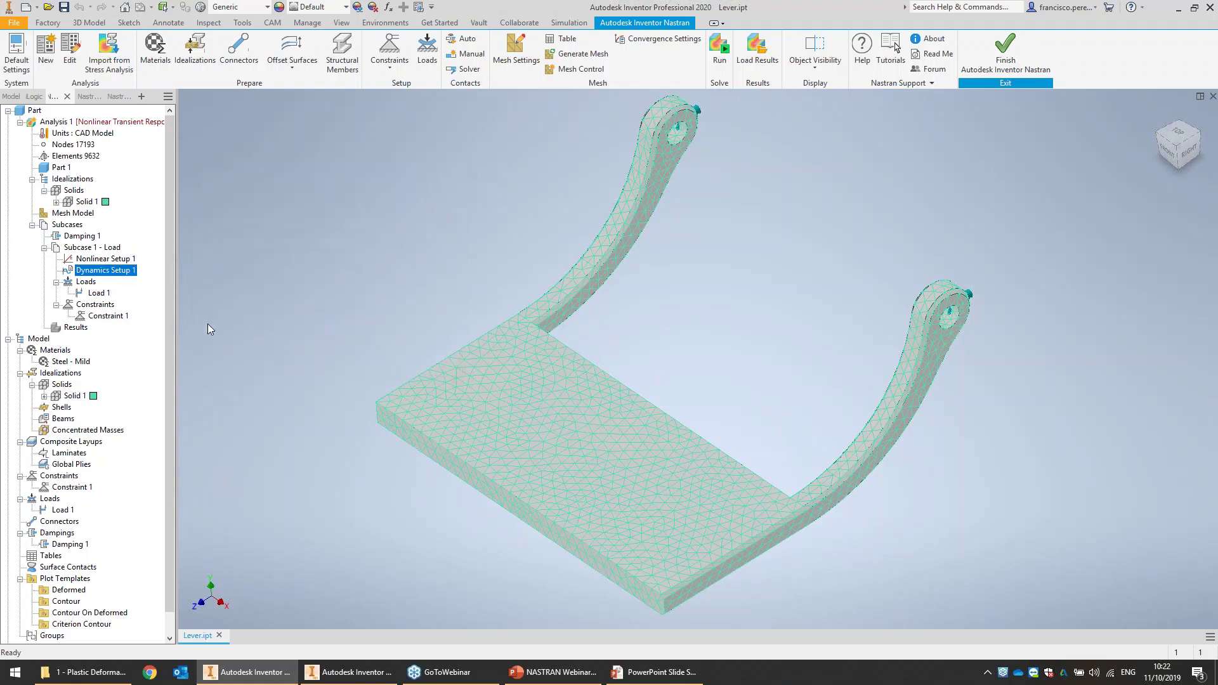
# - Edit Load 1 of the subcase and start a new transient table of type Load Scale Factor vs. Time
pyautogui.rightClick(101, 295)
pyautogui.click(196, 299)
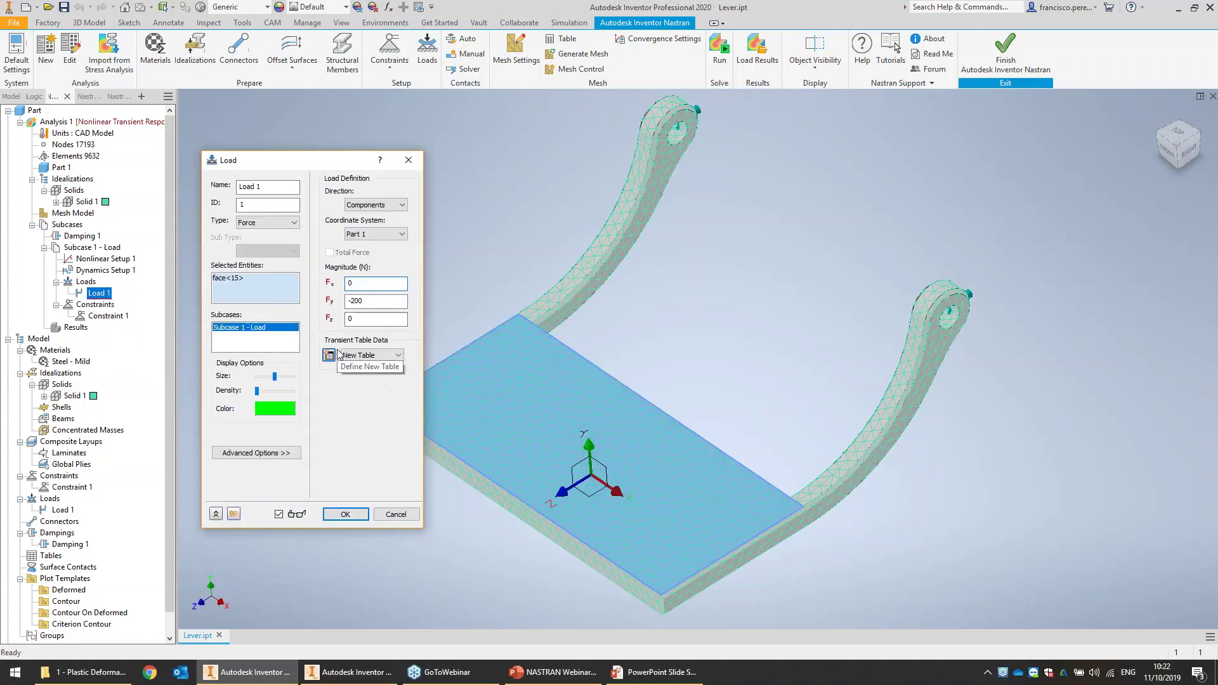
pyautogui.doubleClick(375, 299)
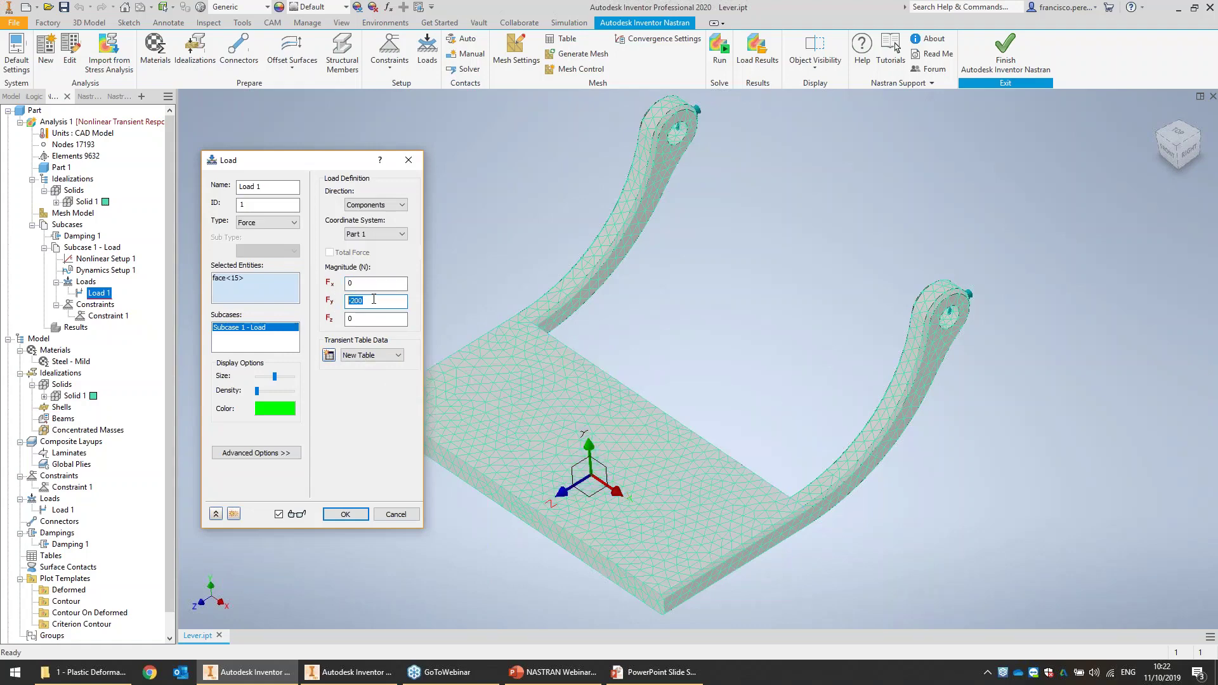
pyautogui.click(374, 319)
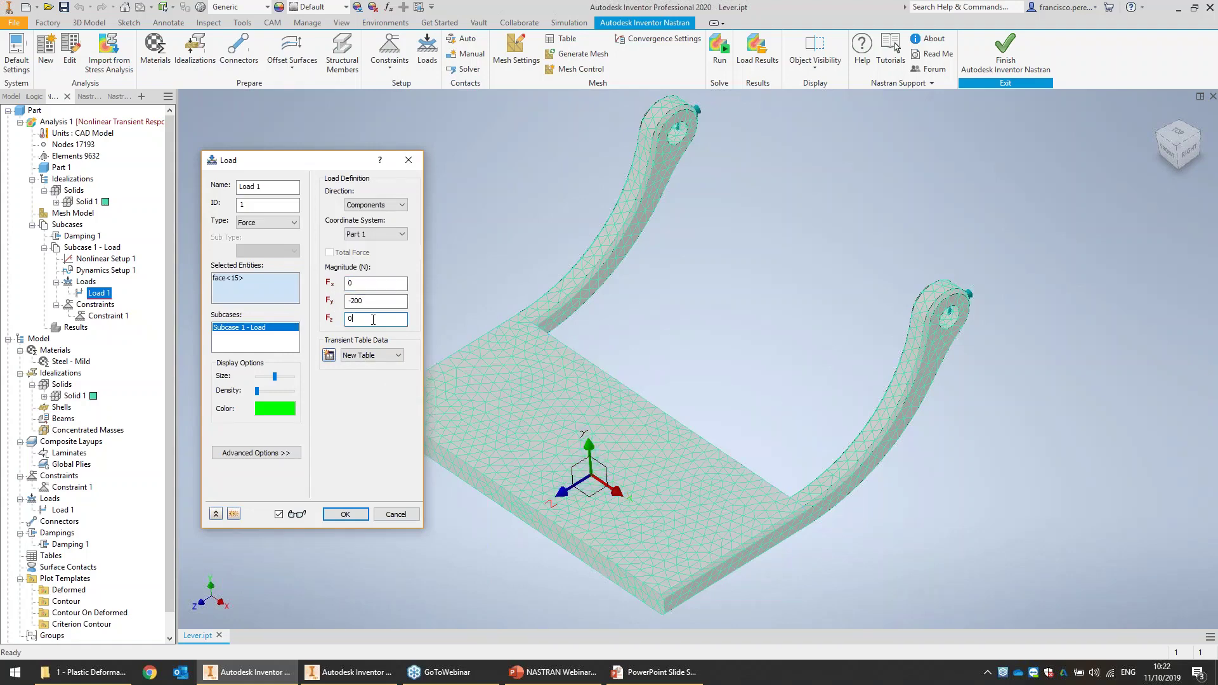
pyautogui.click(330, 356)
pyautogui.click(414, 185)
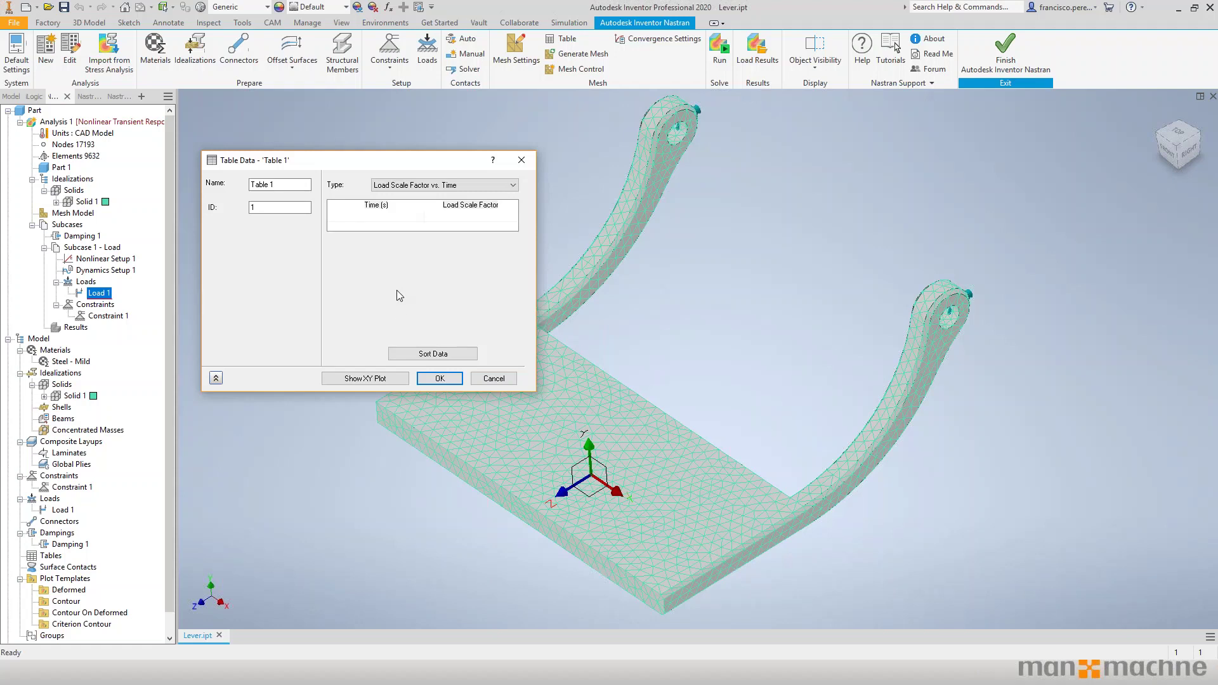
# - Enter the times 0, 0.5, 1, 1.5 and 2 s in Table 1
pyautogui.click(385, 220)
pyautogui.write('0')
pyautogui.press('Return')
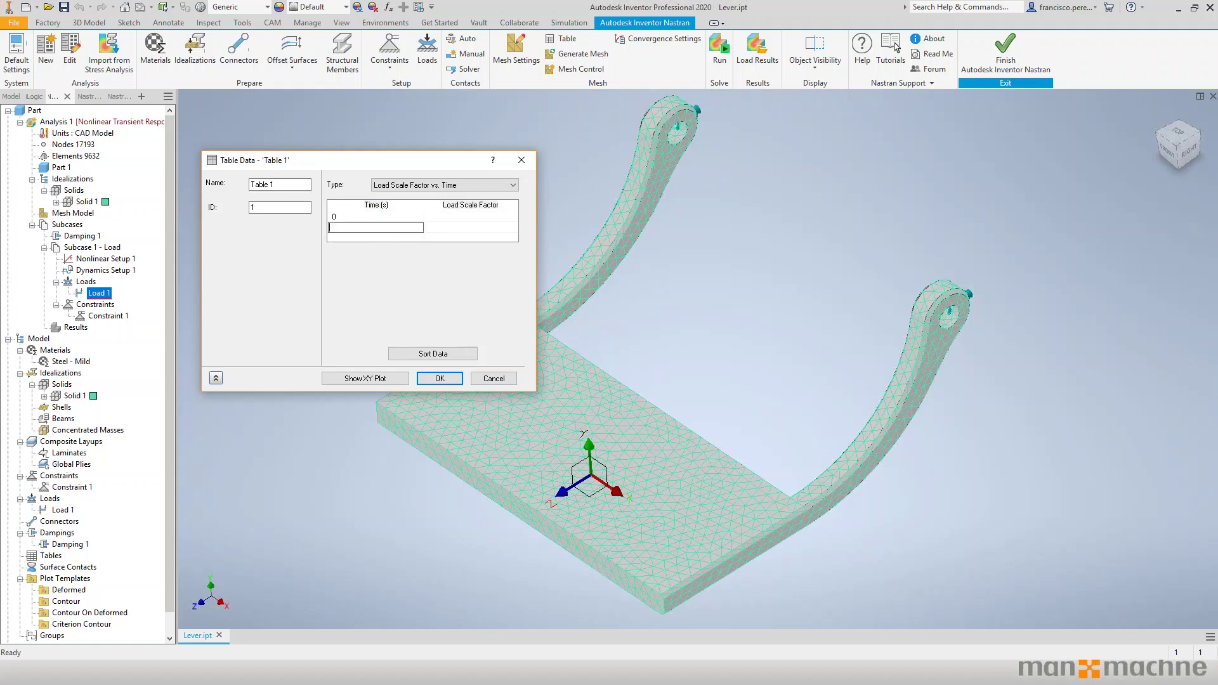
pyautogui.write('0.5')
pyautogui.press('Return')
pyautogui.write('1')
pyautogui.press('Return')
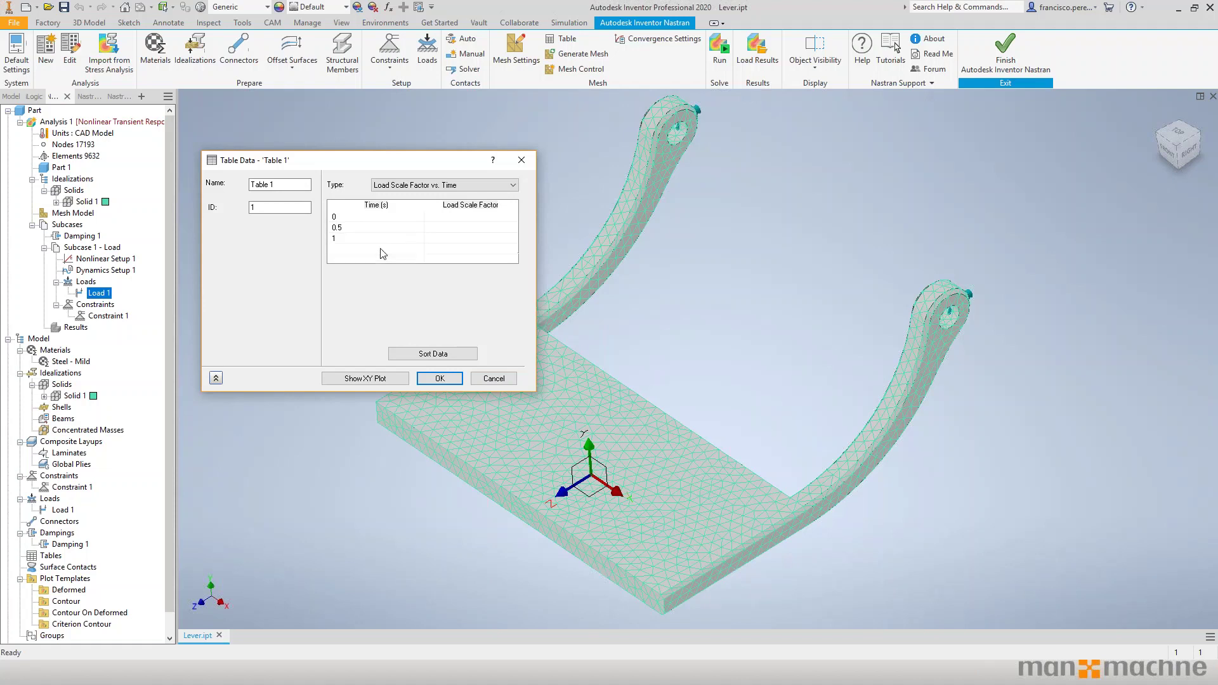
pyautogui.write('1.5')
pyautogui.press('Return')
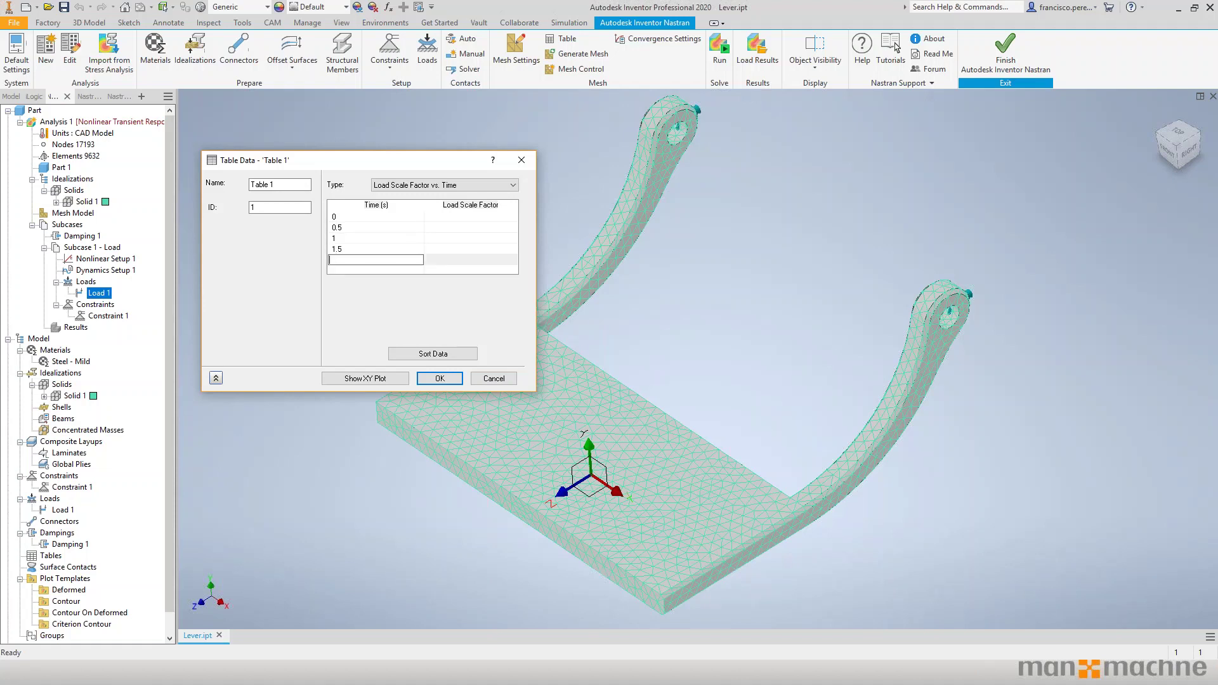
pyautogui.write('2')
pyautogui.press('Return')
# - Enter load scale factors of 0, 0, 1, 0 and 0 for the five times in Table 1
pyautogui.click(472, 217)
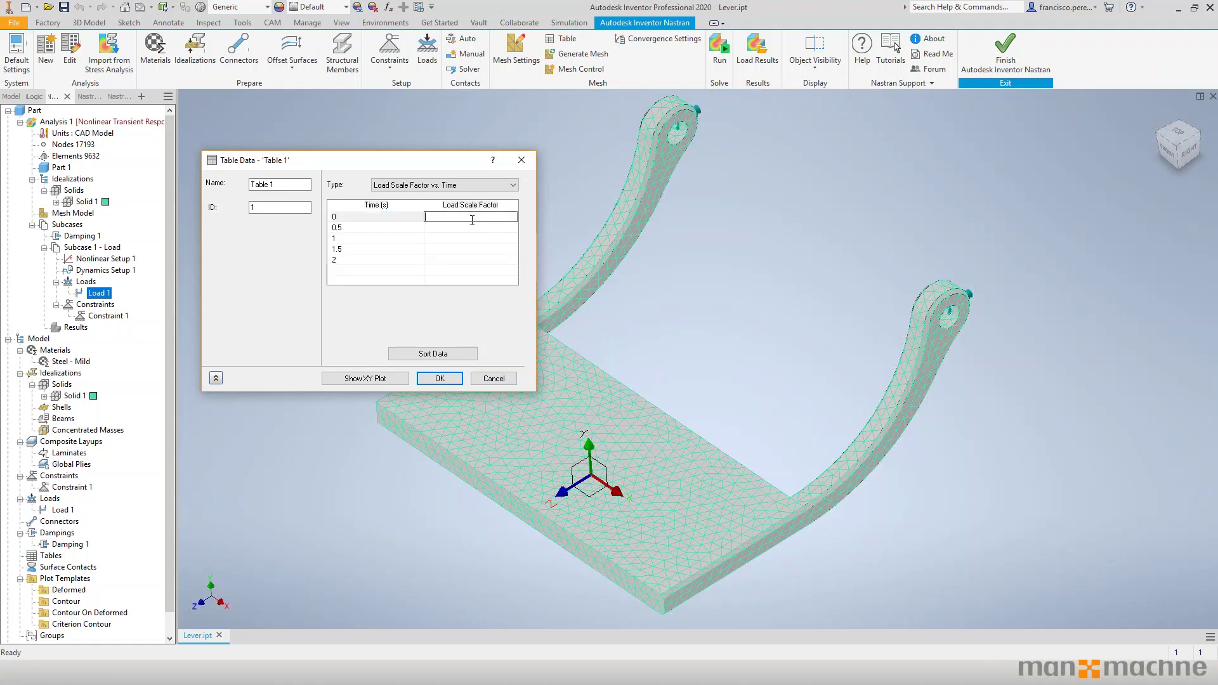
pyautogui.write('0')
pyautogui.press('Return')
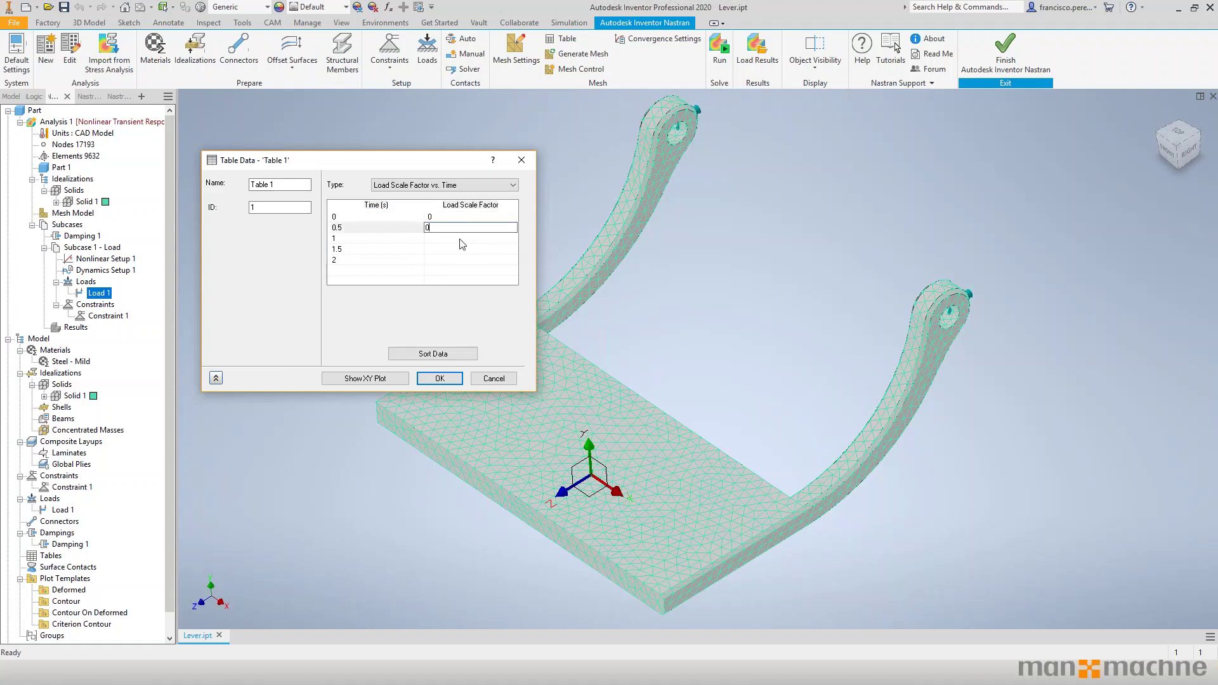
pyautogui.write('0')
pyautogui.press('Return')
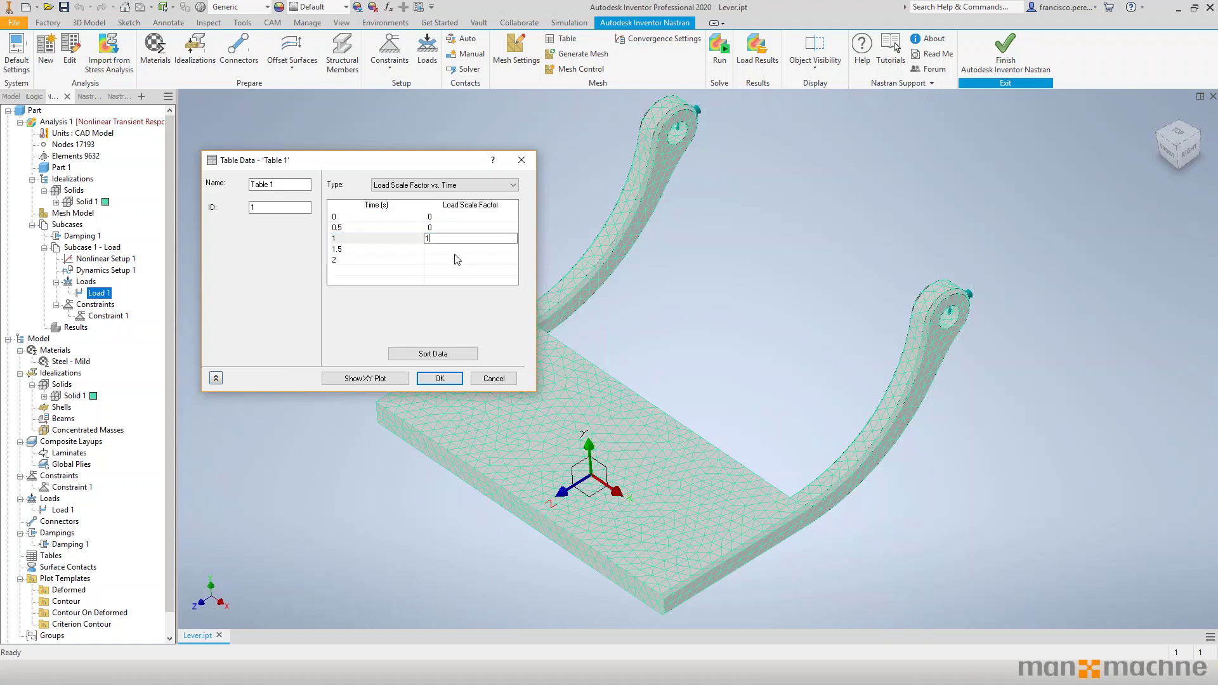
pyautogui.click(457, 250)
pyautogui.click(458, 250)
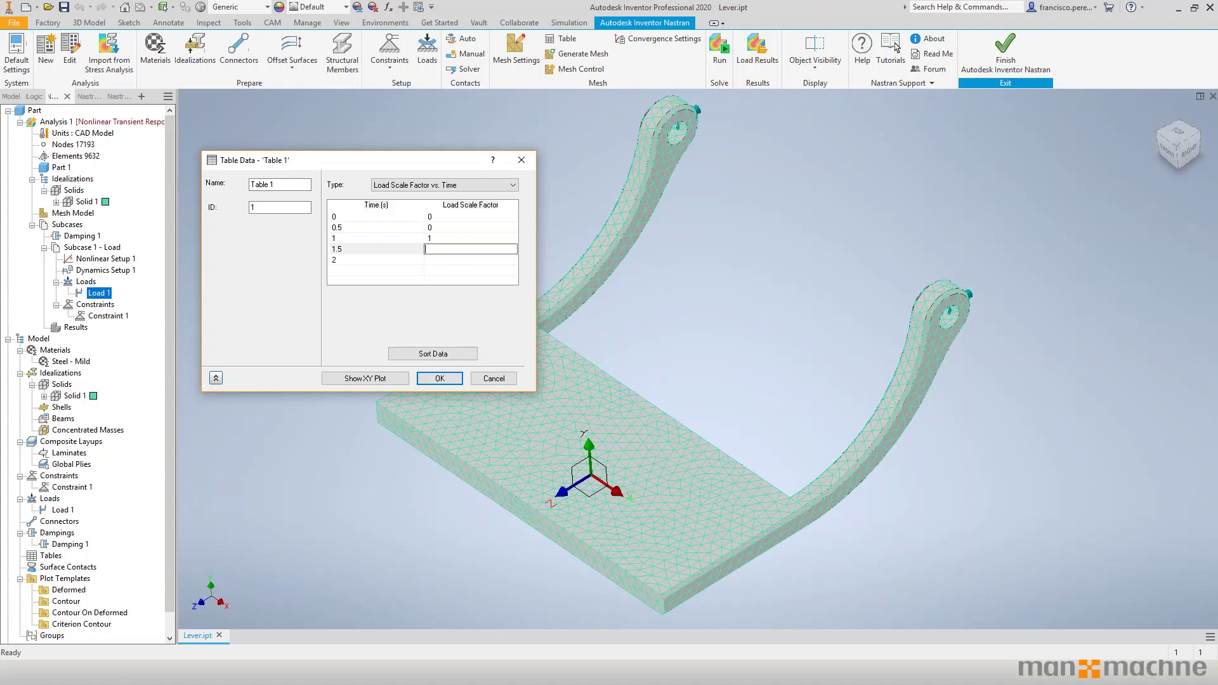
pyautogui.click(453, 261)
pyautogui.click(453, 262)
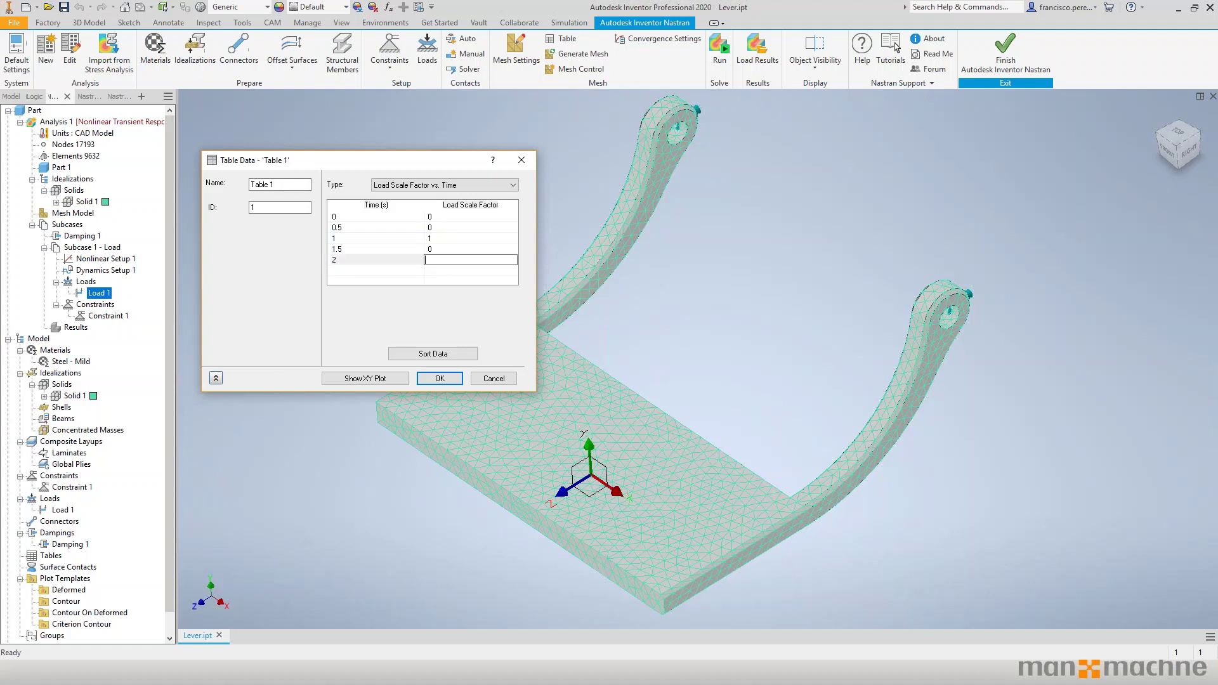
pyautogui.click(453, 240)
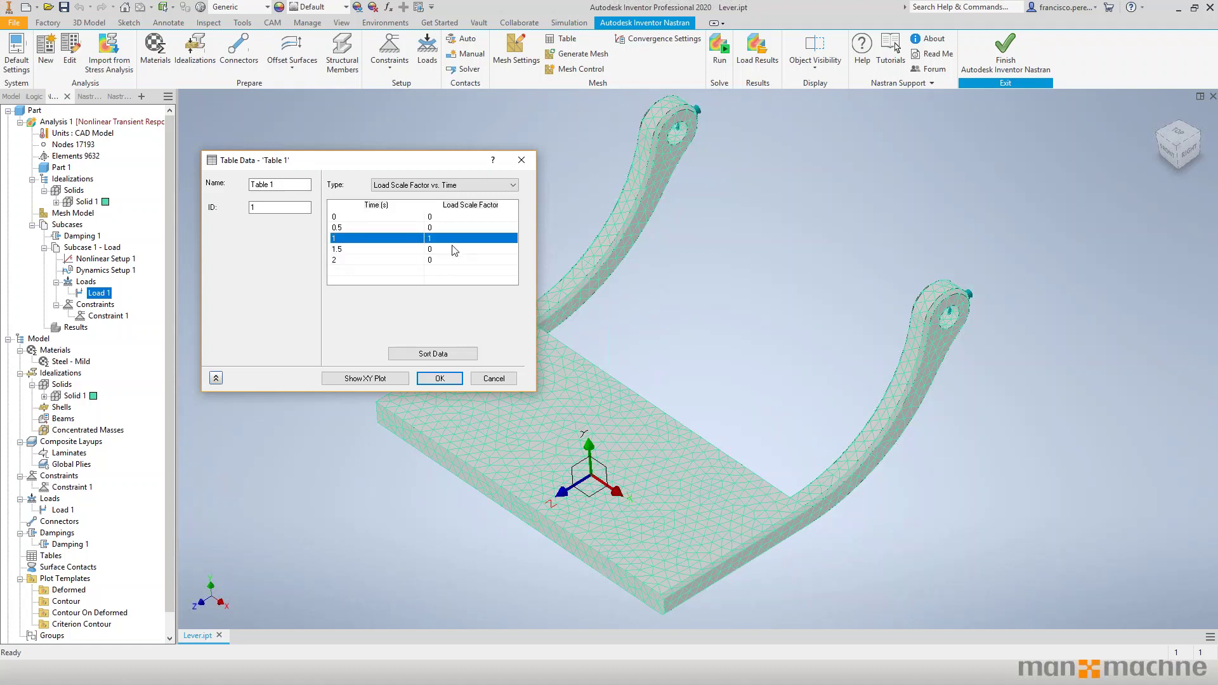
# - Review the XY plot of load scale factor versus time for Table 1, and close it
pyautogui.click(352, 379)
pyautogui.click(353, 379)
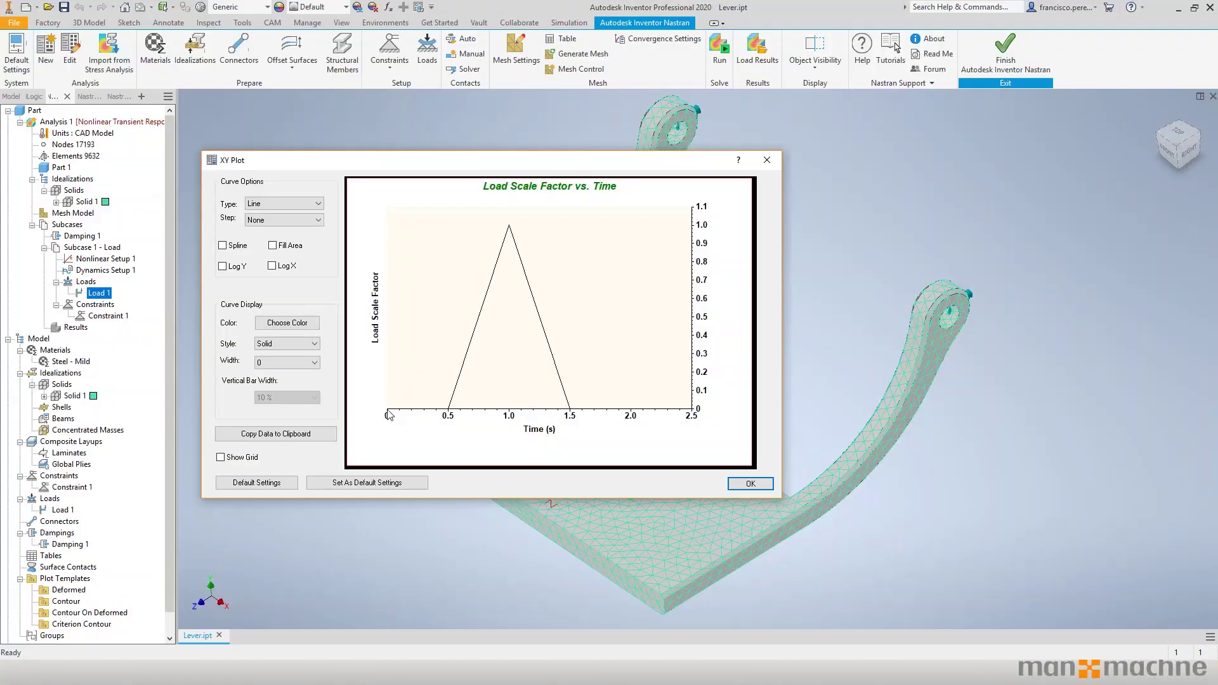
pyautogui.click(388, 415)
pyautogui.click(400, 413)
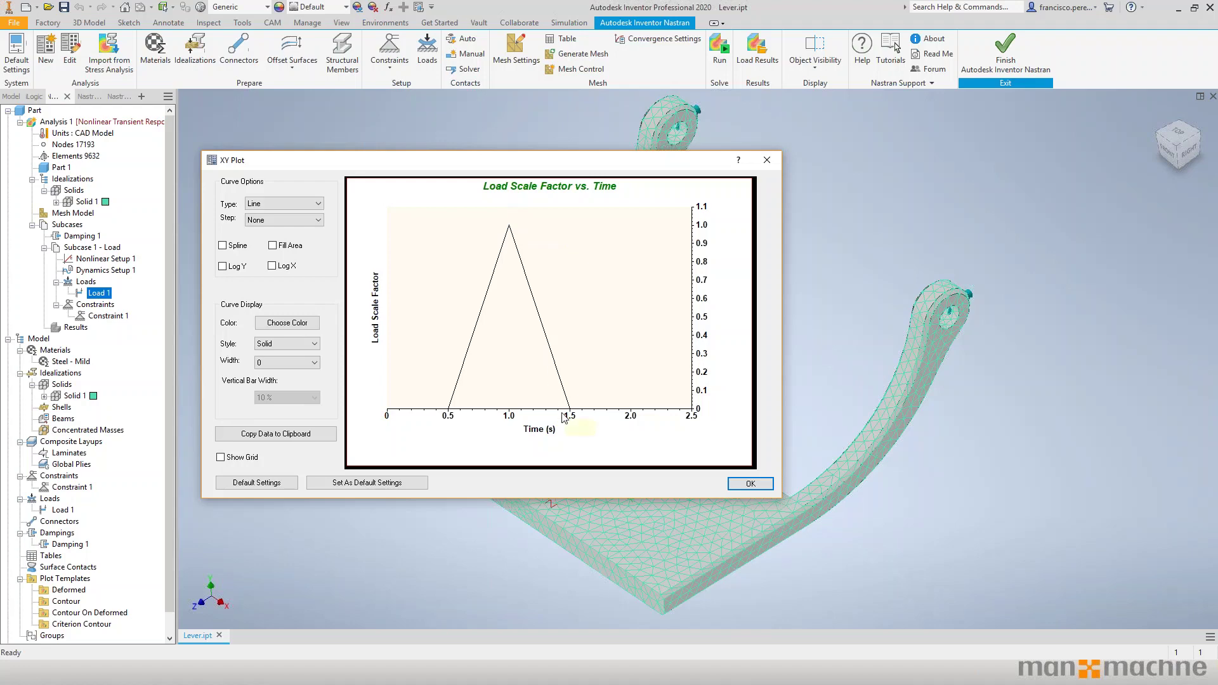
pyautogui.click(751, 484)
# - Accept Table 1 and the Load 1 definition, and run the nonlinear transient response analysis
pyautogui.click(435, 379)
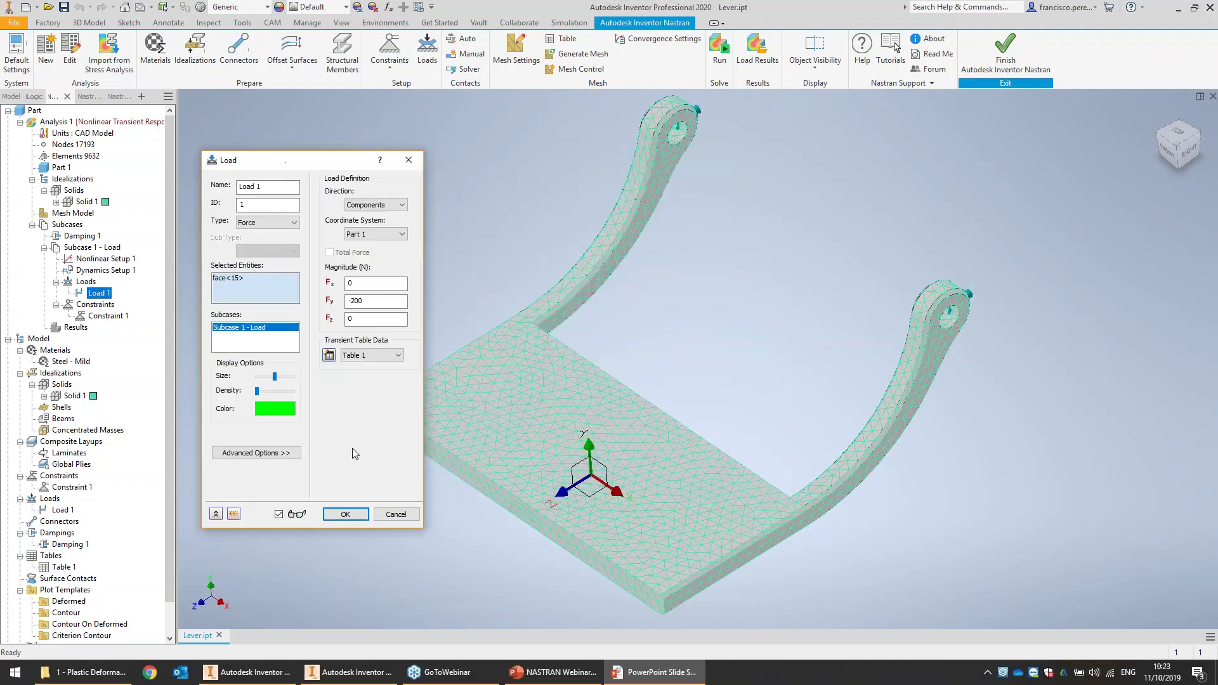
pyautogui.click(345, 513)
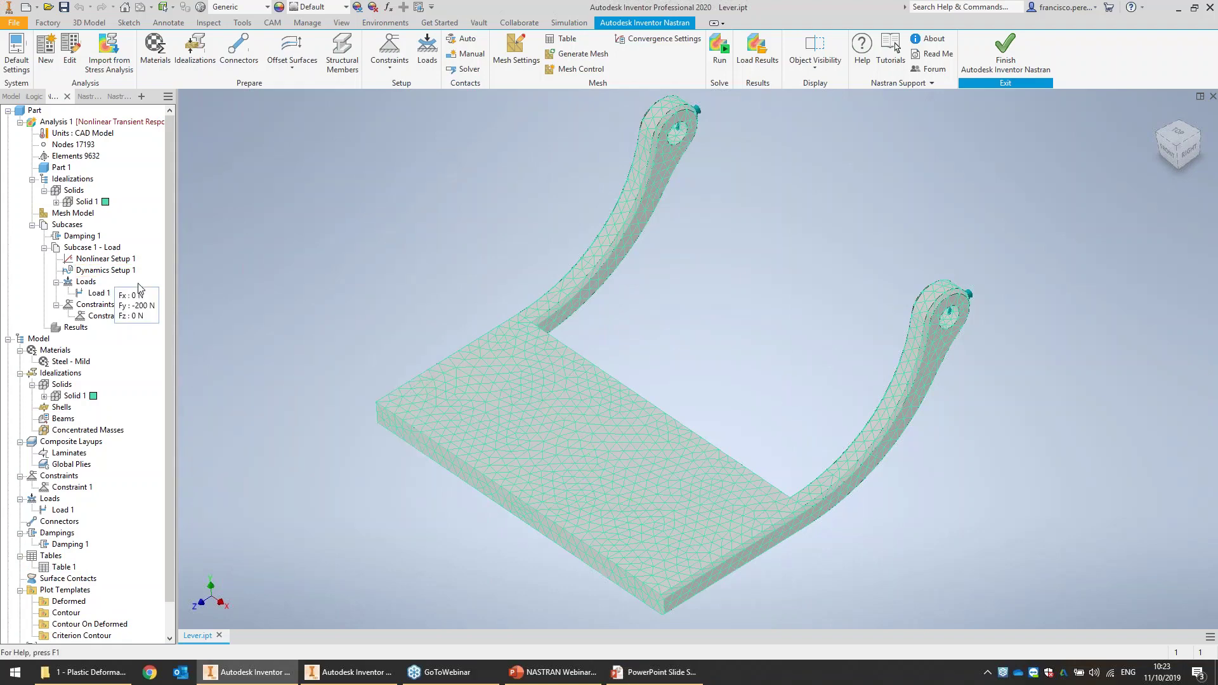
pyautogui.click(714, 59)
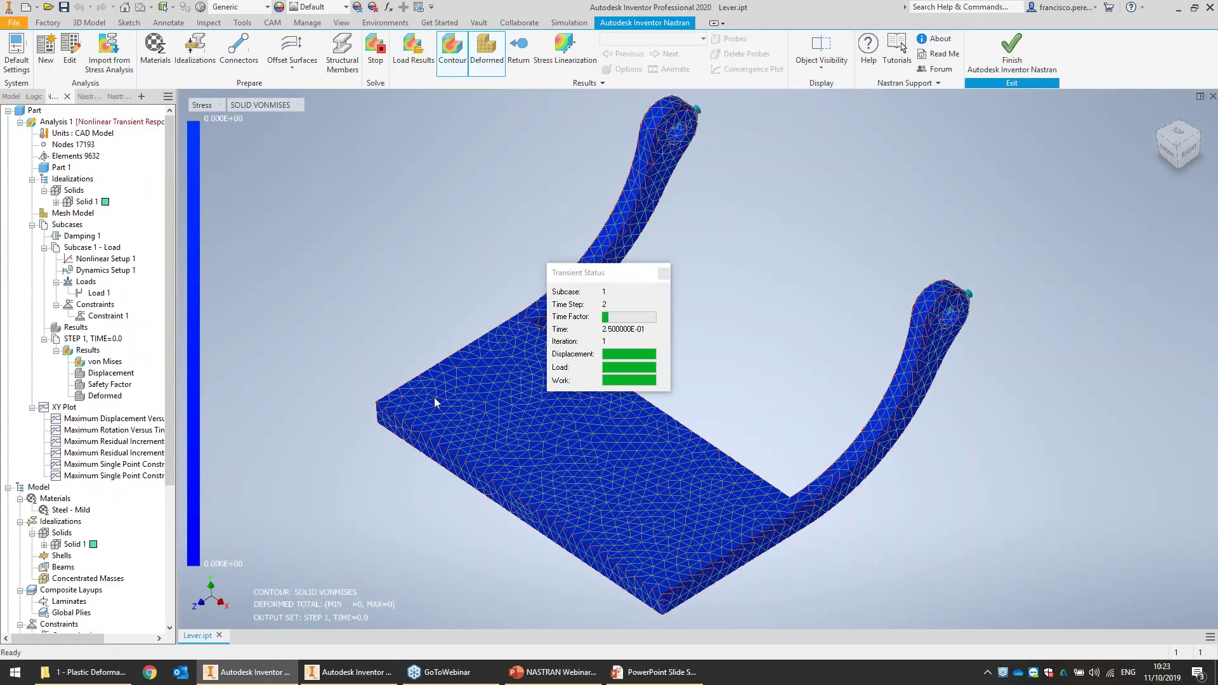
# - Switch to the second Inventor window and open Lever.ipt from the 1 - Plastic Deformation folder
pyautogui.click(348, 673)
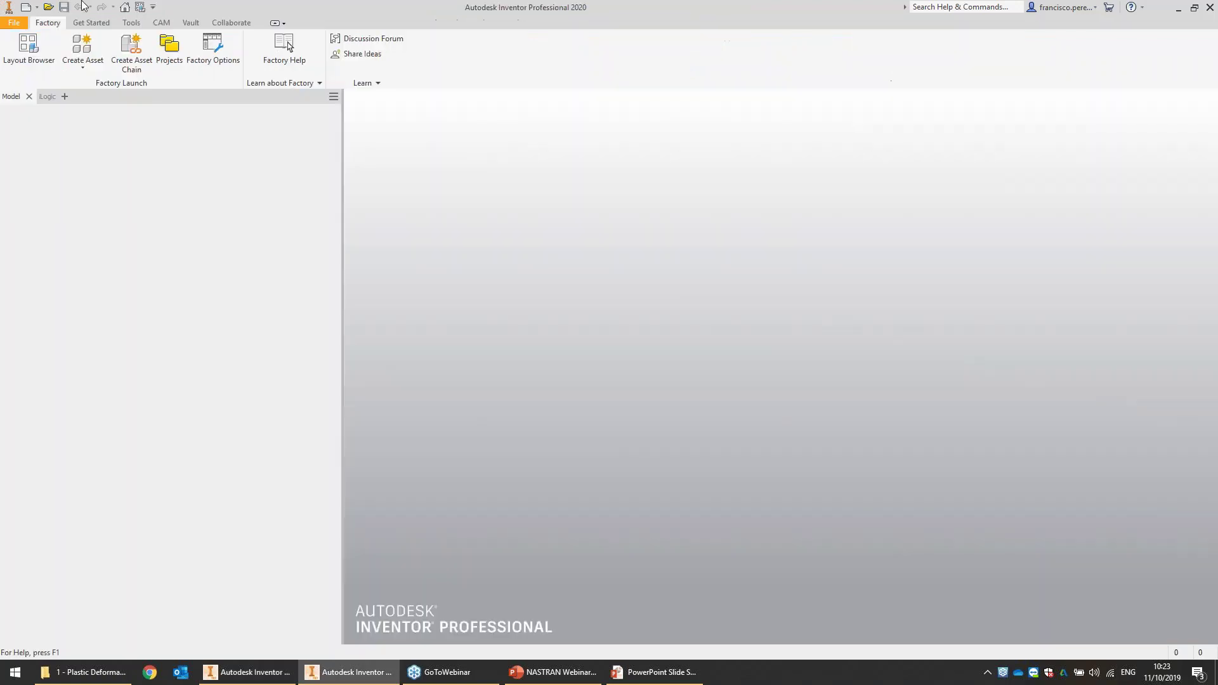
pyautogui.click(16, 26)
pyautogui.click(42, 95)
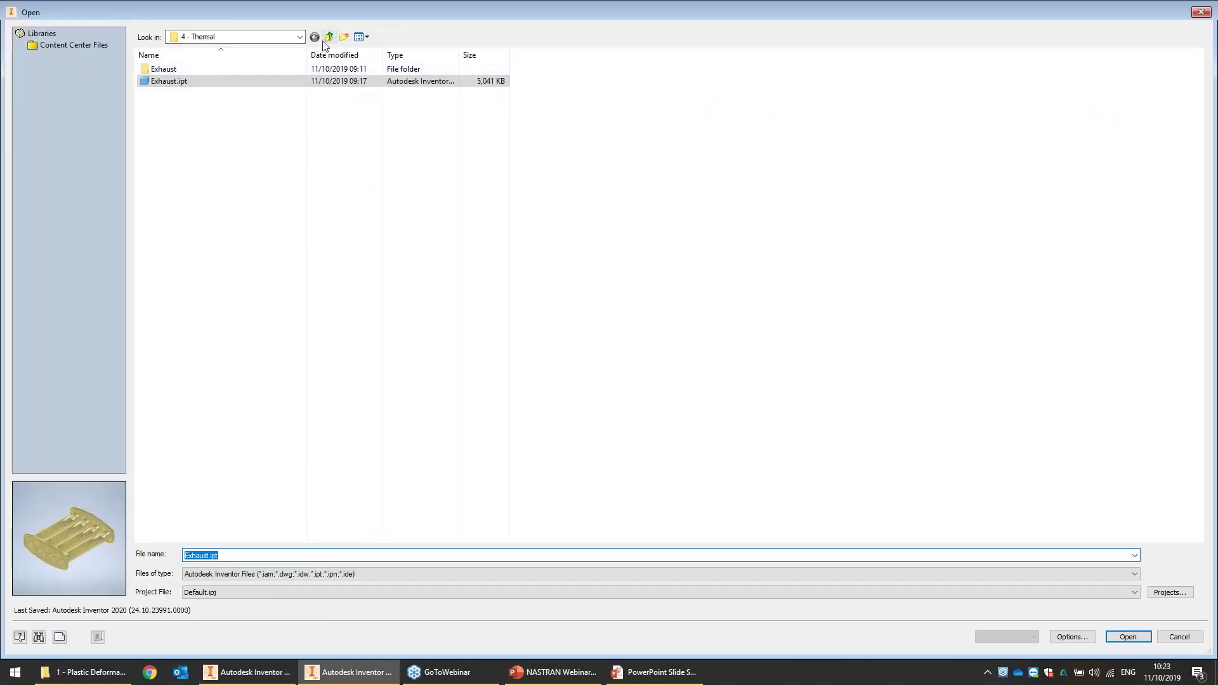
pyautogui.click(328, 36)
pyautogui.doubleClick(235, 92)
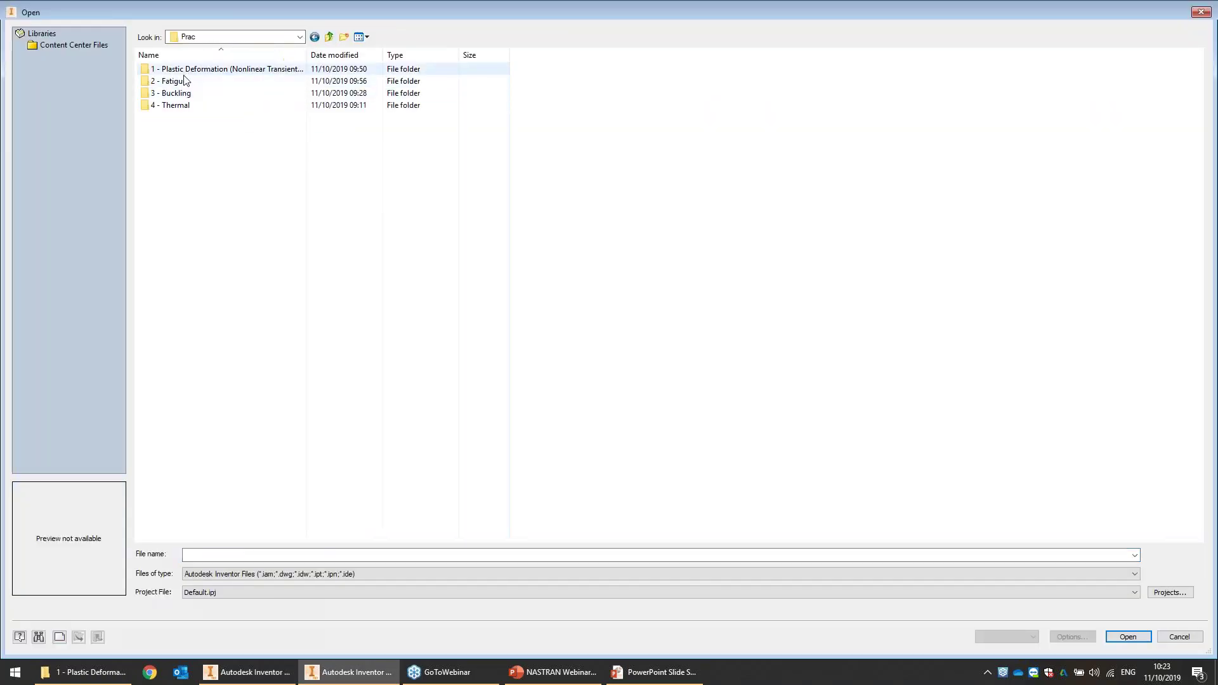
pyautogui.doubleClick(190, 69)
pyautogui.doubleClick(178, 92)
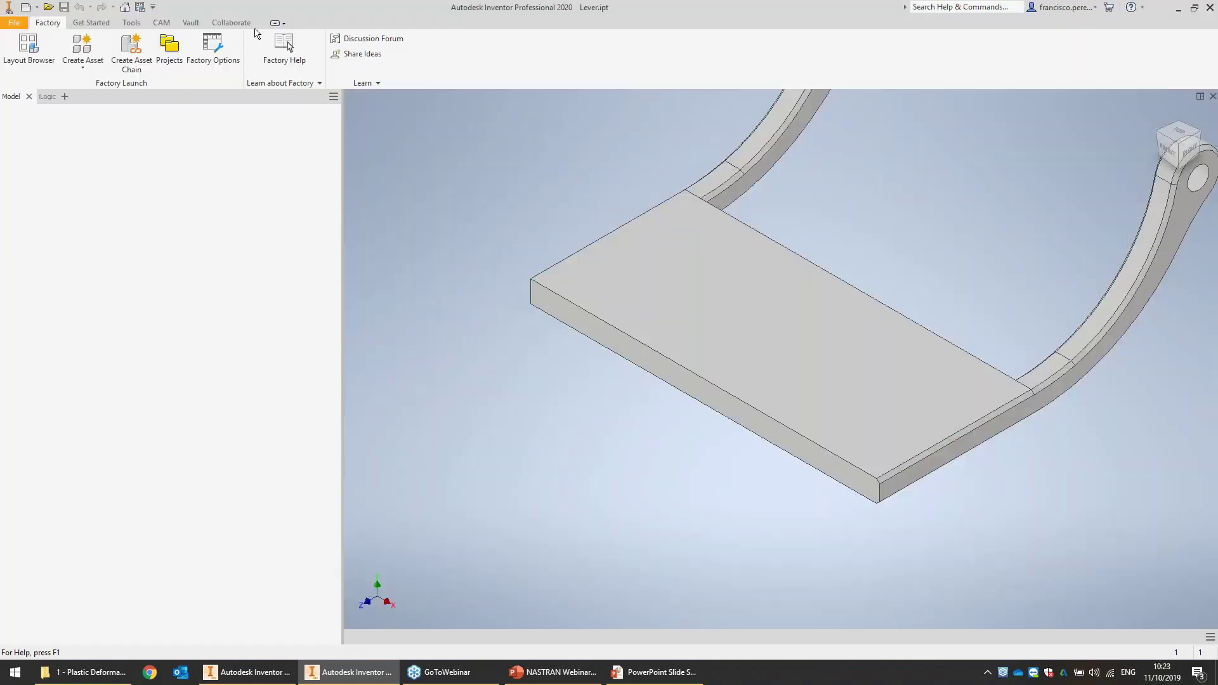
# - Enter the Autodesk Inventor Nastran environment for the lever and load the saved results file 7oqxa7ir7.FNO
pyautogui.click(385, 22)
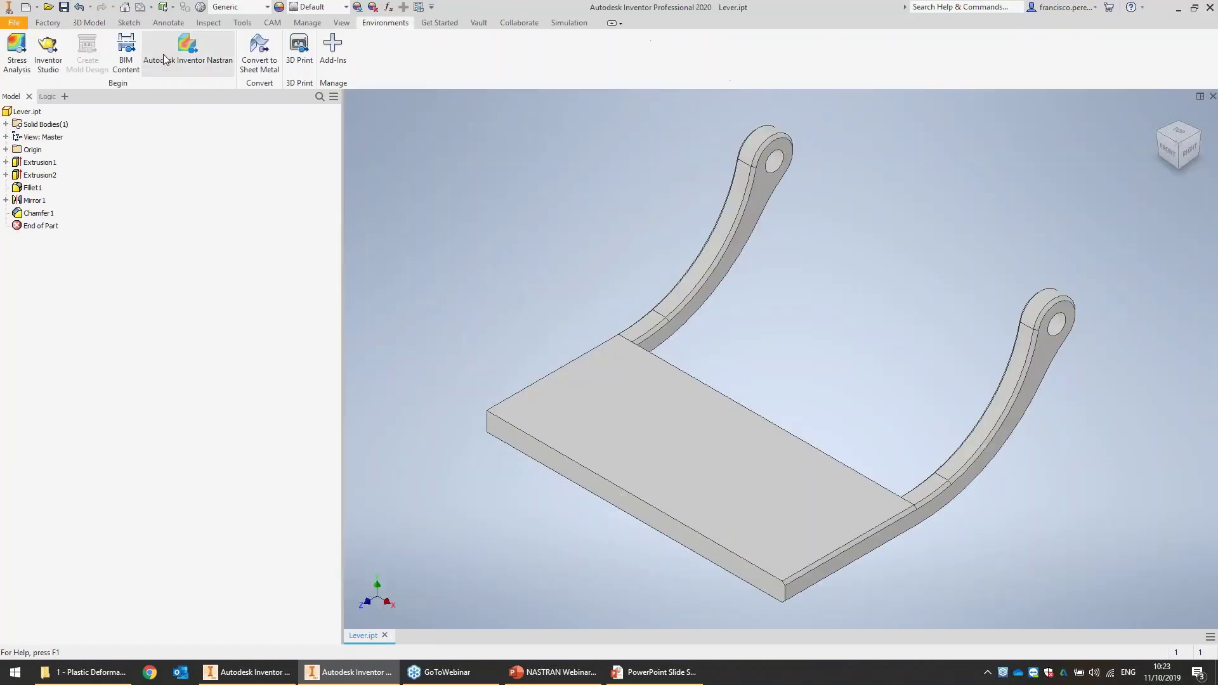
pyautogui.click(87, 45)
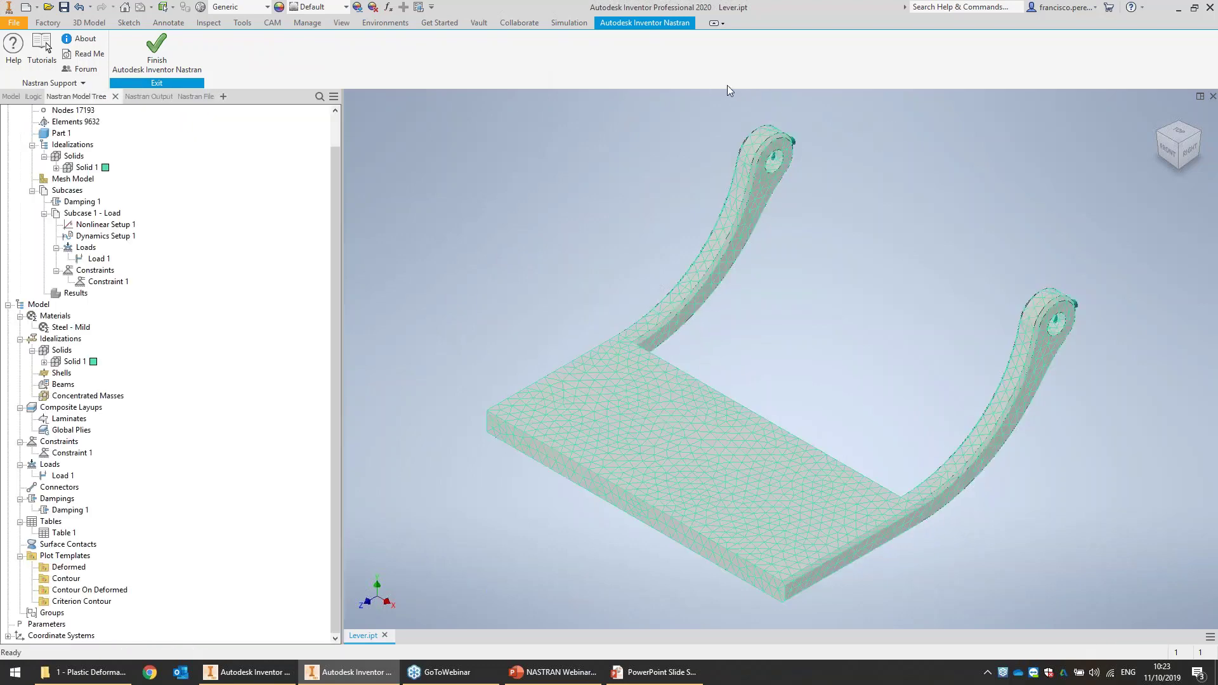
pyautogui.click(762, 50)
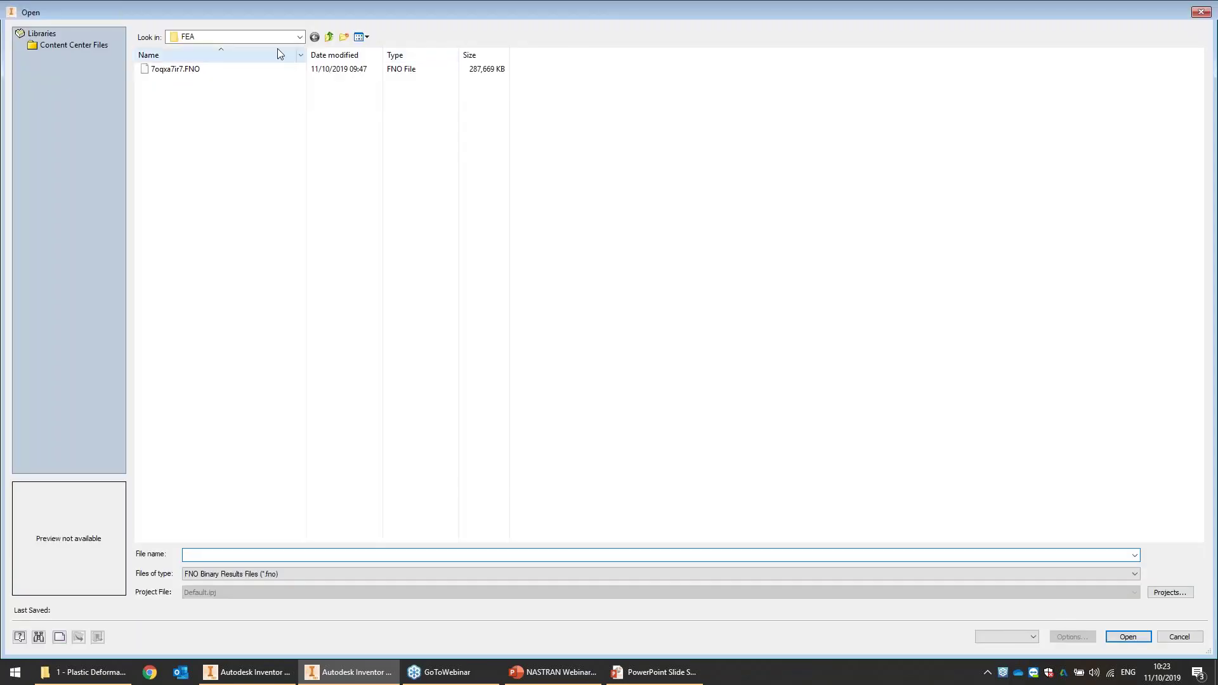
pyautogui.click(233, 38)
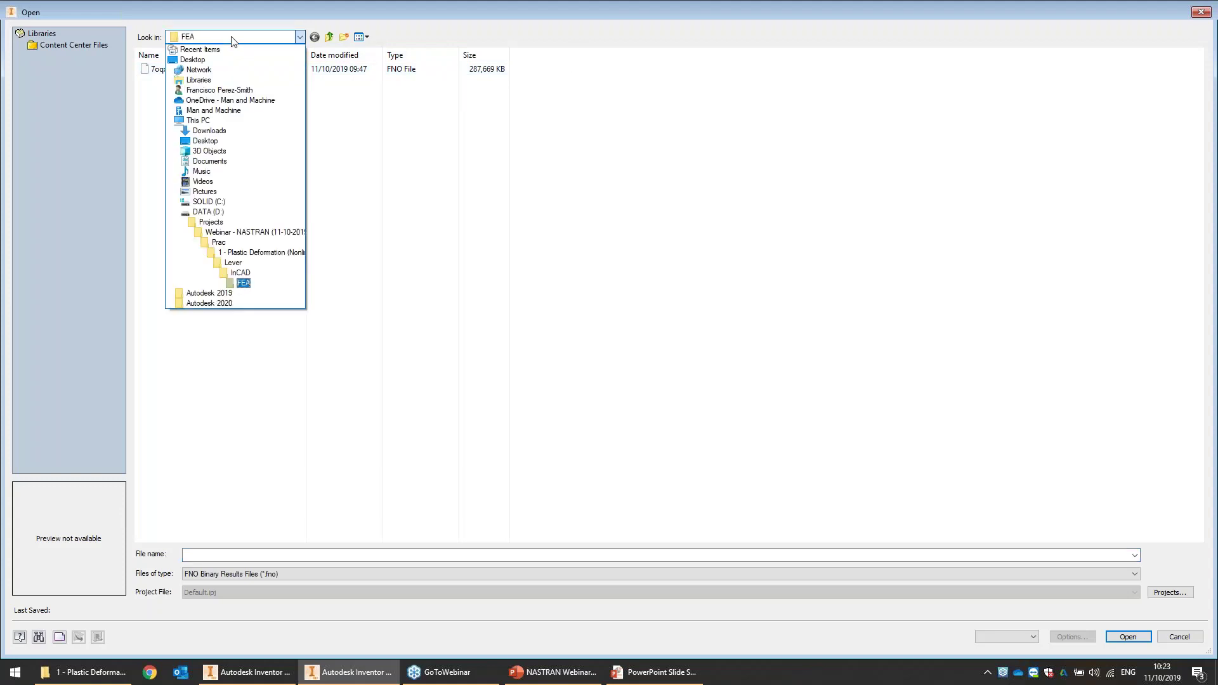
pyautogui.click(232, 38)
pyautogui.click(157, 71)
pyautogui.doubleClick(158, 71)
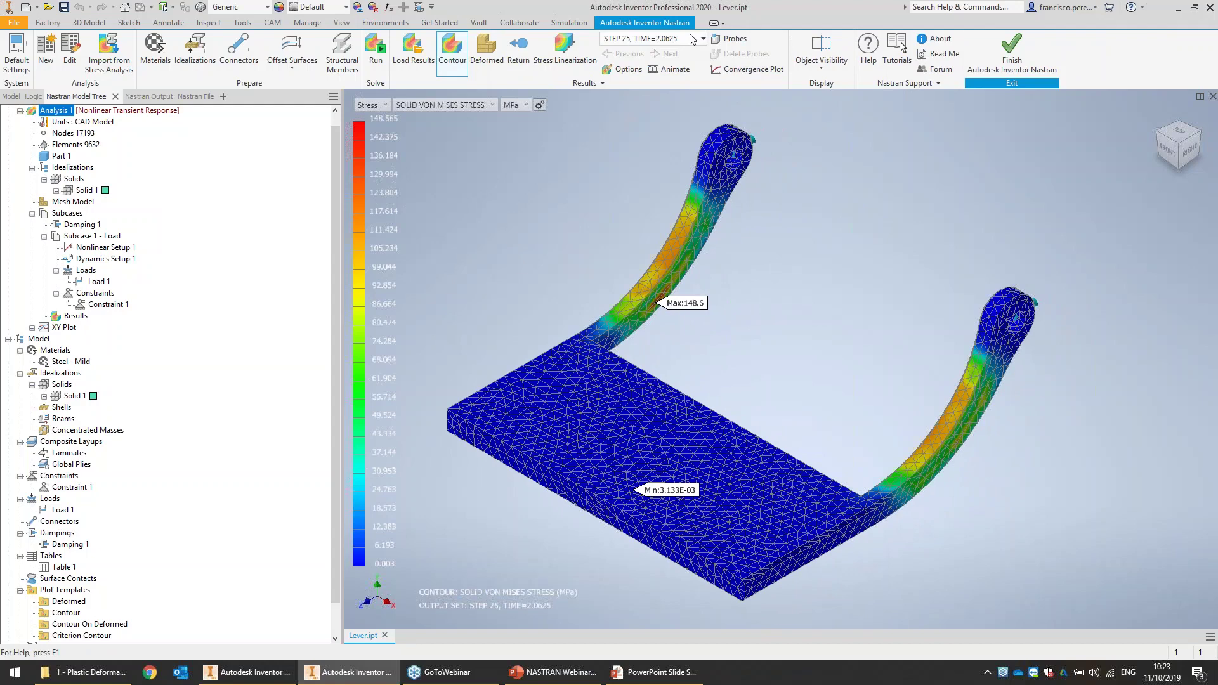
# - Display the von Mises stress contour for STEP 8, TIME=1.0 of the loaded transient results
pyautogui.click(693, 39)
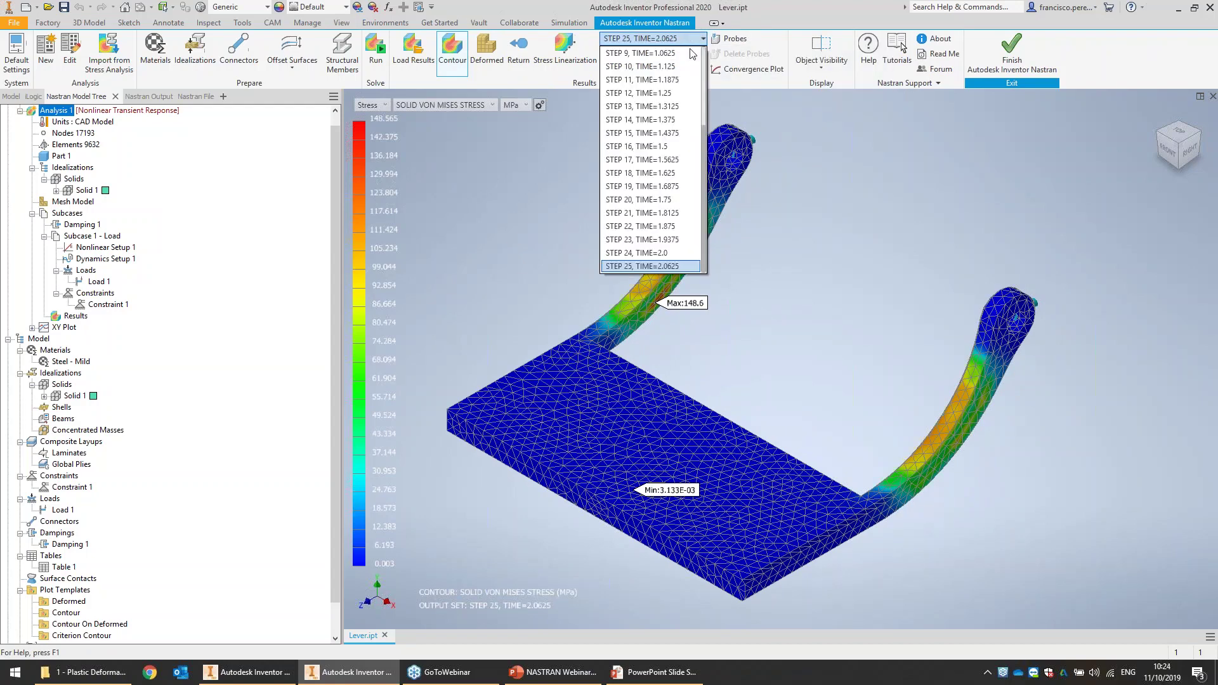
pyautogui.scroll(4, 658, 98)
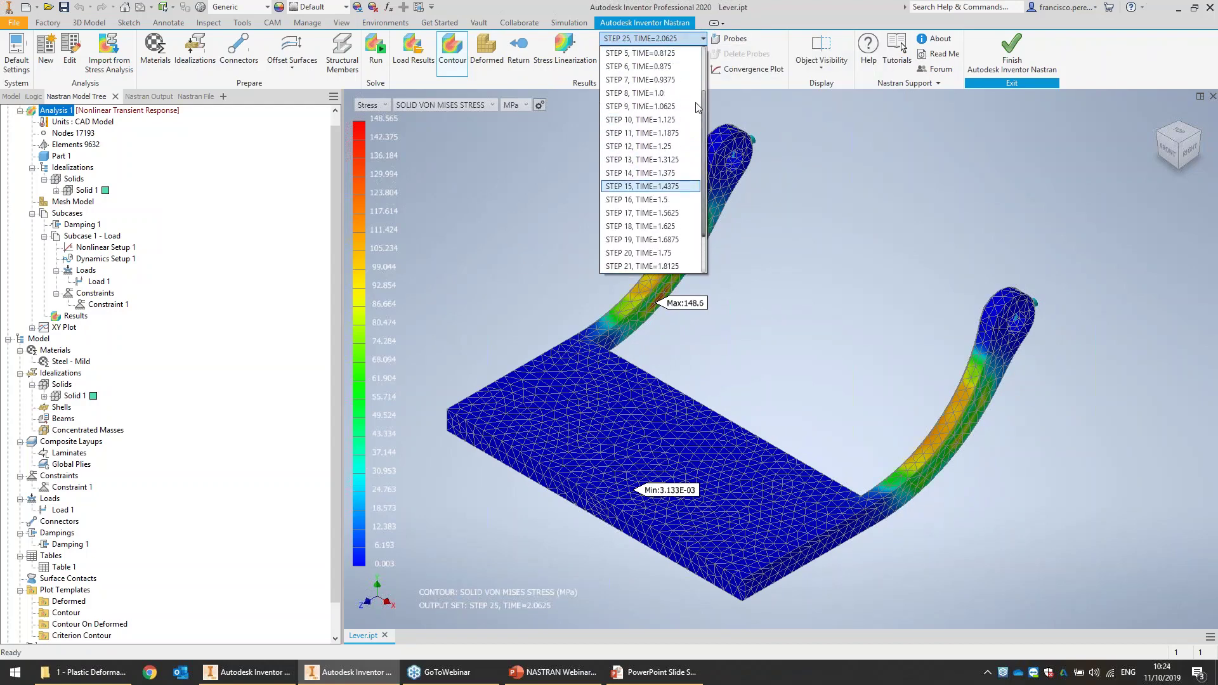
pyautogui.press('ctrl')
pyautogui.press('ctrl')
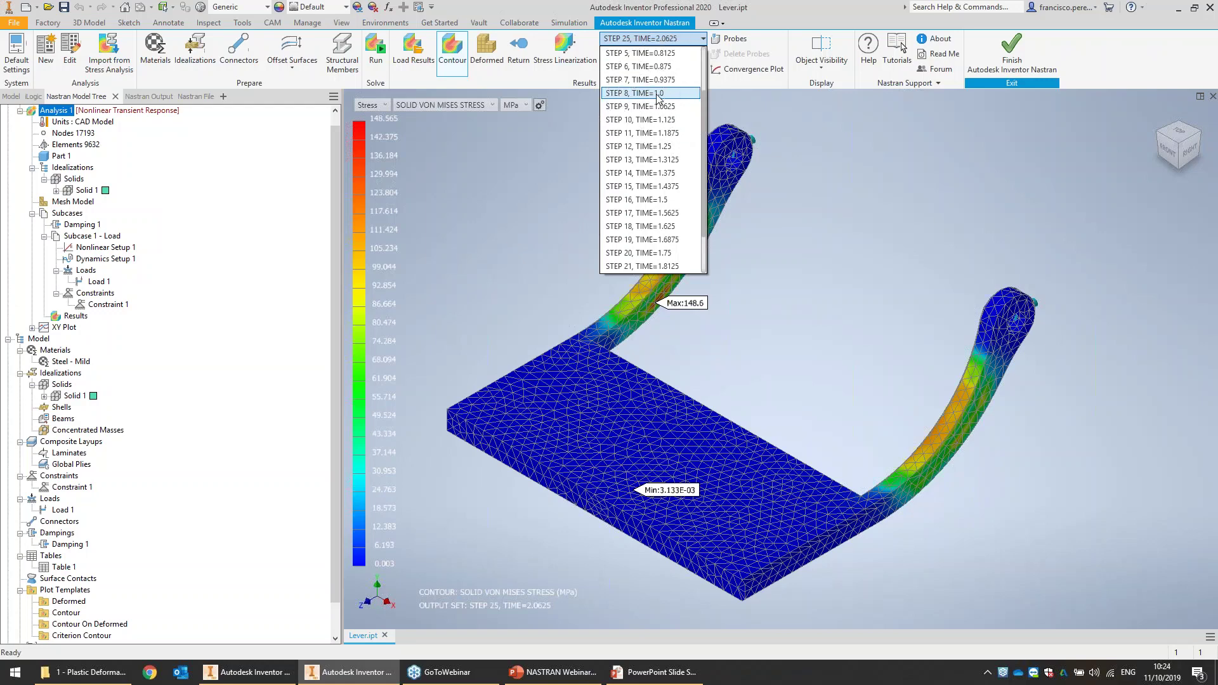
pyautogui.click(658, 94)
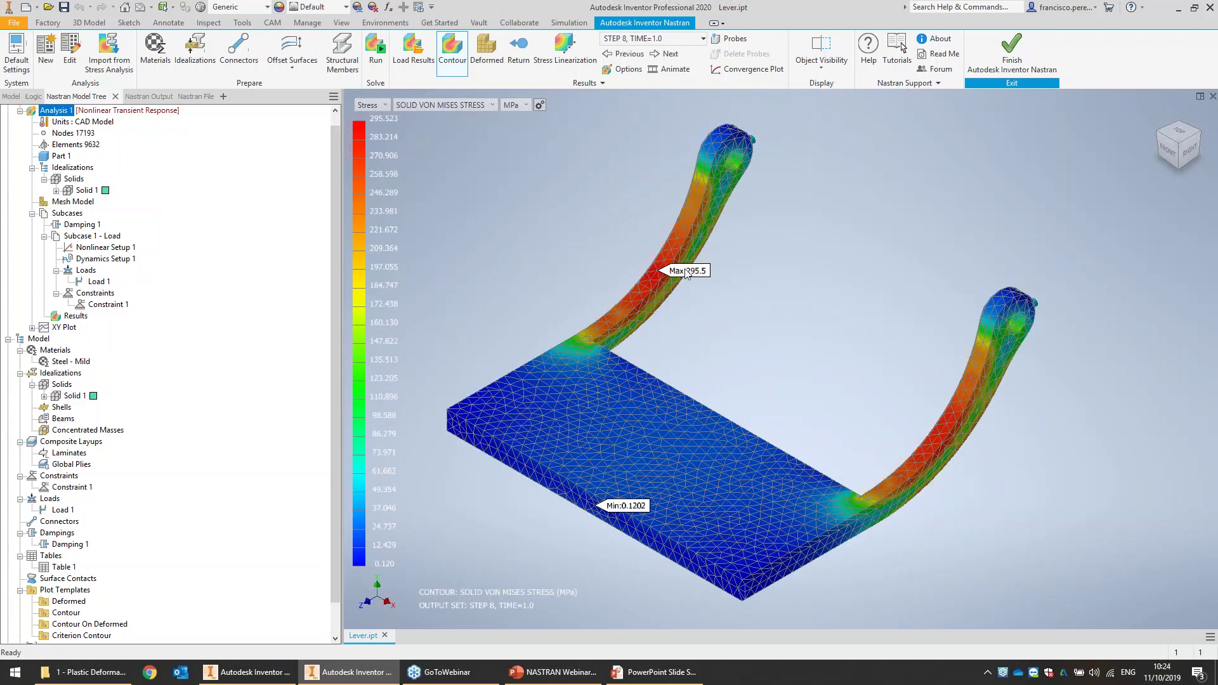
# - Display the total displacement contour for STEP 8, TIME=1.0
pyautogui.press('ctrl')
pyautogui.press('ctrl')
pyautogui.click(381, 106)
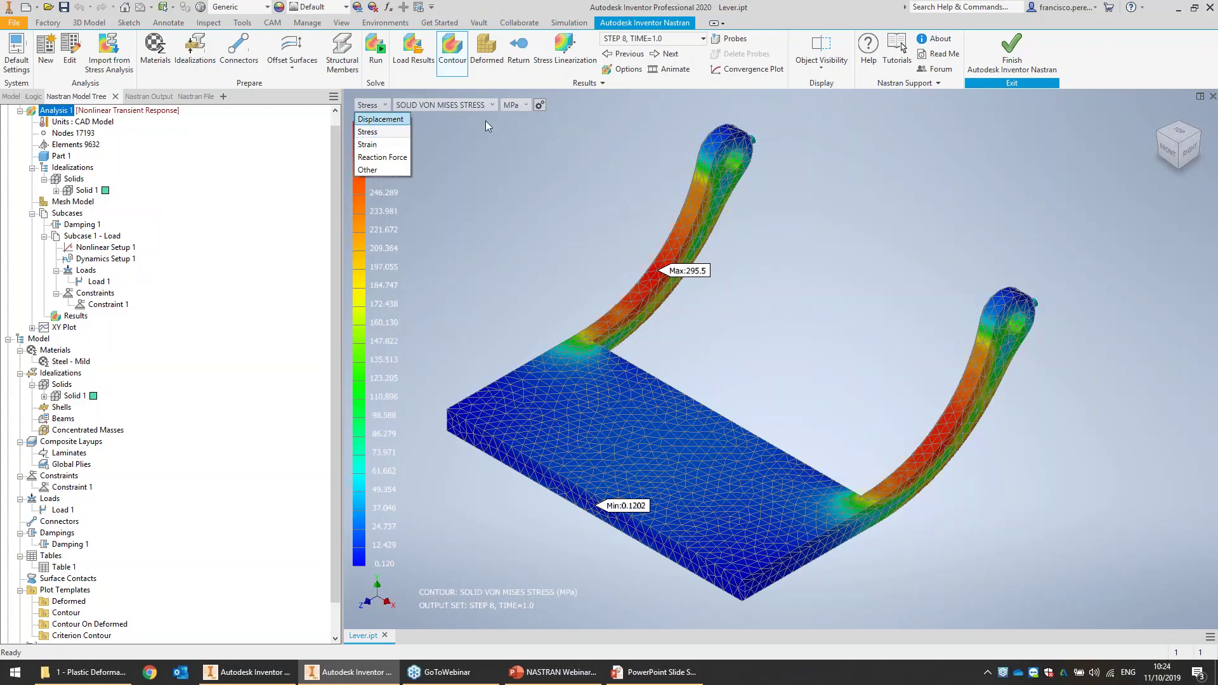
pyautogui.press('Return')
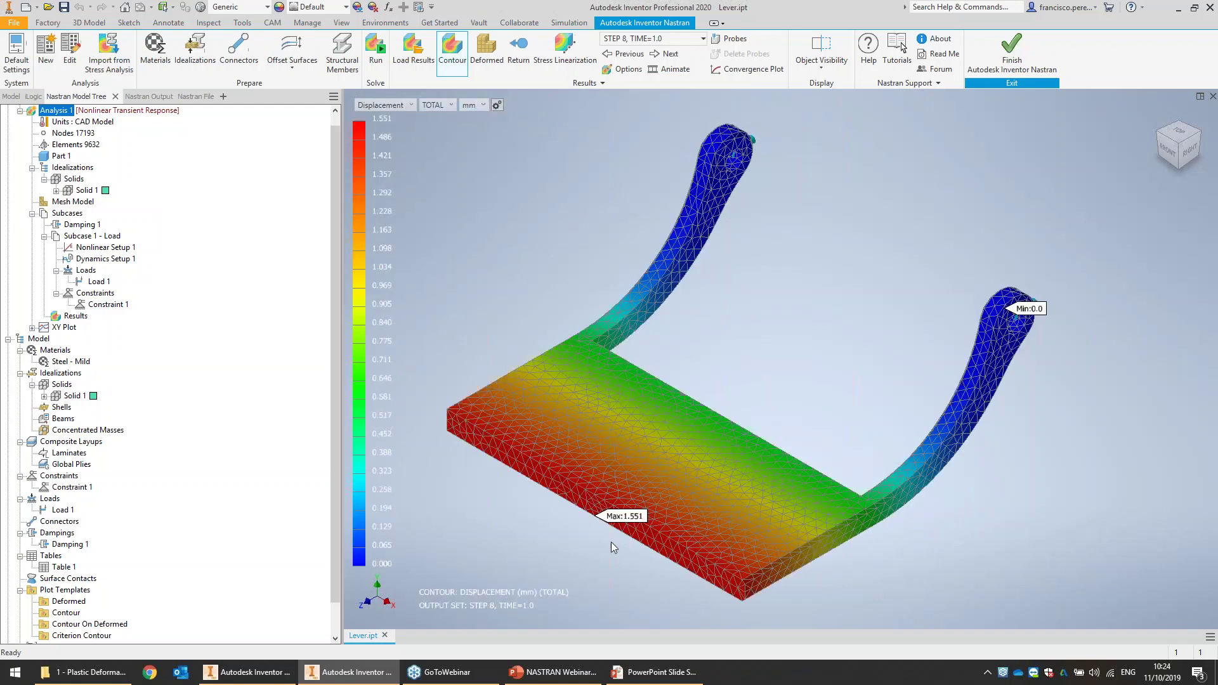
# - Display the total displacement contour for STEP 24, TIME=2.0, with the lever seen from its right side
pyautogui.press('ctrl')
pyautogui.click(639, 42)
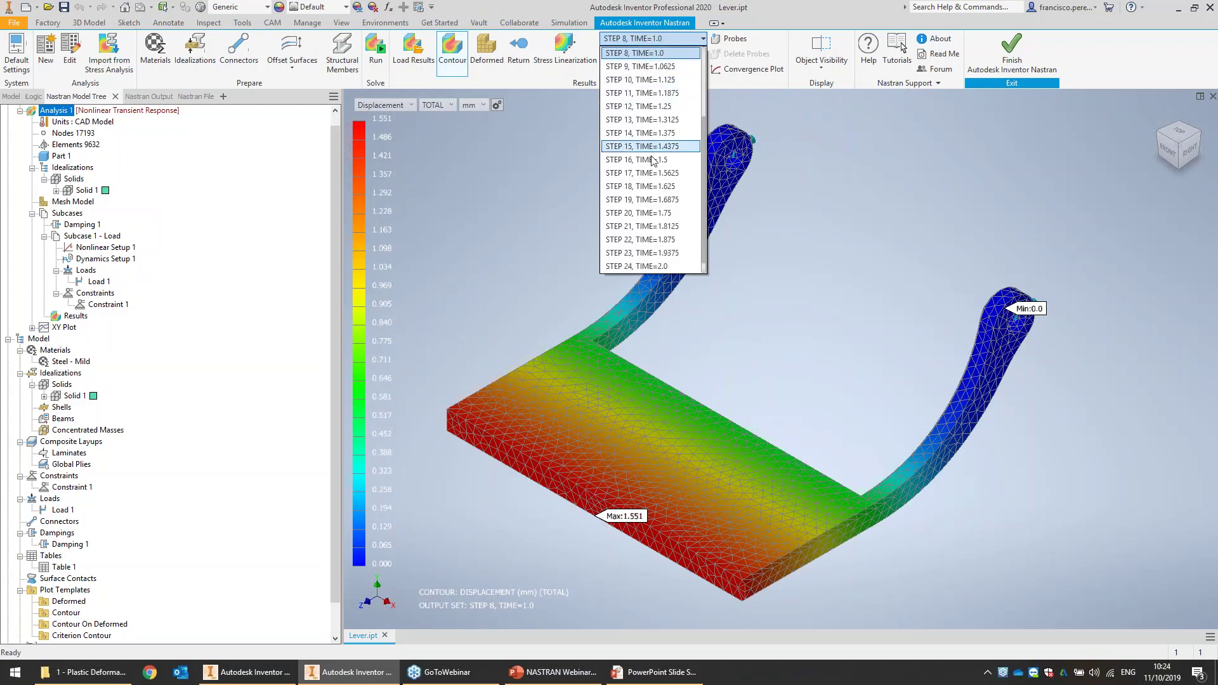
pyautogui.click(660, 267)
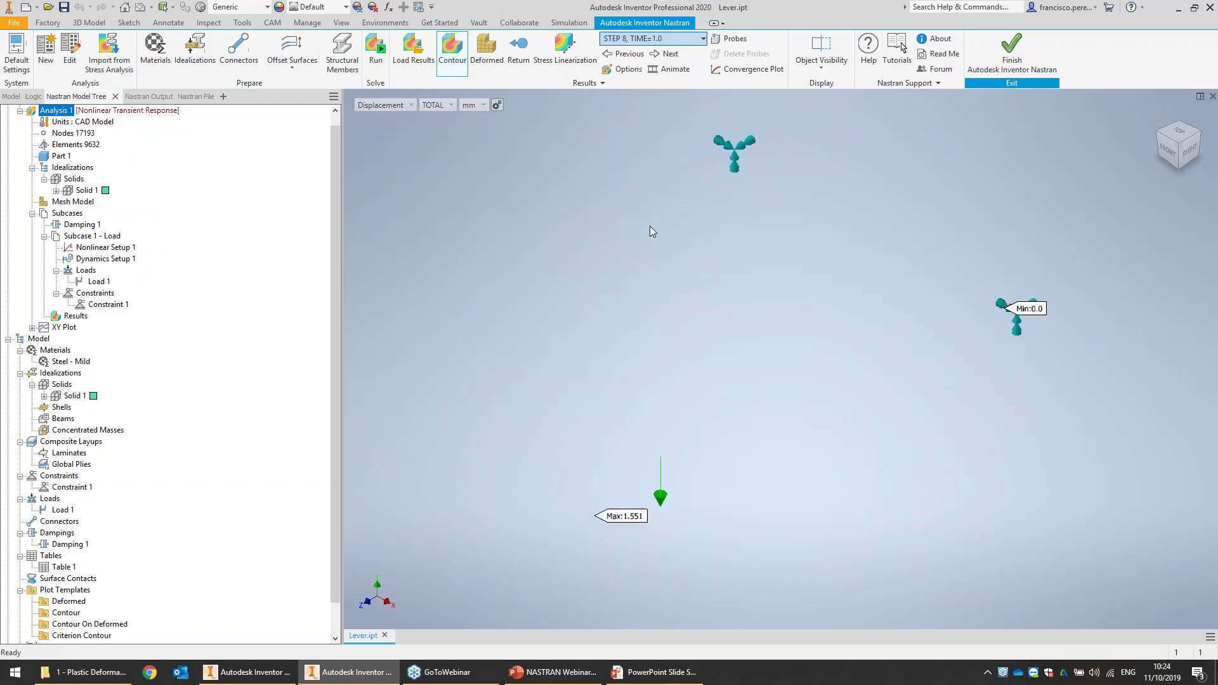
pyautogui.keyDown('shift'); pyautogui.moveTo(703, 242); pyautogui.dragTo(1121, 122, button='middle'); pyautogui.keyUp('shift')
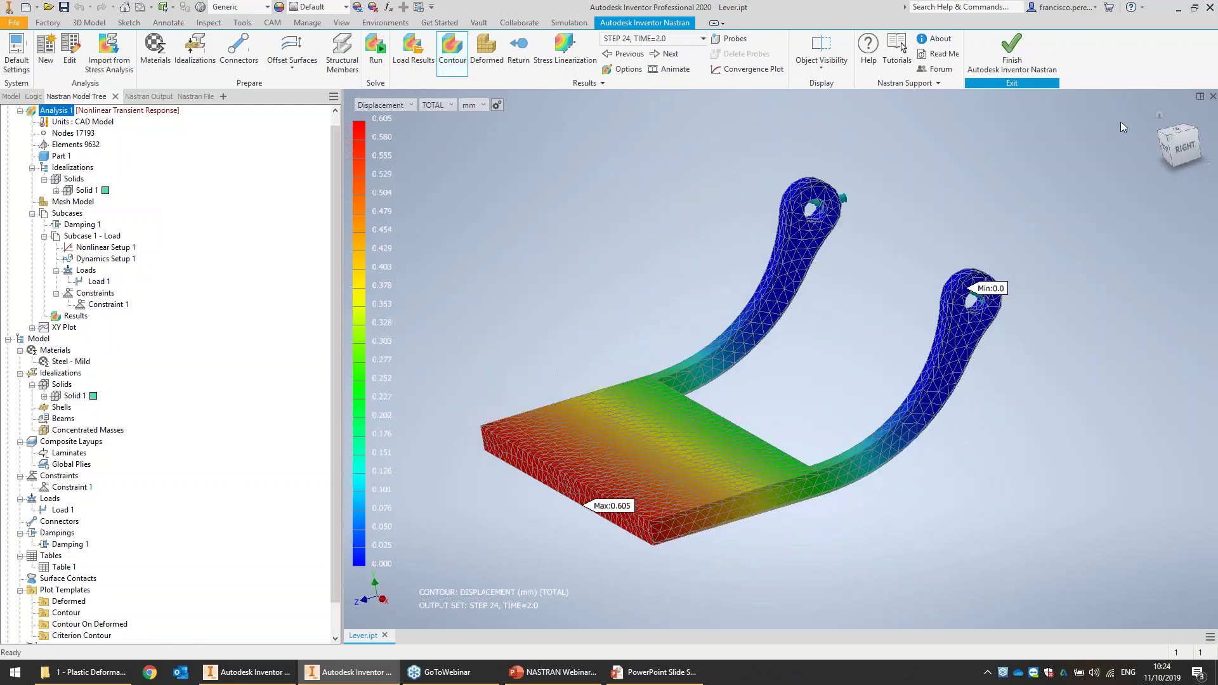
pyautogui.click(1185, 150)
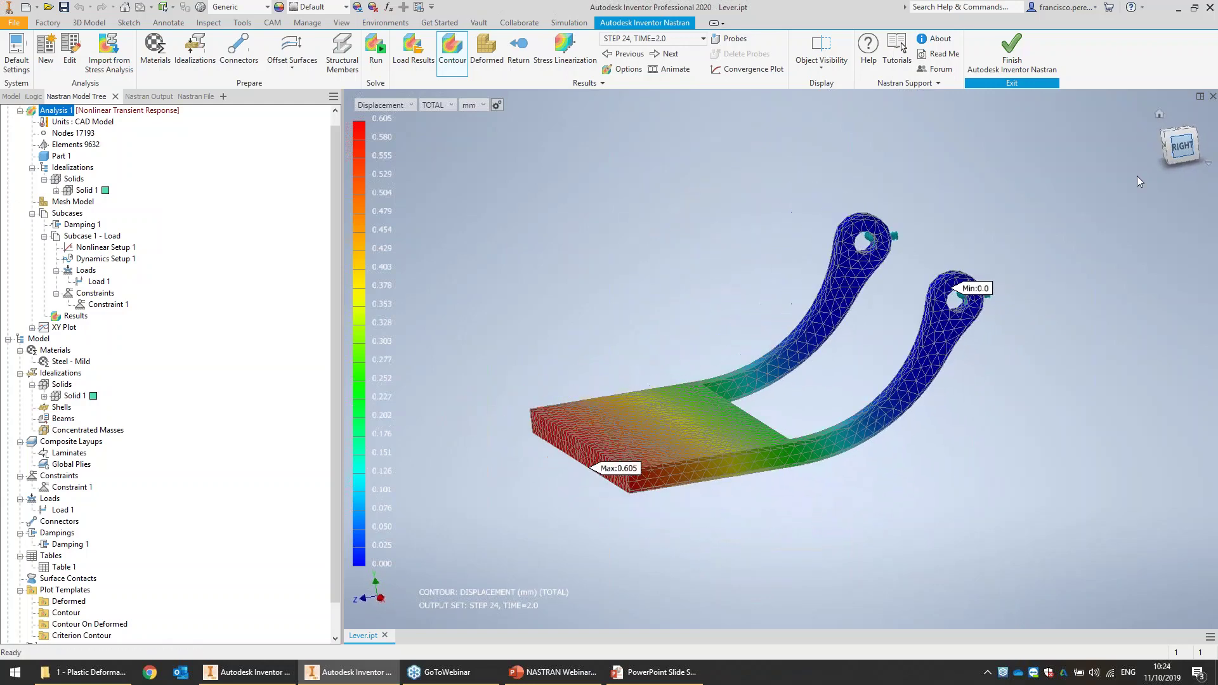
pyautogui.scroll(3, 722, 411)
pyautogui.moveTo(728, 403)
pyautogui.mouseDown(button='middle')
pyautogui.moveTo(742, 416)
pyautogui.moveTo(746, 406)
pyautogui.mouseUp(button='middle')
pyautogui.scroll(1, 744, 415)
pyautogui.scroll(-1, 742, 415)
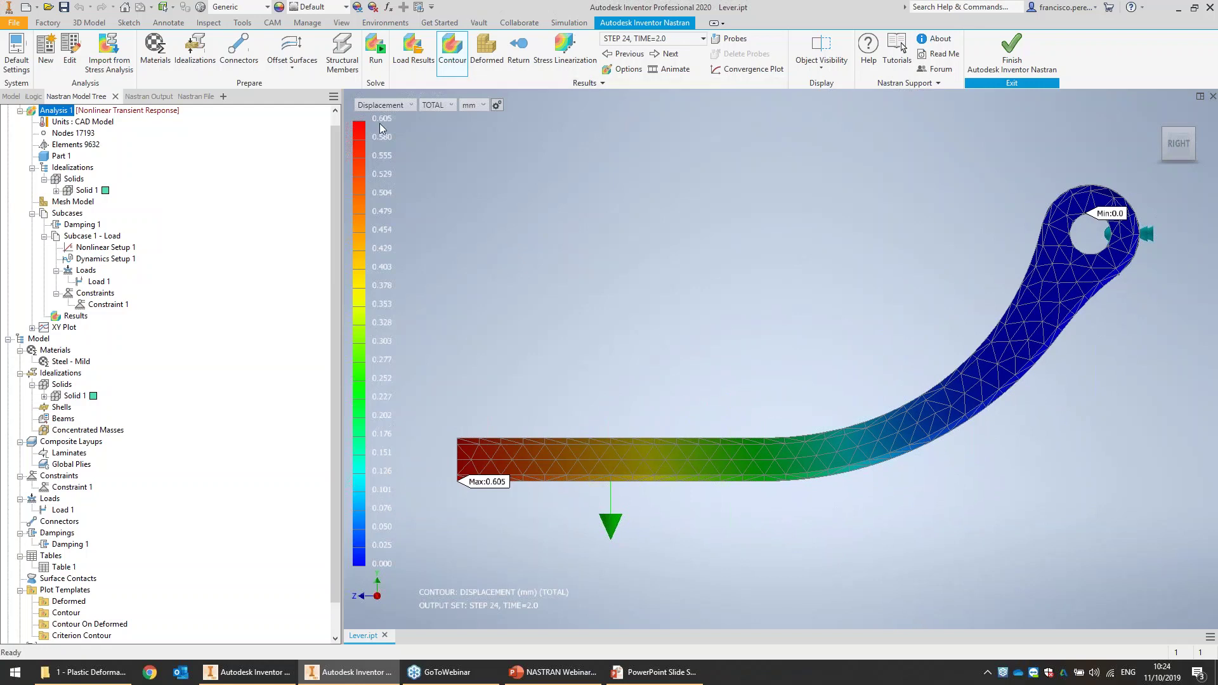
# - Change the STEP 24 contour to solid von Mises stress and inspect both arms of the lever
pyautogui.press('ctrl')
pyautogui.click(382, 105)
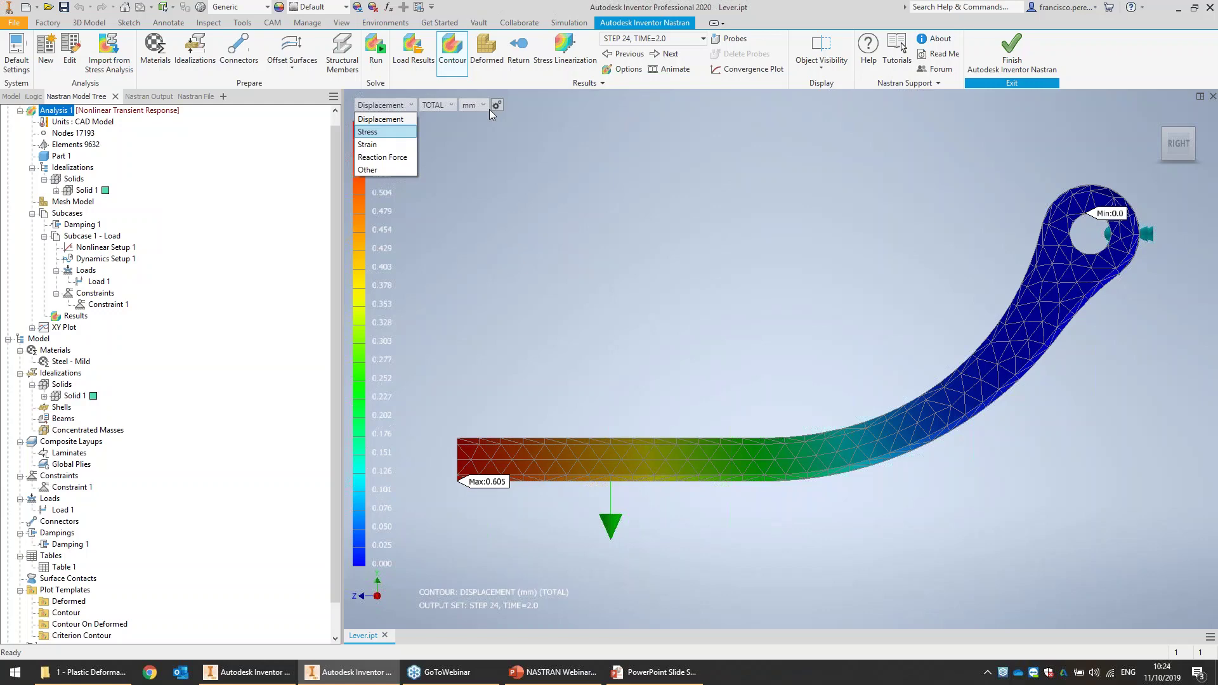
pyautogui.click(381, 132)
pyautogui.click(439, 105)
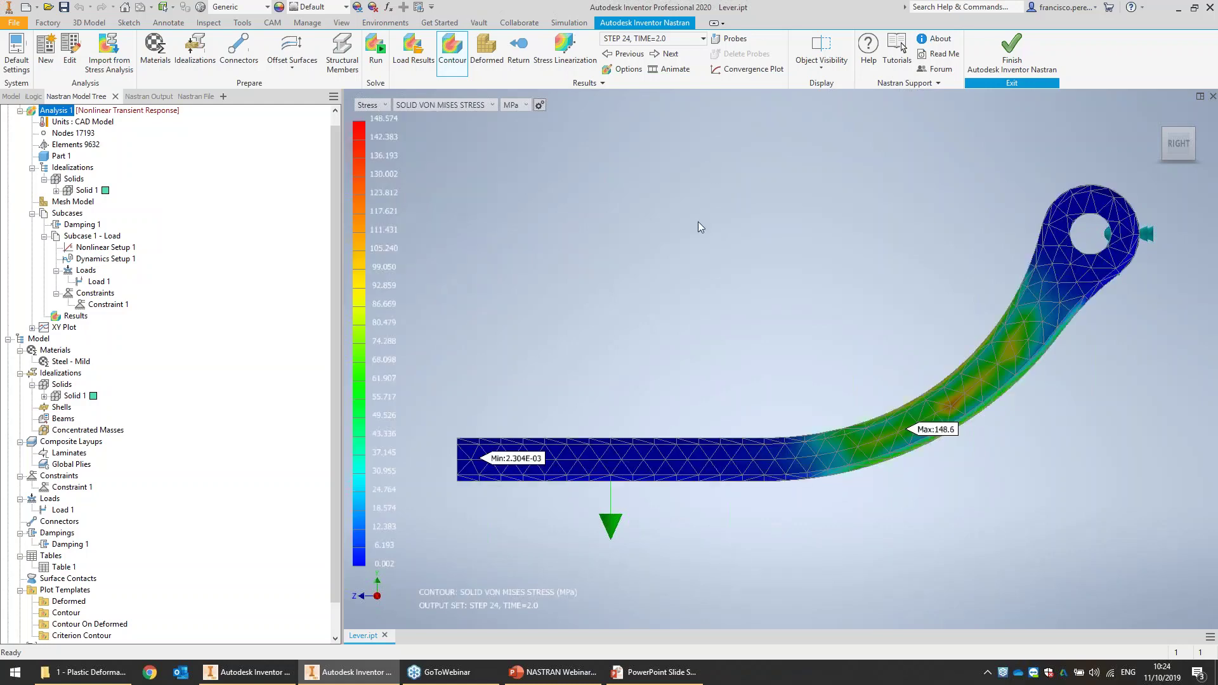
pyautogui.keyDown('shift'); pyautogui.moveTo(698, 224); pyautogui.dragTo(724, 239, button='middle'); pyautogui.keyUp('shift')
# - Open the multiset animation settings for the results and enable deformation with the scale set to Actual
pyautogui.rightClick(83, 316)
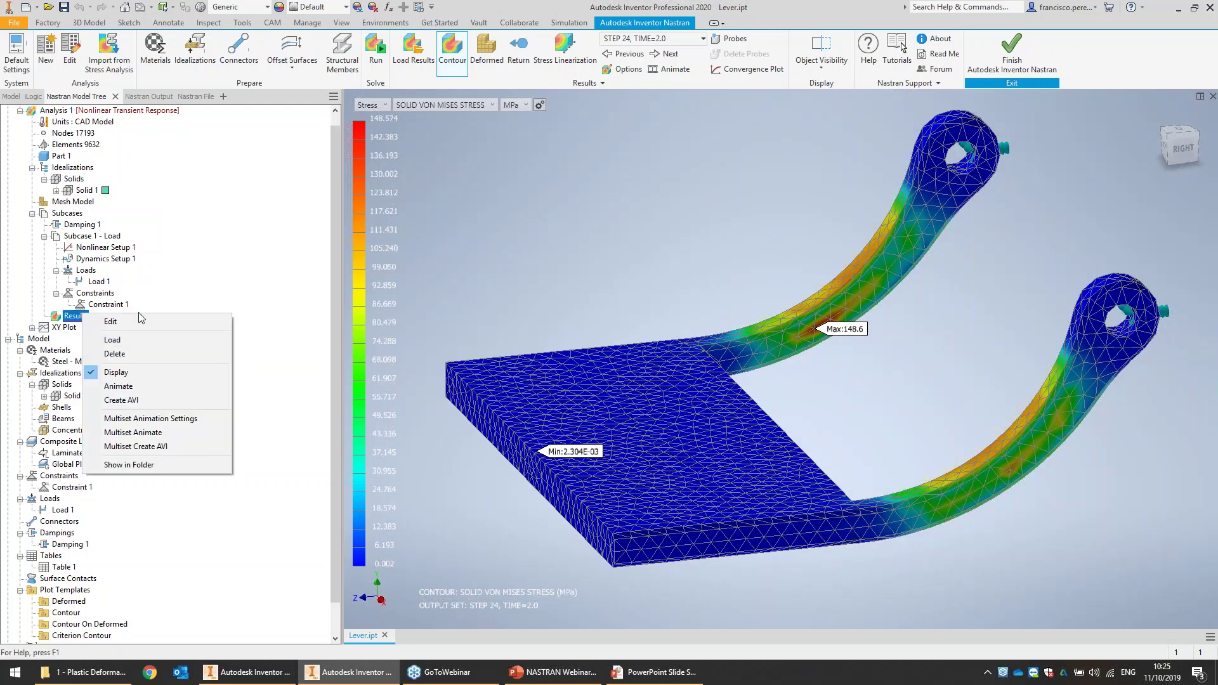
pyautogui.click(162, 420)
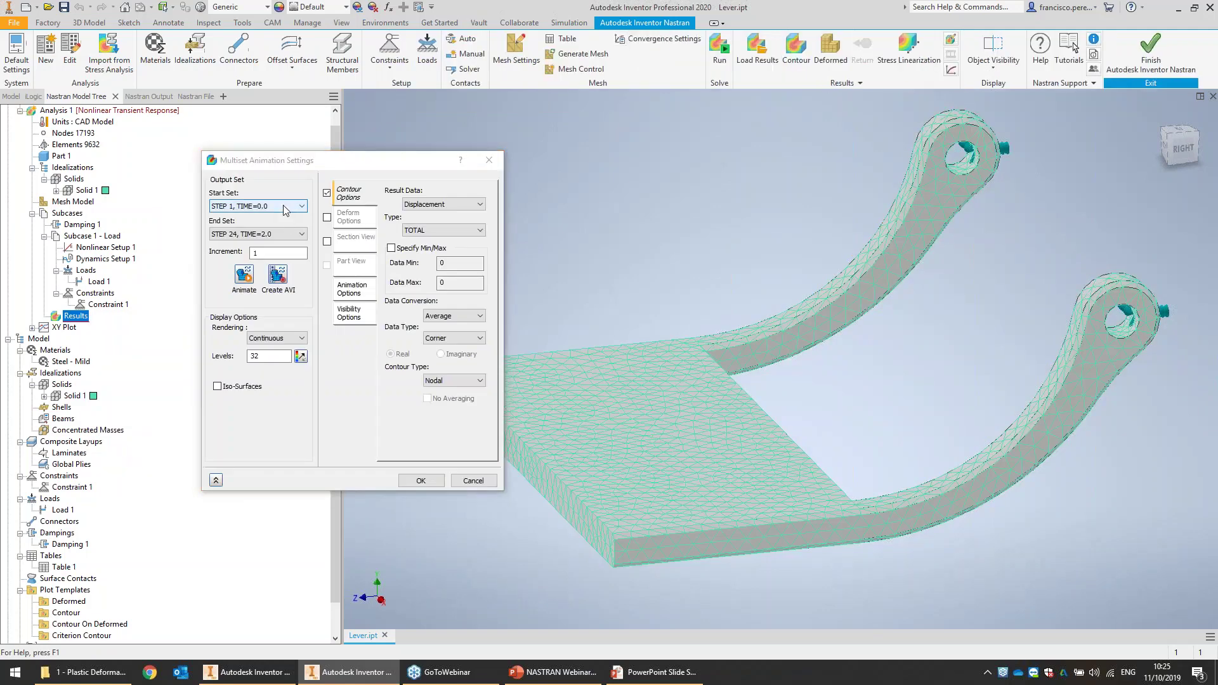
pyautogui.click(361, 219)
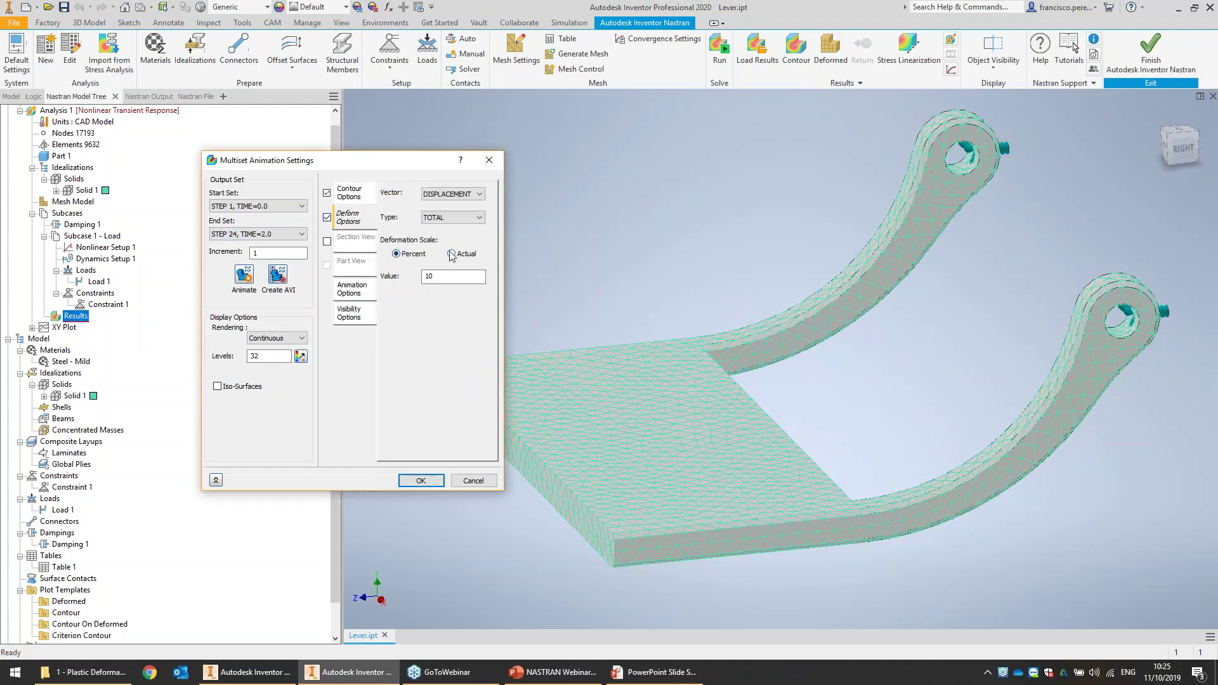
pyautogui.click(451, 253)
# - Set the animation mode to Half and play the multiset animation from STEP 1 to STEP 24
pyautogui.click(366, 298)
pyautogui.click(444, 267)
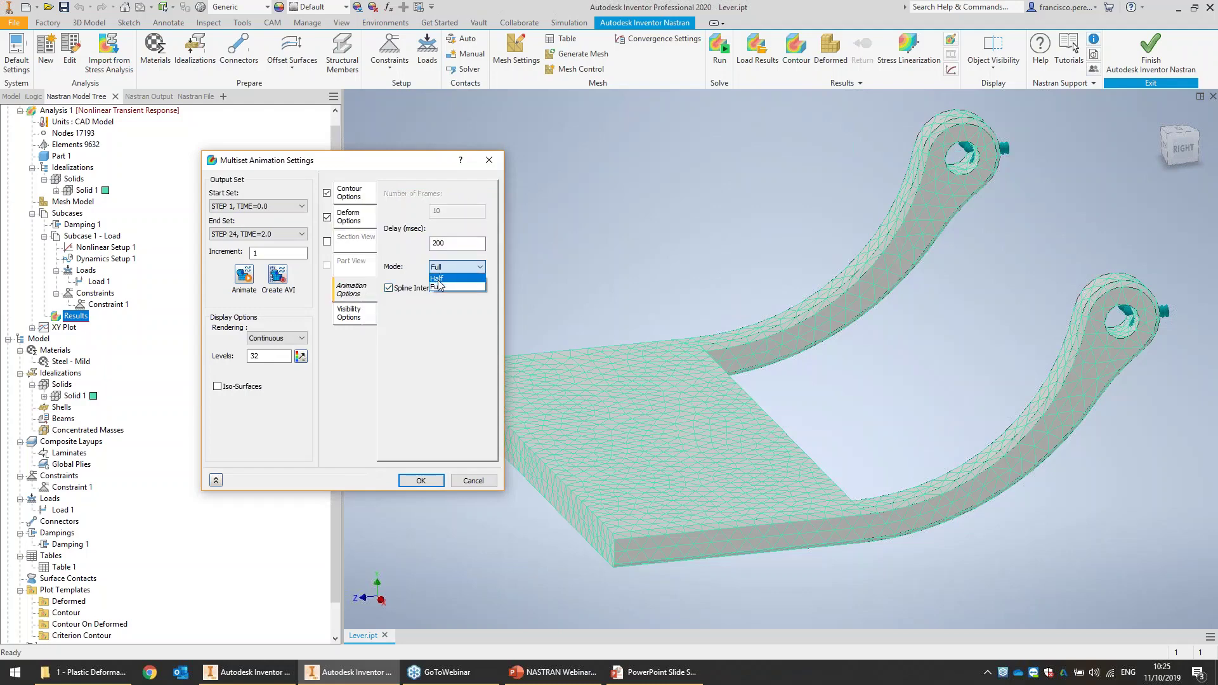
pyautogui.click(438, 285)
pyautogui.click(245, 274)
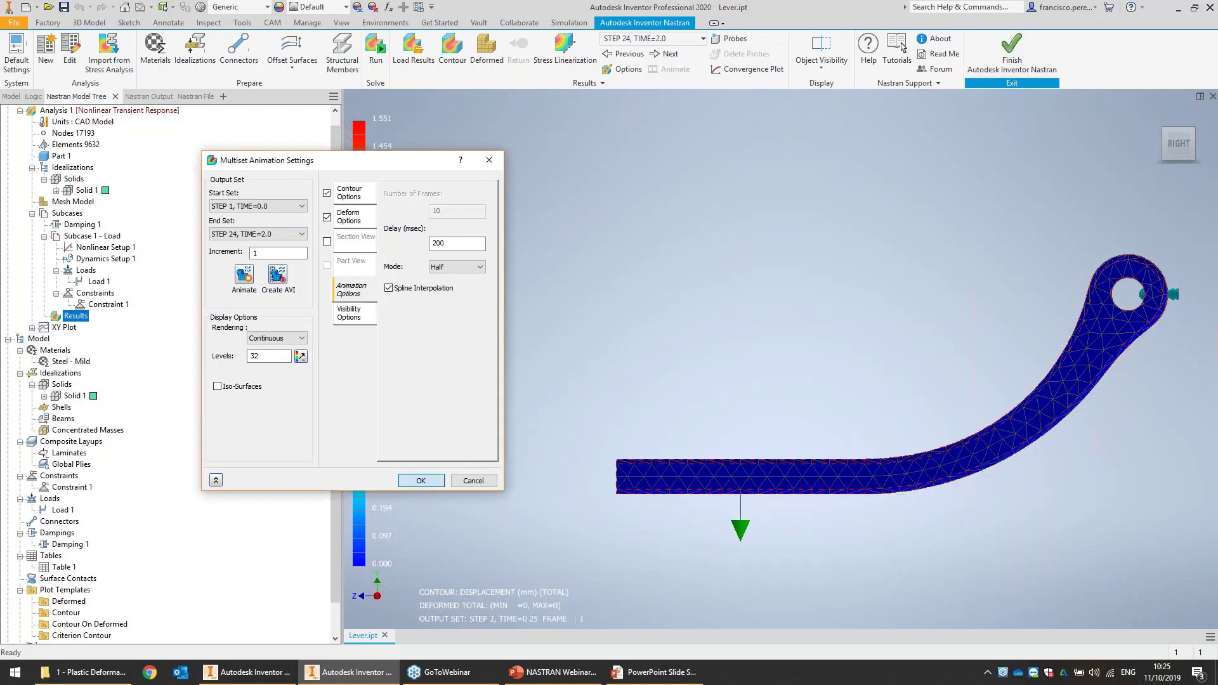
# - Stop the animation, finish the Nastran environment and close Lever.ipt without saving changes
pyautogui.press('Escape')
pyautogui.click(1012, 49)
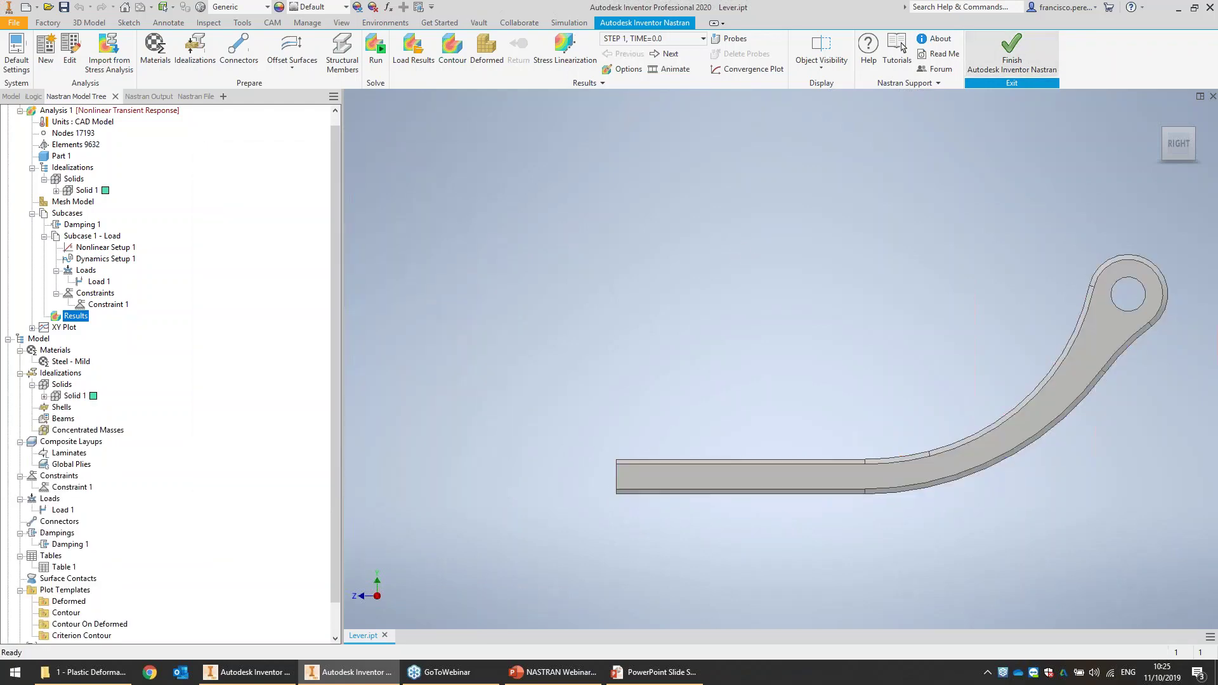
pyautogui.click(1200, 32)
pyautogui.click(1213, 96)
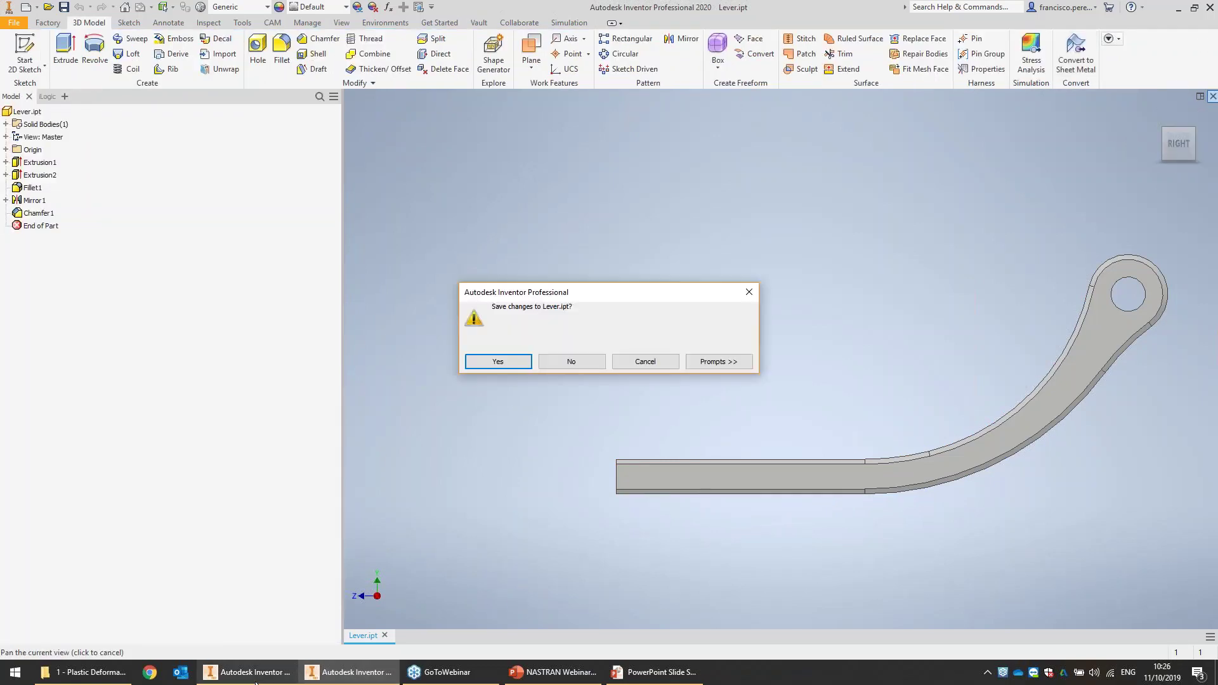
pyautogui.click(587, 365)
# - Switch to the first Inventor window, finish its Nastran environment and close that Lever.ipt without saving changes
pyautogui.click(253, 672)
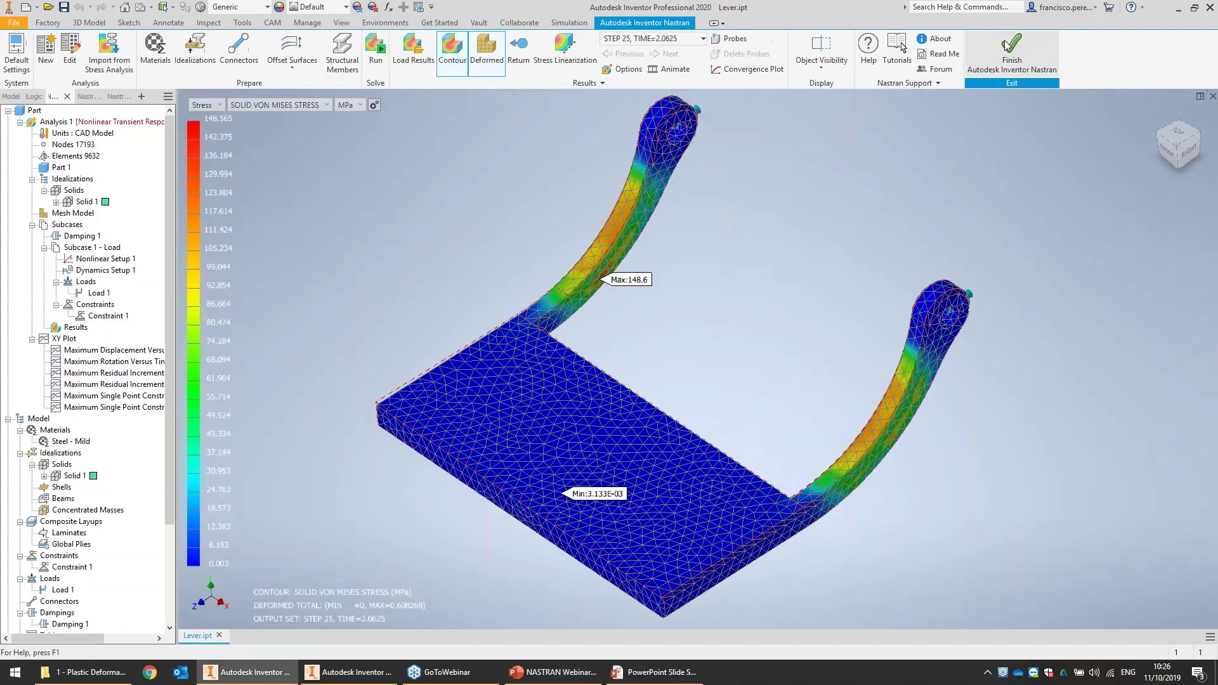
pyautogui.click(1009, 48)
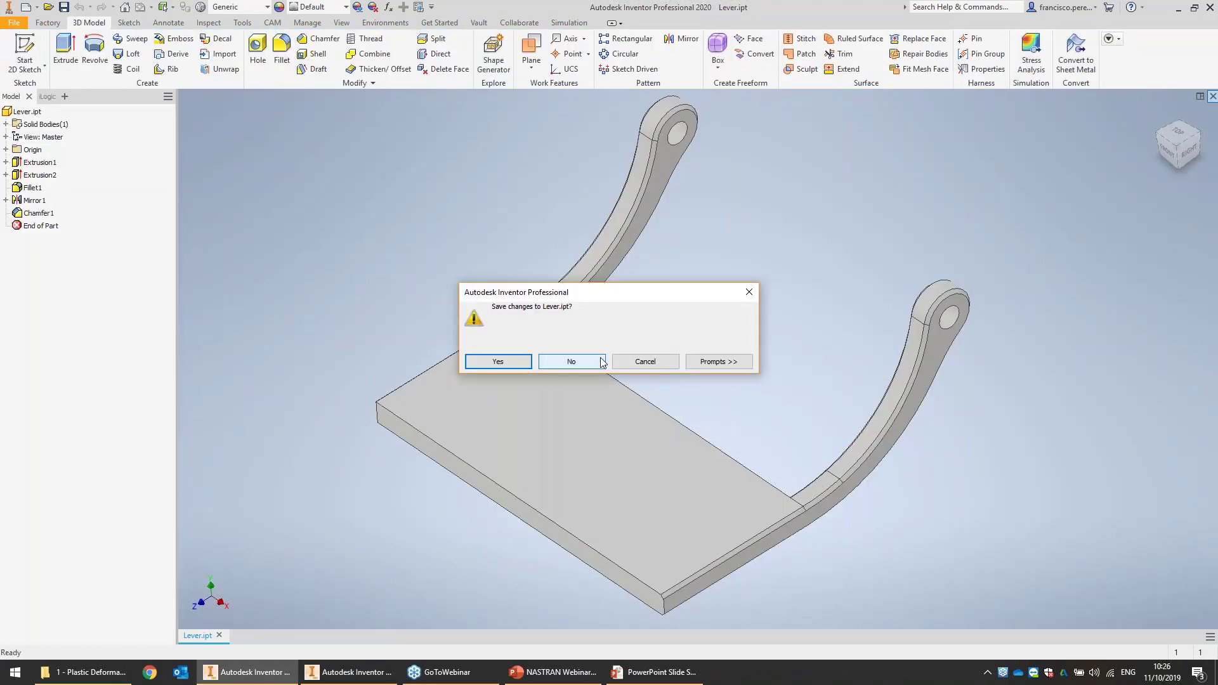
pyautogui.click(562, 362)
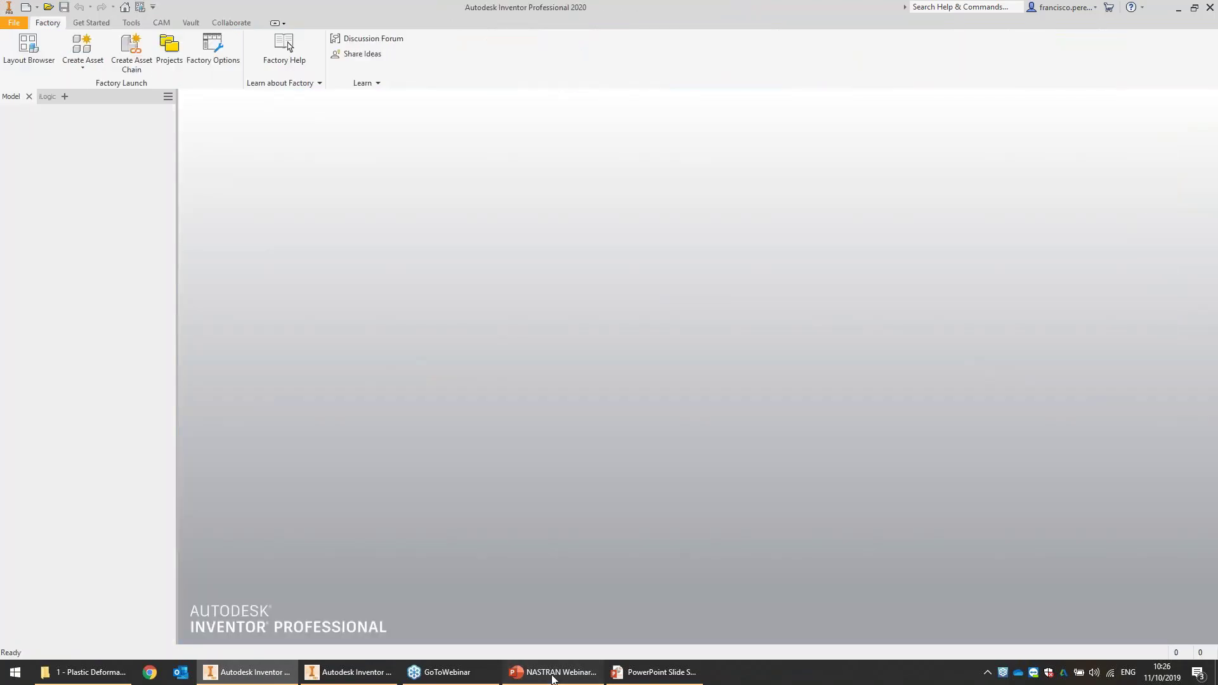
# - Switch to the NASTRAN Webinar presentation in PowerPoint, resume its slide show, advance through the slides and end the show
pyautogui.click(551, 672)
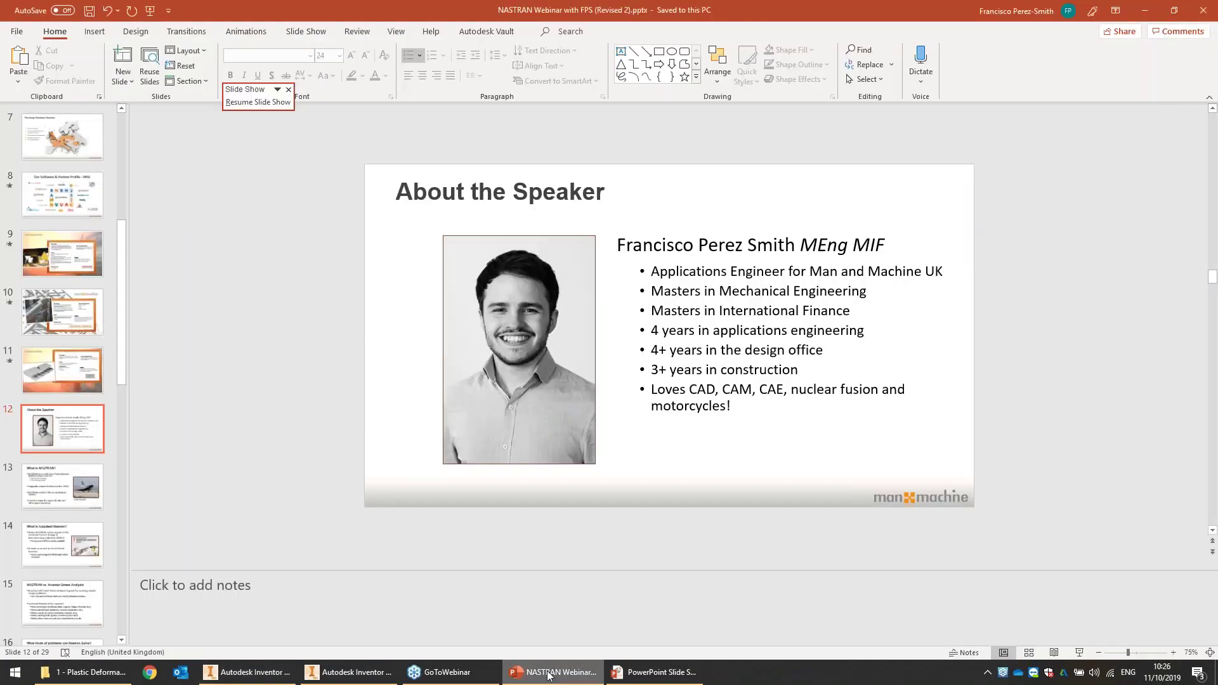
pyautogui.click(550, 673)
pyautogui.press('Right')
pyautogui.press('Right')
pyautogui.press('Right')
pyautogui.press('Right')
pyautogui.press('Right')
pyautogui.press('Right')
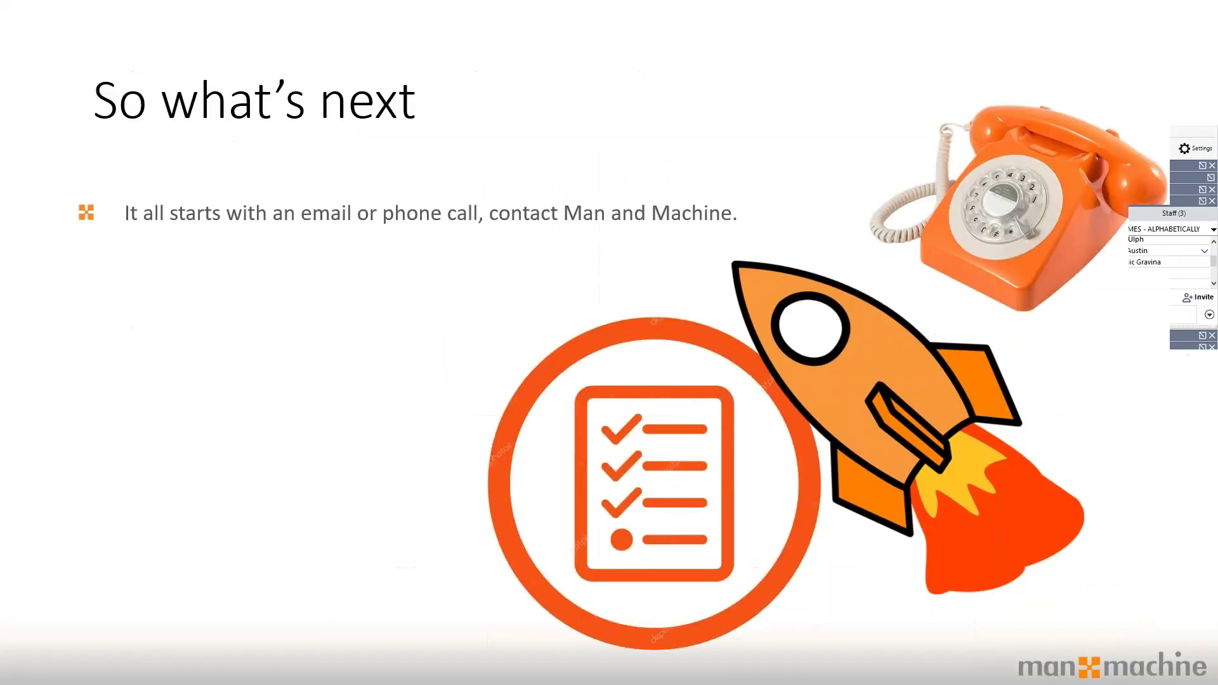
pyautogui.press('Escape')
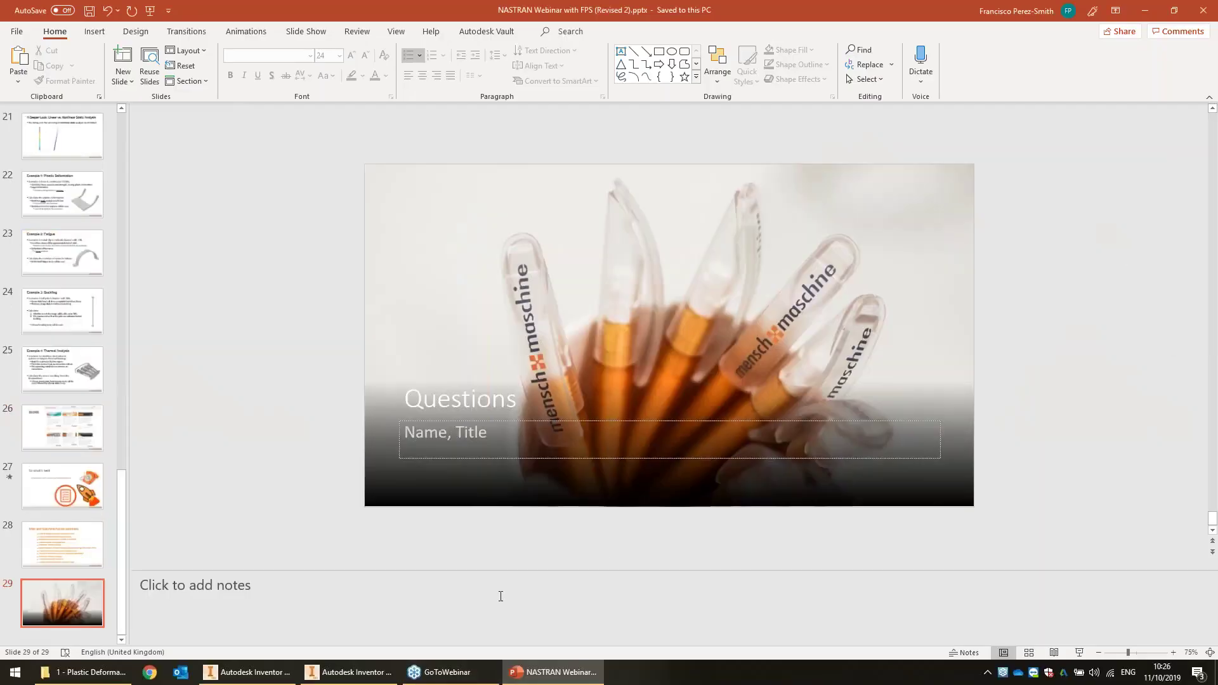
# - Present slide 23, Example 2: Fatigue, full screen to review the scenario, and end the show
pyautogui.click(75, 340)
pyautogui.click(81, 302)
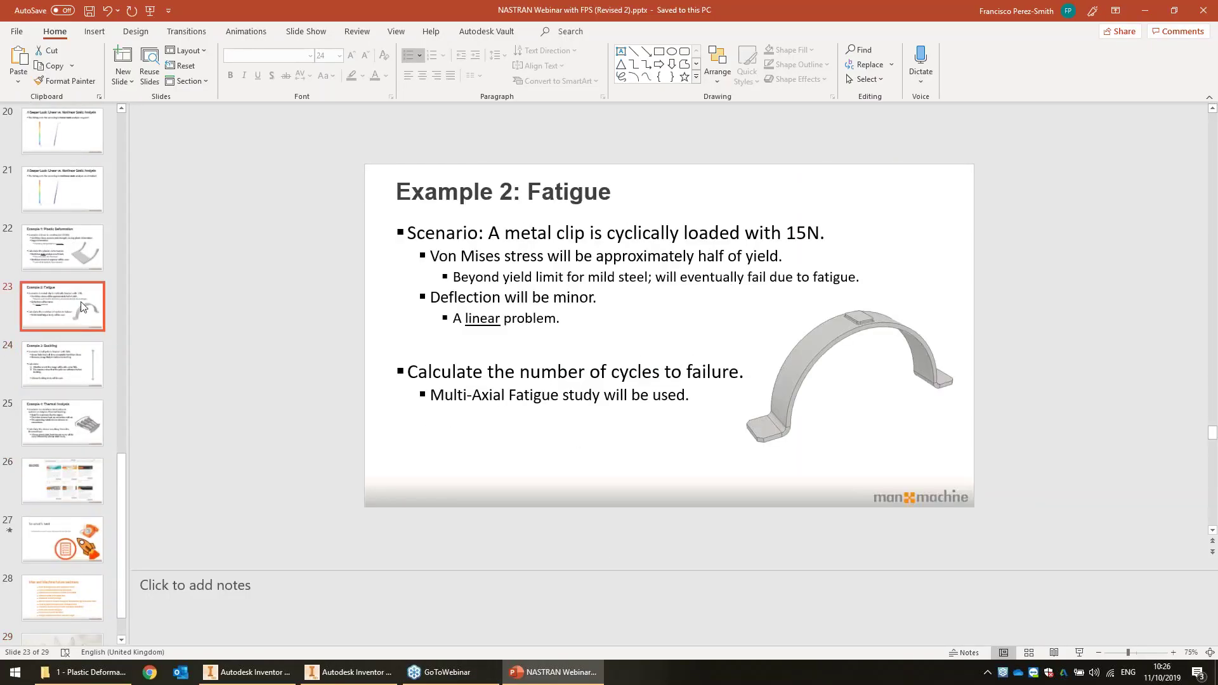
pyautogui.hotkey('shift', 'F5')
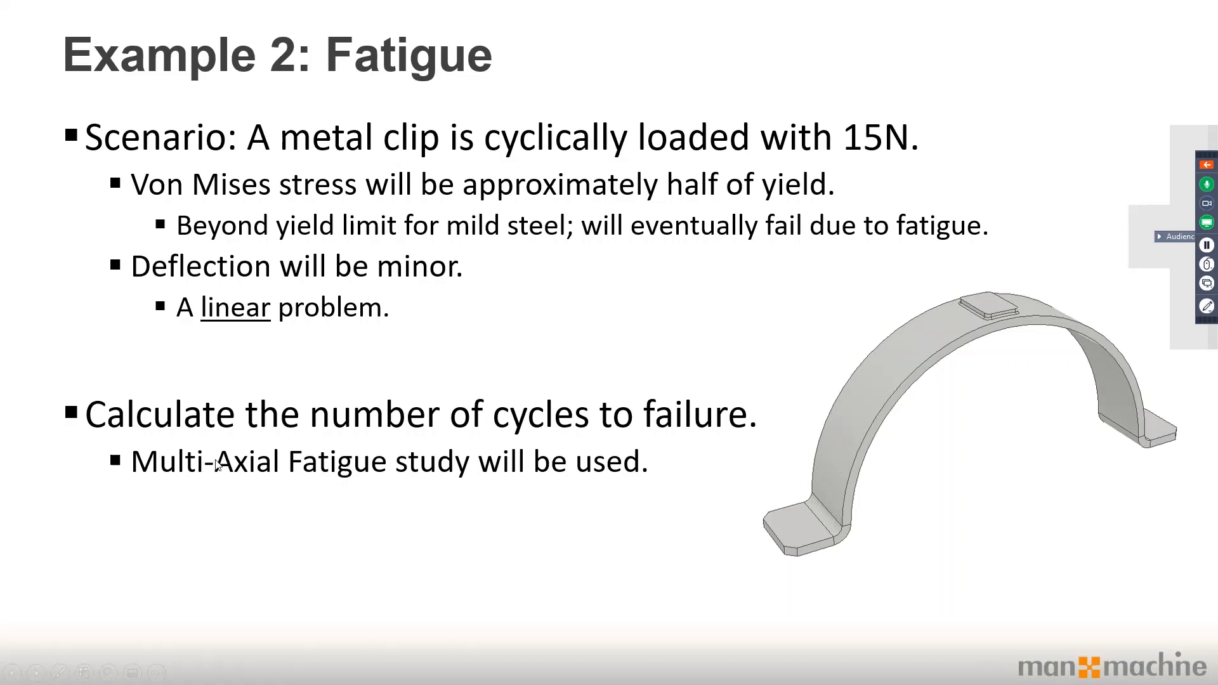
pyautogui.press('Escape')
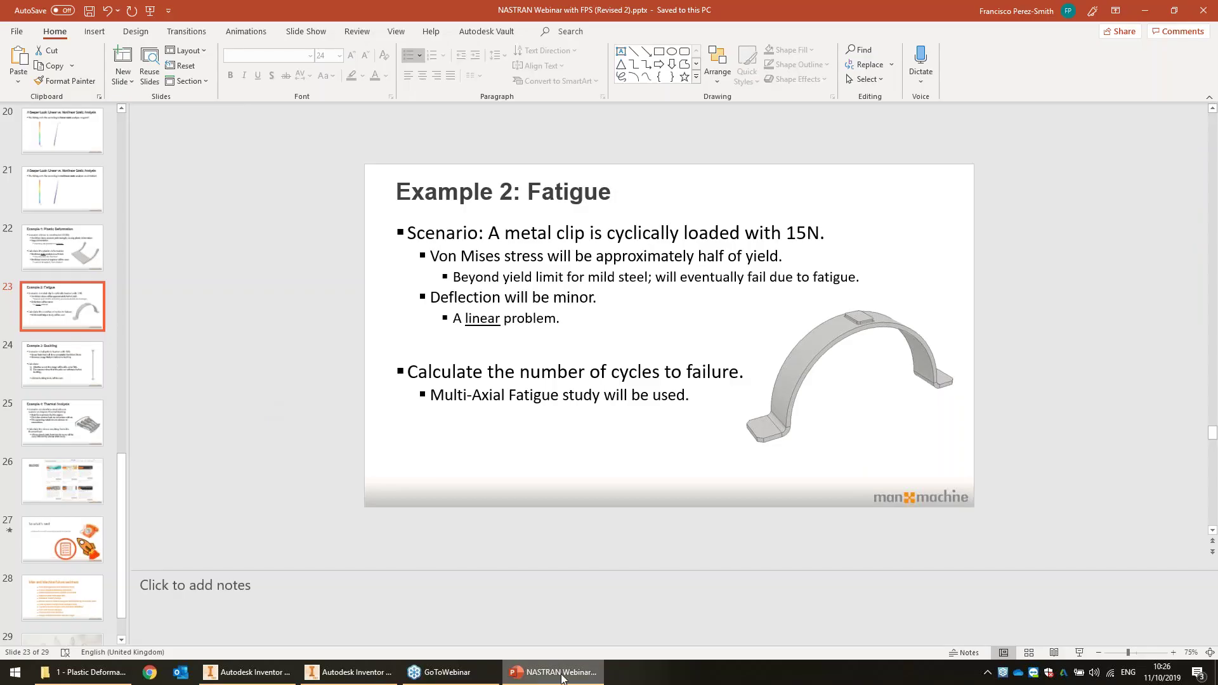
# - Switch back to Inventor and open the fatigue example part Clip.ipt
pyautogui.click(342, 675)
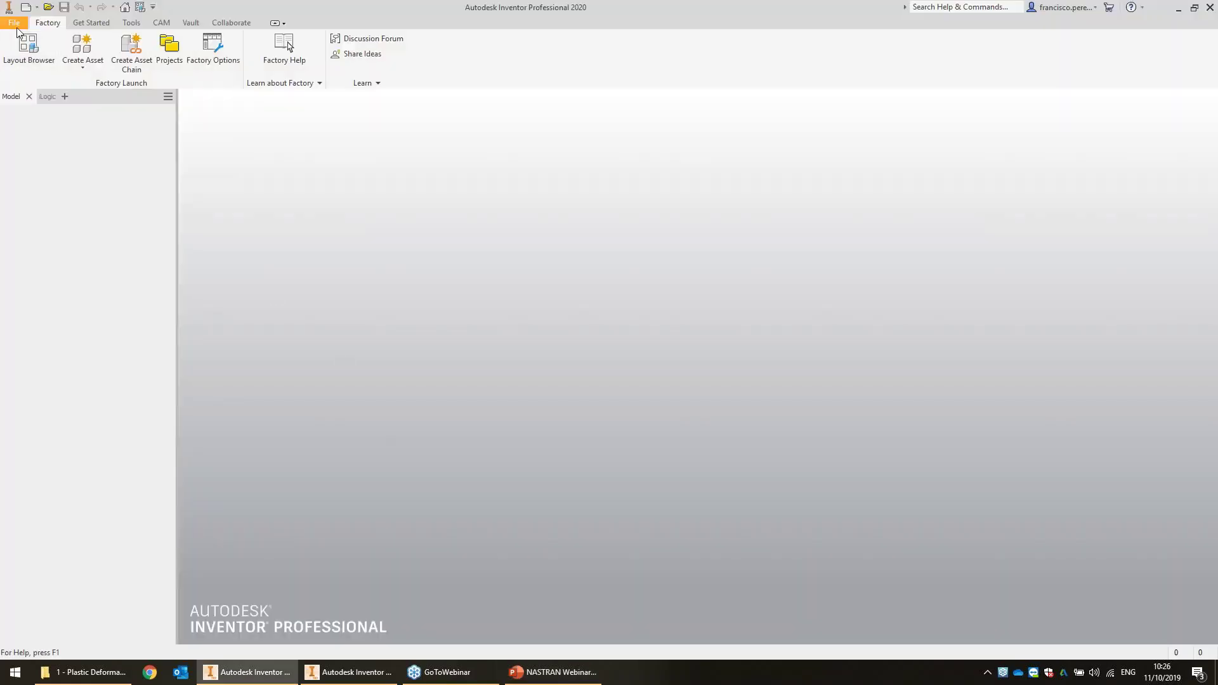
pyautogui.click(15, 24)
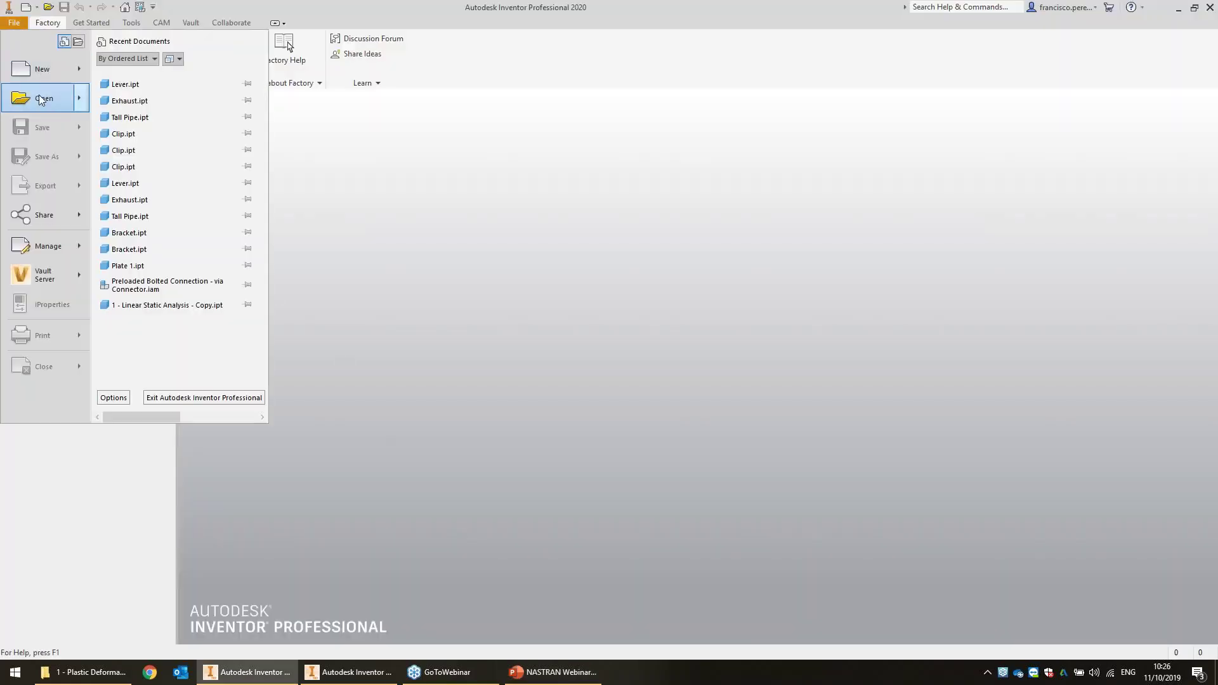
pyautogui.click(28, 99)
pyautogui.click(329, 37)
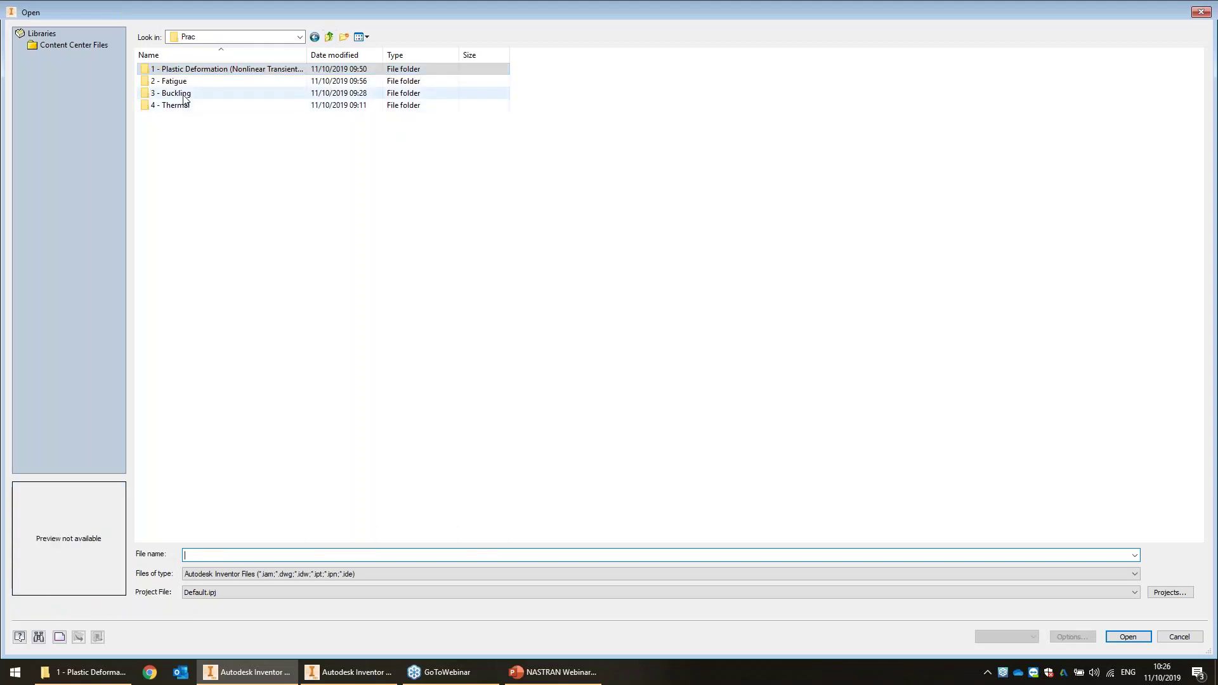
pyautogui.doubleClick(171, 81)
pyautogui.click(330, 38)
pyautogui.click(330, 38)
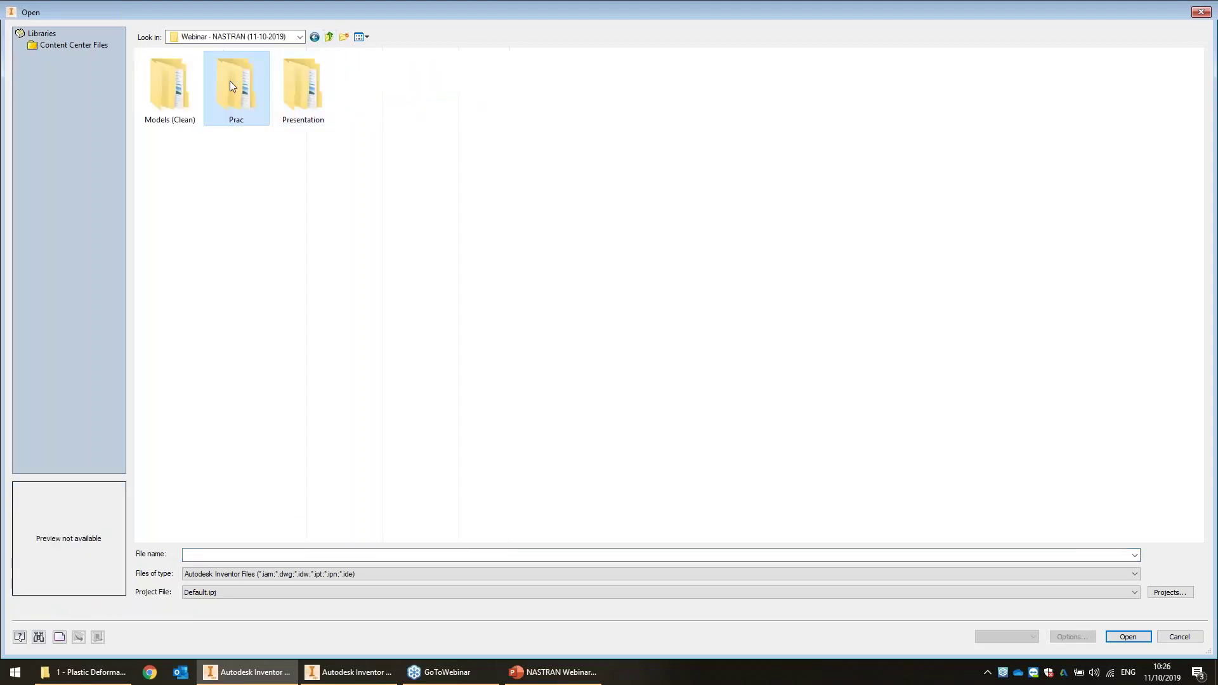
pyautogui.doubleClick(297, 91)
pyautogui.click(186, 85)
pyautogui.doubleClick(186, 84)
pyautogui.doubleClick(184, 71)
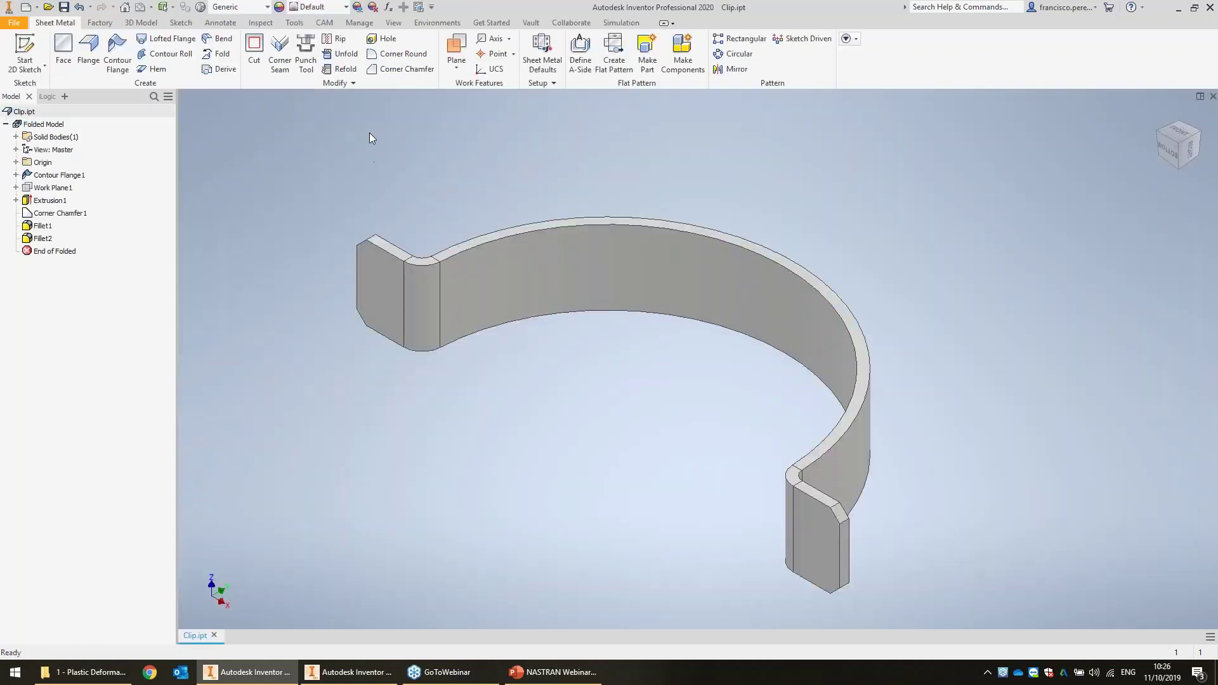
# - Enter the Autodesk Inventor Nastran environment for the clip
pyautogui.keyDown('shift'); pyautogui.moveTo(369, 132); pyautogui.dragTo(483, 224, button='middle'); pyautogui.keyUp('shift')
pyautogui.click(438, 22)
pyautogui.click(201, 50)
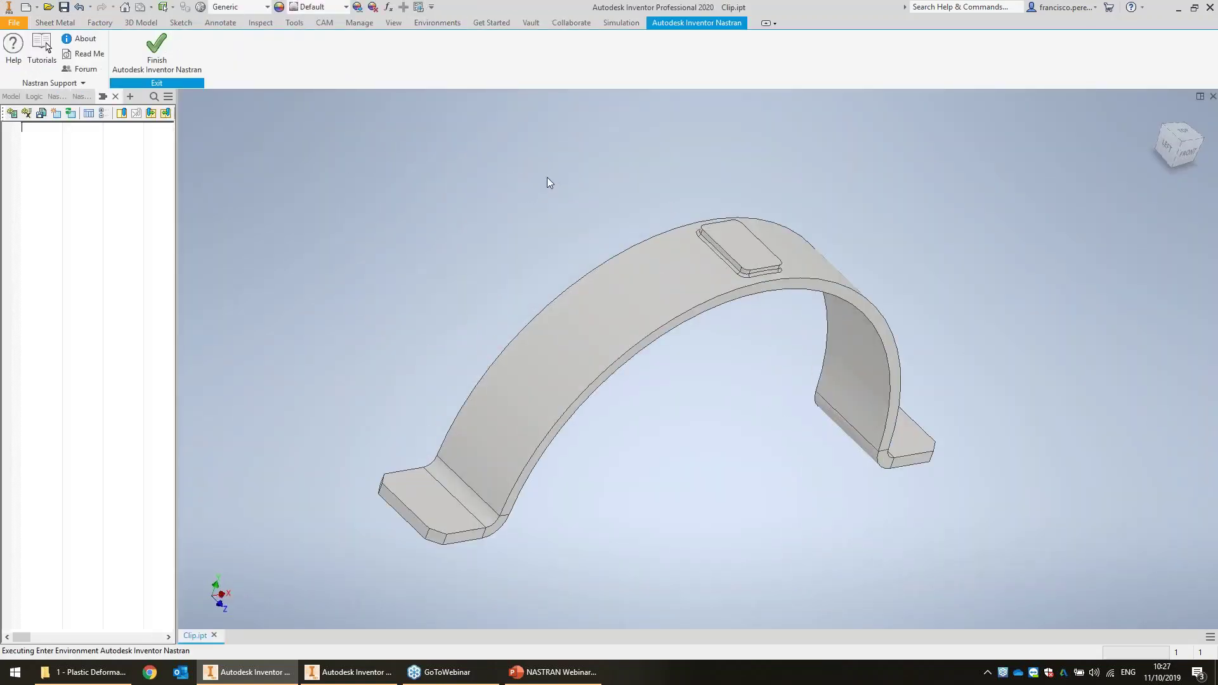
# - Add a structural constraint with all degrees of freedom fixed to the underside faces of the clip's two feet
pyautogui.keyDown('shift'); pyautogui.moveTo(508, 274); pyautogui.dragTo(441, 96, button='middle'); pyautogui.keyUp('shift')
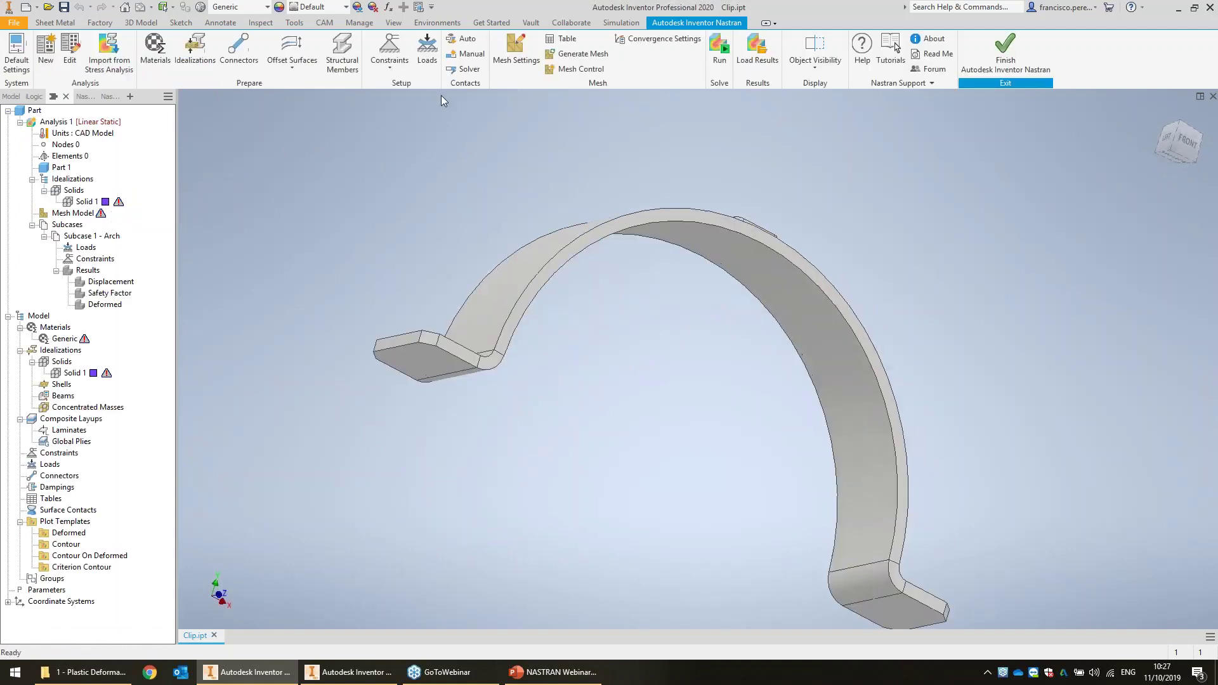
pyautogui.click(390, 48)
pyautogui.click(437, 355)
pyautogui.moveTo(860, 612); pyautogui.dragTo(853, 507, button='middle')
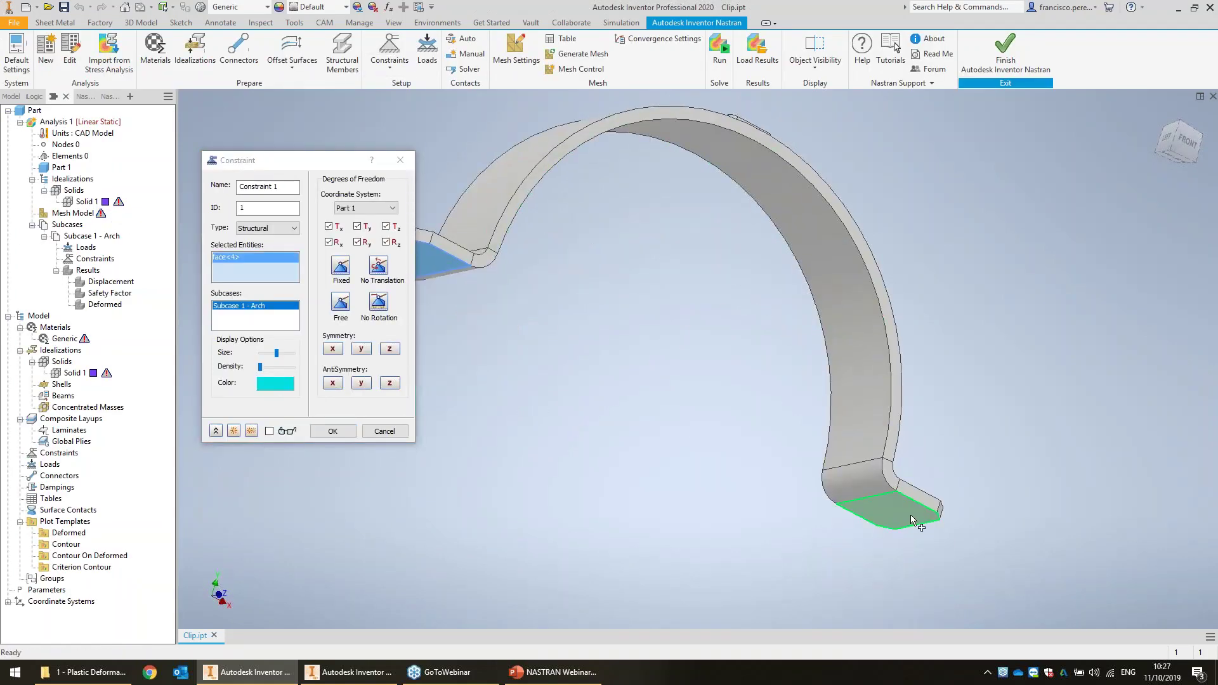
pyautogui.click(853, 510)
pyautogui.press('Return')
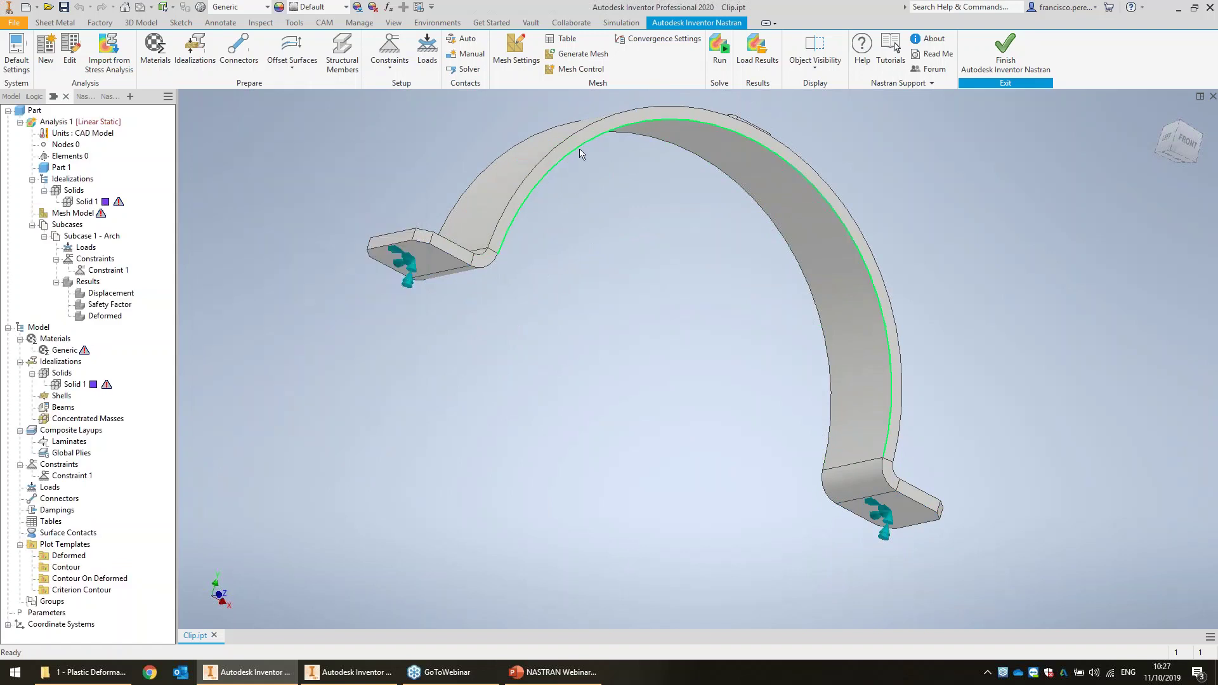
# - Add a force load of -15 N in the Y direction on the top face of the clip's raised pad
pyautogui.press('F6')
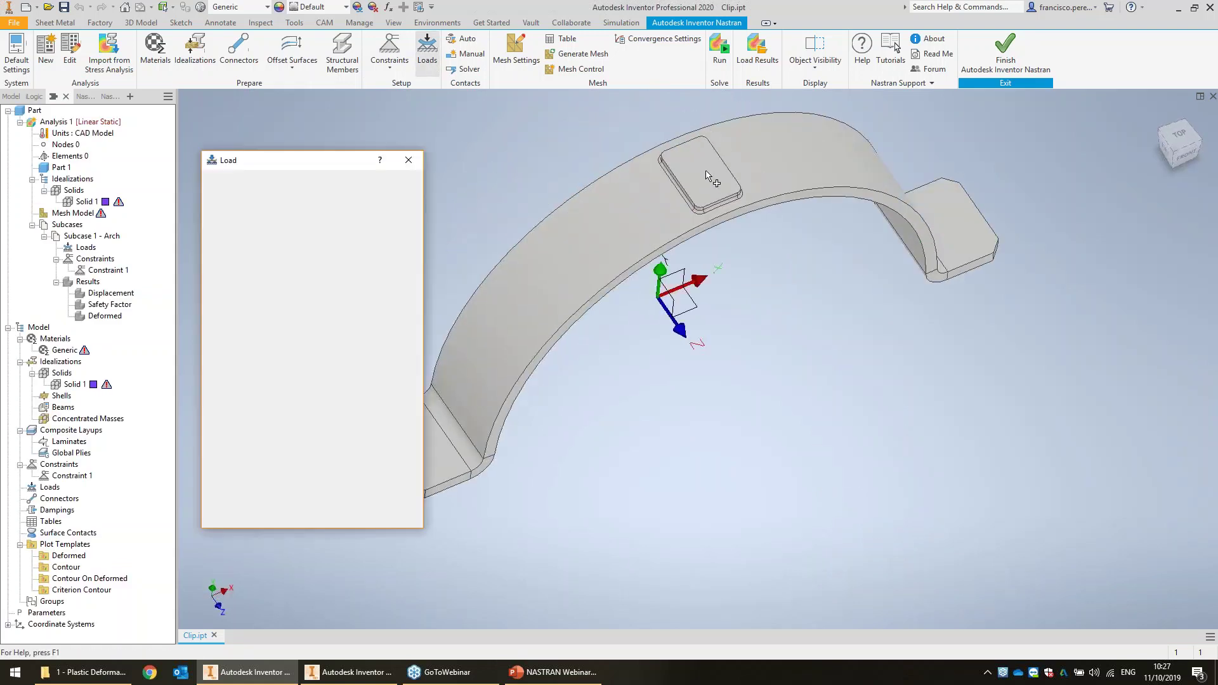
pyautogui.click(712, 178)
pyautogui.click(368, 284)
pyautogui.click(369, 303)
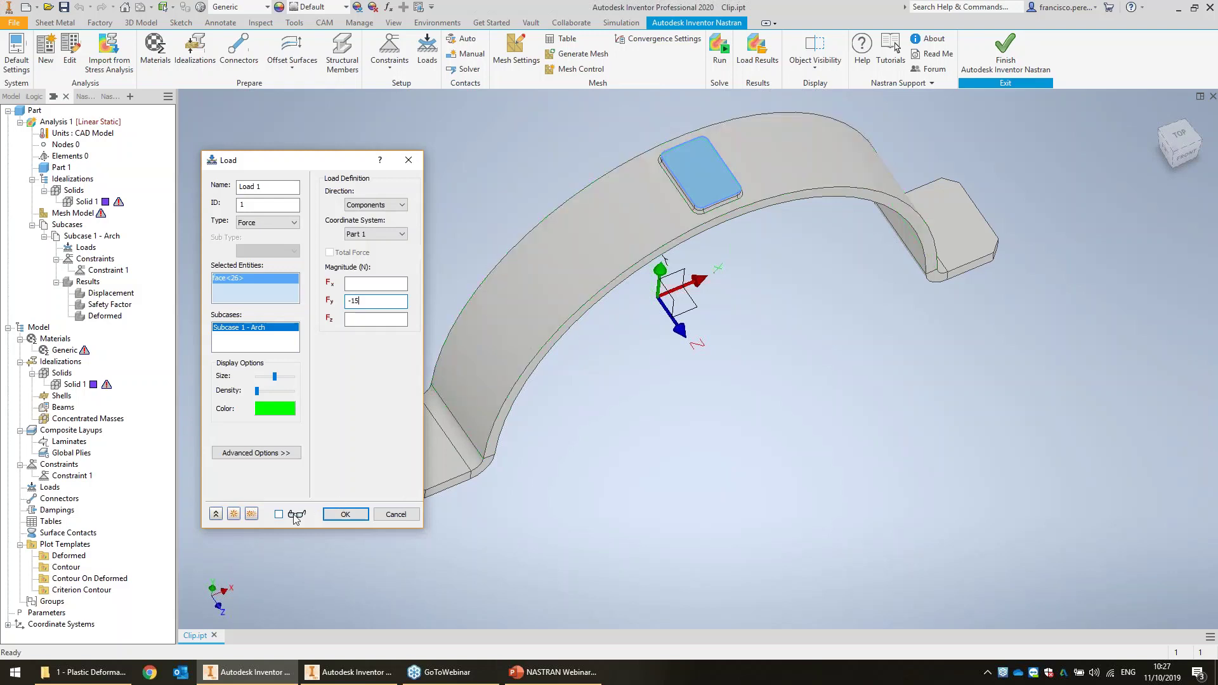
pyautogui.click(345, 514)
pyautogui.moveTo(664, 330); pyautogui.dragTo(679, 387, button='middle')
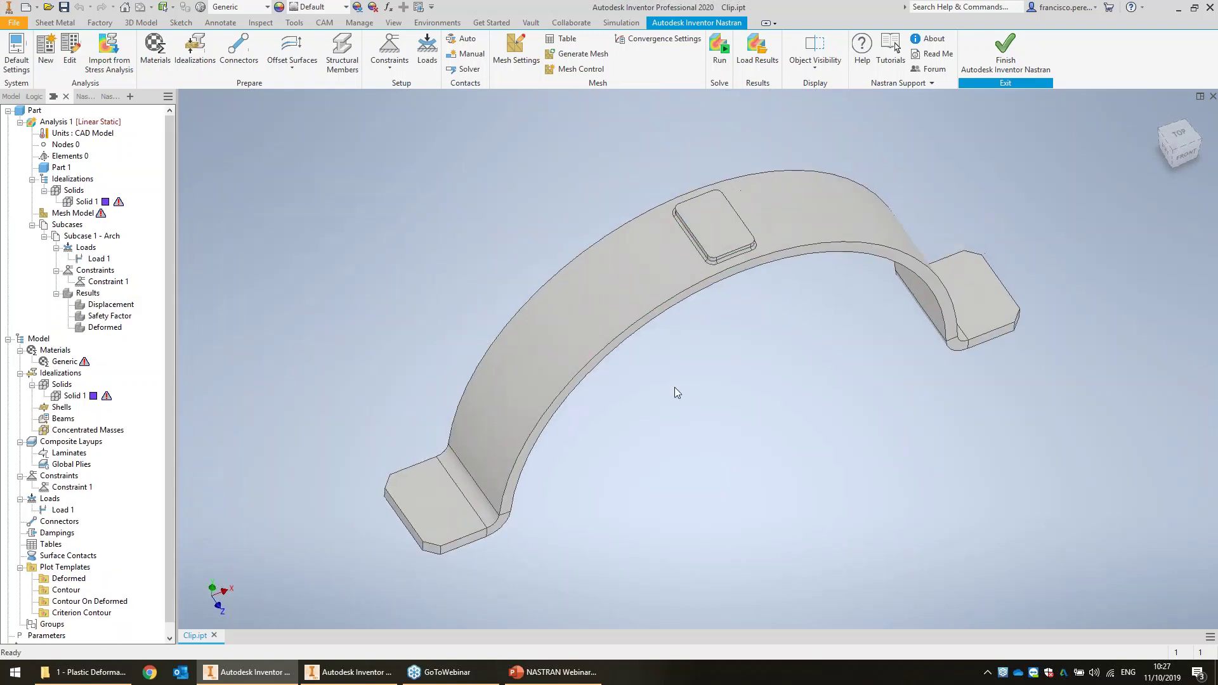
# - Assign Steel - Mild from the Inventor Material Library to the Solid 1 idealization
pyautogui.rightClick(78, 398)
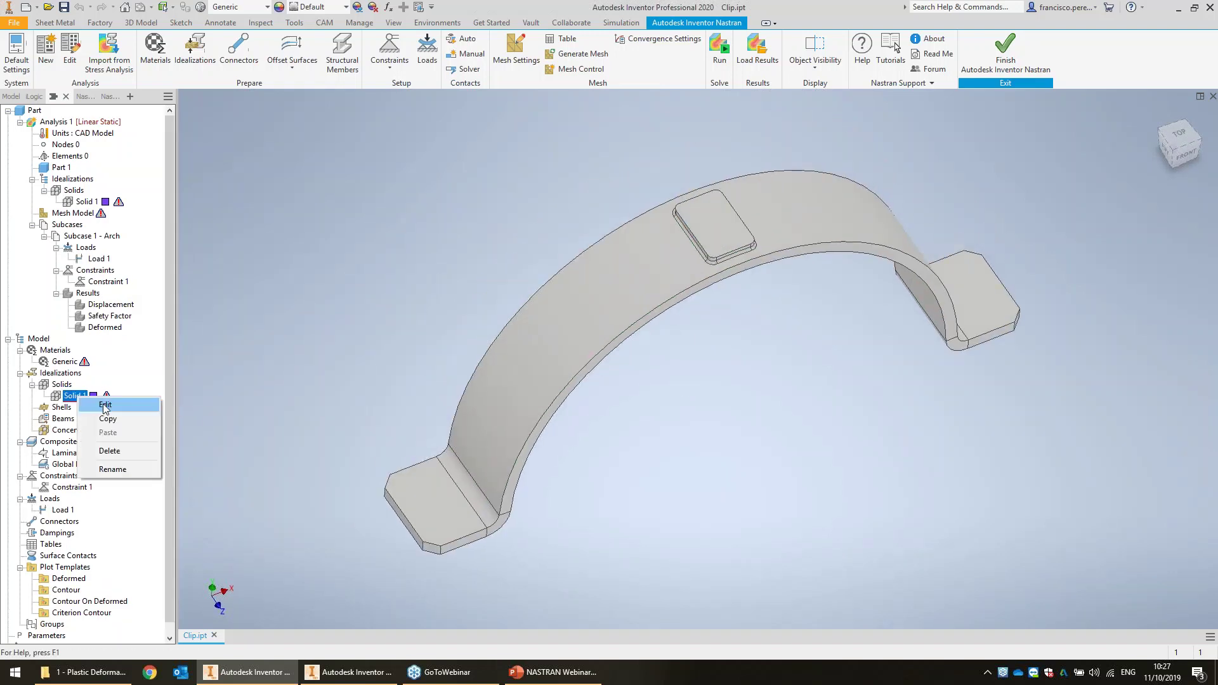
pyautogui.click(105, 406)
pyautogui.hotkey('alt', 'Tab')
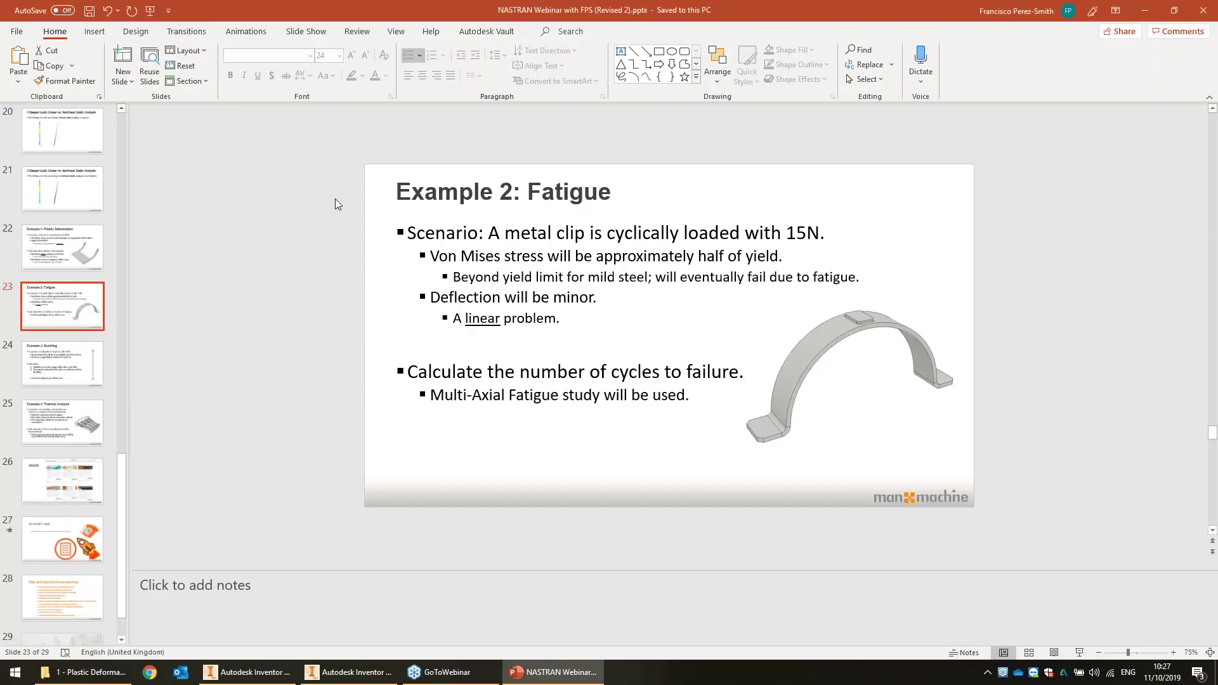
pyautogui.hotkey('alt', 'Tab')
pyautogui.click(253, 187)
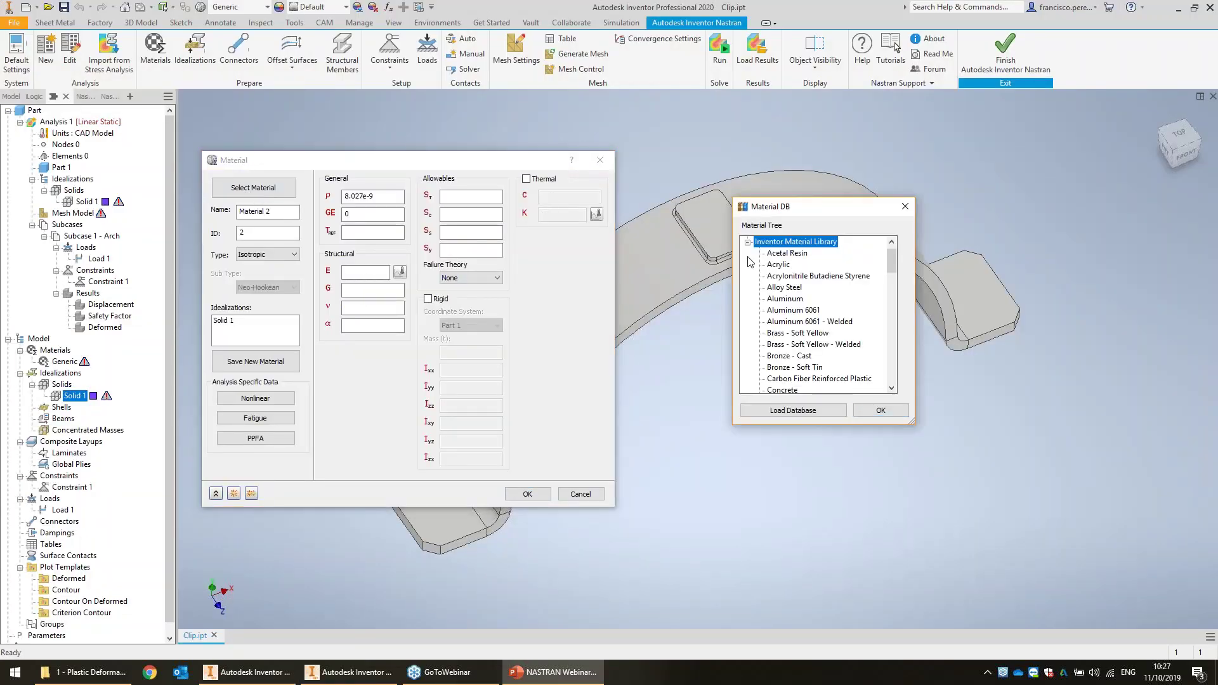
pyautogui.scroll(-18, 828, 337)
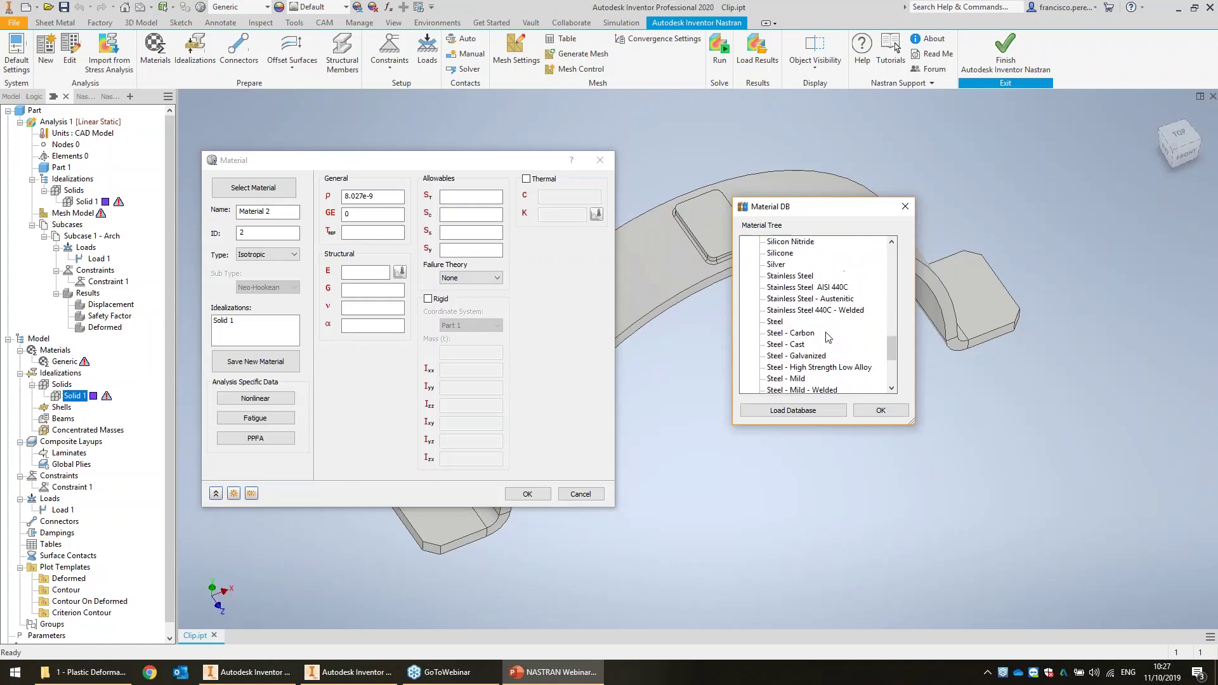
pyautogui.scroll(-1, 828, 338)
pyautogui.click(801, 345)
pyautogui.click(881, 410)
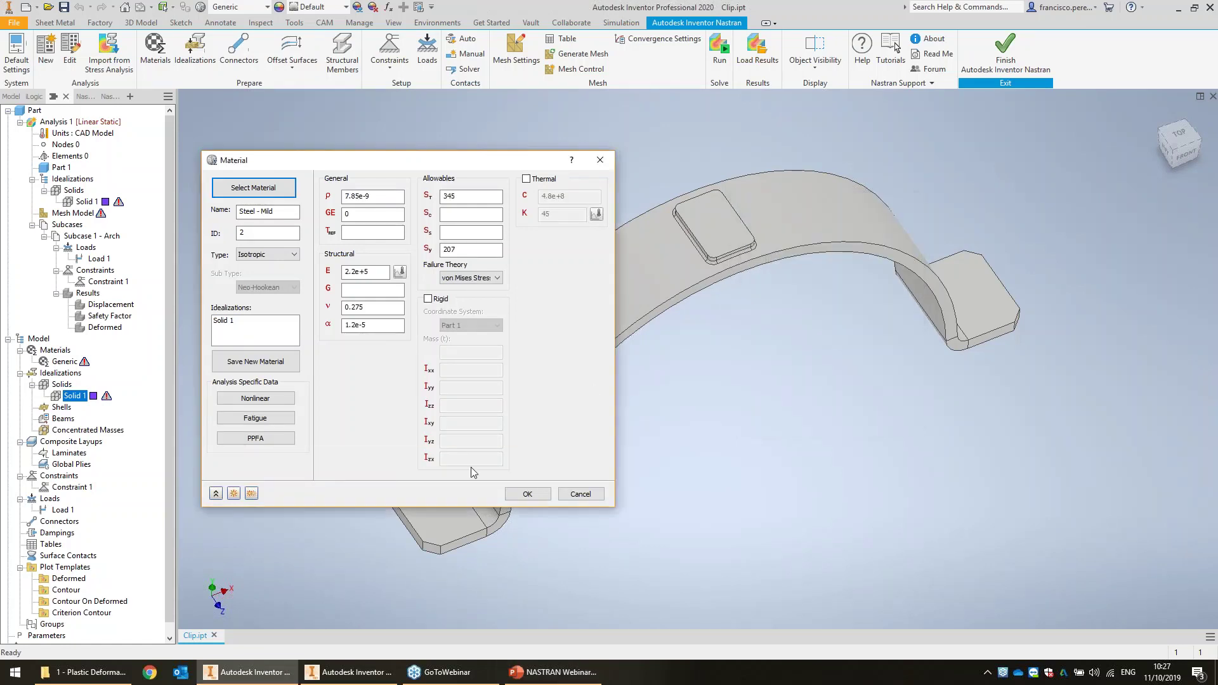
pyautogui.click(527, 494)
pyautogui.click(329, 493)
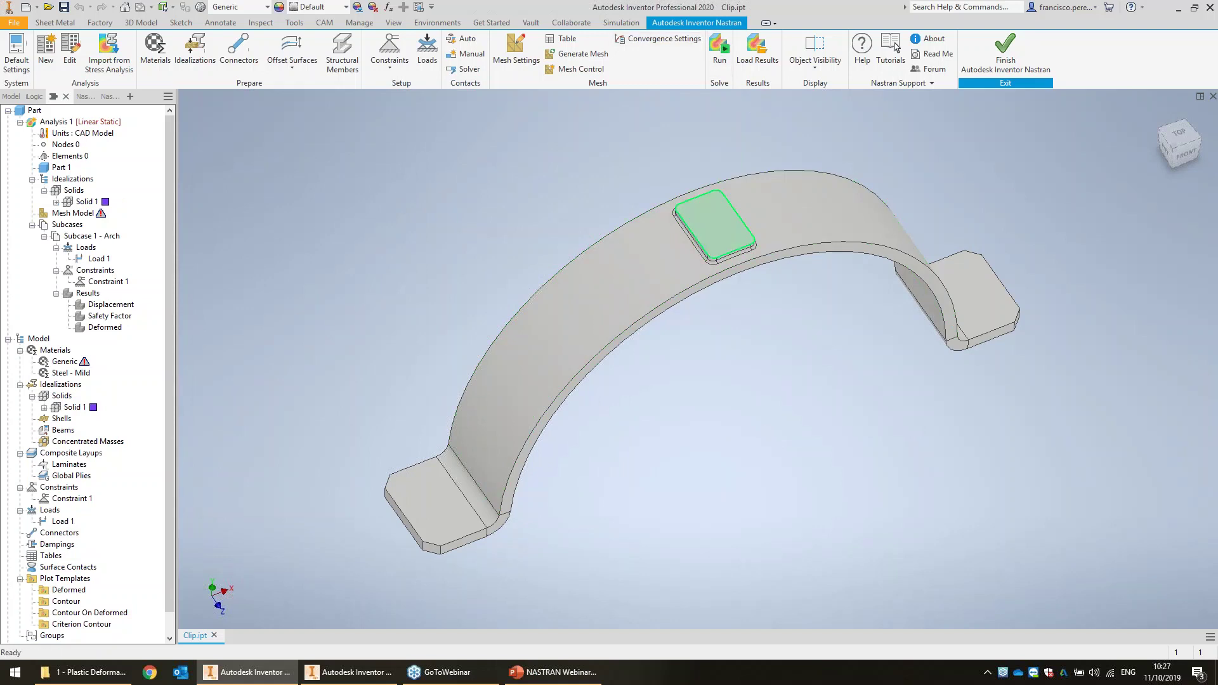
# - Run the clip's linear static analysis and acknowledge its completion
pyautogui.keyDown('shift'); pyautogui.moveTo(716, 222); pyautogui.dragTo(718, 184, button='middle'); pyautogui.keyUp('shift')
pyautogui.click(726, 55)
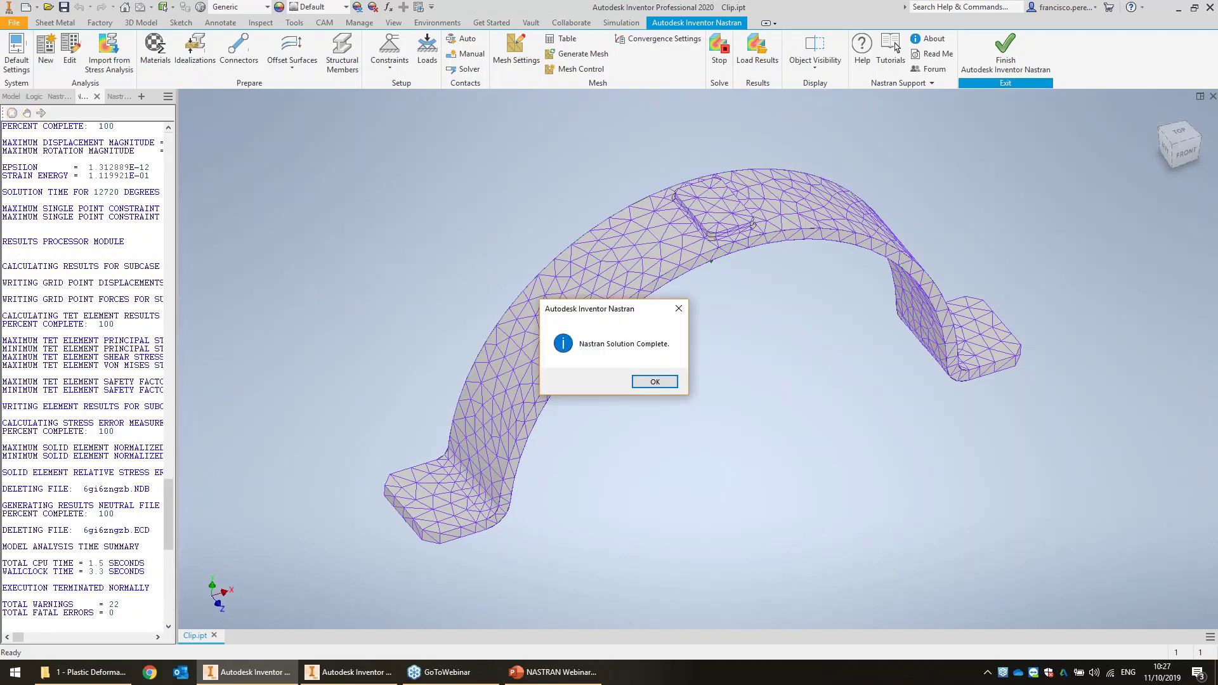
pyautogui.click(673, 384)
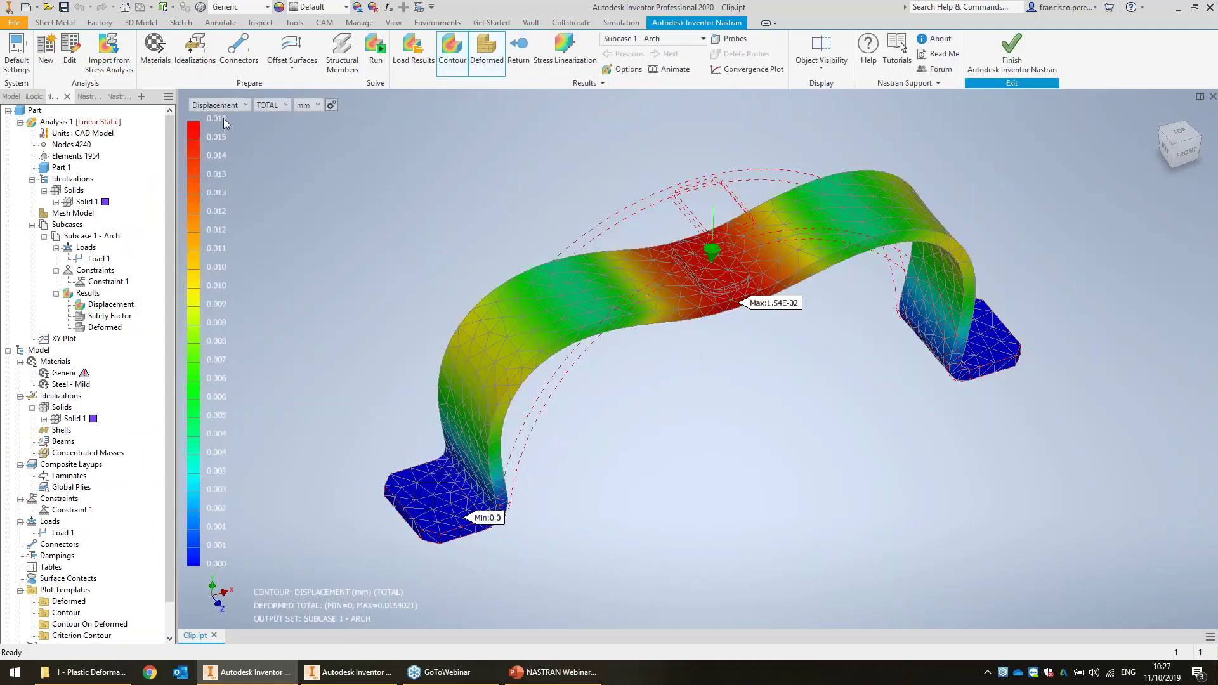
# - Examine the displacement result, and display the solid von Mises stress contour of the clip
pyautogui.press('ctrl')
pyautogui.press('ctrl')
pyautogui.click(218, 106)
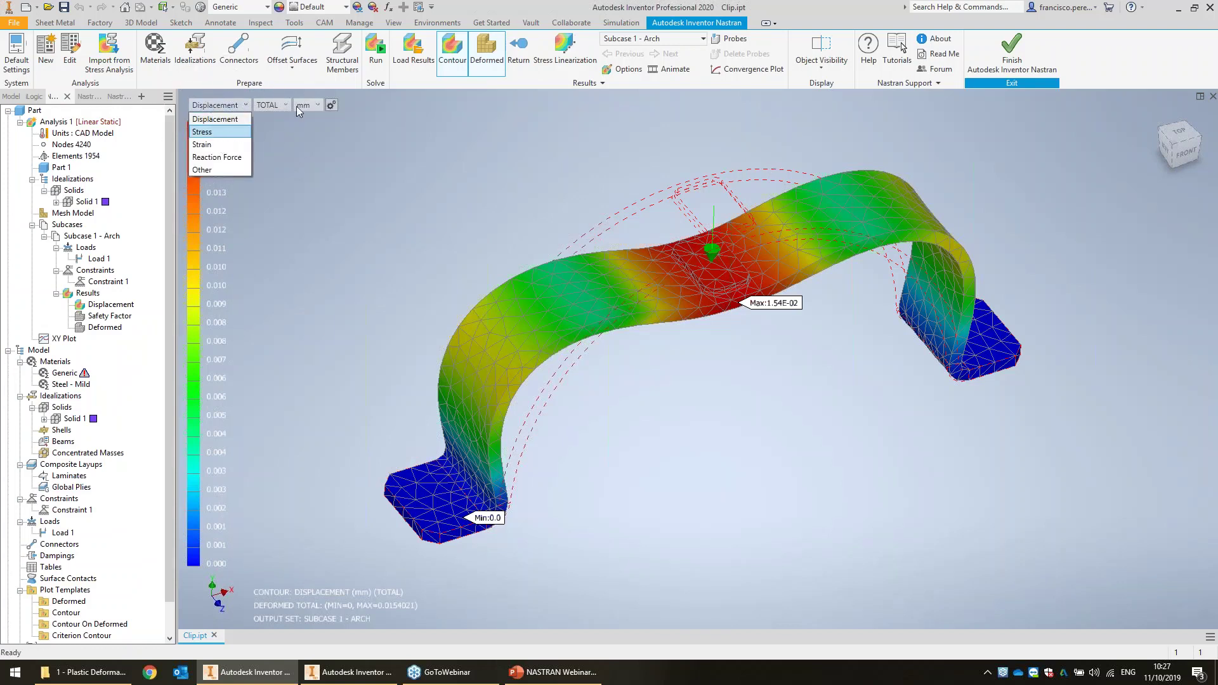
pyautogui.click(325, 105)
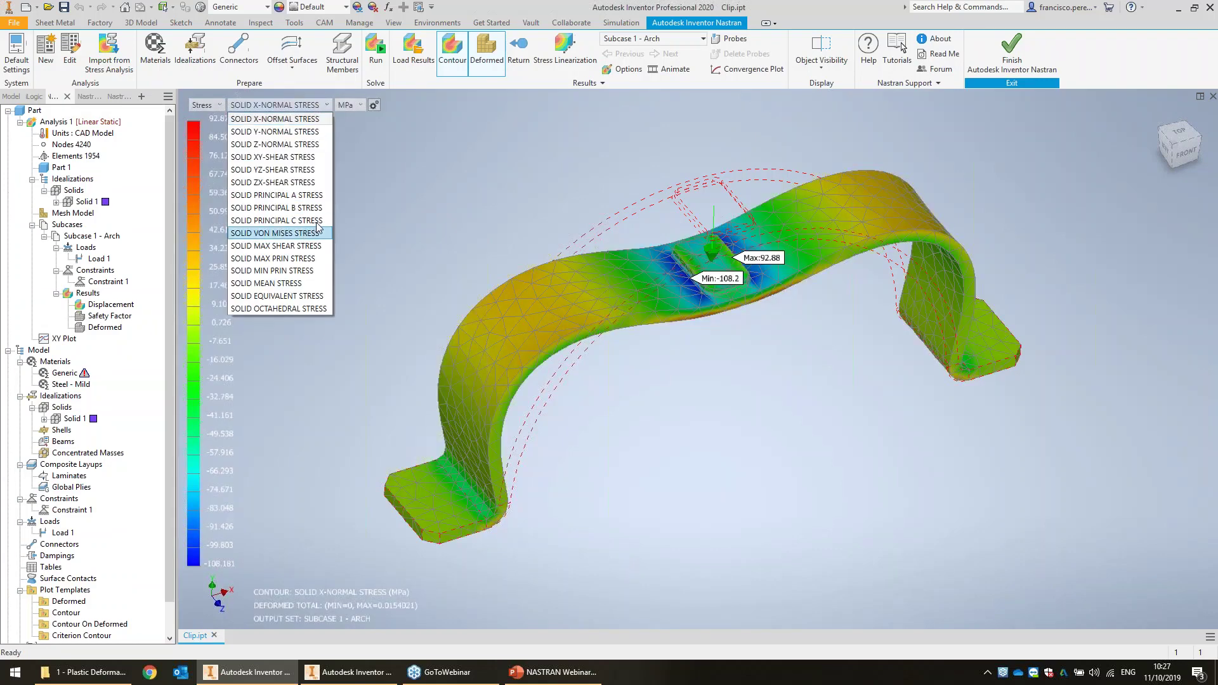
pyautogui.click(305, 233)
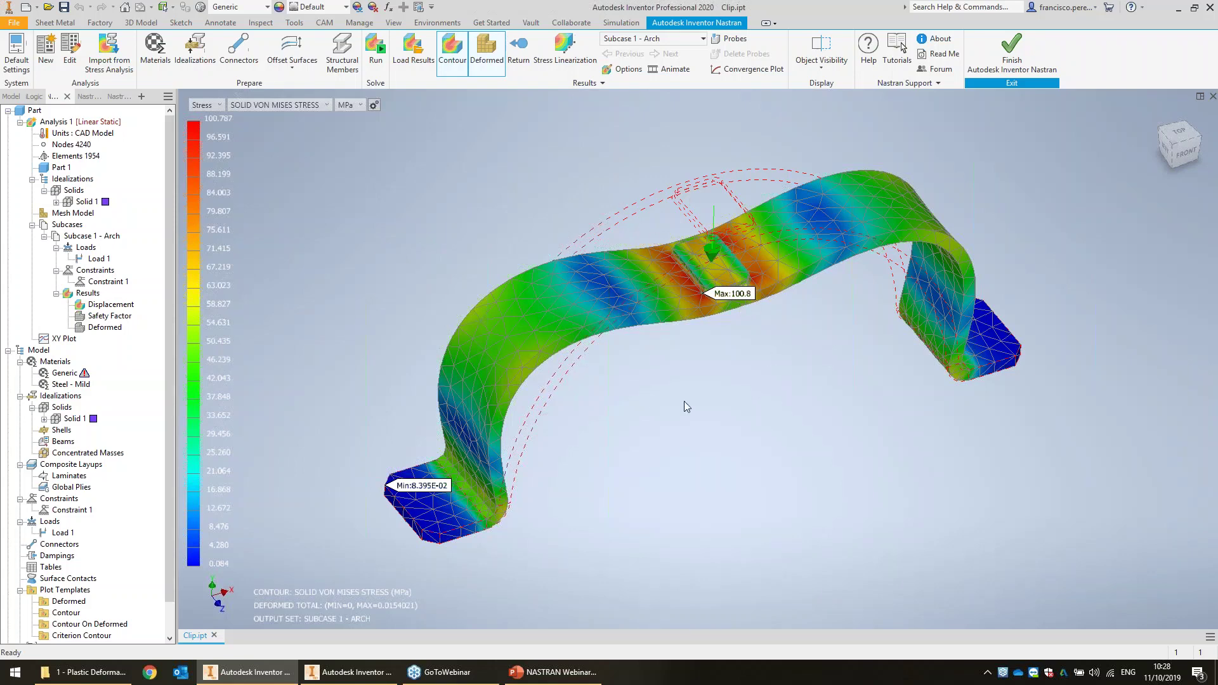
# - Change the type of Analysis 1 to Multi-Axial Fatigue
pyautogui.rightClick(66, 122)
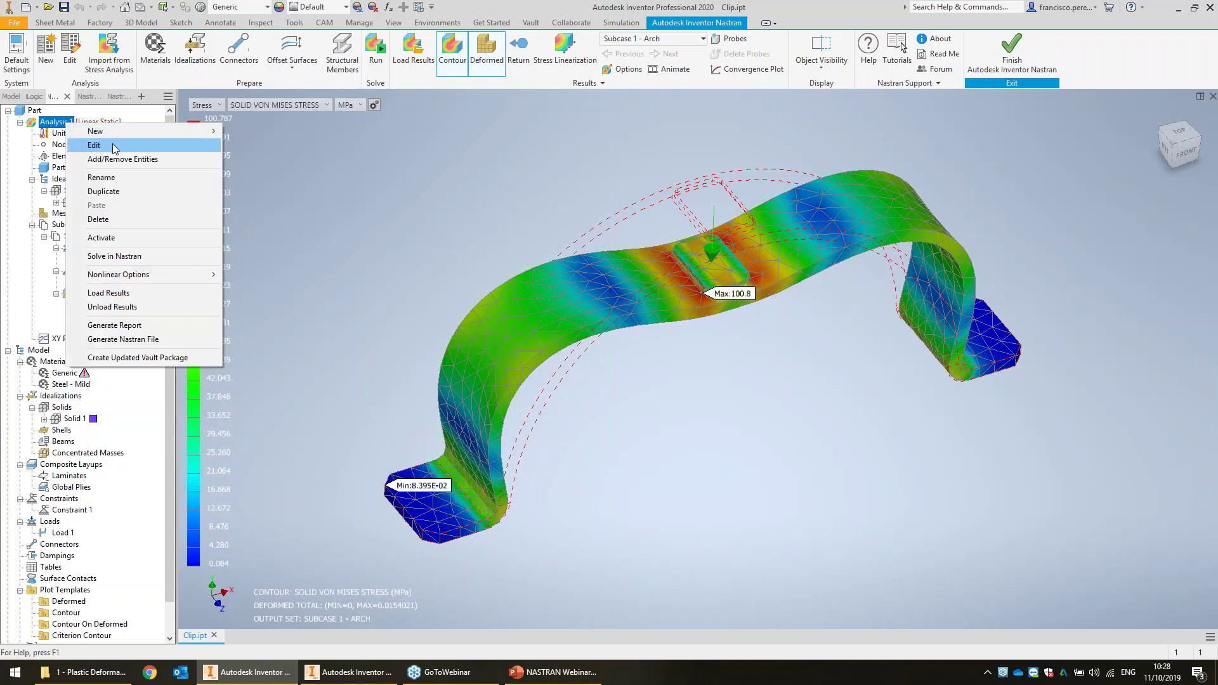
pyautogui.click(113, 145)
pyautogui.click(114, 76)
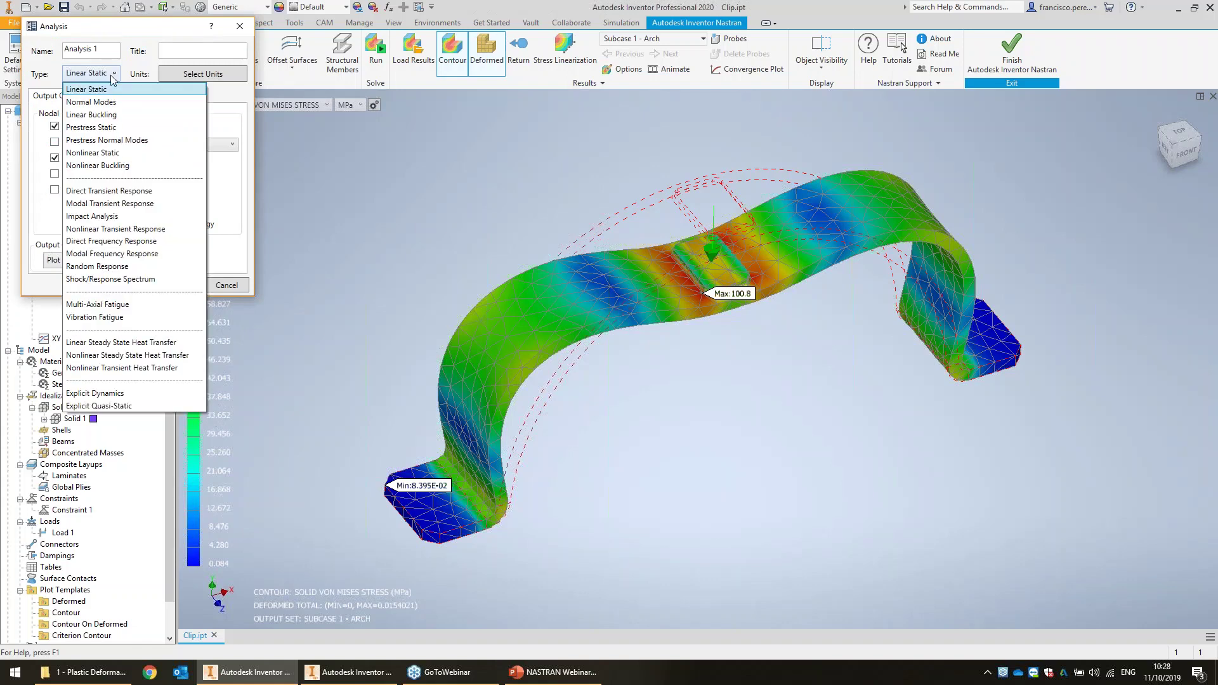
pyautogui.click(108, 304)
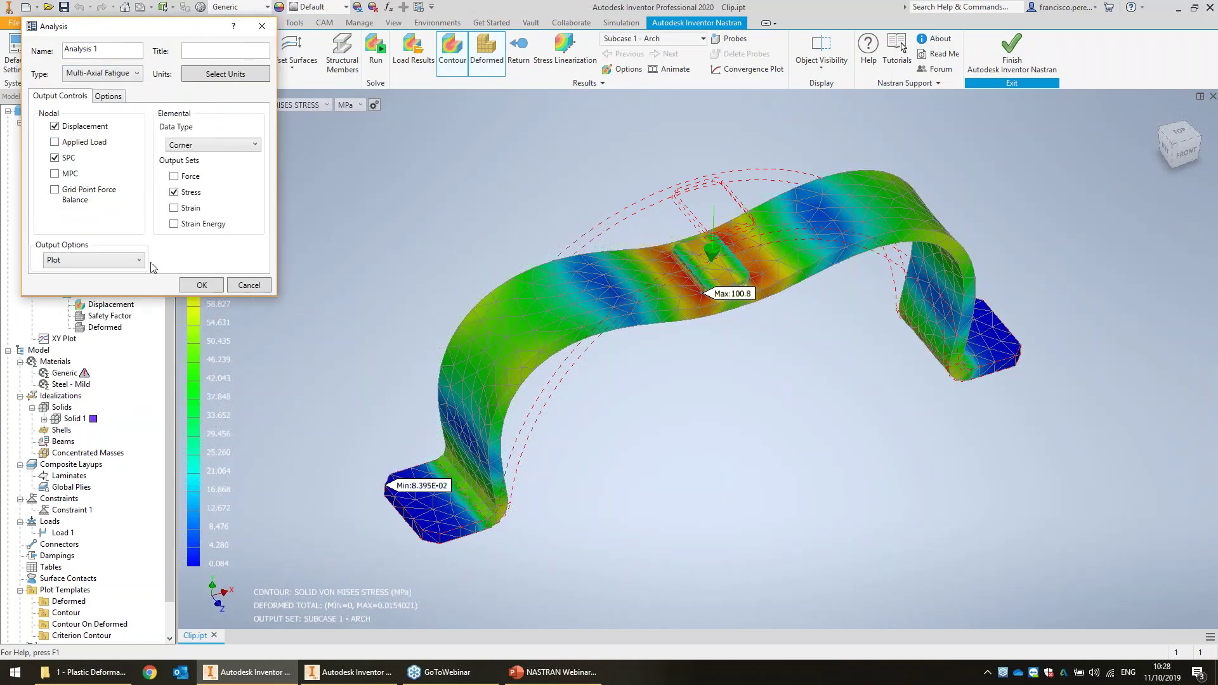
pyautogui.click(194, 286)
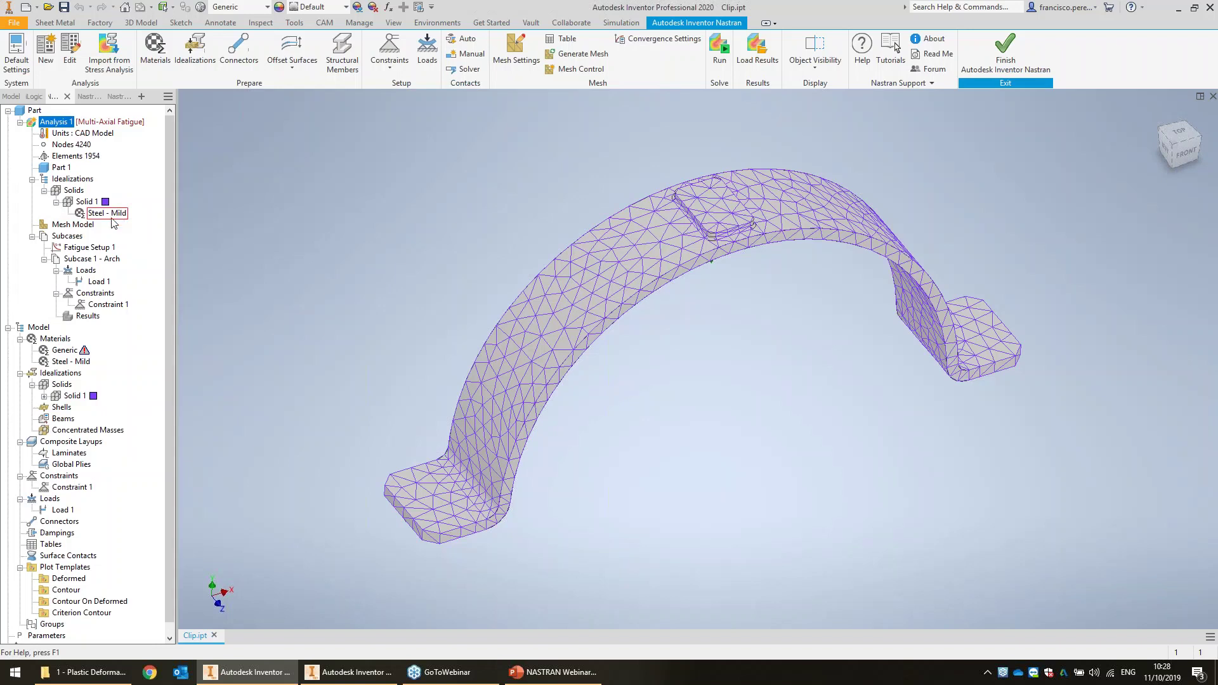
# - Edit Fatigue Setup 1 to use the von Mises method with an event duration of 1
pyautogui.click(90, 248)
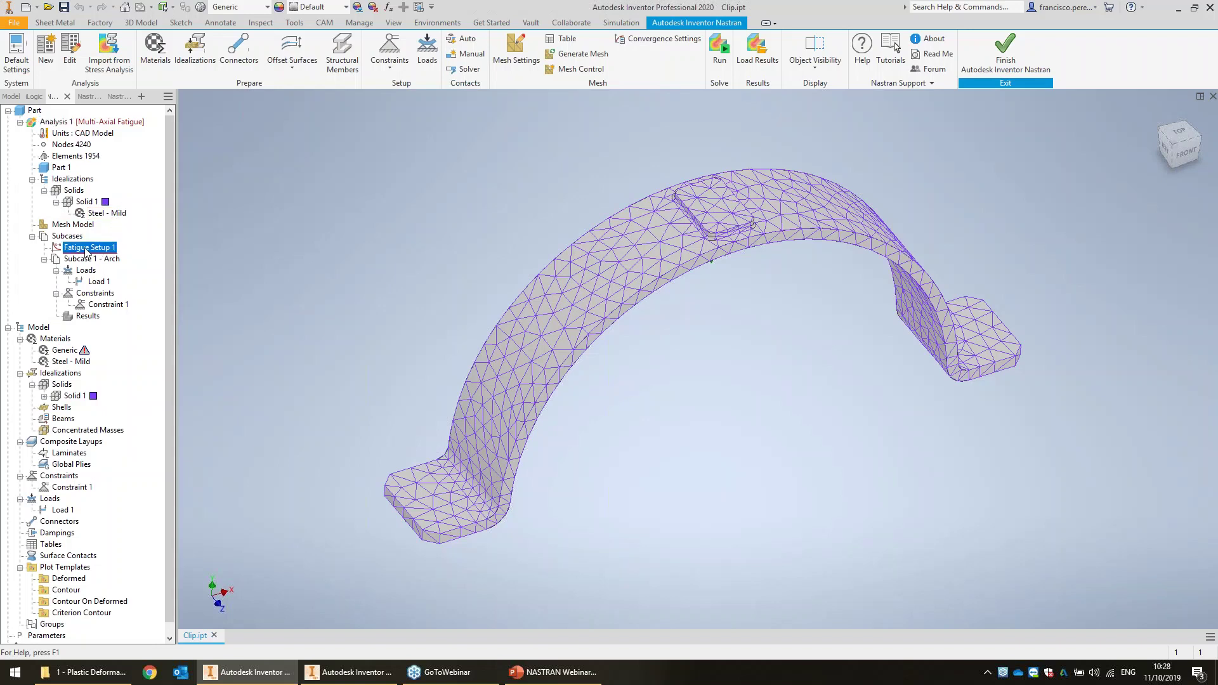
pyautogui.rightClick(87, 251)
pyautogui.click(110, 259)
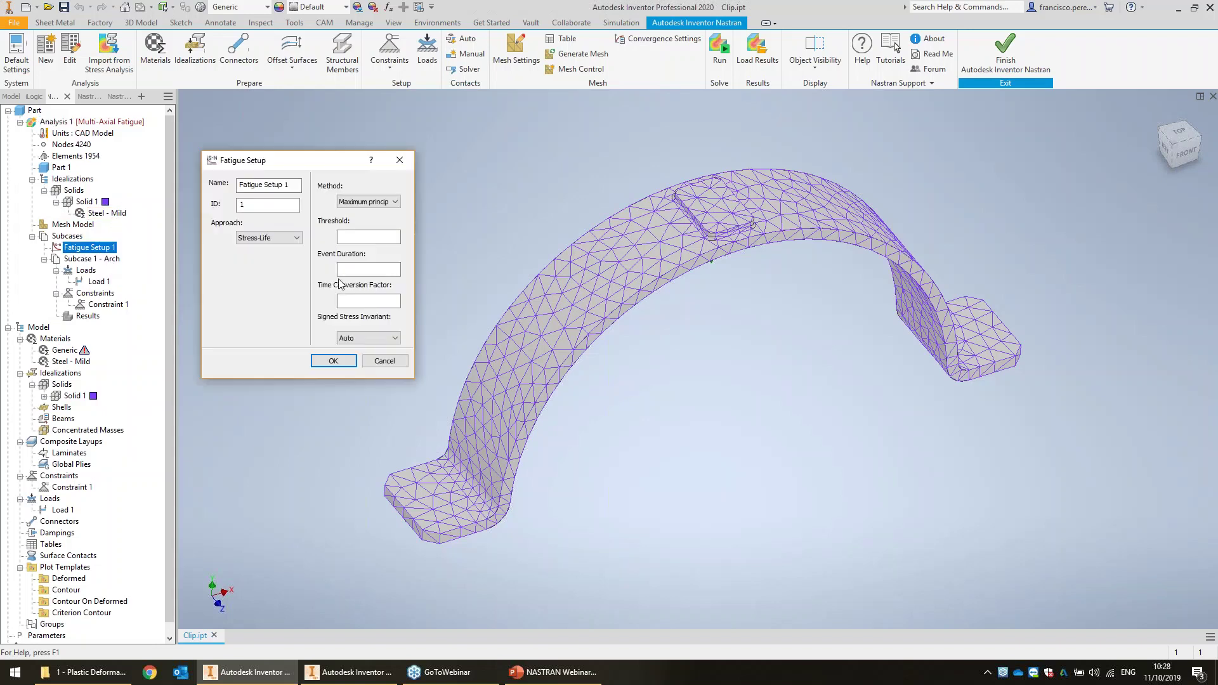
pyautogui.click(371, 203)
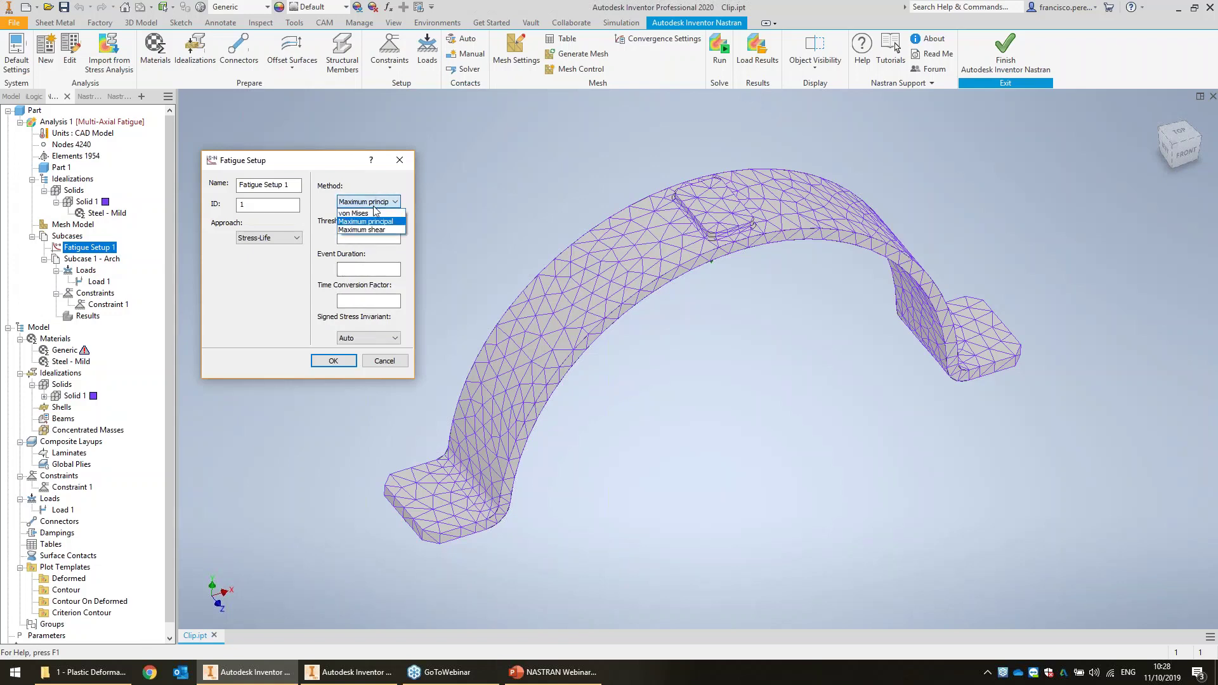
pyautogui.click(365, 214)
pyautogui.click(368, 266)
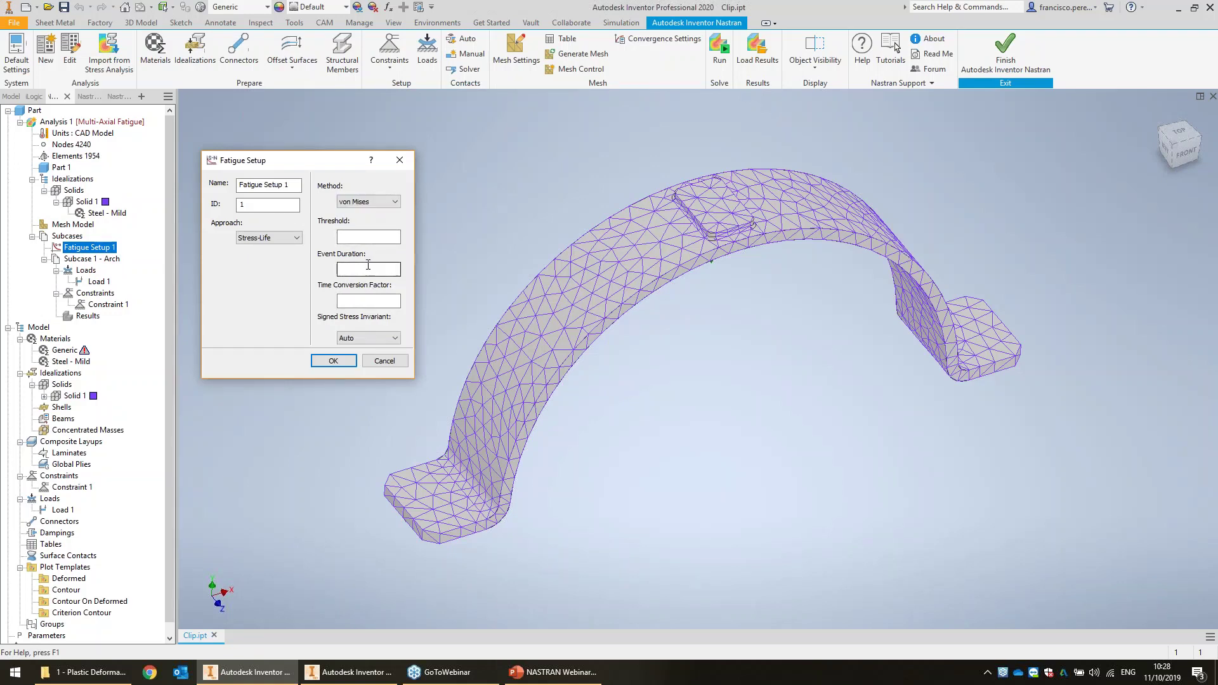
pyautogui.write('1')
pyautogui.click(331, 365)
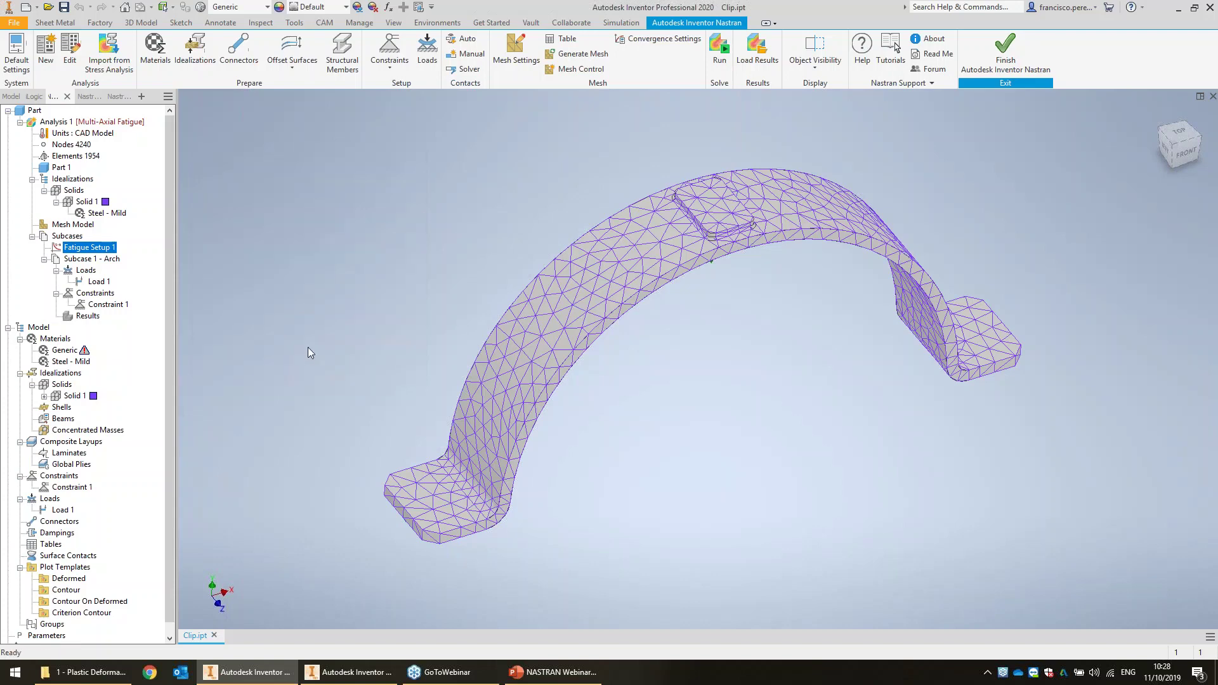
# - Define a Load Scale Factor vs. Time history table for Load 1 with time values 0, 0.5 and 1 s
pyautogui.rightClick(104, 280)
pyautogui.click(138, 283)
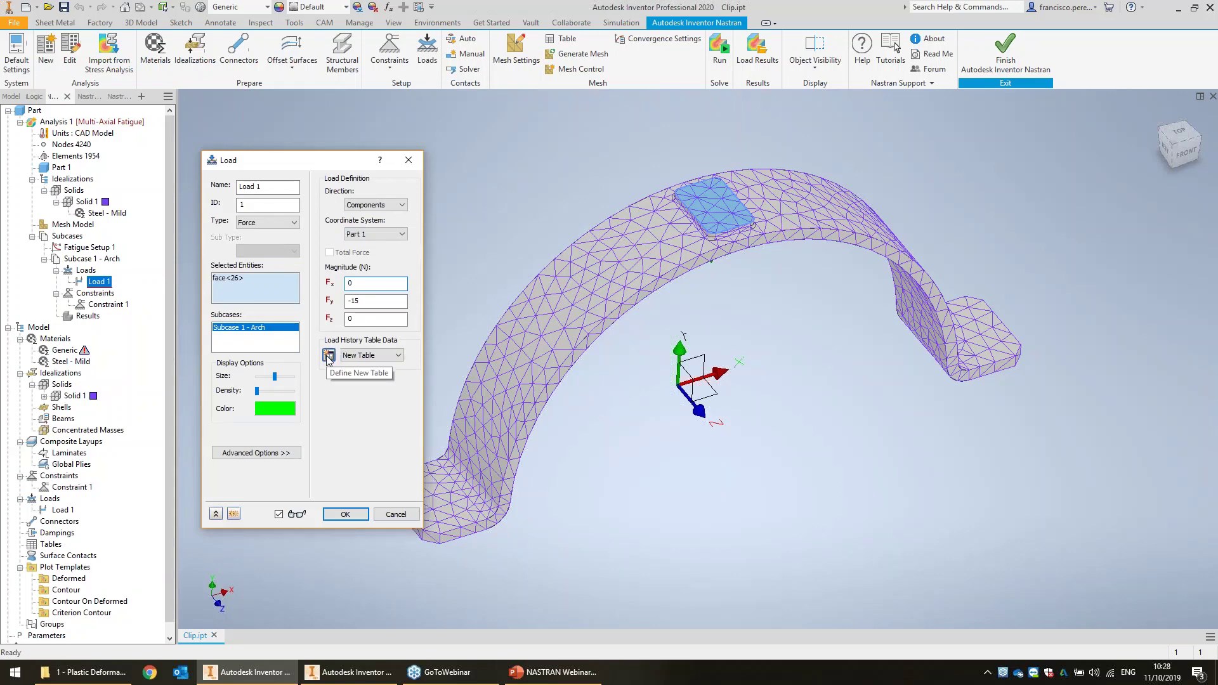
pyautogui.click(329, 355)
pyautogui.click(435, 185)
pyautogui.click(432, 208)
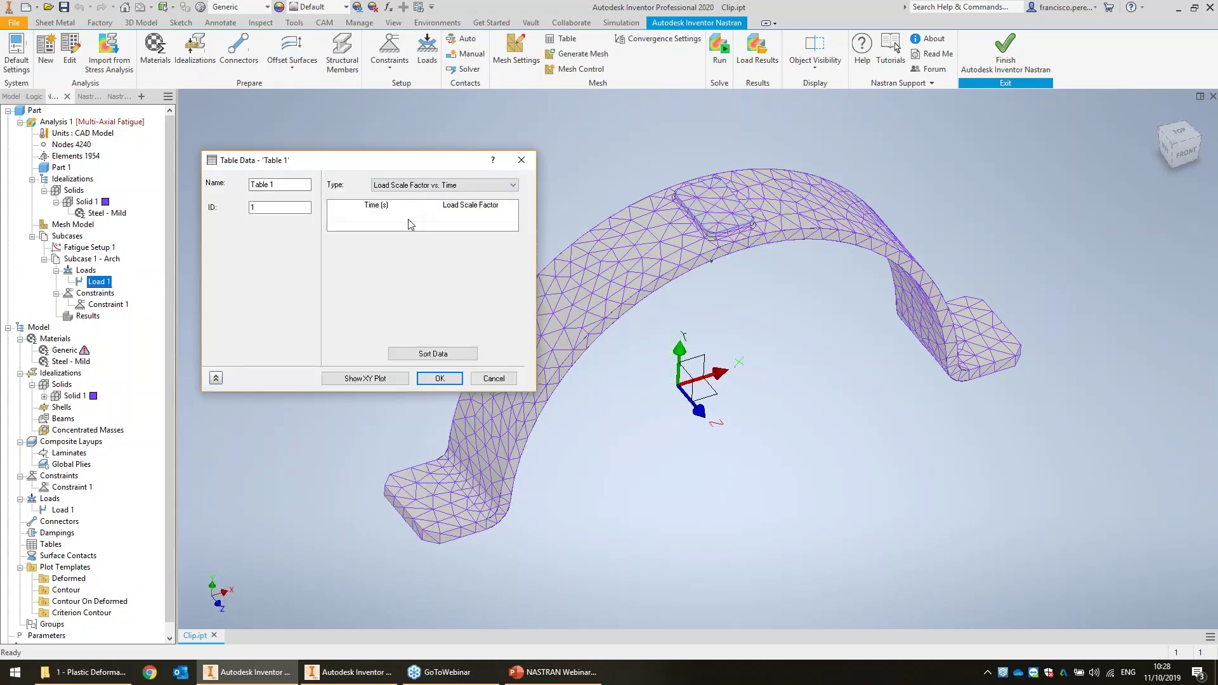
pyautogui.click(407, 220)
pyautogui.write('0')
pyautogui.press('Return')
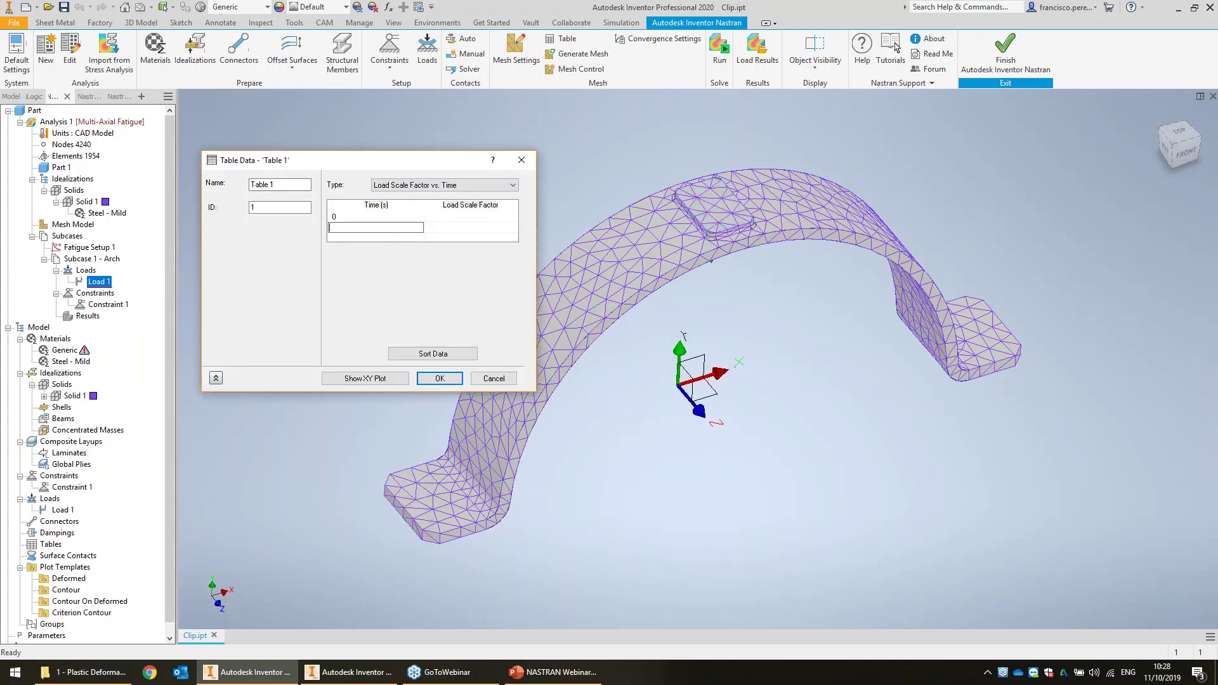
pyautogui.write('0')
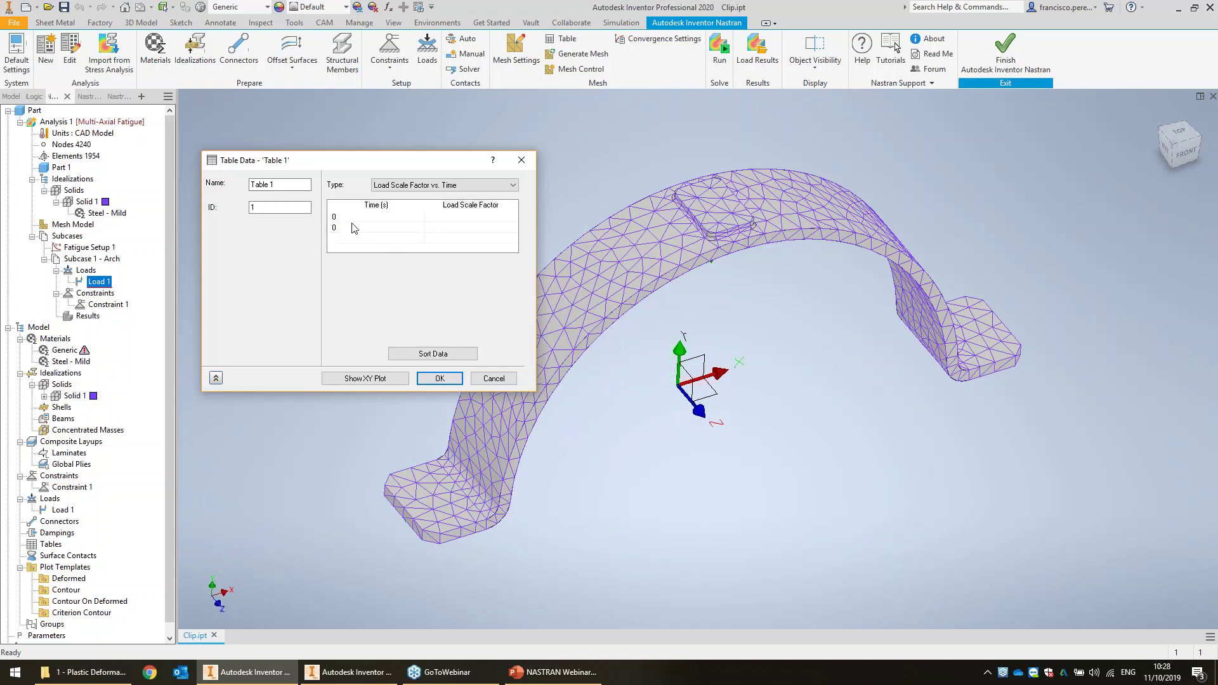
pyautogui.write('.5')
pyautogui.click(348, 239)
pyautogui.write('1')
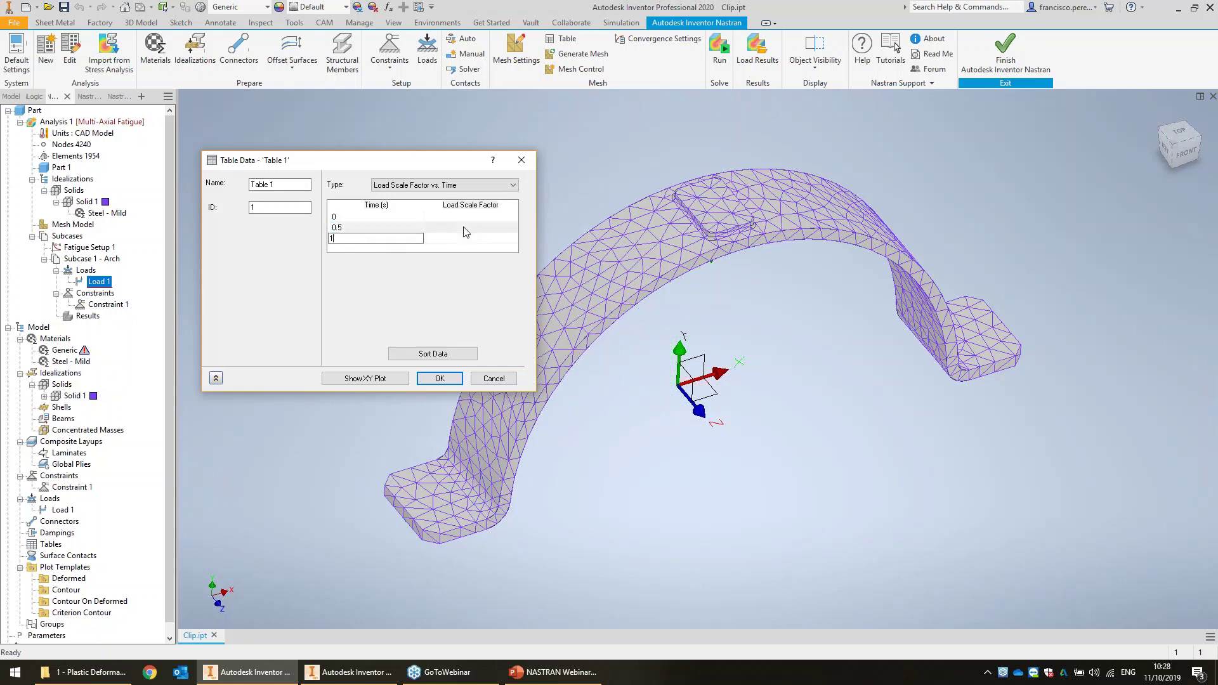
# - Enter load scale factors of 0, 1 and 0 for the table's three time values
pyautogui.click(467, 216)
pyautogui.write('0')
pyautogui.click(455, 227)
pyautogui.write('1')
pyautogui.click(454, 237)
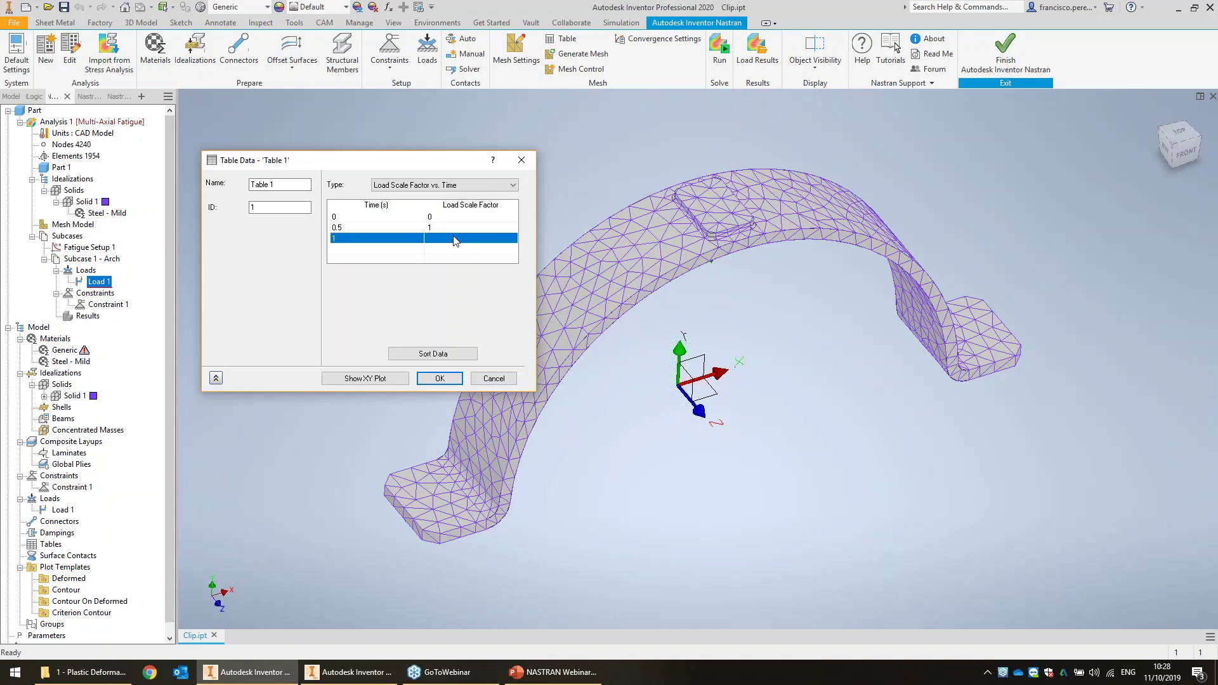
pyautogui.write('0')
pyautogui.press('Return')
# - Check the XY plot of load scale factor versus time, and accept the table
pyautogui.click(365, 378)
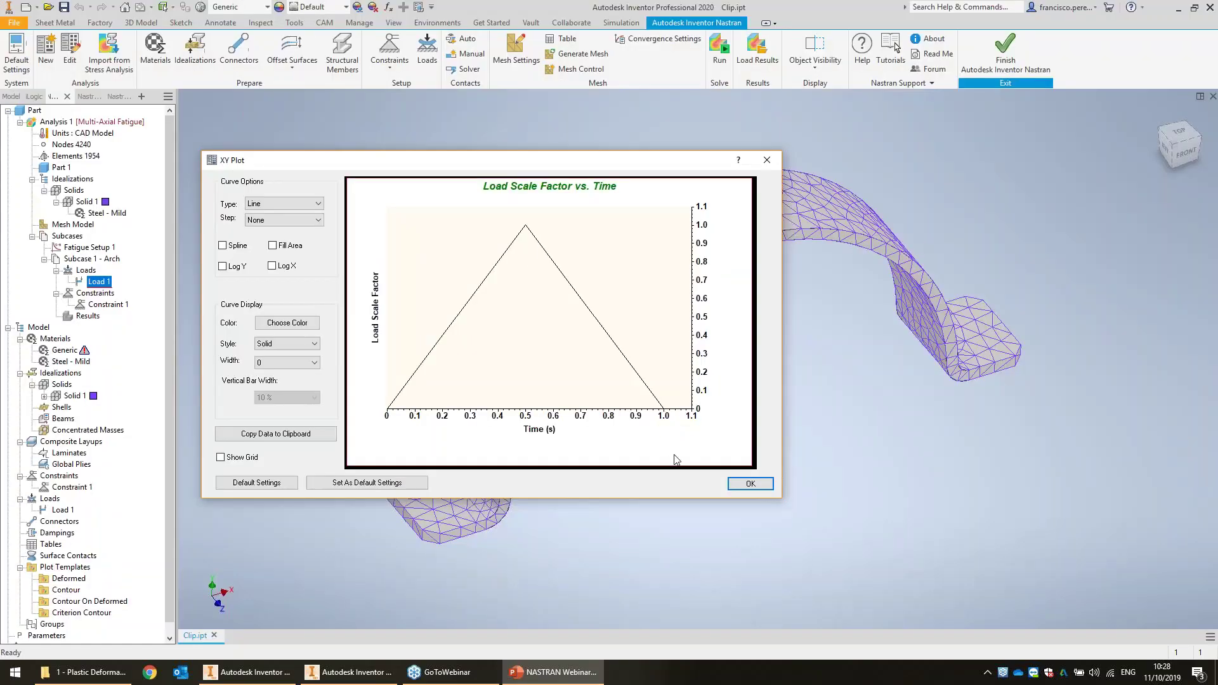
pyautogui.click(752, 485)
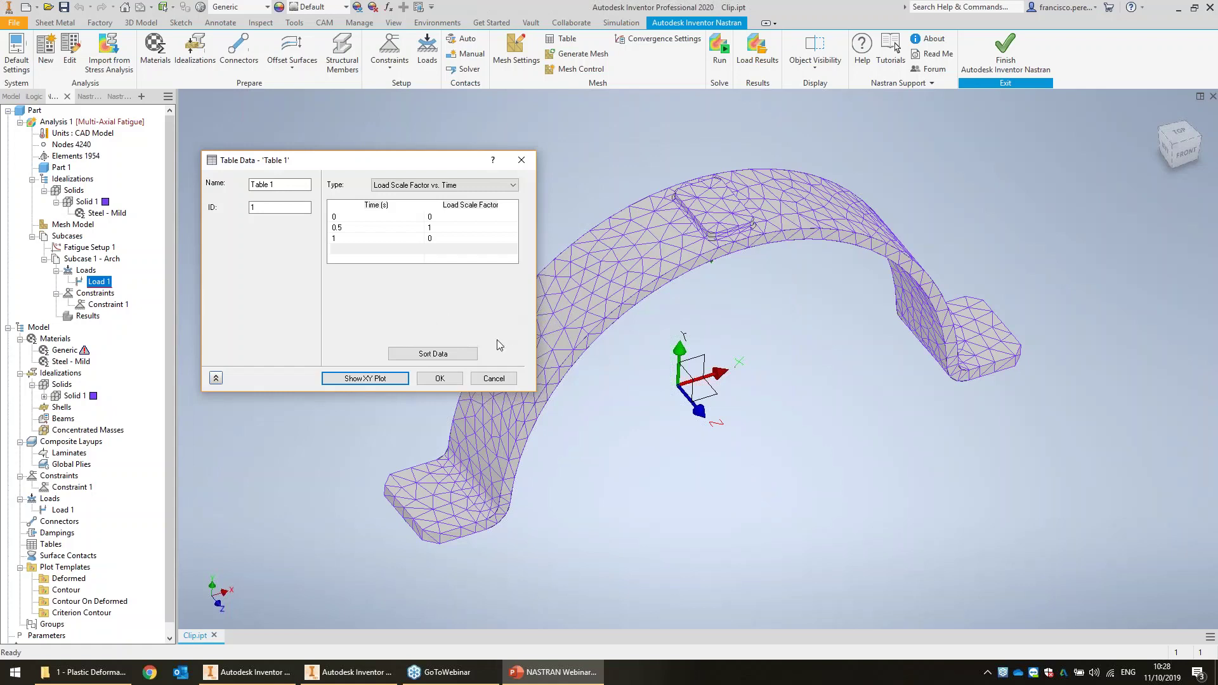
pyautogui.click(439, 379)
# - Clear the selected entities of Load 1, reselect only the raised pad's top face, and apply the load
pyautogui.click(735, 240)
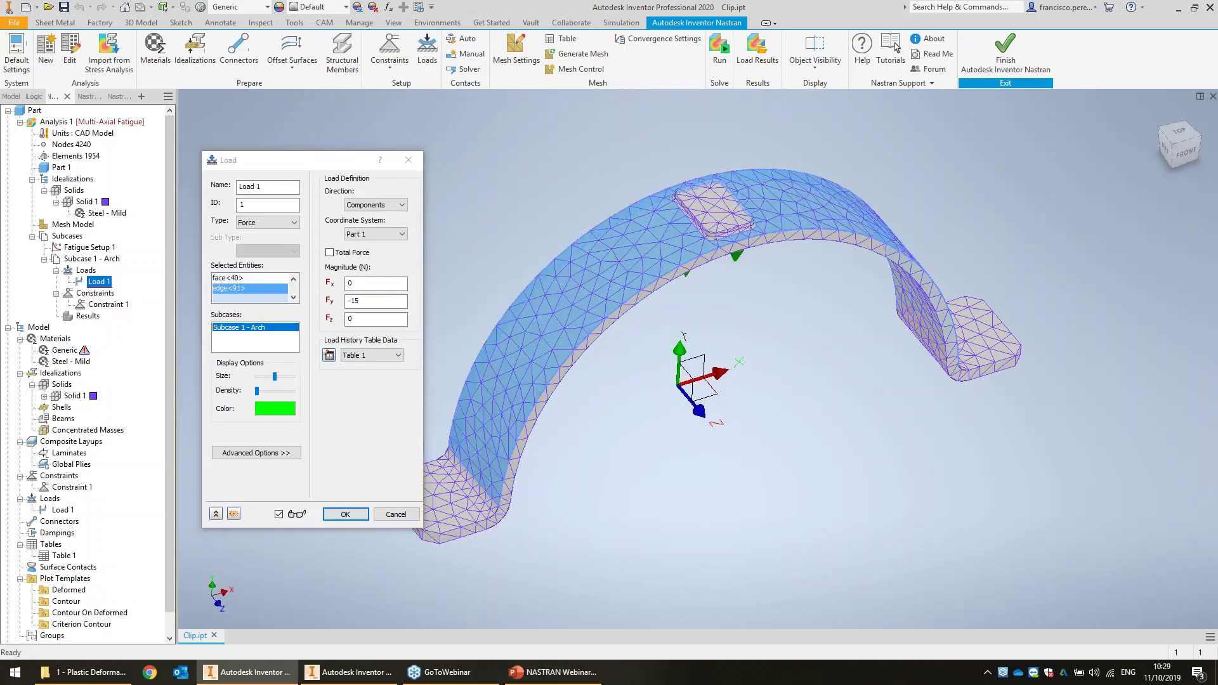
pyautogui.rightClick(243, 290)
pyautogui.click(267, 298)
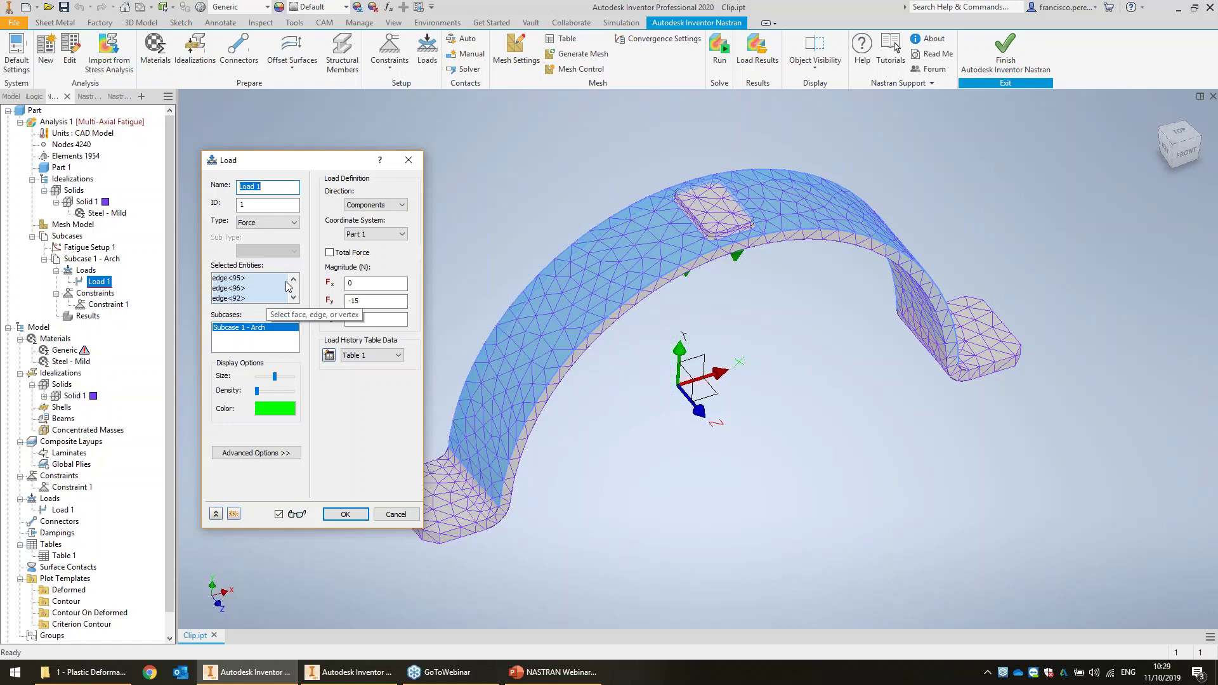
pyautogui.rightClick(262, 286)
pyautogui.click(304, 310)
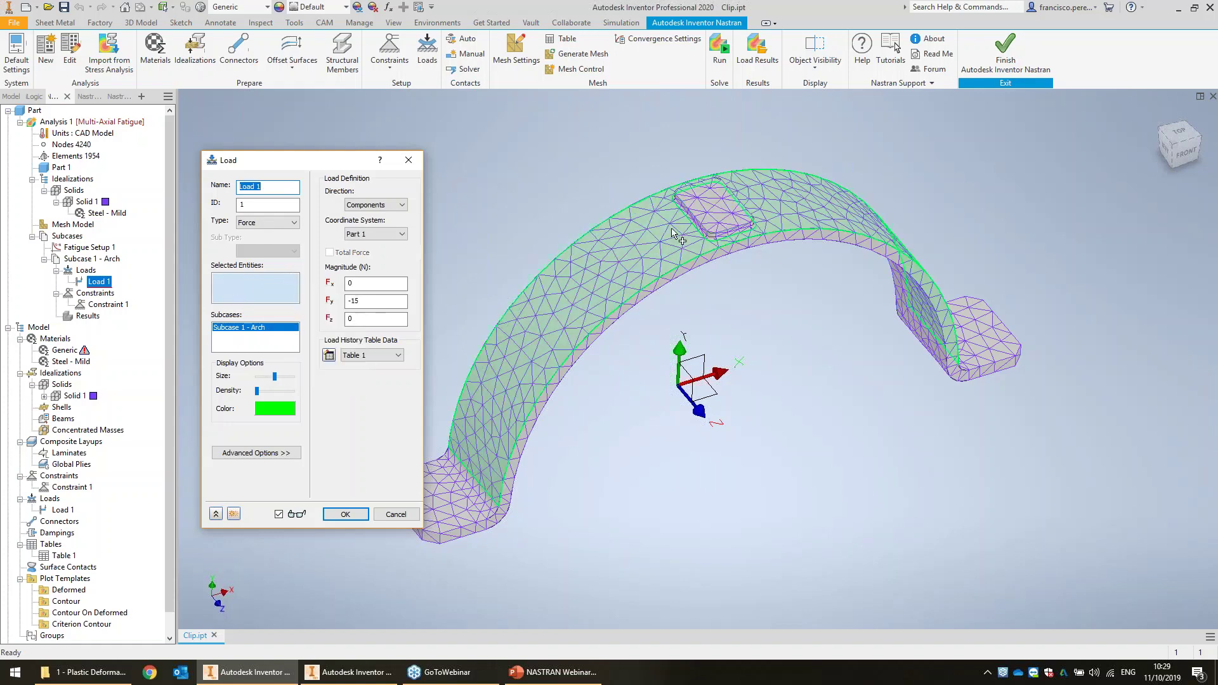
pyautogui.click(713, 209)
pyautogui.click(346, 514)
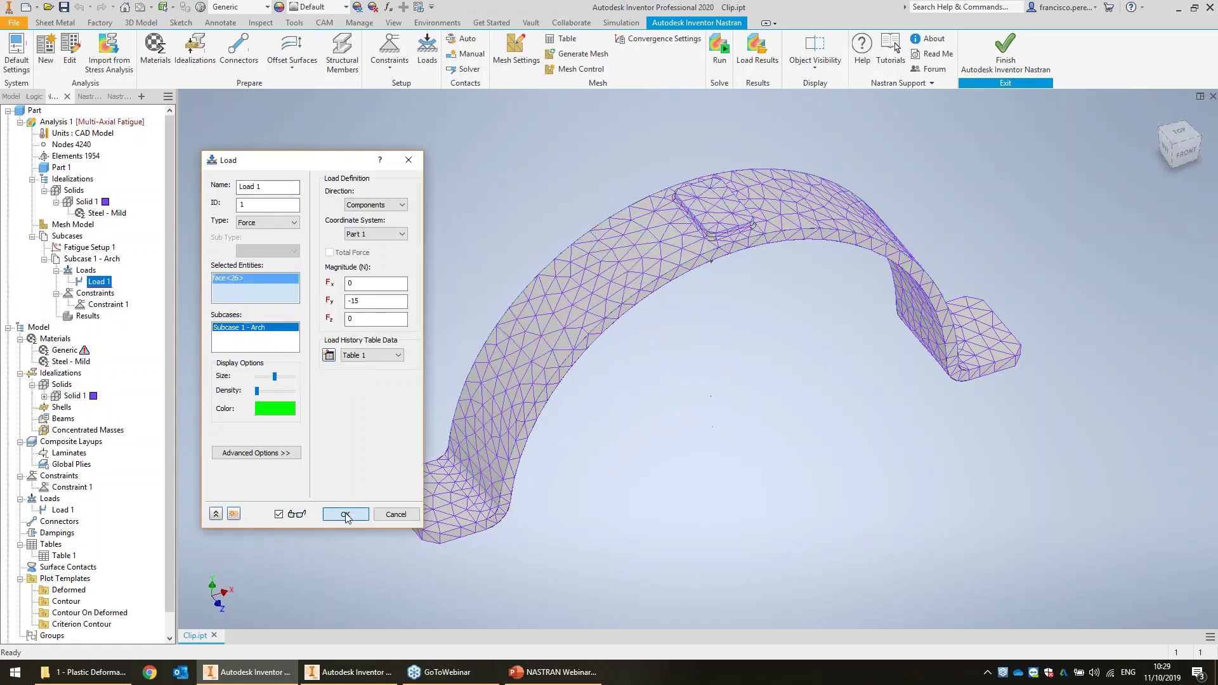
# - Edit the Steel - Mild material's fatigue S-N data, entering B 0.25, Su 250 and N0 1000
pyautogui.keyDown('shift'); pyautogui.moveTo(760, 296); pyautogui.dragTo(679, 329, button='middle'); pyautogui.keyUp('shift')
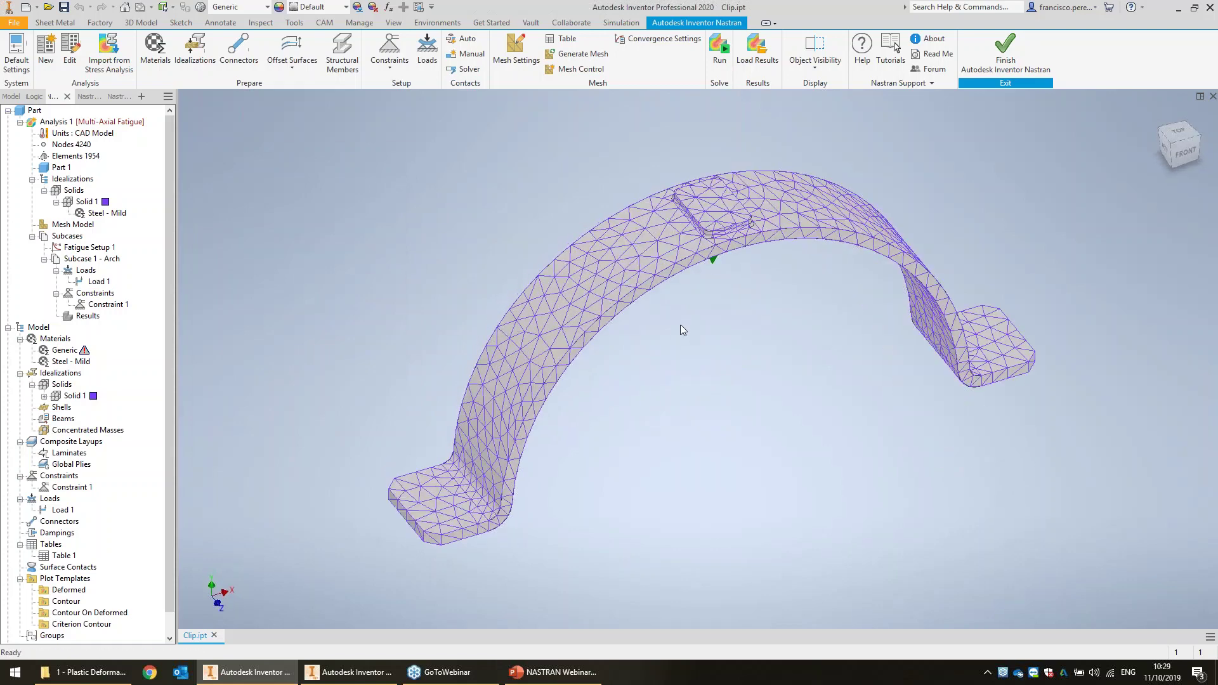
pyautogui.rightClick(119, 216)
pyautogui.click(157, 230)
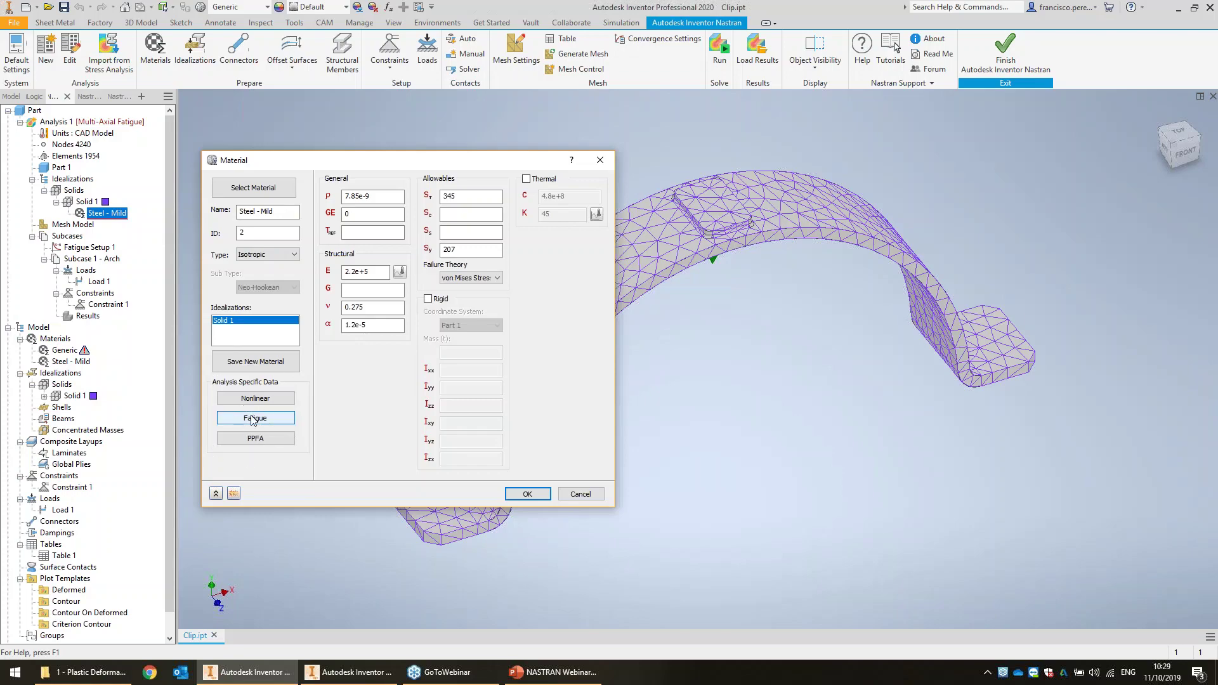
pyautogui.click(254, 419)
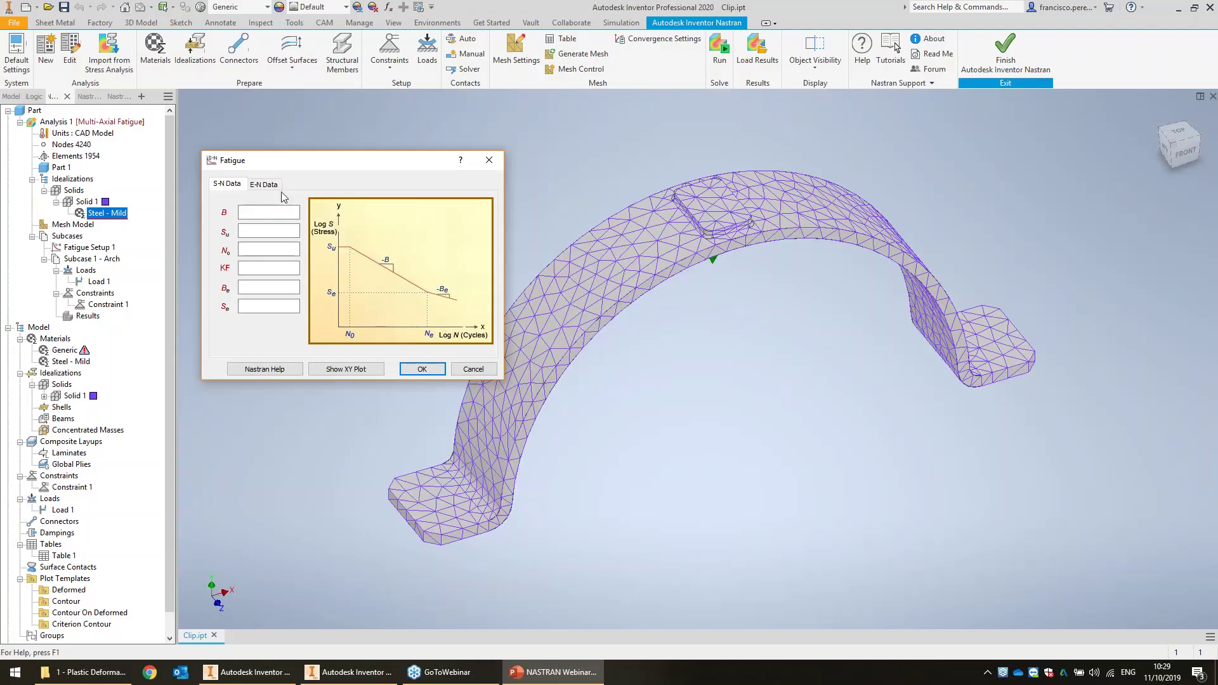
pyautogui.click(250, 231)
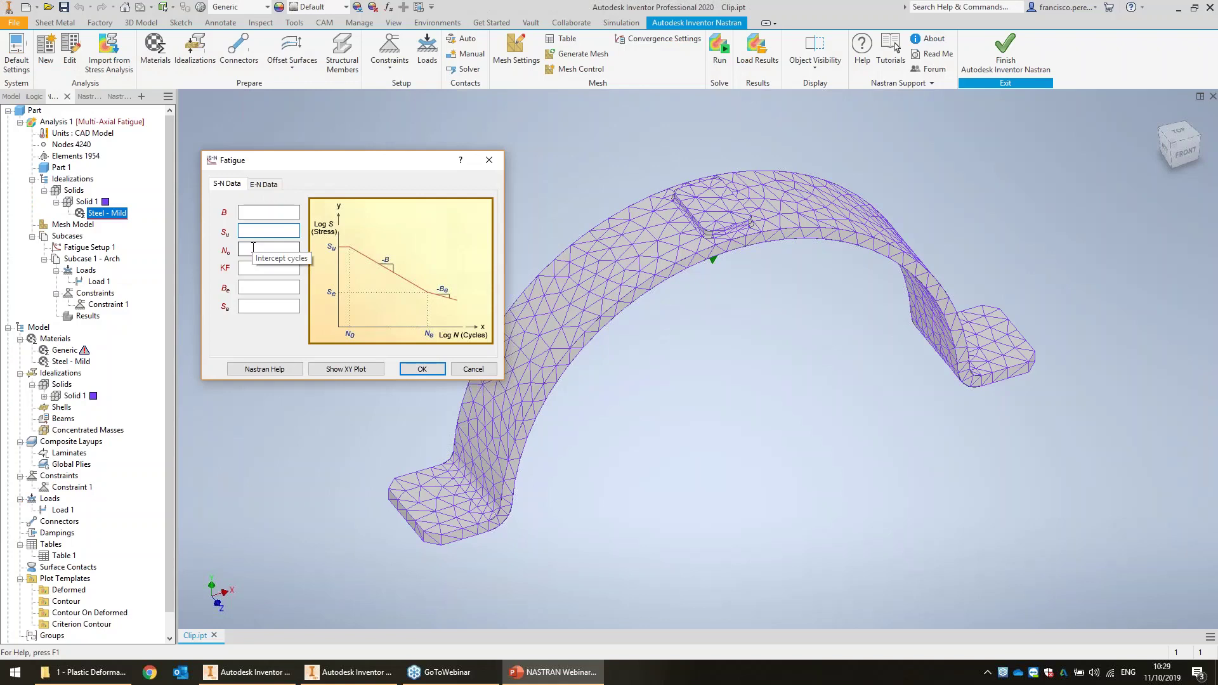
pyautogui.click(283, 211)
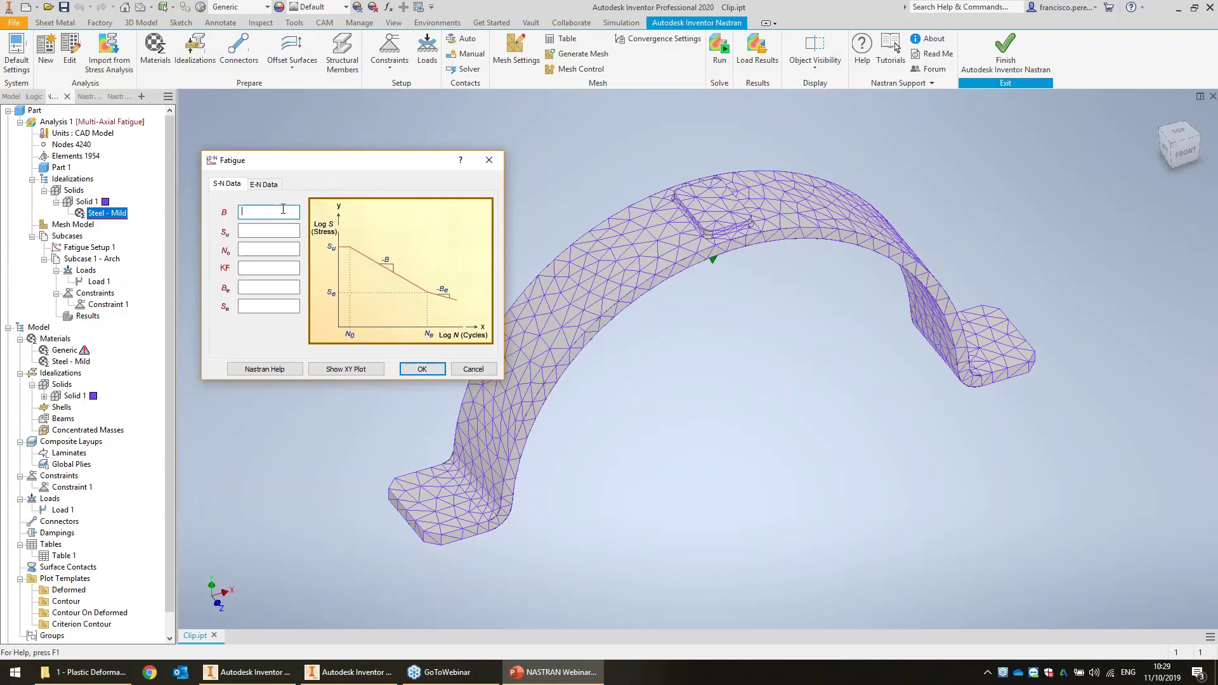
pyautogui.write('0.25')
pyautogui.press('Tab')
pyautogui.write('250')
pyautogui.press('Tab')
pyautogui.write('1000')
# - Leave KF blank in the S-N data, and set Be to 0.005 and Se to 50
pyautogui.press('Tab')
pyautogui.press('Tab')
pyautogui.write('0.0')
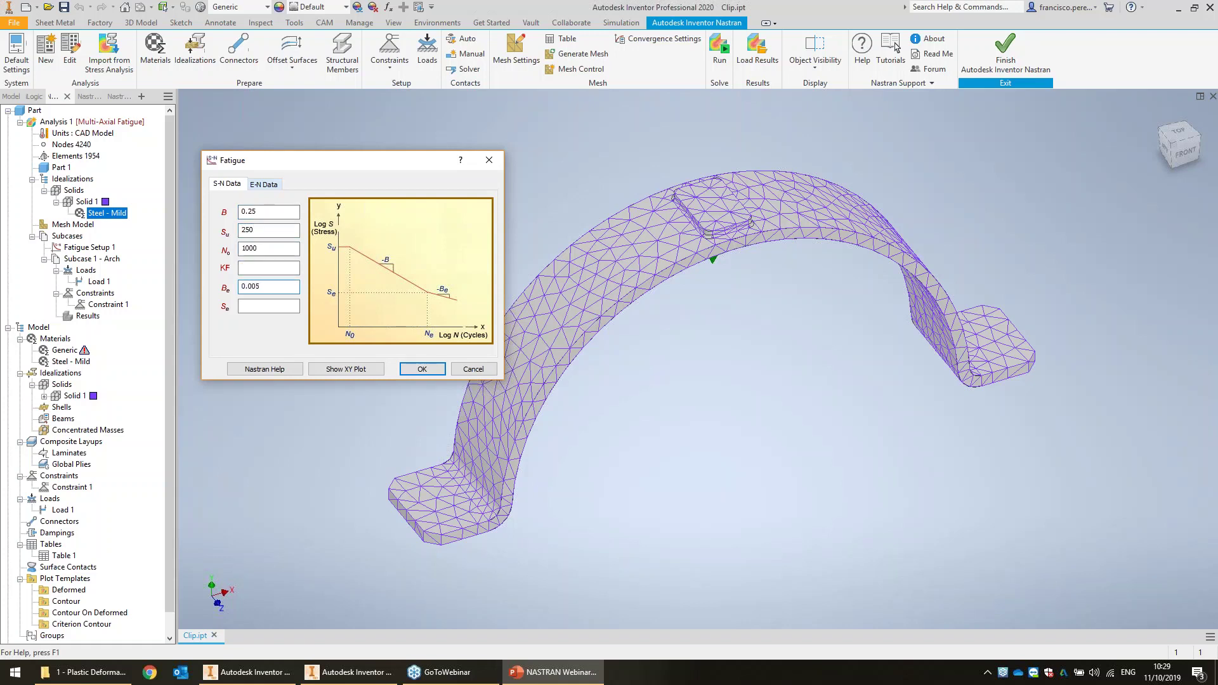
pyautogui.press('Tab')
pyautogui.write('5')
# - Compare the E-N data fields with the S-N data, and accept the fatigue data and the material
pyautogui.click(249, 185)
pyautogui.click(235, 185)
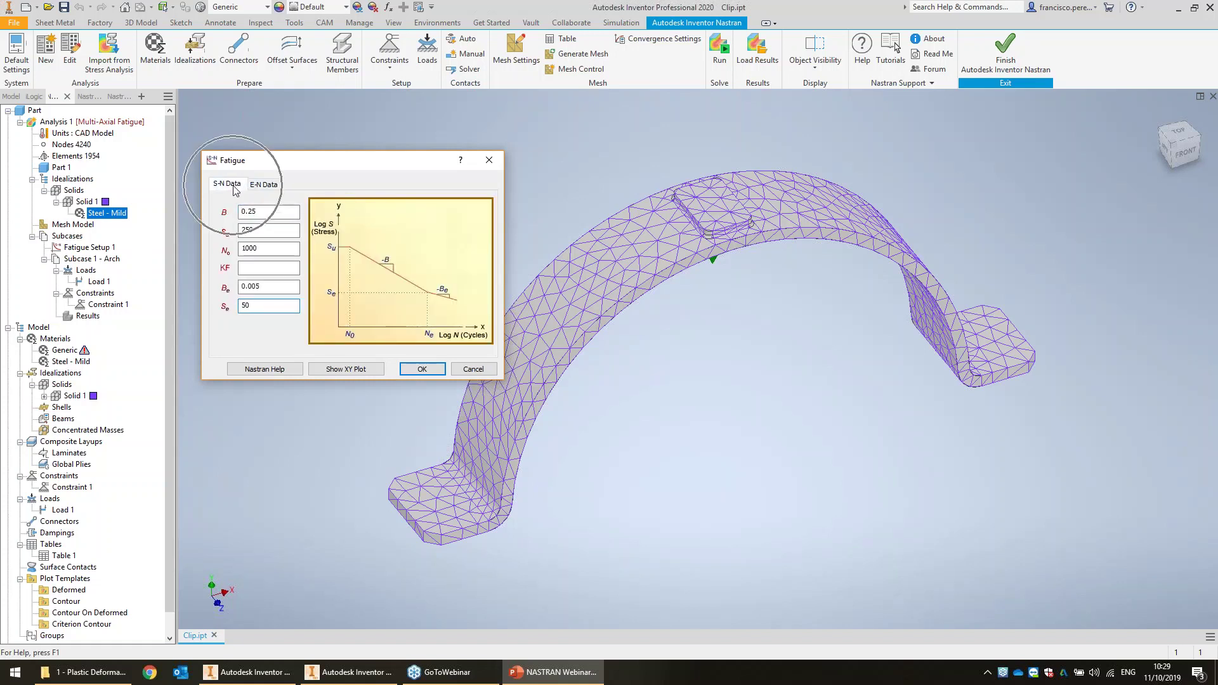
pyautogui.click(263, 185)
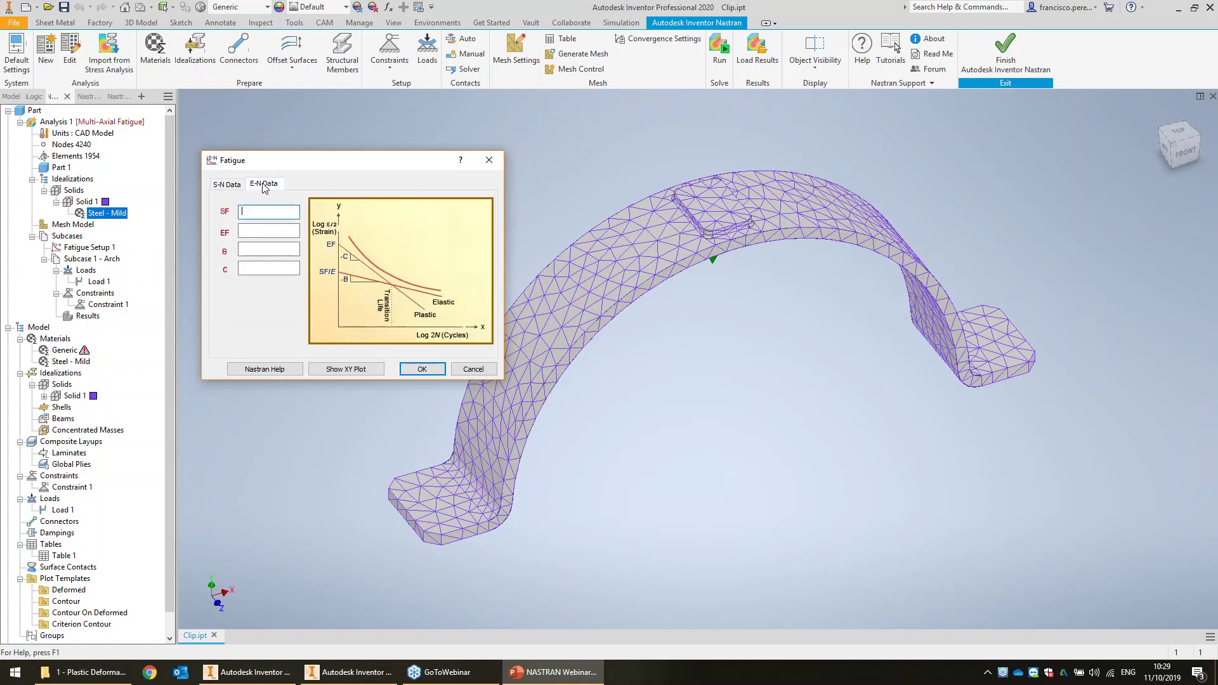
pyautogui.click(231, 185)
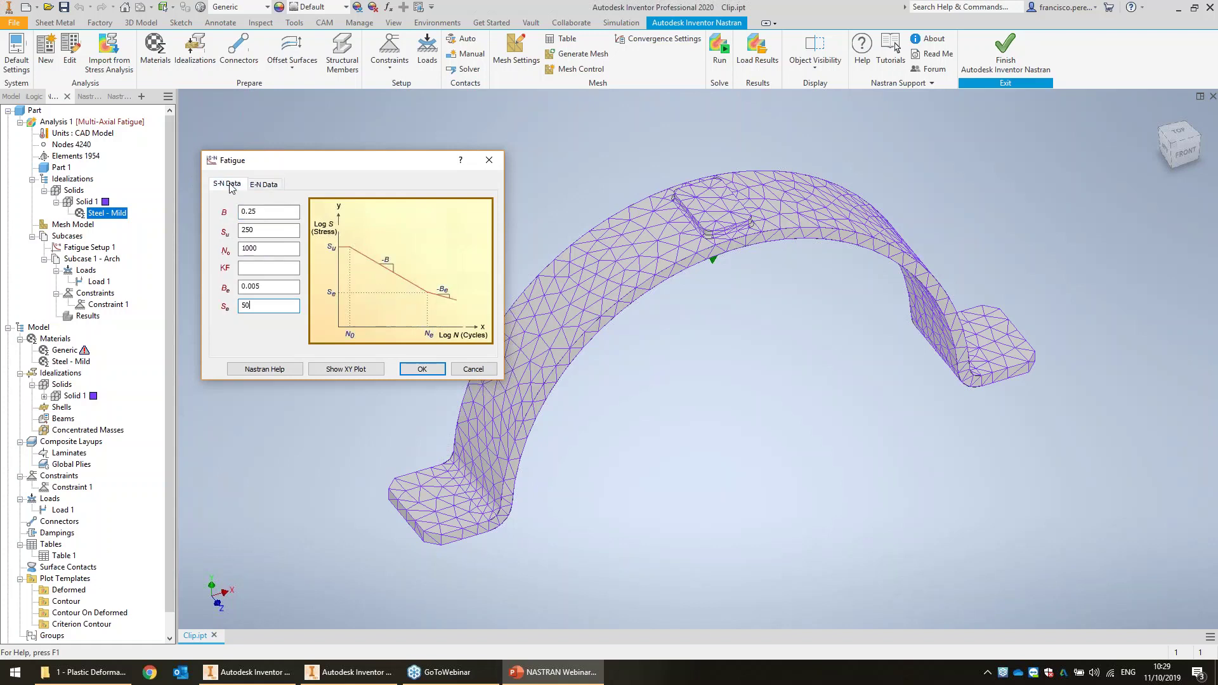
pyautogui.click(264, 185)
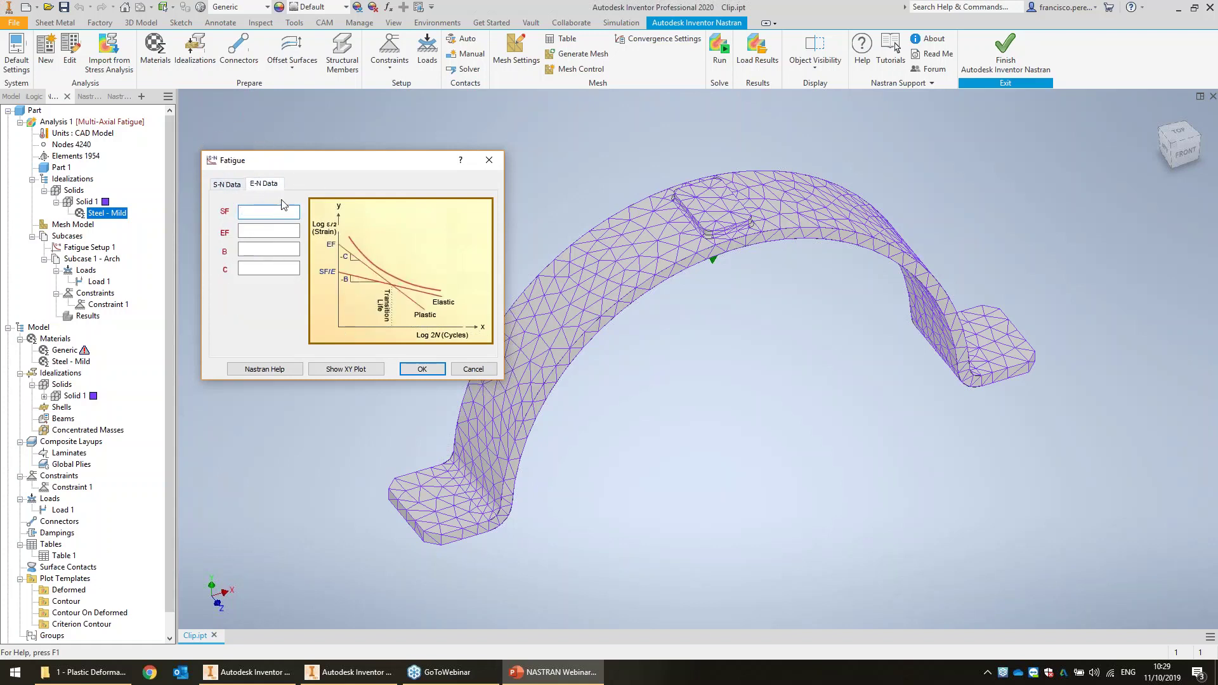
pyautogui.click(228, 184)
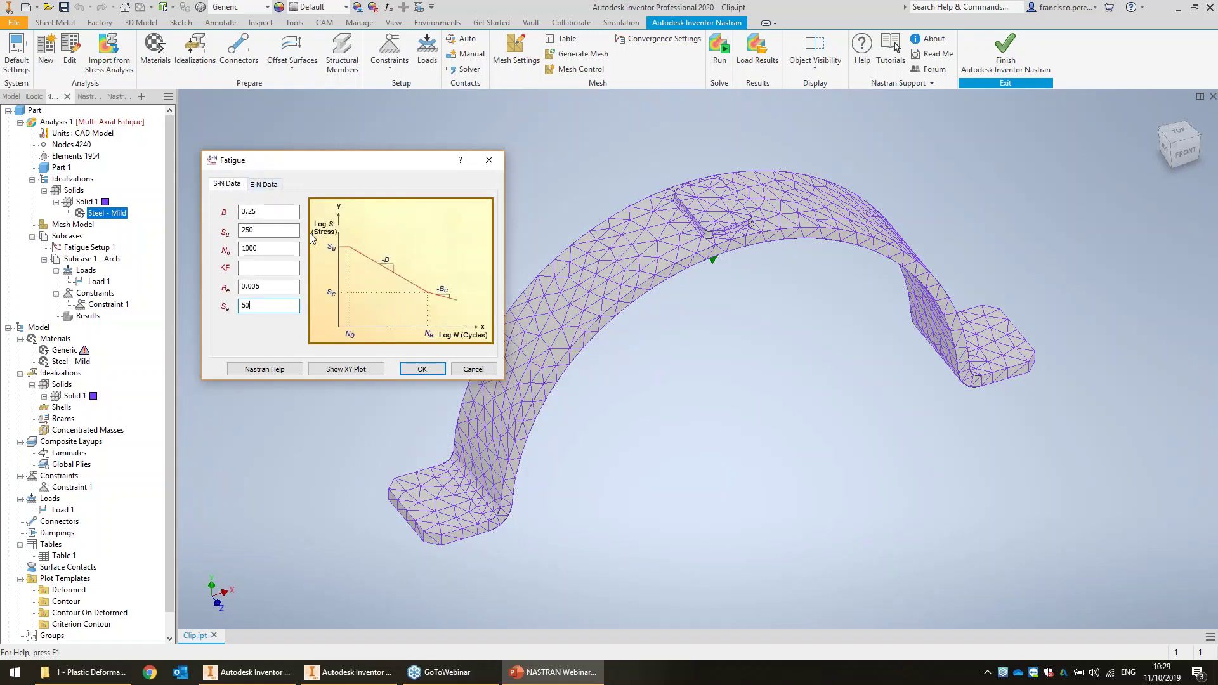
pyautogui.click(418, 369)
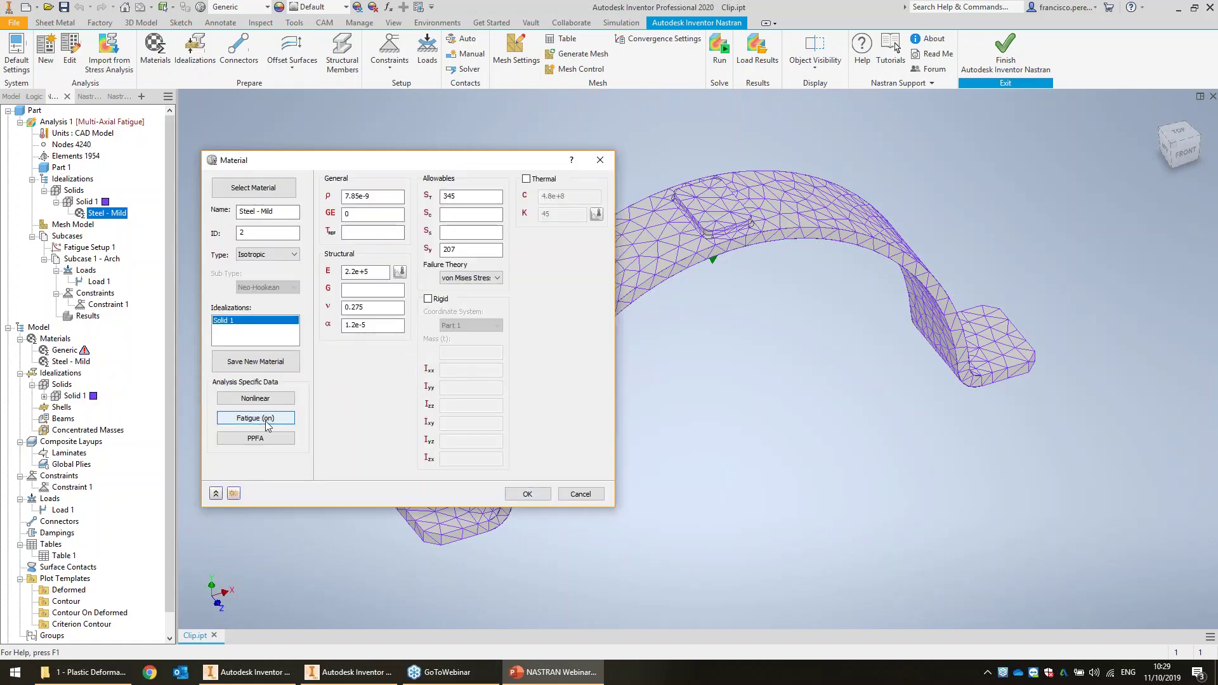
pyautogui.click(547, 494)
# - Run the multi-axial fatigue analysis of the clip and load its fatigue life results
pyautogui.moveTo(729, 319); pyautogui.dragTo(811, 311, button='middle')
pyautogui.click(720, 48)
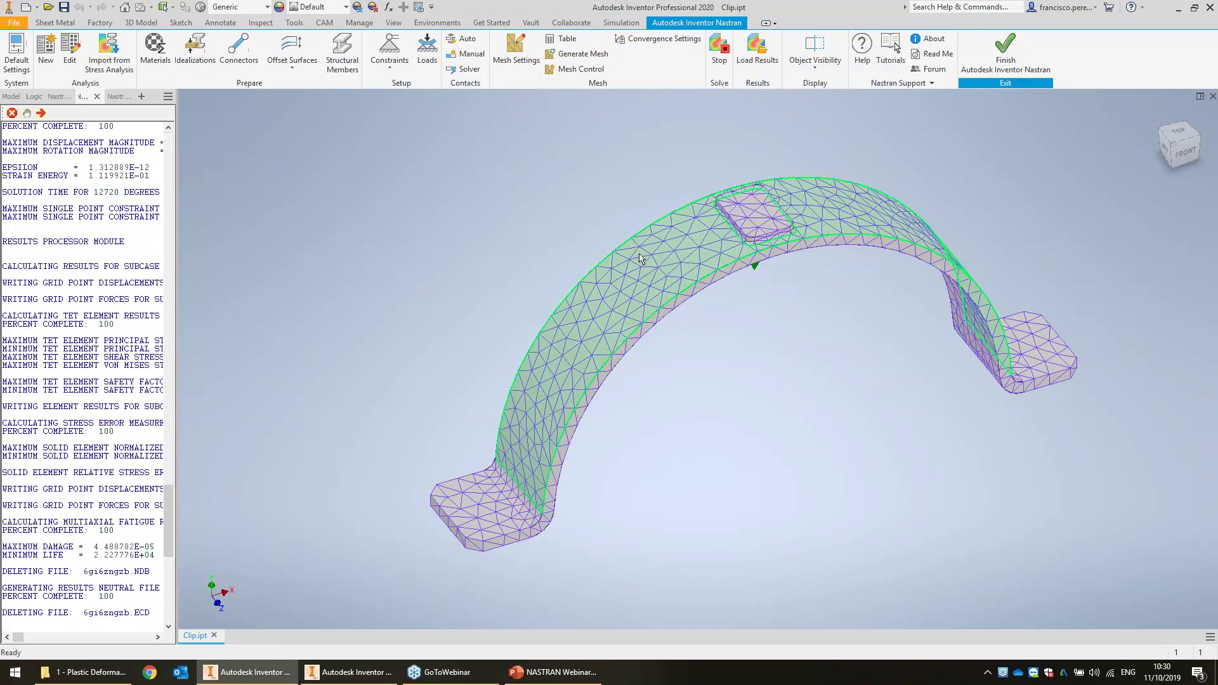
pyautogui.click(727, 380)
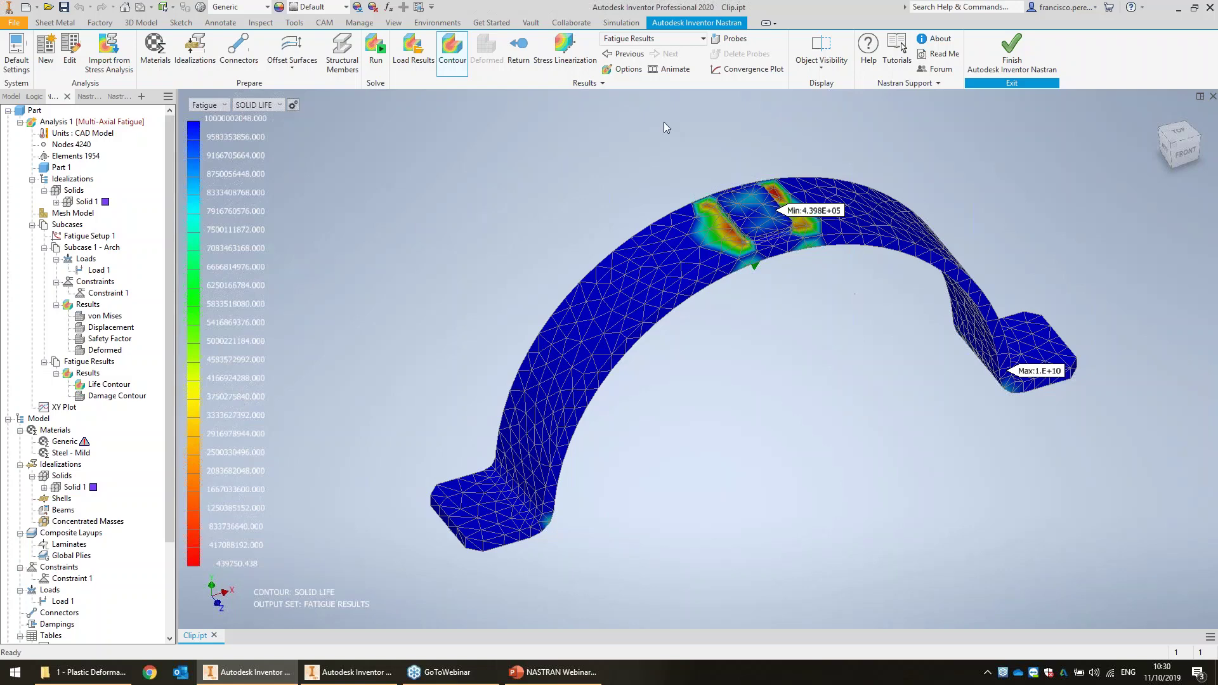
# - Leave the fatigue life contour display and close the Clip.ipt part
pyautogui.click(515, 47)
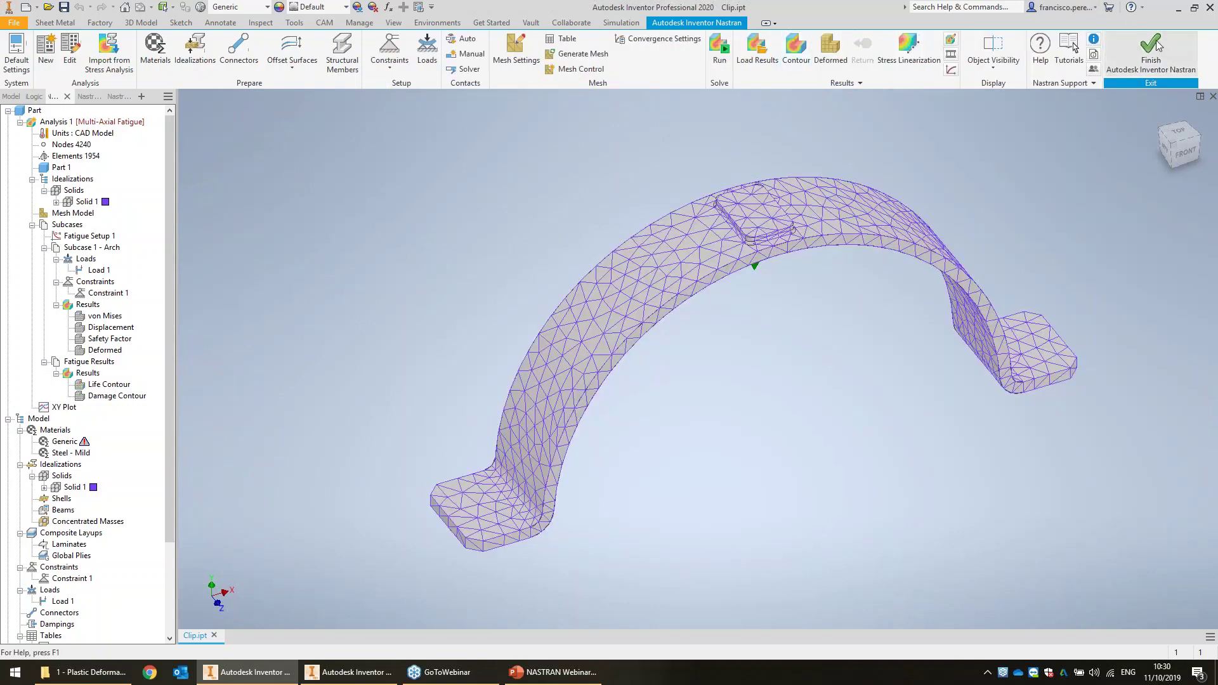
pyautogui.click(1213, 96)
pyautogui.click(571, 361)
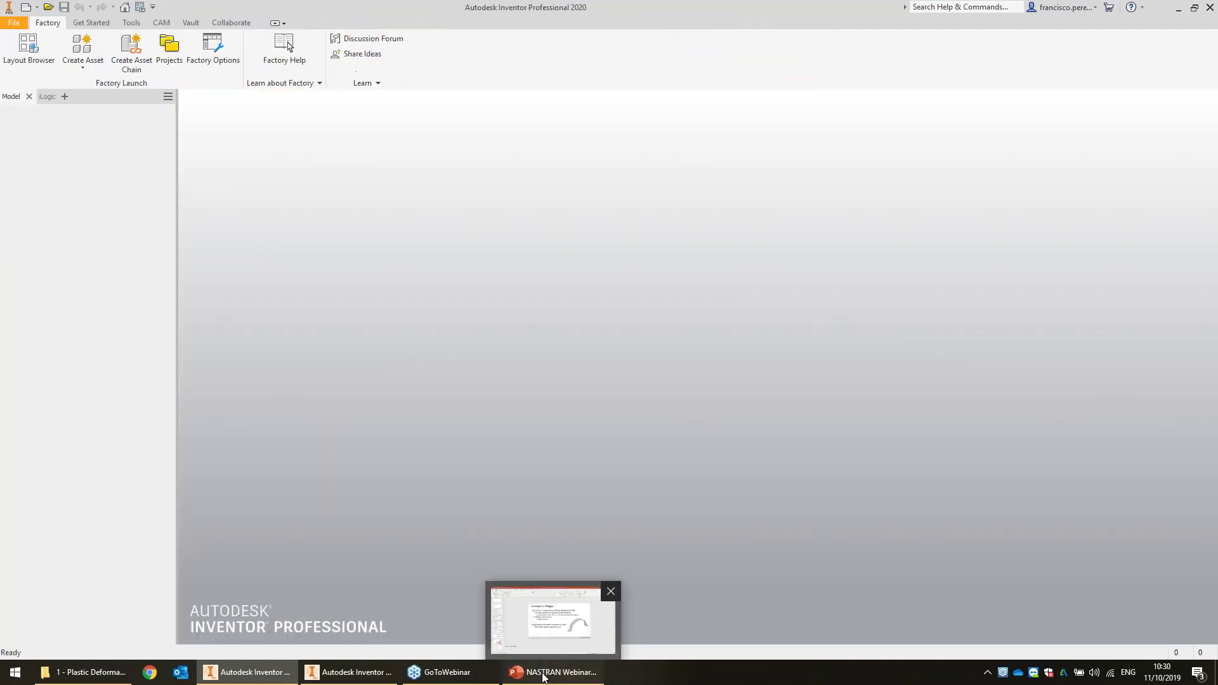
# - Switch to the PowerPoint presentation, review the Example 3: Buckling slide, and end the slide show
pyautogui.click(542, 675)
pyautogui.click(612, 481)
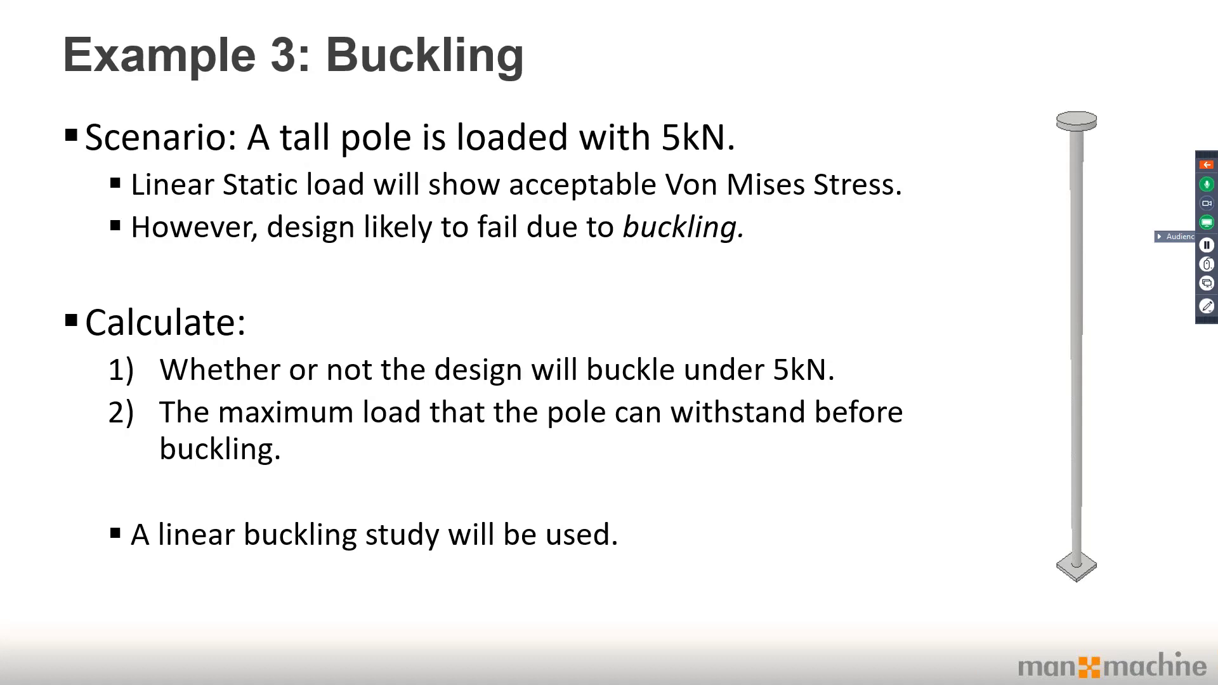
pyautogui.press('Escape')
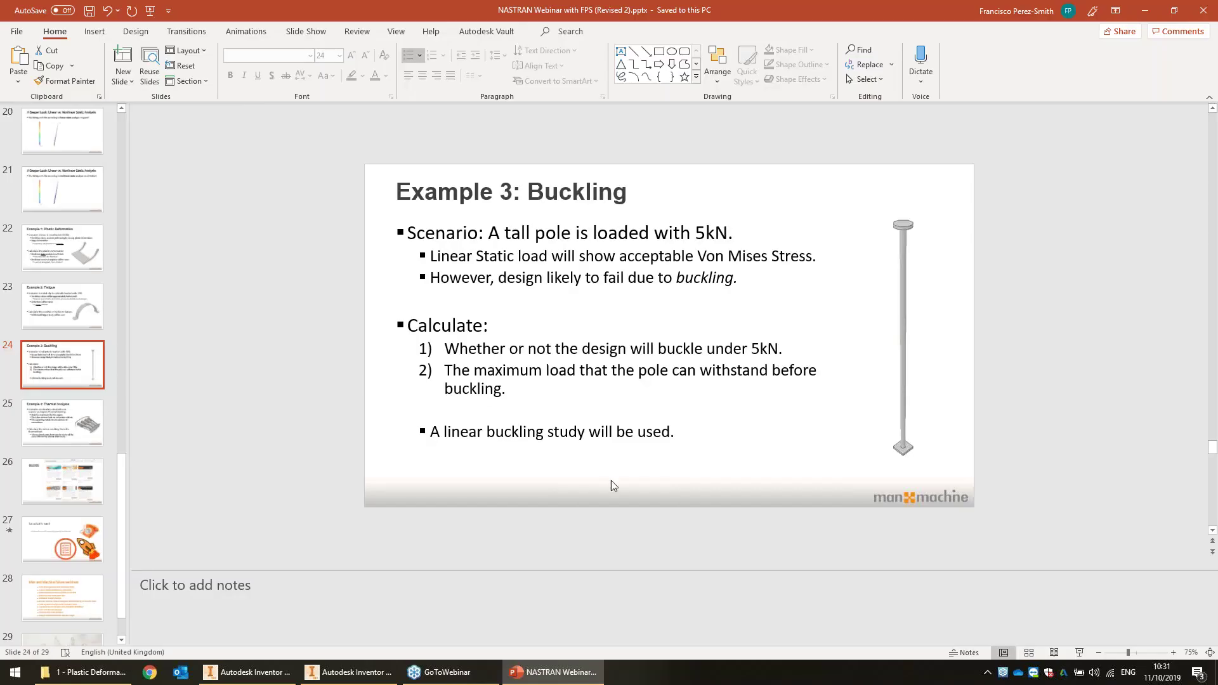
# - Browse to the 3 - Buckling folder in File Explorer and open Tall Pipe.ipt in Inventor
pyautogui.click(271, 672)
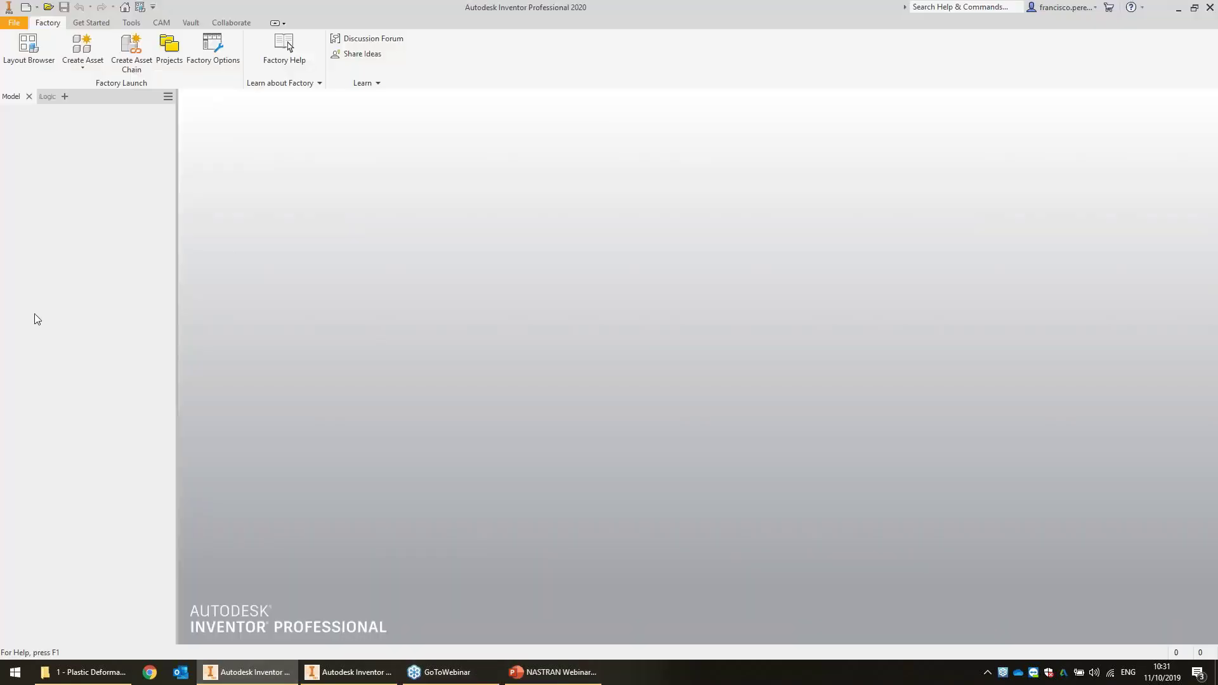
pyautogui.click(83, 671)
pyautogui.hotkey('alt', 'Up')
pyautogui.doubleClick(801, 348)
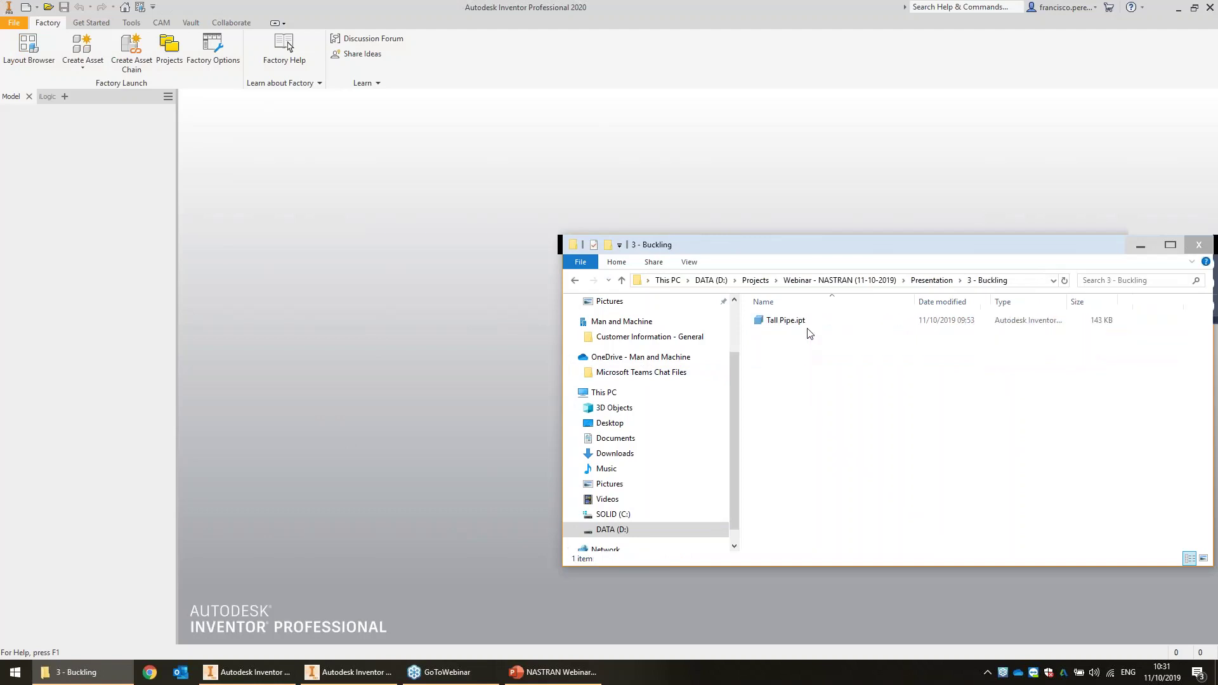
pyautogui.click(780, 322)
pyautogui.moveTo(779, 329); pyautogui.dragTo(367, 325)
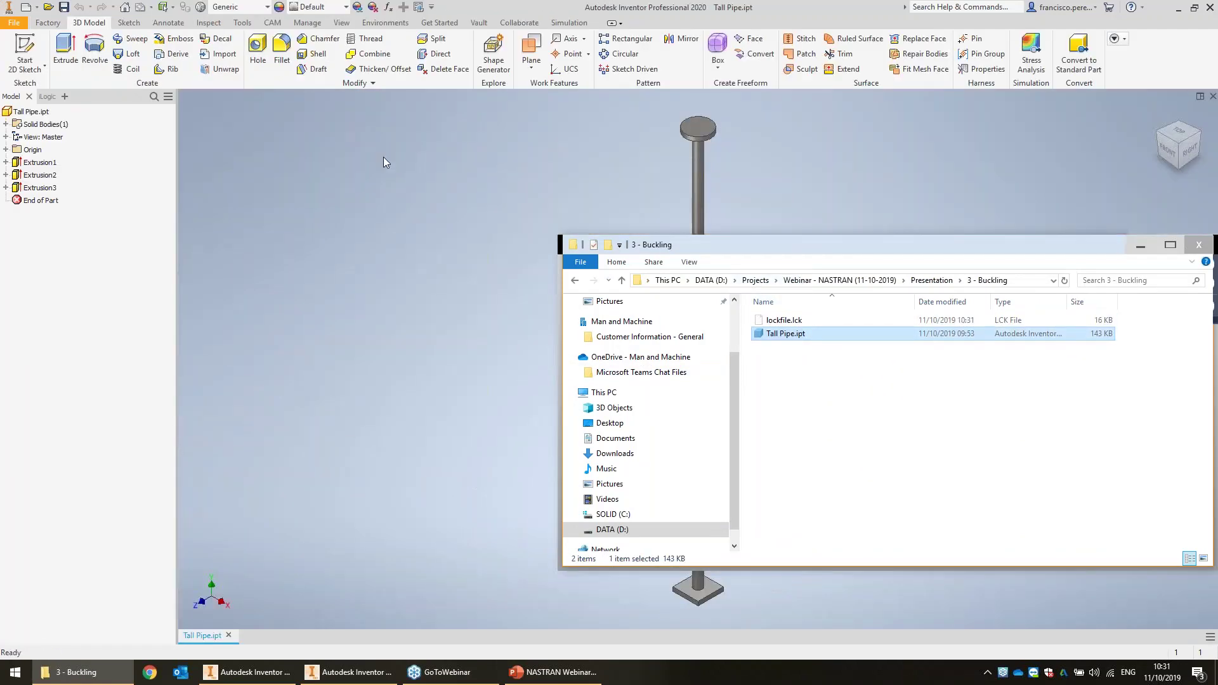
# - Return to Inventor and start the Autodesk Inventor Nastran environment for the Tall Pipe part
pyautogui.click(567, 192)
pyautogui.click(380, 24)
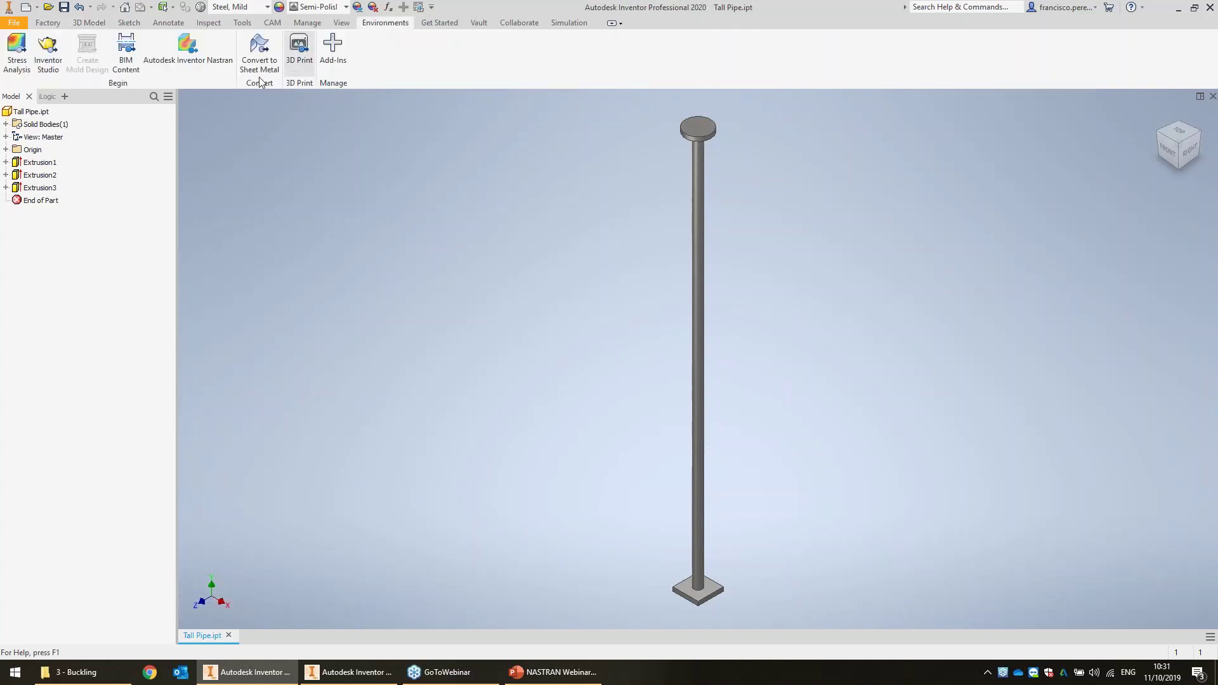
pyautogui.click(189, 63)
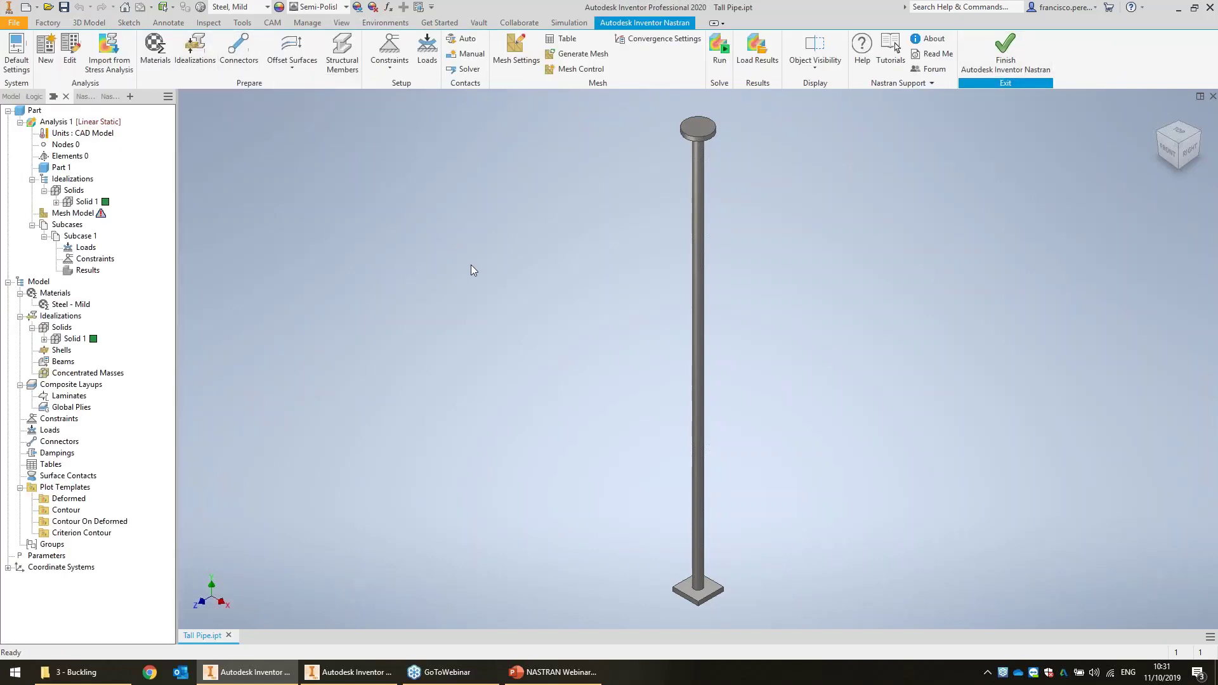
# - Add a fully fixed structural constraint to the underside of the pole's square base plate
pyautogui.click(400, 55)
pyautogui.keyDown('shift'); pyautogui.moveTo(741, 383); pyautogui.dragTo(734, 277, button='middle'); pyautogui.keyUp('shift')
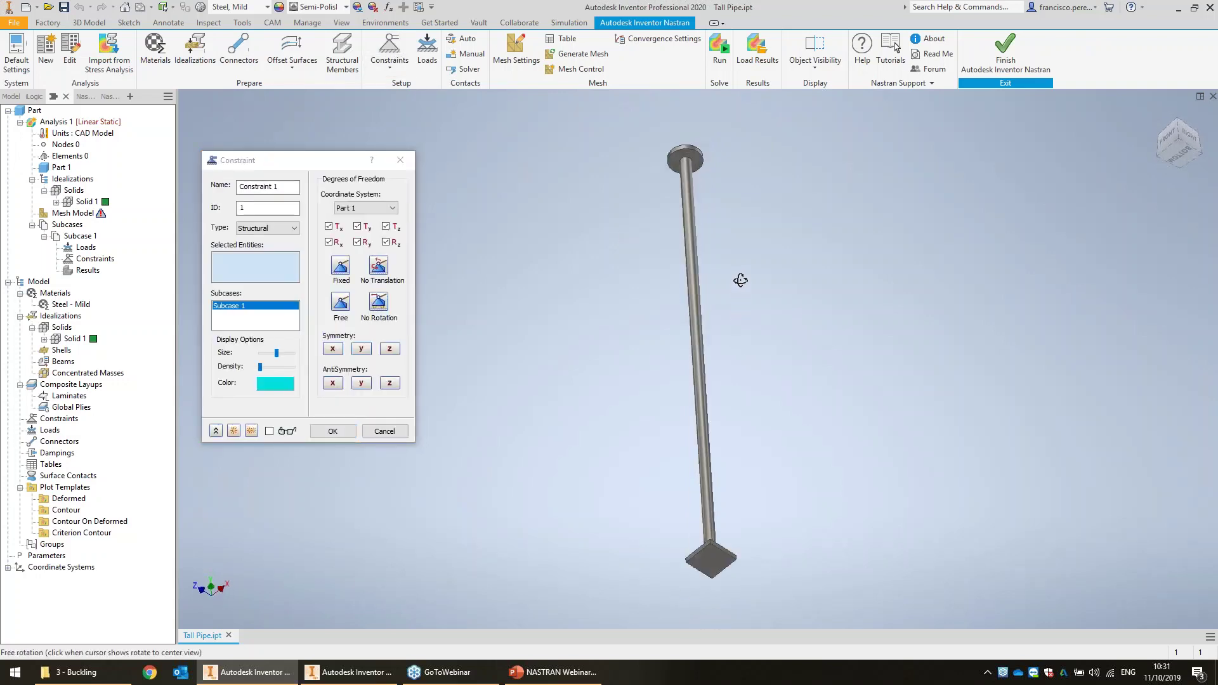
pyautogui.click(713, 565)
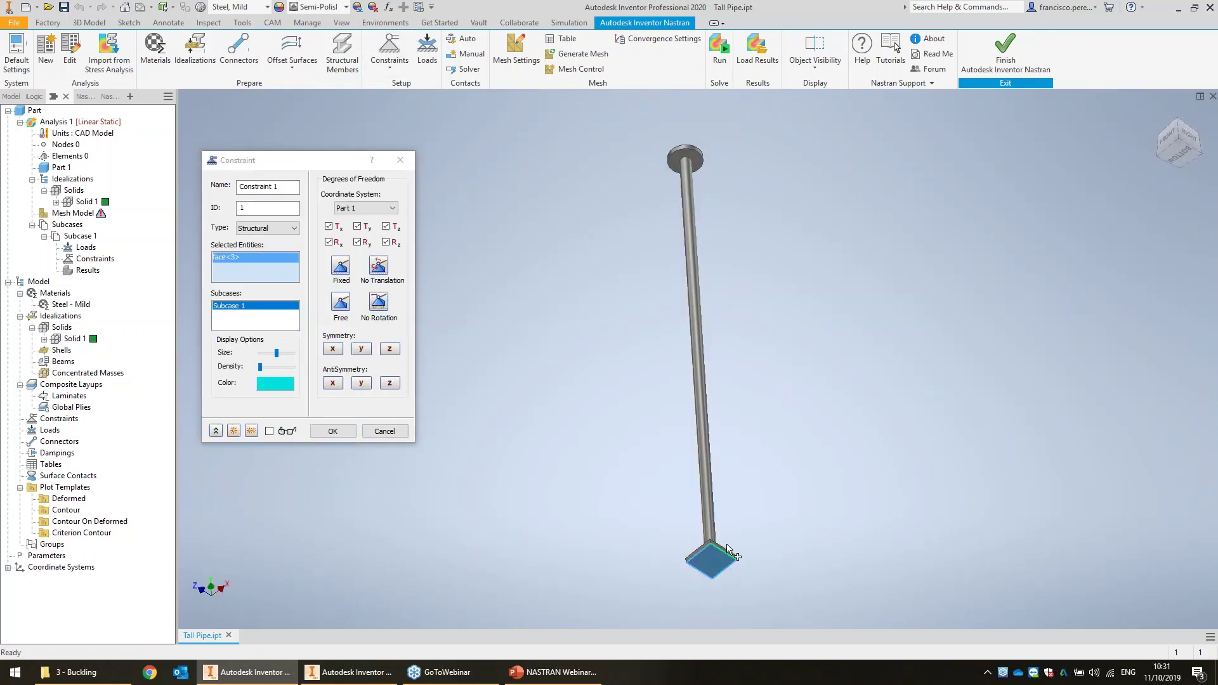
pyautogui.click(332, 431)
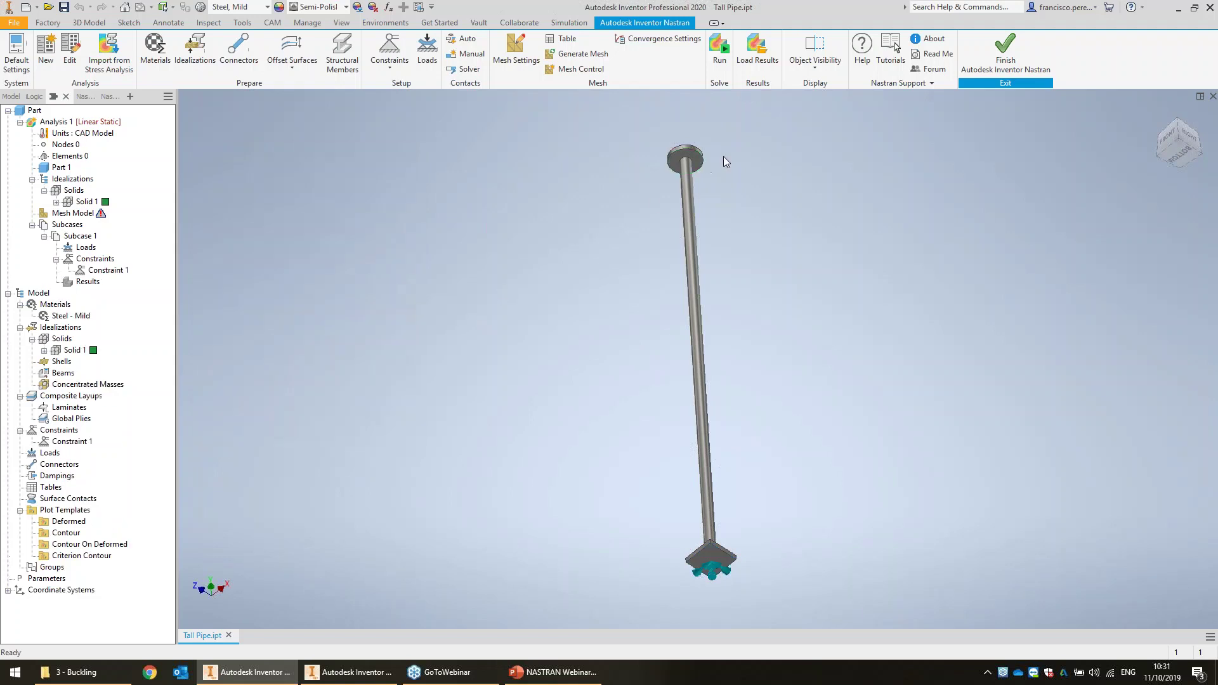
# - Apply a force load with Fy -5000 N to the pole's top disc face, previewing it with a larger symbol
pyautogui.keyDown('shift'); pyautogui.moveTo(724, 156); pyautogui.dragTo(756, 245, button='middle'); pyautogui.keyUp('shift')
pyautogui.click(427, 48)
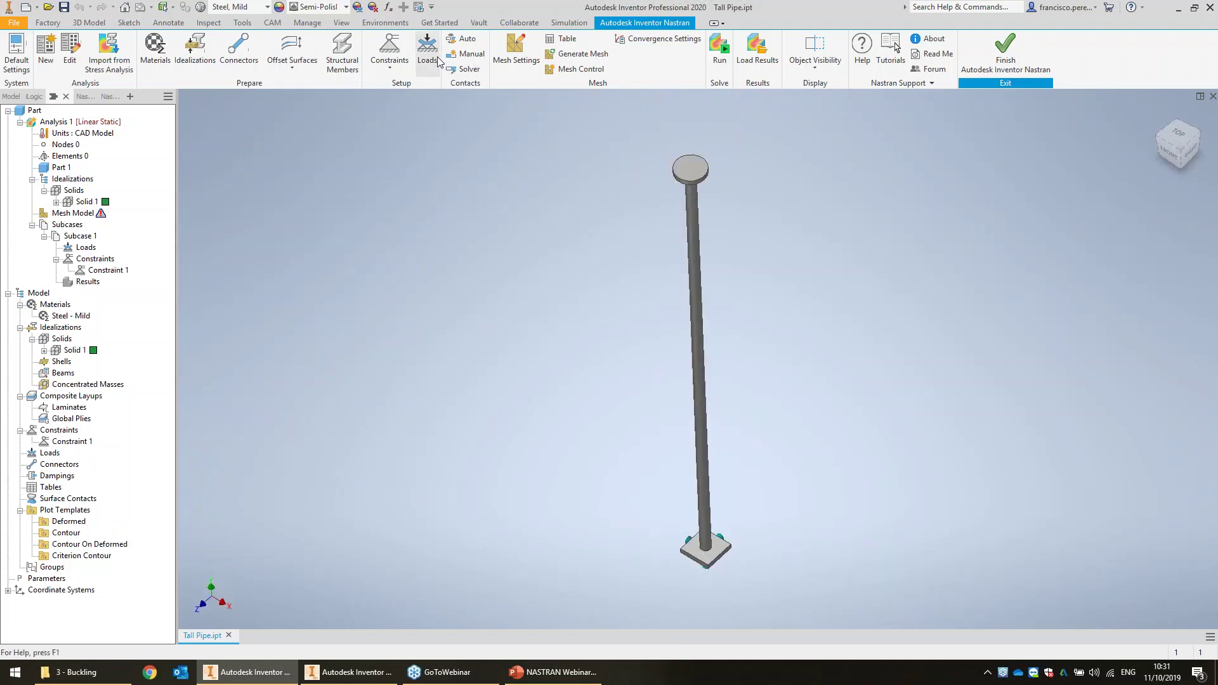
pyautogui.click(691, 172)
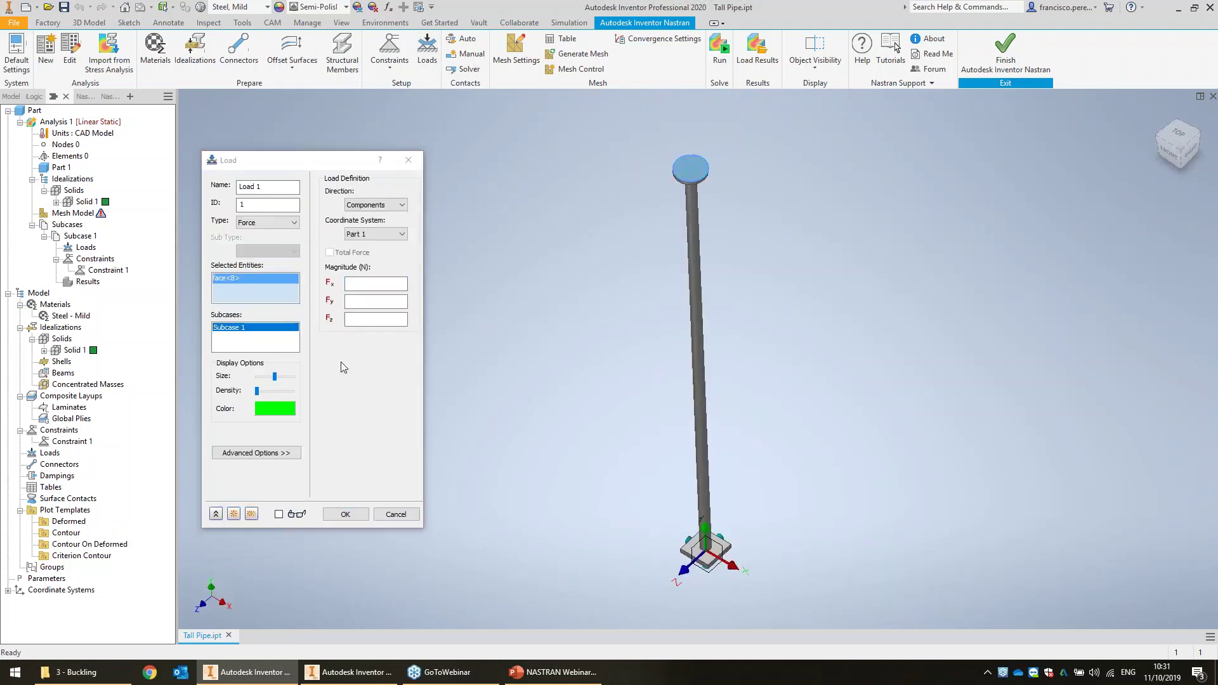
pyautogui.click(376, 301)
pyautogui.write('-')
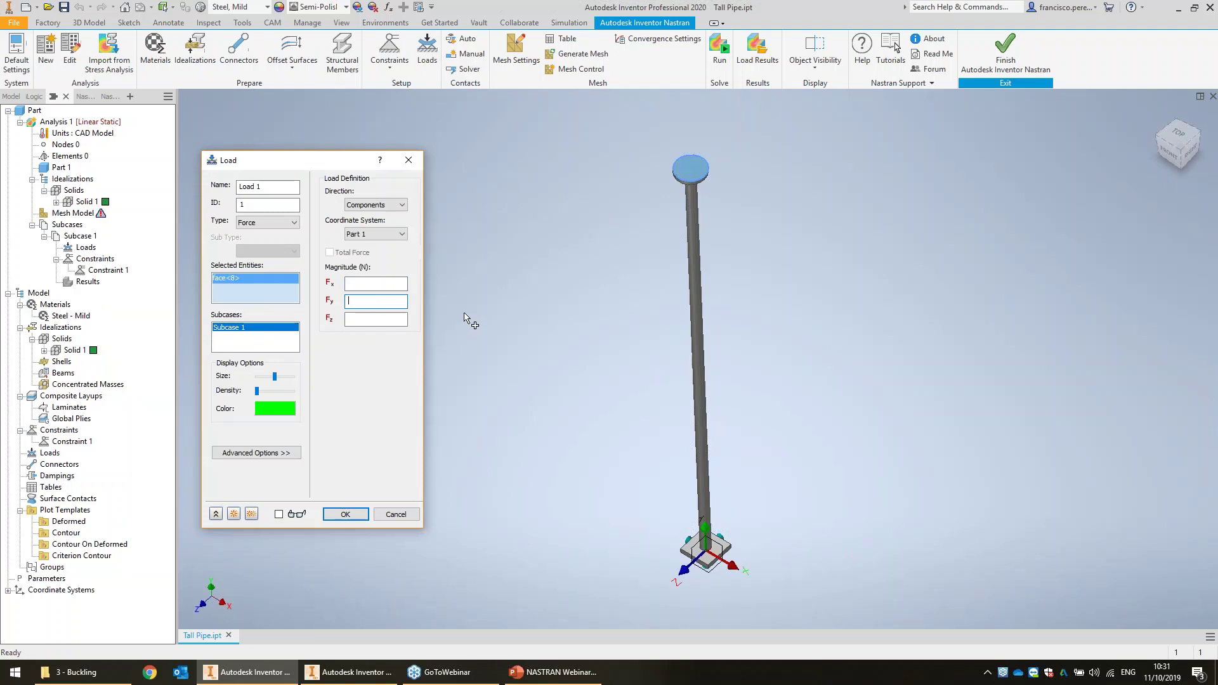
pyautogui.write('5000')
pyautogui.click(279, 513)
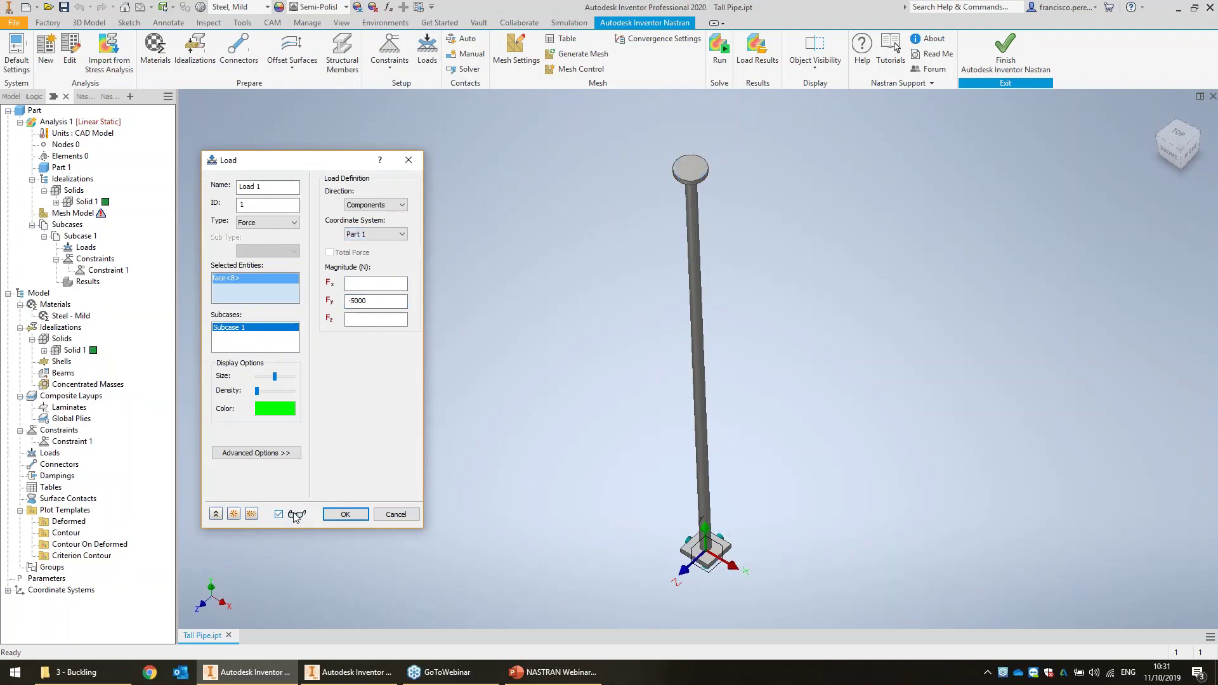
pyautogui.moveTo(275, 376)
pyautogui.mouseDown()
pyautogui.moveTo(292, 377)
pyautogui.moveTo(282, 376)
pyautogui.mouseUp()
pyautogui.click(345, 514)
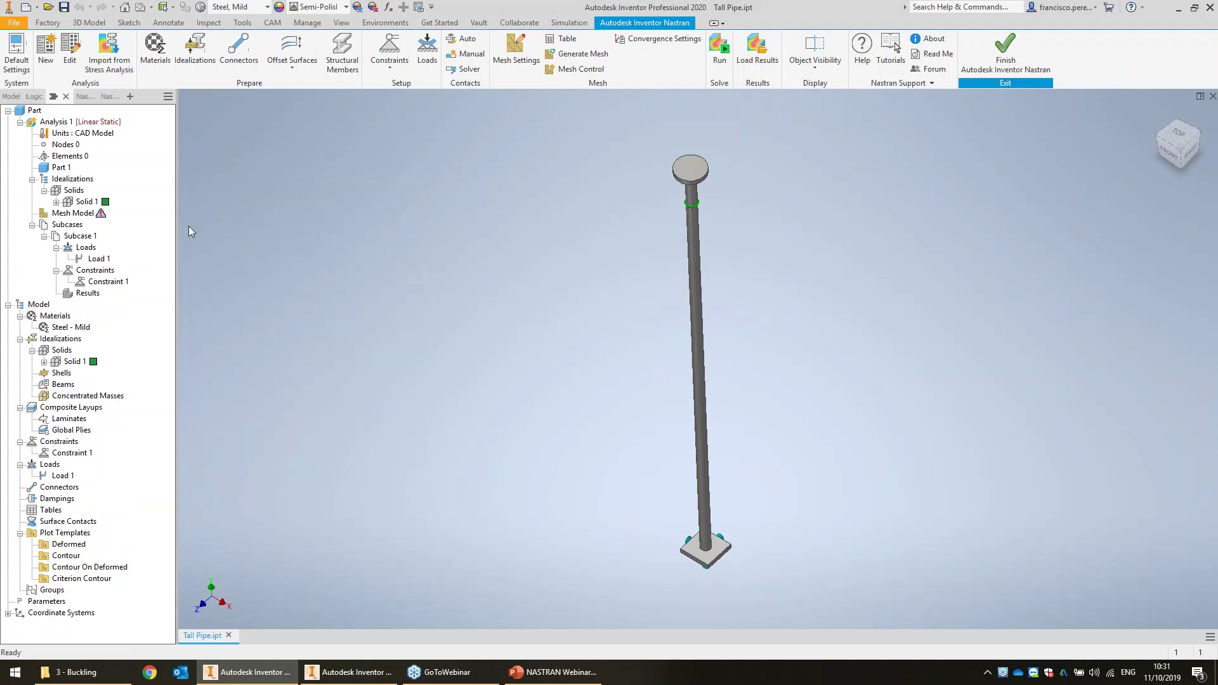
# - Check the material assigned to Solid 1, and generate the pole's mesh with 14.26 mm parabolic elements
pyautogui.click(56, 202)
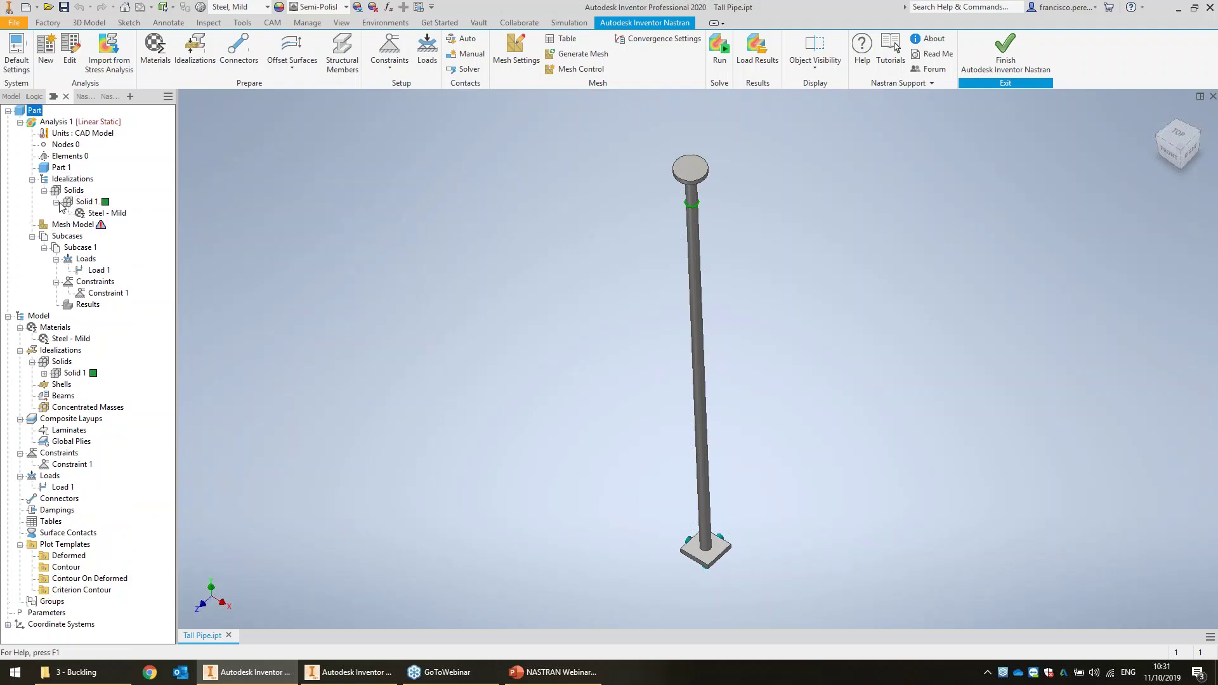
pyautogui.click(103, 213)
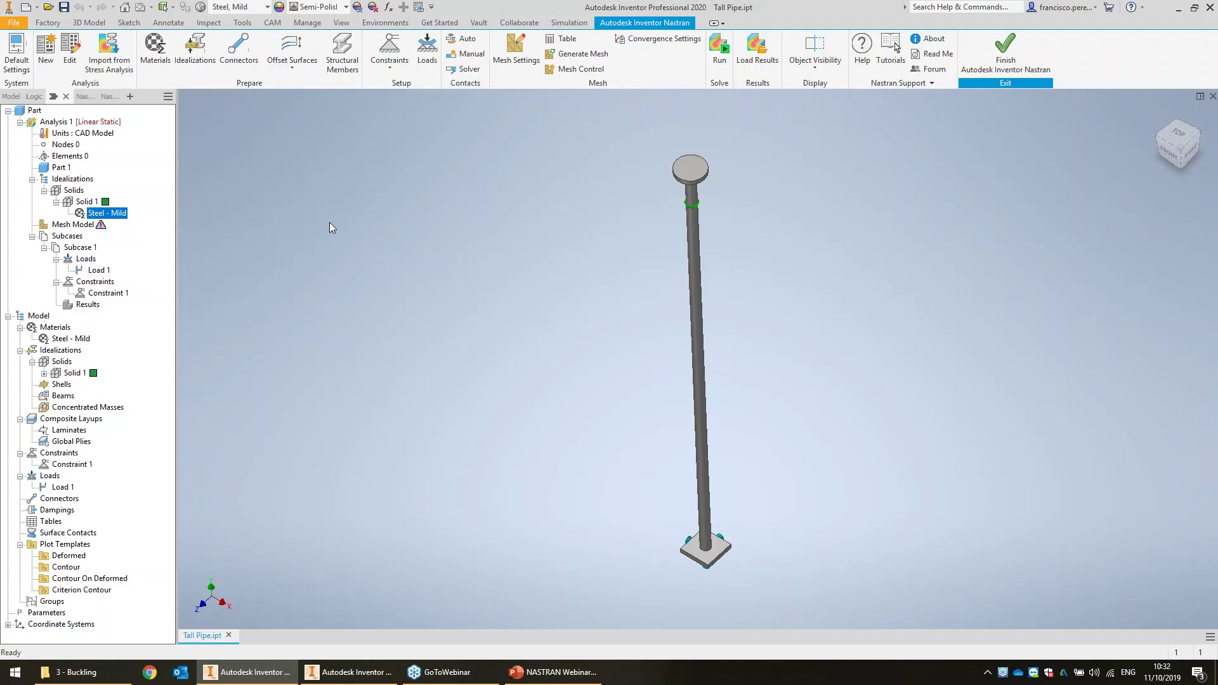
pyautogui.click(507, 70)
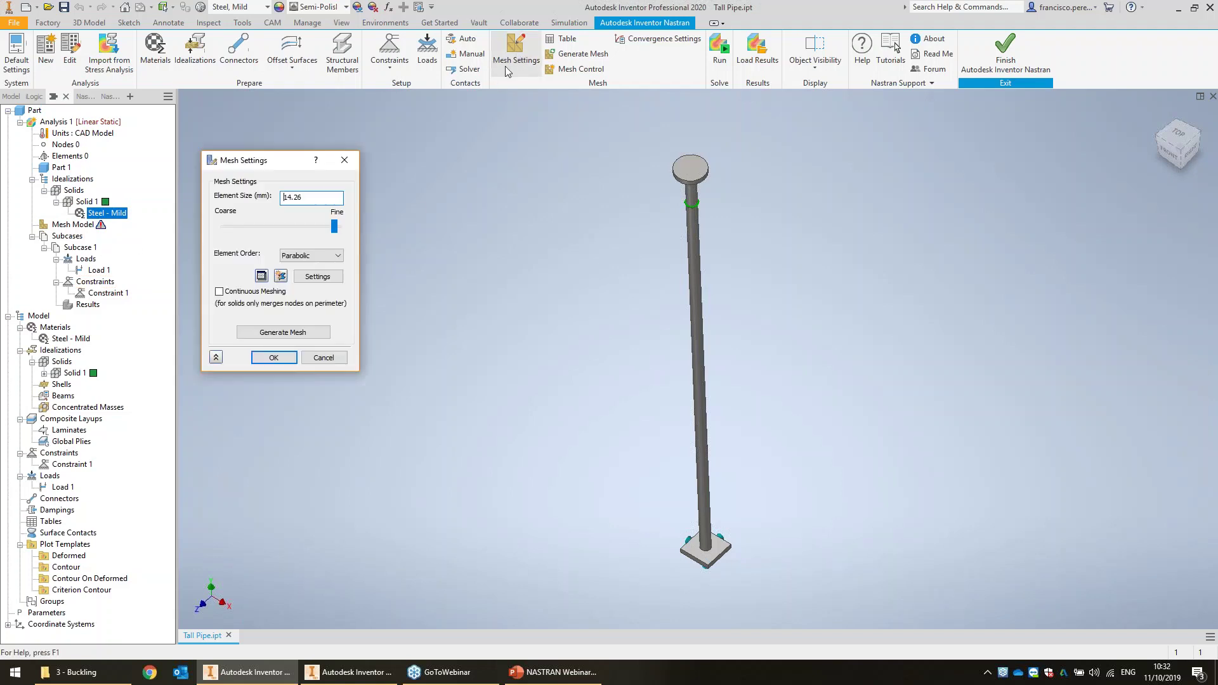
pyautogui.click(283, 332)
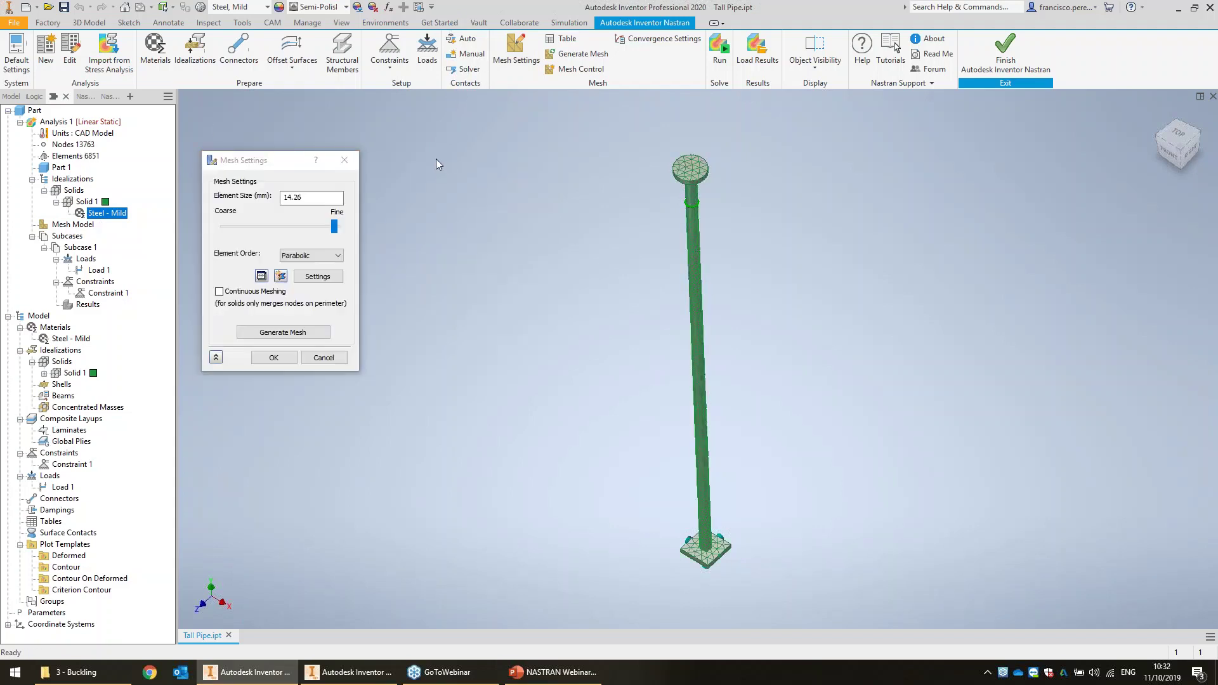
# - Accept the mesh settings, run the linear static analysis, and examine the pole's von Mises stress from several sides
pyautogui.click(273, 357)
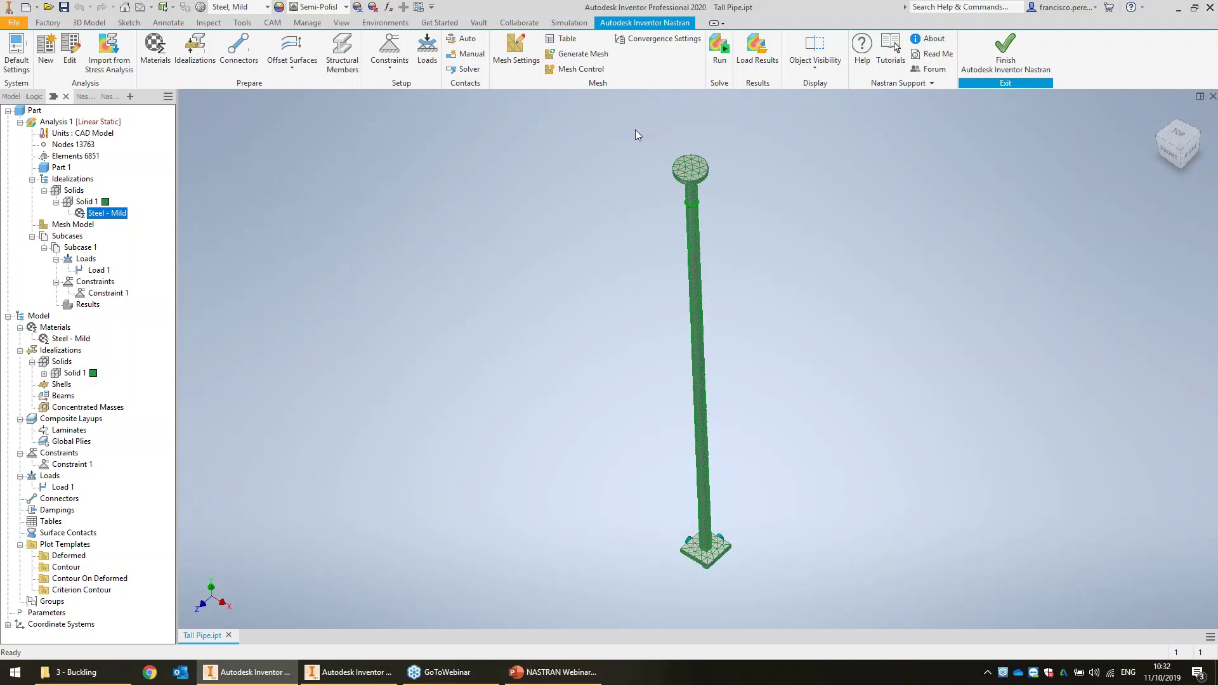
pyautogui.click(720, 48)
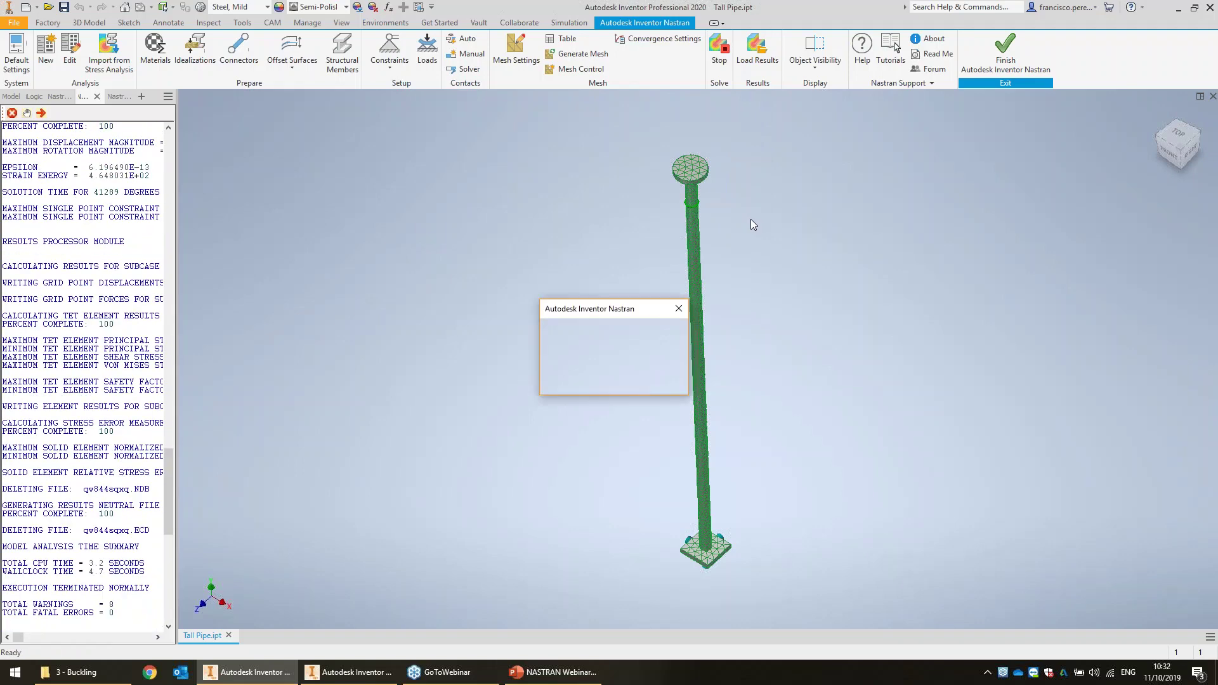
pyautogui.press('Return')
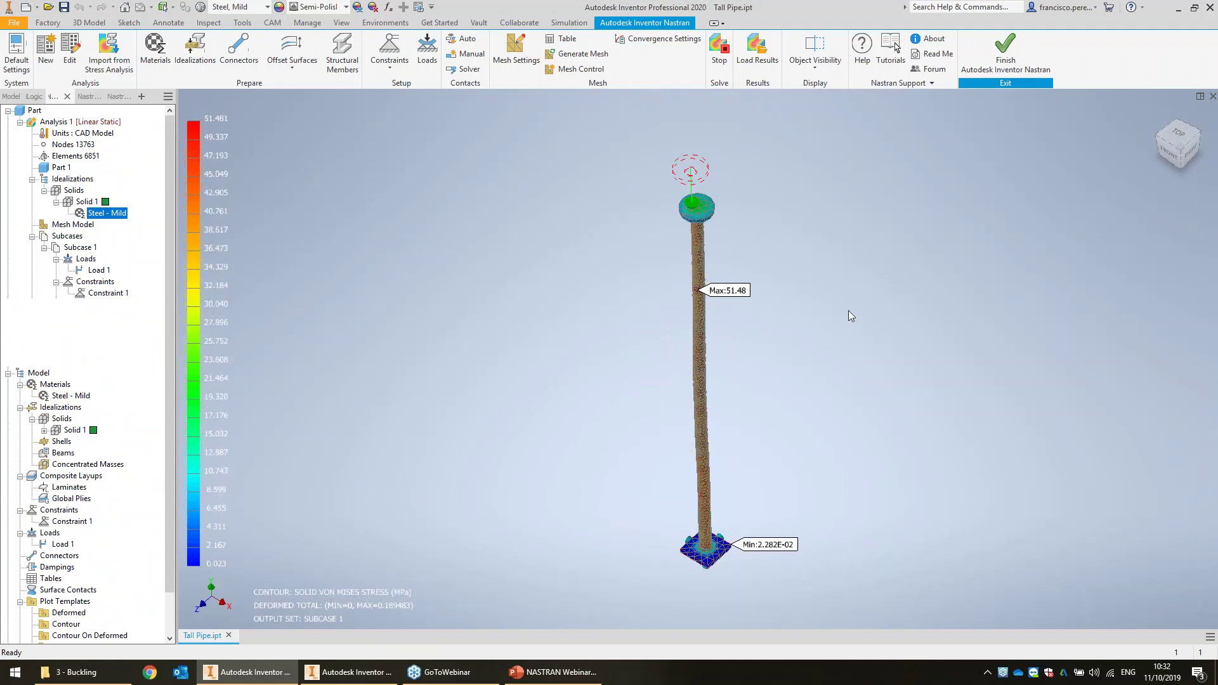
pyautogui.moveTo(1184, 163); pyautogui.dragTo(1178, 143)
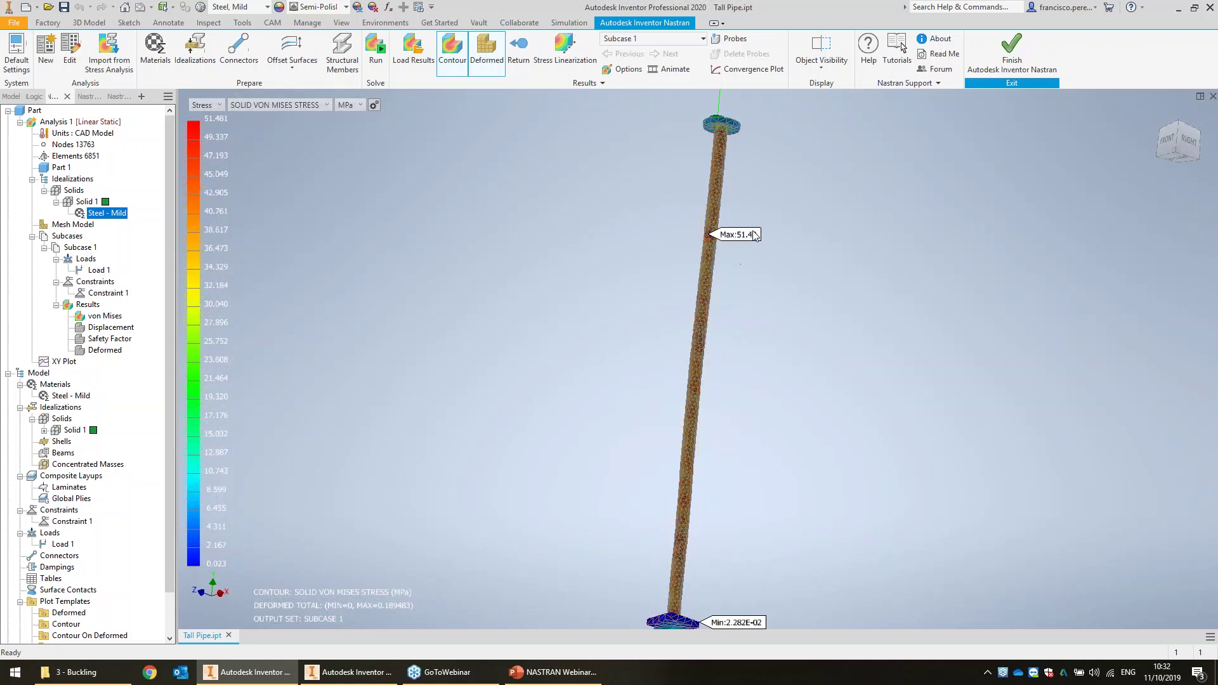
pyautogui.keyDown('shift'); pyautogui.moveTo(749, 237); pyautogui.dragTo(690, 273, button='middle'); pyautogui.keyUp('shift')
pyautogui.moveTo(817, 278)
pyautogui.mouseDown(button='middle')
pyautogui.moveTo(800, 239)
pyautogui.moveTo(808, 264)
pyautogui.mouseUp(button='middle')
pyautogui.scroll(1, 808, 264)
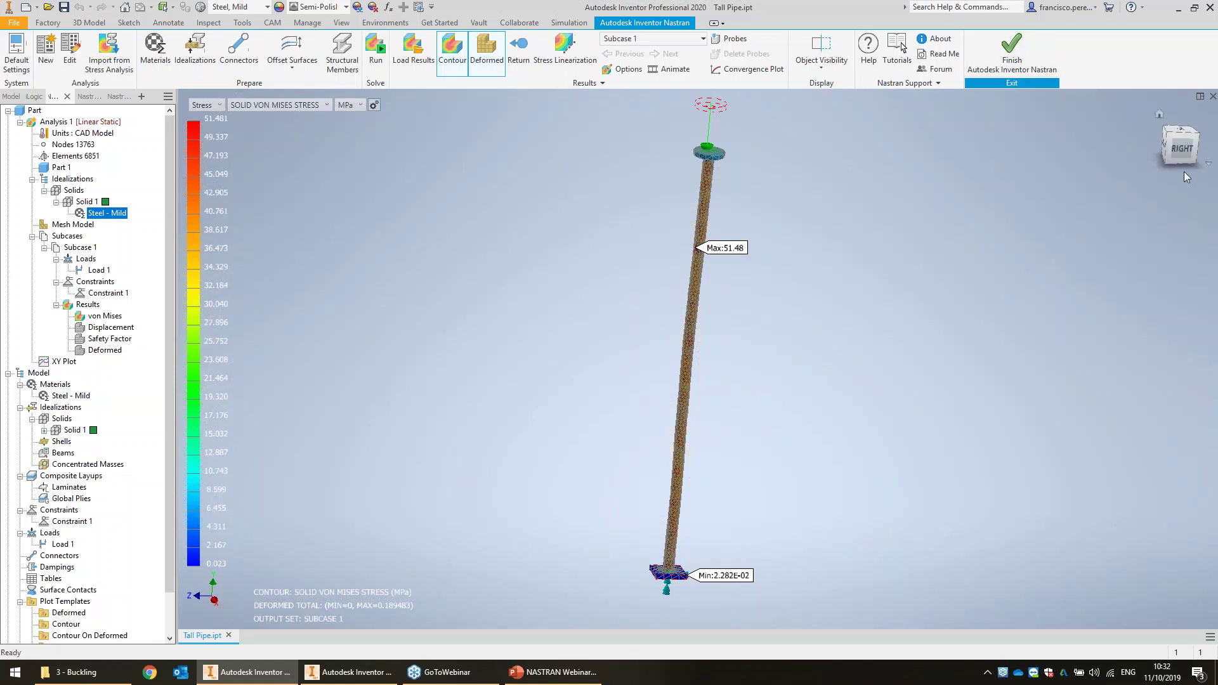
pyautogui.moveTo(1184, 155)
pyautogui.mouseDown()
pyautogui.moveTo(1071, 147)
pyautogui.moveTo(1135, 141)
pyautogui.mouseUp()
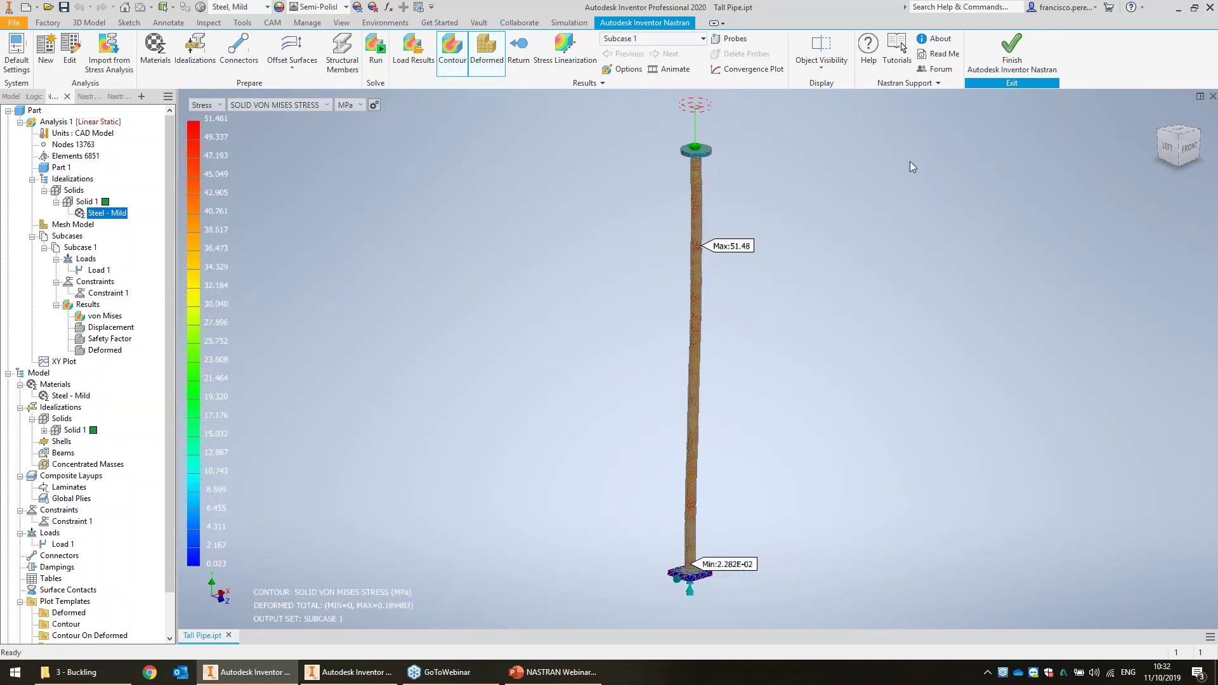
# - Change the type of Analysis 1 to Linear Buckling and solve it
pyautogui.rightClick(68, 122)
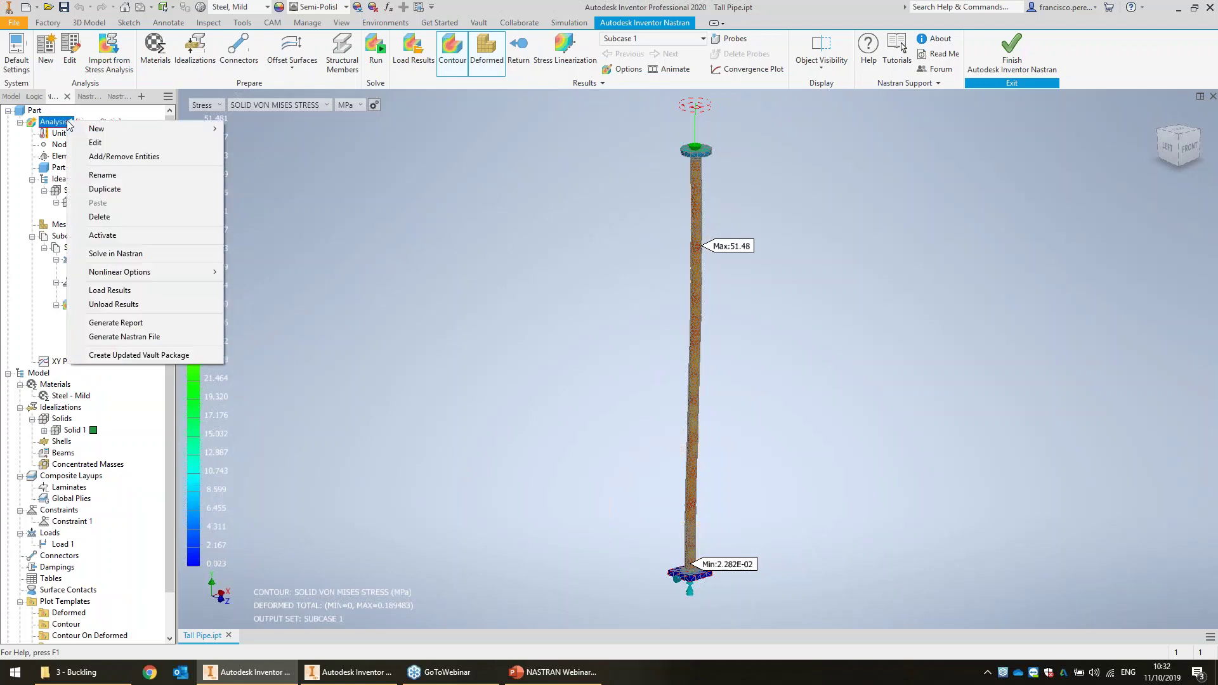
pyautogui.click(95, 143)
pyautogui.click(157, 139)
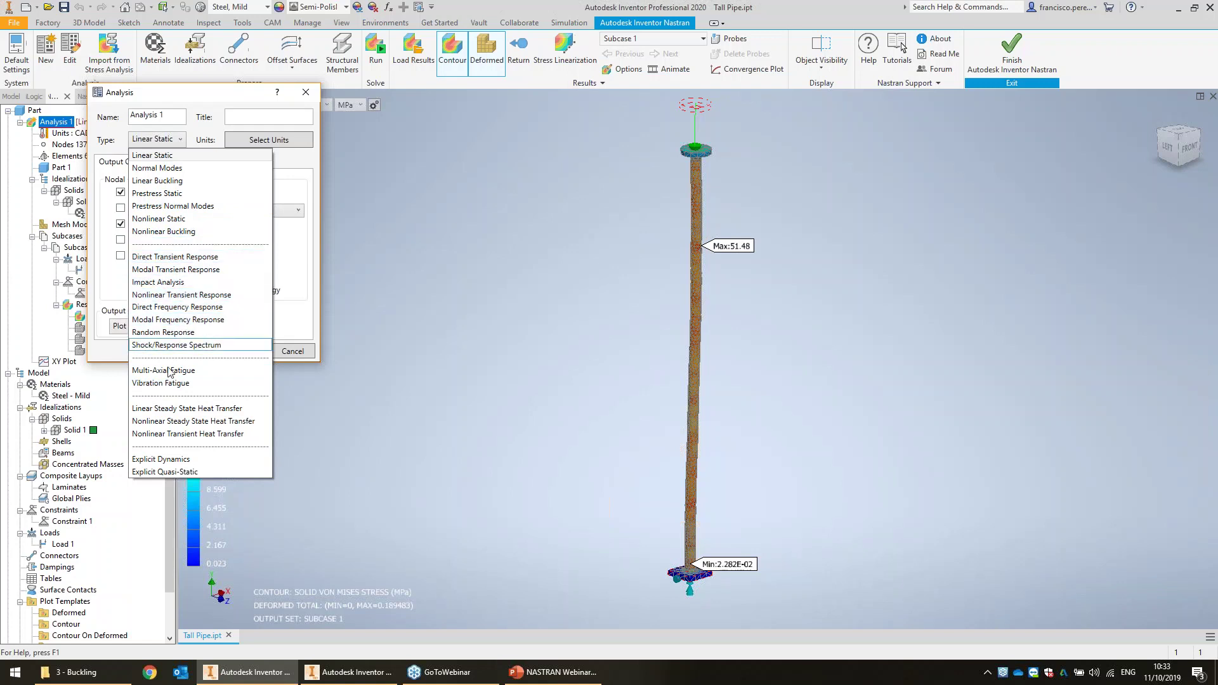
pyautogui.click(177, 182)
pyautogui.click(254, 351)
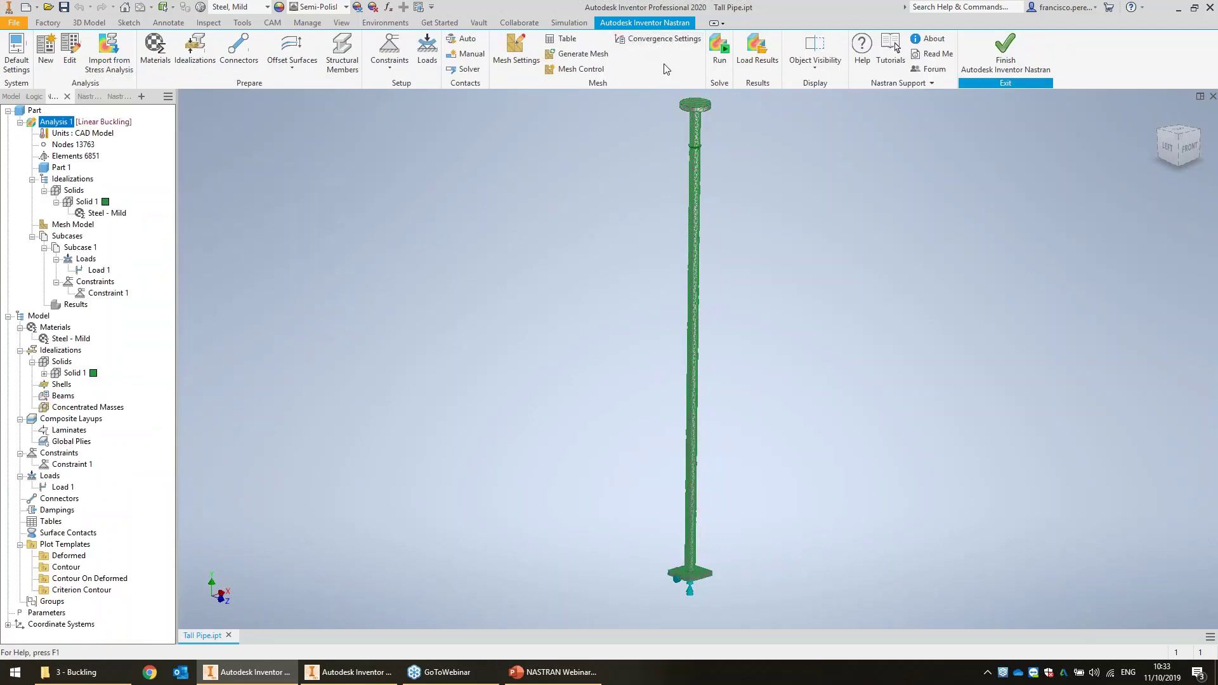
pyautogui.click(719, 56)
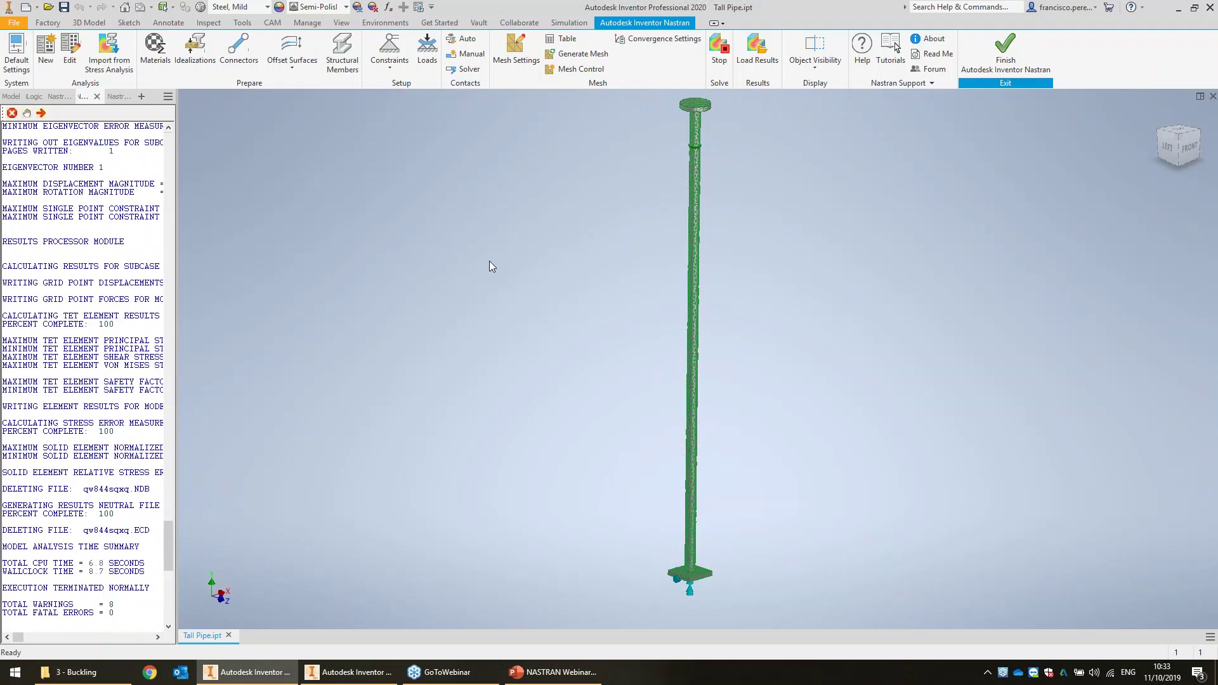
pyautogui.click(656, 381)
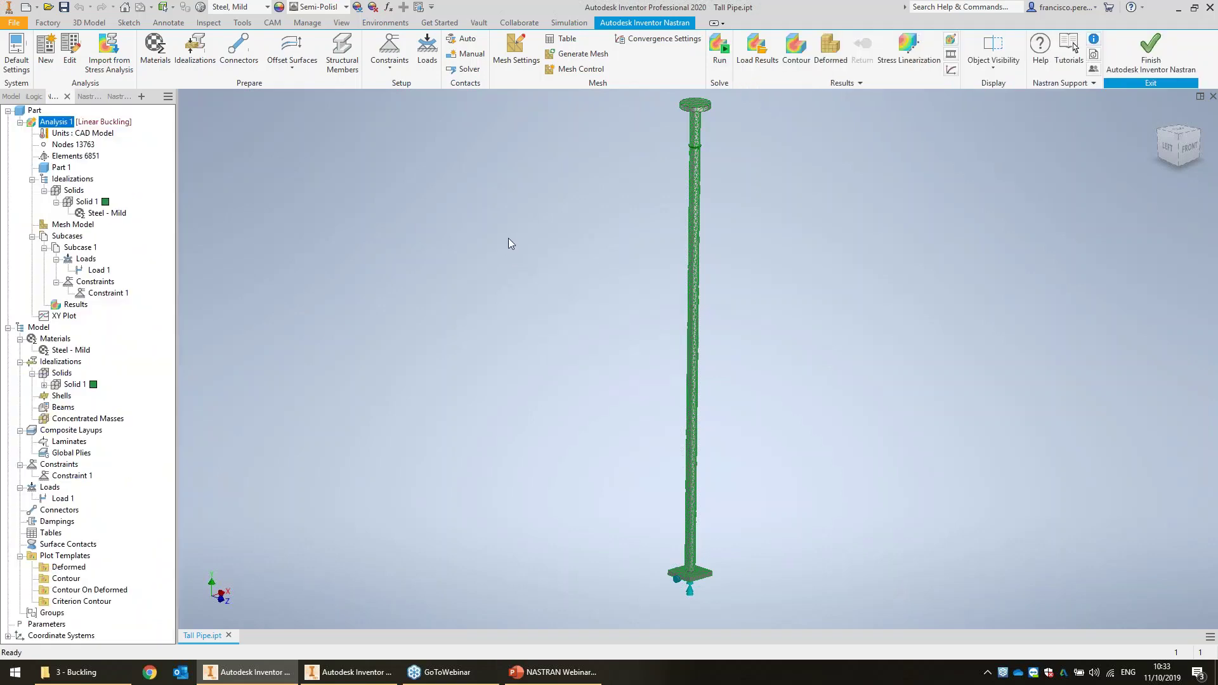
# - Display the buckling results and examine the mode 1 stress contour and eigenvalue along the pole
pyautogui.click(76, 304)
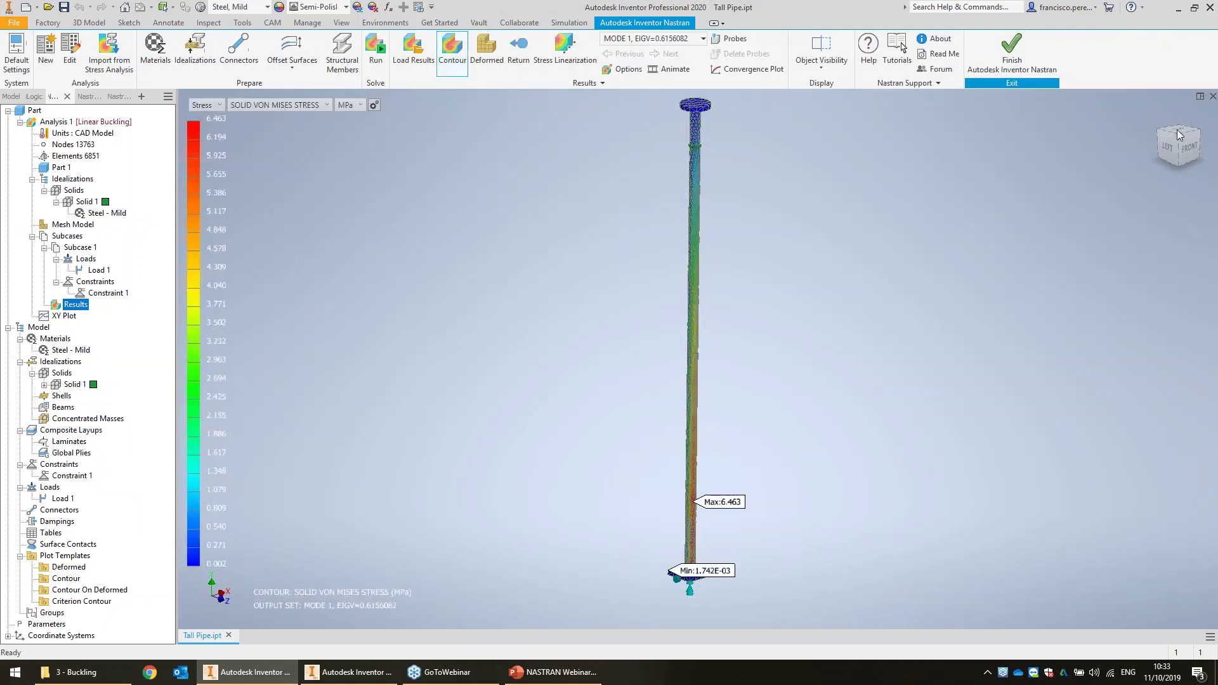
pyautogui.moveTo(1178, 134); pyautogui.dragTo(1162, 132)
pyautogui.keyDown('shift'); pyautogui.moveTo(838, 438); pyautogui.dragTo(795, 444, button='middle'); pyautogui.keyUp('shift')
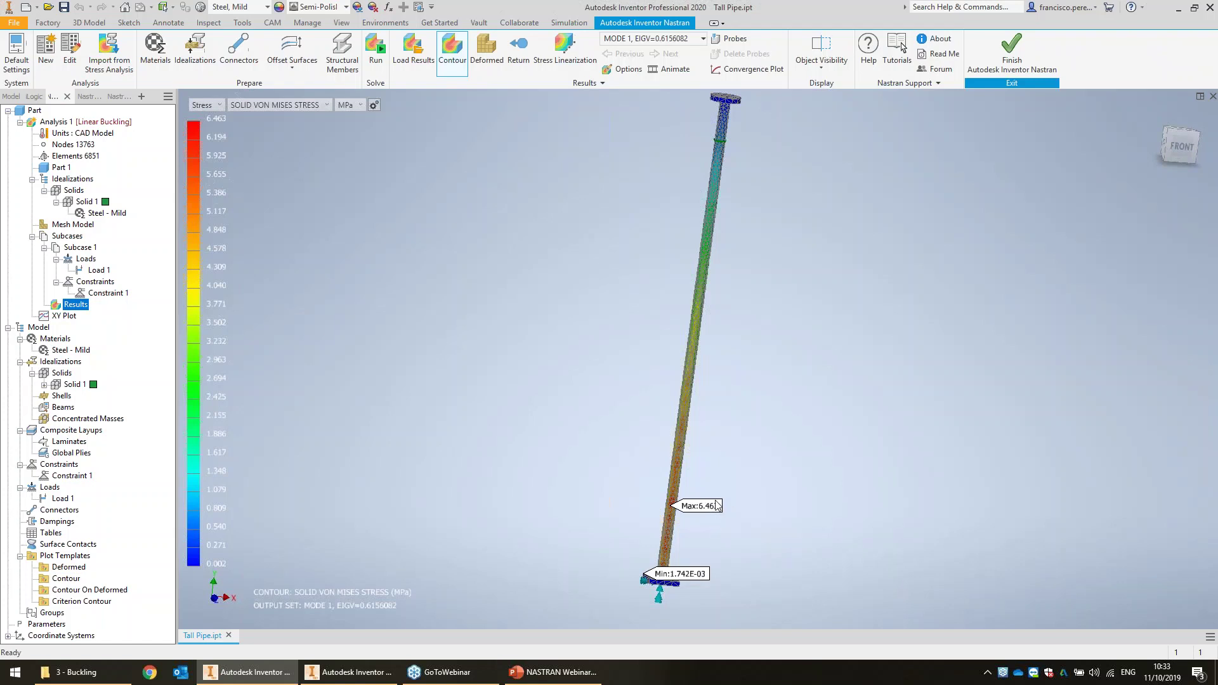
pyautogui.keyDown('shift'); pyautogui.moveTo(730, 504); pyautogui.dragTo(682, 495, button='middle'); pyautogui.keyUp('shift')
pyautogui.scroll(3, 688, 512)
pyautogui.moveTo(696, 624); pyautogui.dragTo(704, 497, button='middle')
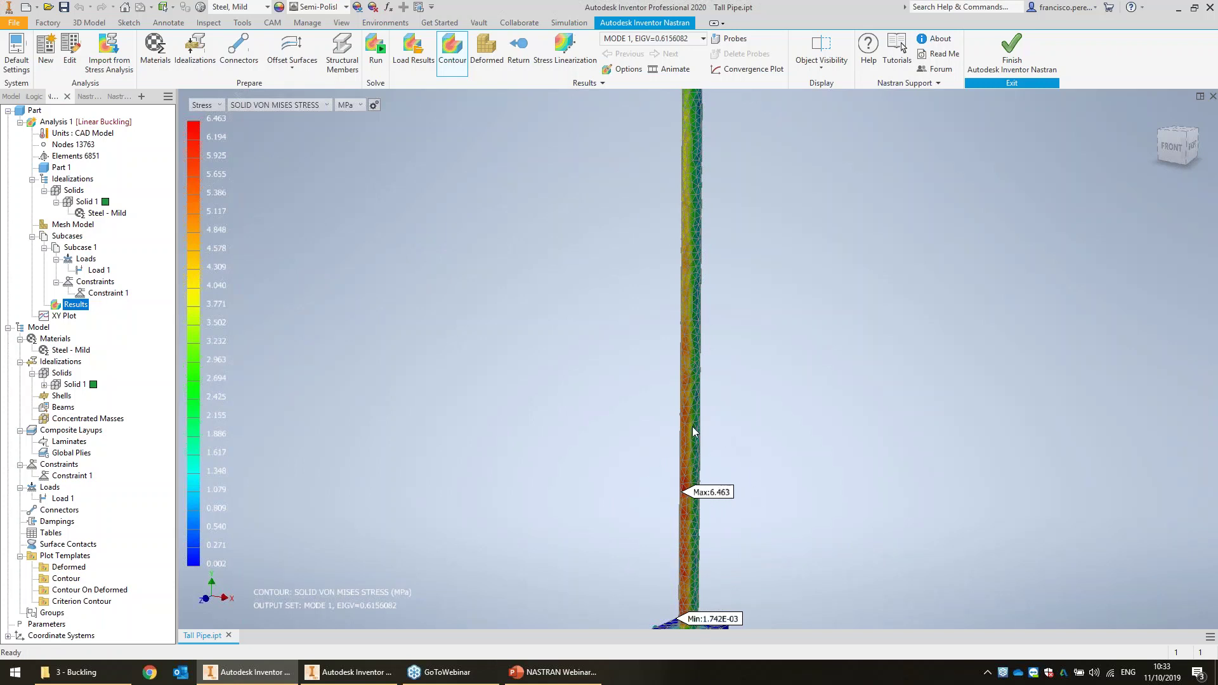
pyautogui.scroll(-5, 761, 475)
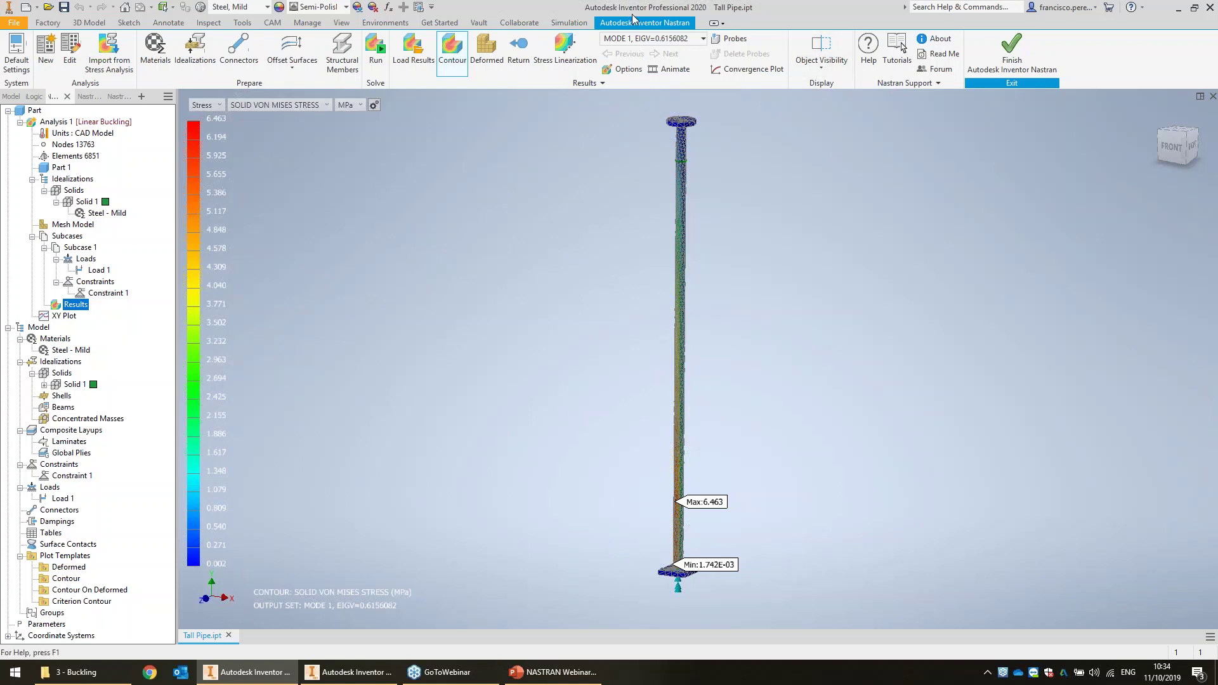
# - Set the Fy component of Load 1 on the pole to -1 N
pyautogui.rightClick(99, 271)
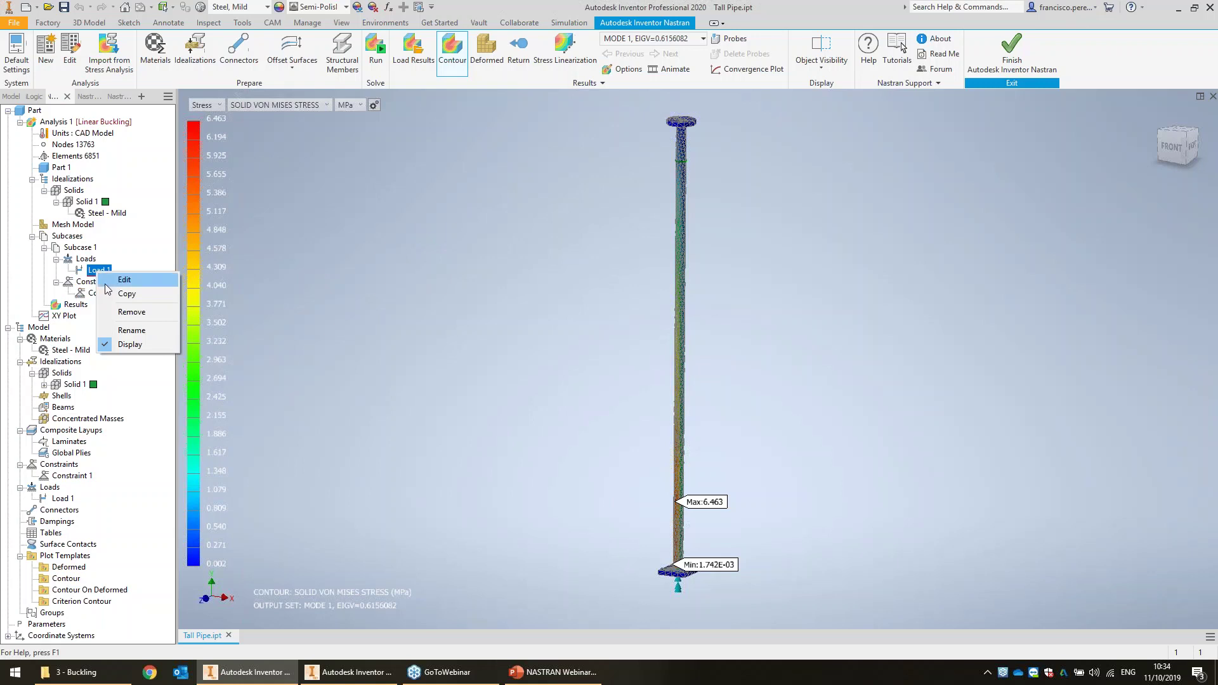
pyautogui.click(306, 267)
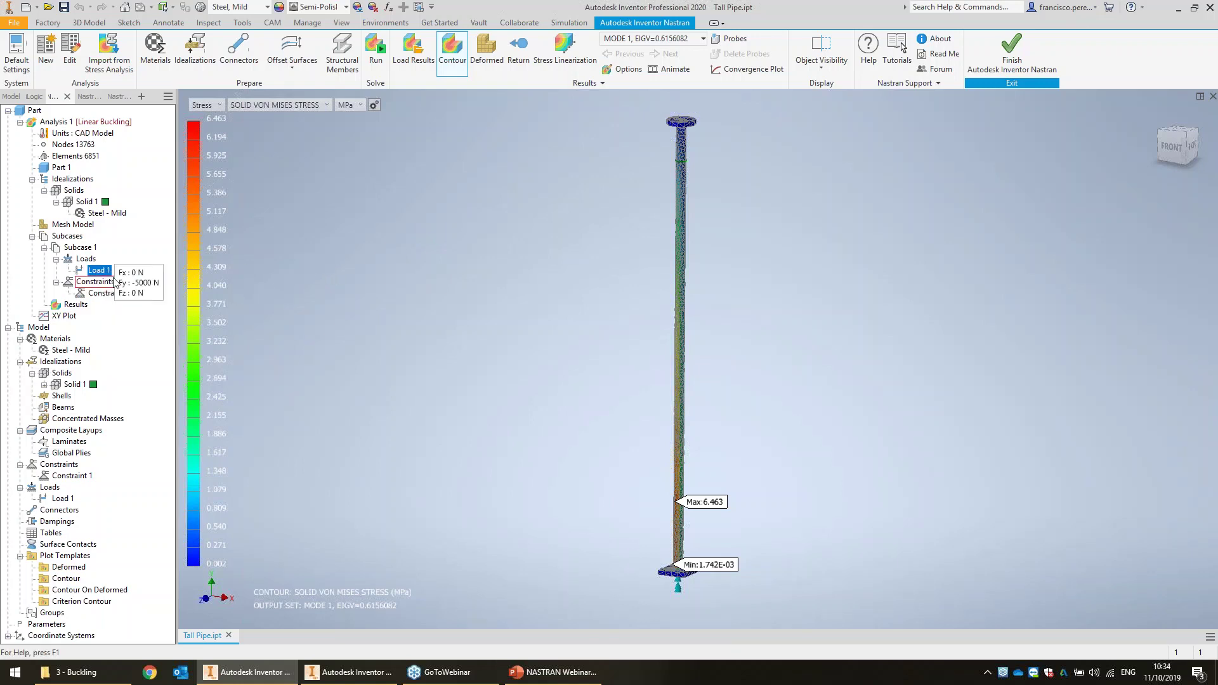
pyautogui.rightClick(110, 271)
pyautogui.click(136, 280)
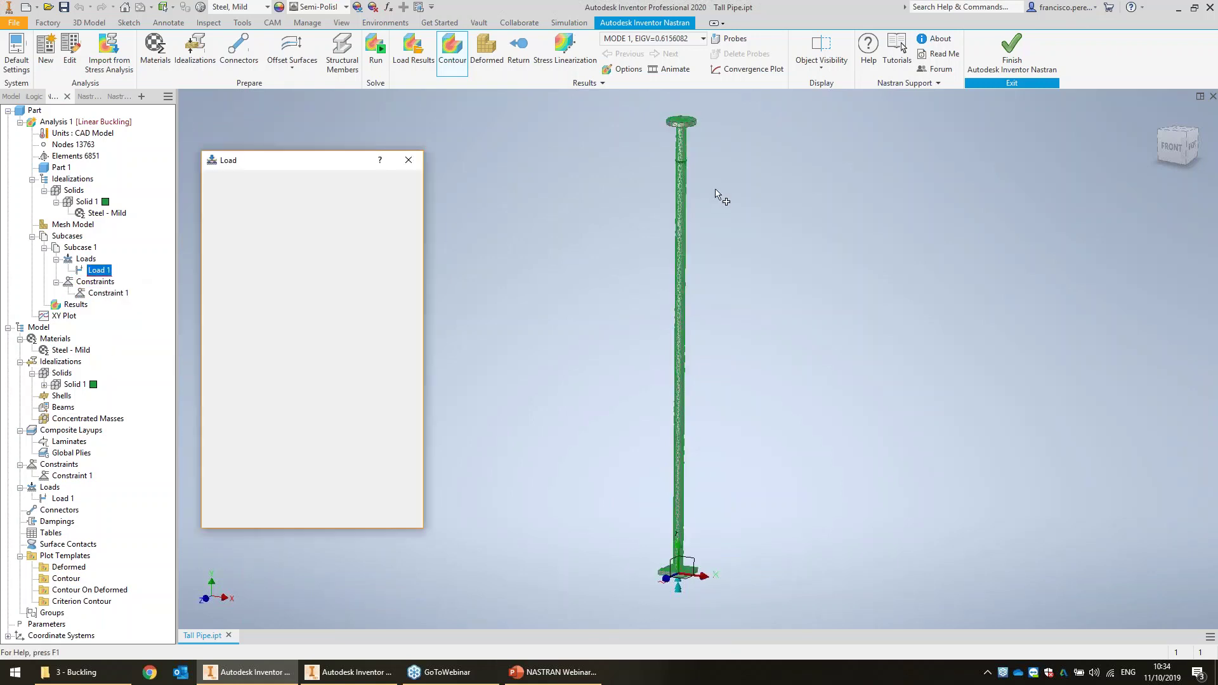
pyautogui.doubleClick(372, 302)
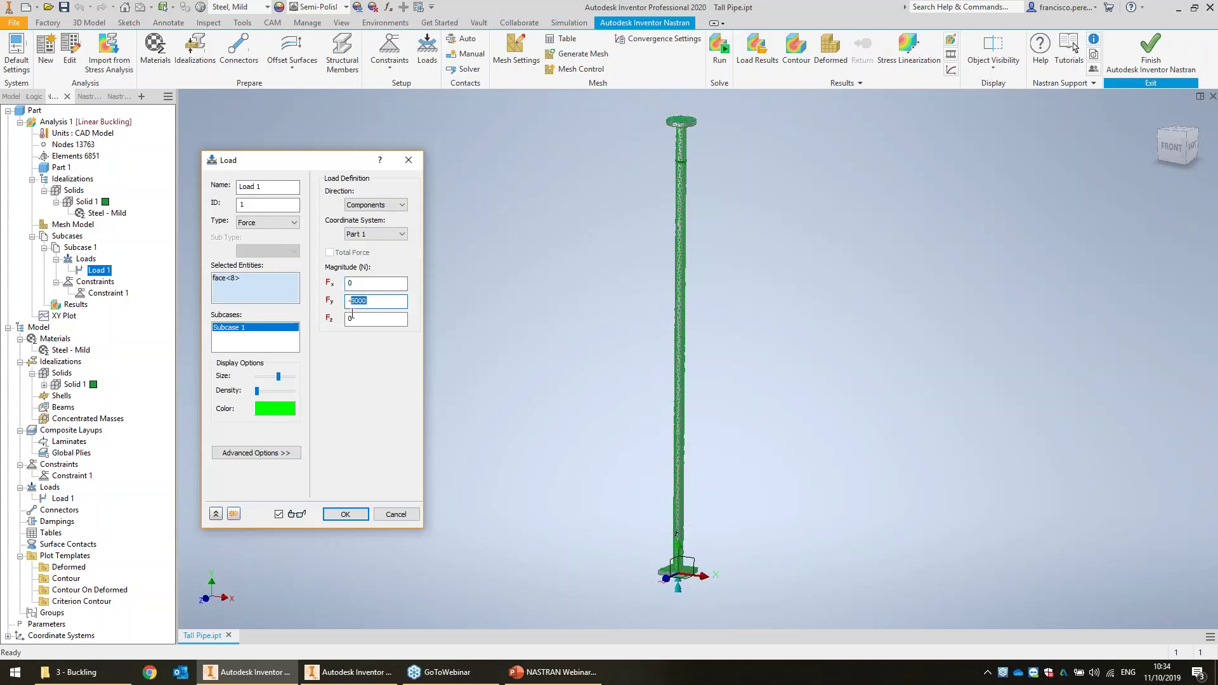
pyautogui.write('1')
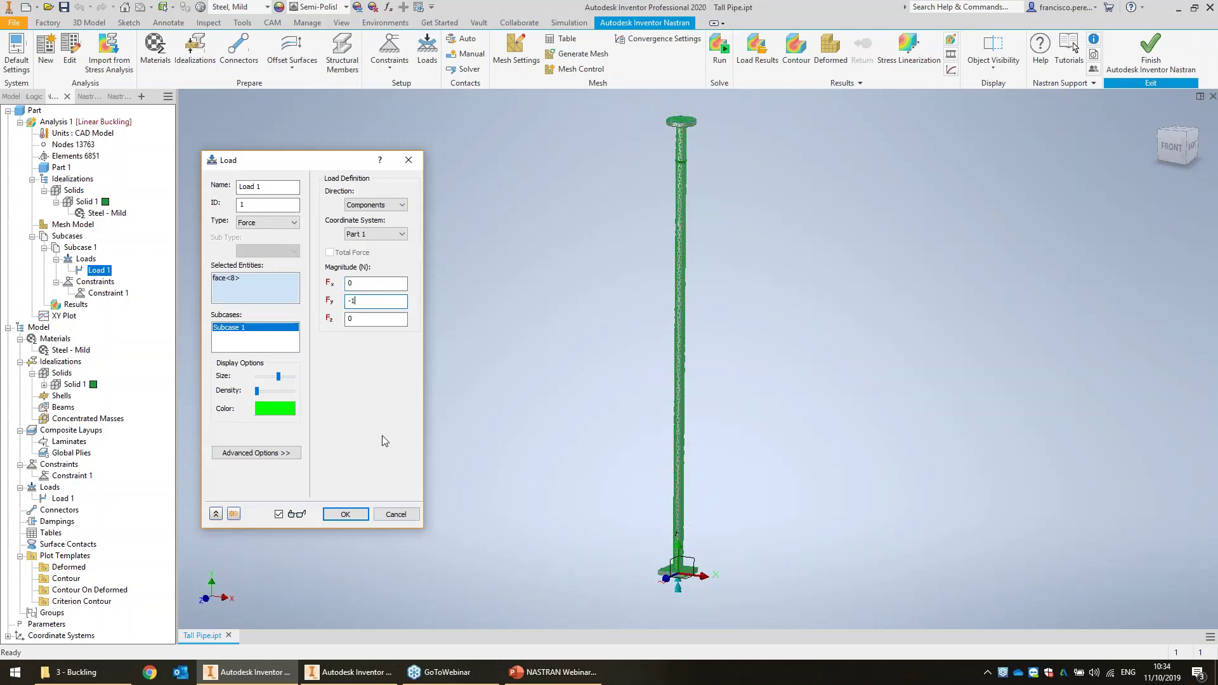
pyautogui.click(346, 515)
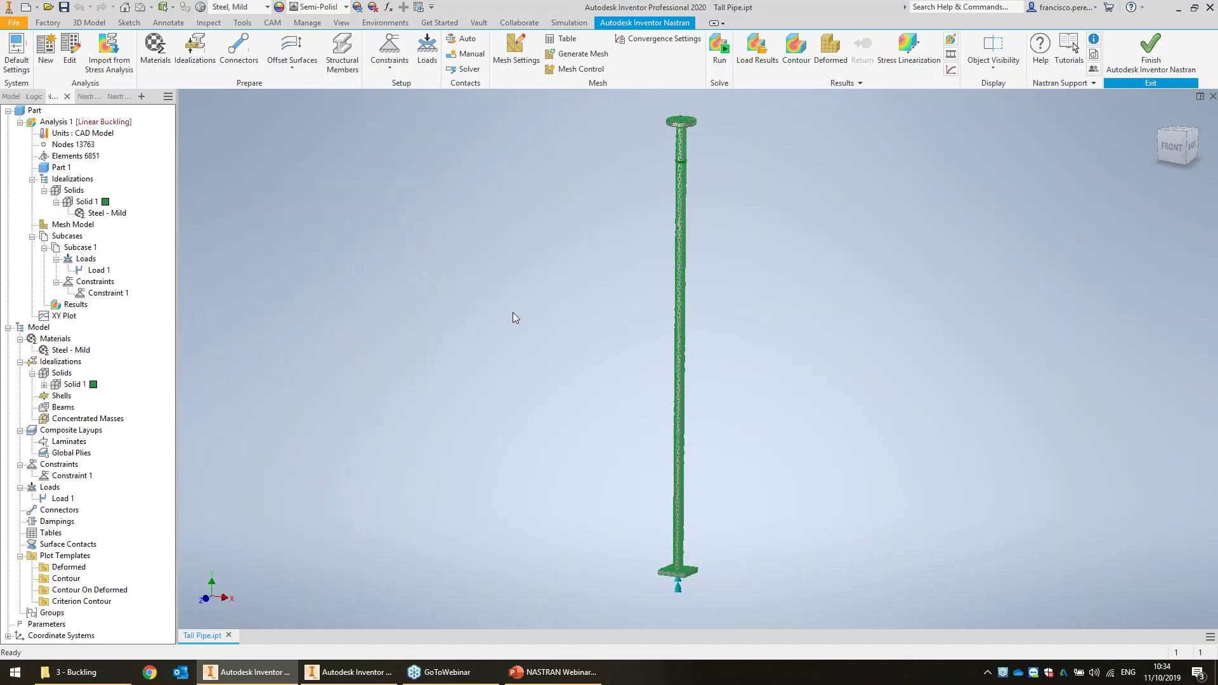
# - Solve the buckling analysis again, and check the mode 1 contour and eigenvalue for the unit load
pyautogui.click(719, 51)
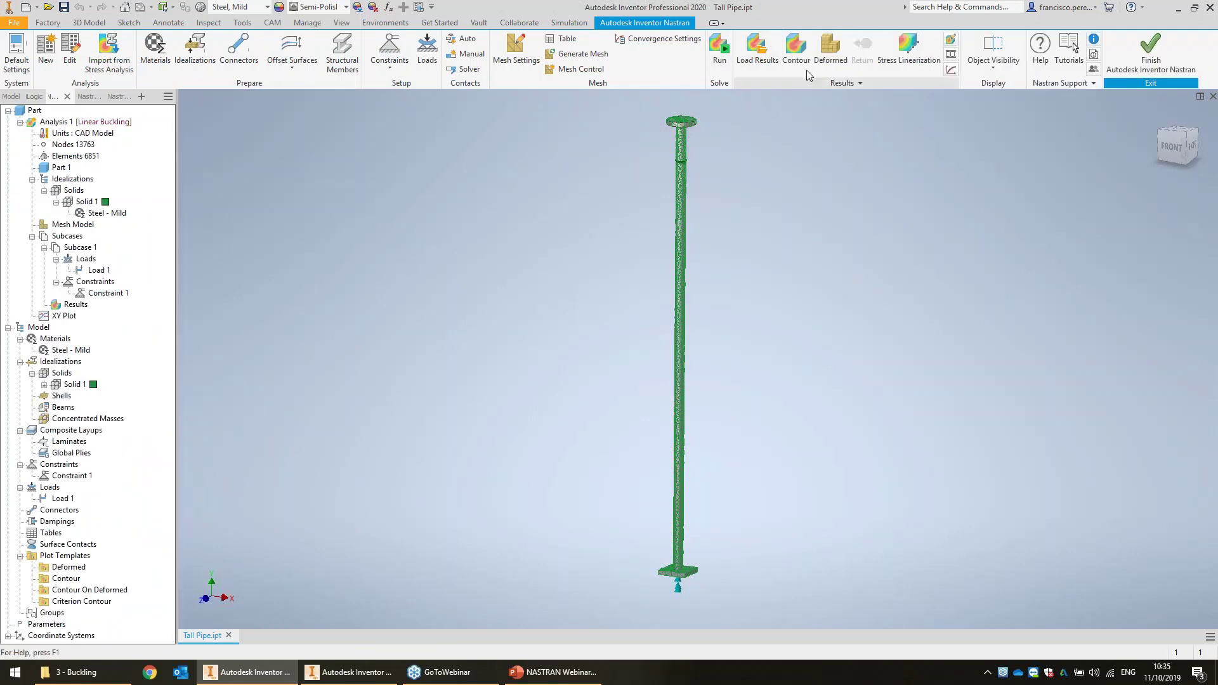
pyautogui.click(796, 51)
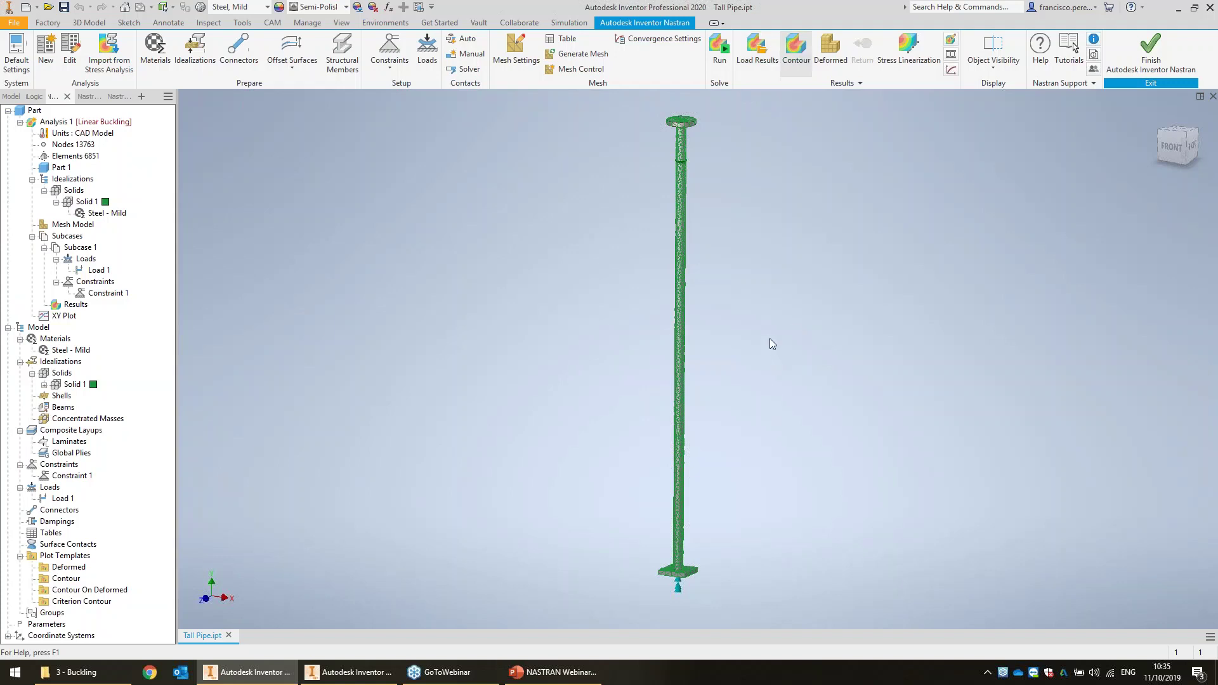
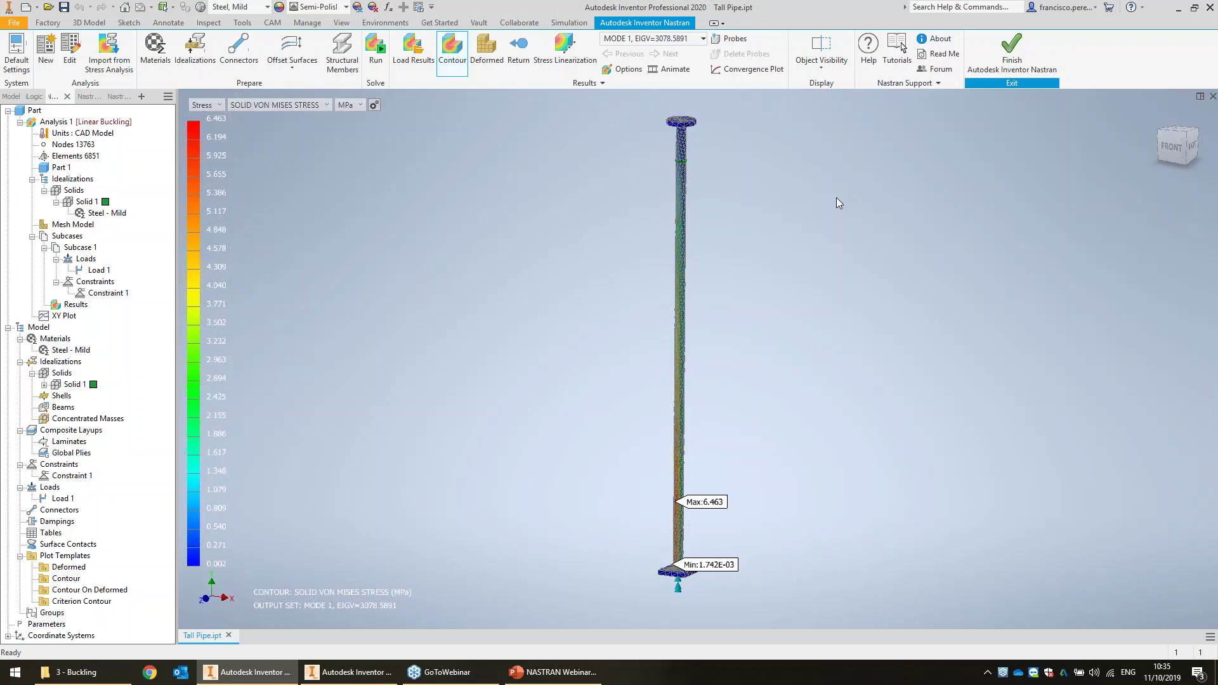
pyautogui.click(519, 48)
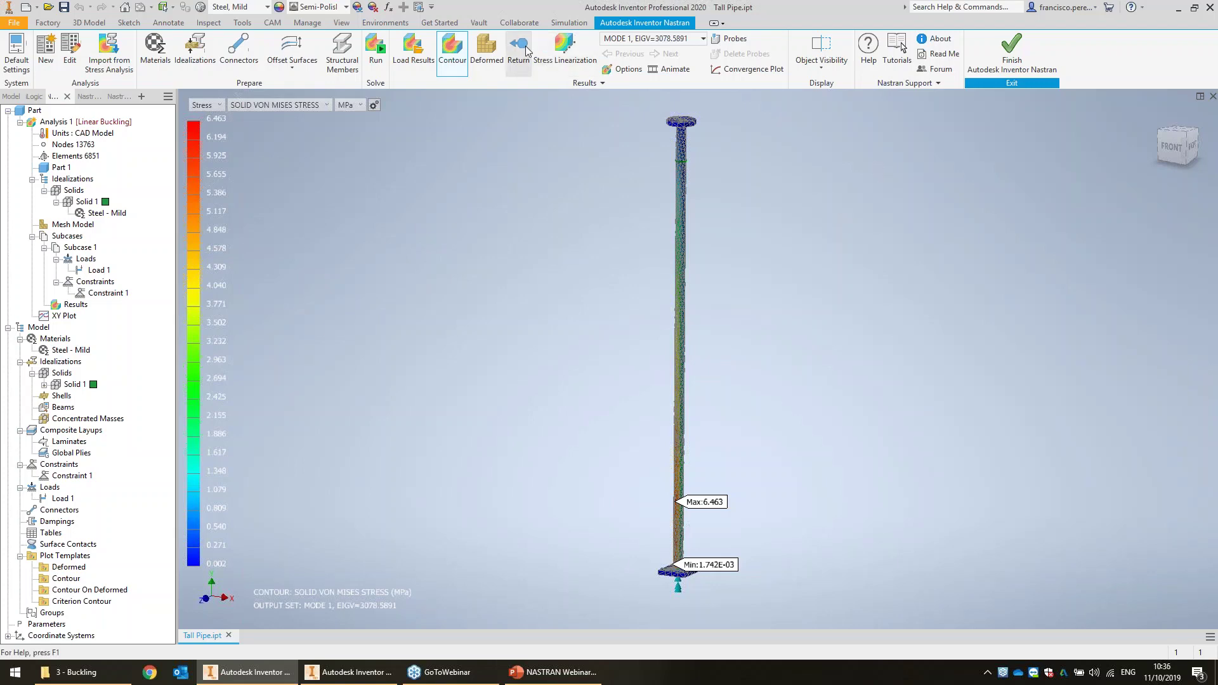
# - Finish the Nastran environment and close the Tall Pipe part
pyautogui.click(1149, 52)
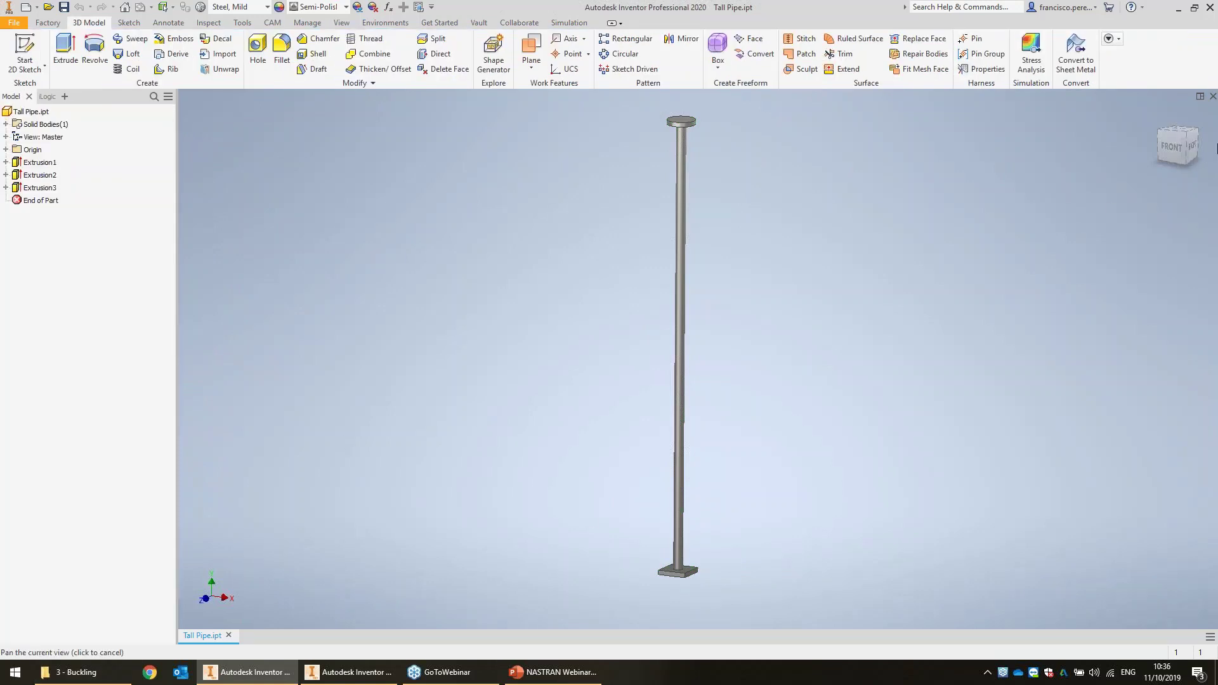
pyautogui.click(1213, 96)
pyautogui.click(563, 366)
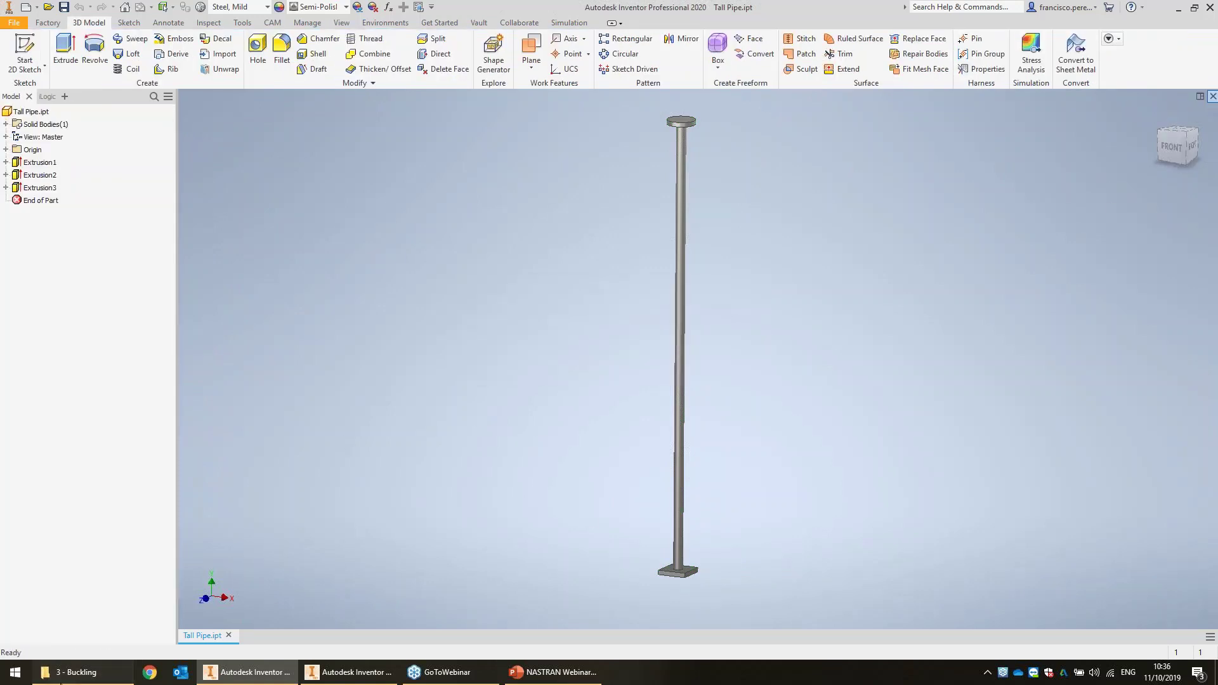
# - Open the Exhaust.ipt part from the 4 - Thermal project folder
pyautogui.click(83, 673)
pyautogui.hotkey('alt', 'Left')
pyautogui.doubleClick(793, 360)
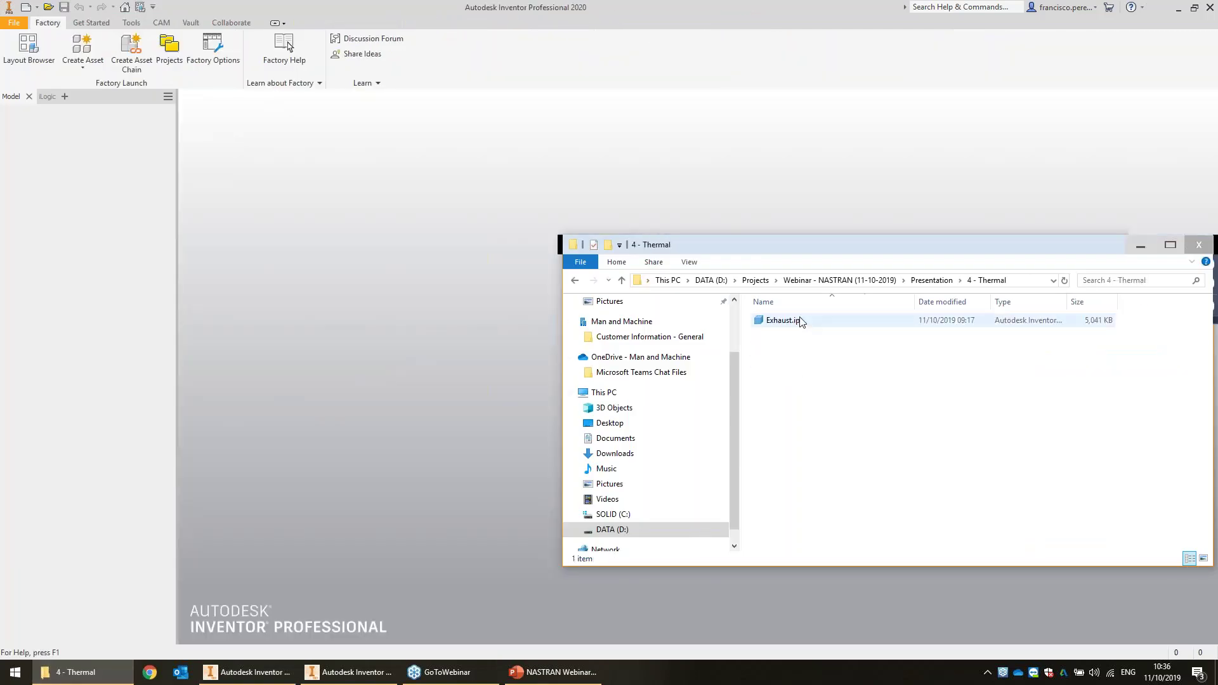
pyautogui.doubleClick(793, 321)
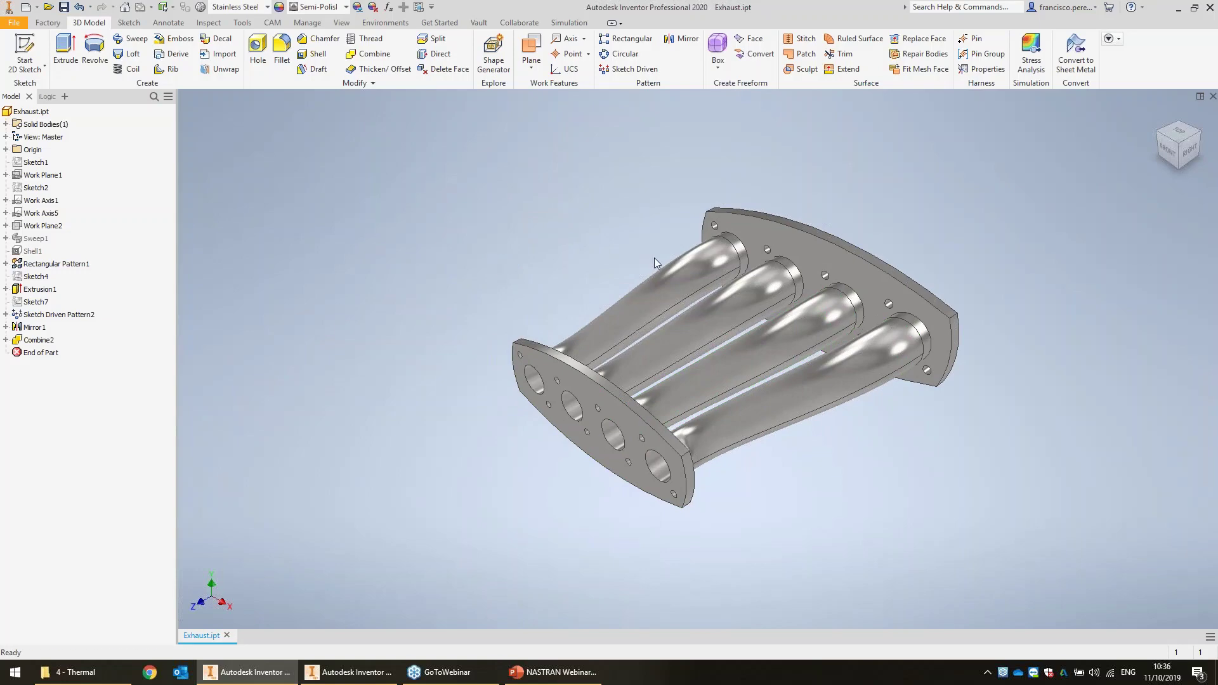
# - Examine the exhaust manifold's two end flanges and connecting pipes from several sides, highlighting their faces
pyautogui.keyDown('shift'); pyautogui.moveTo(653, 257); pyautogui.dragTo(946, 190, button='middle'); pyautogui.keyUp('shift')
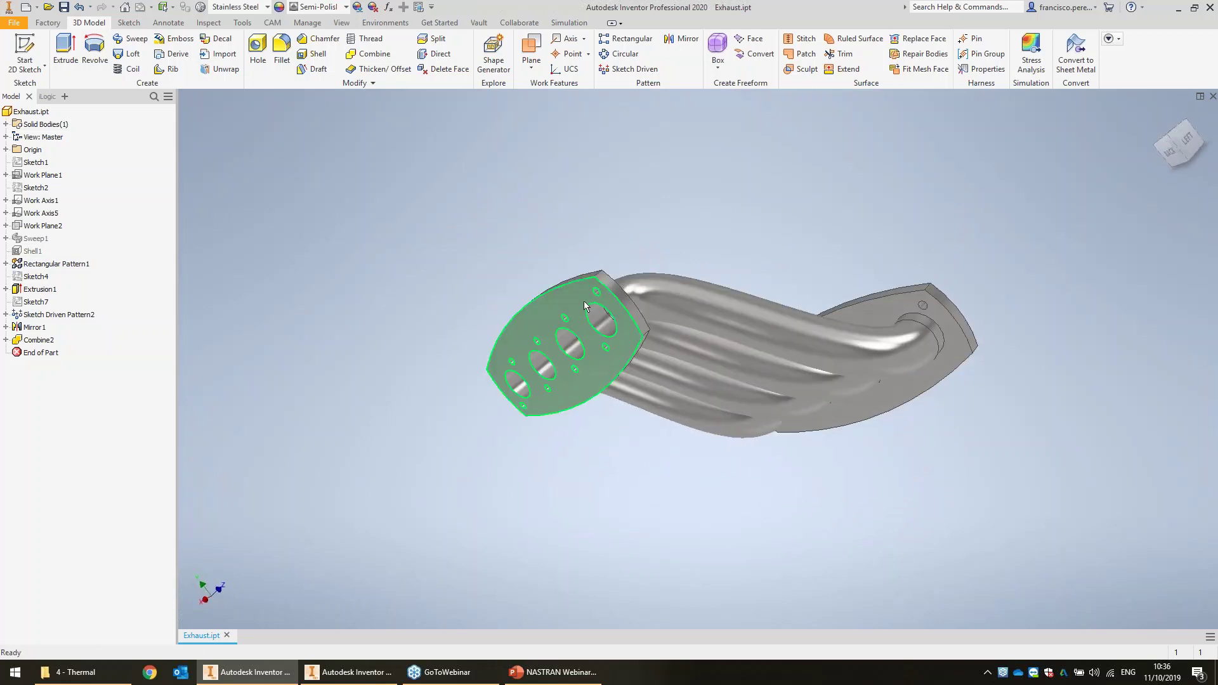
pyautogui.click(540, 318)
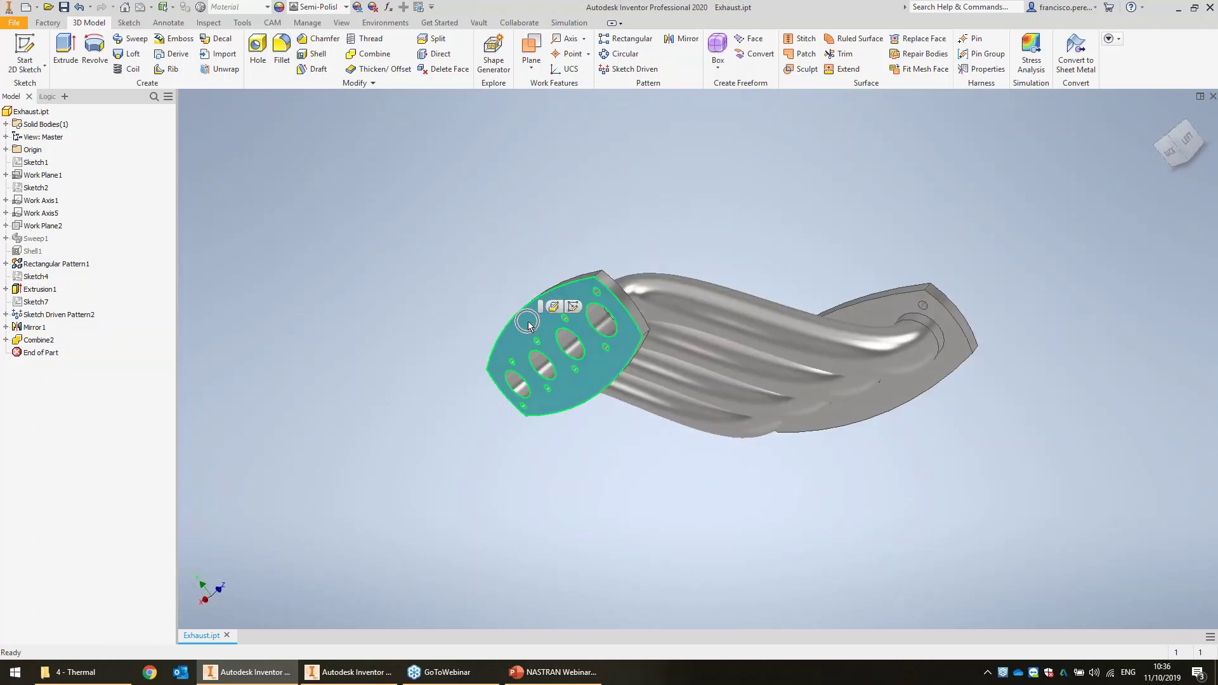
pyautogui.keyDown('shift'); pyautogui.moveTo(643, 193); pyautogui.dragTo(668, 386, button='middle'); pyautogui.keyUp('shift')
pyautogui.click(668, 386)
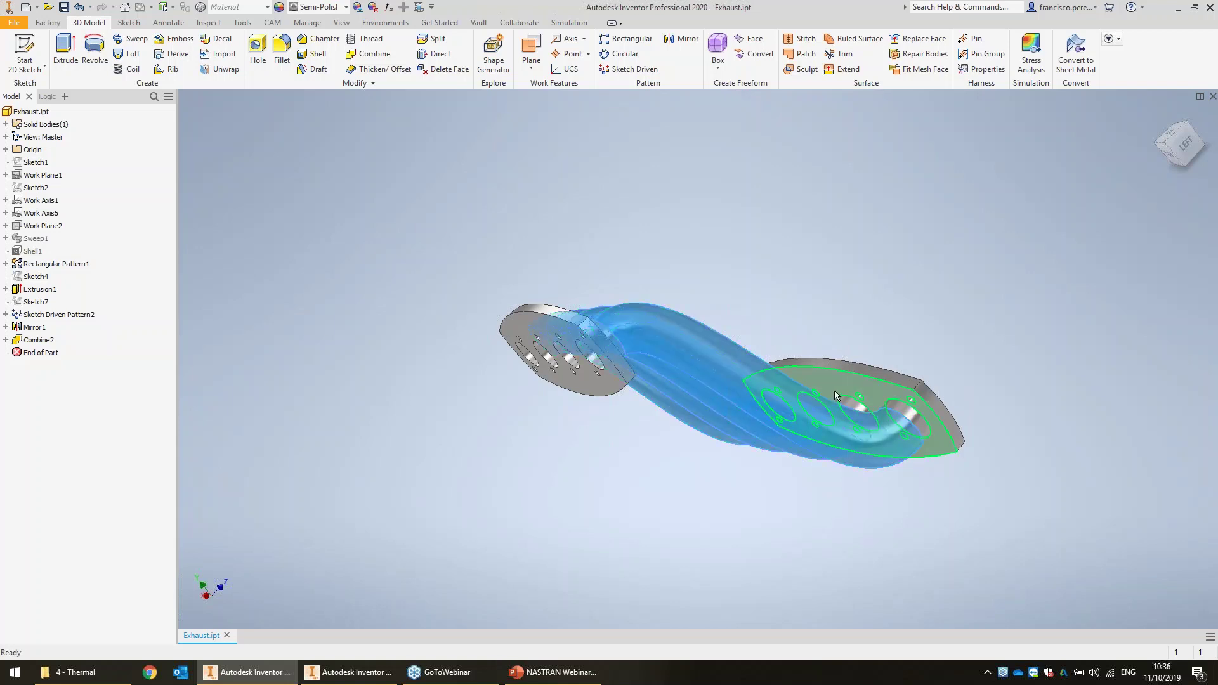
pyautogui.keyDown('ctrl'); pyautogui.click(835, 390); pyautogui.keyUp('ctrl')
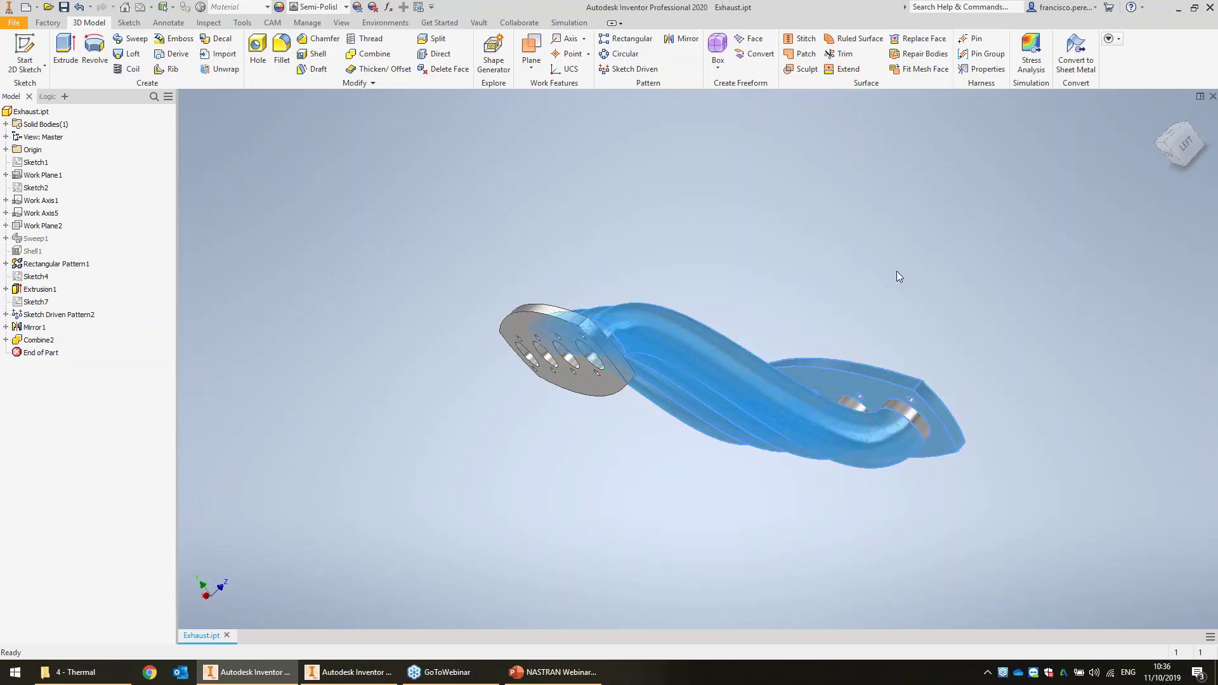
pyautogui.keyDown('shift'); pyautogui.moveTo(897, 275); pyautogui.dragTo(900, 244, button='middle'); pyautogui.keyUp('shift')
pyautogui.click(900, 242)
# - Start the Autodesk Inventor Nastran environment for the Exhaust part
pyautogui.click(372, 24)
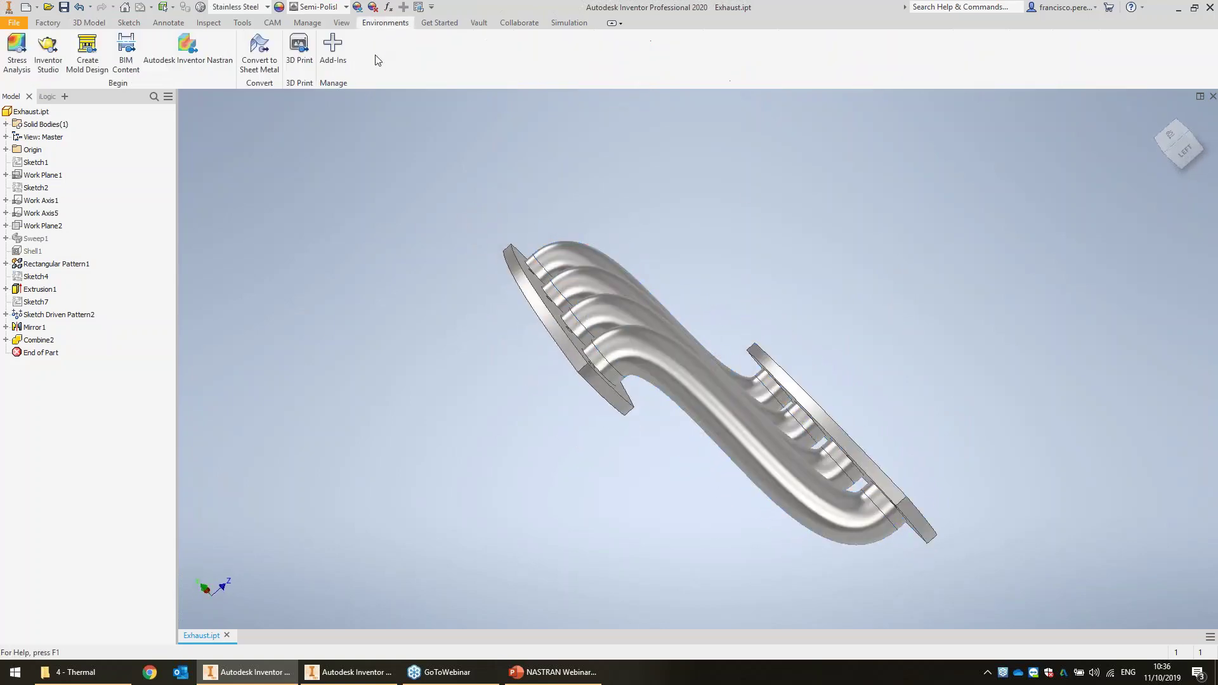
# - Enter the Autodesk Inventor Nastran environment and set the Analysis 1 type to Linear Steady State Heat Transfer
pyautogui.click(180, 64)
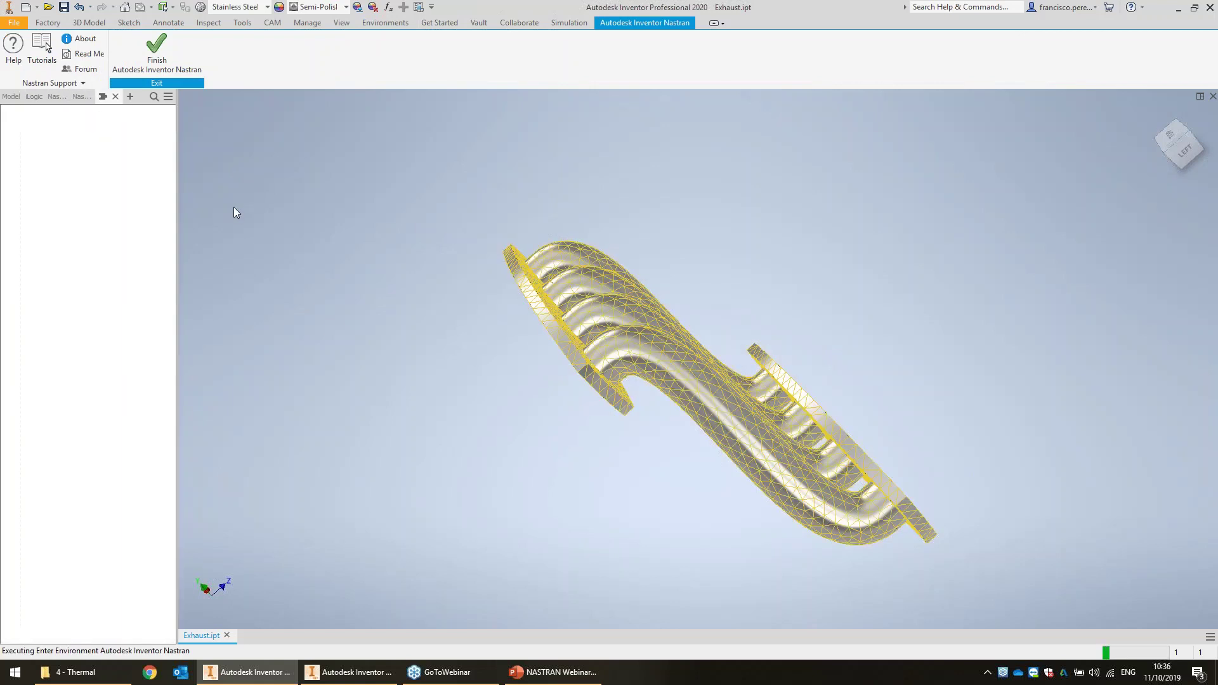
pyautogui.rightClick(61, 126)
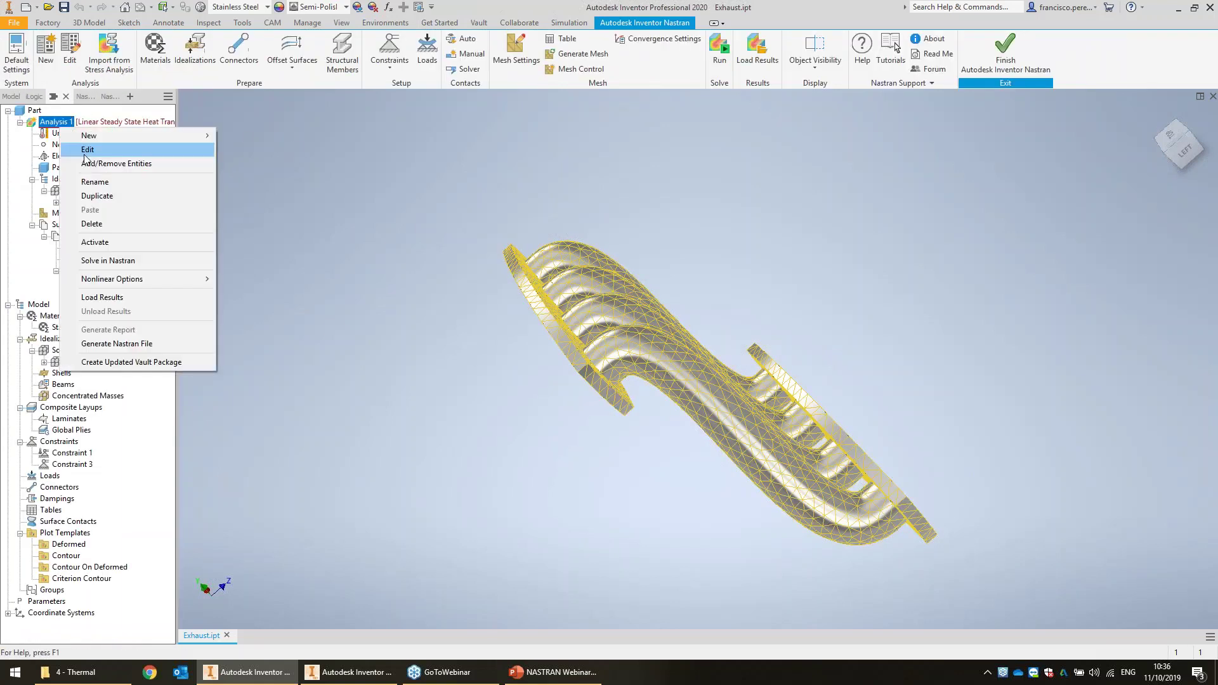
pyautogui.click(86, 151)
pyautogui.click(244, 172)
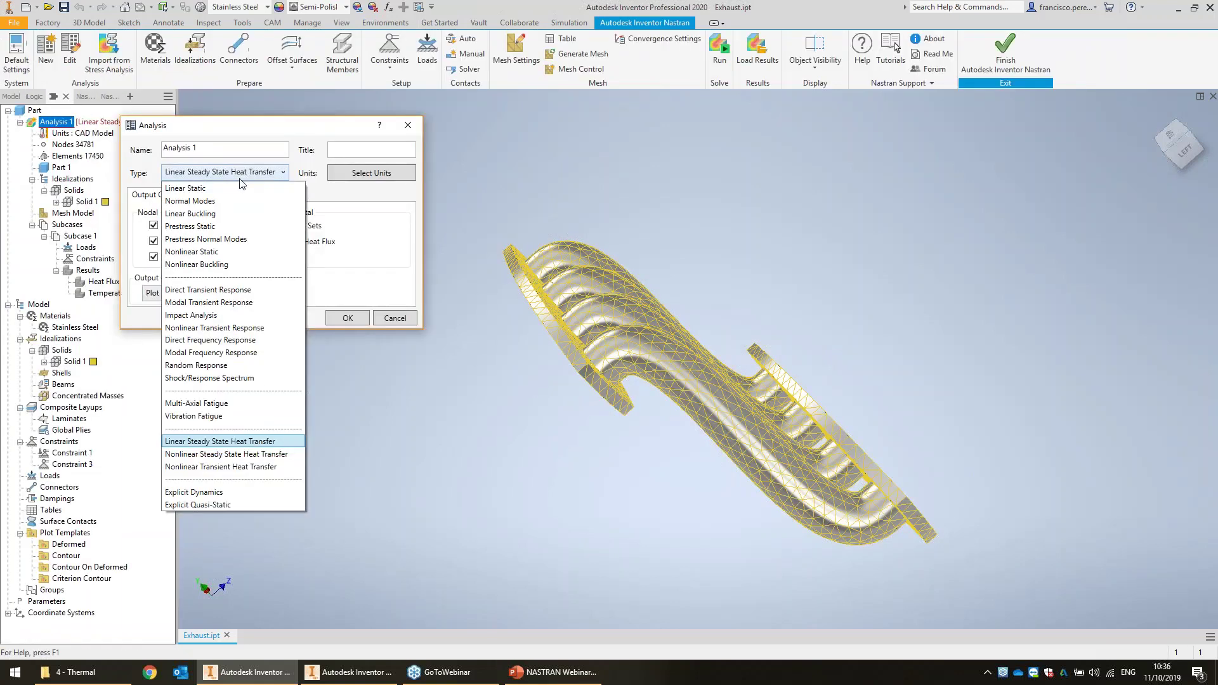
pyautogui.click(241, 442)
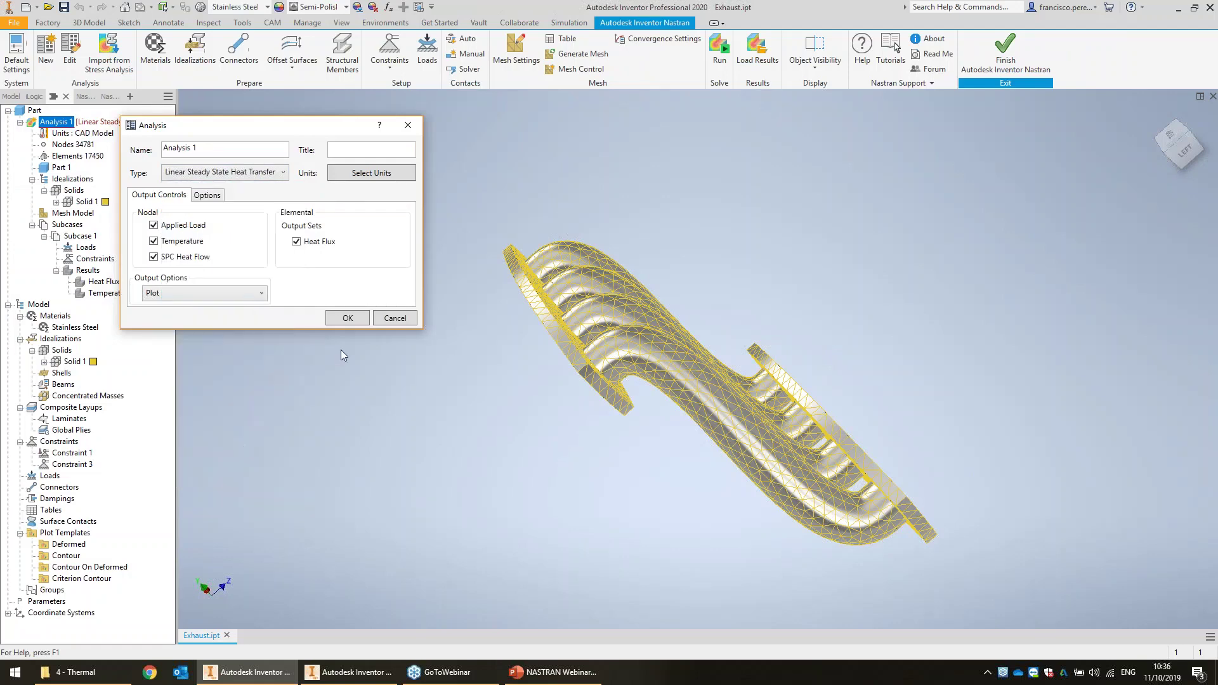
pyautogui.click(351, 318)
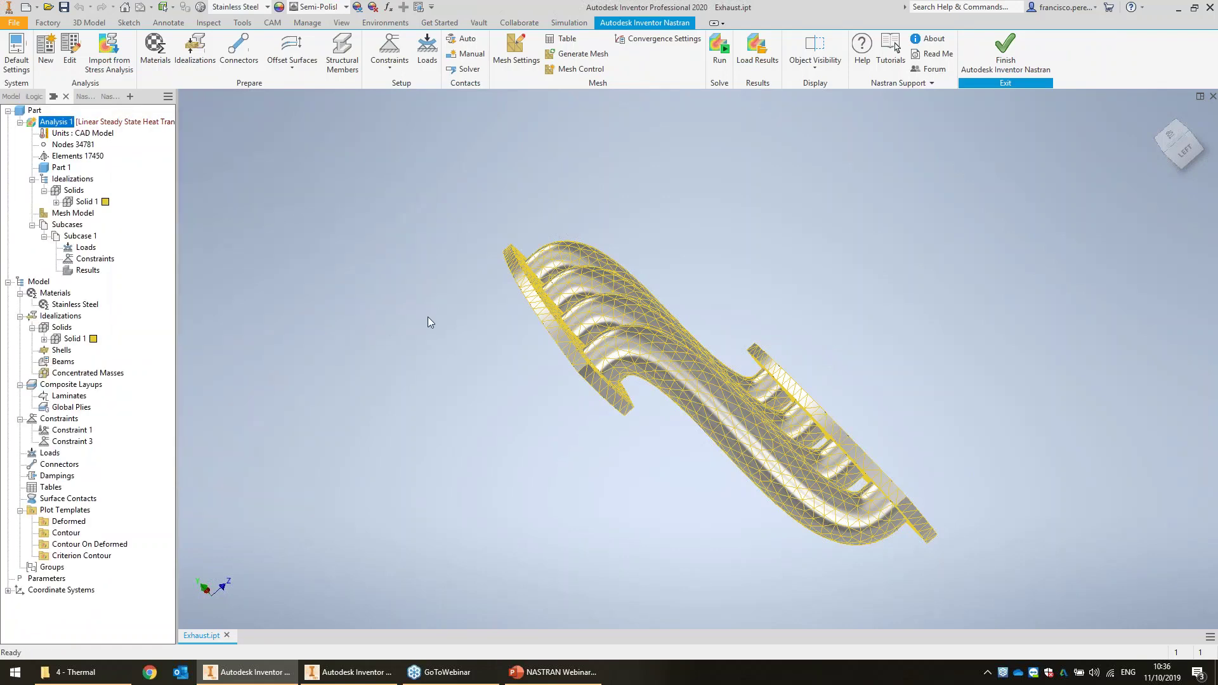
# - Apply a thermal constraint of 450 K to the outer face of the smaller flange in Subcase 1
pyautogui.keyDown('shift'); pyautogui.moveTo(427, 317); pyautogui.dragTo(391, 225, button='middle'); pyautogui.keyUp('shift')
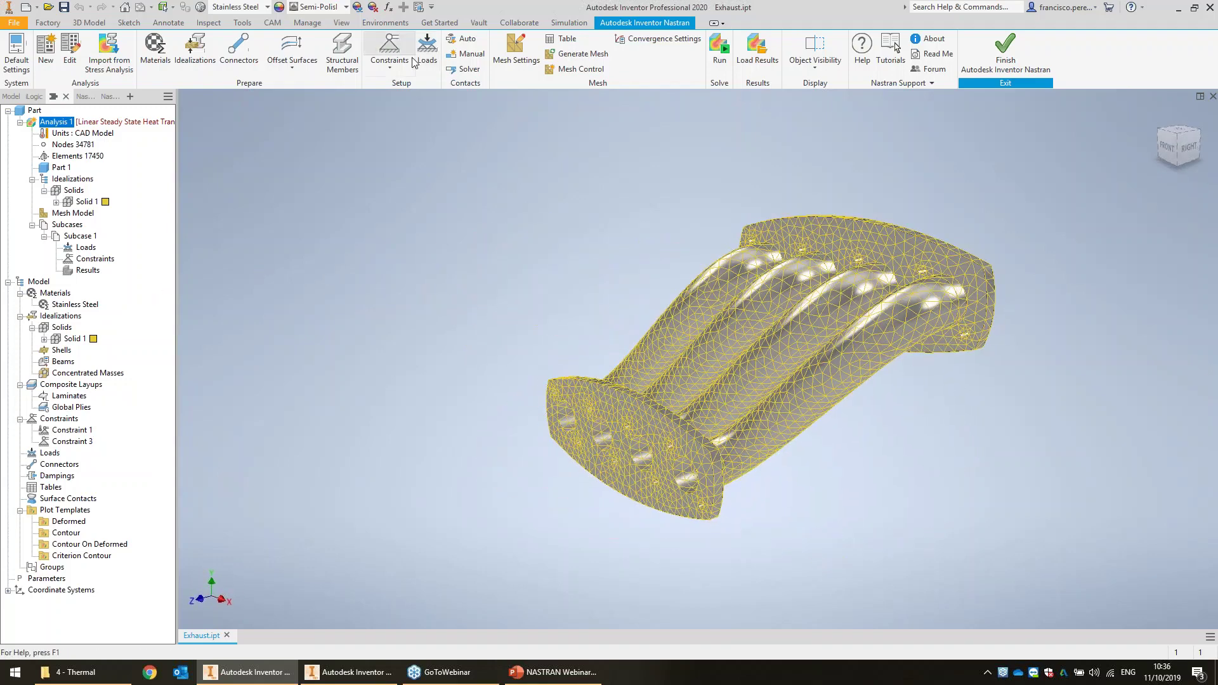
pyautogui.click(389, 48)
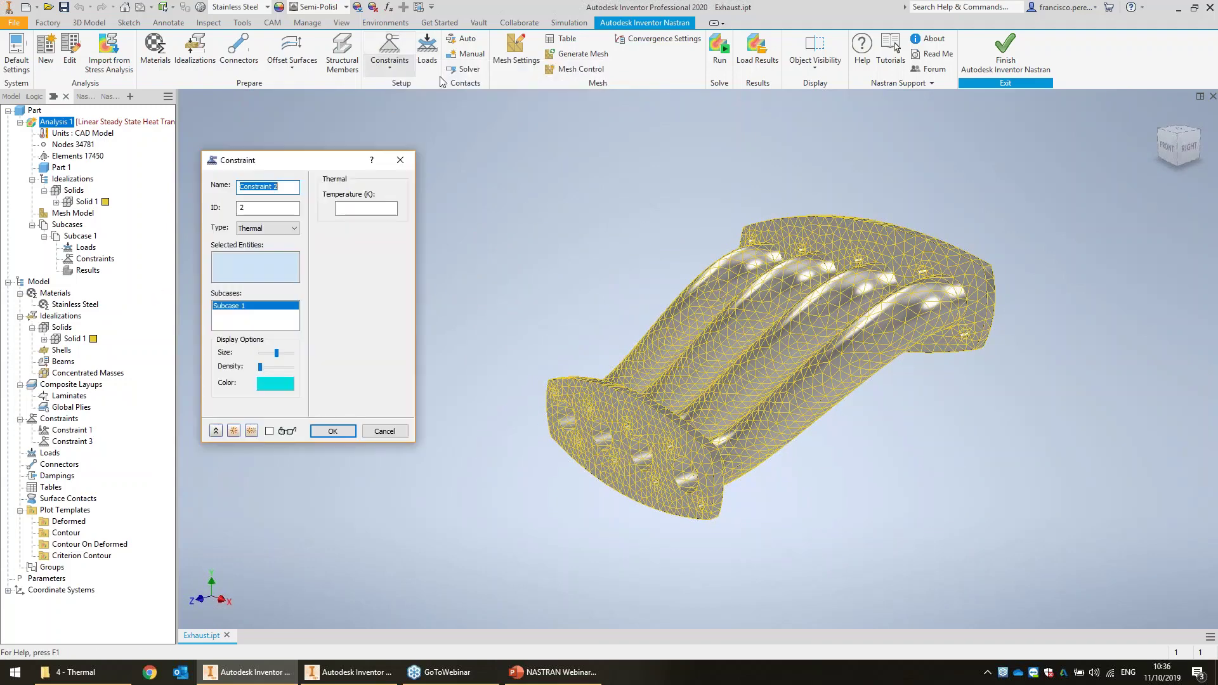
pyautogui.click(615, 411)
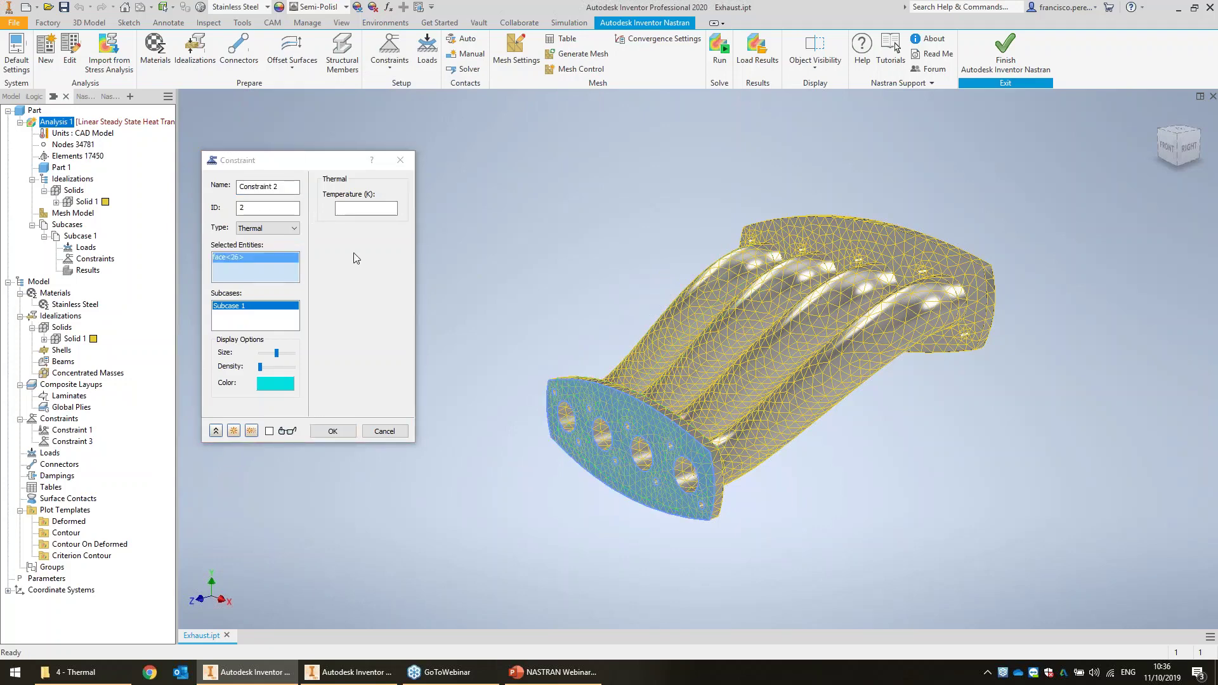
pyautogui.click(270, 230)
pyautogui.click(254, 274)
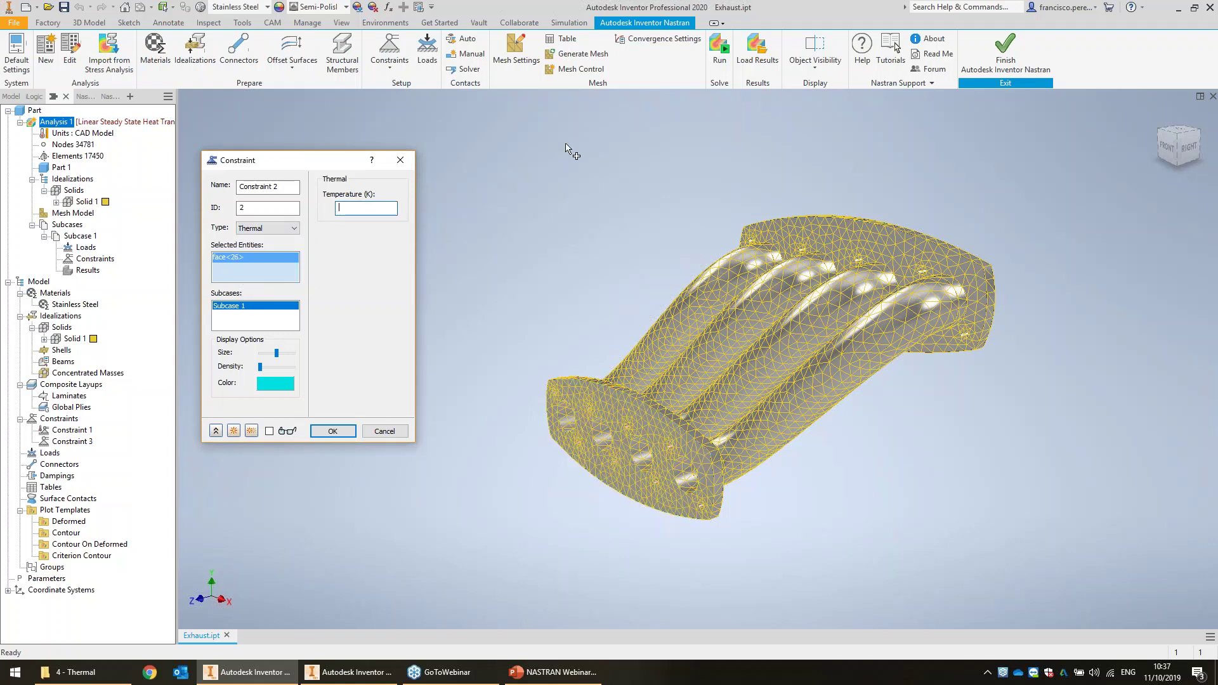
pyautogui.write('450')
pyautogui.click(333, 431)
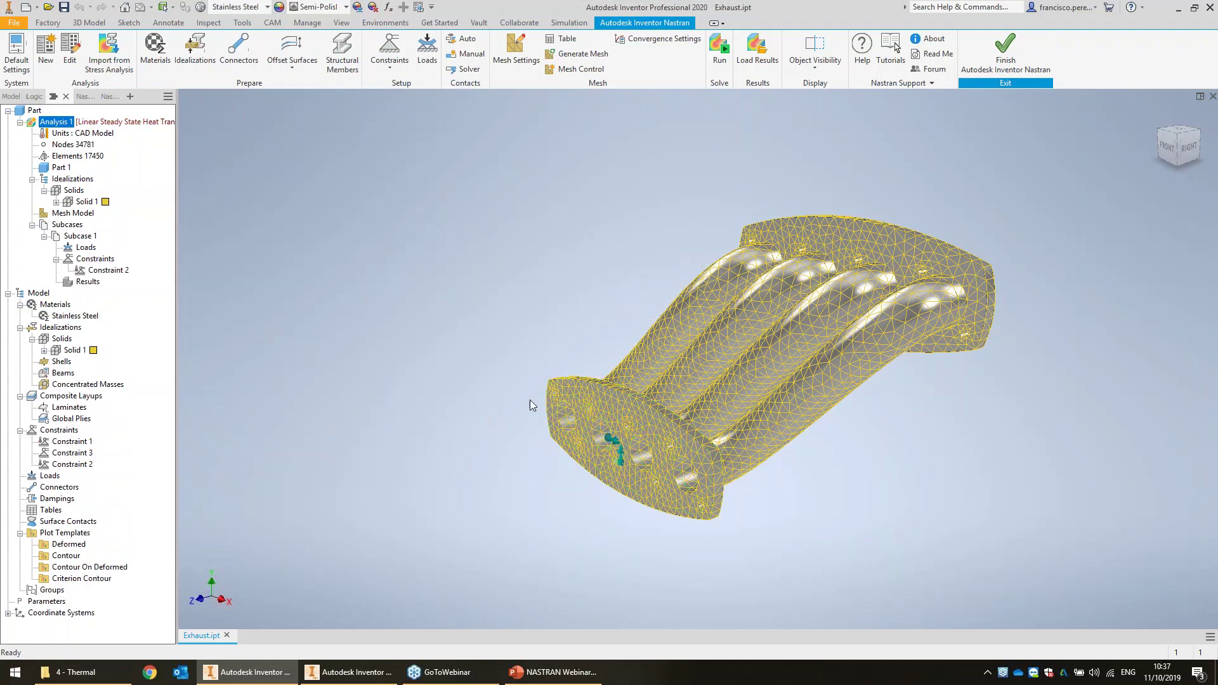
# - Start a convection load and select the outer surfaces of the four pipes plus the larger flange's inner and edge faces
pyautogui.keyDown('shift'); pyautogui.moveTo(517, 245); pyautogui.dragTo(548, 244, button='middle'); pyautogui.keyUp('shift')
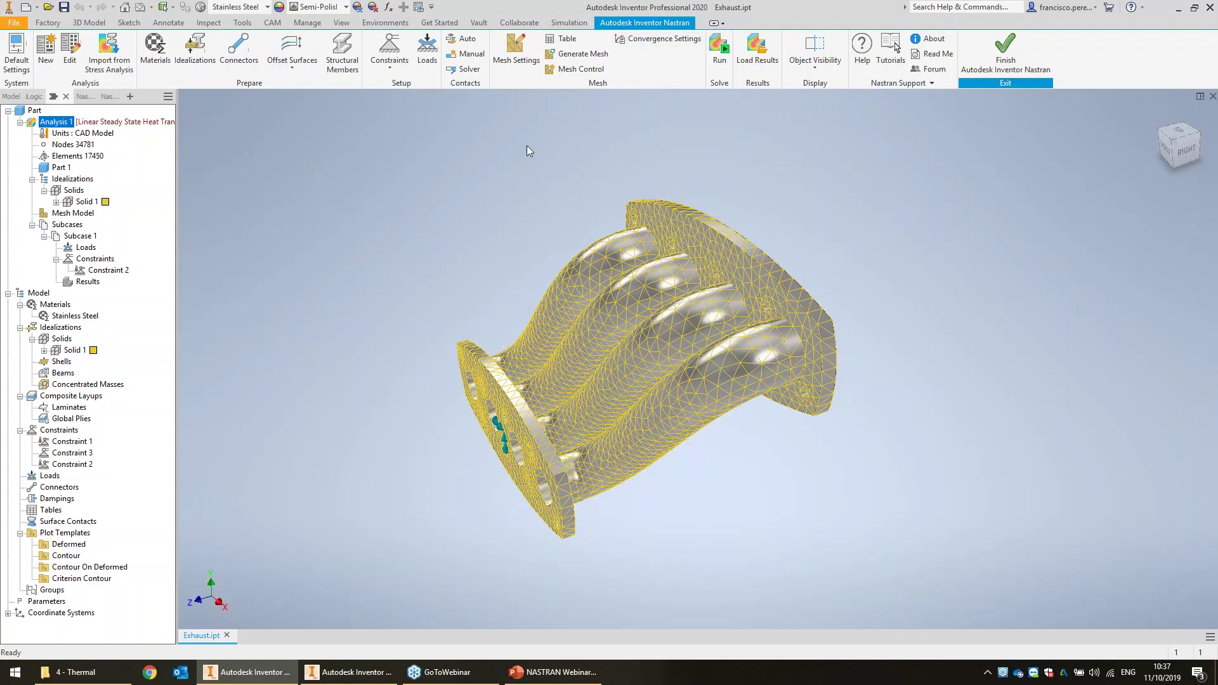
pyautogui.click(427, 48)
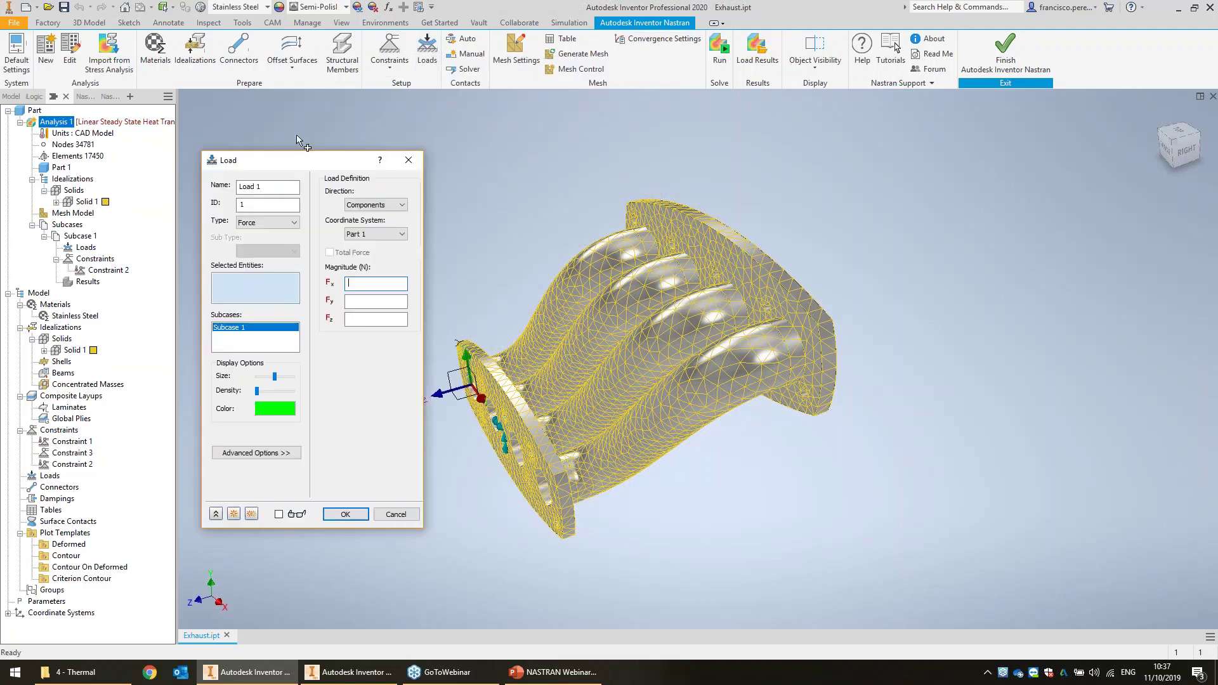
pyautogui.click(269, 225)
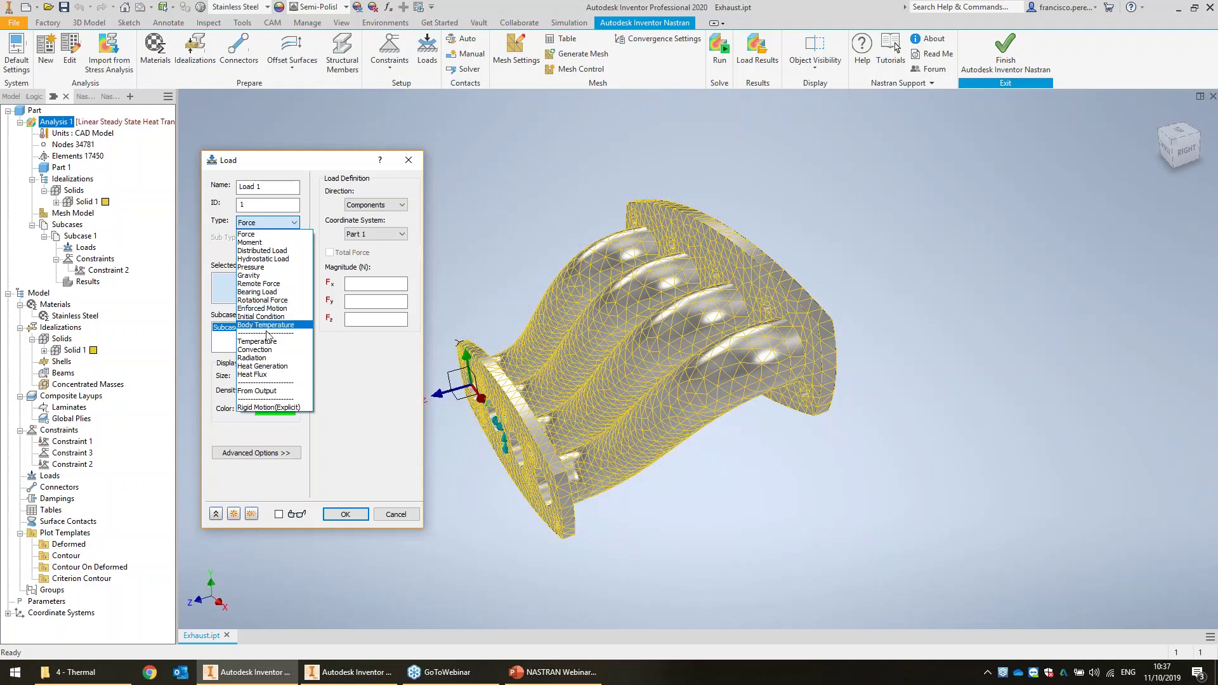
pyautogui.click(255, 350)
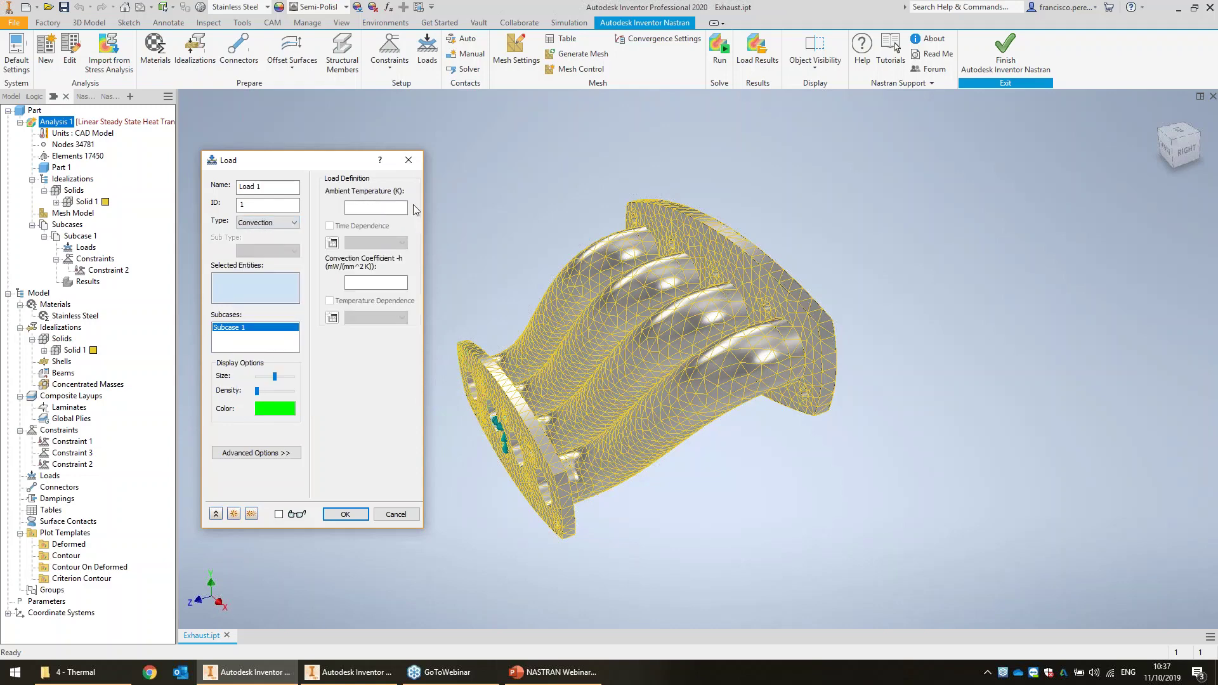
pyautogui.click(549, 306)
pyautogui.click(633, 307)
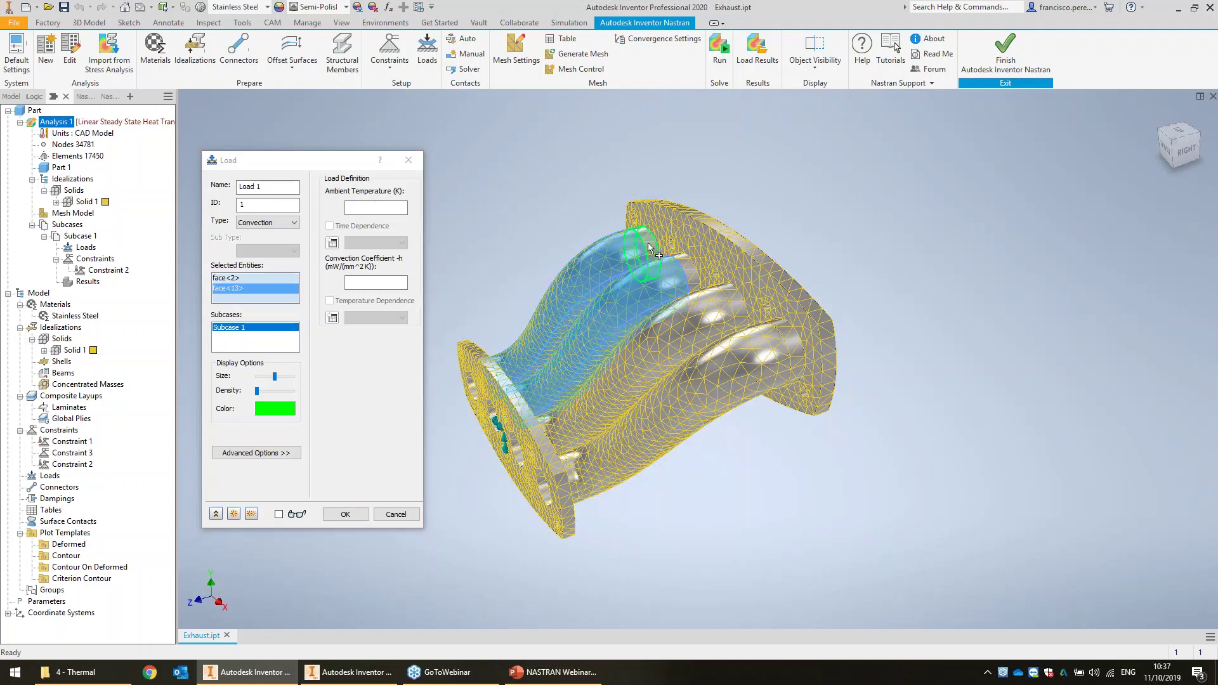
pyautogui.click(690, 270)
pyautogui.click(720, 340)
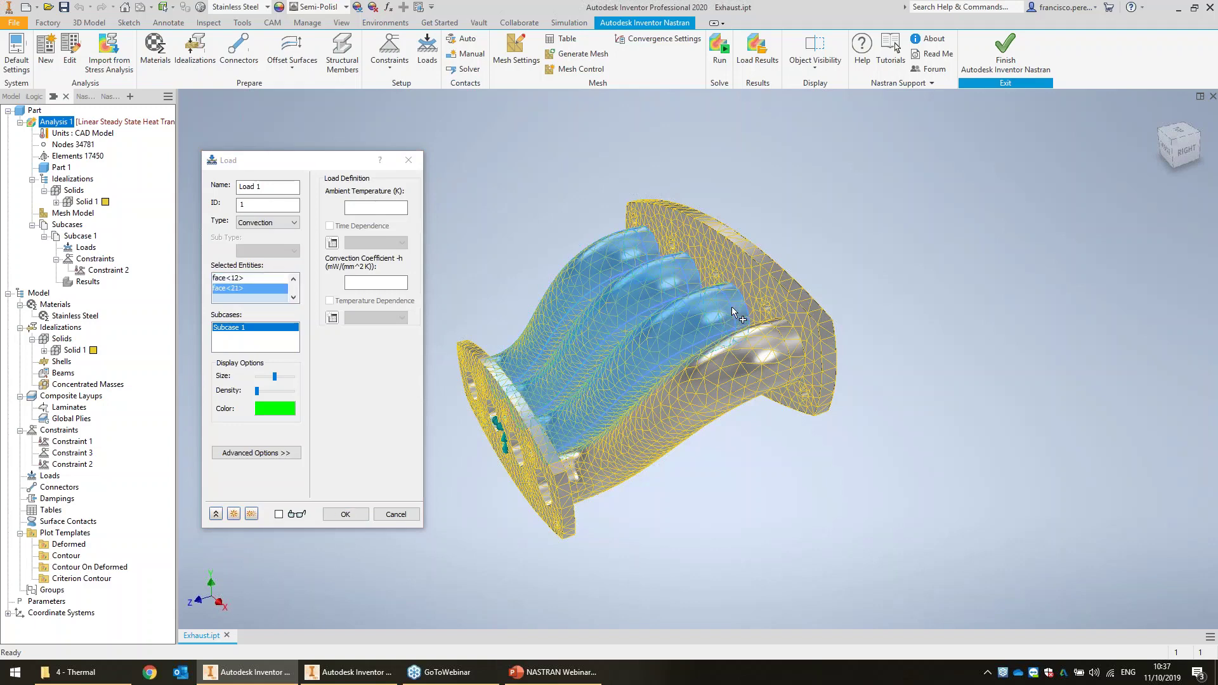
pyautogui.click(732, 357)
pyautogui.click(781, 325)
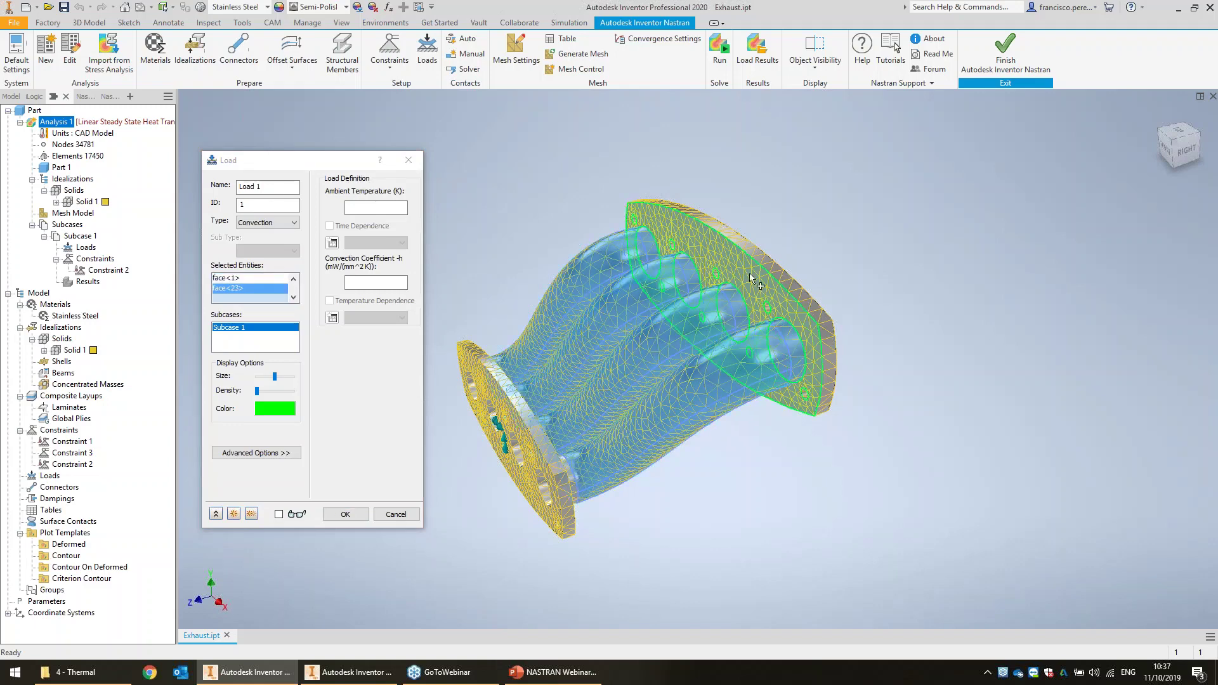
pyautogui.click(757, 258)
pyautogui.click(840, 363)
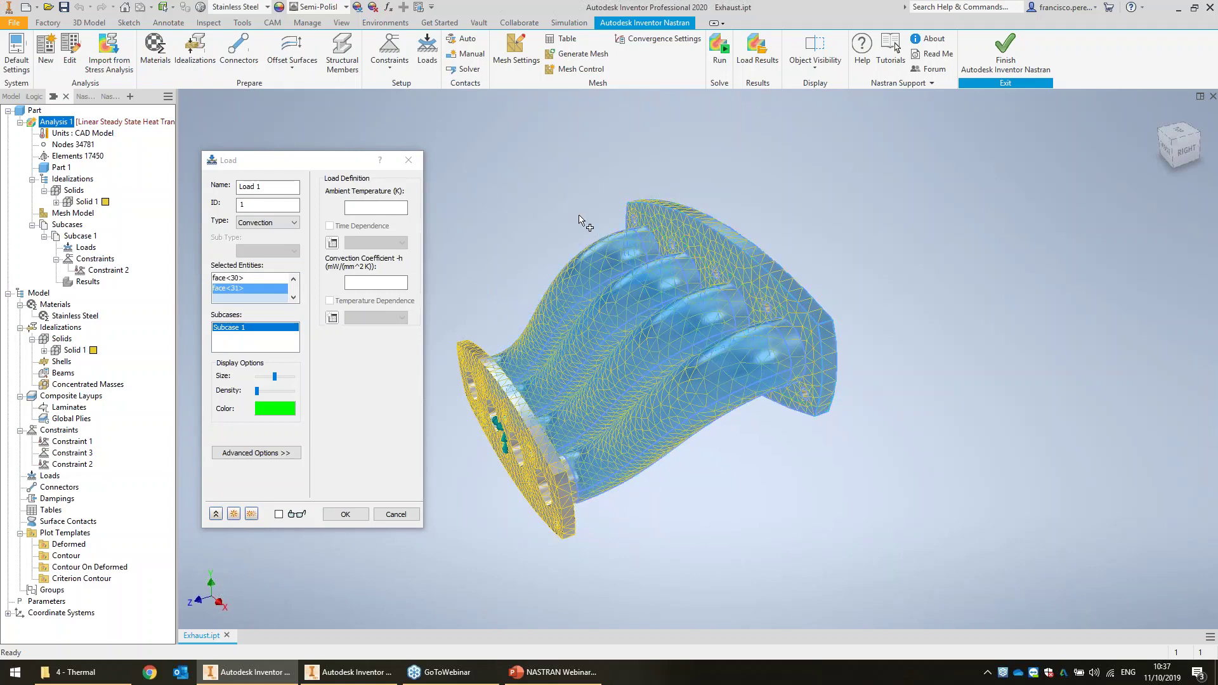
# - Add the remaining exposed pipe and flange faces on the far side of the manifold to the convection load's selection
pyautogui.keyDown('shift'); pyautogui.moveTo(575, 219); pyautogui.dragTo(649, 250, button='middle'); pyautogui.keyUp('shift')
pyautogui.click(670, 239)
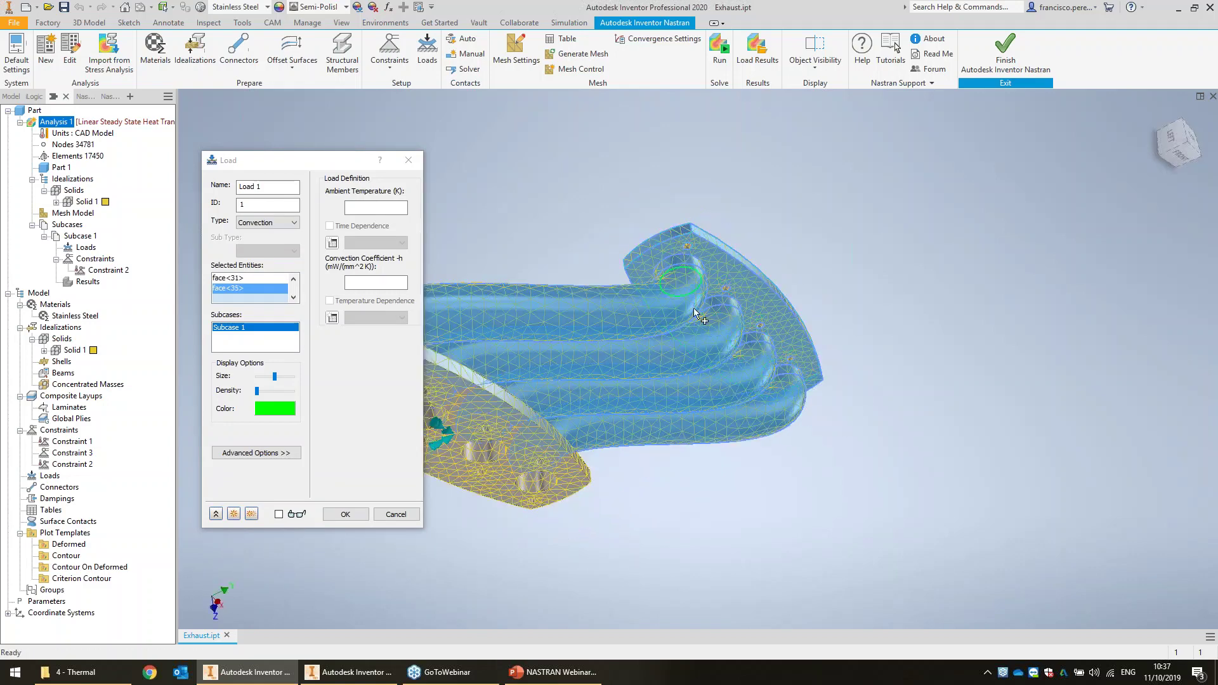
pyautogui.keyDown('shift'); pyautogui.moveTo(696, 381); pyautogui.dragTo(635, 298, button='middle'); pyautogui.keyUp('shift')
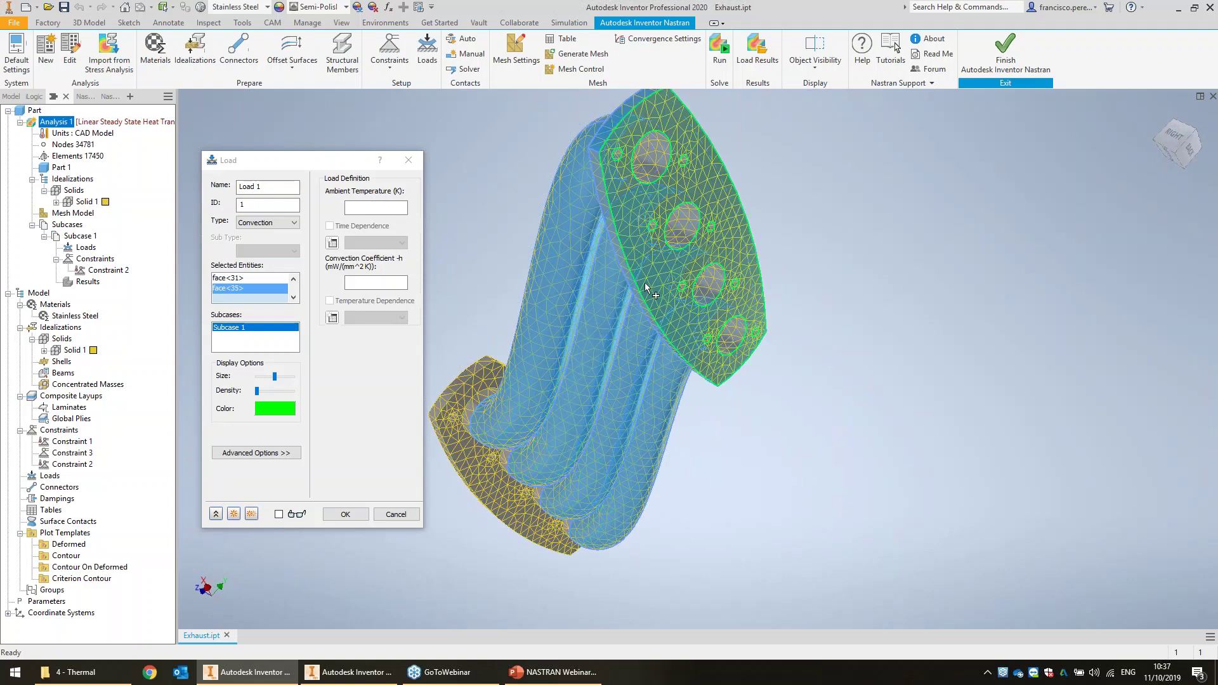
pyautogui.click(627, 276)
pyautogui.click(463, 407)
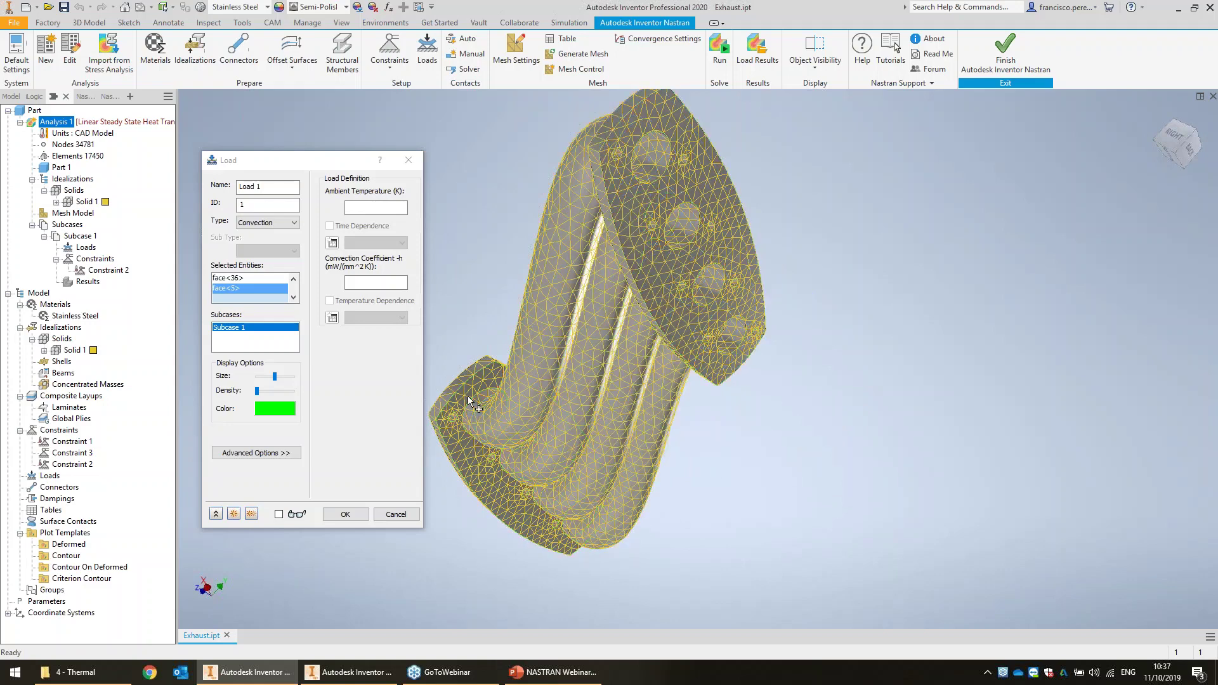
pyautogui.keyDown('shift'); pyautogui.moveTo(490, 367); pyautogui.dragTo(554, 352, button='middle'); pyautogui.keyUp('shift')
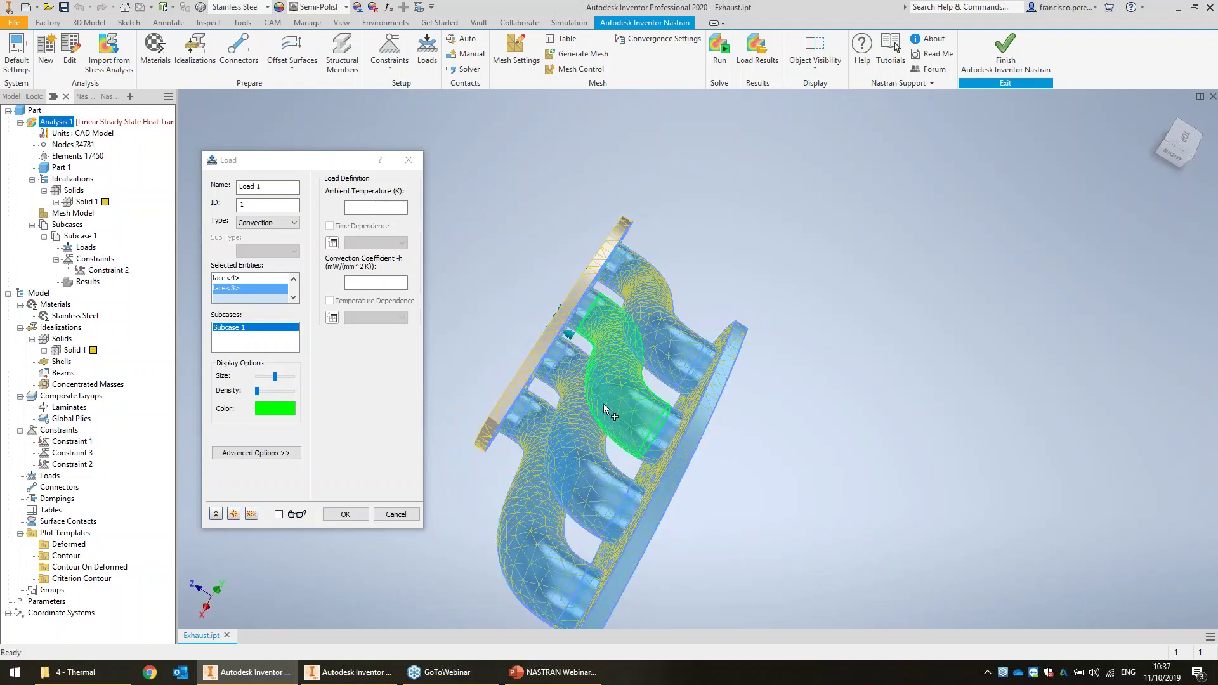
pyautogui.keyDown('shift'); pyautogui.moveTo(638, 441); pyautogui.dragTo(645, 355, button='middle'); pyautogui.keyUp('shift')
# - Give the convection load an ambient temperature of 322 K and a convection coefficient of 0.027 mW/(mm^2 K), and create it
pyautogui.click(375, 207)
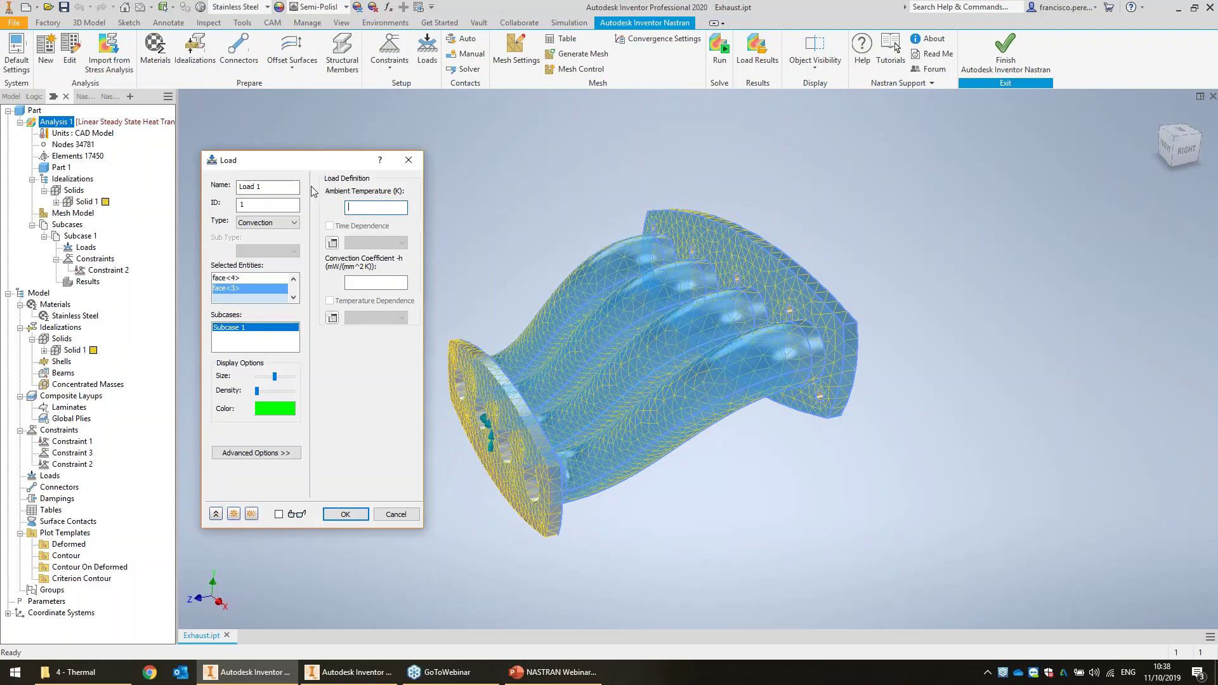
pyautogui.write('322')
pyautogui.press('Tab')
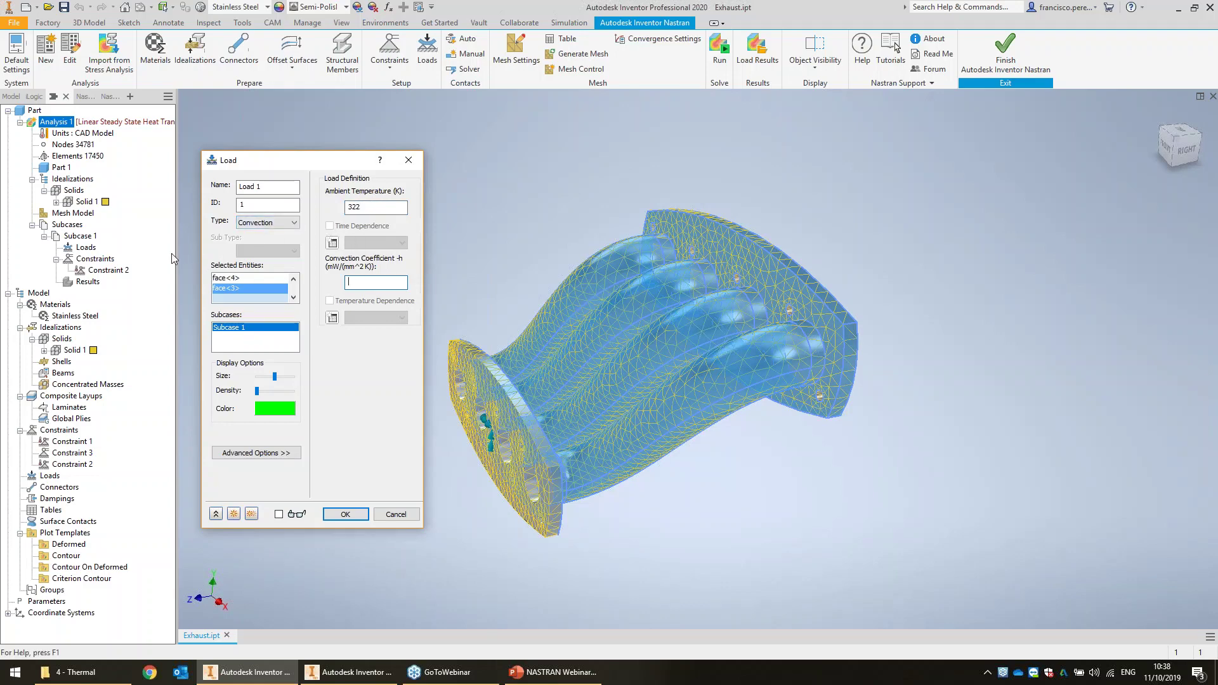
pyautogui.write('0.027')
pyautogui.click(333, 520)
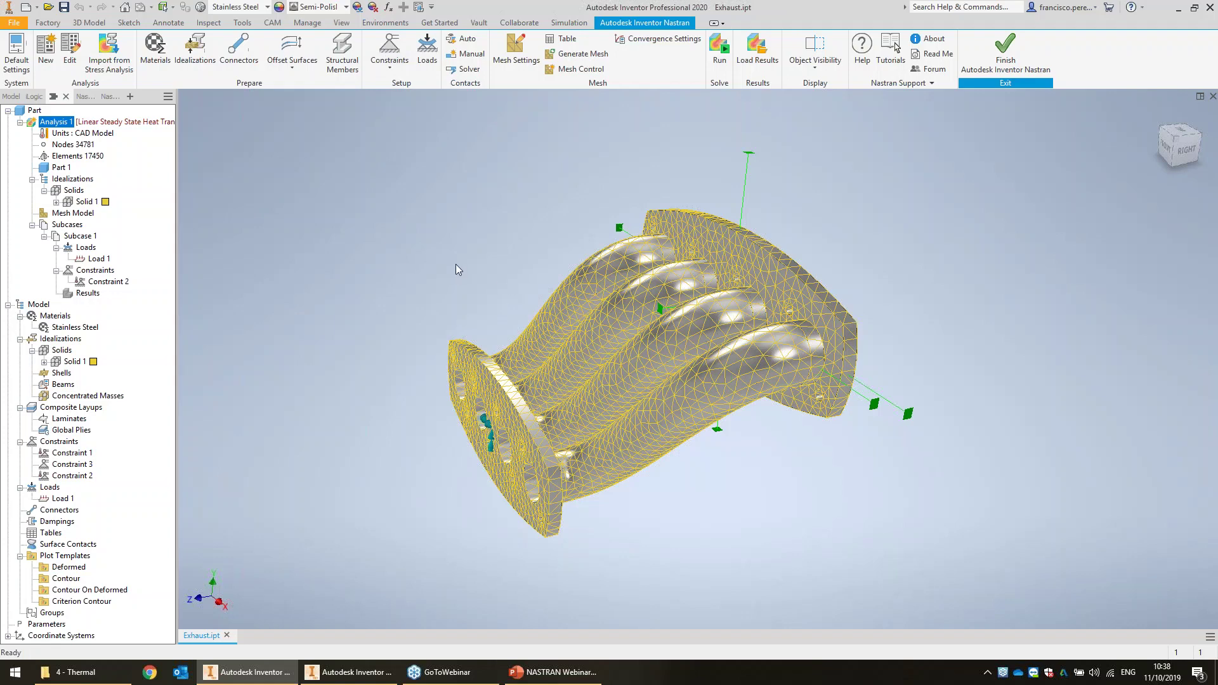
# - Edit the Stainless Steel material assigned to Solid 1, checking its thermal conductivity and setting the reference temperature to 298
pyautogui.moveTo(455, 264)
pyautogui.keyDown('shift'); pyautogui.mouseDown(button='middle')
pyautogui.moveTo(383, 272)
pyautogui.moveTo(448, 250)
pyautogui.moveTo(457, 259)
pyautogui.mouseUp(button='middle'); pyautogui.keyUp('shift')
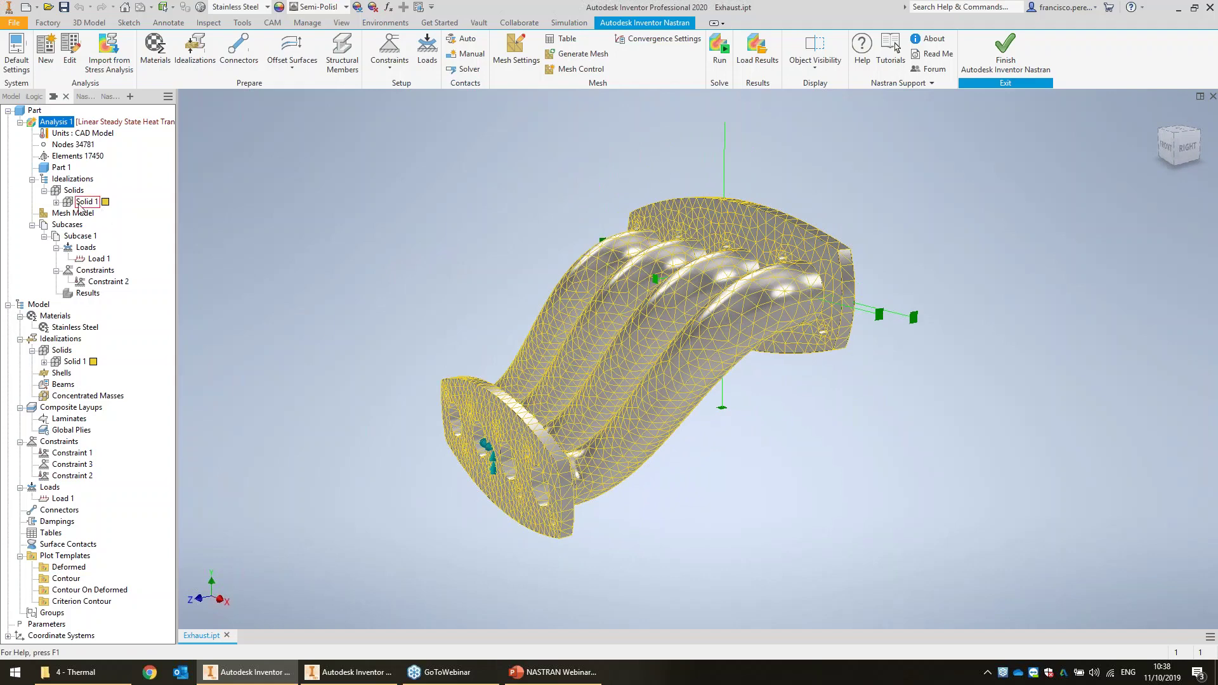
pyautogui.click(56, 202)
pyautogui.rightClick(104, 214)
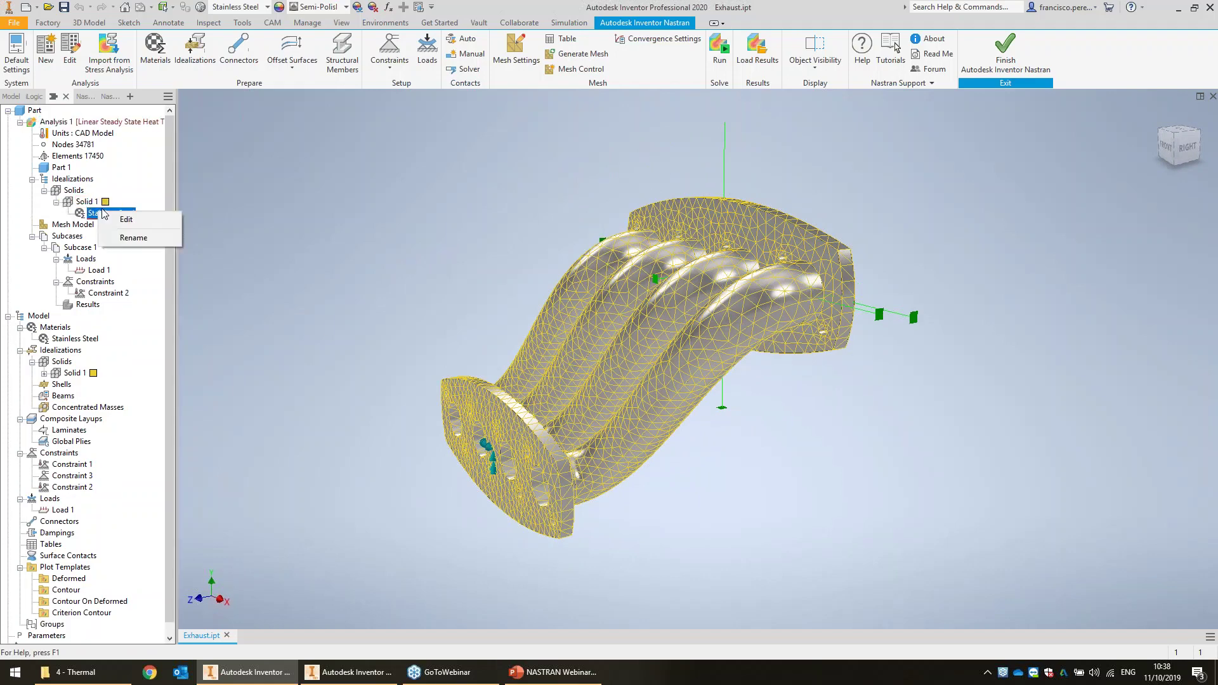
pyautogui.click(139, 219)
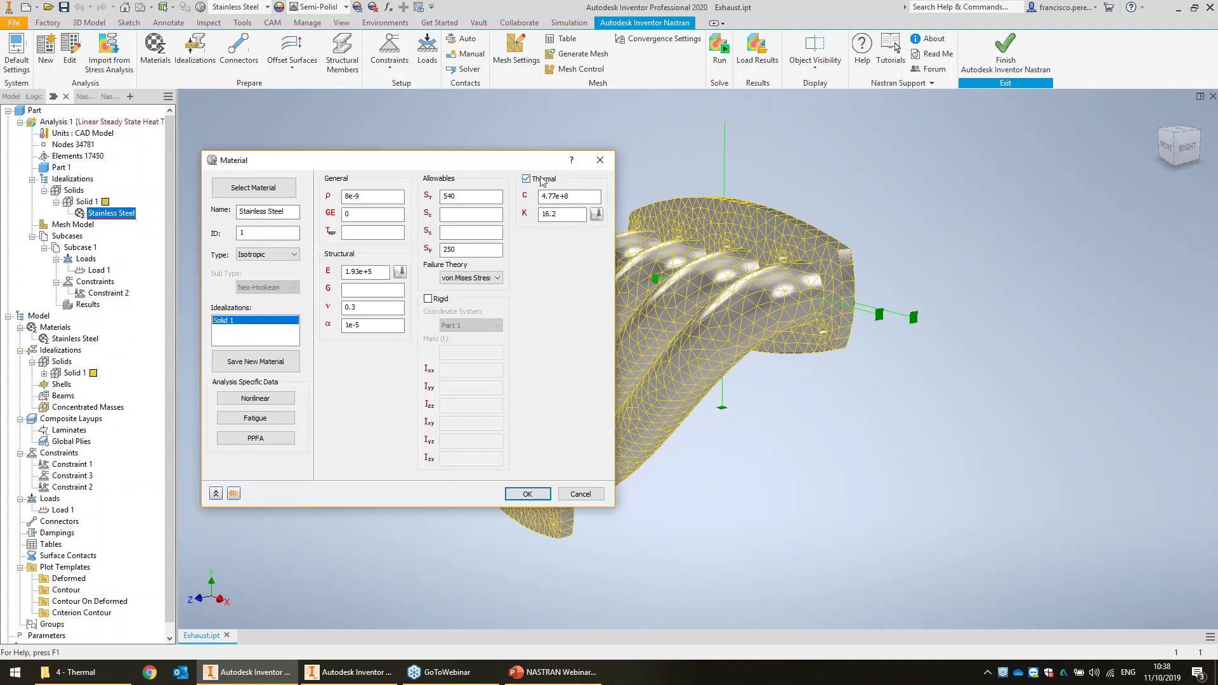
pyautogui.doubleClick(562, 213)
pyautogui.click(368, 232)
pyautogui.write('298')
pyautogui.click(528, 494)
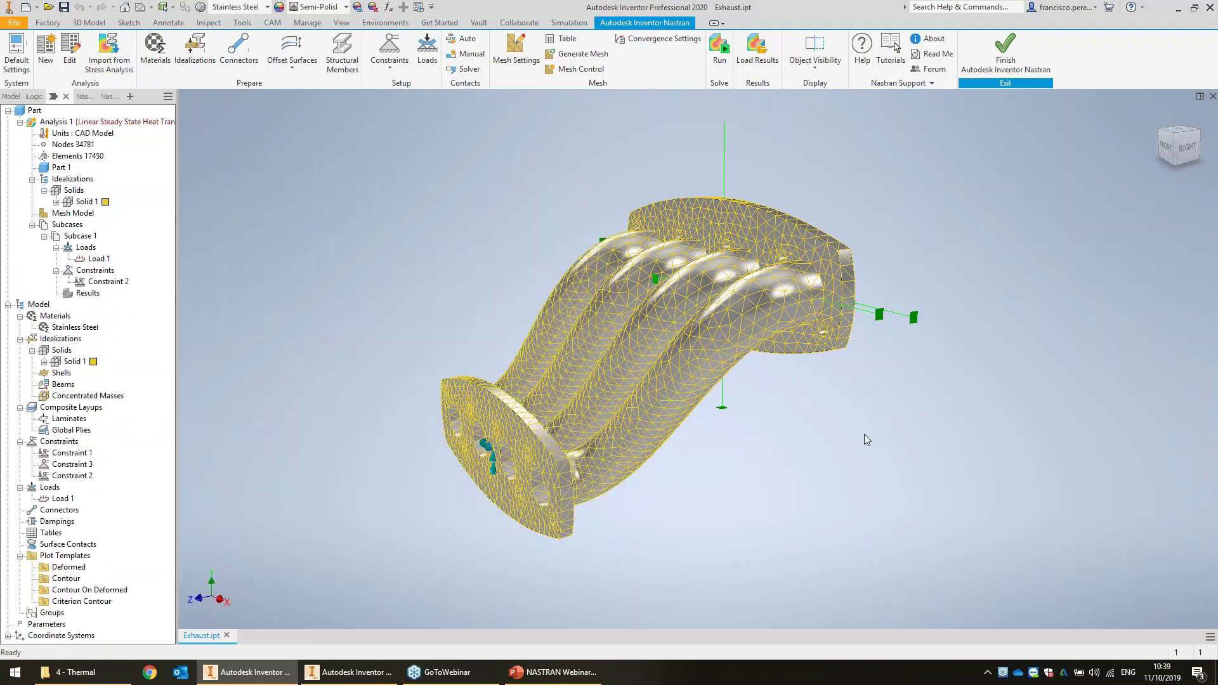
# - Run the Nastran heat transfer analysis and dismiss the completion message to load the results
pyautogui.click(719, 47)
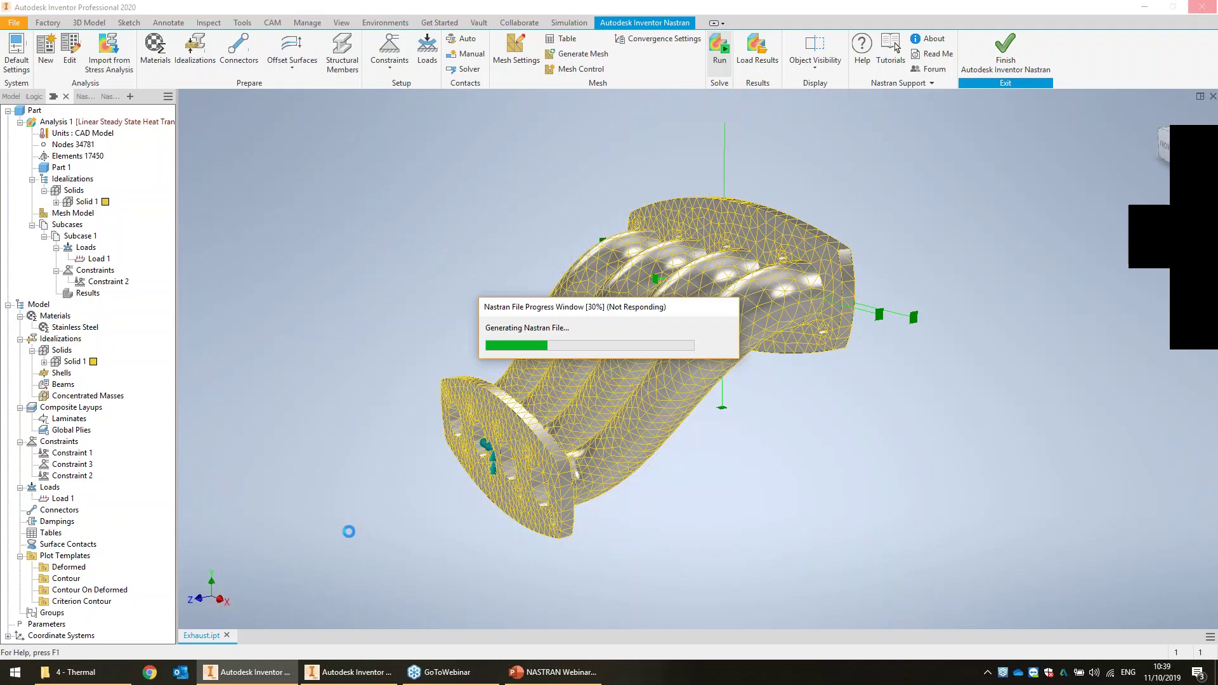
pyautogui.moveTo(344, 682)
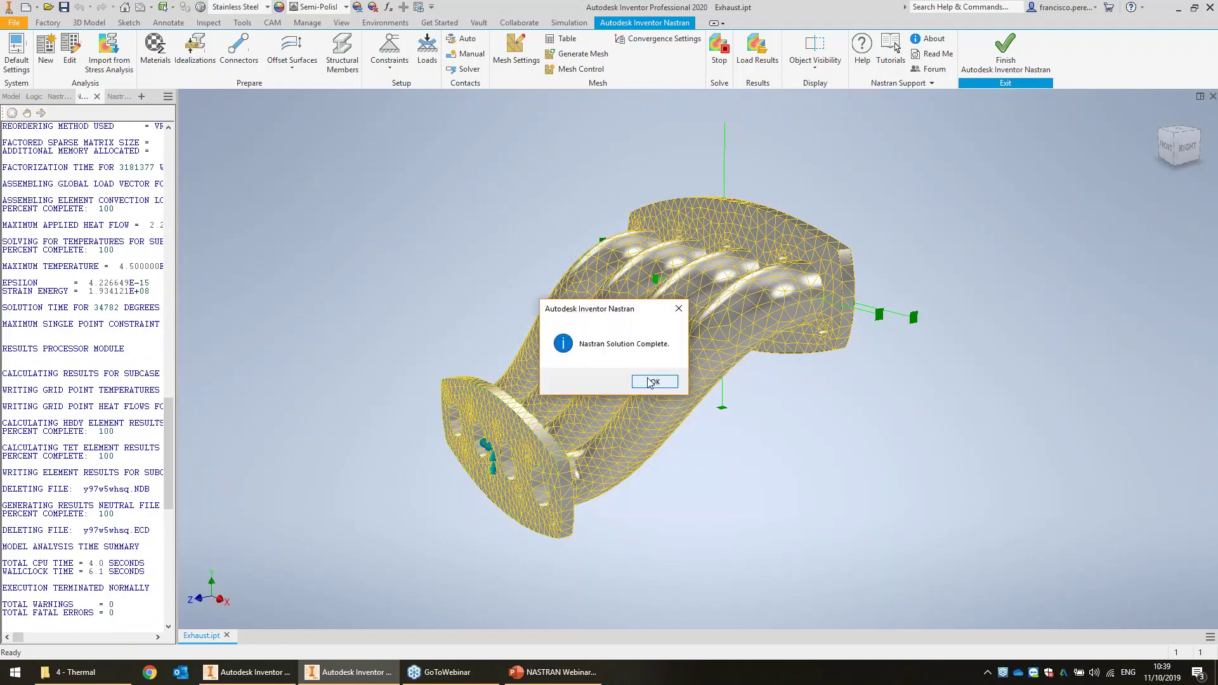
pyautogui.click(650, 381)
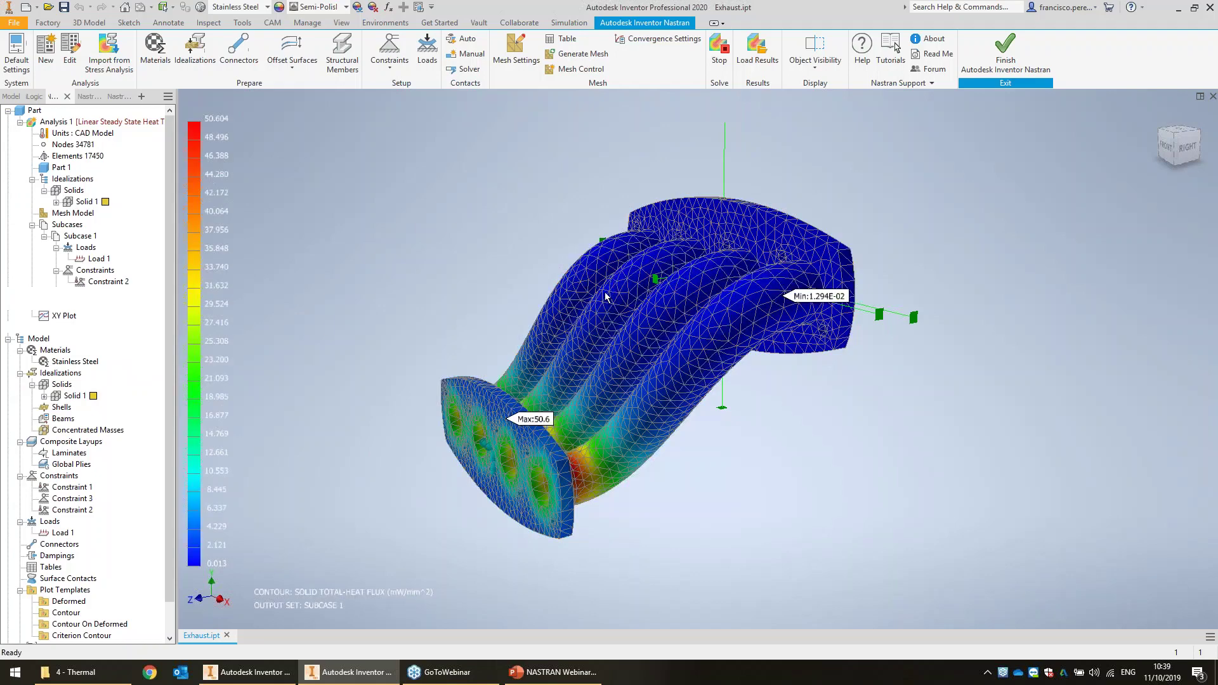
# - Examine the total heat flux contour where the pipes join the smaller flange
pyautogui.keyDown('shift'); pyautogui.moveTo(600, 427); pyautogui.dragTo(483, 426, button='middle'); pyautogui.keyUp('shift')
pyautogui.scroll(2, 571, 465)
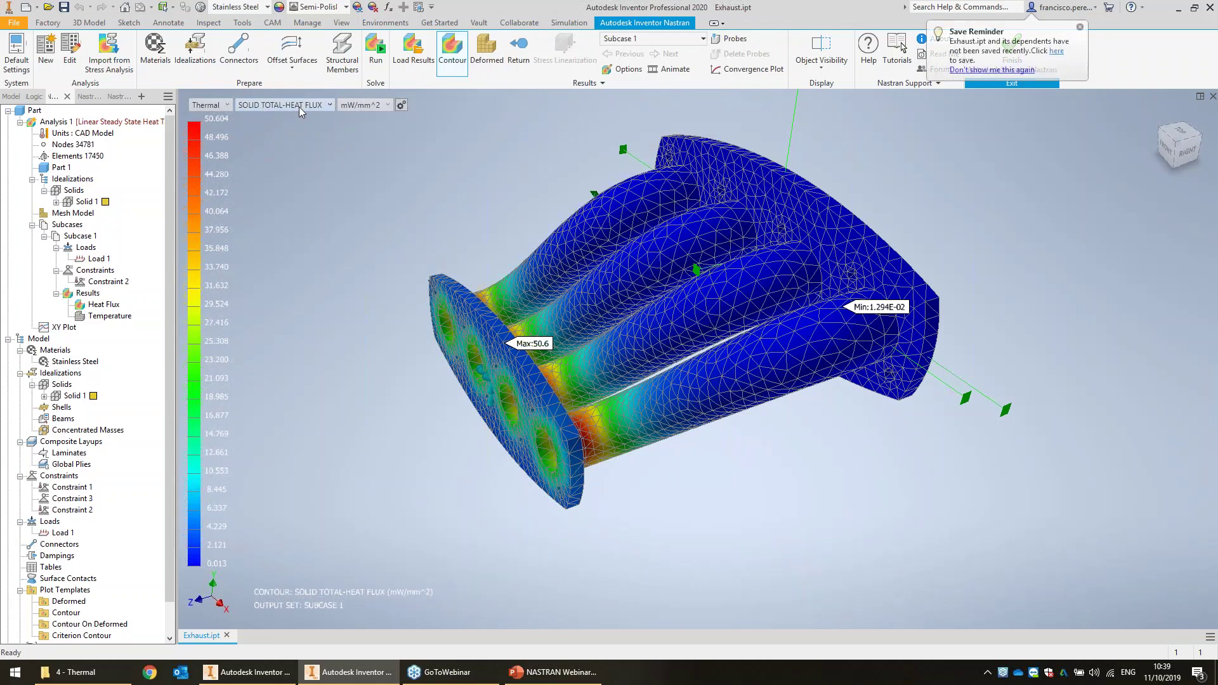
pyautogui.keyDown('shift'); pyautogui.moveTo(576, 394); pyautogui.dragTo(587, 420, button='middle'); pyautogui.keyUp('shift')
pyautogui.scroll(-3, 587, 418)
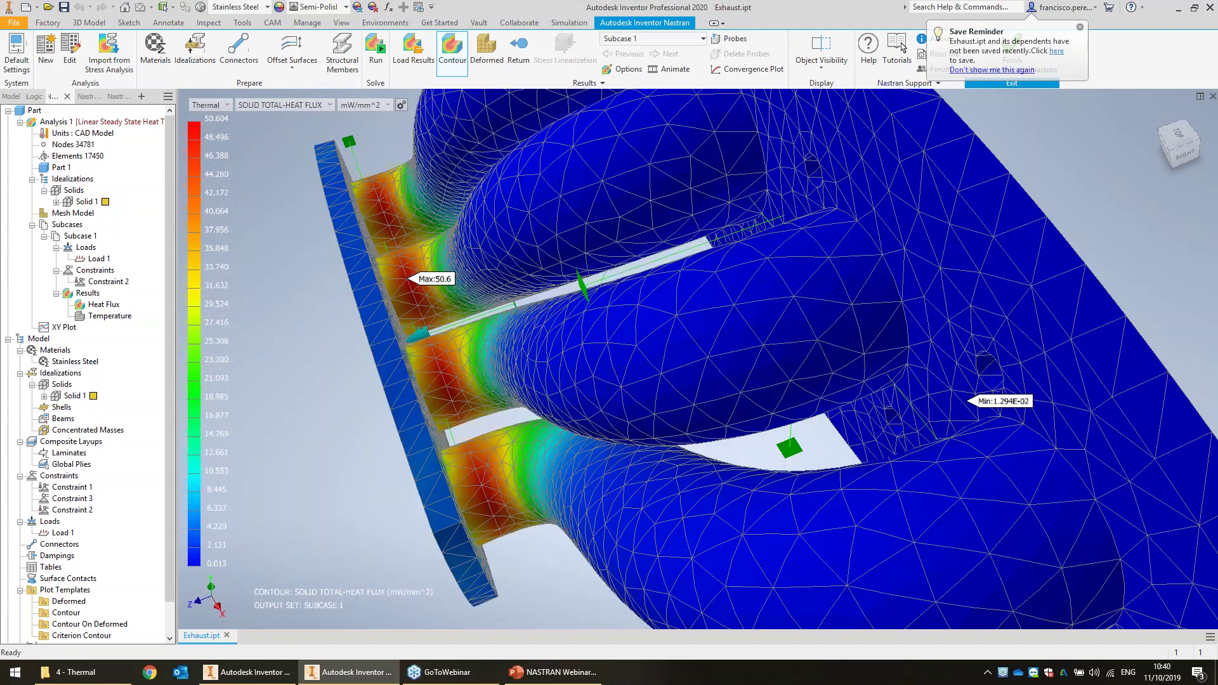
pyautogui.press('ctrl')
pyautogui.keyDown('shift'); pyautogui.moveTo(500, 429); pyautogui.dragTo(462, 506, button='middle'); pyautogui.keyUp('shift')
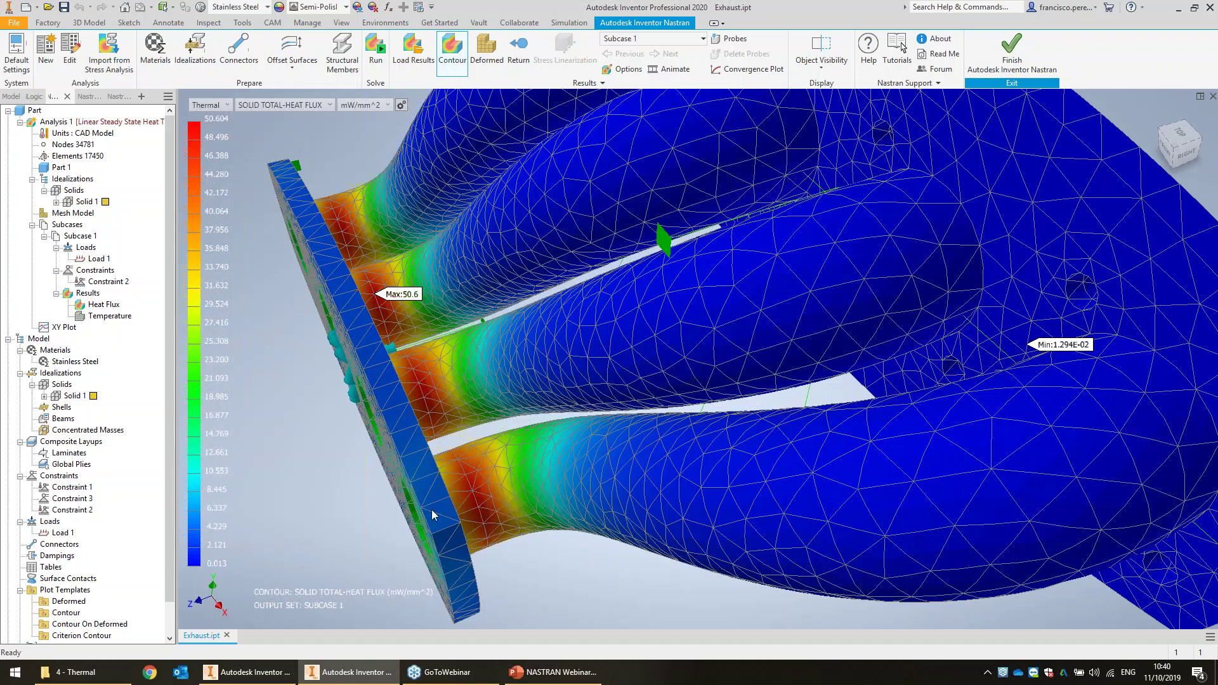
# - Display the temperature contour for the whole exhaust manifold in place of the total heat flux
pyautogui.press('ctrl')
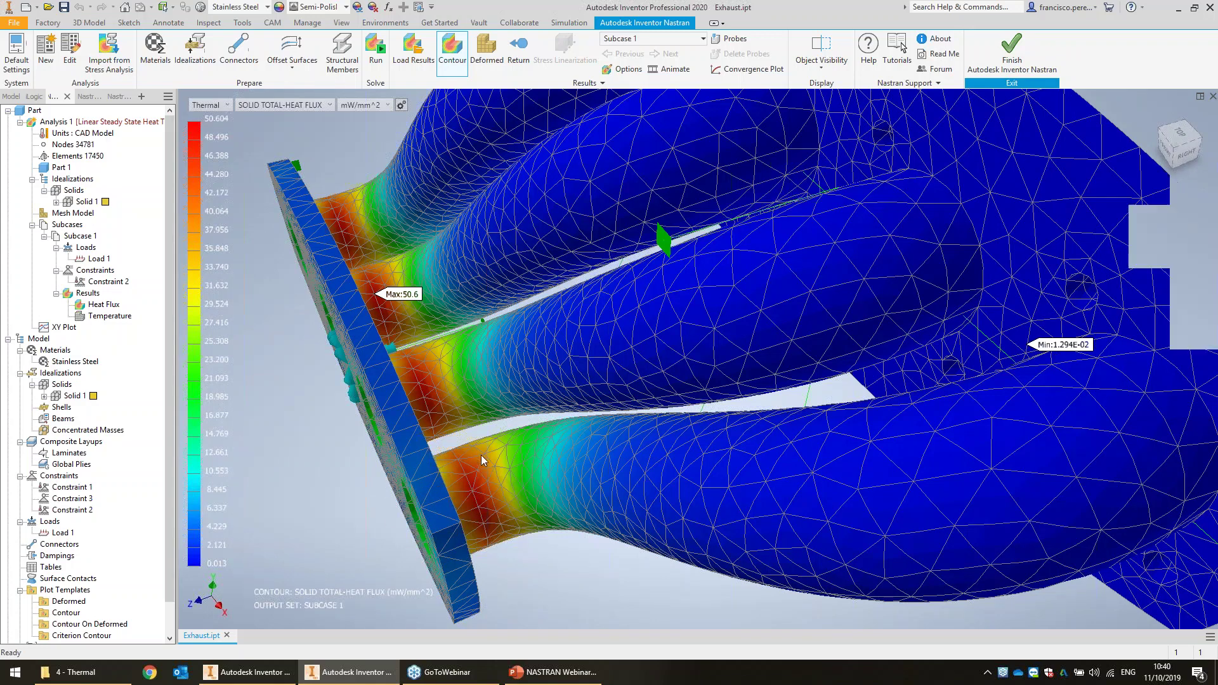
pyautogui.scroll(-3, 481, 455)
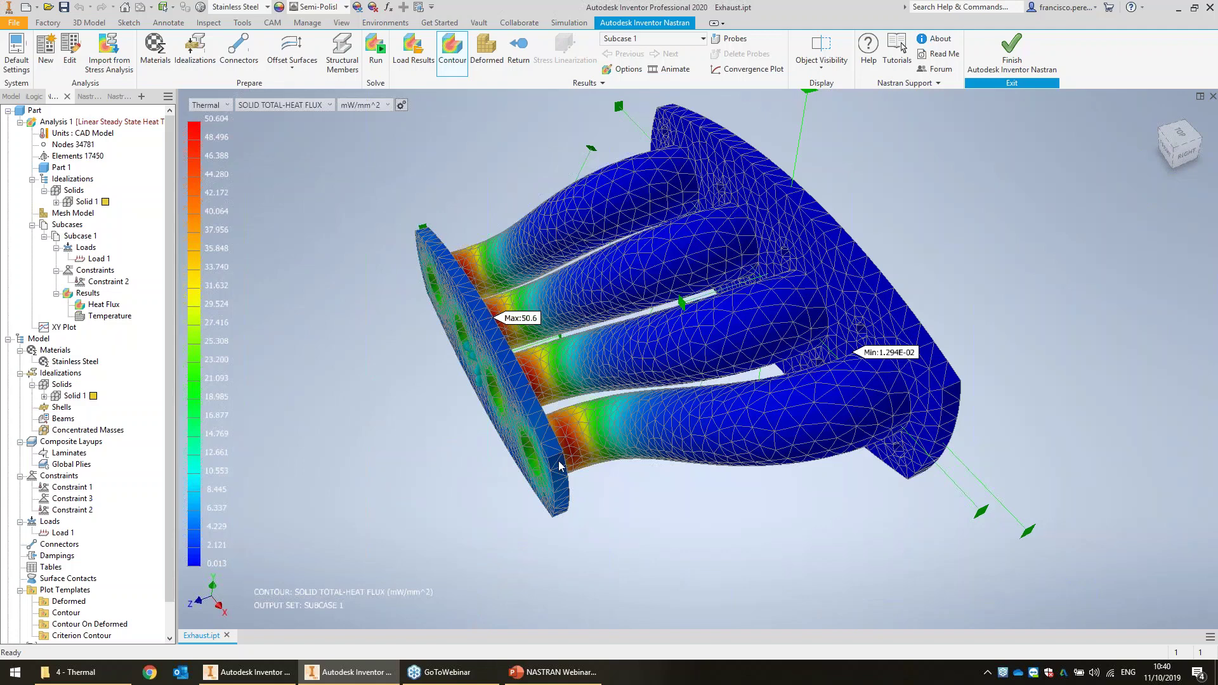
pyautogui.scroll(-2, 561, 445)
pyautogui.scroll(1, 561, 444)
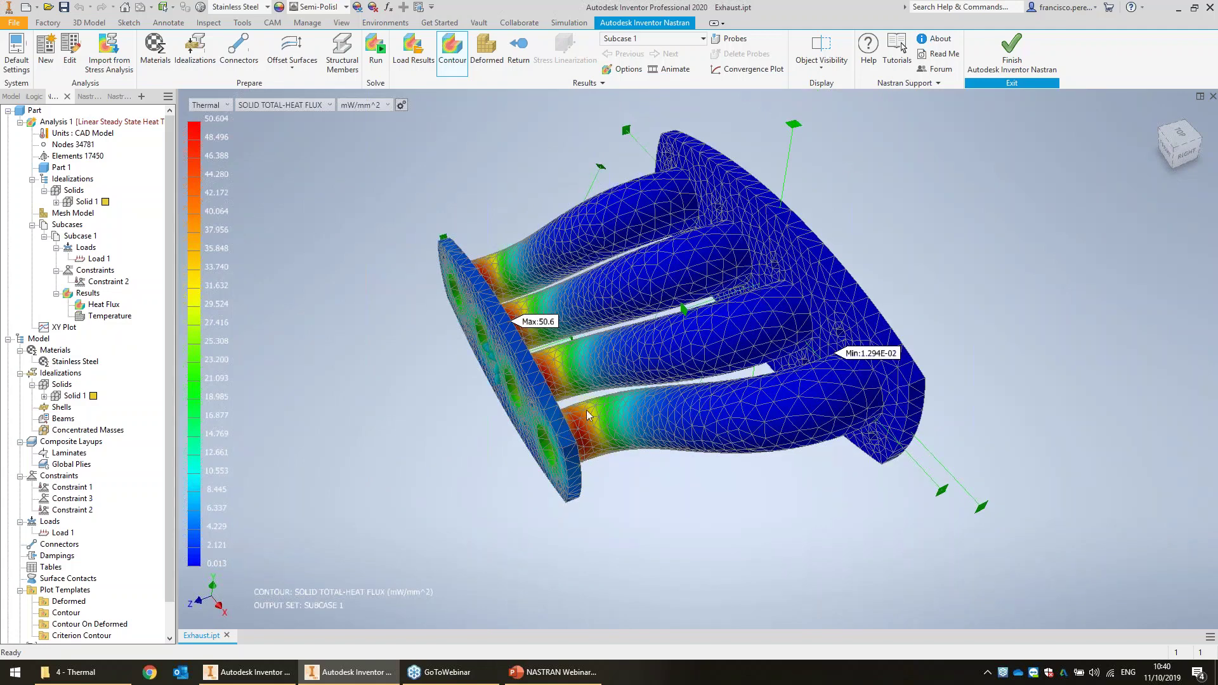
pyautogui.keyDown('shift'); pyautogui.moveTo(587, 410); pyautogui.dragTo(563, 365, button='middle'); pyautogui.keyUp('shift')
pyautogui.click(99, 320)
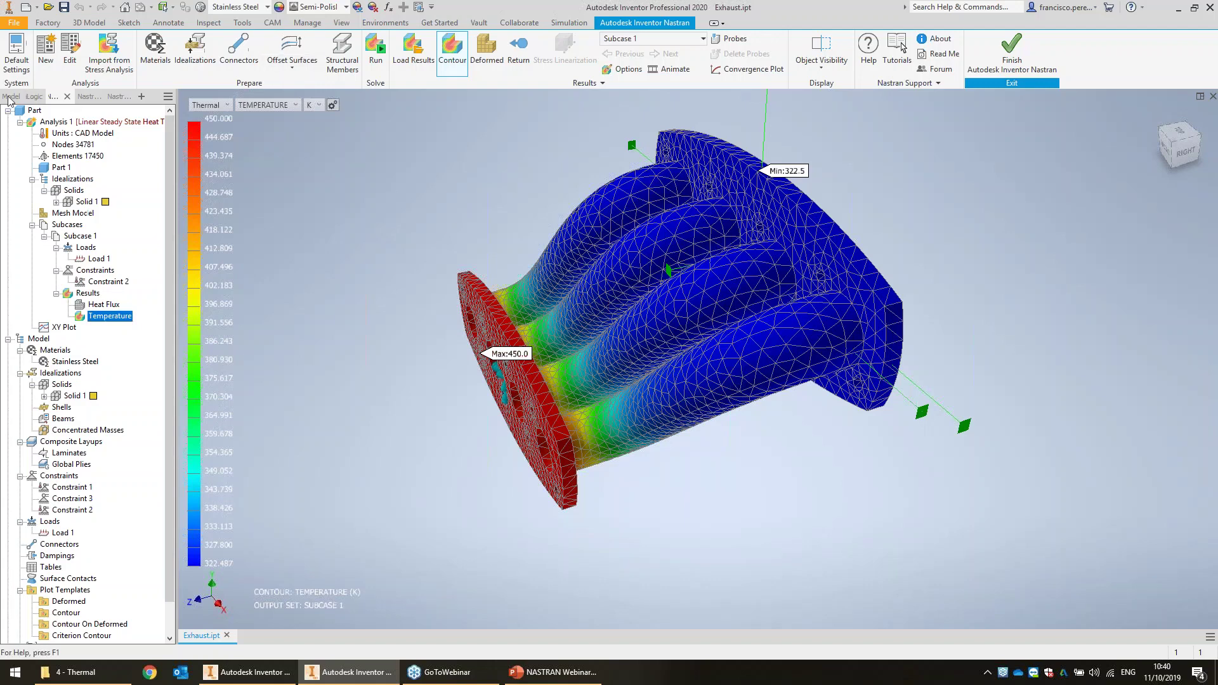
# - Create a new Linear Static analysis named Analysis 2 for the exhaust manifold
pyautogui.click(55, 66)
pyautogui.click(200, 173)
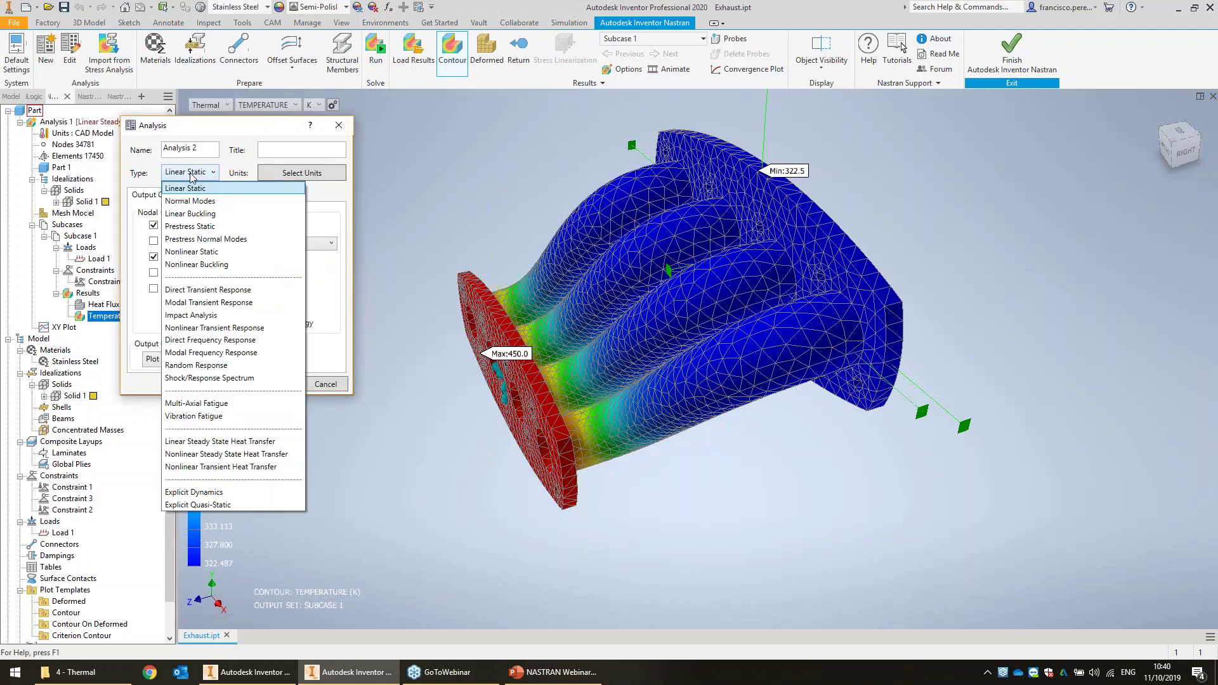
pyautogui.click(184, 189)
pyautogui.click(279, 384)
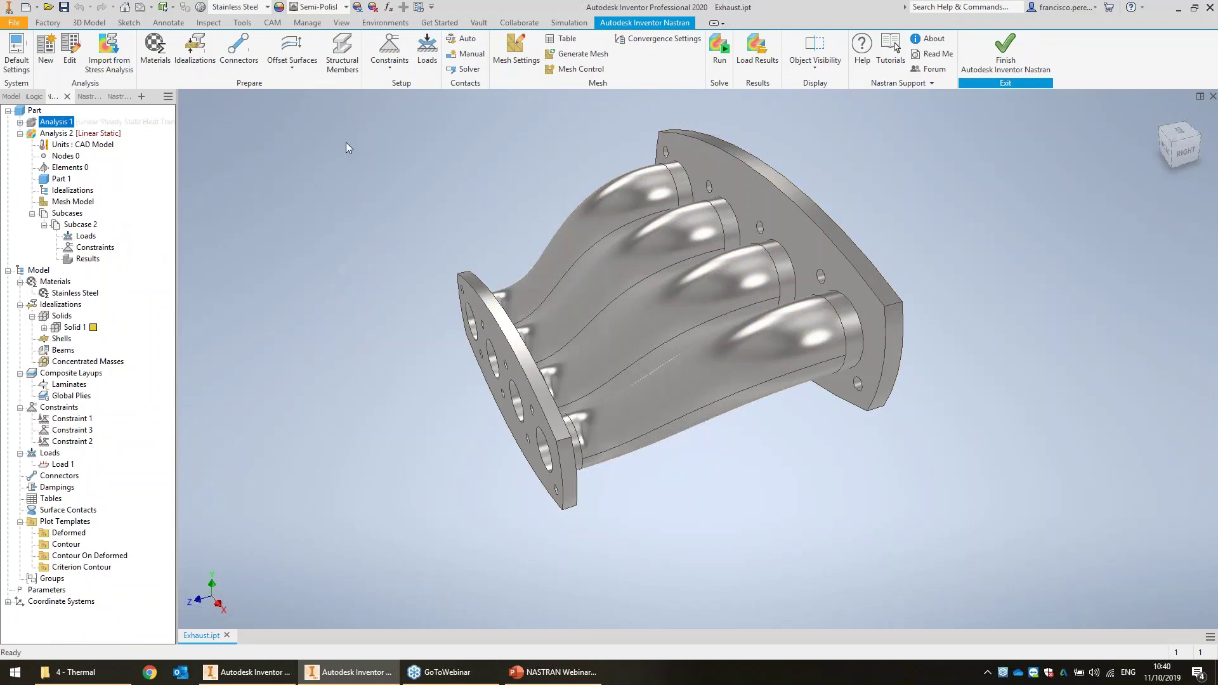
# - Add a structural constraint fixing all degrees of freedom on the two bolt-hole faces at opposite ends of the smaller flange
pyautogui.click(394, 54)
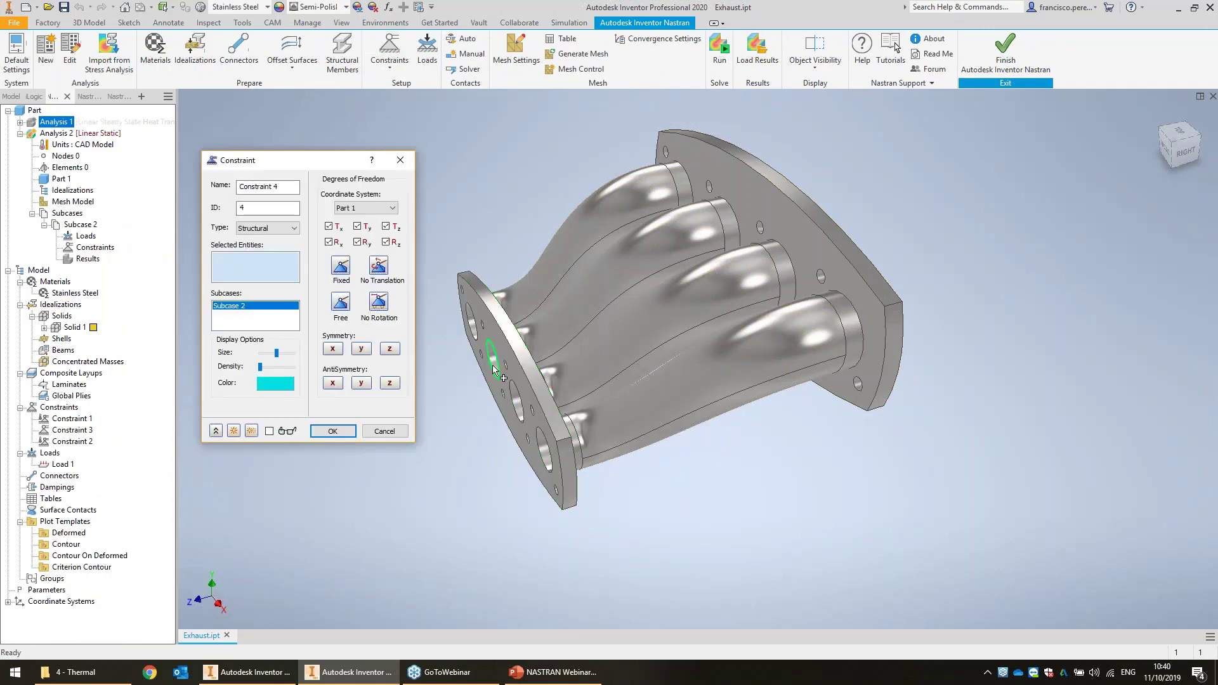
pyautogui.keyDown('shift'); pyautogui.moveTo(492, 364); pyautogui.dragTo(613, 294, button='middle'); pyautogui.keyUp('shift')
pyautogui.scroll(4, 612, 293)
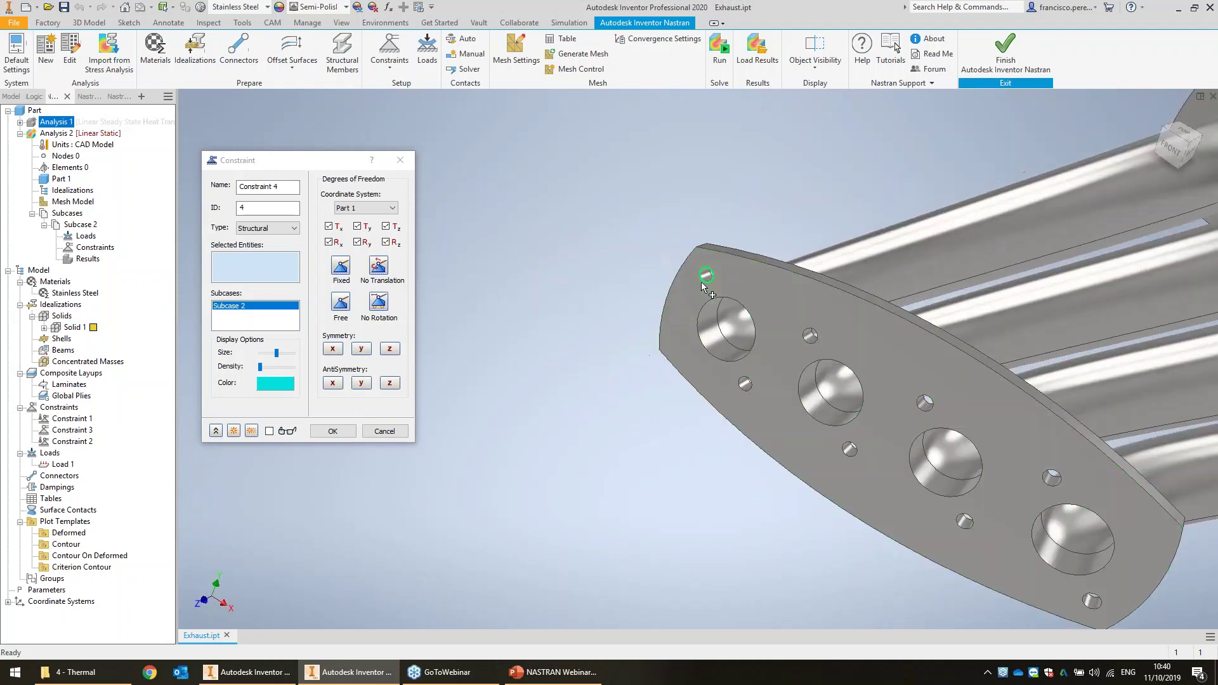
pyautogui.click(706, 267)
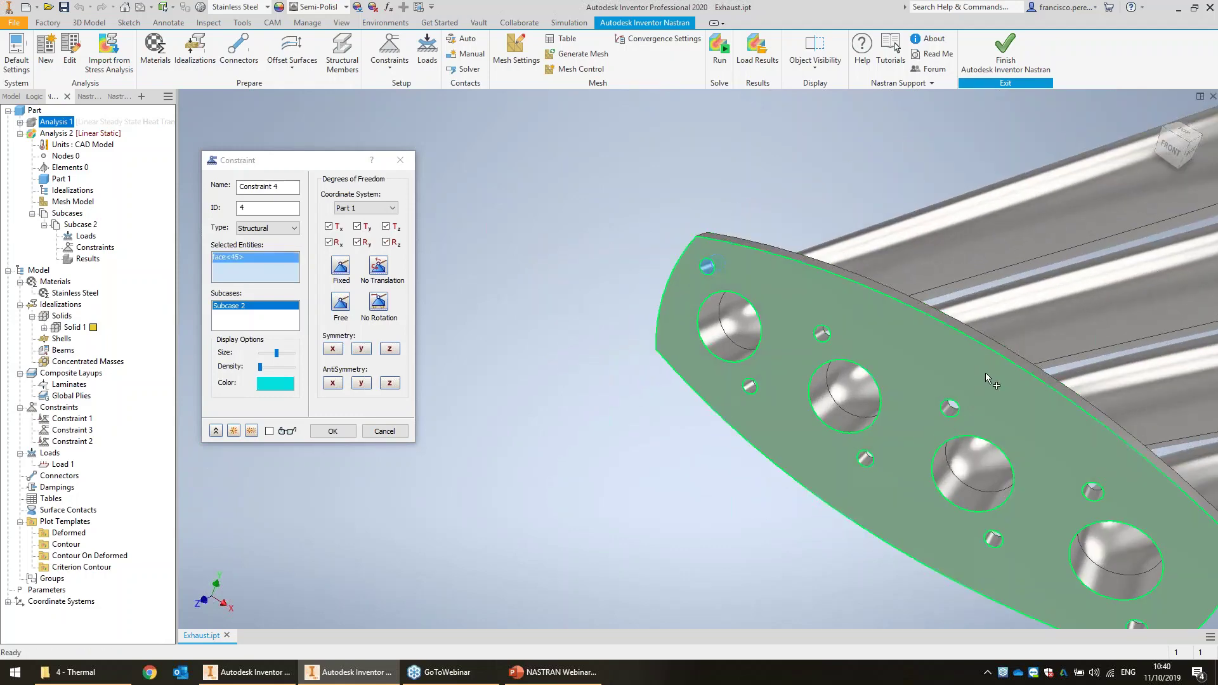
pyautogui.moveTo(1123, 590); pyautogui.dragTo(838, 399, button='middle')
pyautogui.click(853, 441)
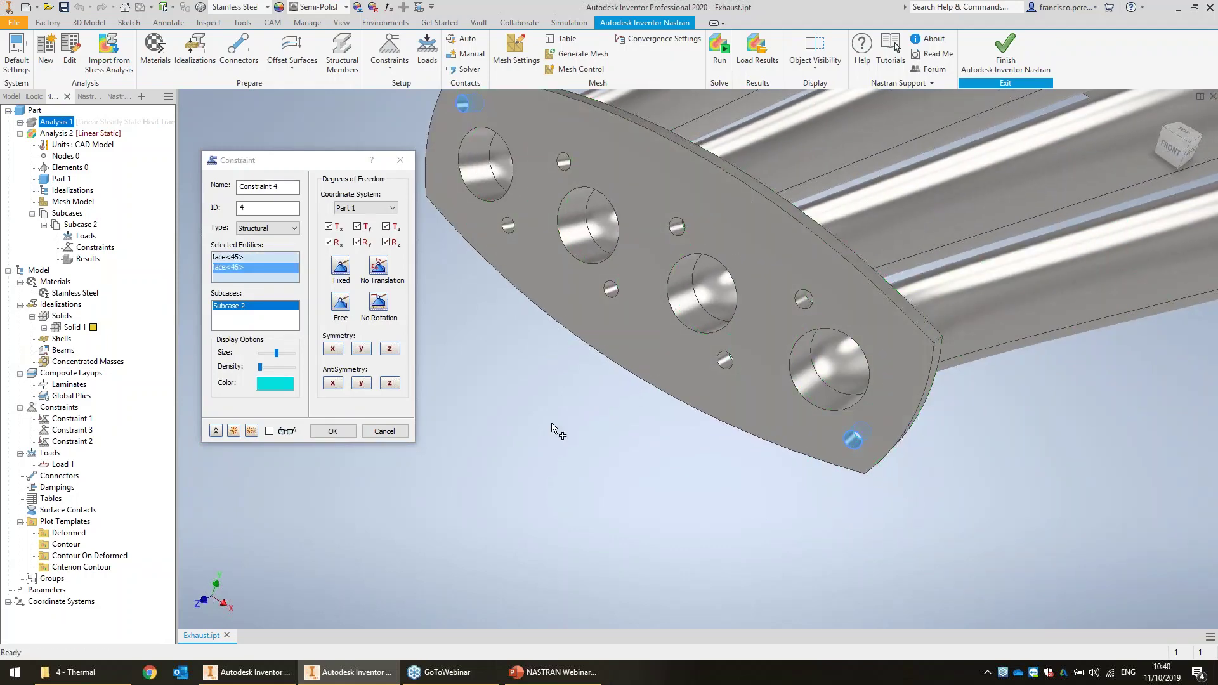
pyautogui.click(332, 431)
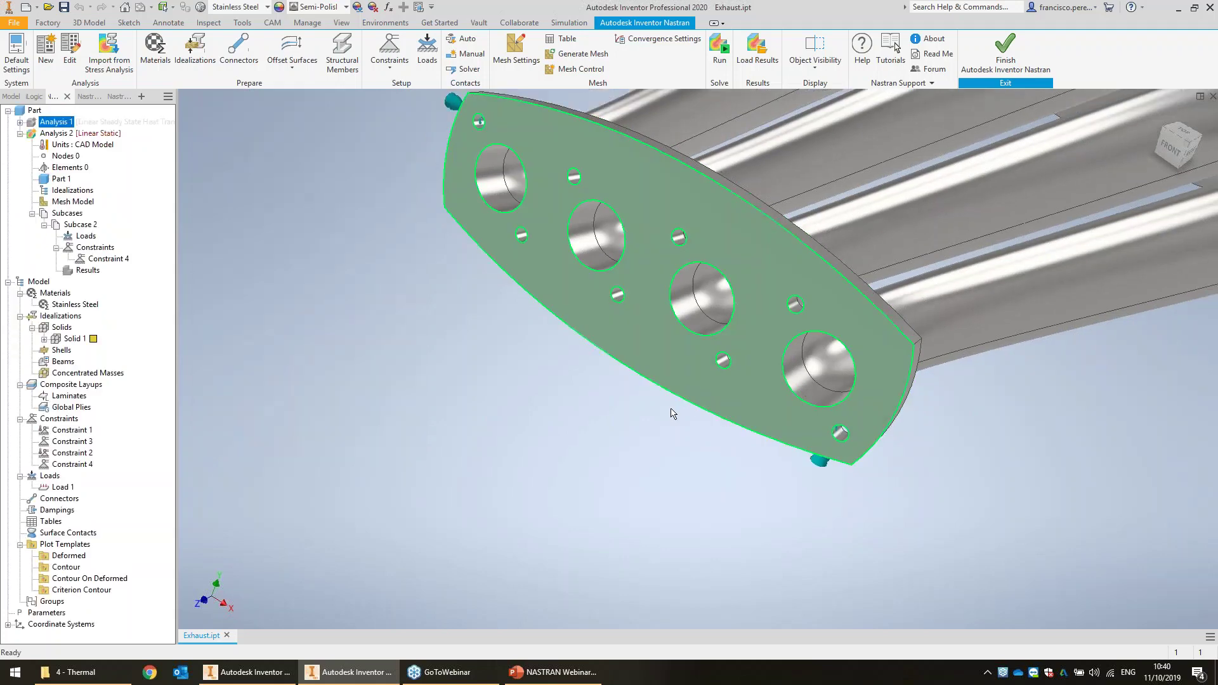
# - Start a new load for Subcase 2 and set its type to From Output
pyautogui.scroll(-4, 751, 421)
pyautogui.keyDown('shift'); pyautogui.moveTo(904, 317); pyautogui.dragTo(707, 204, button='middle'); pyautogui.keyUp('shift')
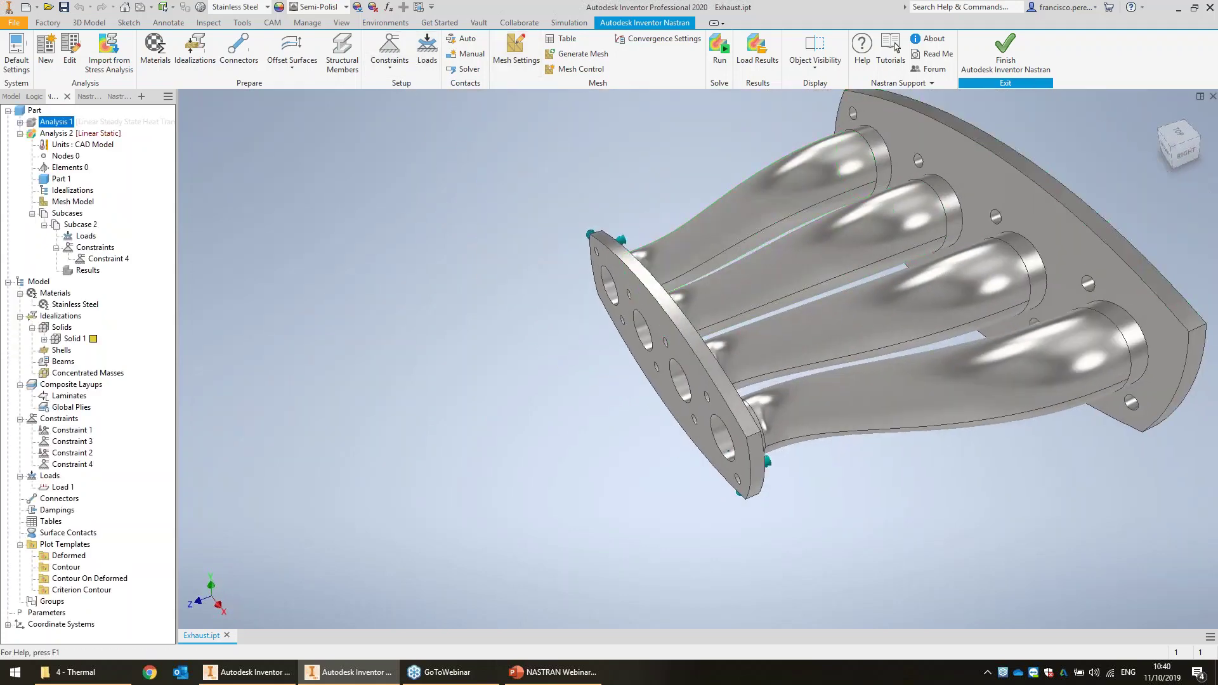
pyautogui.click(436, 70)
pyautogui.click(289, 223)
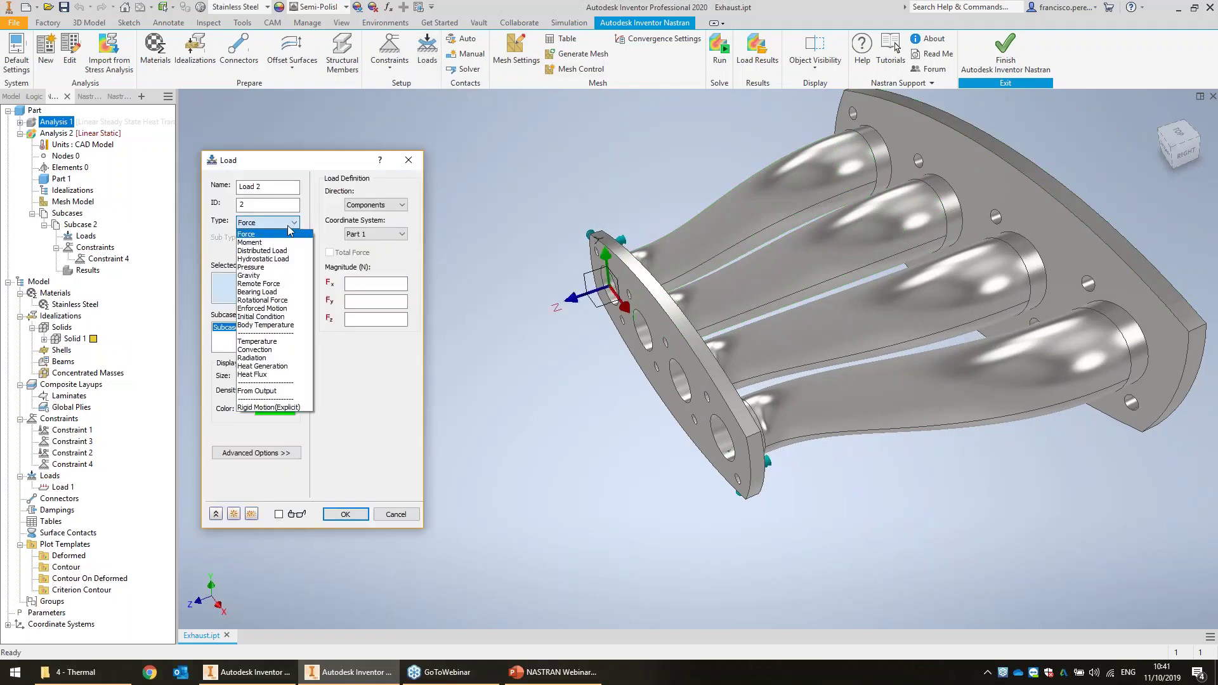
pyautogui.click(274, 391)
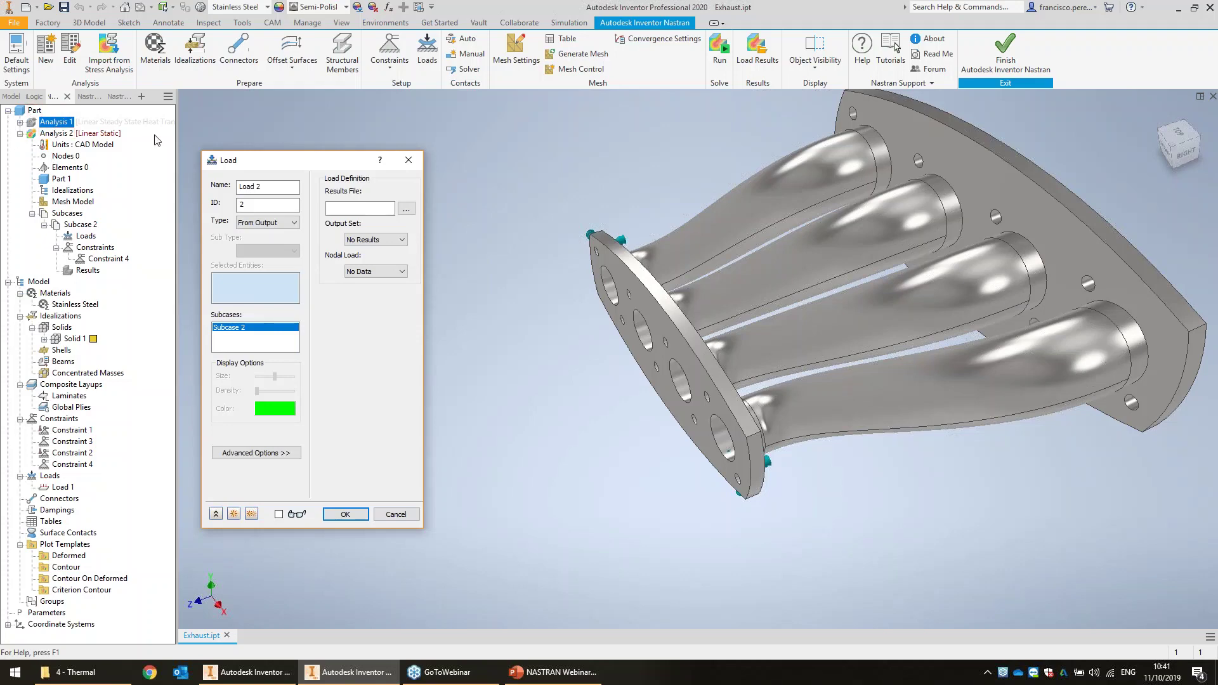
# - Load the heat transfer results file from the 4 - Thermal project's Exhaust folder, and create the load from SUBCASE 1 with TEMPERATURE as nodal load
pyautogui.click(406, 209)
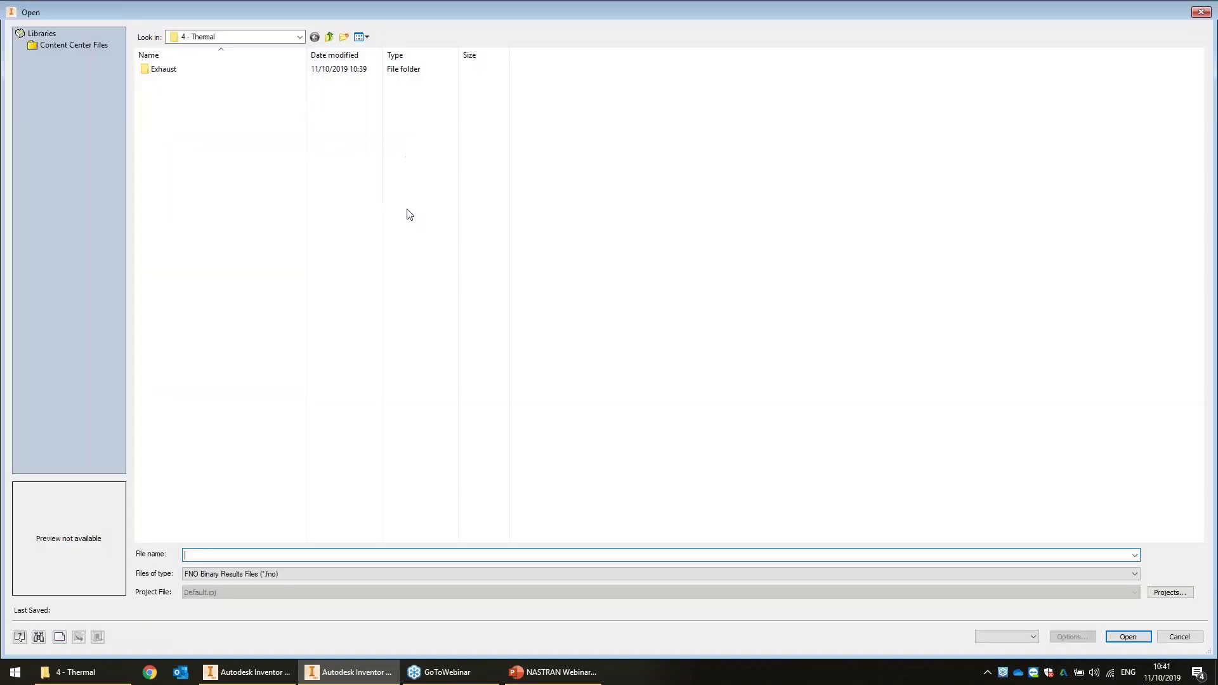
pyautogui.click(325, 42)
pyautogui.click(326, 42)
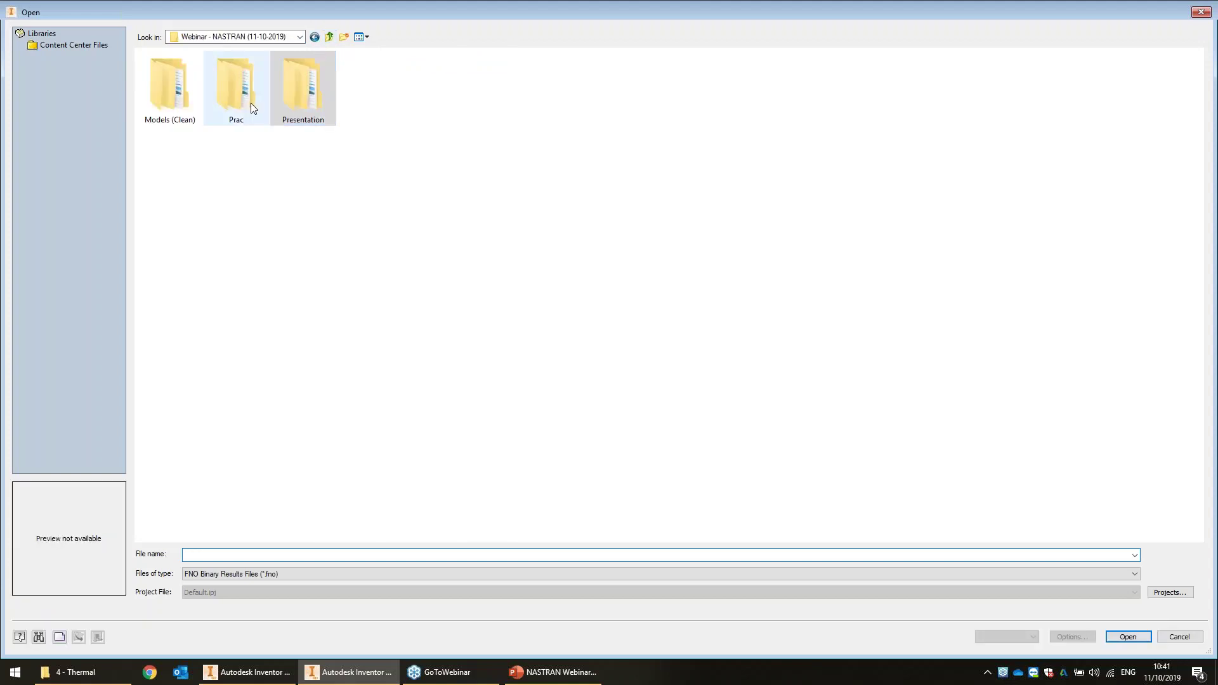
pyautogui.doubleClick(292, 84)
pyautogui.doubleClick(181, 105)
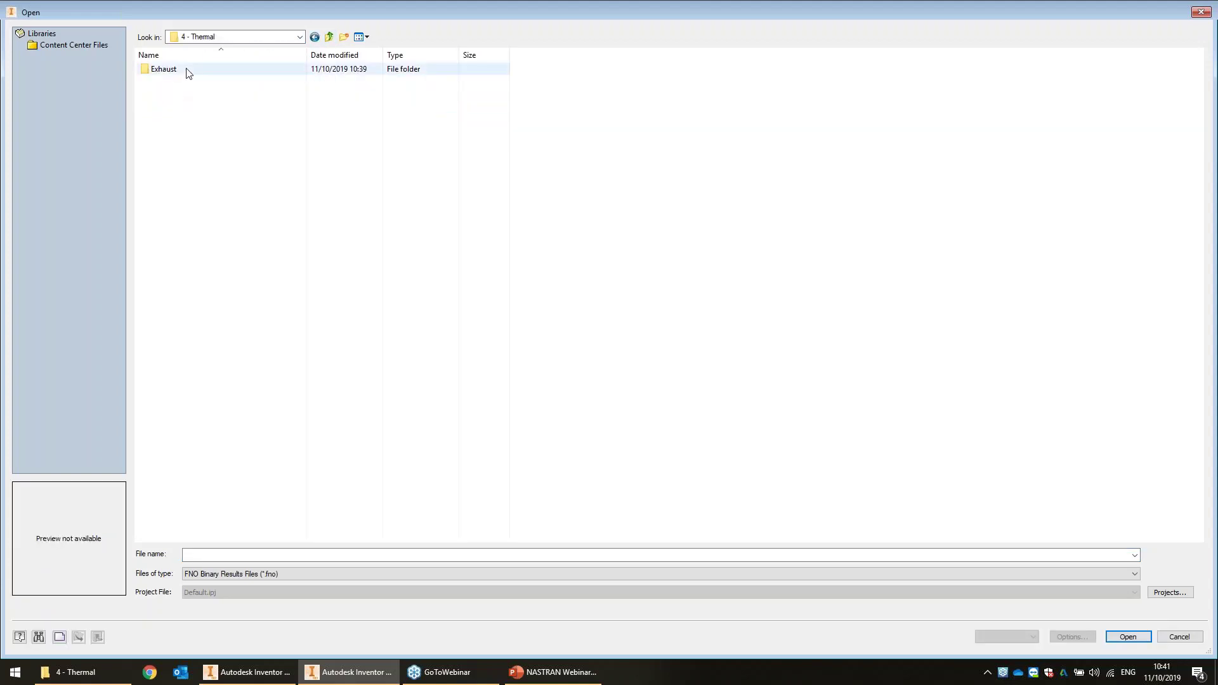
pyautogui.doubleClick(189, 71)
pyautogui.doubleClick(197, 69)
pyautogui.doubleClick(177, 71)
pyautogui.doubleClick(198, 70)
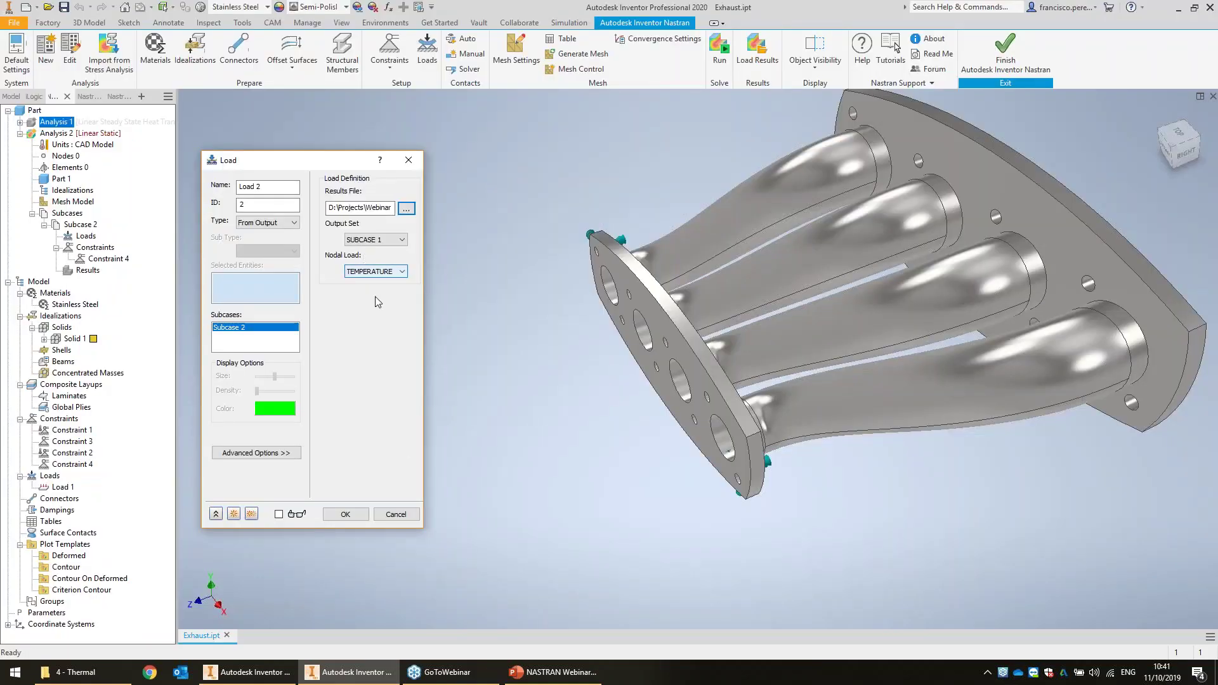
pyautogui.click(345, 515)
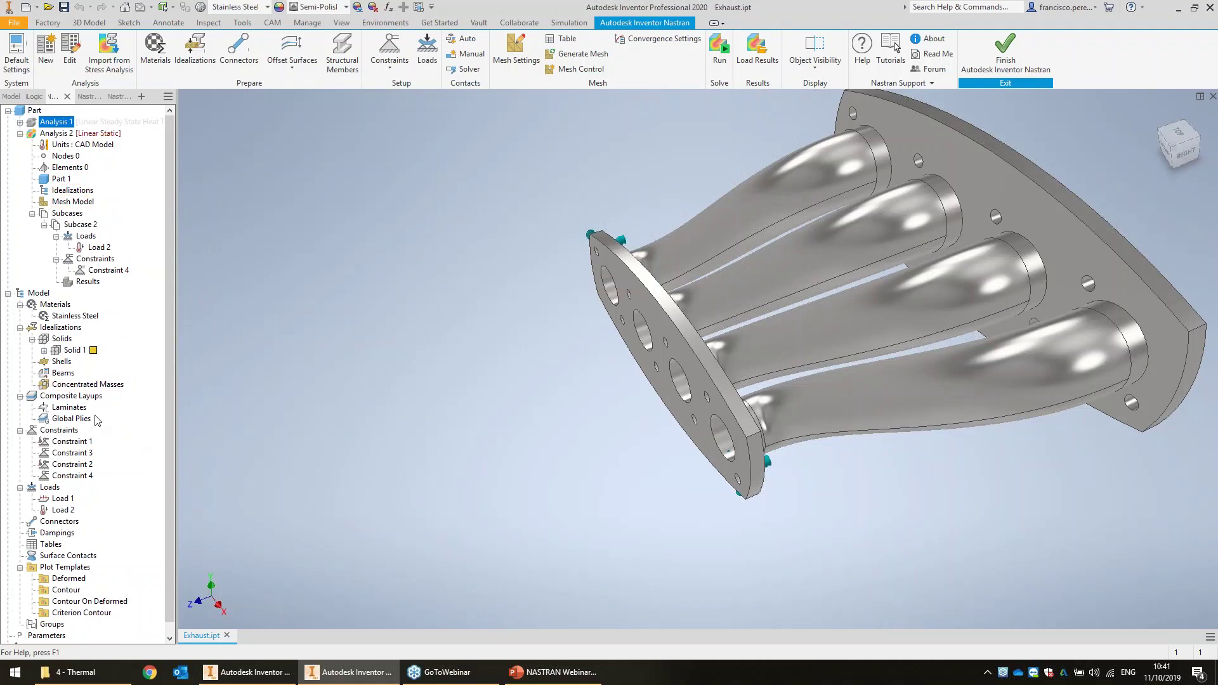
# - Add the Solid 1 idealization to Analysis 2 and check the thermal properties of its Stainless Steel material
pyautogui.moveTo(82, 357); pyautogui.dragTo(66, 191)
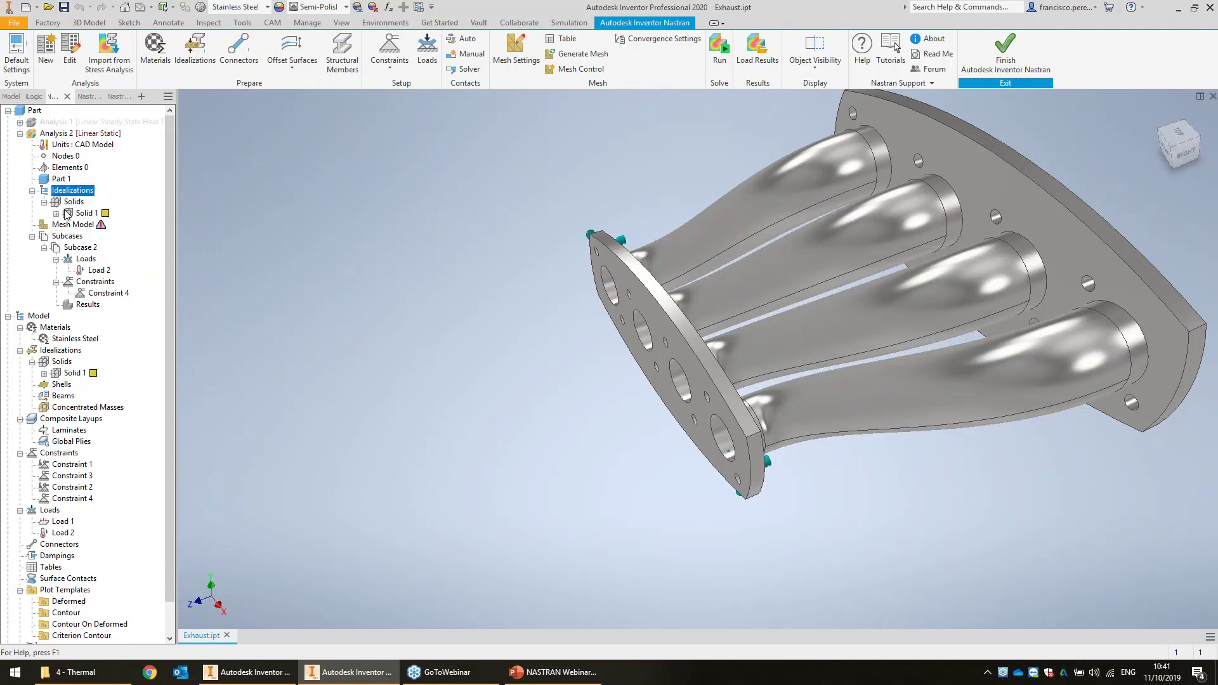
pyautogui.rightClick(106, 224)
pyautogui.click(118, 235)
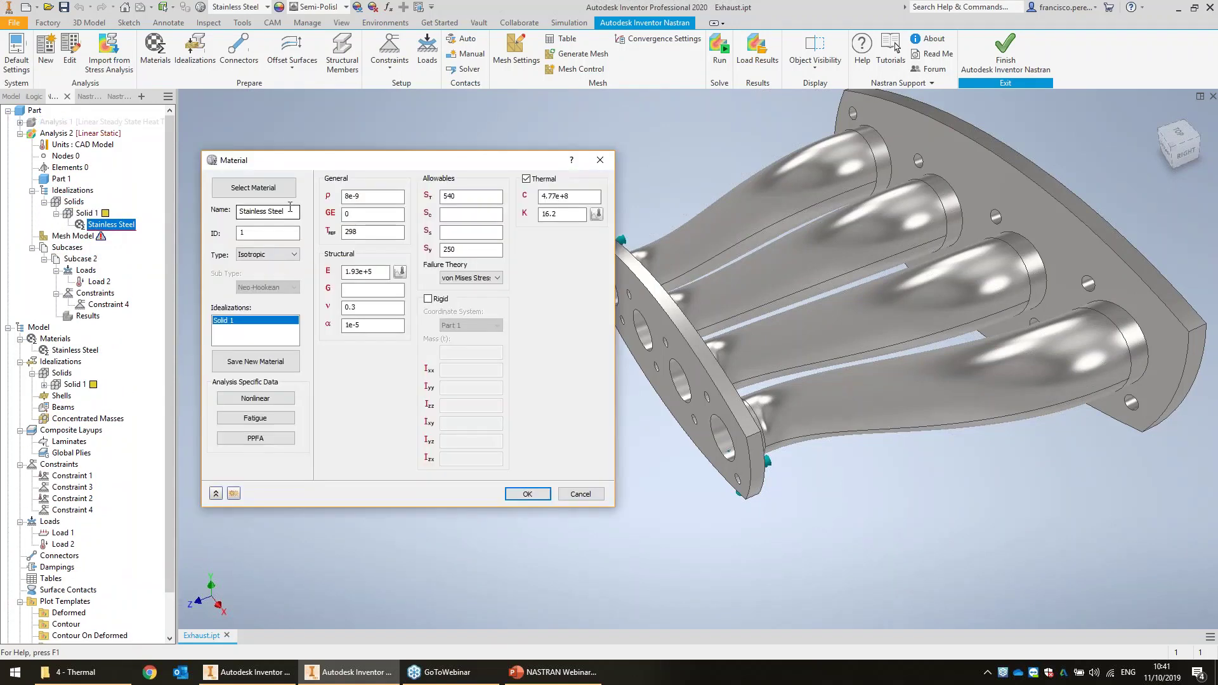
pyautogui.click(564, 214)
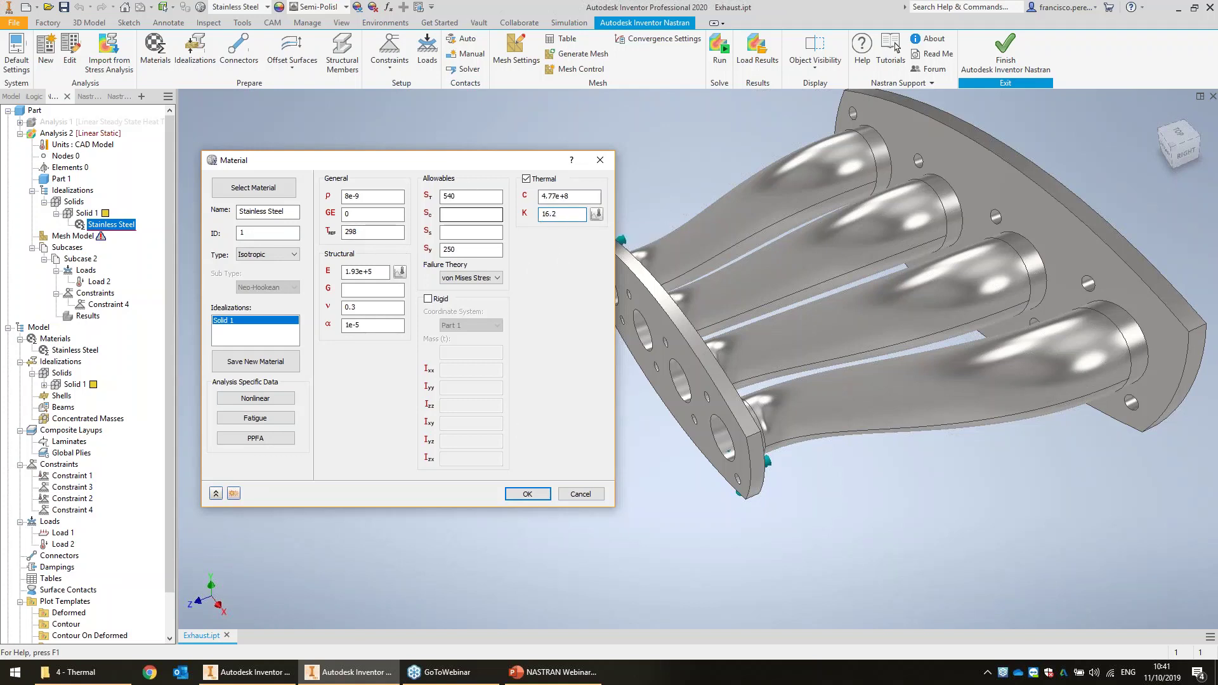
pyautogui.click(535, 499)
# - Generate the mesh for the linear static analysis and run it to load the results
pyautogui.keyDown('shift'); pyautogui.moveTo(546, 367); pyautogui.dragTo(406, 399, button='middle'); pyautogui.keyUp('shift')
pyautogui.click(579, 53)
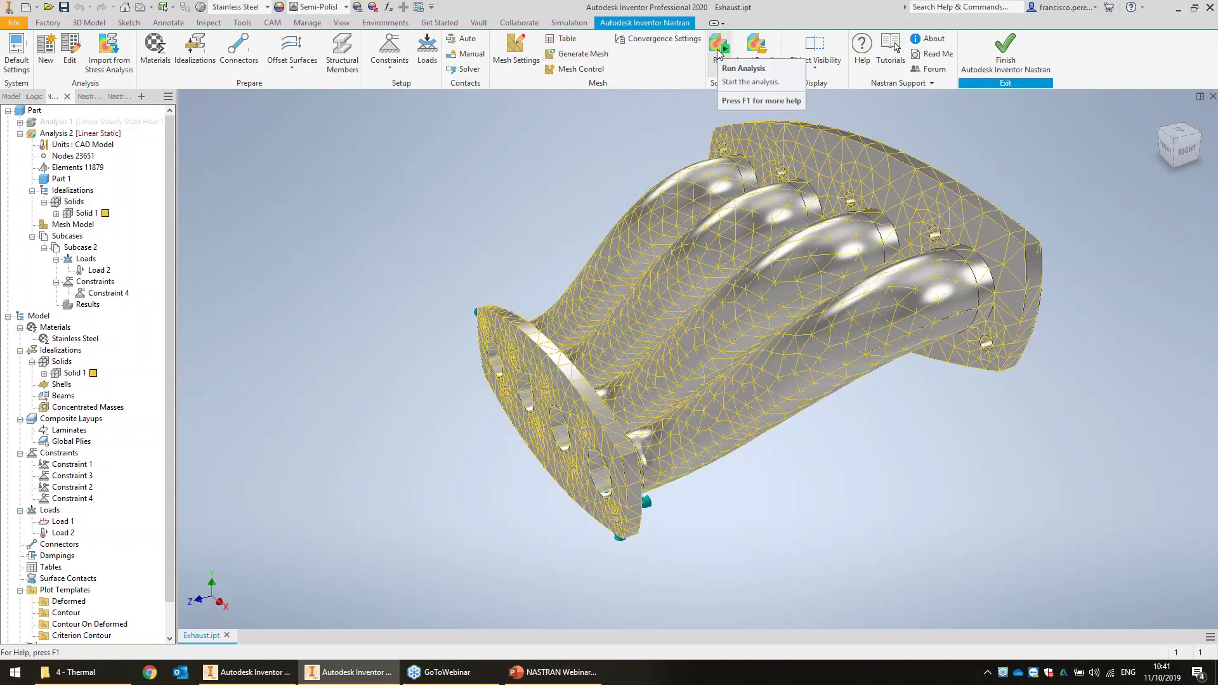
pyautogui.click(721, 56)
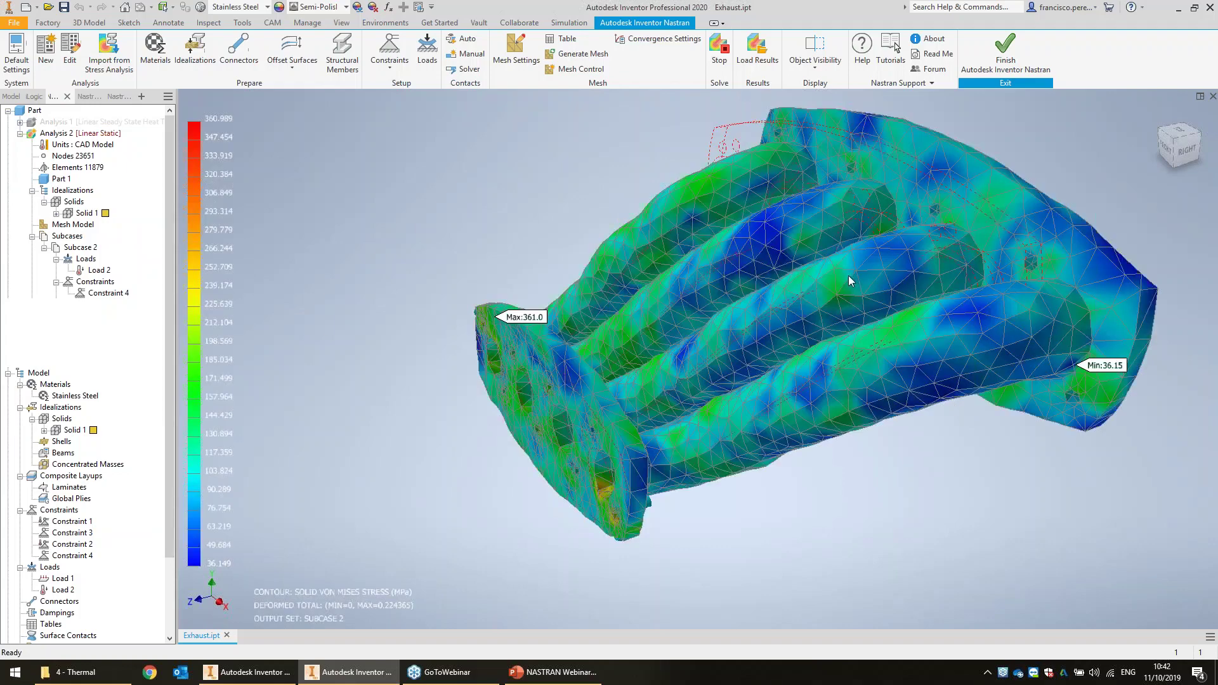
# - Examine the von Mises stress contour on the deformed manifold, from the pipes to the smaller flange's maximum-stress corner
pyautogui.keyDown('shift'); pyautogui.moveTo(847, 276); pyautogui.dragTo(576, 277, button='middle'); pyautogui.keyUp('shift')
pyautogui.moveTo(670, 272); pyautogui.dragTo(584, 238, button='middle')
pyautogui.scroll(-3, 557, 245)
pyautogui.moveTo(600, 298); pyautogui.dragTo(731, 459, button='middle')
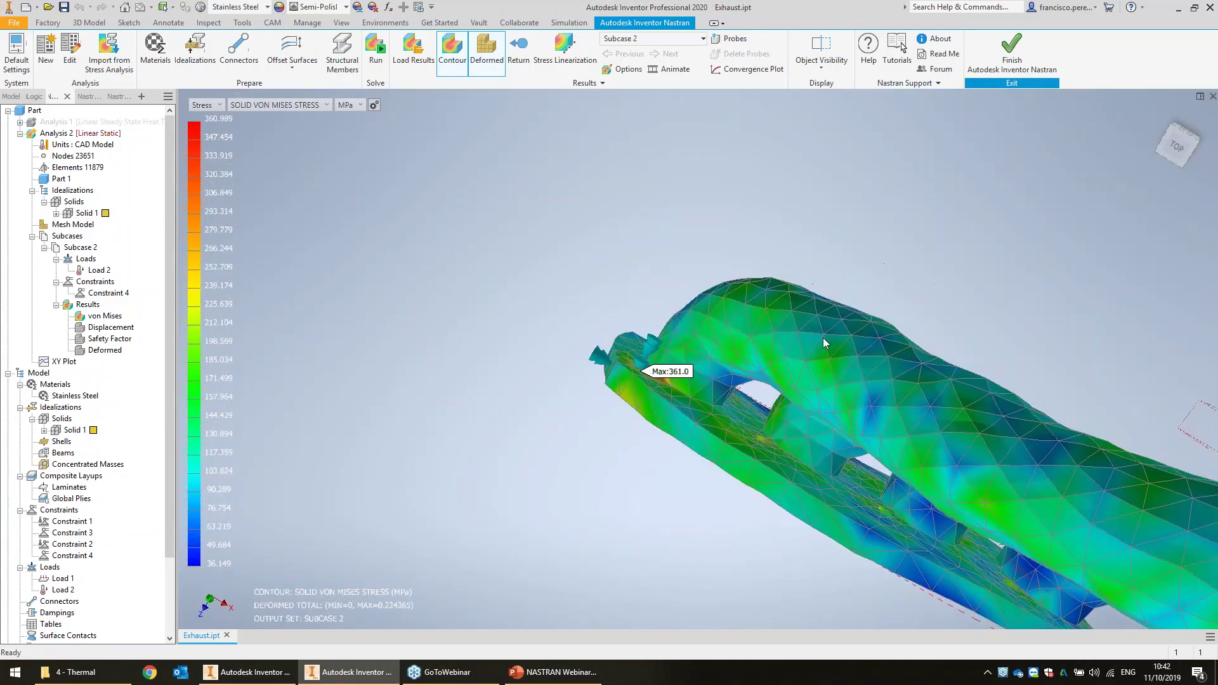
pyautogui.keyDown('shift'); pyautogui.moveTo(824, 341); pyautogui.dragTo(686, 228, button='middle'); pyautogui.keyUp('shift')
pyautogui.scroll(1, 620, 346)
pyautogui.moveTo(668, 353); pyautogui.dragTo(737, 289, button='middle')
pyautogui.scroll(-2, 511, 414)
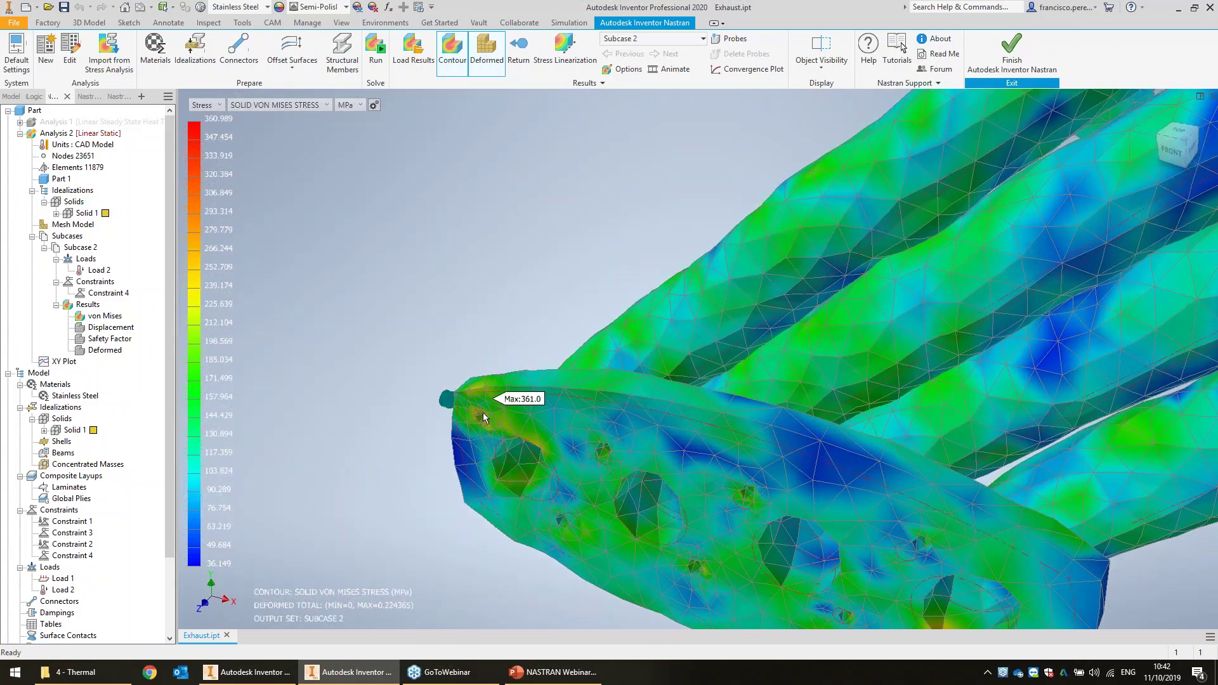
# - Switch the model view from perspective to orthographic projection
pyautogui.rightClick(515, 384)
pyautogui.click(698, 337)
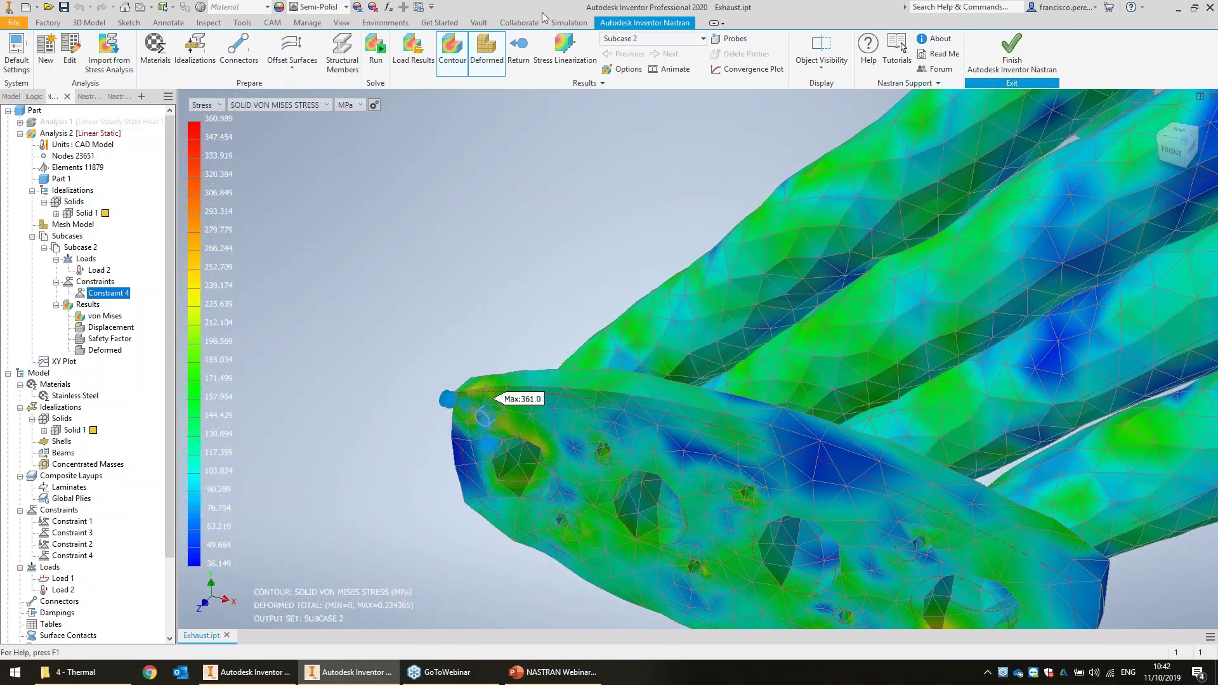
pyautogui.click(341, 23)
pyautogui.click(352, 38)
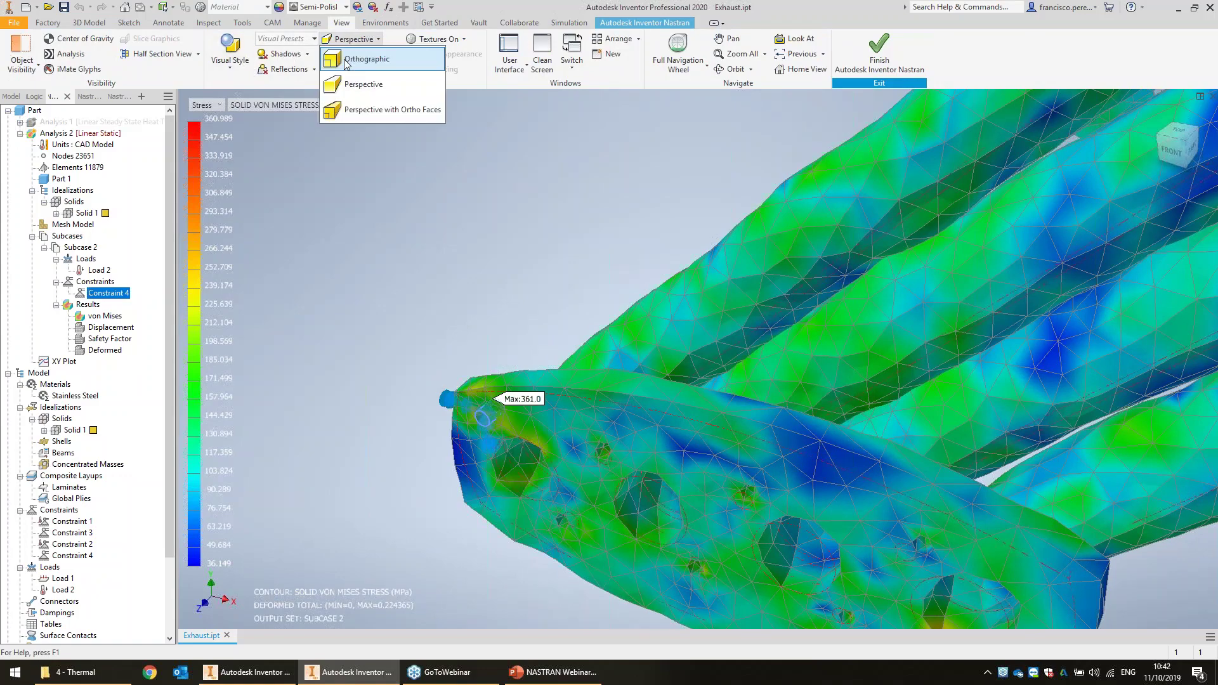
pyautogui.click(345, 63)
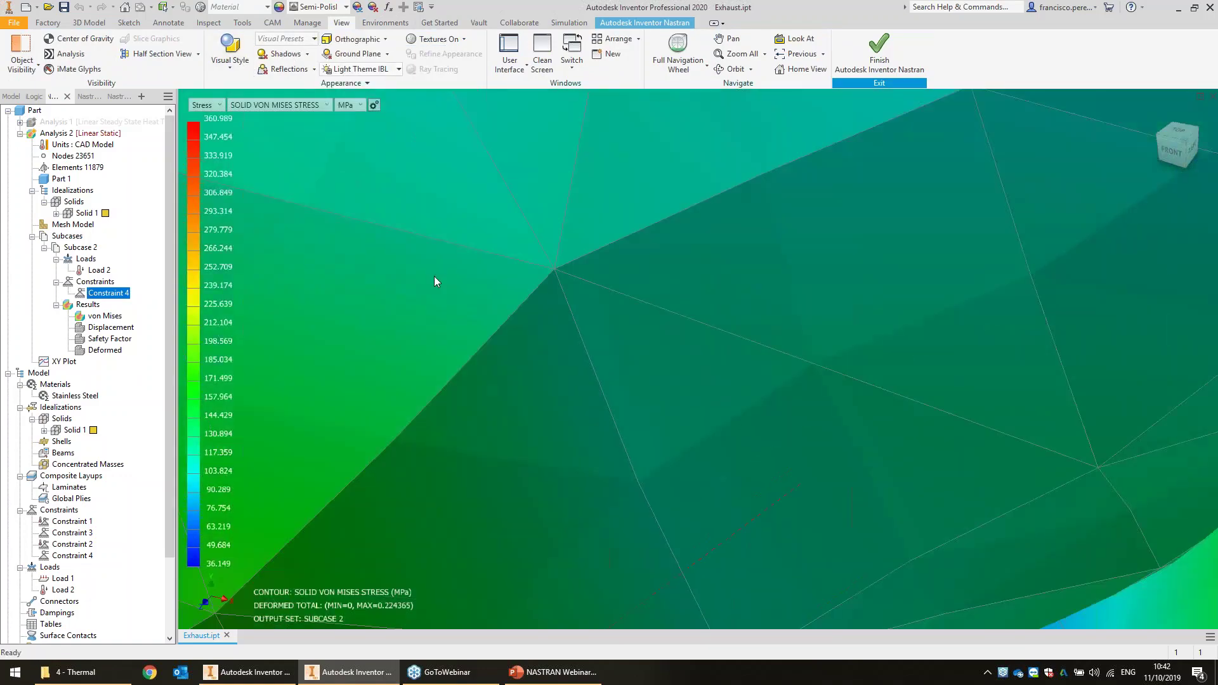
# - Examine the von Mises stress around the constrained bolt hole on the front face of the smaller flange
pyautogui.scroll(10, 460, 429)
pyautogui.scroll(-5, 458, 428)
pyautogui.scroll(5, 447, 419)
pyautogui.moveTo(448, 419); pyautogui.dragTo(573, 409, button='middle')
pyautogui.scroll(-5, 574, 409)
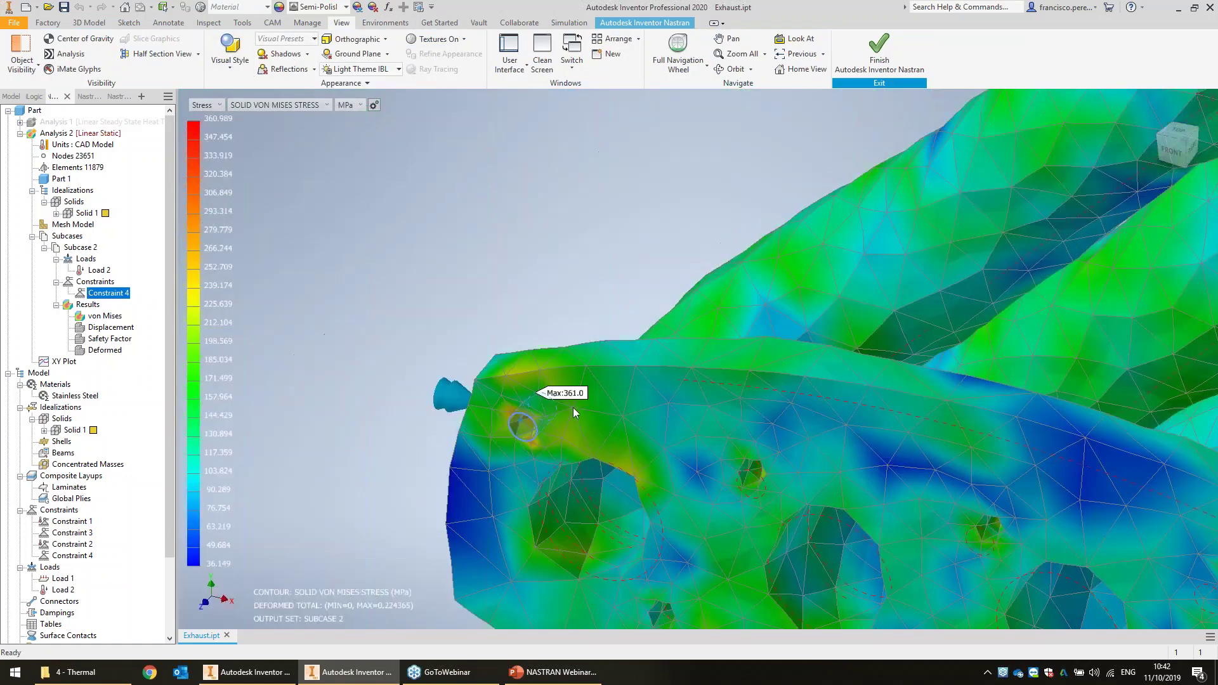
pyautogui.scroll(-3, 503, 425)
pyautogui.moveTo(418, 427); pyautogui.dragTo(496, 418, button='middle')
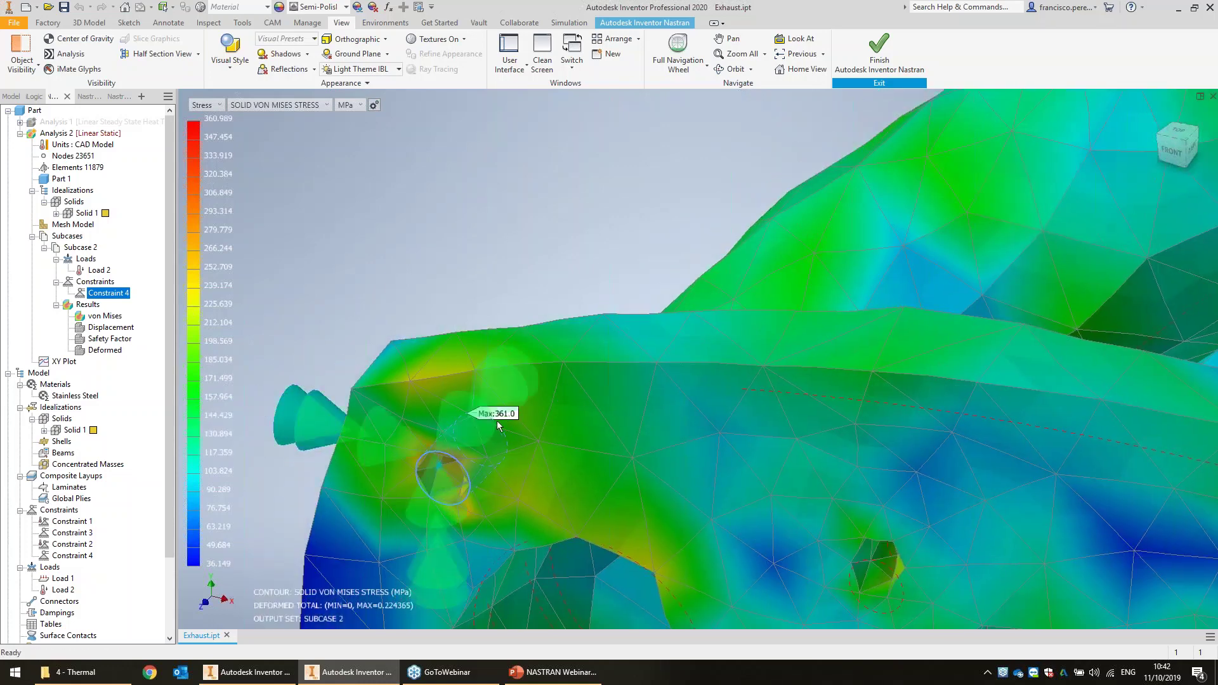
# - Examine the maximum von Mises stress location behind the smaller flange, and review the stress distribution over the whole manifold
pyautogui.scroll(9, 511, 374)
pyautogui.keyDown('shift'); pyautogui.moveTo(684, 317); pyautogui.dragTo(701, 324, button='middle'); pyautogui.keyUp('shift')
pyautogui.scroll(-6, 701, 323)
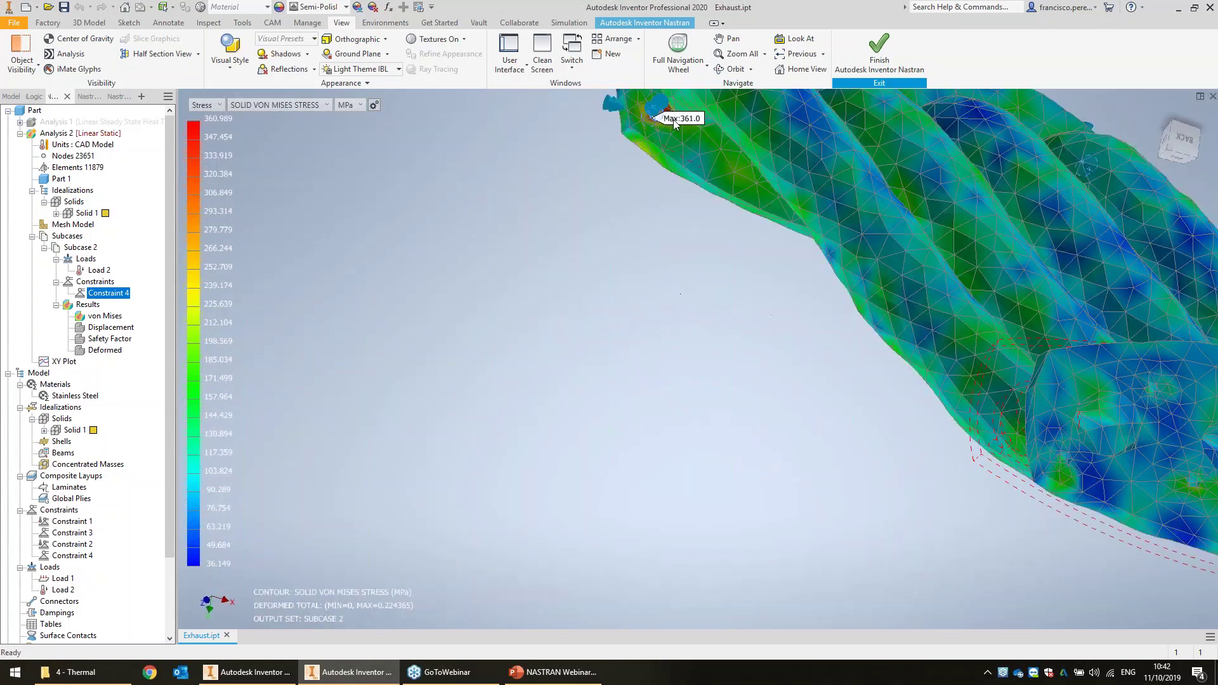
pyautogui.moveTo(674, 120); pyautogui.dragTo(643, 267, button='middle')
pyautogui.scroll(-3, 643, 266)
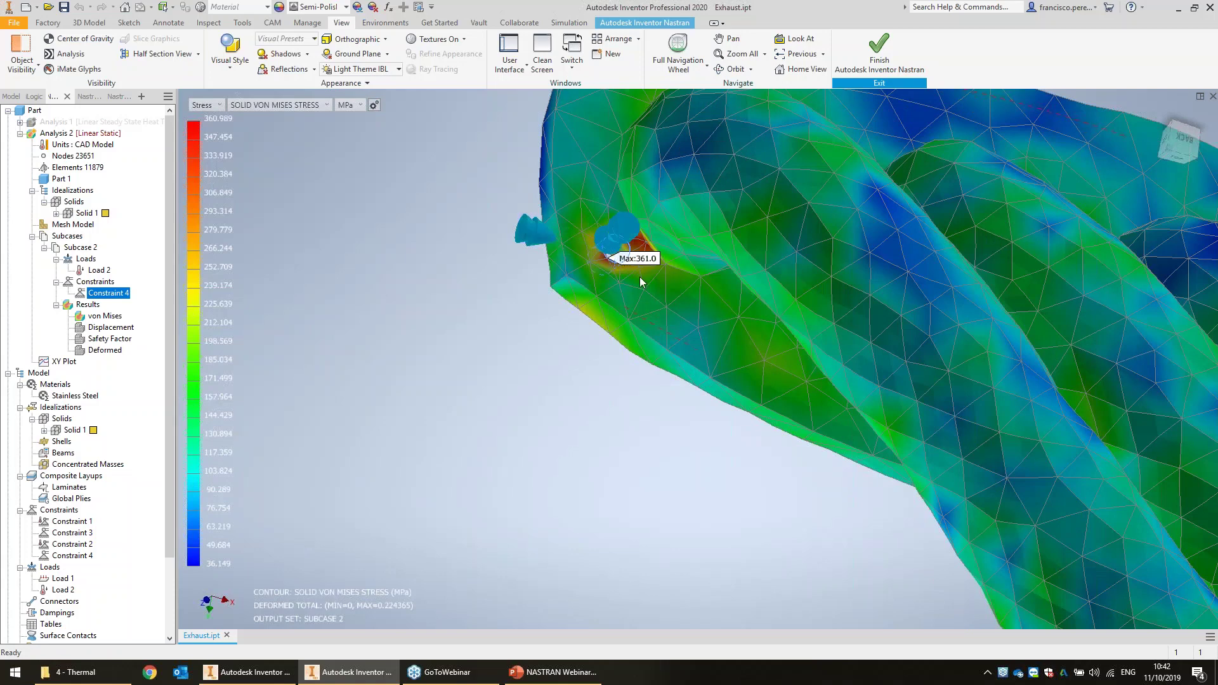
pyautogui.scroll(-7, 646, 339)
pyautogui.scroll(3, 680, 368)
pyautogui.moveTo(691, 379); pyautogui.dragTo(514, 362, button='middle')
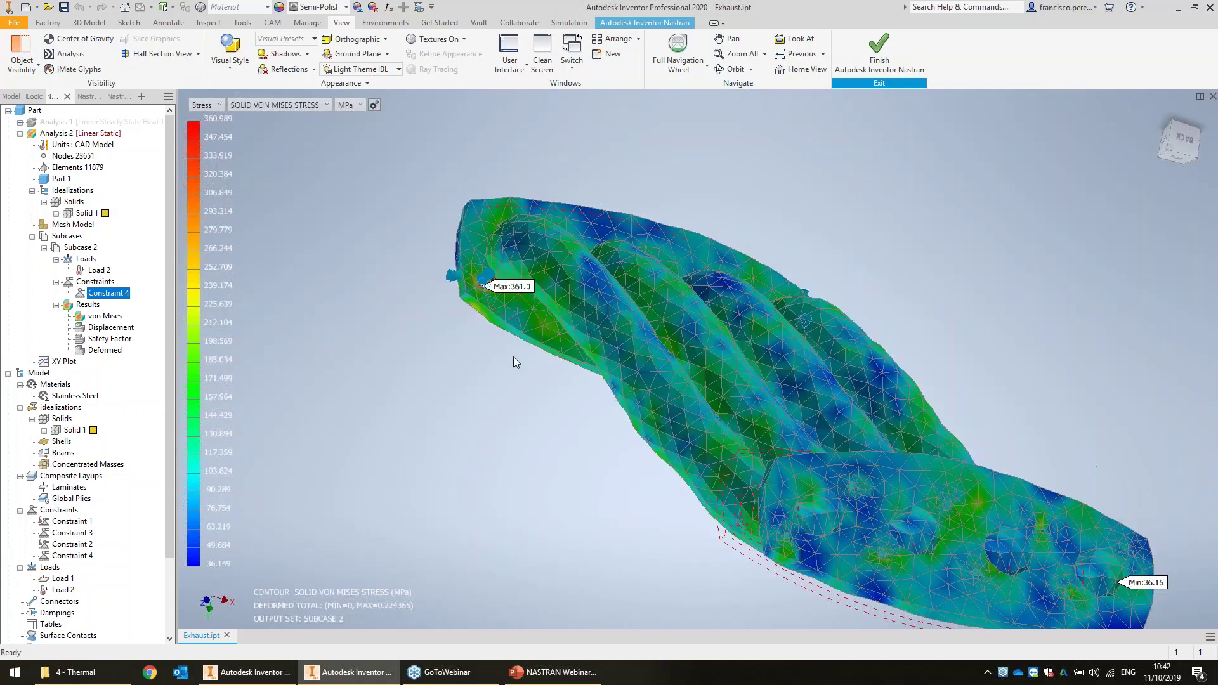
pyautogui.keyDown('shift'); pyautogui.moveTo(584, 381); pyautogui.dragTo(769, 208, button='middle'); pyautogui.keyUp('shift')
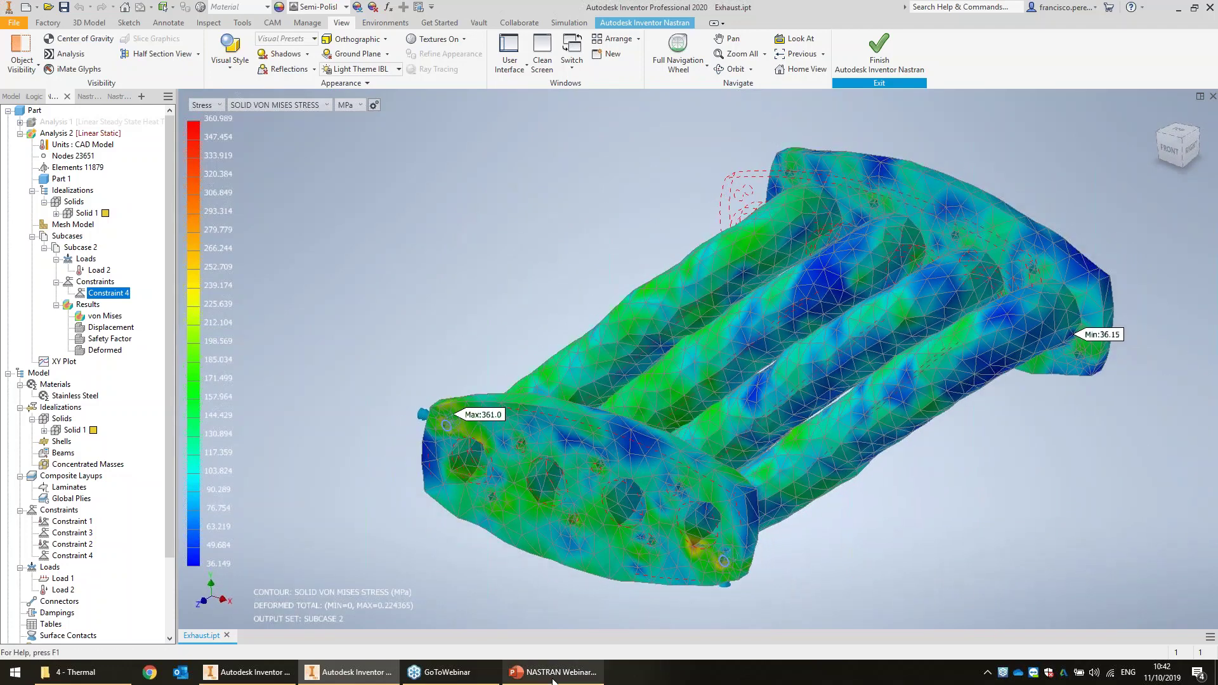
# - Switch to the NASTRAN webinar deck in PowerPoint and present it from the slide after the Example 4 thermal analysis
pyautogui.click(553, 679)
pyautogui.press('pagedown')
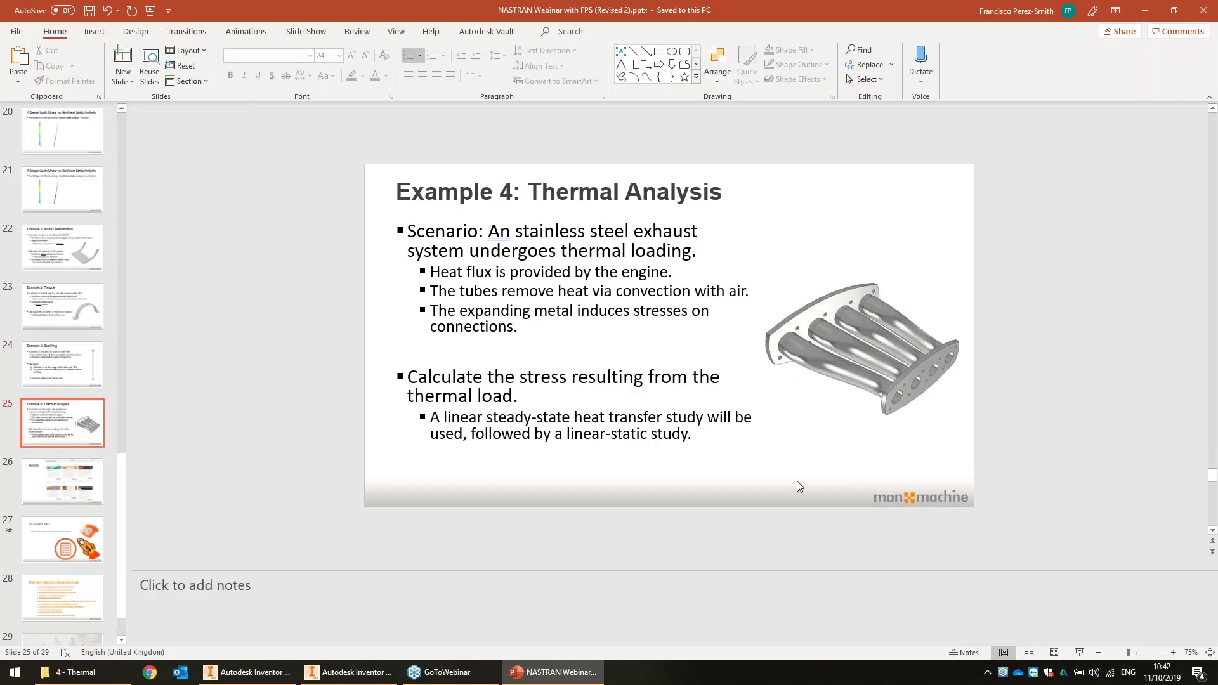
pyautogui.press('pagedown')
pyautogui.hotkey('shift', 'F5')
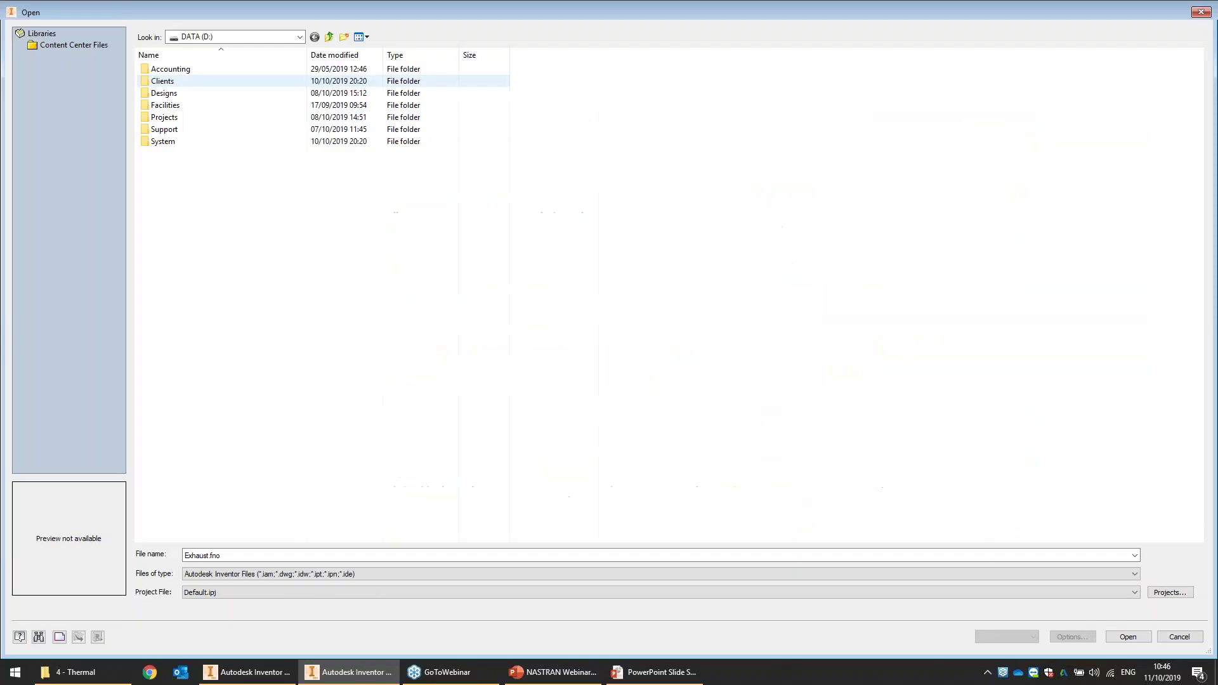
# - In Inventor, open Lever.ipt from the webinar's 1 - Plastic Deformation presentation folder and enter the Inventor Nastran environment
pyautogui.click(166, 79)
pyautogui.click(175, 140)
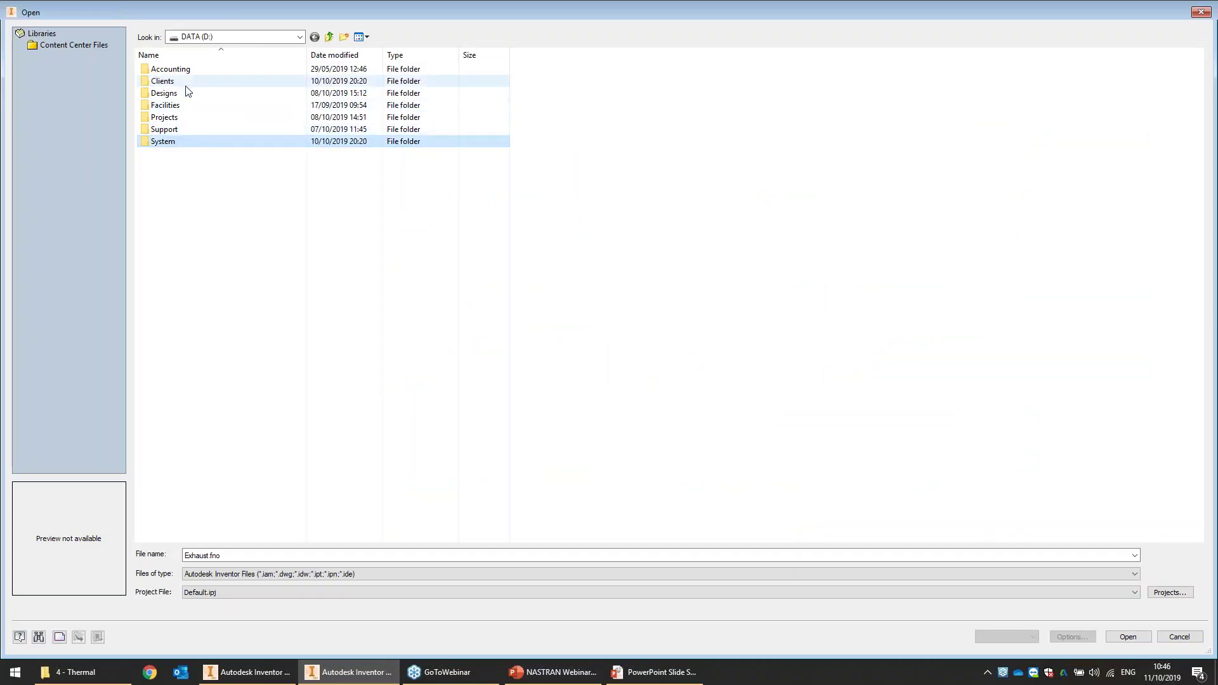
pyautogui.doubleClick(177, 118)
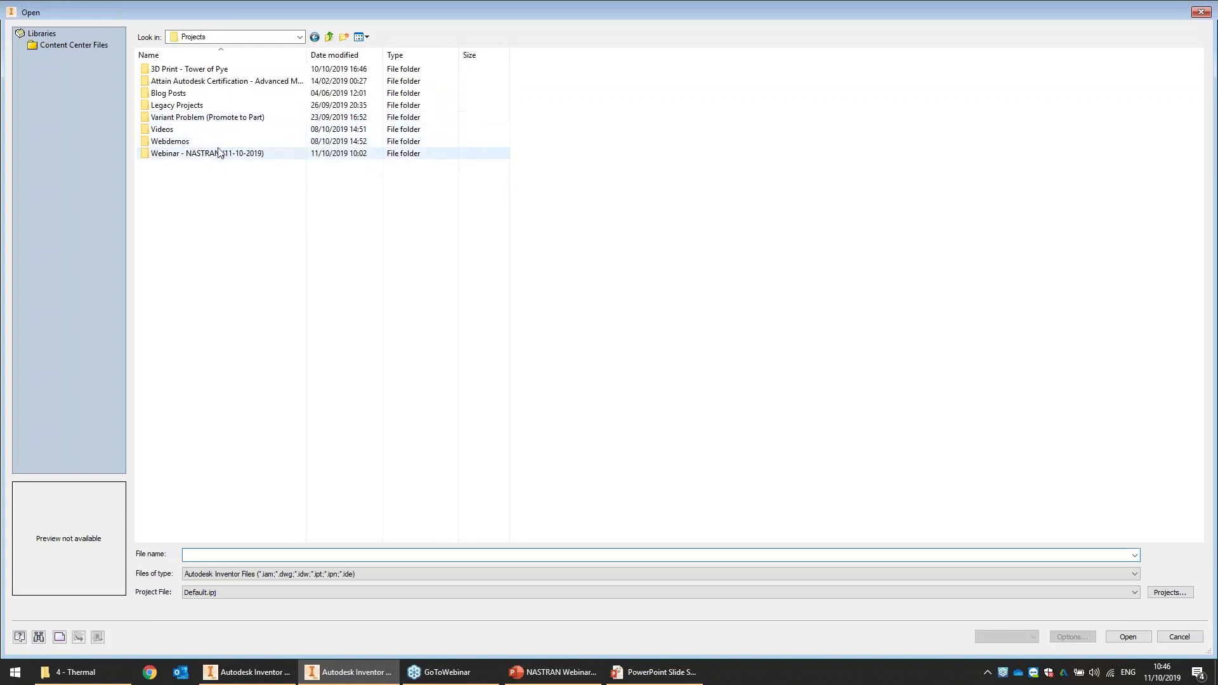
pyautogui.doubleClick(218, 153)
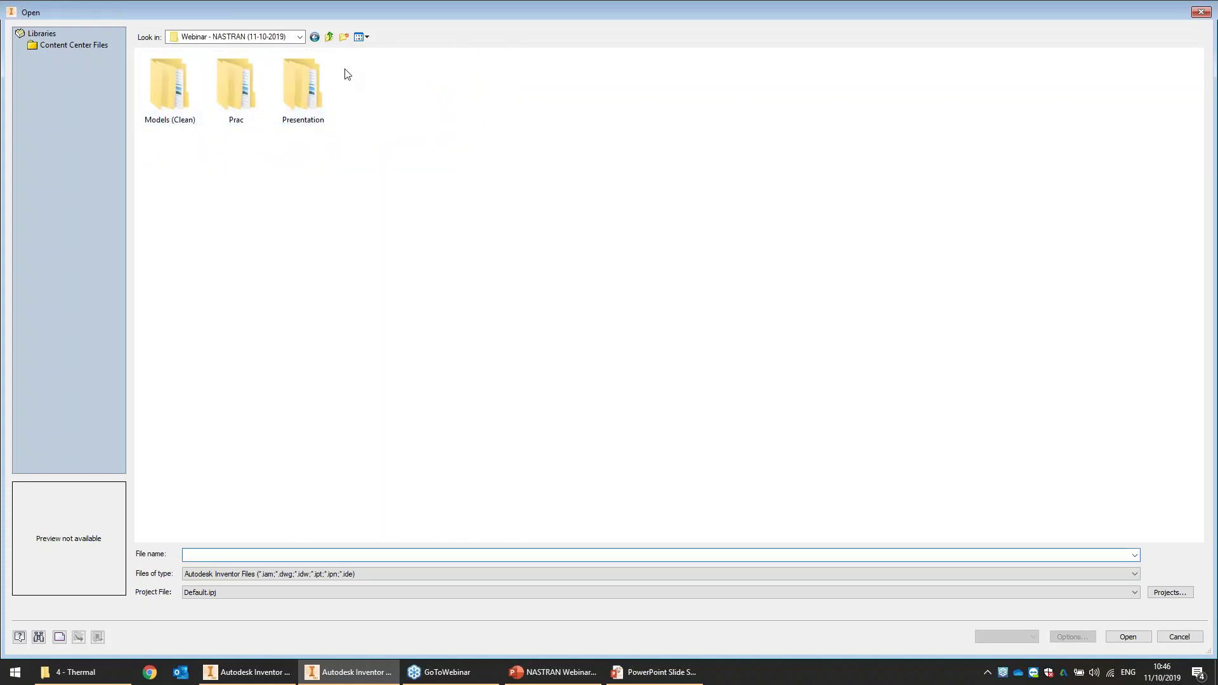
pyautogui.doubleClick(317, 81)
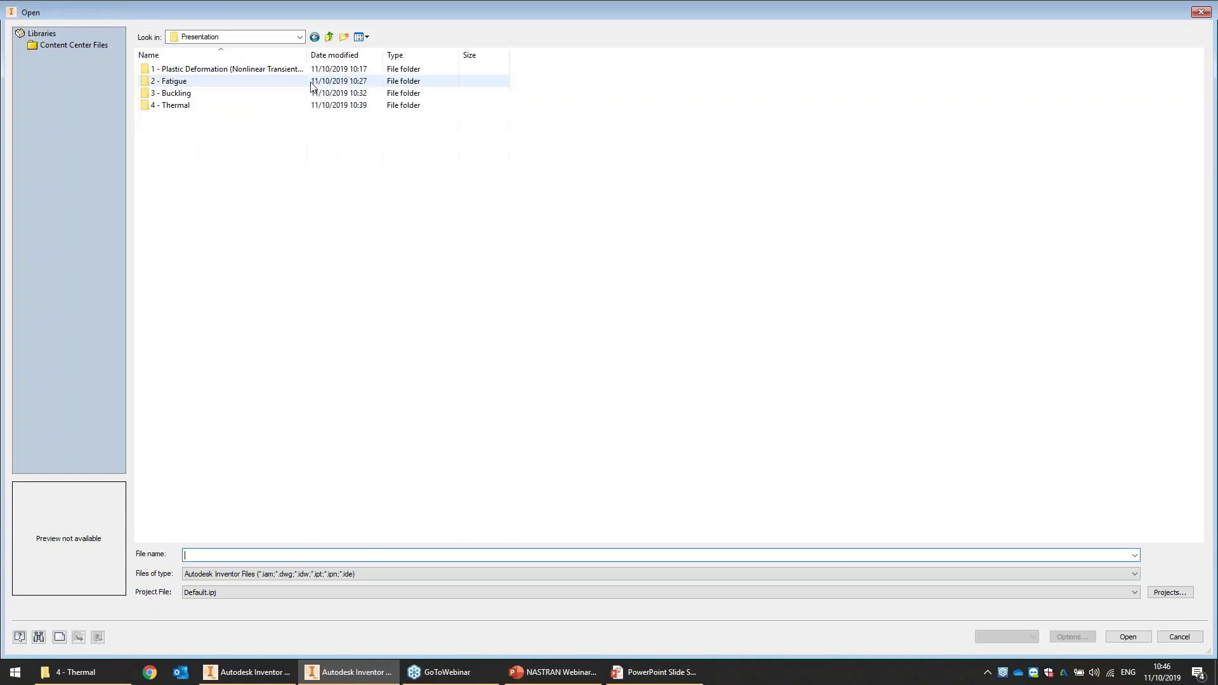
pyautogui.doubleClick(206, 69)
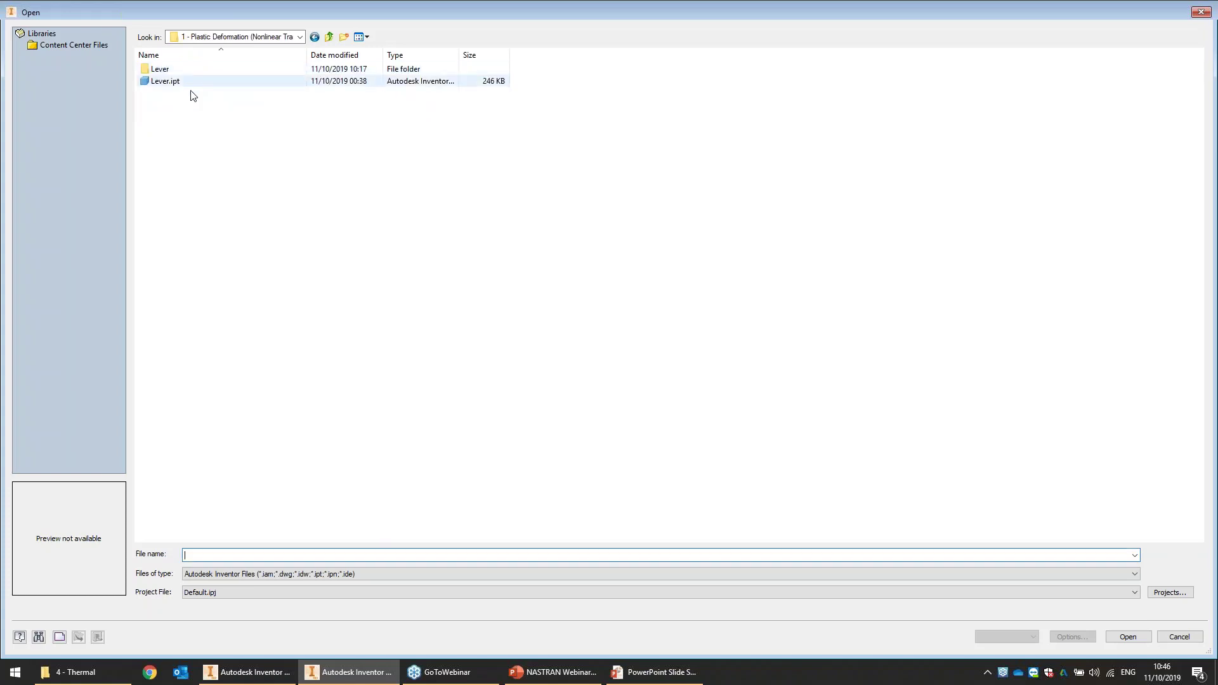
pyautogui.doubleClick(170, 83)
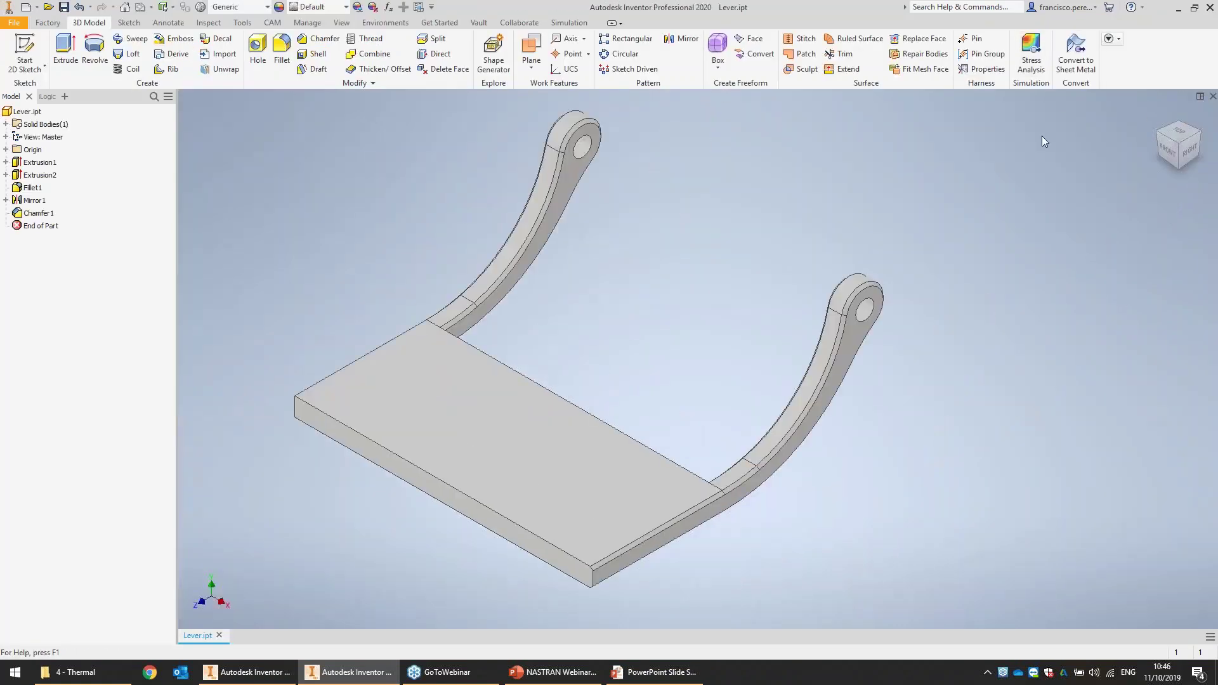
pyautogui.click(394, 25)
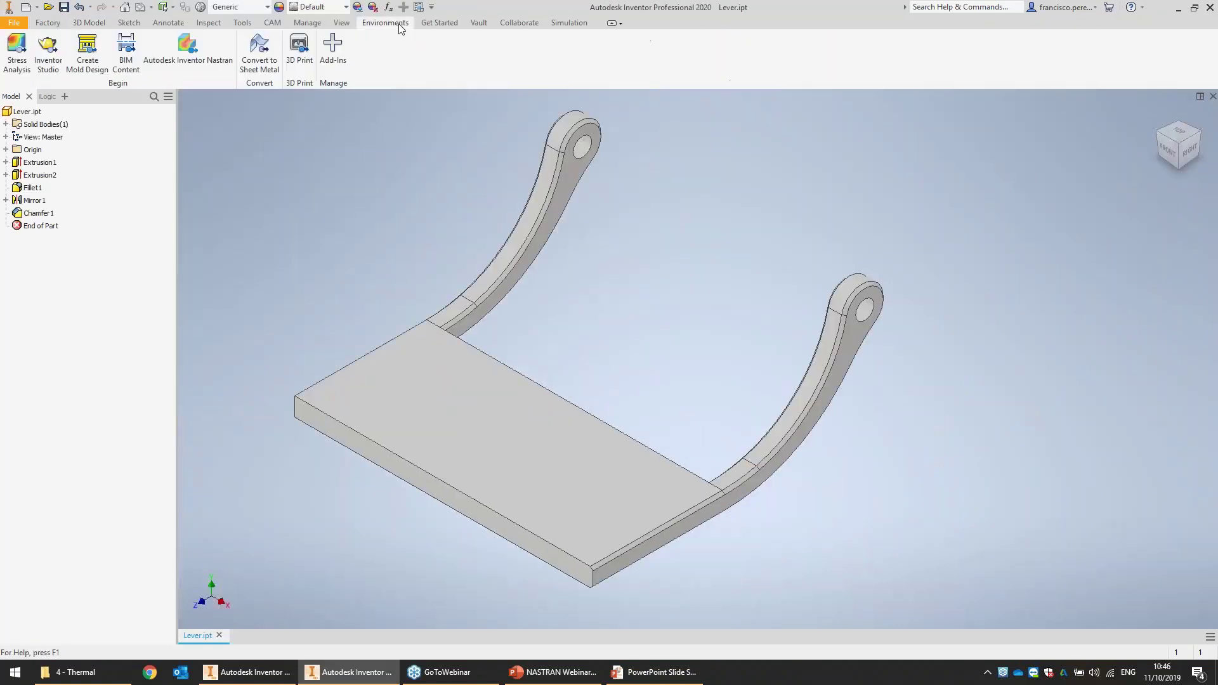
pyautogui.click(204, 48)
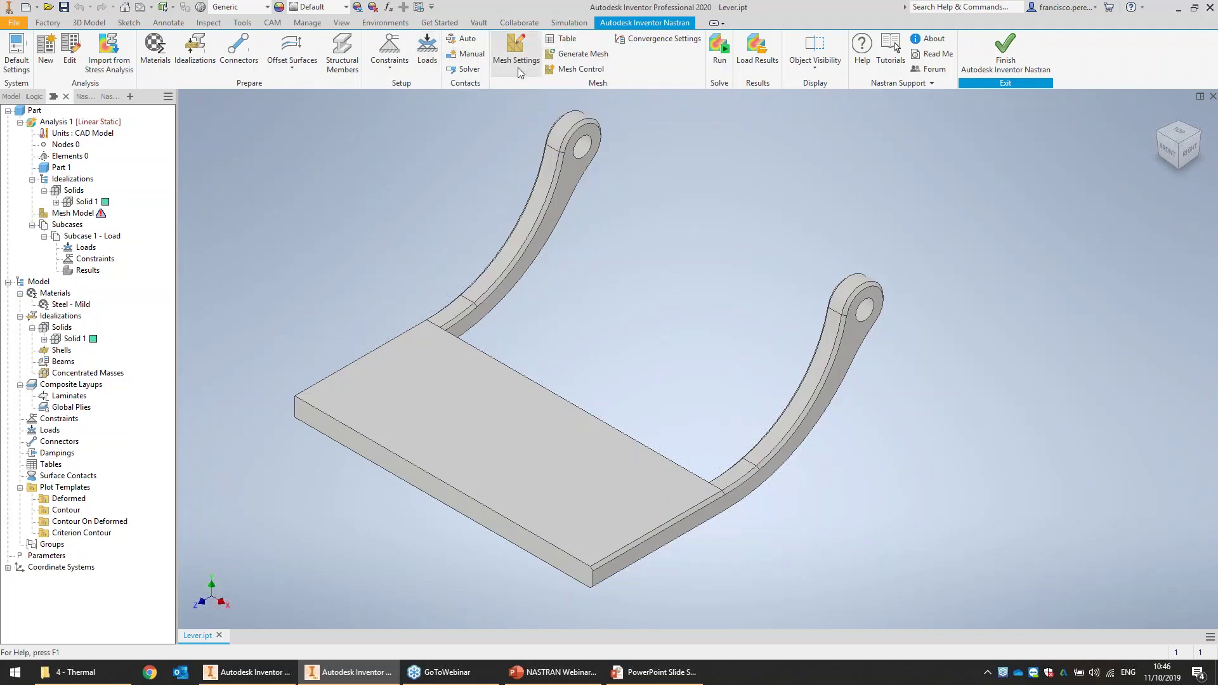
# - Add a mesh control with a 0.5 mm face element size to the near arm's pin hole and generate the mesh
pyautogui.click(574, 69)
pyautogui.scroll(5, 881, 321)
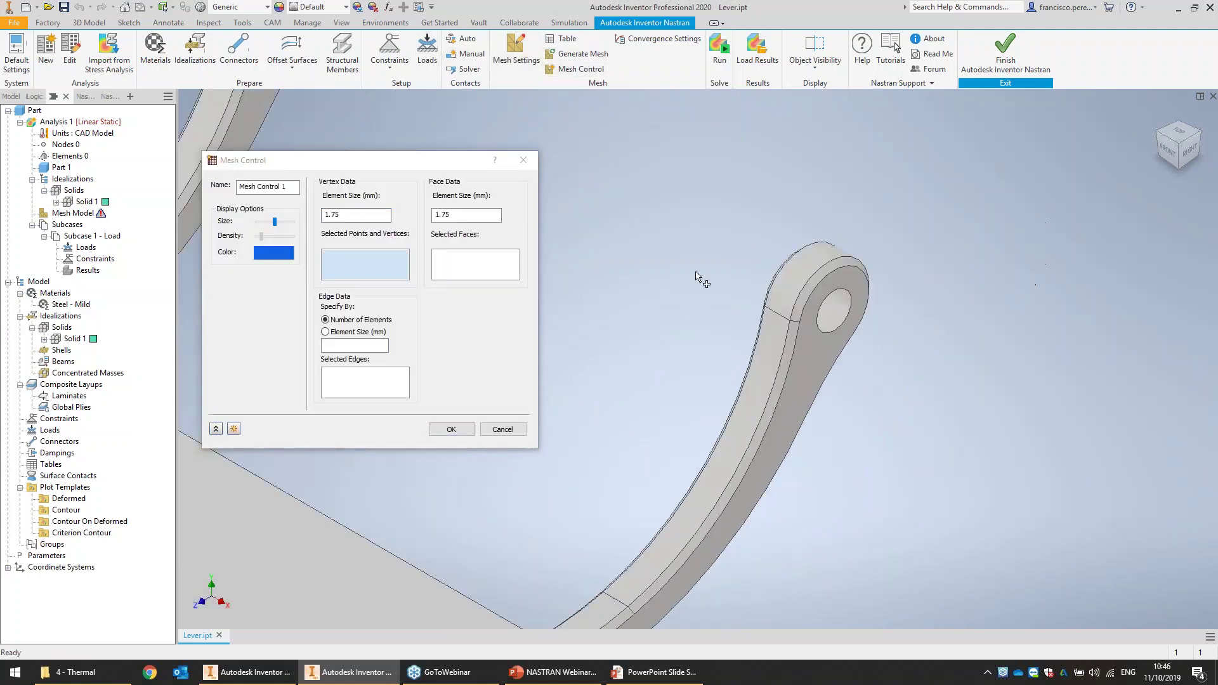
pyautogui.click(475, 264)
pyautogui.scroll(3, 882, 279)
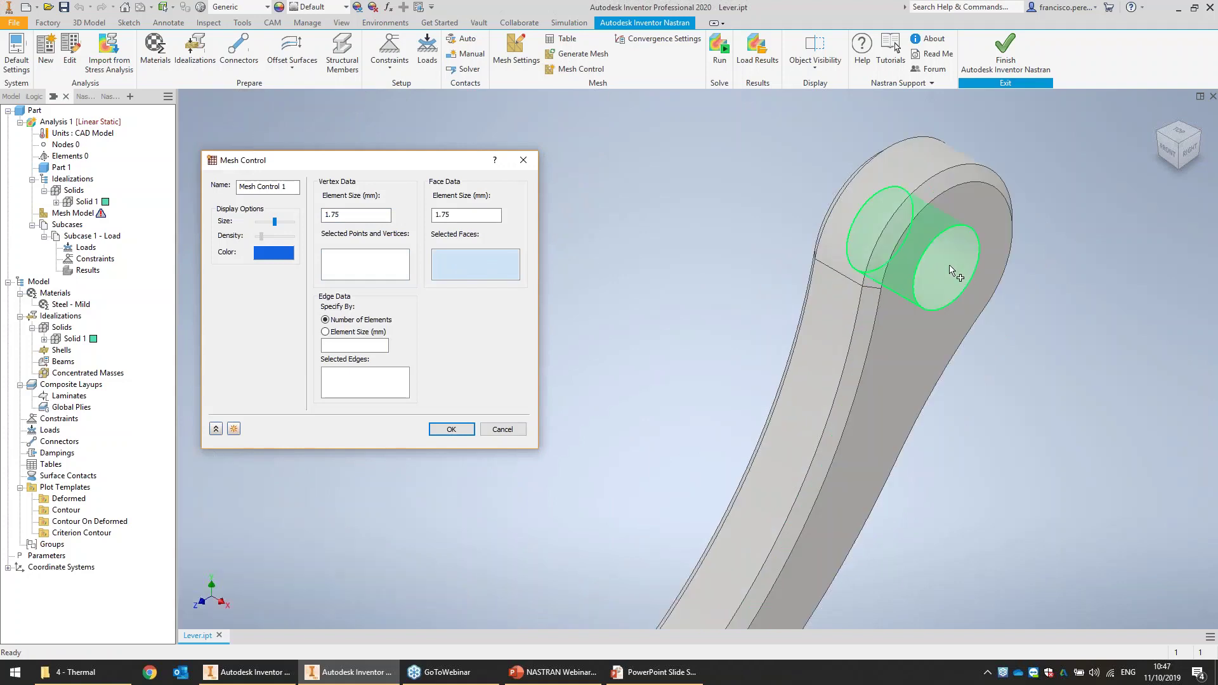
pyautogui.click(929, 279)
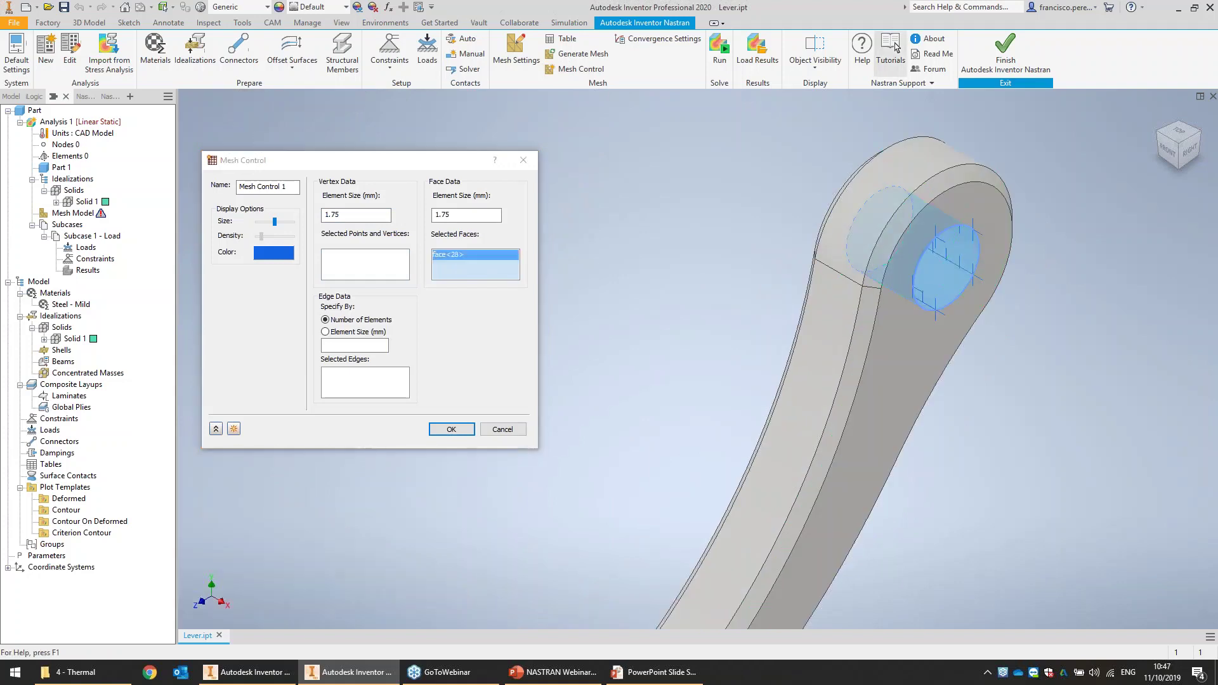
pyautogui.click(482, 216)
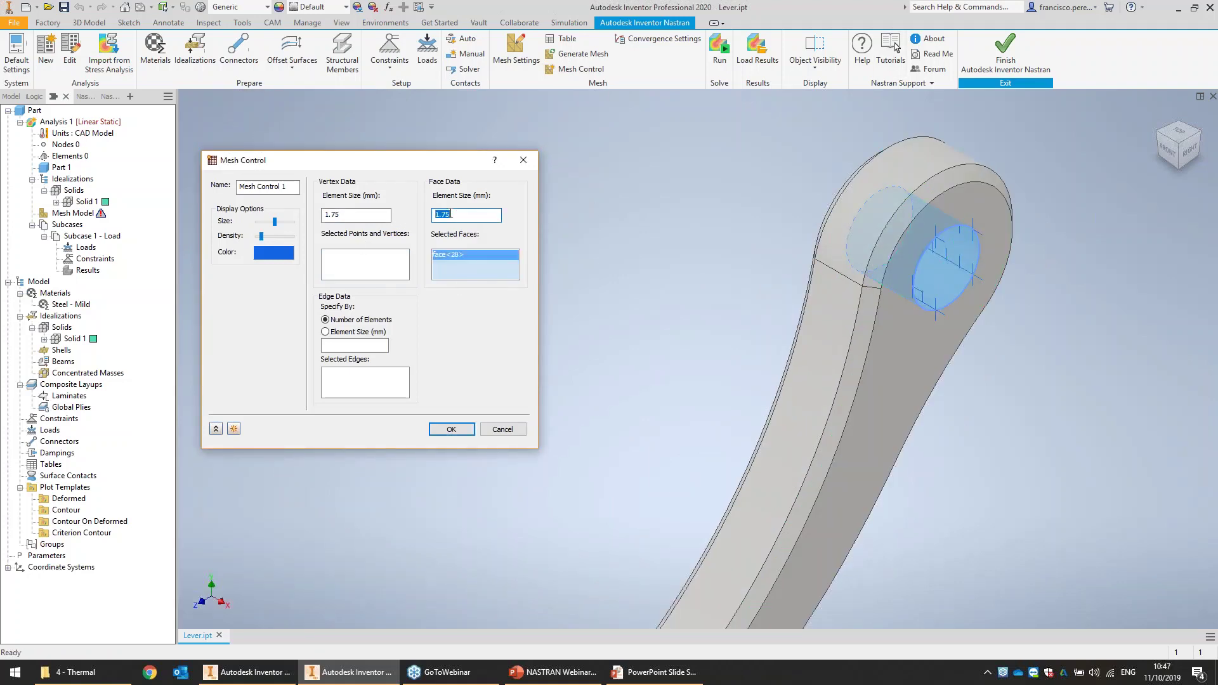
pyautogui.write('0')
pyautogui.write('.5')
pyautogui.click(451, 429)
pyautogui.click(583, 54)
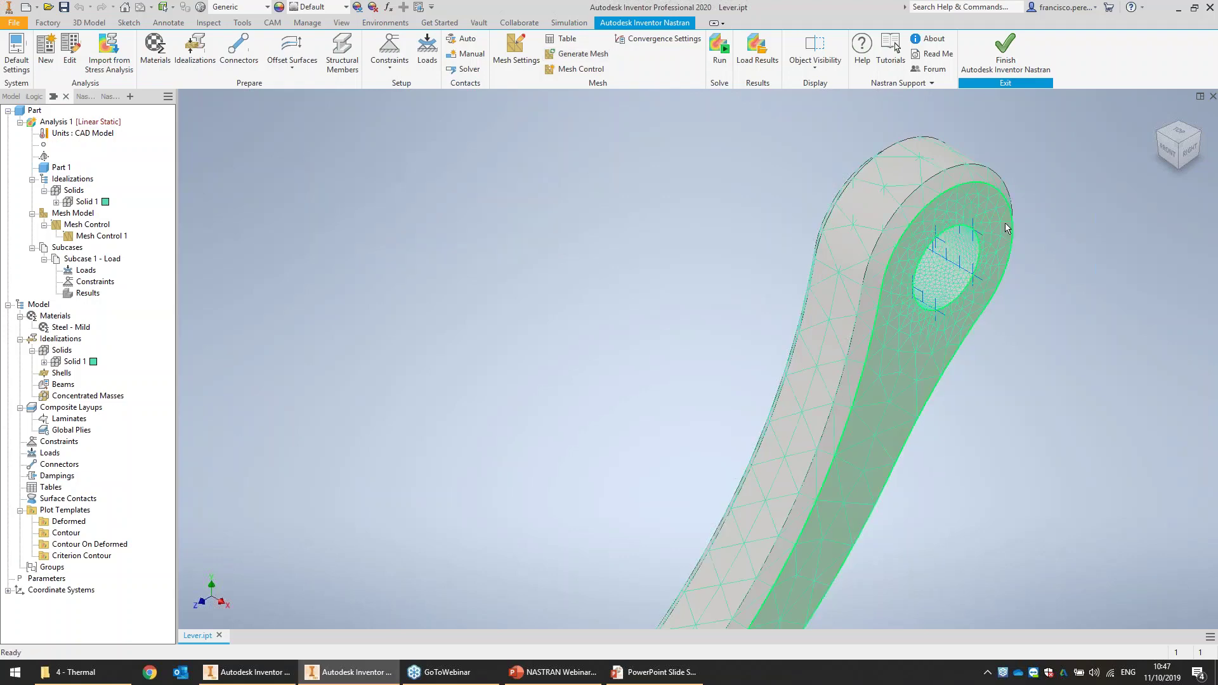
# - Examine how the locally refined mesh changes from the pin hole face to the surrounding arm surfaces
pyautogui.scroll(-5, 971, 234)
pyautogui.moveTo(1130, 207); pyautogui.dragTo(821, 264, button='middle')
pyautogui.moveTo(755, 312); pyautogui.dragTo(752, 220, button='middle')
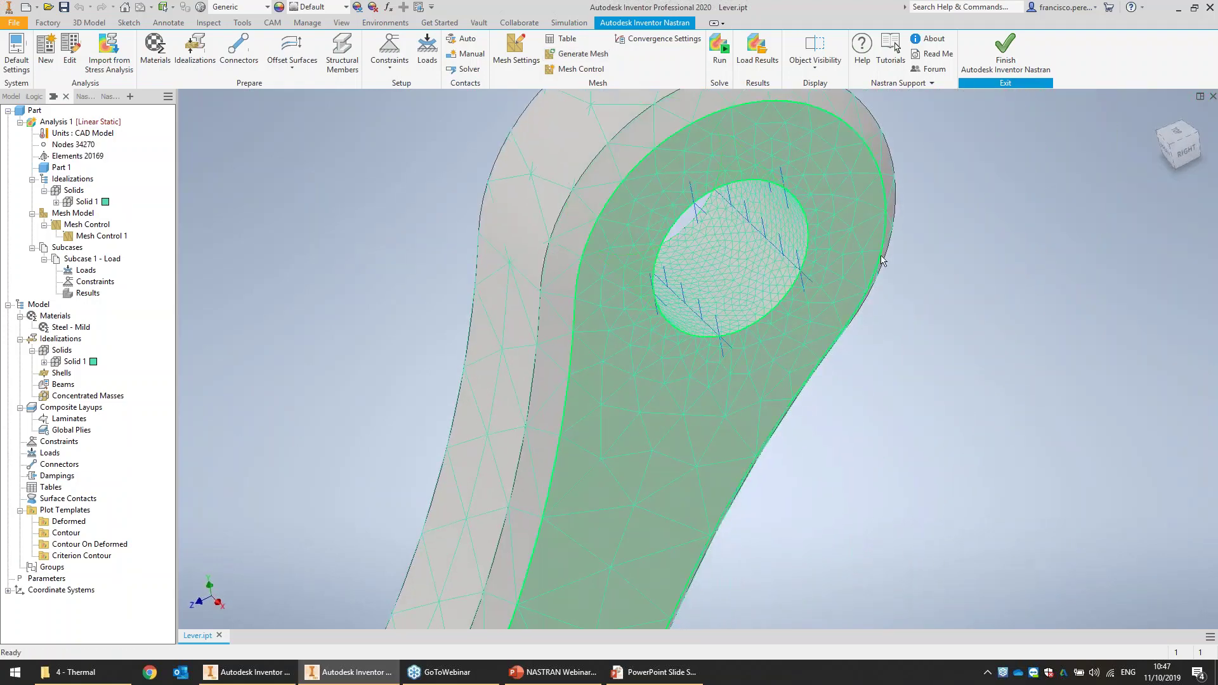
pyautogui.scroll(1, 874, 227)
pyautogui.moveTo(835, 202); pyautogui.dragTo(841, 225, button='middle')
pyautogui.scroll(1, 841, 226)
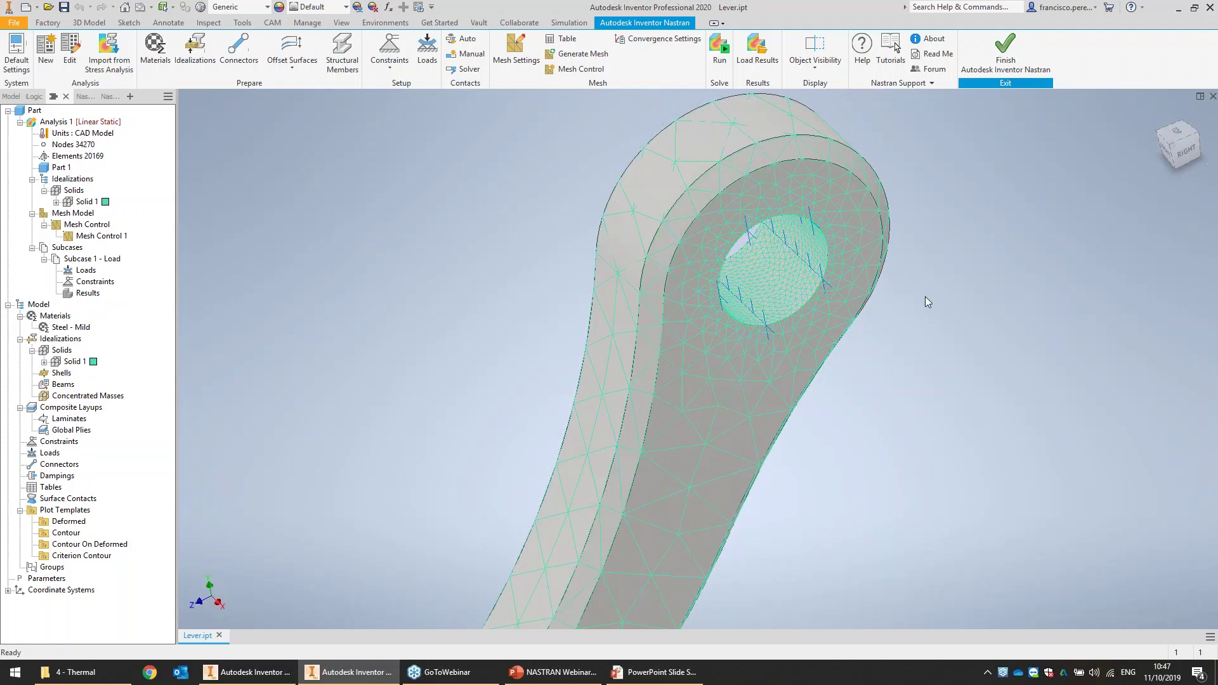
pyautogui.scroll(2, 991, 278)
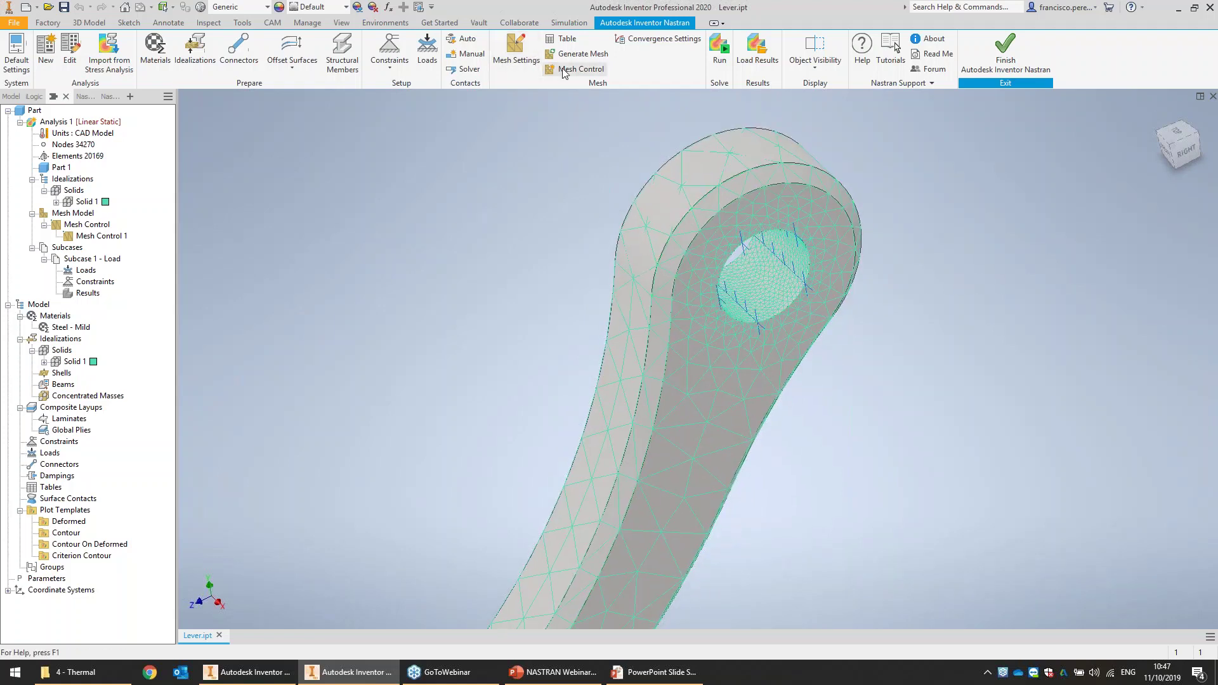
# - Set the maximum element growth rate to 1.1 in the advanced mesh settings
pyautogui.click(528, 68)
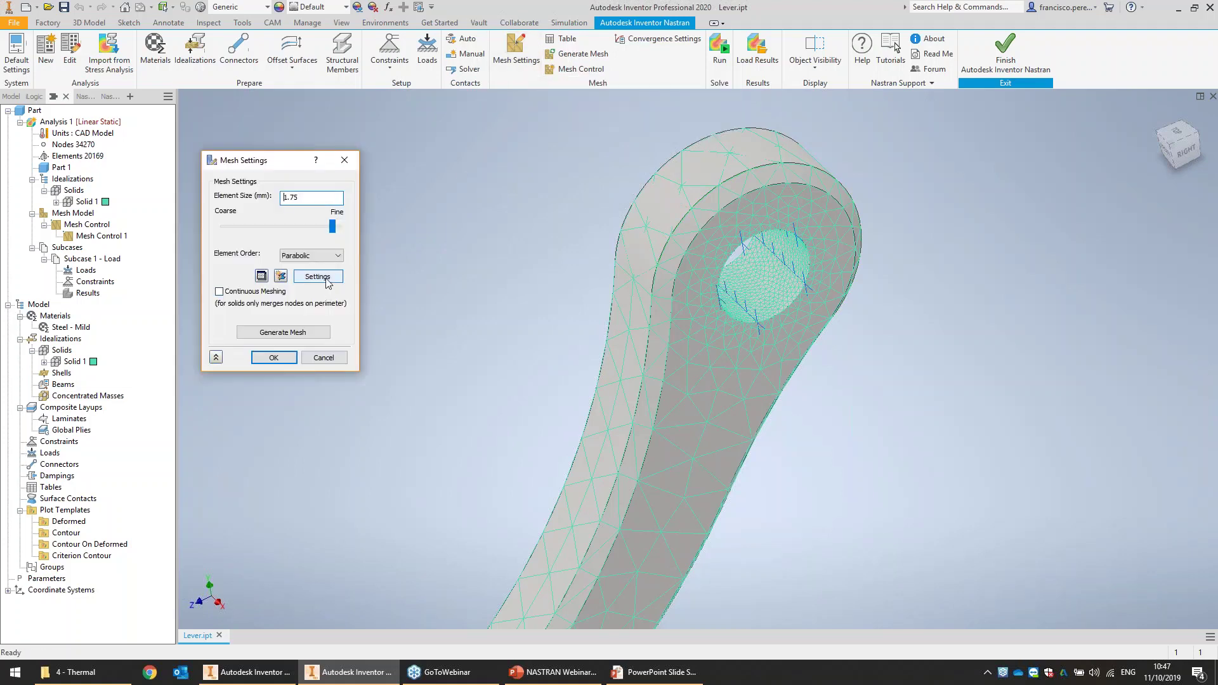
pyautogui.click(317, 277)
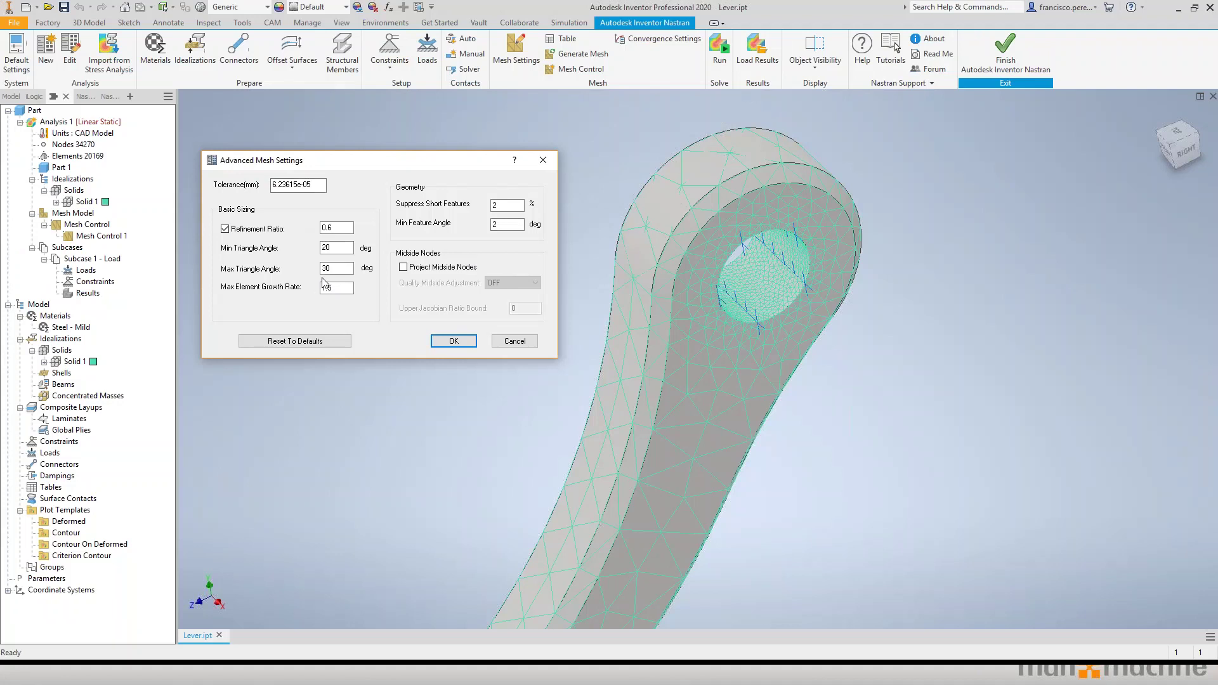
pyautogui.moveTo(333, 288); pyautogui.dragTo(329, 301)
pyautogui.click(331, 289)
pyautogui.hotkey('shift', 'Left')
pyautogui.write('1')
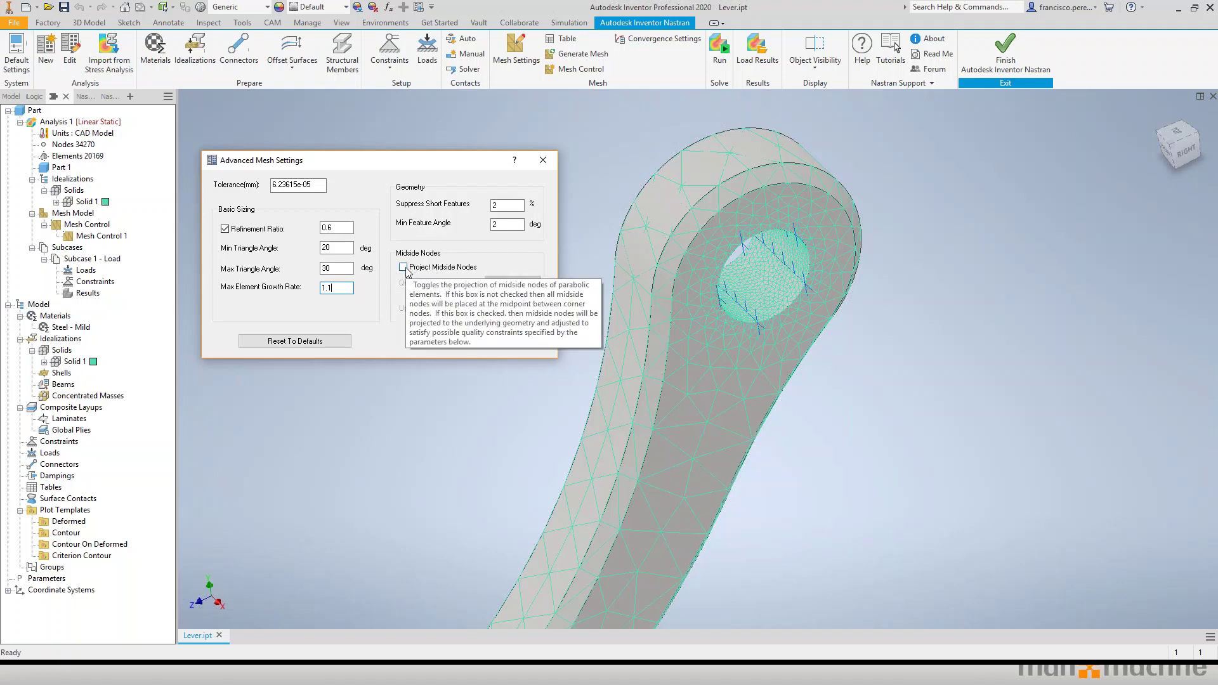
# - Enable projection of midside nodes onto the geometry and regenerate the lever's mesh
pyautogui.click(403, 267)
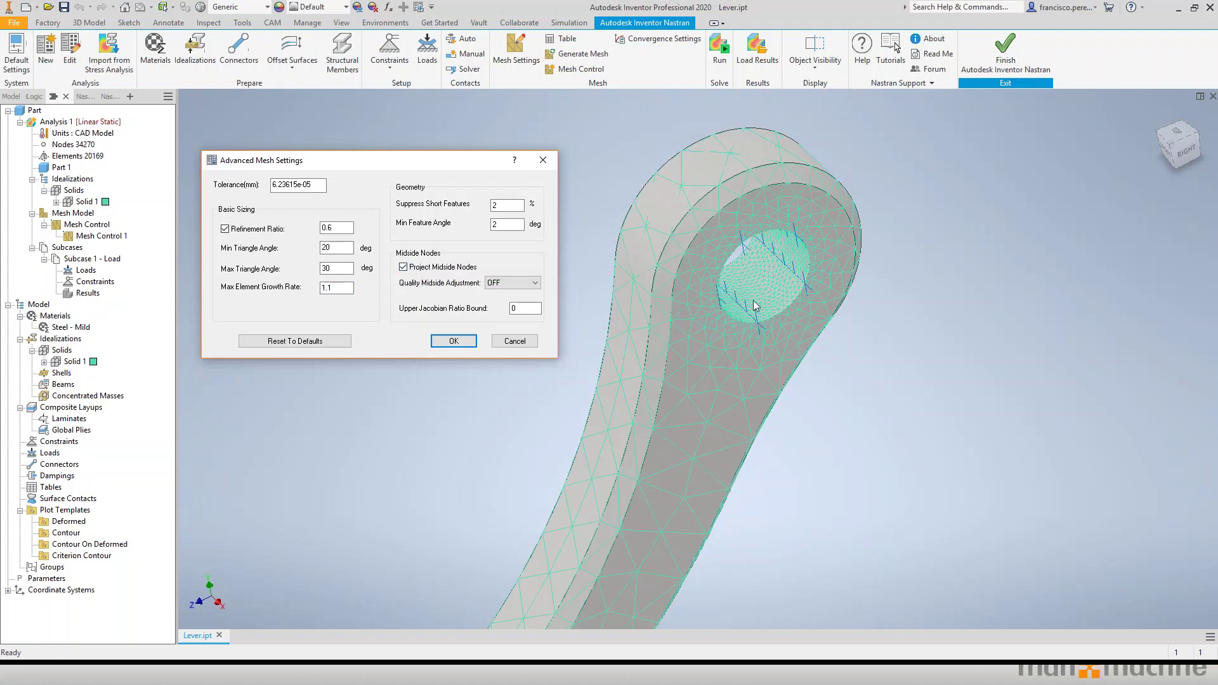
pyautogui.click(469, 342)
pyautogui.click(290, 333)
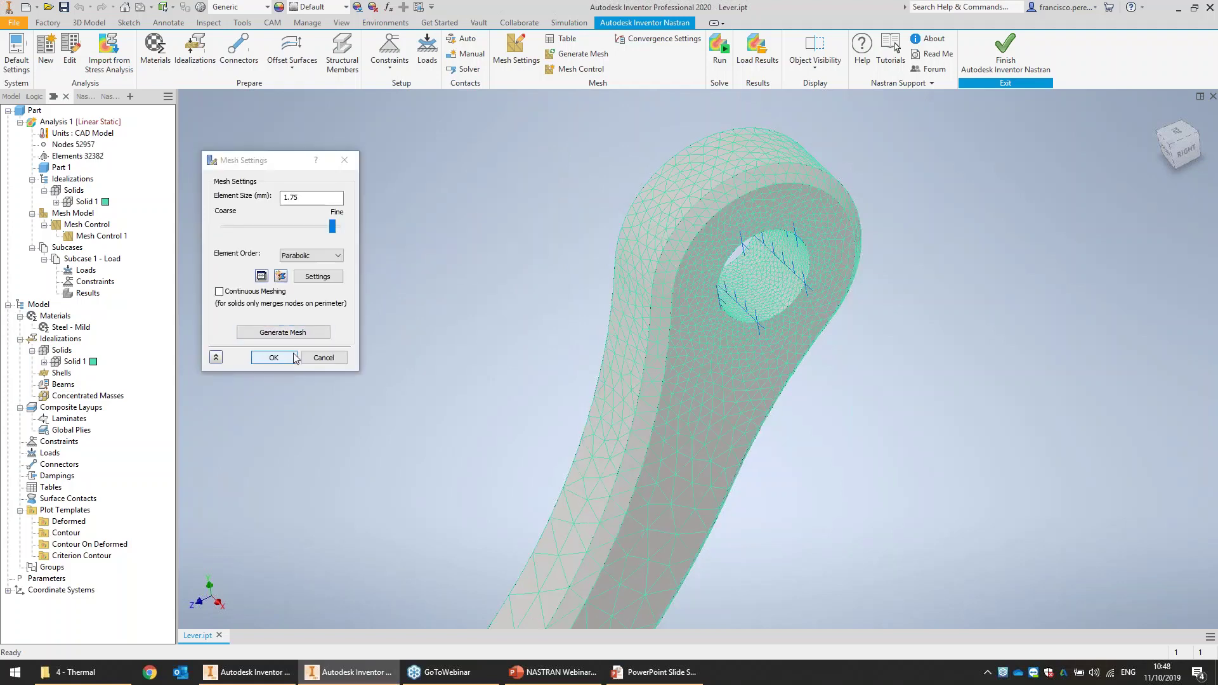
pyautogui.click(294, 357)
# - Examine the regenerated mesh's transition from the refined pin hole down the arm and across the whole lever
pyautogui.scroll(-3, 917, 253)
pyautogui.moveTo(920, 259); pyautogui.dragTo(882, 388, button='middle')
pyautogui.scroll(-1, 942, 318)
pyautogui.scroll(1, 898, 387)
pyautogui.scroll(2, 1041, 425)
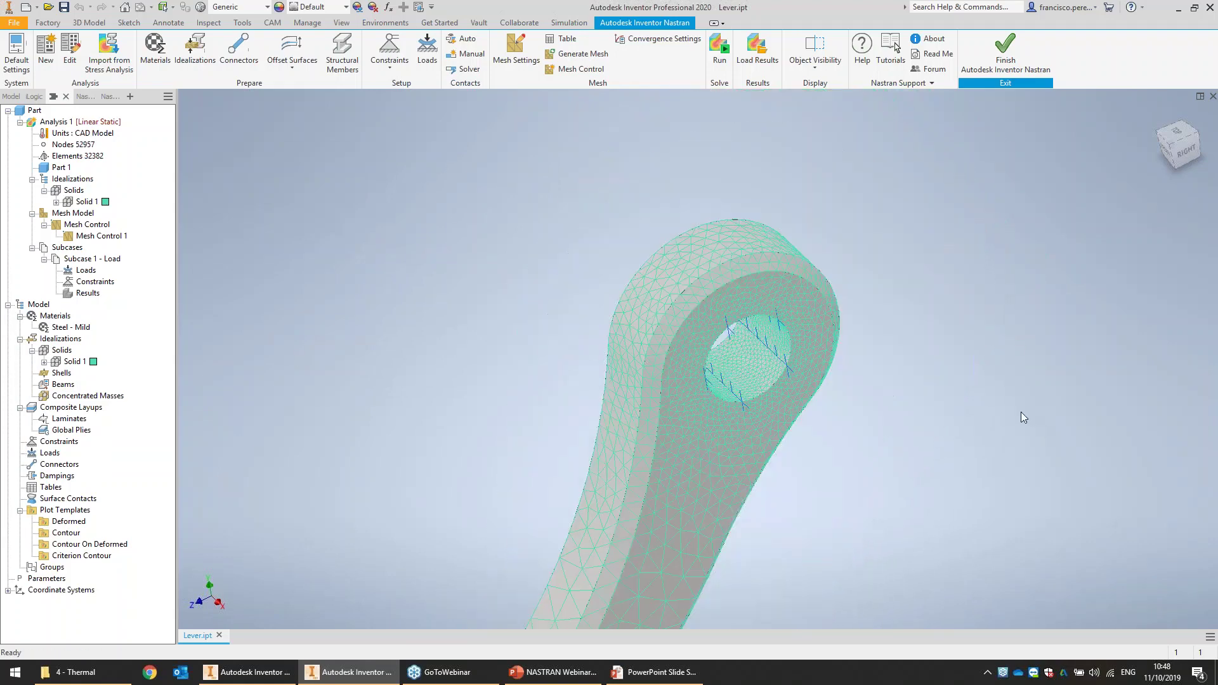
pyautogui.moveTo(951, 357); pyautogui.dragTo(995, 280, button='middle')
pyautogui.scroll(3, 995, 280)
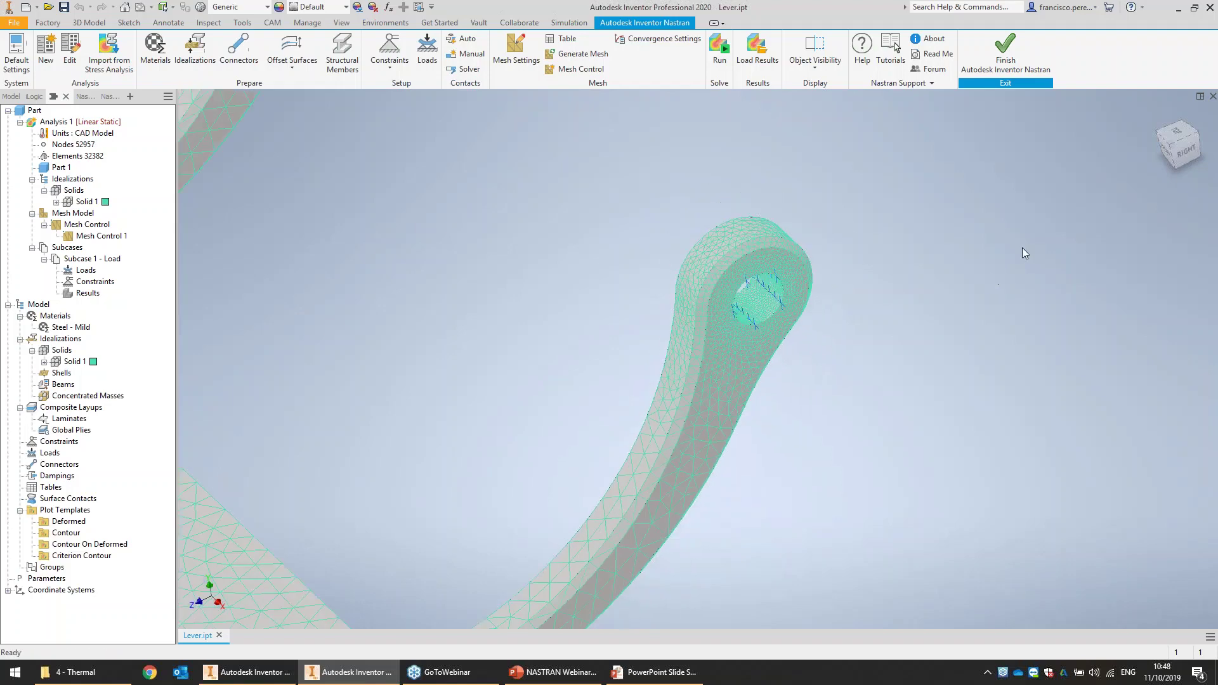
pyautogui.scroll(4, 881, 298)
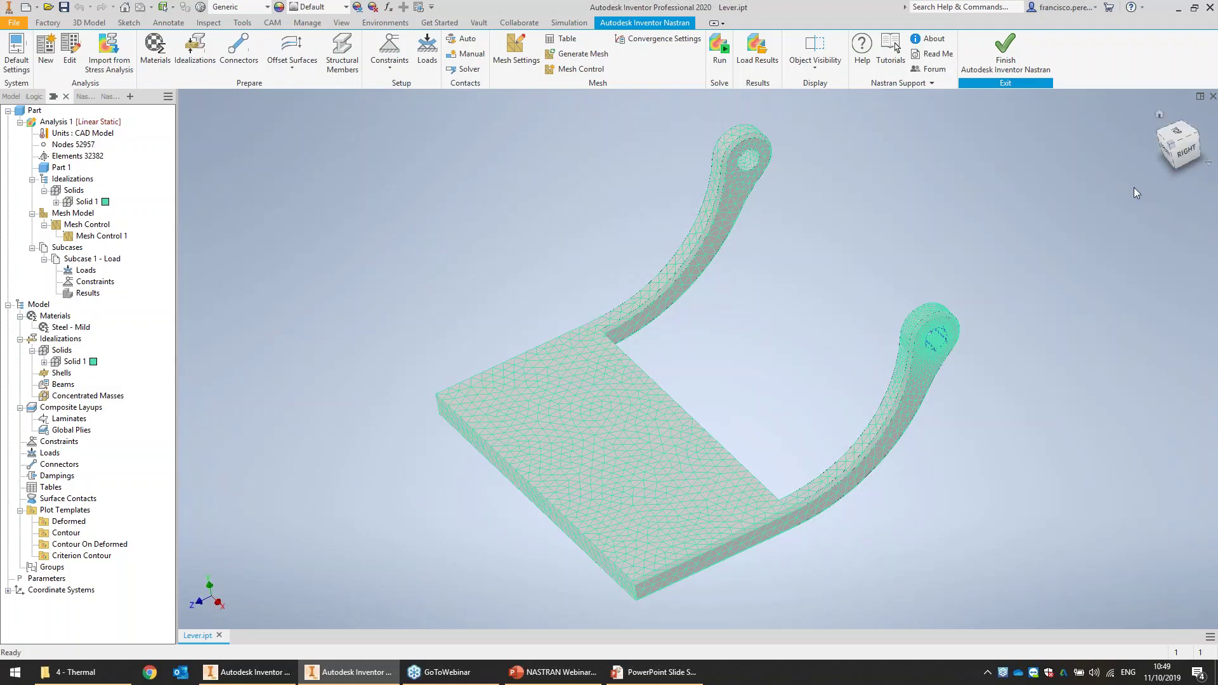
# - Inspect the refined pin hole mesh up close once more and compare it with the mesh on the other arm and plate
pyautogui.scroll(3, 955, 356)
pyautogui.moveTo(958, 331); pyautogui.dragTo(291, 375, button='middle')
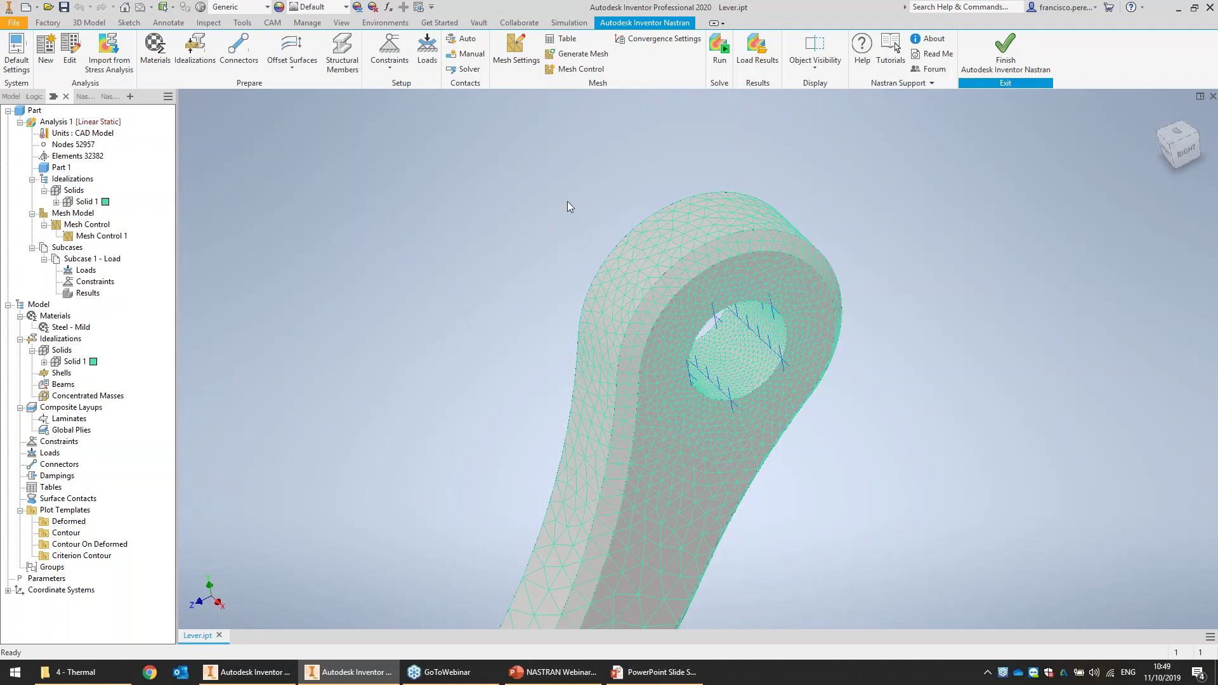
pyautogui.moveTo(746, 181); pyautogui.dragTo(912, 148, button='middle')
pyautogui.scroll(-3, 912, 147)
pyautogui.moveTo(606, 340); pyautogui.dragTo(677, 326, button='middle')
pyautogui.scroll(-5, 761, 326)
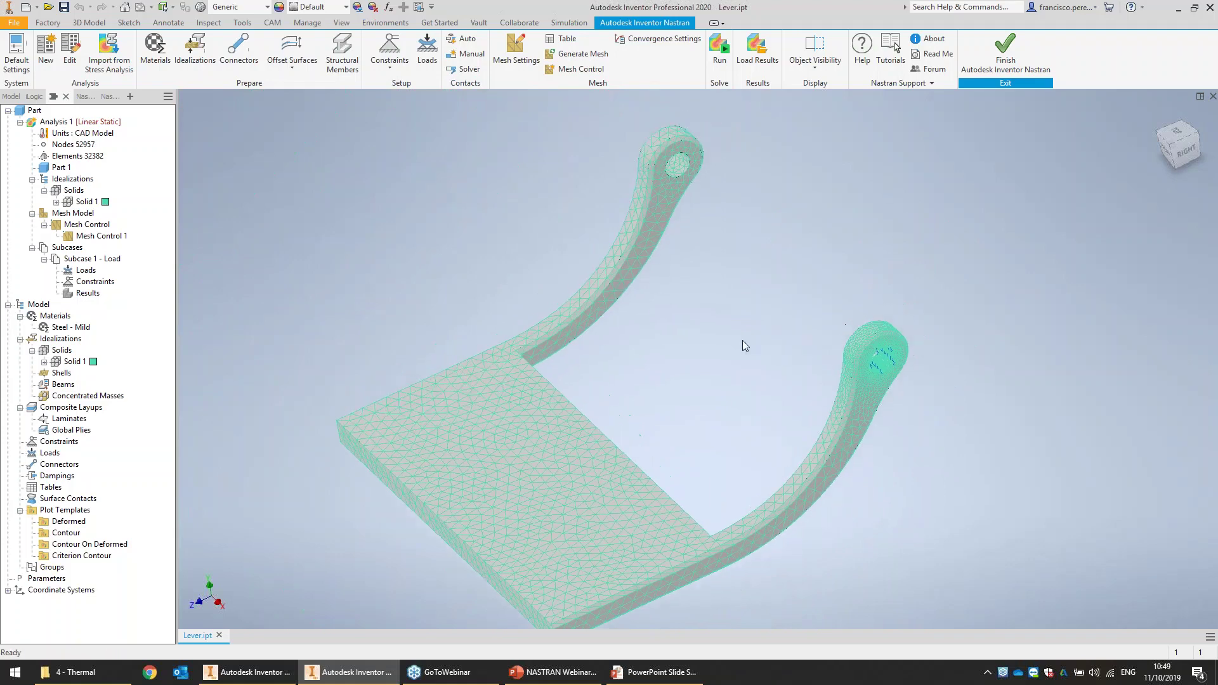
# - Open the Nastran parameters for editing and review the output, memory, program control, model translator and solution processor categories
pyautogui.click(61, 580)
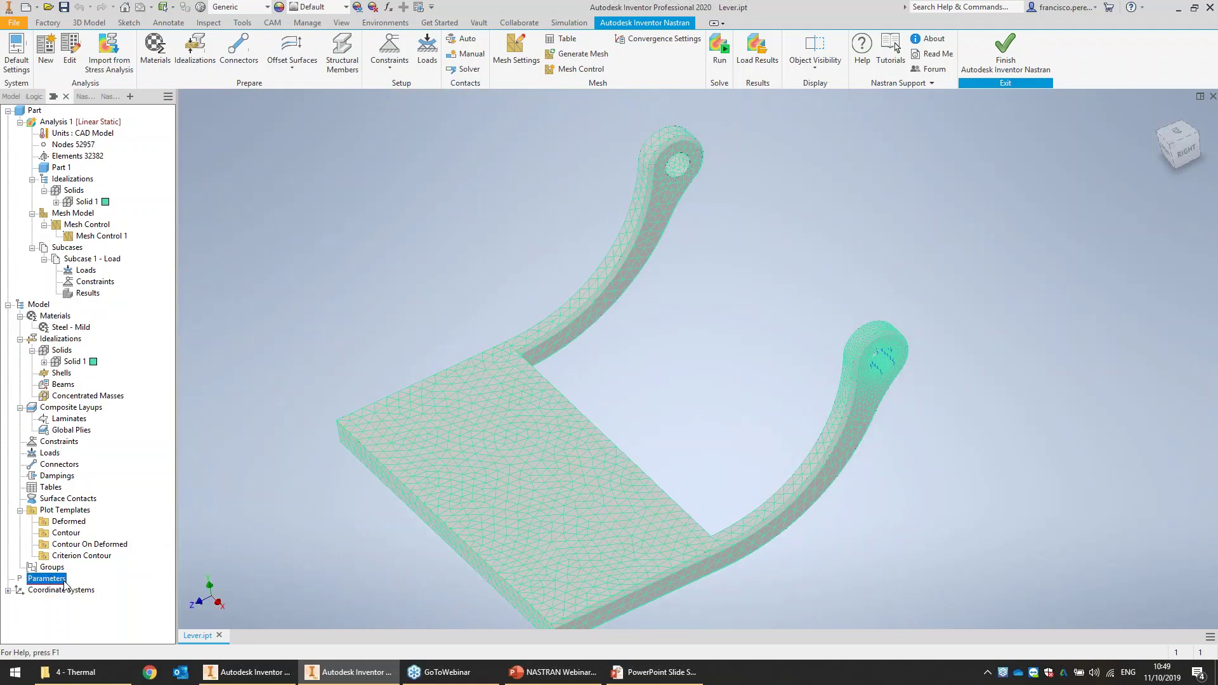
pyautogui.rightClick(64, 581)
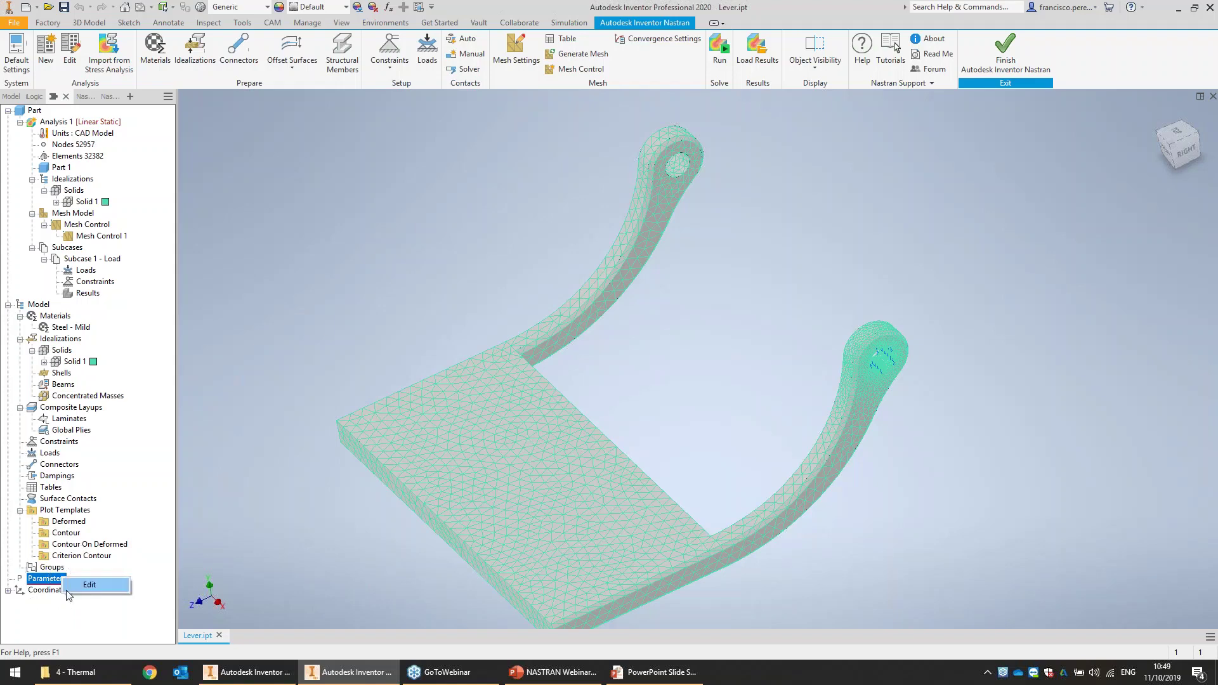
pyautogui.click(89, 584)
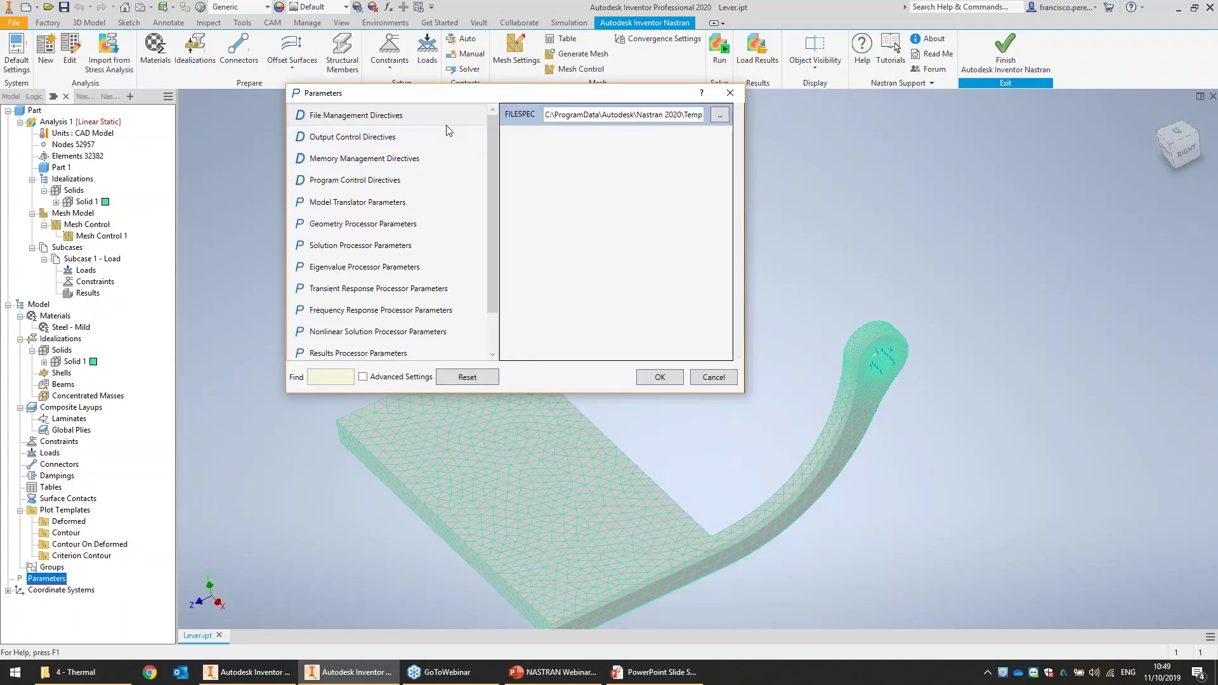
pyautogui.click(397, 142)
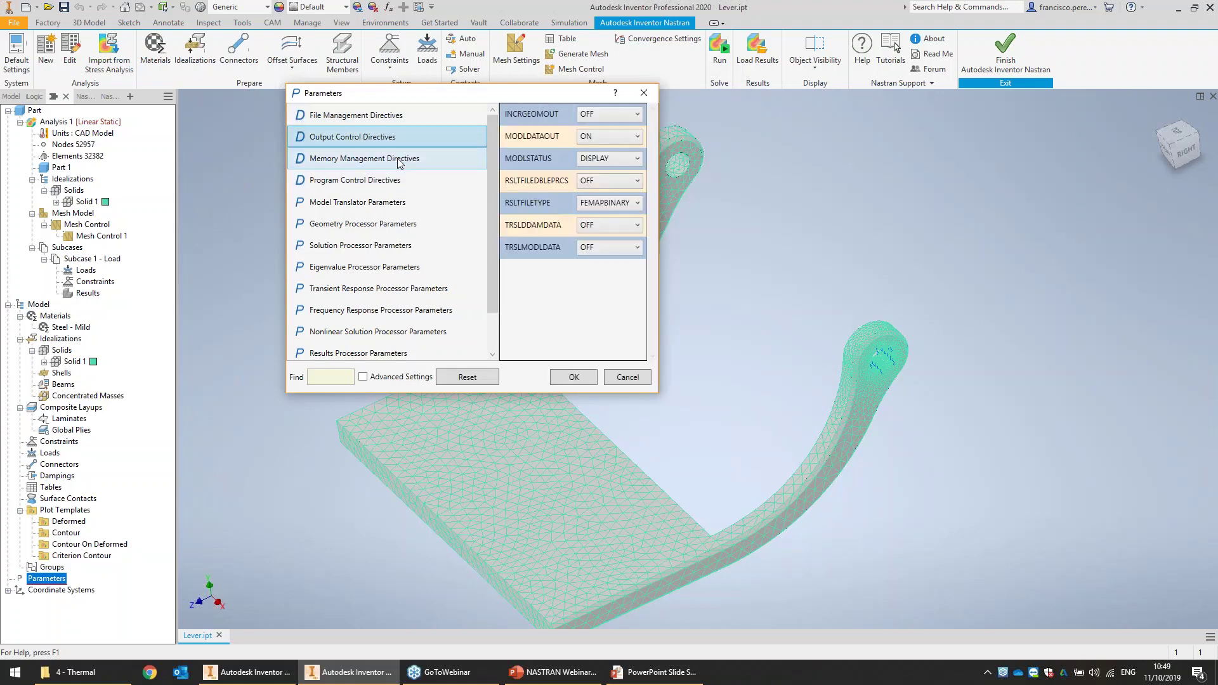
pyautogui.click(400, 160)
pyautogui.click(447, 137)
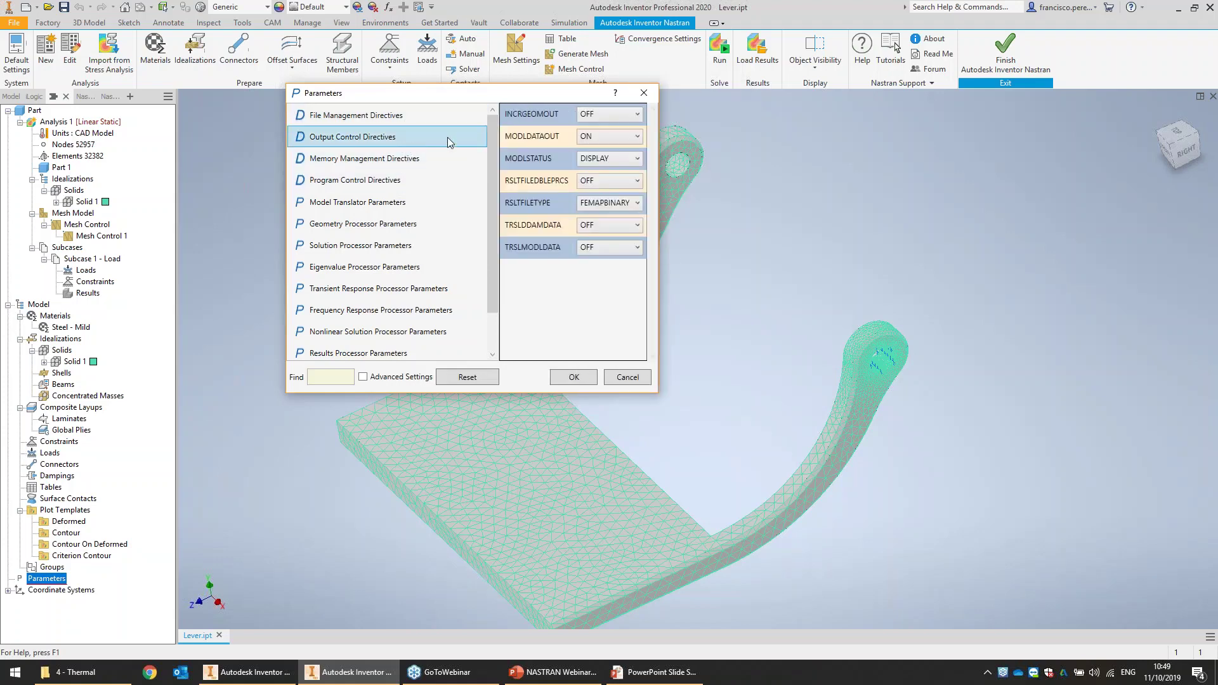
pyautogui.click(408, 165)
pyautogui.click(405, 181)
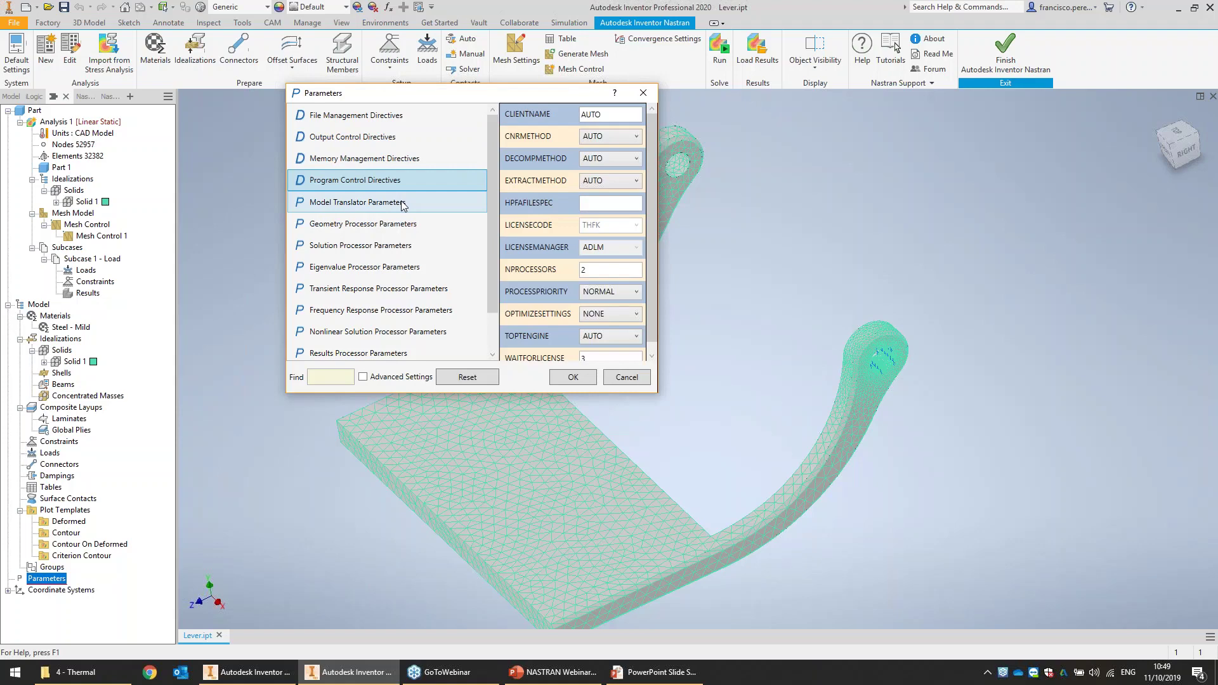
pyautogui.click(403, 204)
pyautogui.click(404, 247)
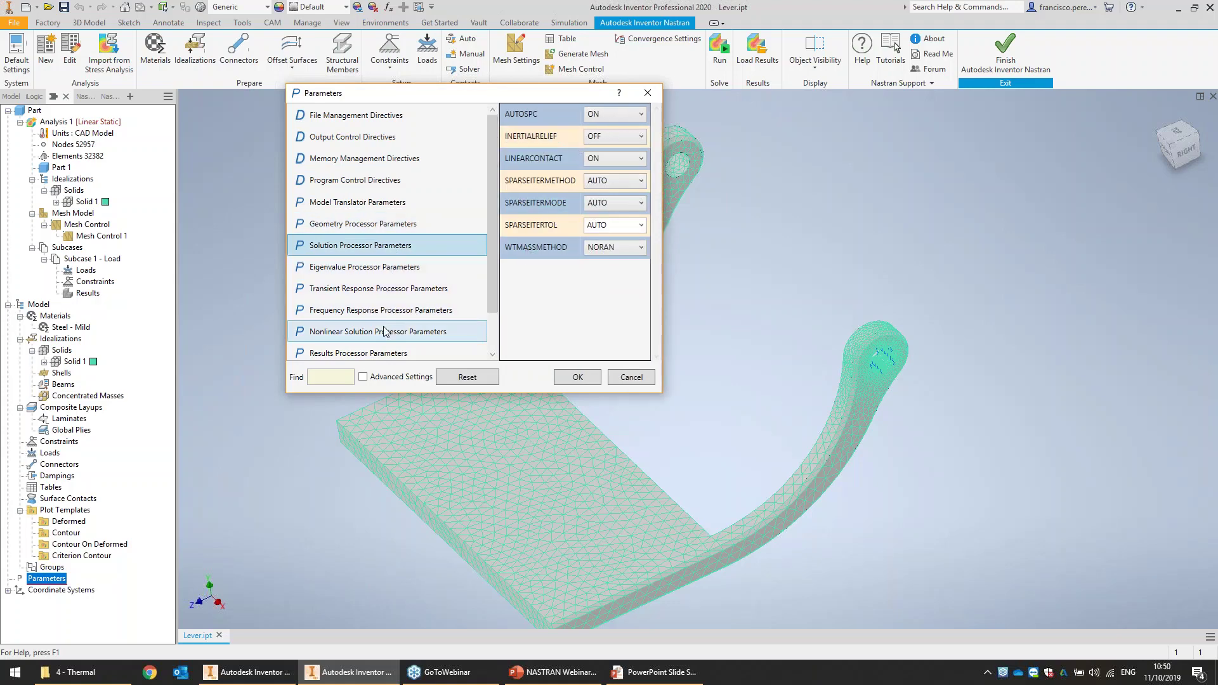
pyautogui.moveTo(489, 306)
pyautogui.mouseDown()
pyautogui.moveTo(490, 328)
pyautogui.moveTo(486, 295)
pyautogui.mouseUp()
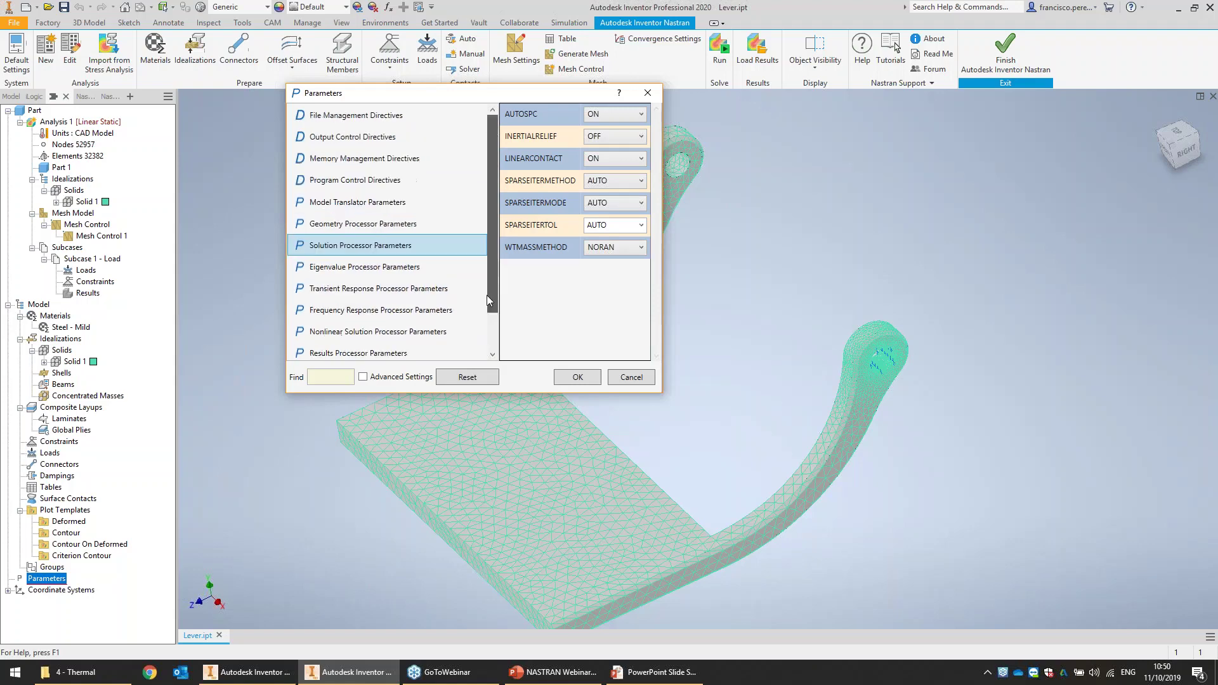
# - Set NPROCESSORS to 8 in the Program Control Directives and accept the parameters
pyautogui.click(394, 120)
pyautogui.click(388, 139)
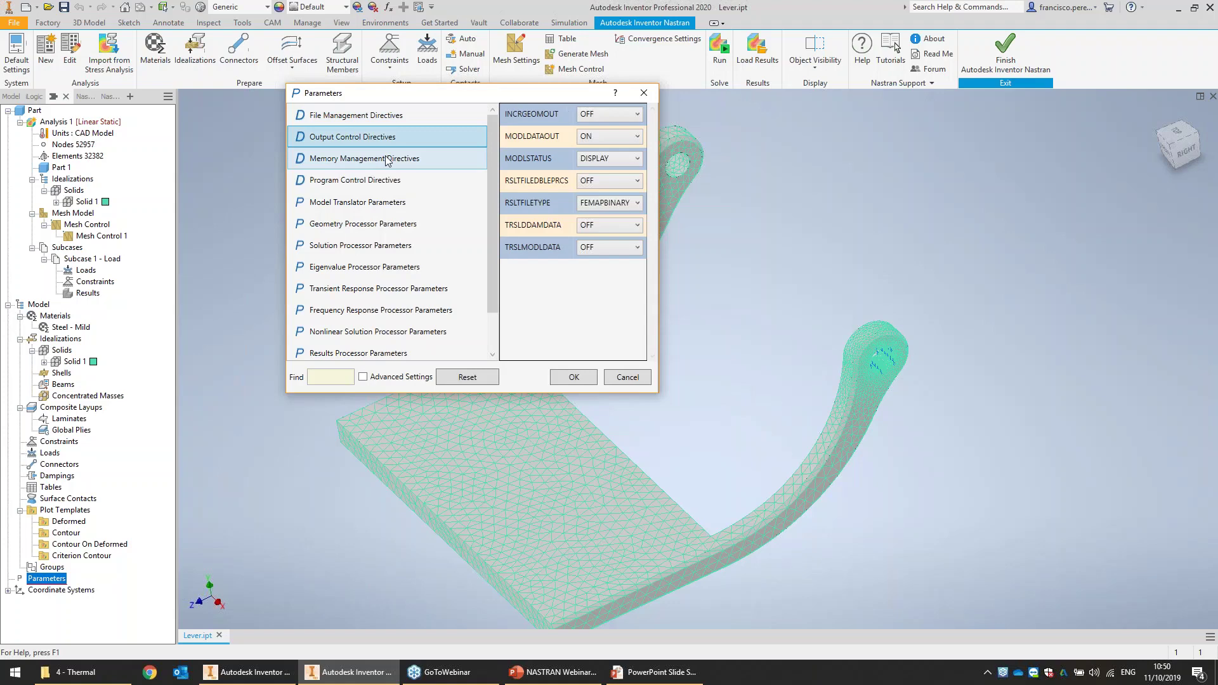
pyautogui.click(389, 159)
pyautogui.click(388, 179)
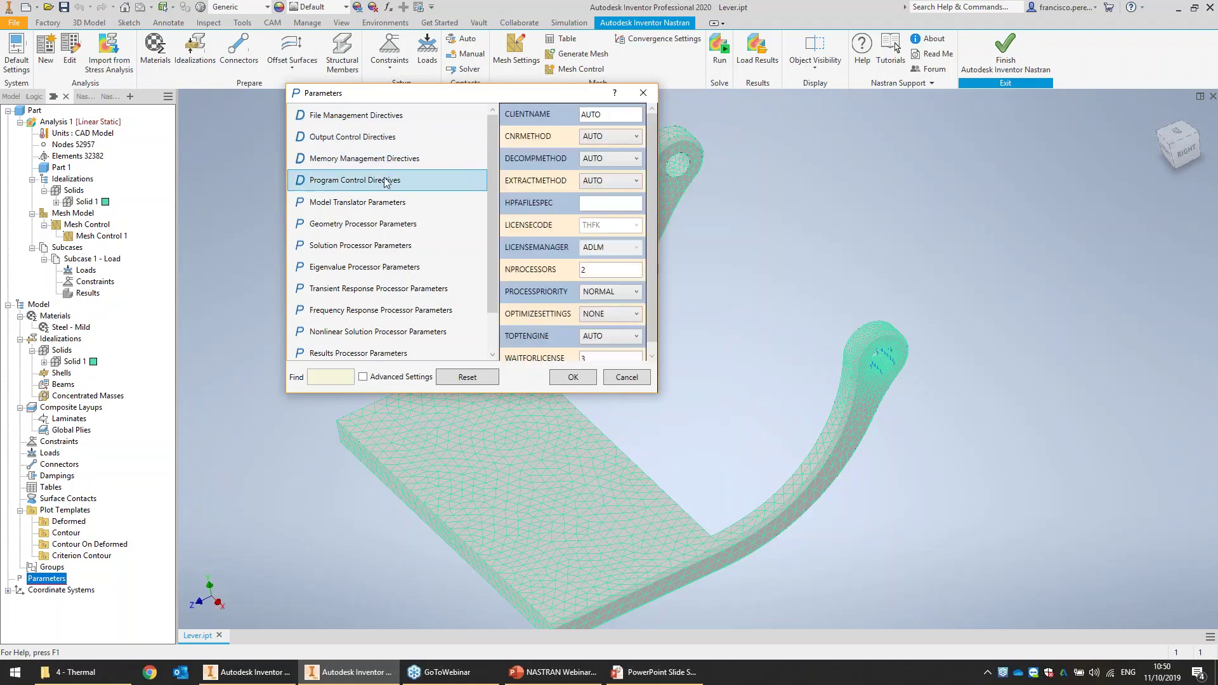
pyautogui.doubleClick(591, 273)
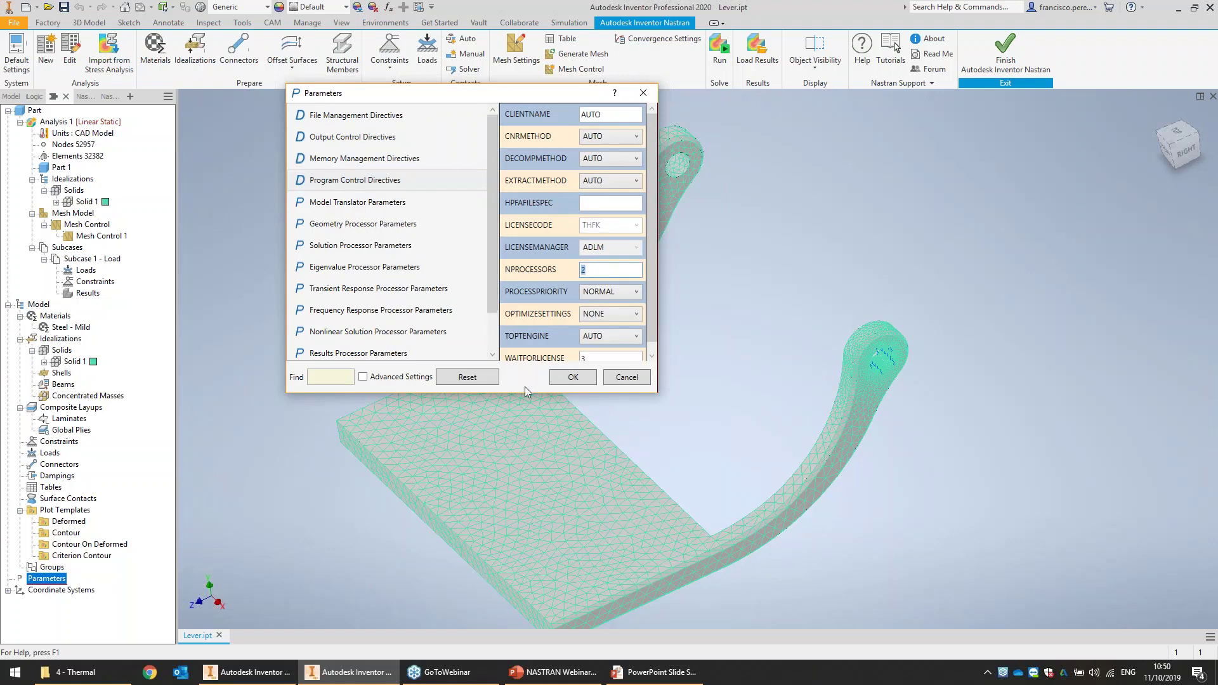
pyautogui.write('8')
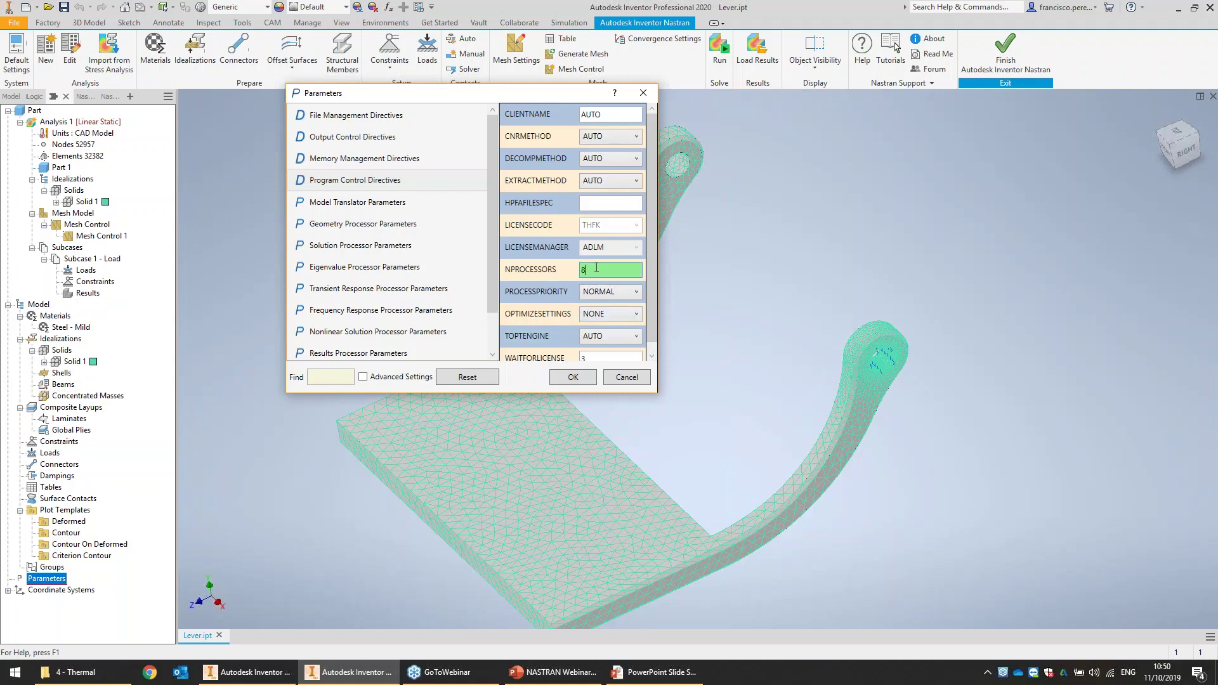
pyautogui.click(573, 378)
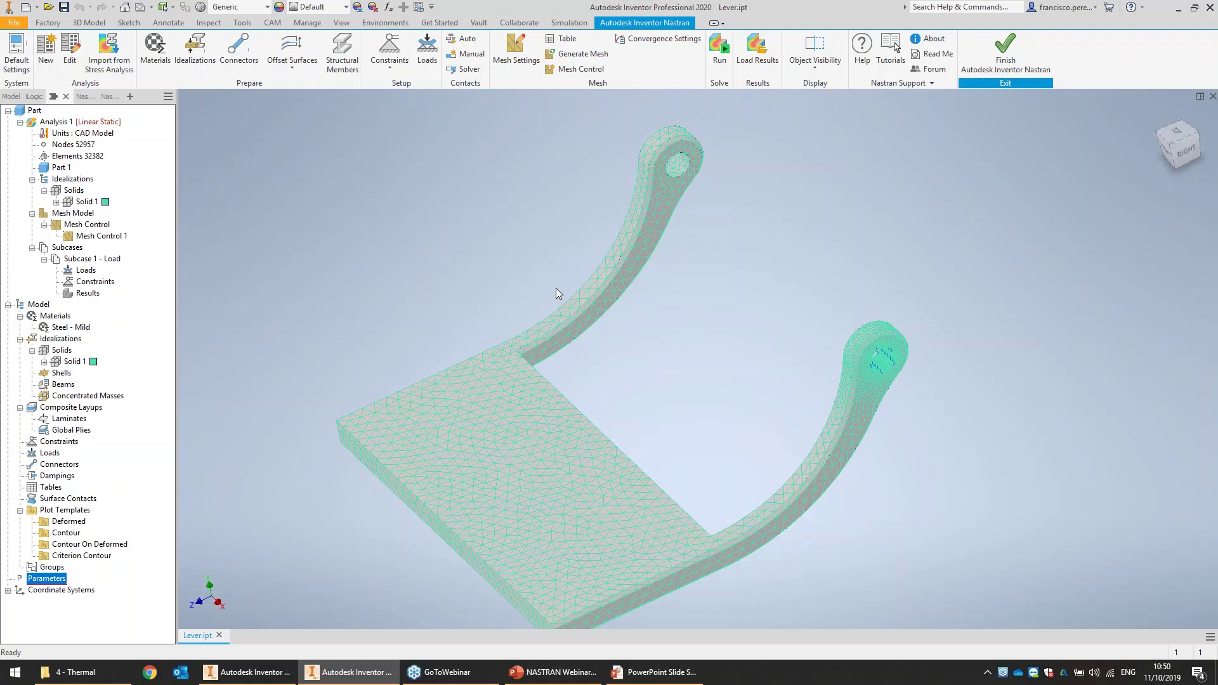
# - Finish the Nastran session and close Lever.ipt without saving its changes
pyautogui.click(1023, 58)
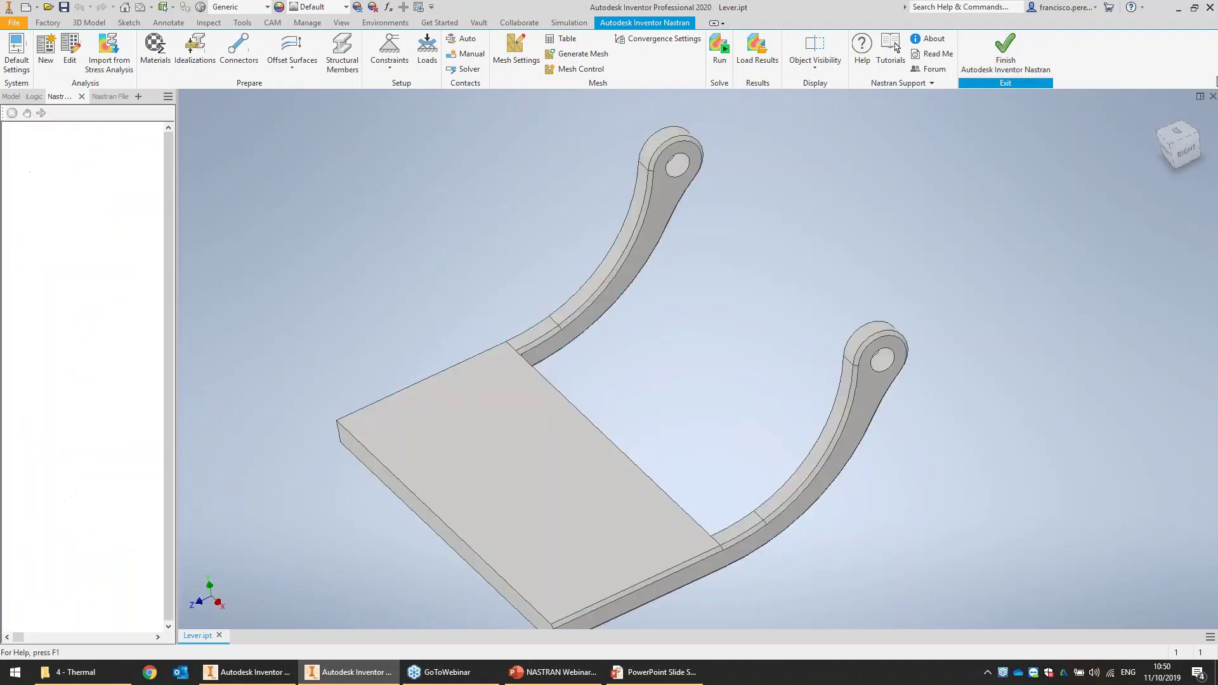
pyautogui.click(1213, 96)
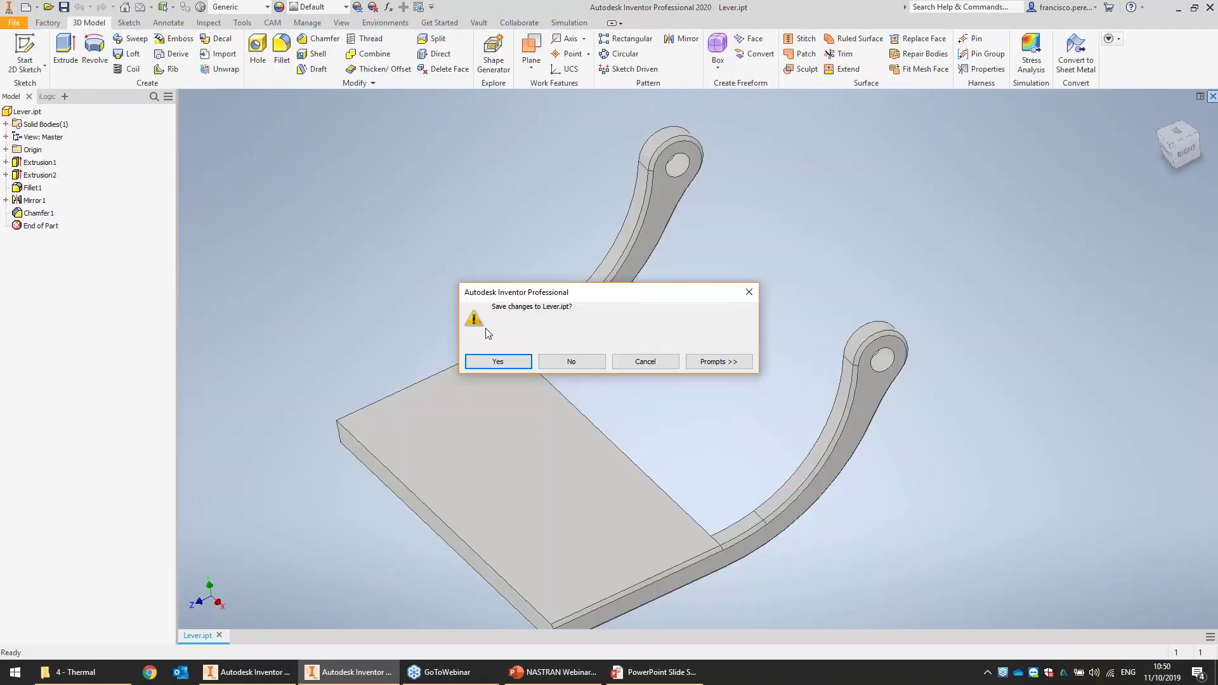
pyautogui.click(563, 364)
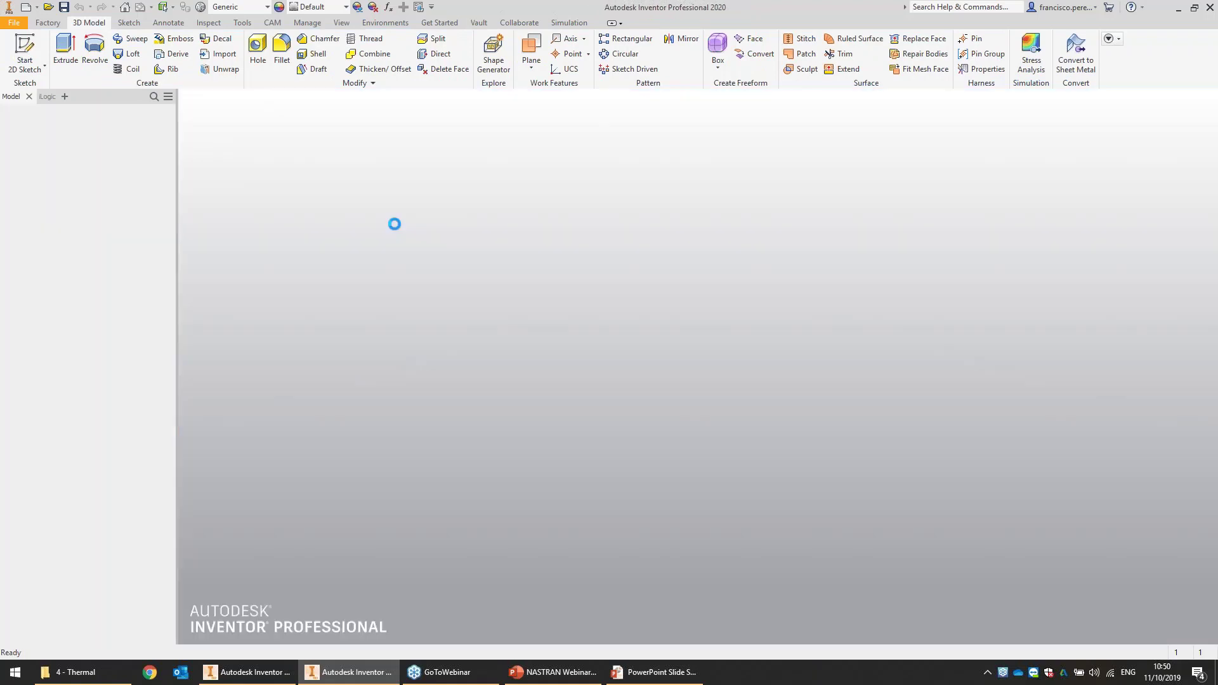
# - Start opening another file and browse to the root of the DATA (D:) drive
pyautogui.click(13, 22)
pyautogui.click(25, 100)
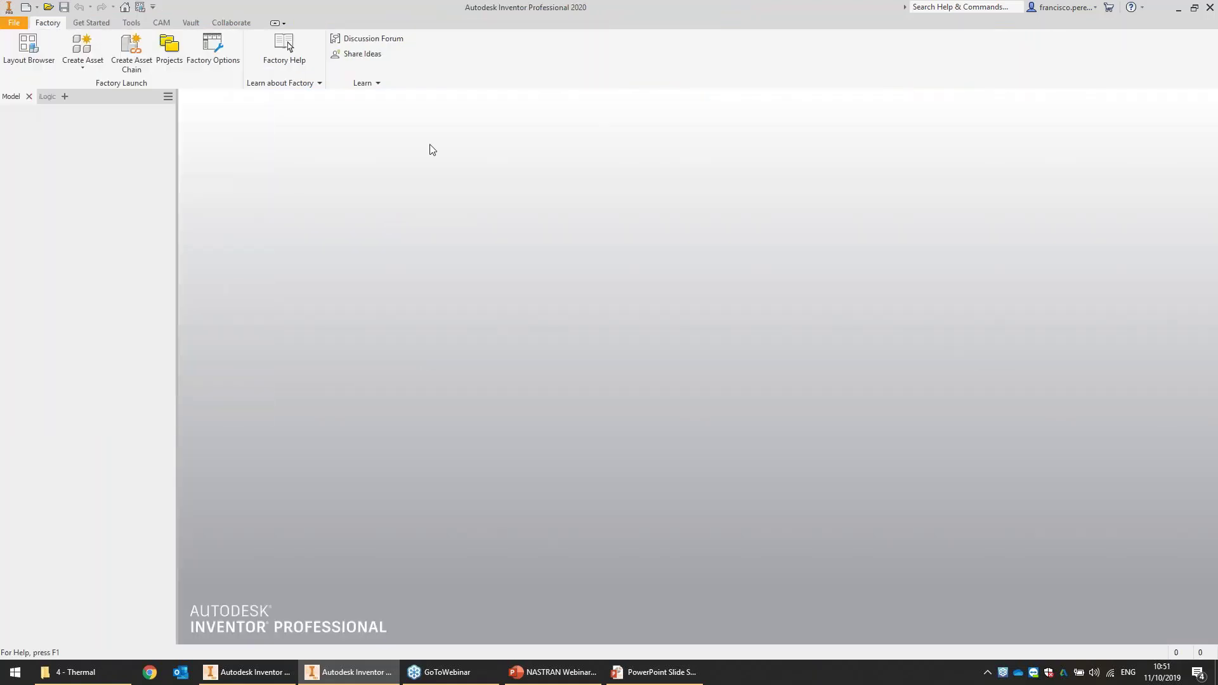
pyautogui.click(273, 37)
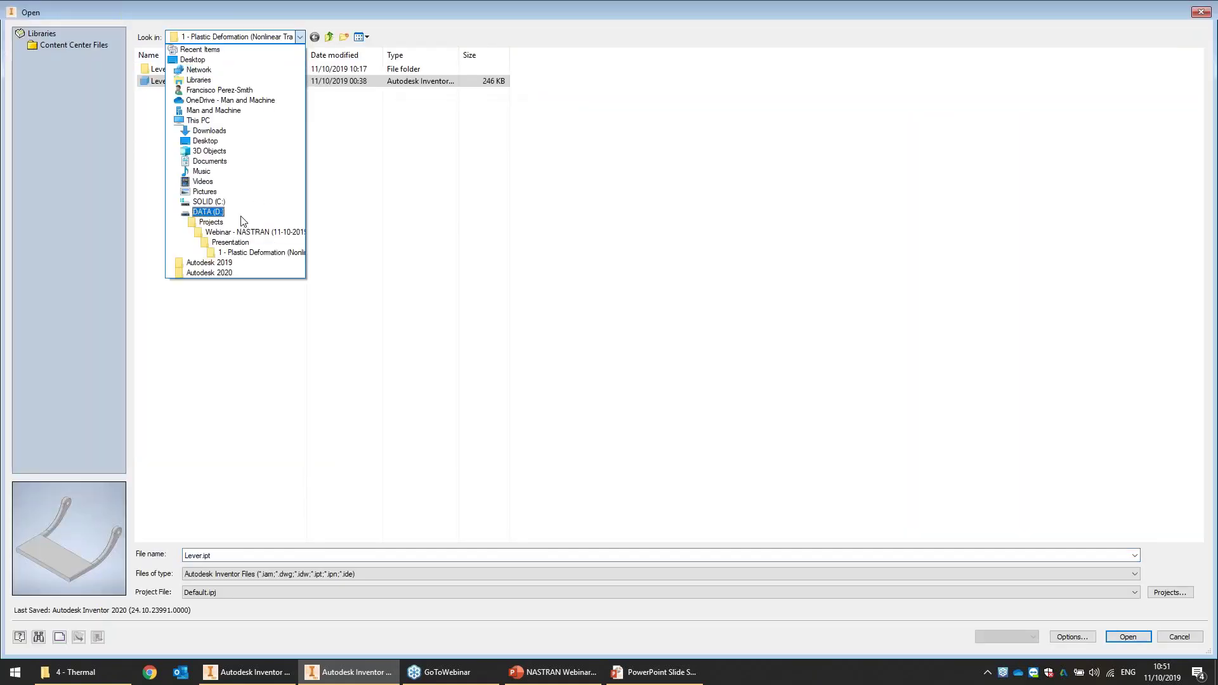
pyautogui.click(242, 214)
pyautogui.doubleClick(166, 92)
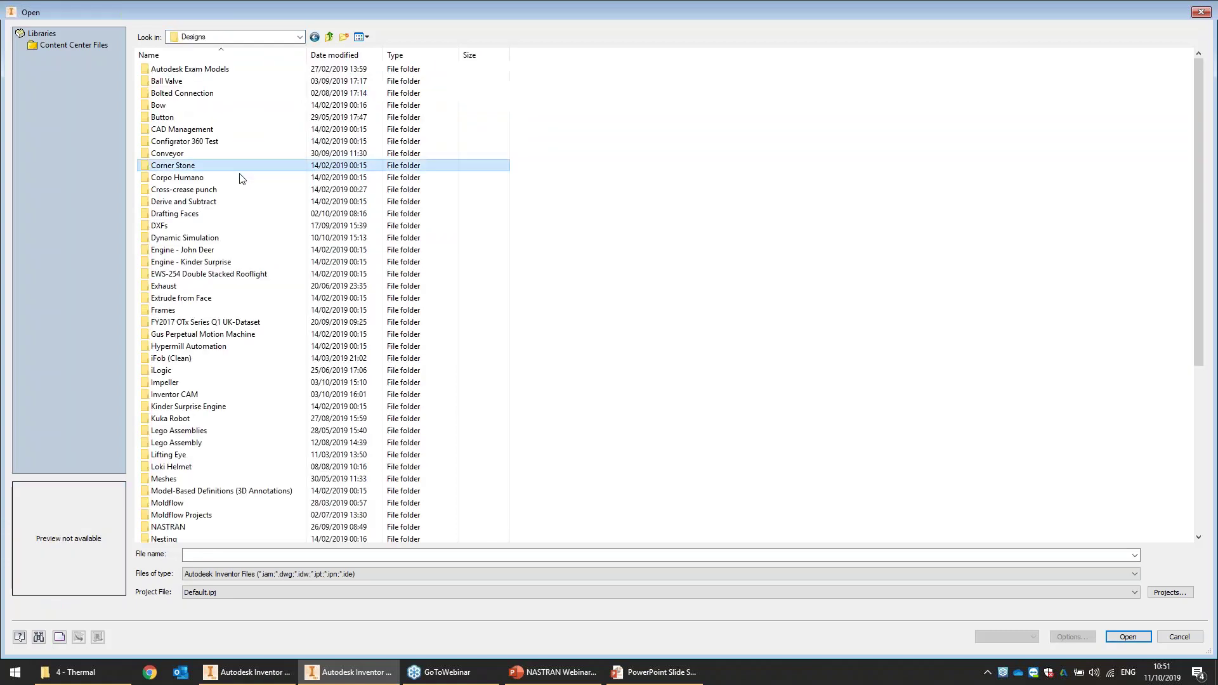
pyautogui.press('l')
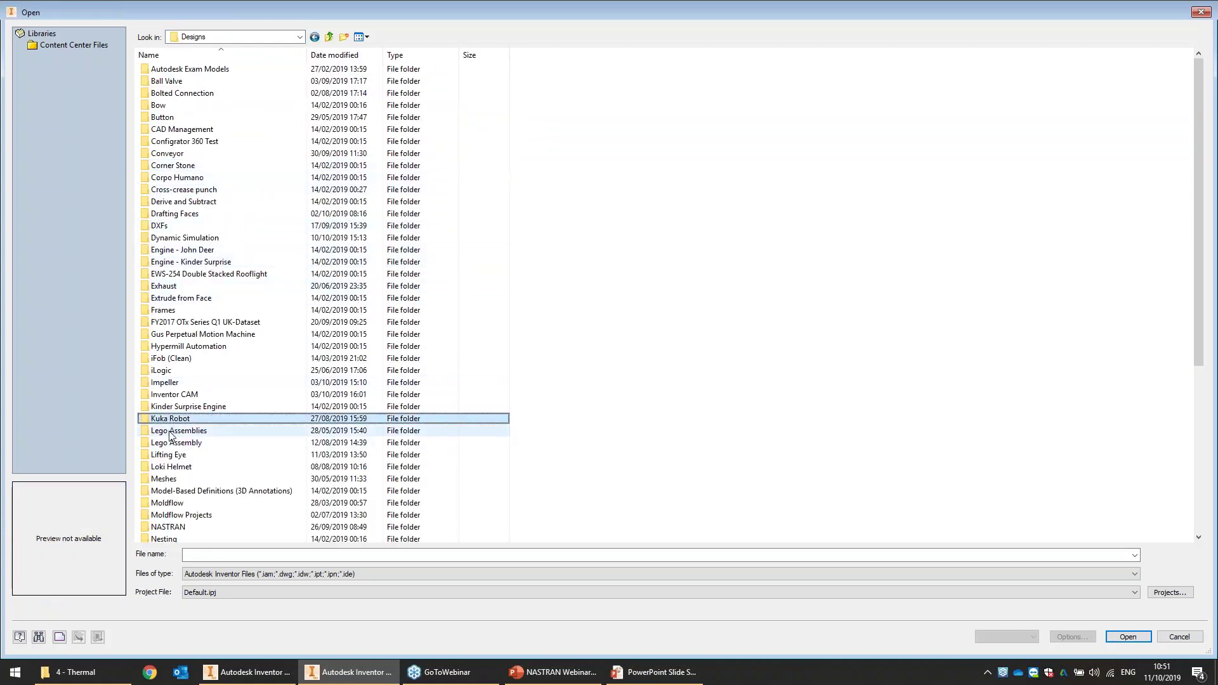
pyautogui.press('BackSpace')
pyautogui.doubleClick(183, 83)
pyautogui.press('BackSpace')
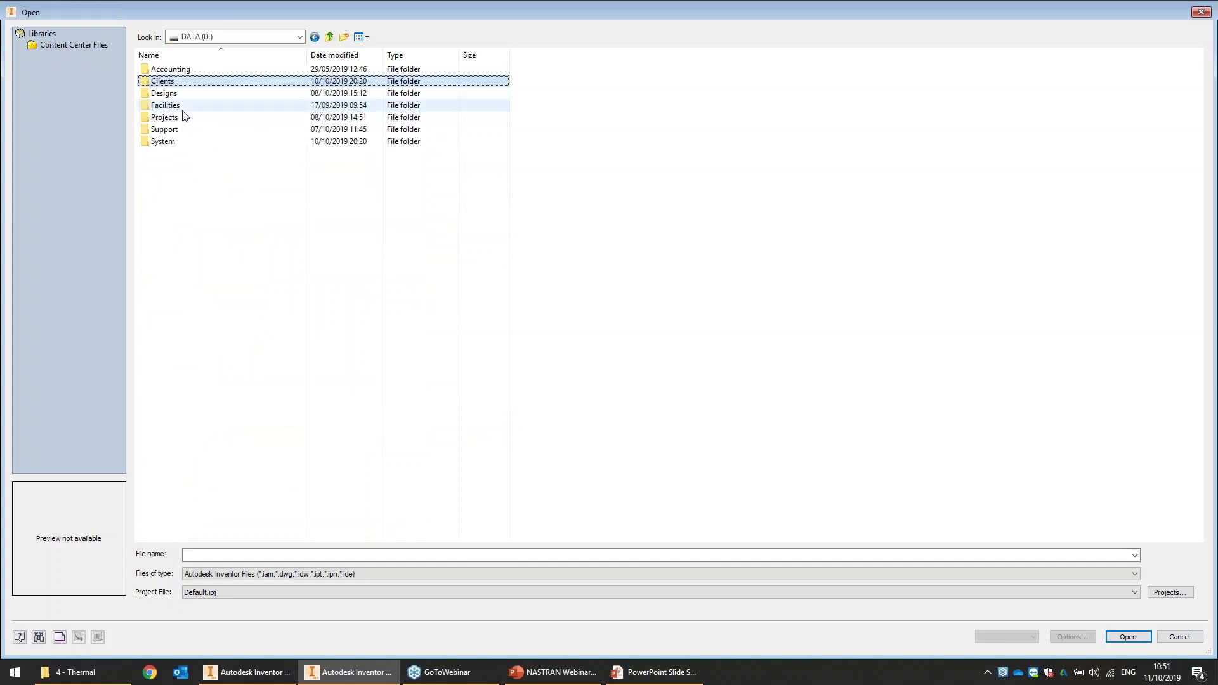
# - Open Hanger Assembly.iam from the Exercise 5 - Contacts II folder, under Facilities, Learning - Training, Nastran In-CAD, Exercises
pyautogui.doubleClick(180, 106)
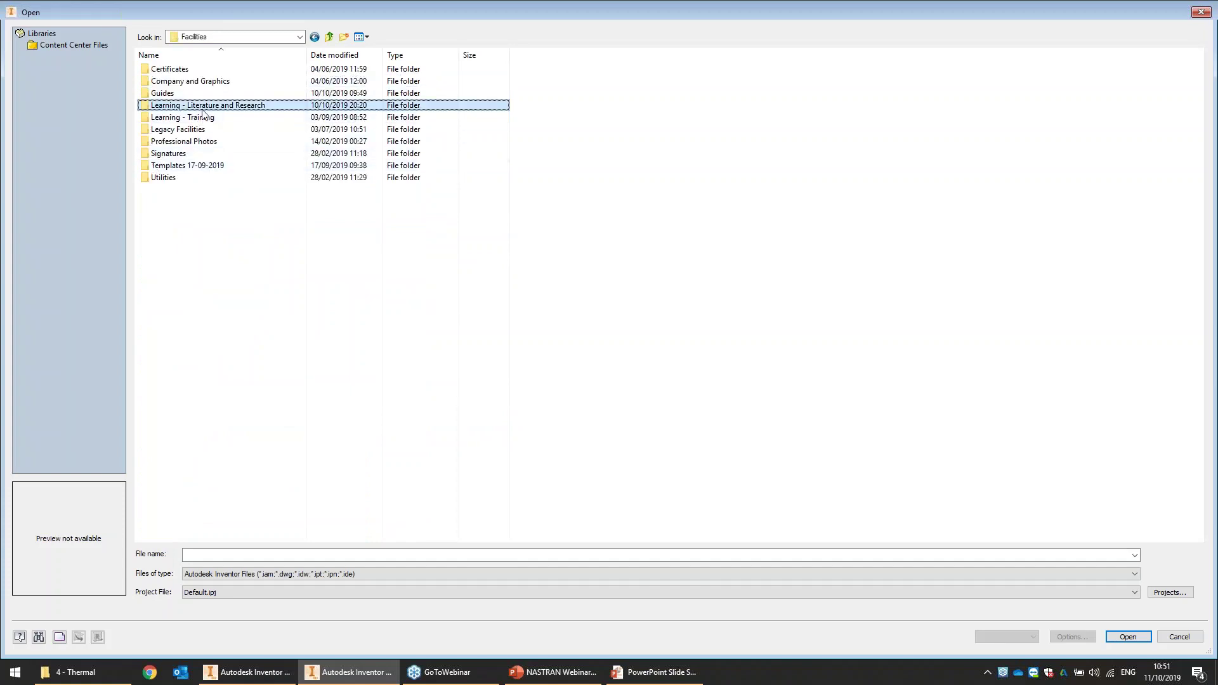
pyautogui.doubleClick(179, 117)
pyautogui.doubleClick(181, 141)
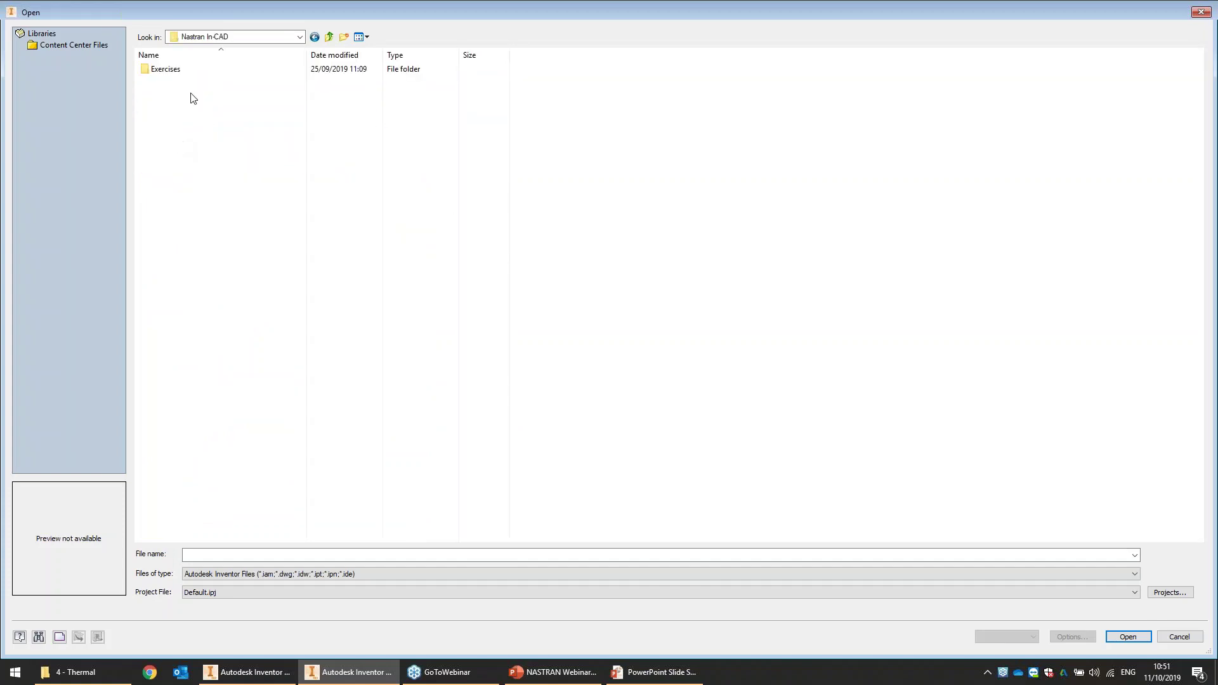
pyautogui.doubleClick(184, 69)
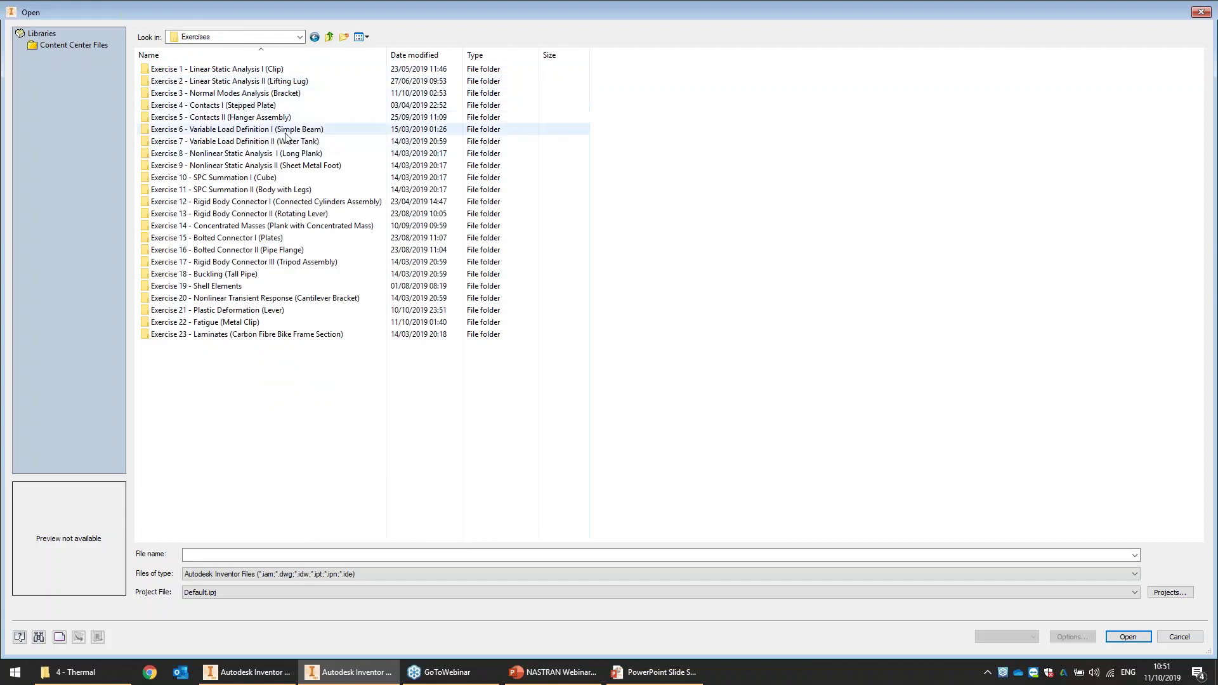
pyautogui.click(257, 119)
pyautogui.doubleClick(257, 118)
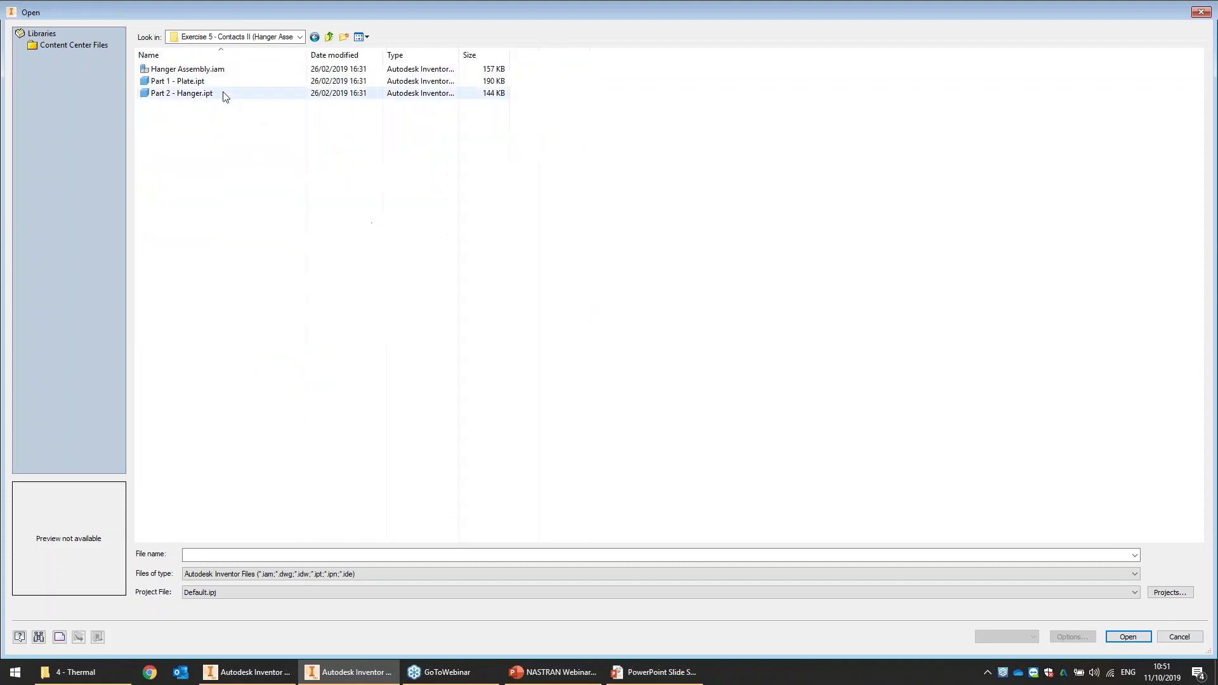
pyautogui.doubleClick(216, 69)
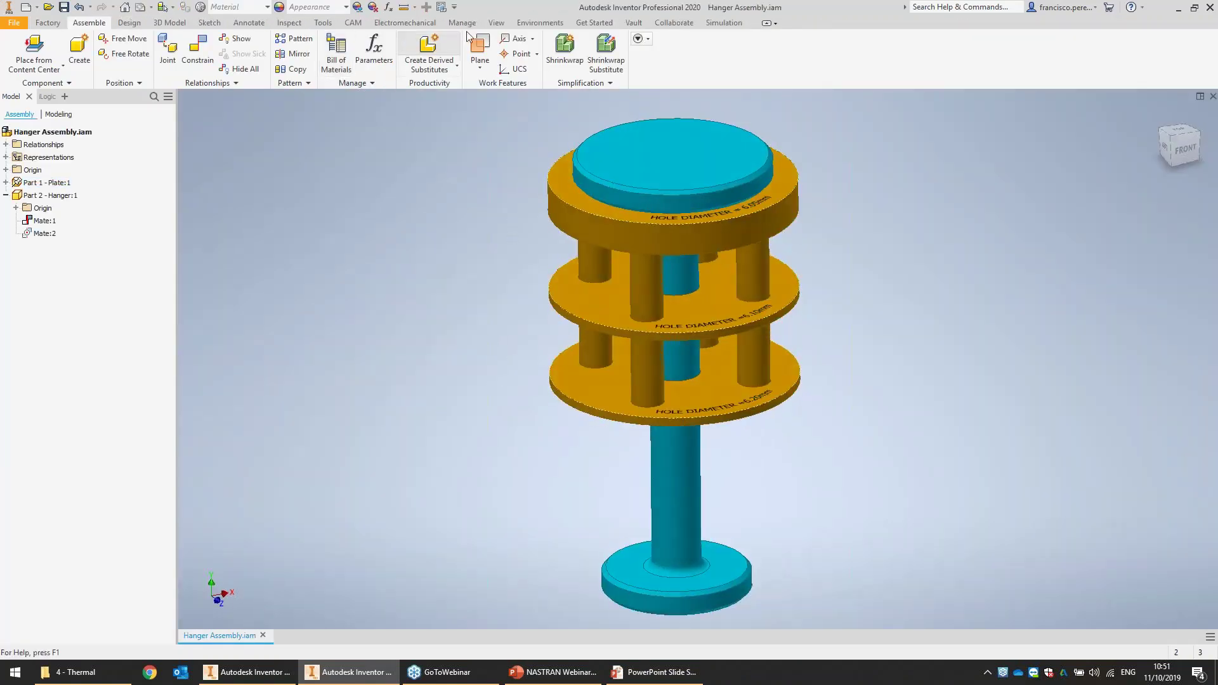
# - Enter the Autodesk Inventor Nastran environment for the hanger assembly and expand Solid 1 under the analysis idealizations
pyautogui.click(539, 22)
pyautogui.click(297, 54)
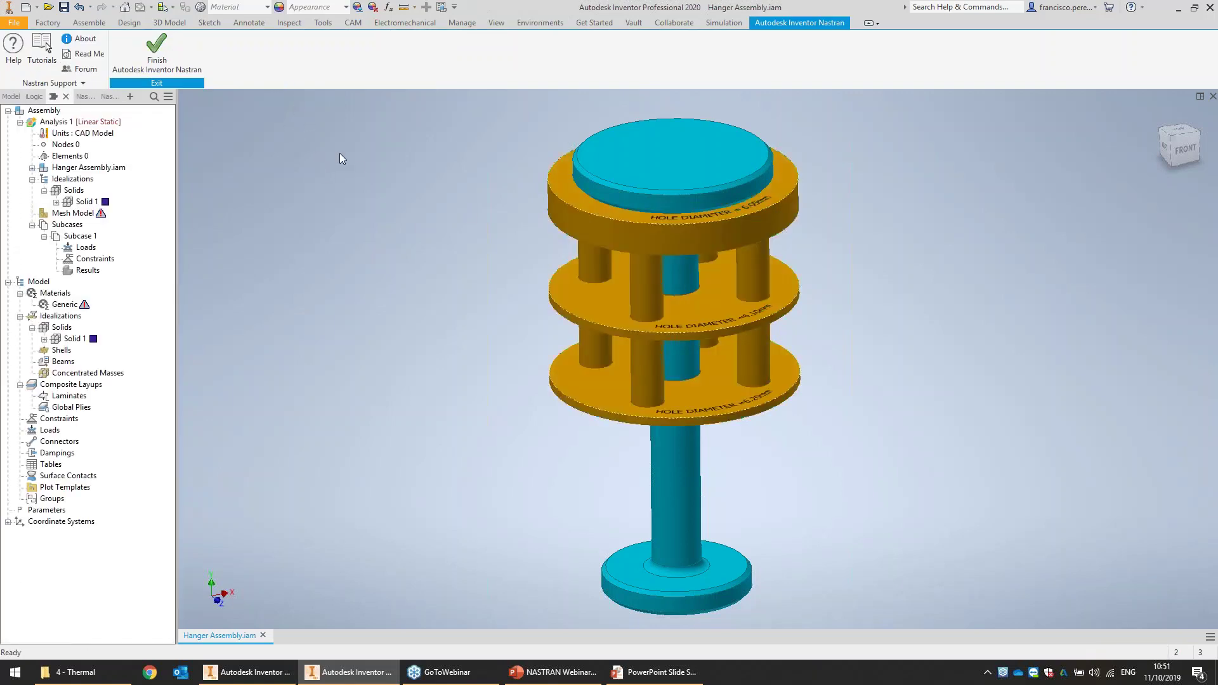
pyautogui.click(56, 201)
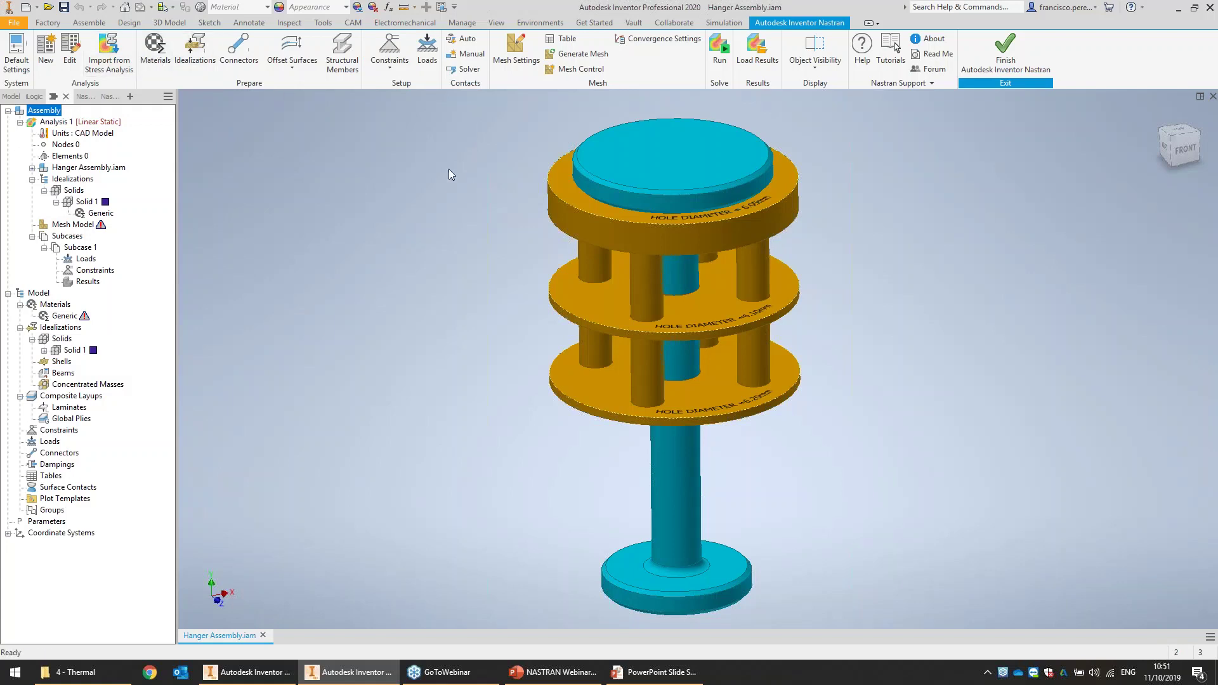
# - Start a manual surface contact with the hanger's shaft face as master and the lowest plate's 6.20 mm hole face as slave
pyautogui.click(471, 54)
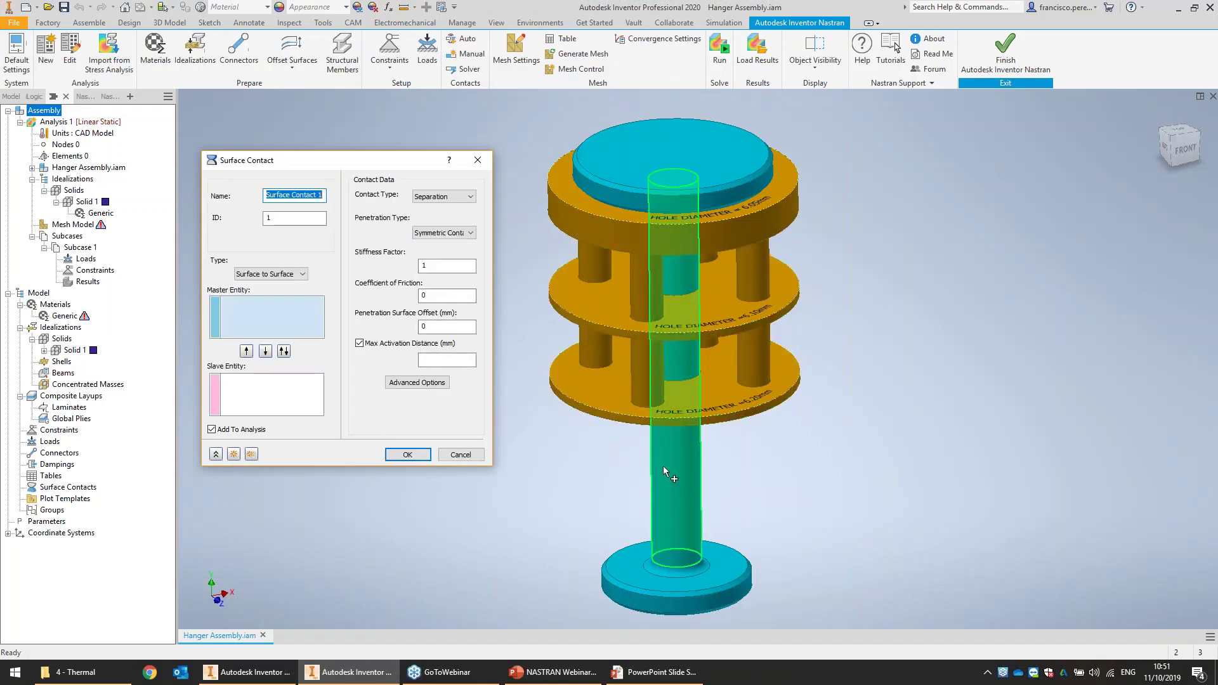
pyautogui.click(690, 452)
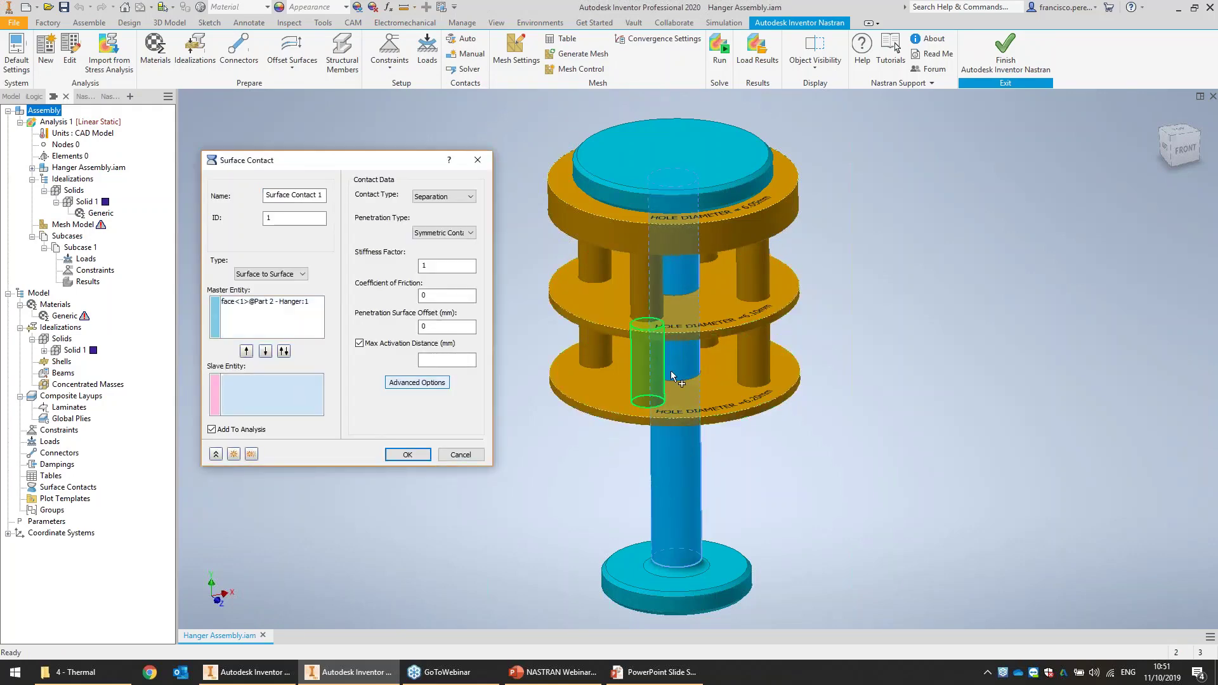
pyautogui.scroll(3, 701, 374)
pyautogui.scroll(5, 701, 374)
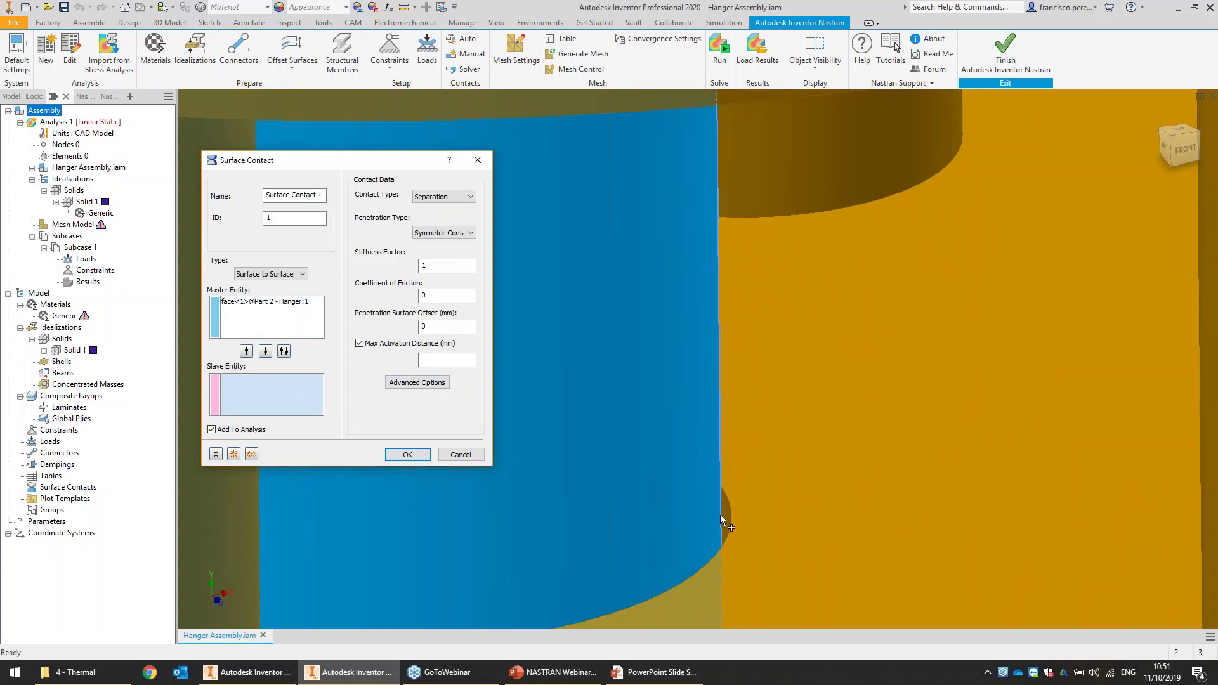
pyautogui.click(725, 516)
pyautogui.scroll(-6, 724, 517)
pyautogui.scroll(3, 935, 425)
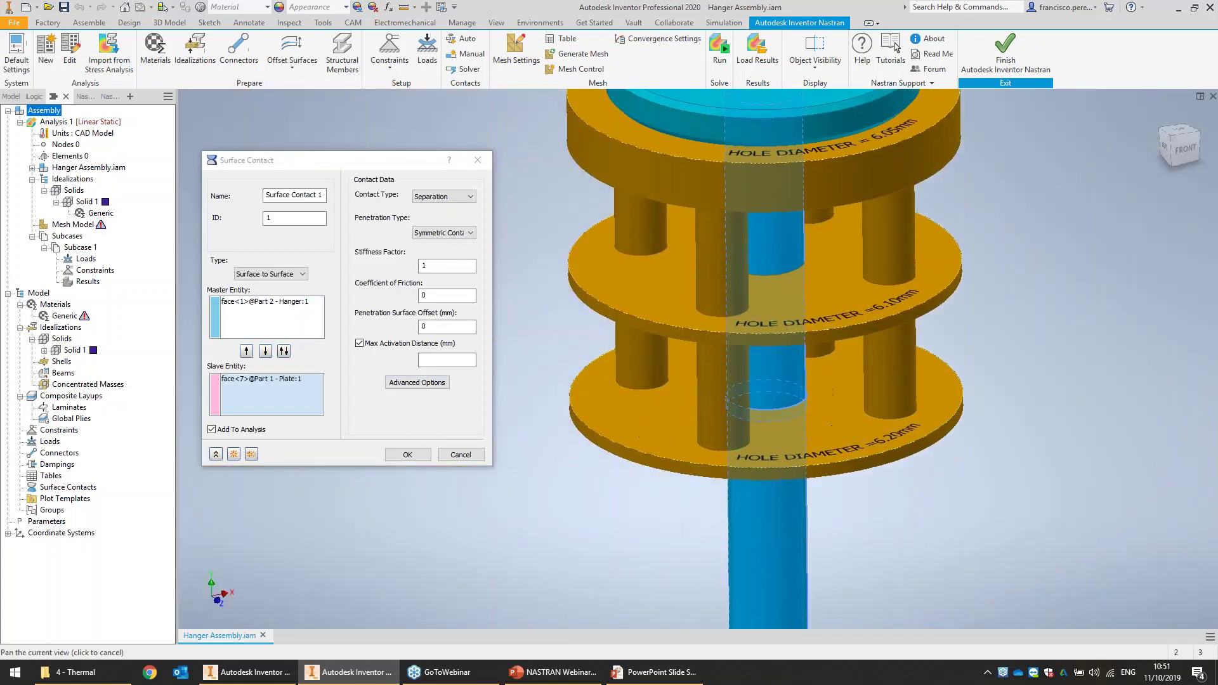
# - Review the contact types available for the hanger's surface contact, keep Separation, and check the friction coefficient setting
pyautogui.click(451, 198)
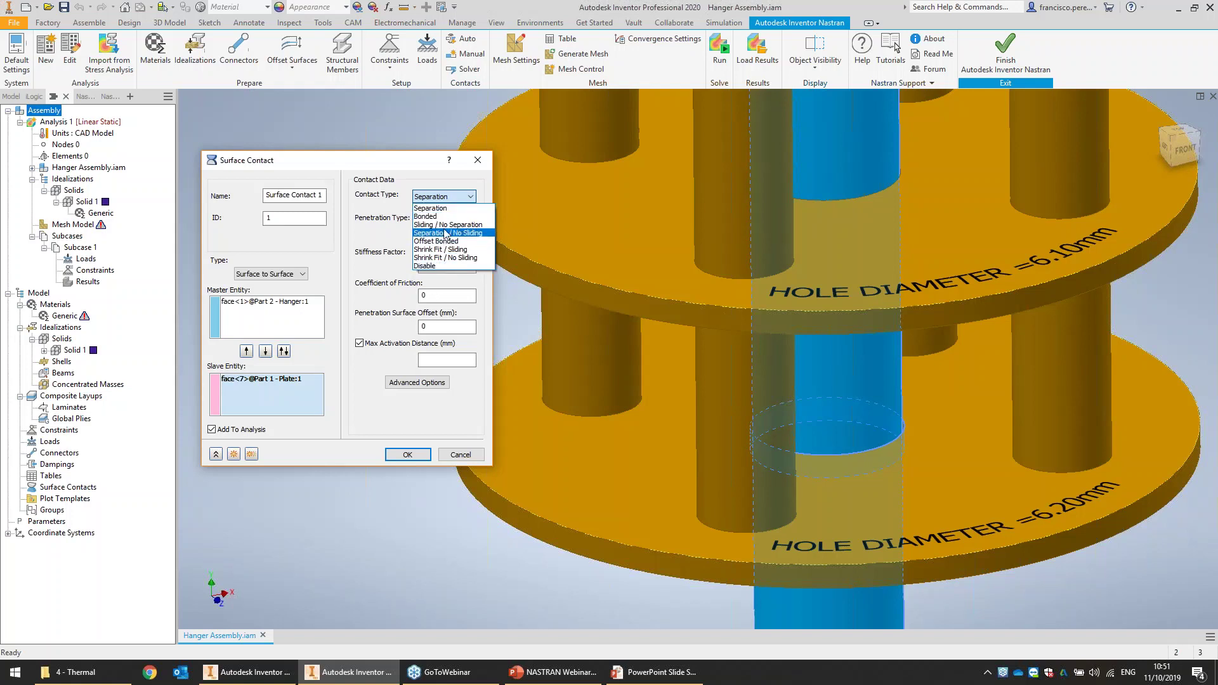
pyautogui.click(448, 208)
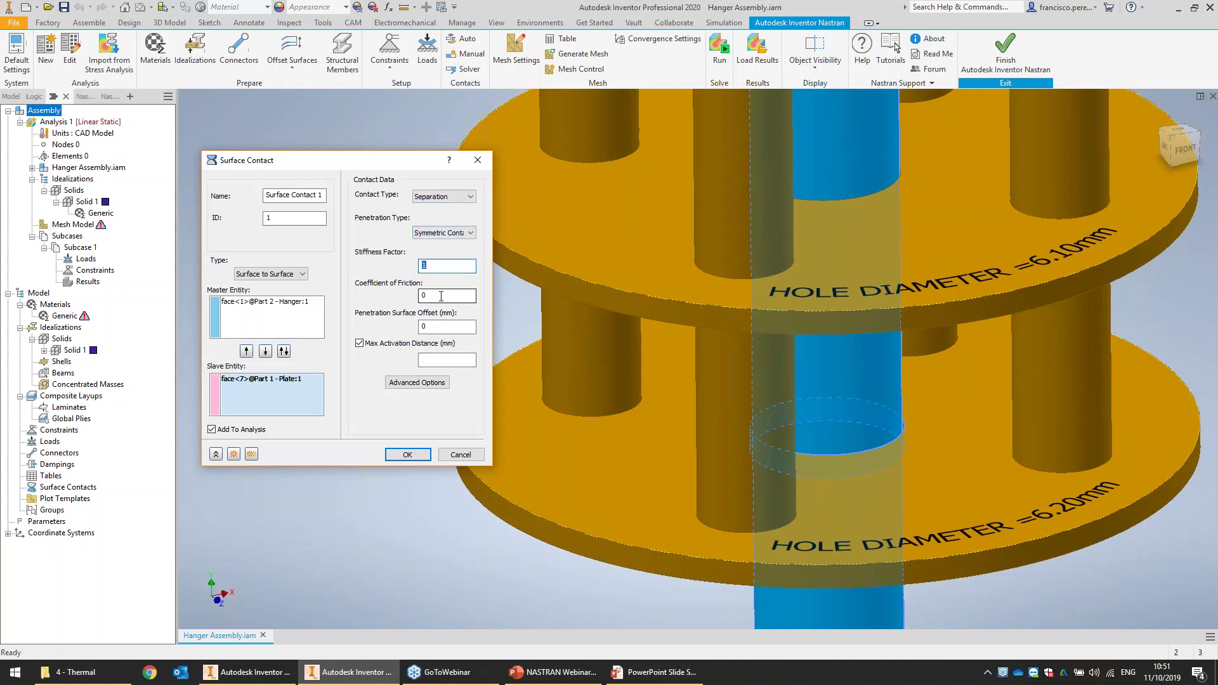
pyautogui.doubleClick(422, 295)
# - Review the contact's advanced parameters, including frictional stiffness, tensile stress, maximum radial activation distance and maximum allowable slip, without changing them
pyautogui.click(417, 382)
pyautogui.click(315, 192)
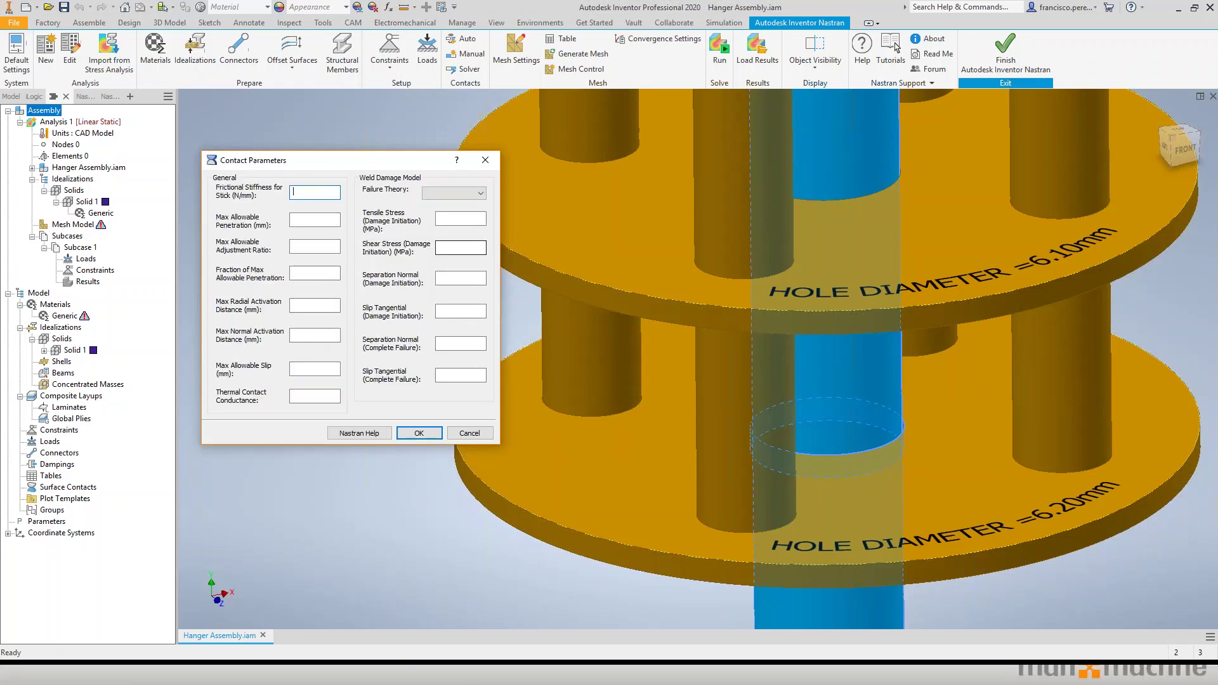
pyautogui.click(444, 218)
pyautogui.click(298, 305)
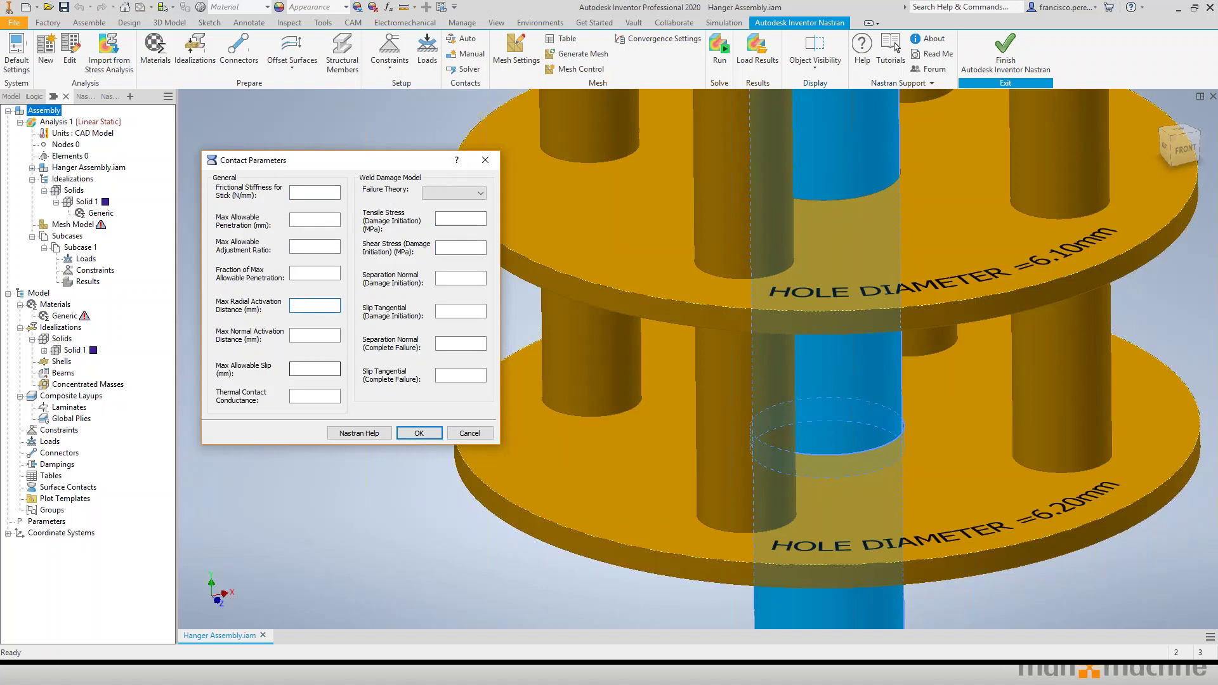
pyautogui.click(314, 369)
pyautogui.click(469, 433)
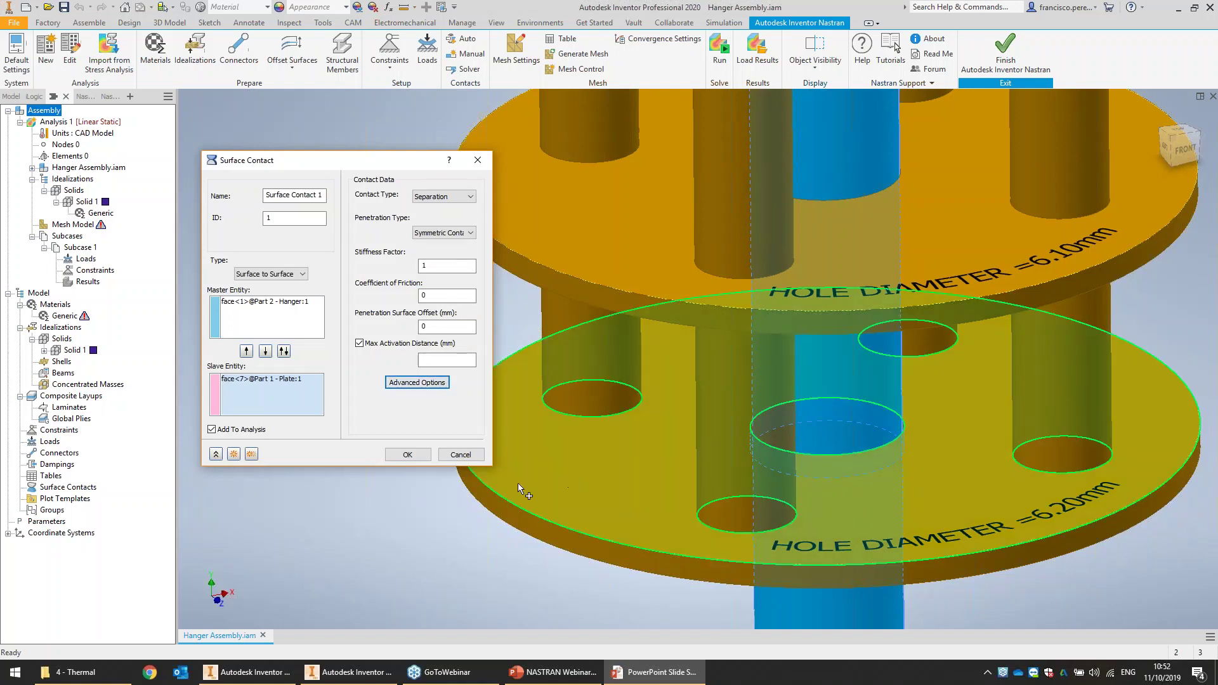
# - Discard the surface contact and leave the Nastran environment, closing Hanger Assembly.iam without saving
pyautogui.click(466, 454)
pyautogui.click(1019, 68)
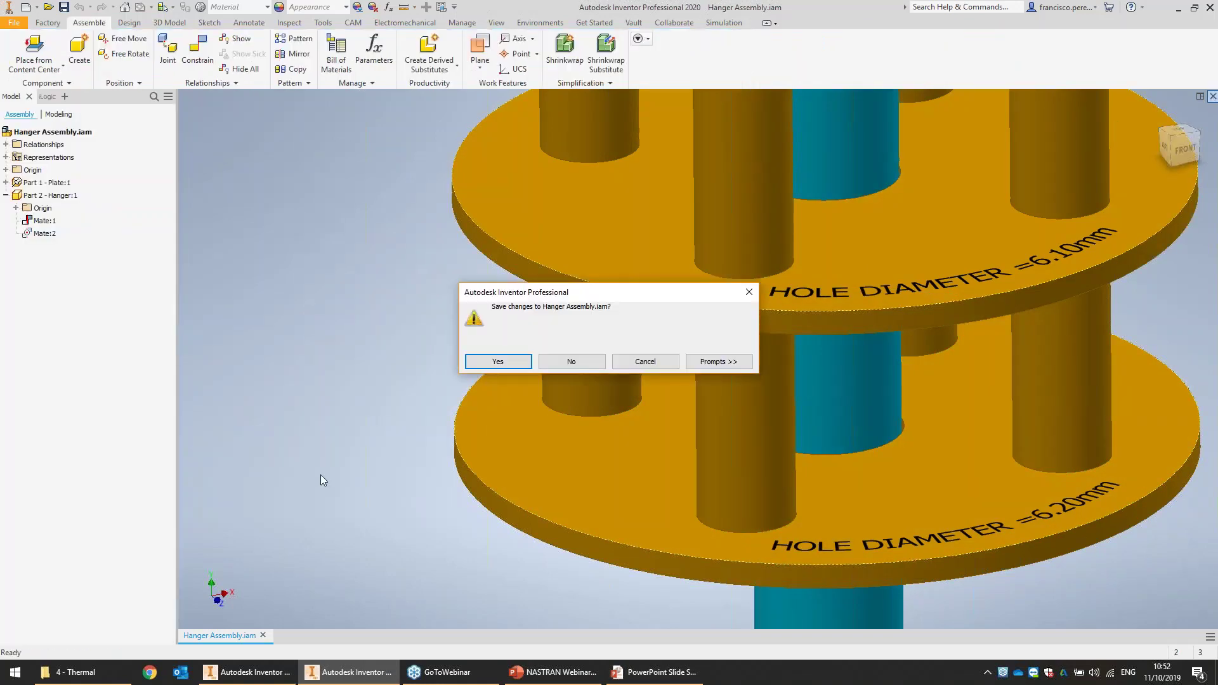
pyautogui.click(618, 365)
# - Switch to File Explorer and go back from the 4 - Thermal folder to the Presentation folder
pyautogui.click(83, 677)
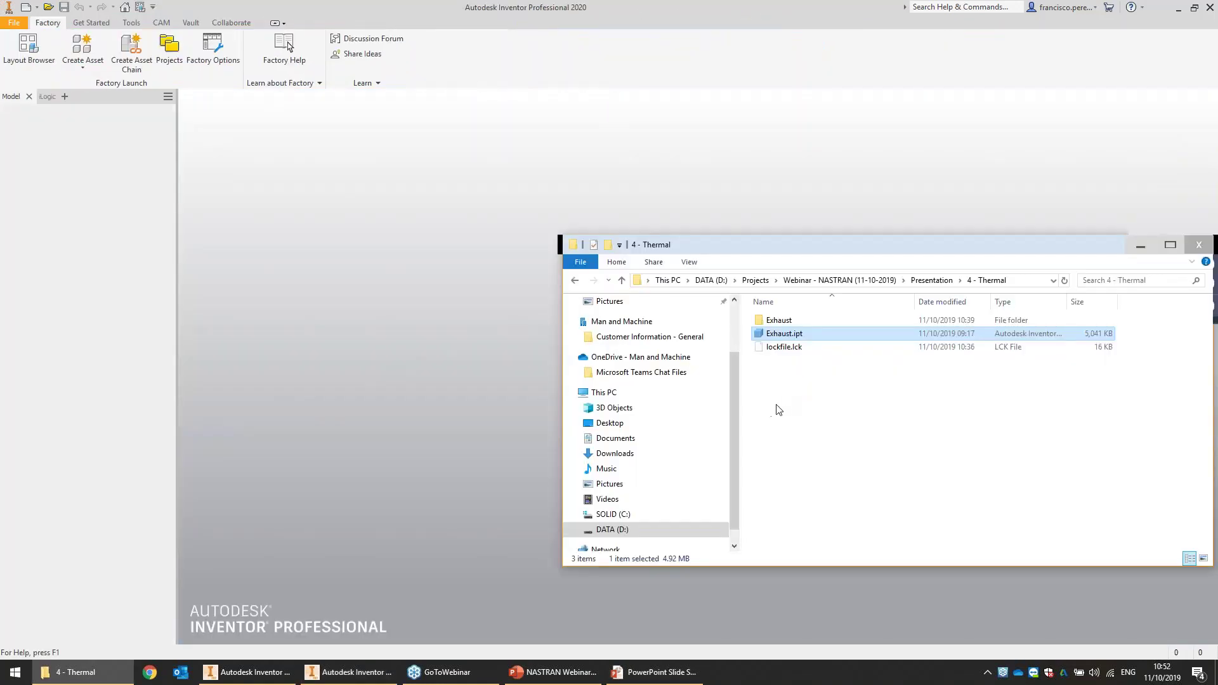
pyautogui.hotkey('alt', 'Left')
pyautogui.hotkey('alt', 'Left')
pyautogui.hotkey('alt', 'Left')
pyautogui.hotkey('alt', 'Right')
pyautogui.hotkey('alt', 'Right')
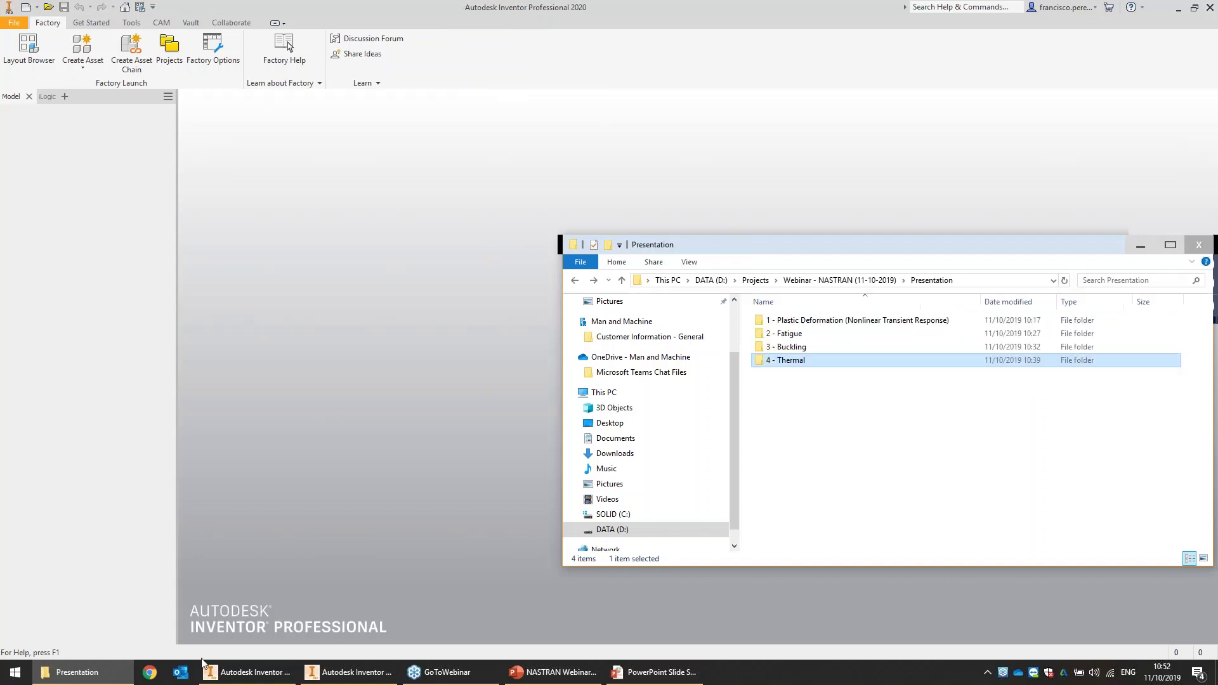
# - Open a second File Explorer window and browse to the root of the DATA (D:) drive
pyautogui.click(109, 666)
pyautogui.press('super+e')
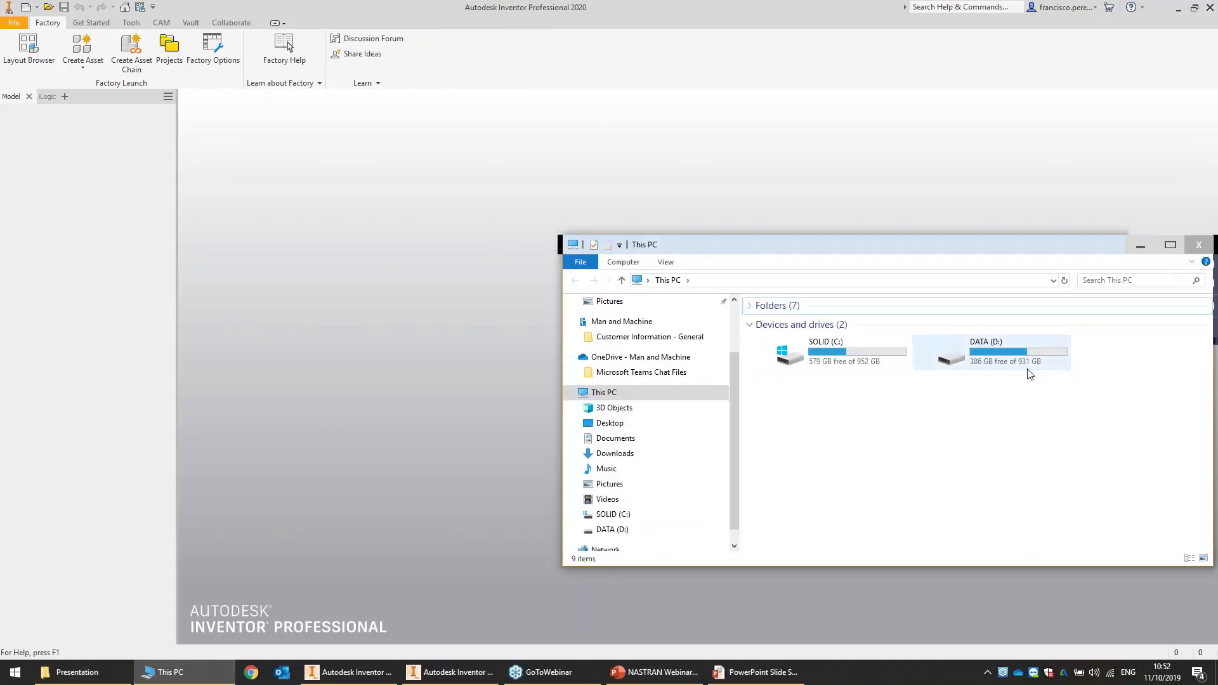
pyautogui.doubleClick(1021, 365)
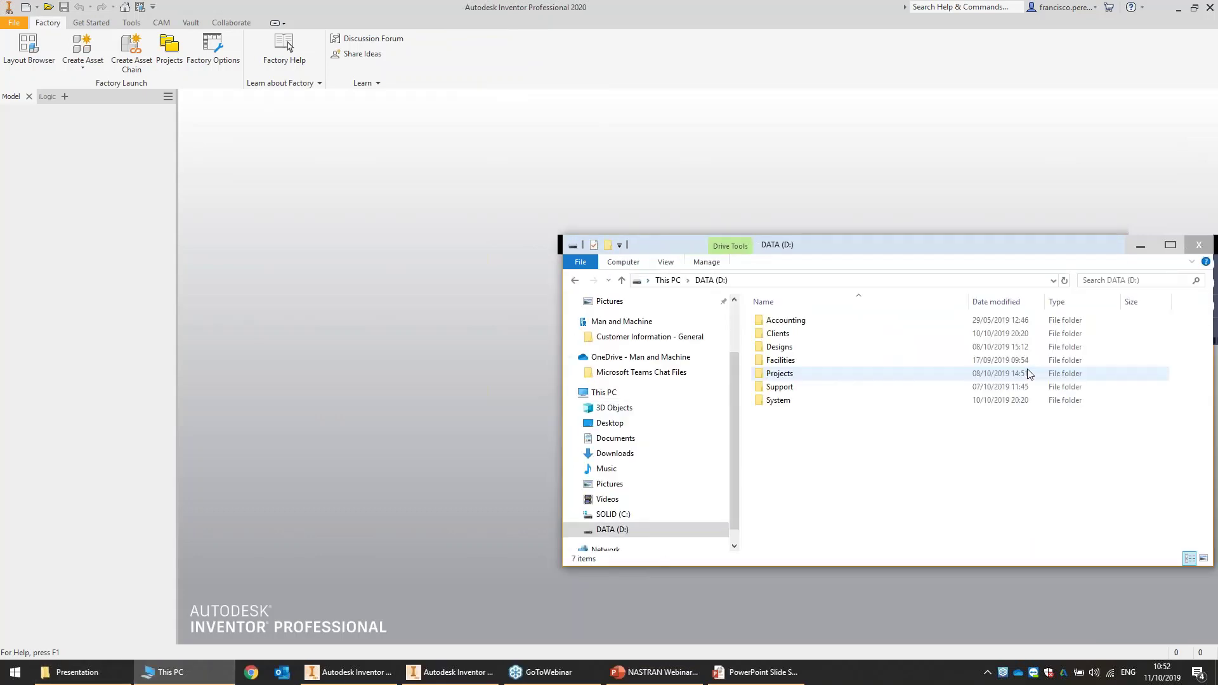
pyautogui.doubleClick(801, 348)
pyautogui.hotkey('alt', 'Left')
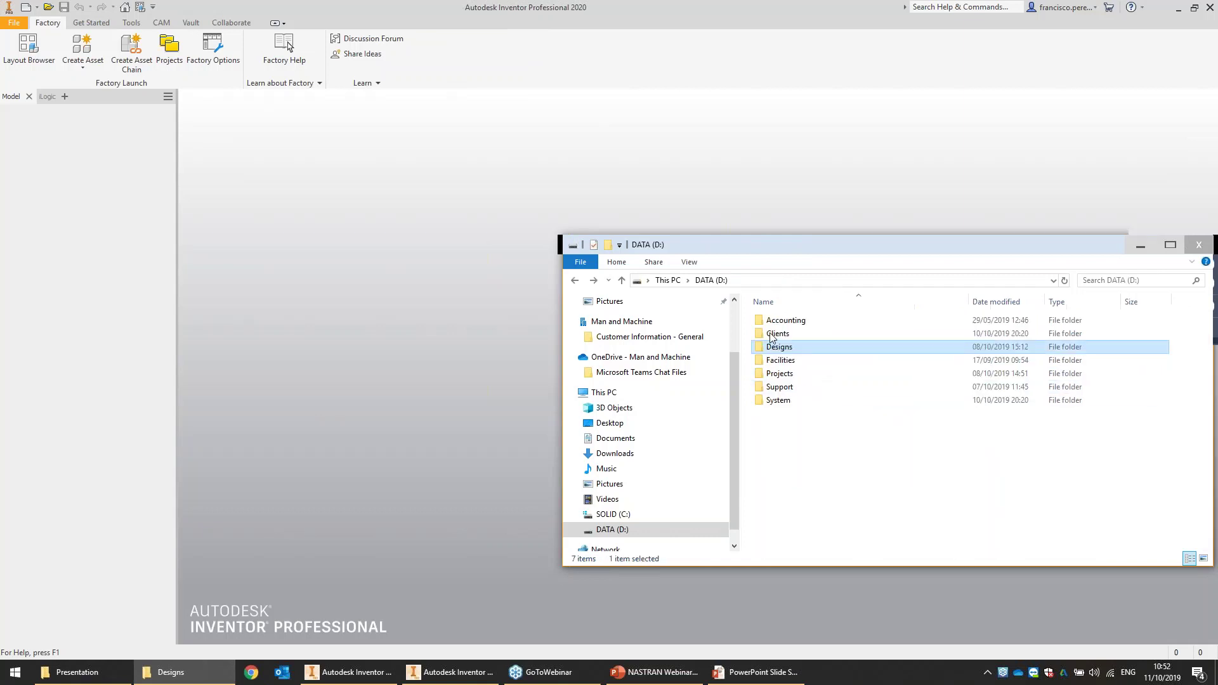
pyautogui.press('Up')
pyautogui.press('Return')
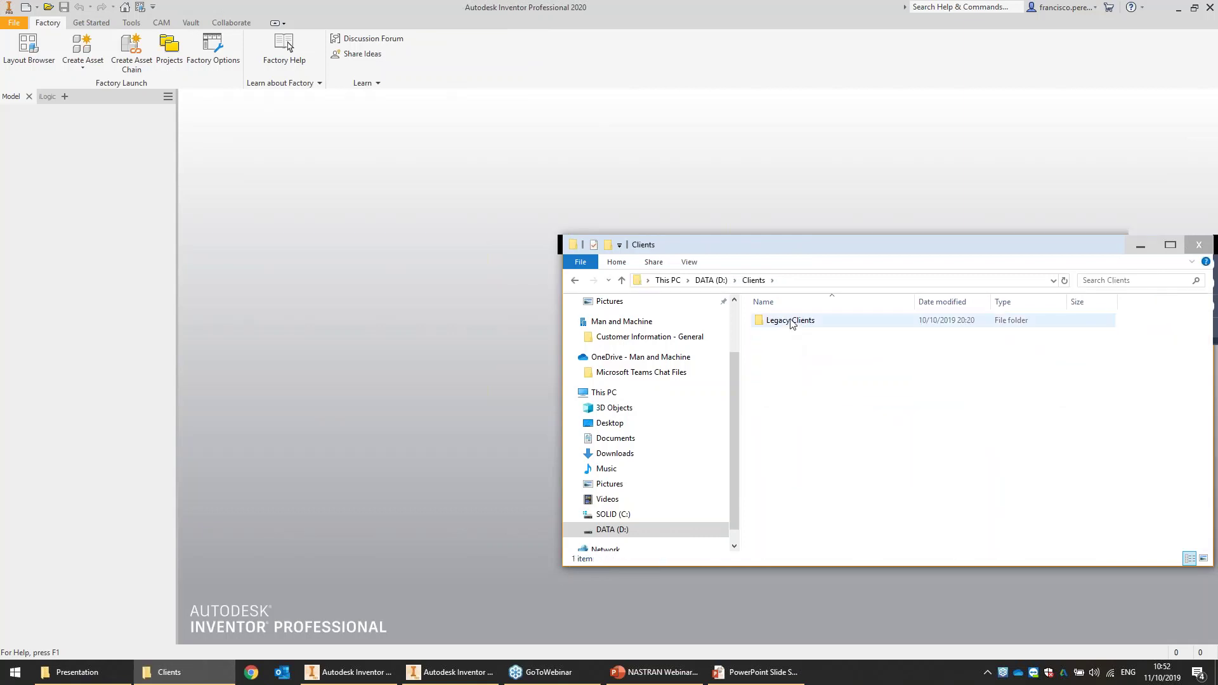
pyautogui.hotkey('alt', 'Up')
# - Browse through Facilities, Learning - Training, Nastran In-CAD and Exercises to the Exercise 19 - Shell Elements folder
pyautogui.doubleClick(792, 359)
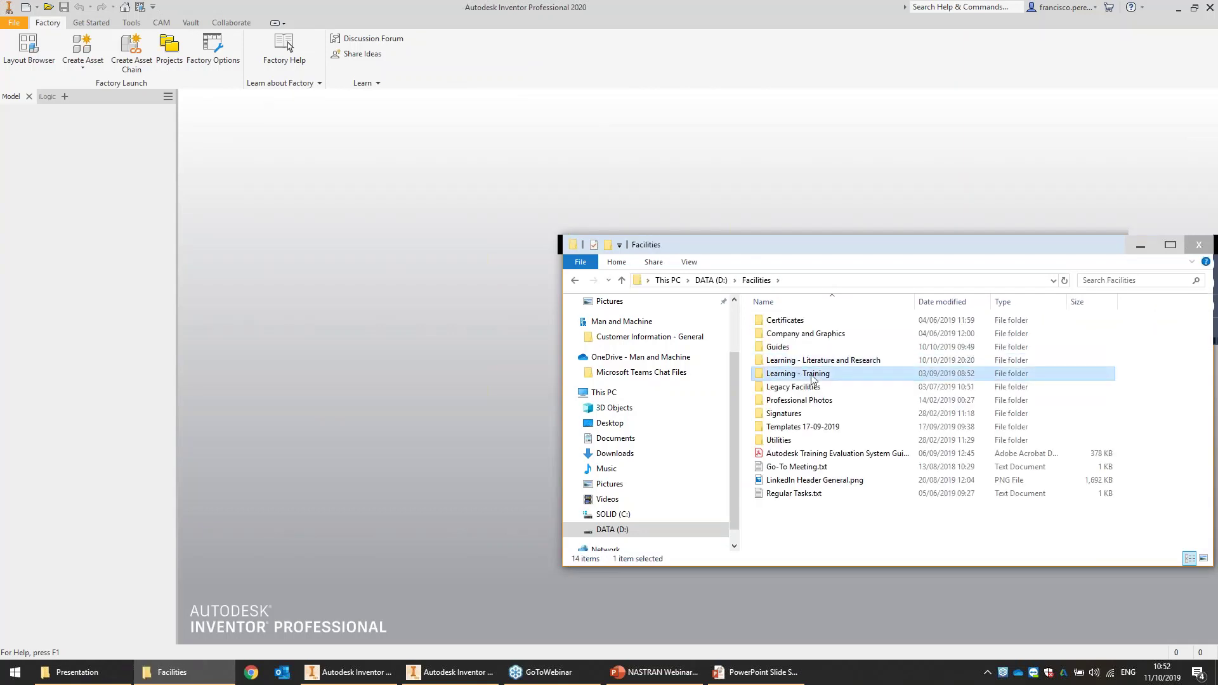
pyautogui.doubleClick(790, 373)
pyautogui.doubleClick(789, 399)
pyautogui.doubleClick(782, 320)
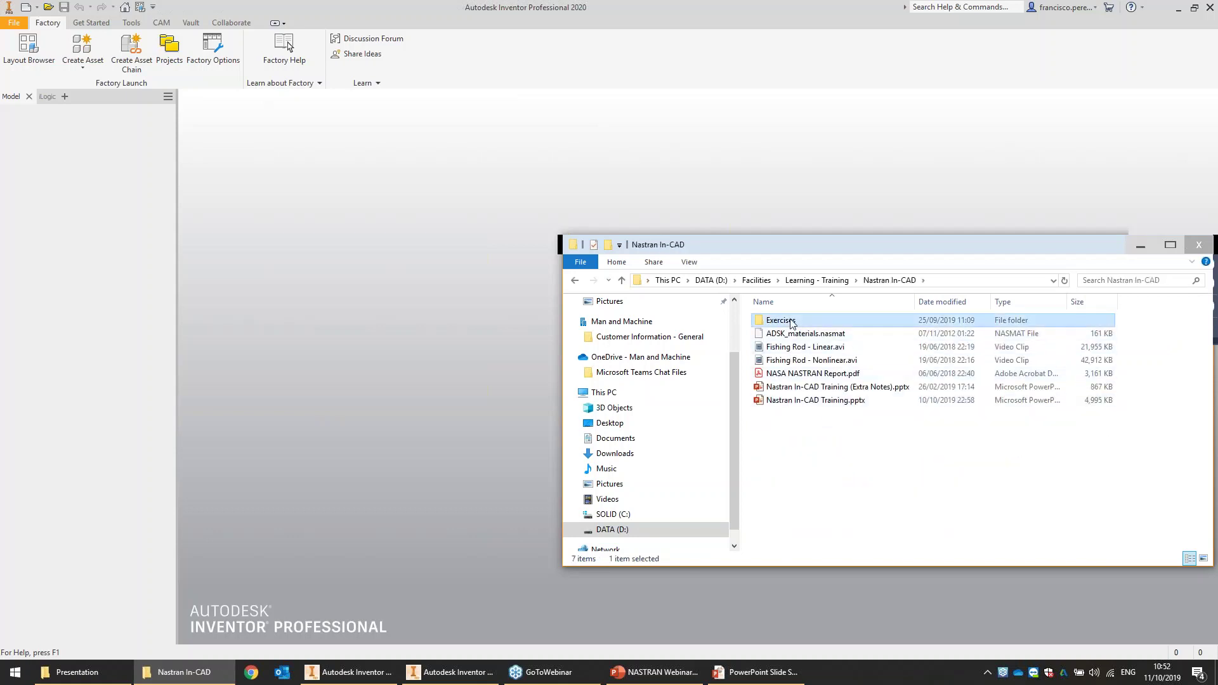
pyautogui.scroll(-3, 814, 501)
pyautogui.doubleClick(818, 467)
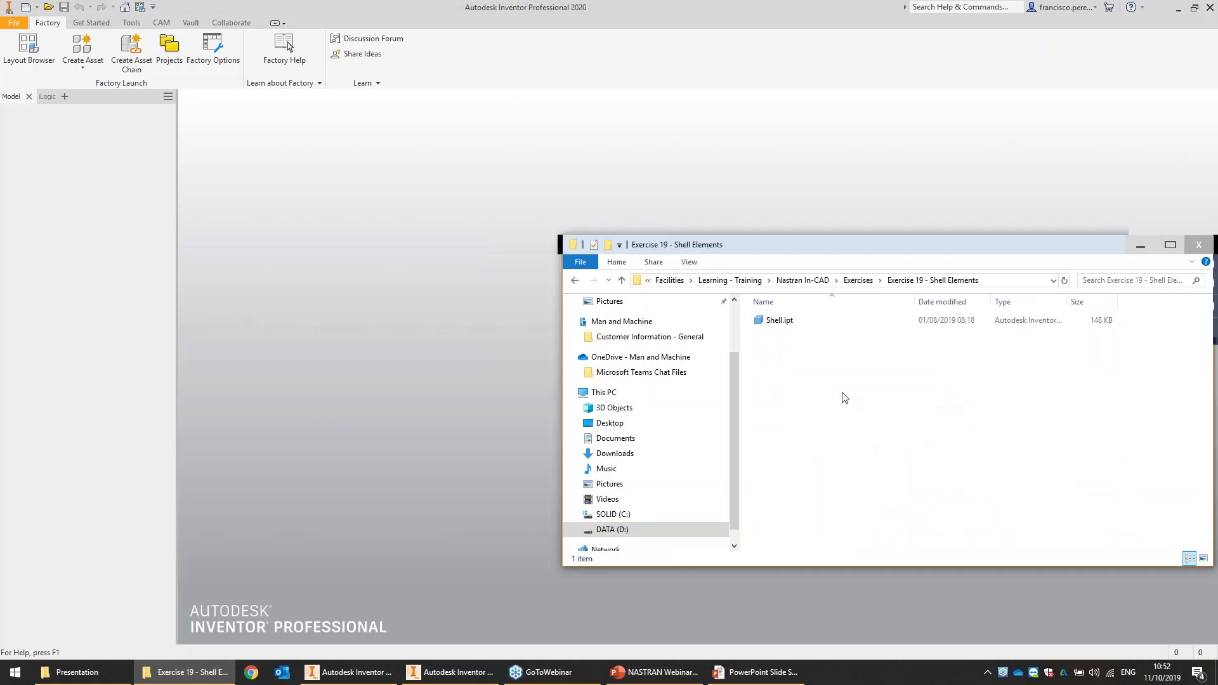
# - Copy Shell.ipt from the Exercise 19 folder into the Presentation folder and open the copy in Inventor
pyautogui.moveTo(809, 327); pyautogui.dragTo(848, 413)
pyautogui.doubleClick(804, 376)
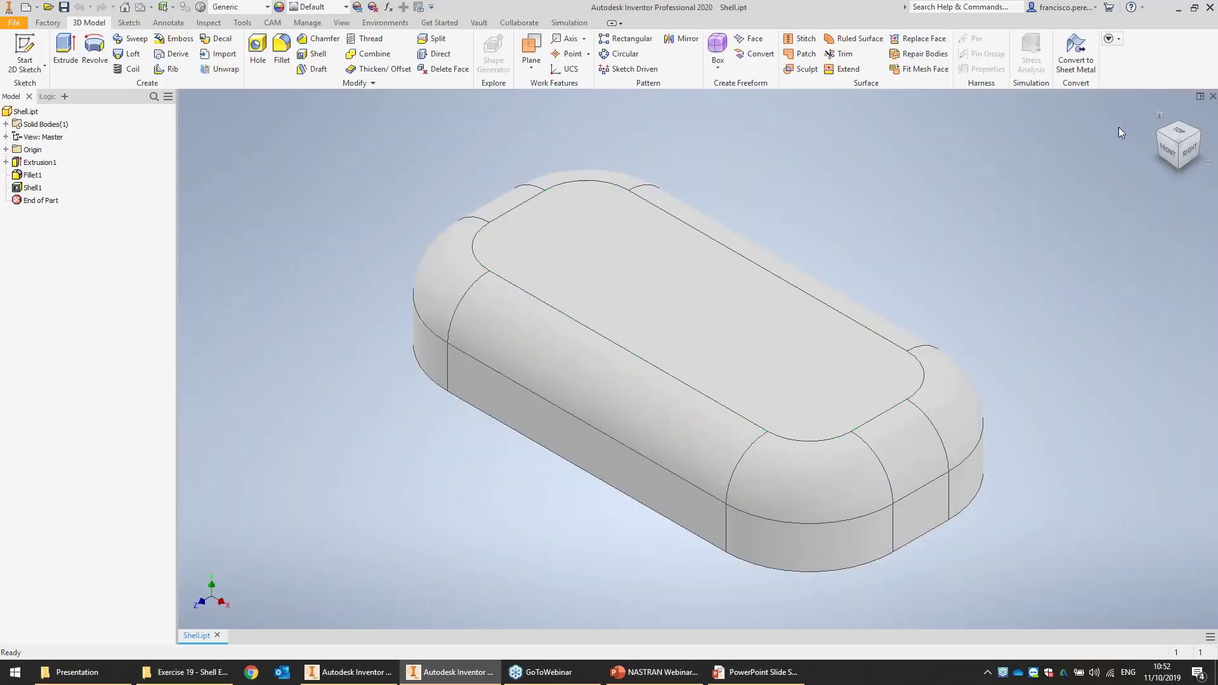
# - Enter the Autodesk Inventor Nastran environment for the shell part and expand Solid 1 under the analysis idealizations
pyautogui.moveTo(1172, 153)
pyautogui.mouseDown()
pyautogui.moveTo(1162, 63)
pyautogui.moveTo(1184, 124)
pyautogui.moveTo(1173, 178)
pyautogui.mouseUp()
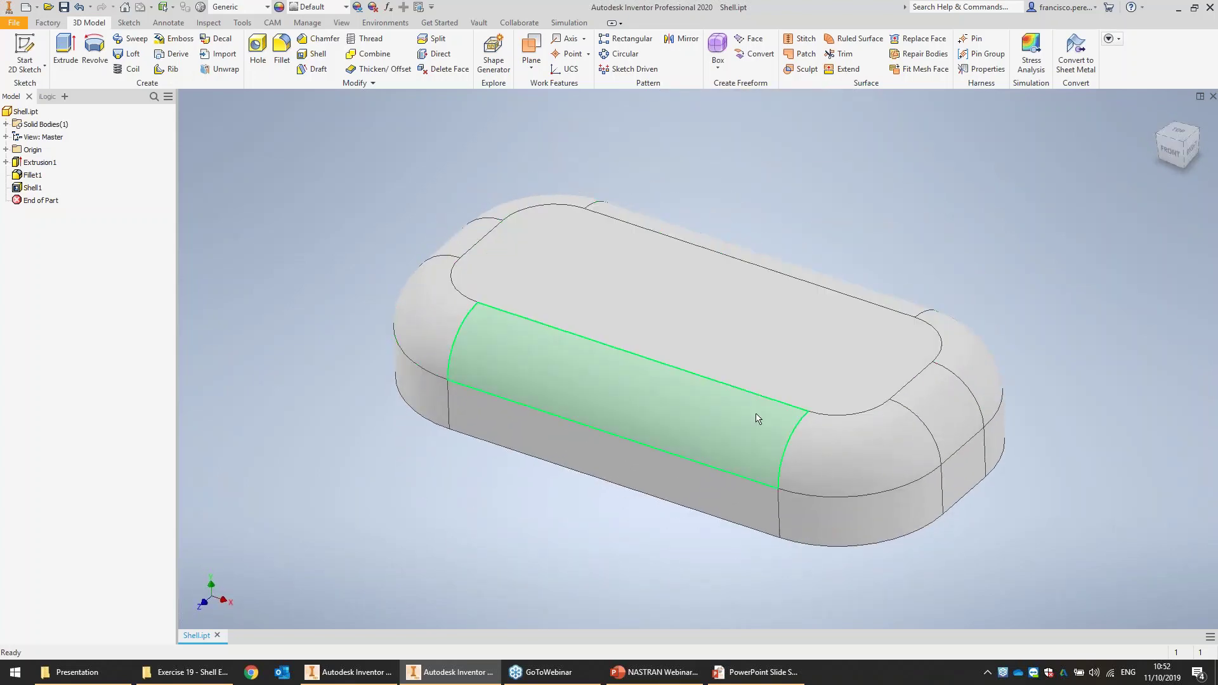
pyautogui.click(385, 22)
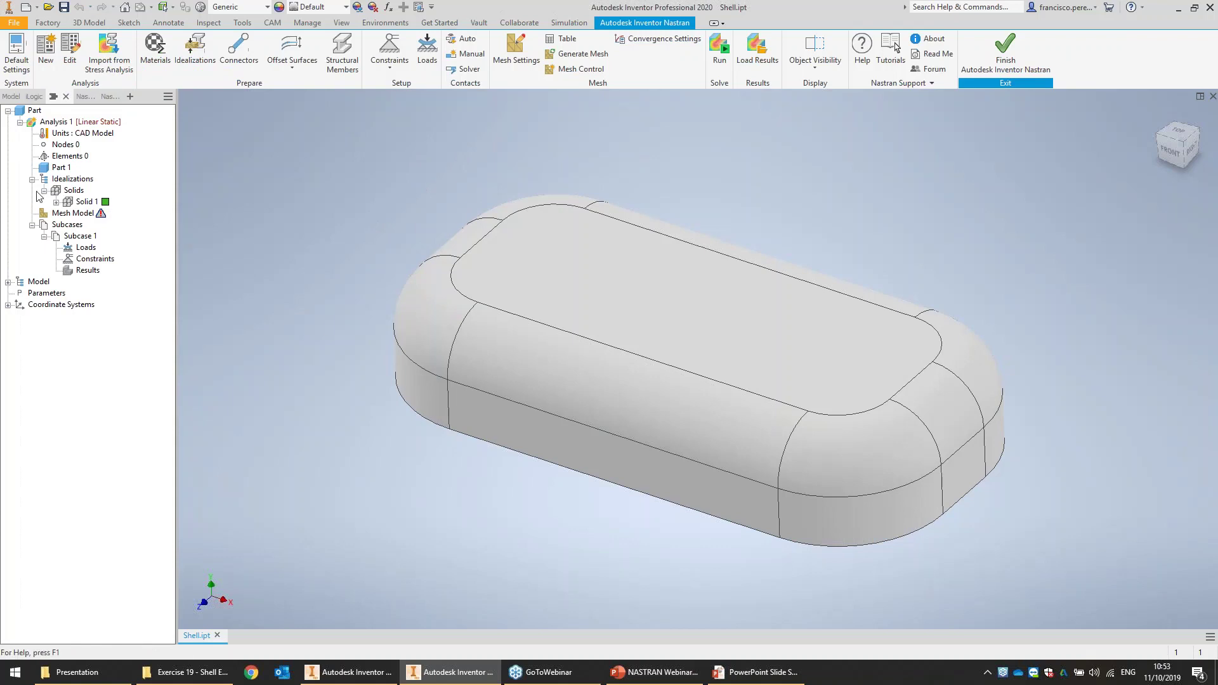
pyautogui.click(56, 202)
# - Open the Solid 1 idealization for editing and check the available element types
pyautogui.rightClick(100, 203)
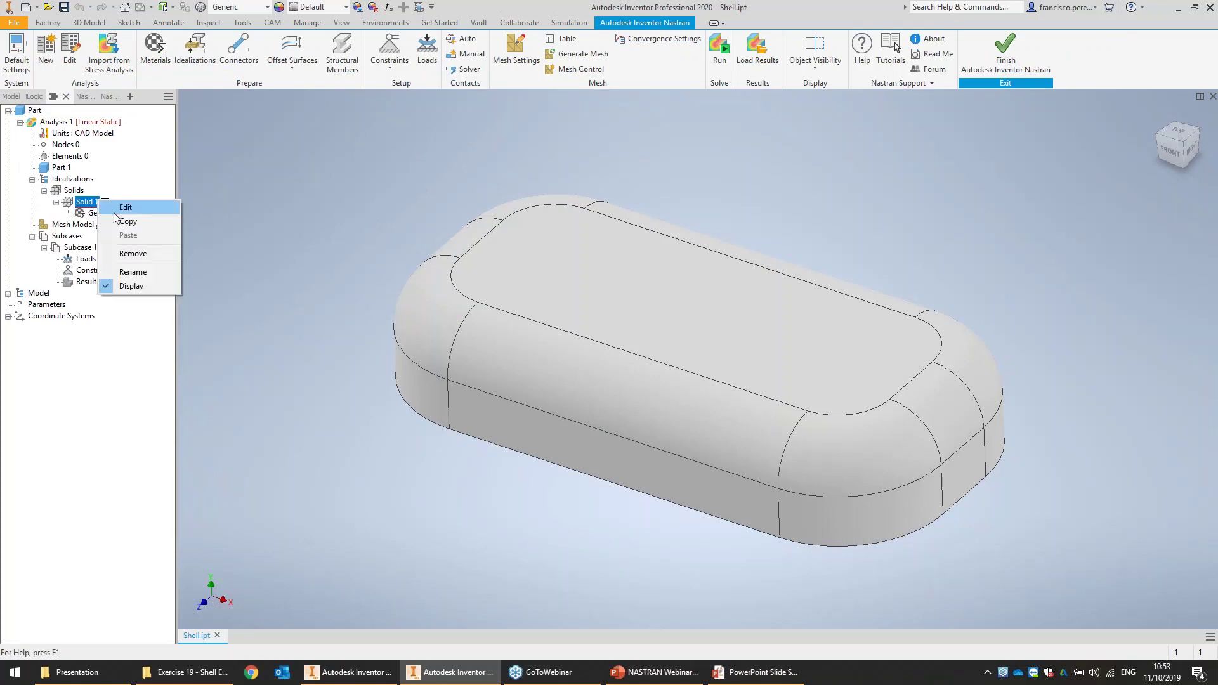
pyautogui.click(114, 209)
pyautogui.click(247, 223)
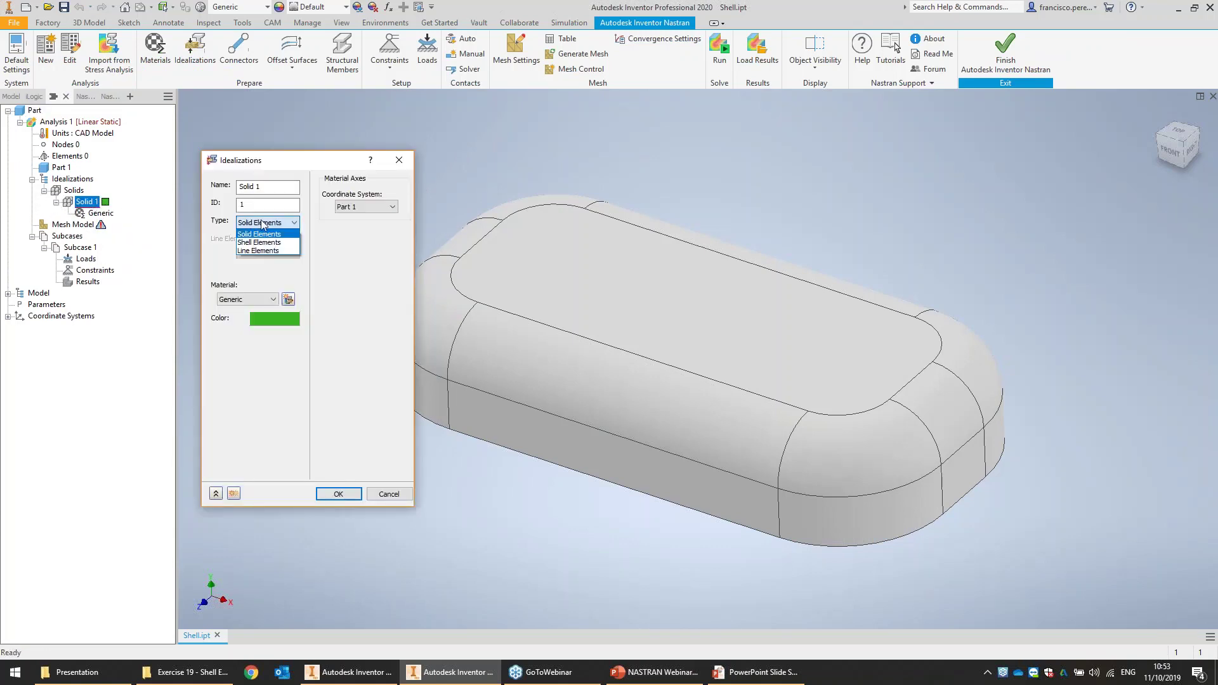
pyautogui.click(257, 251)
# - Create a new material for Solid 1 using Steel - Mild from the Autodesk Material Library and accept the idealization
pyautogui.click(288, 300)
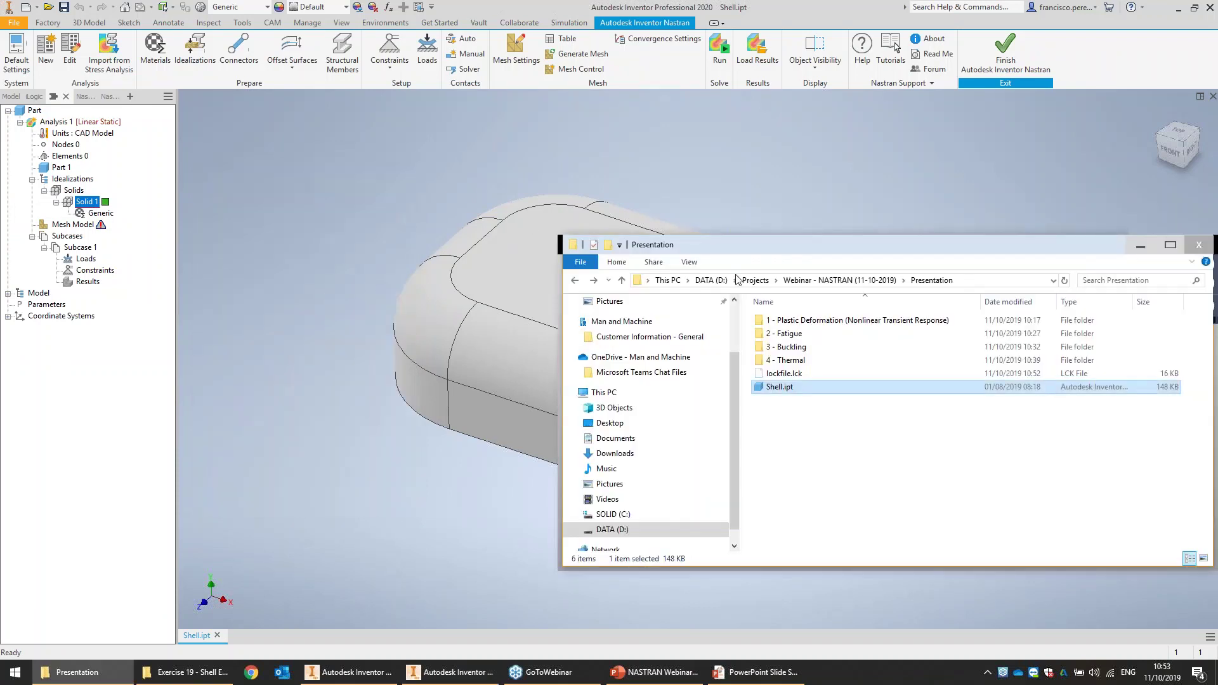
pyautogui.click(260, 188)
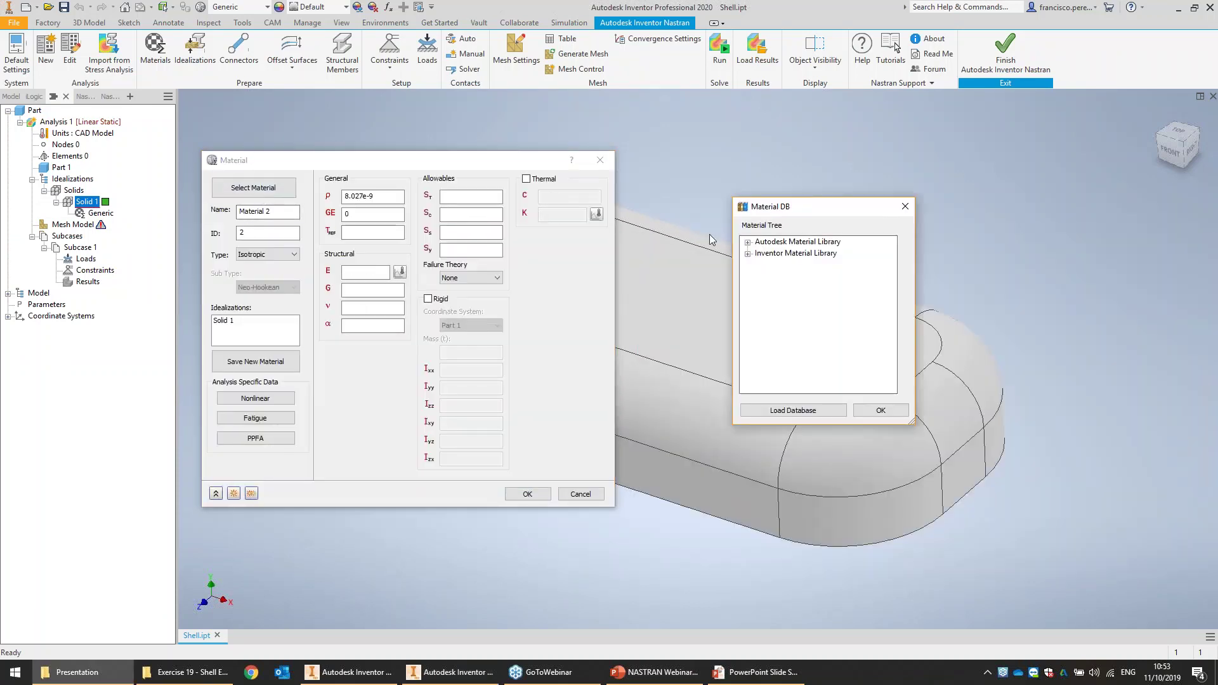
pyautogui.click(748, 241)
pyautogui.scroll(-10, 831, 338)
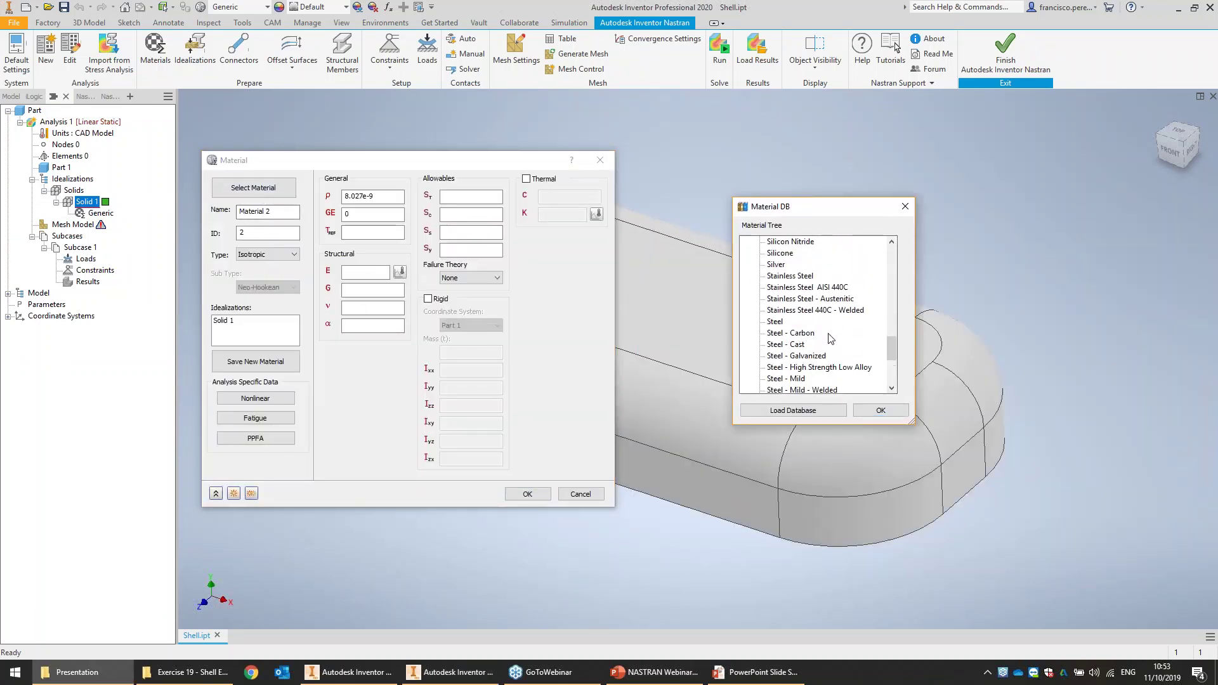
pyautogui.click(793, 378)
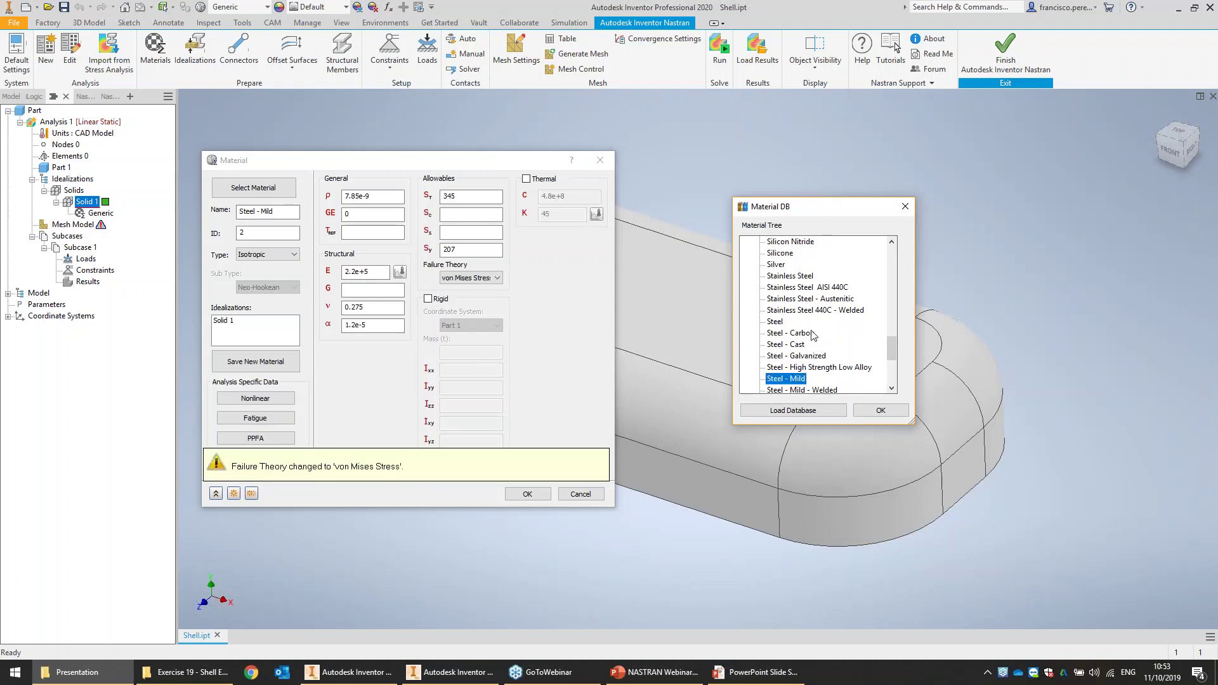
pyautogui.click(879, 410)
pyautogui.click(275, 336)
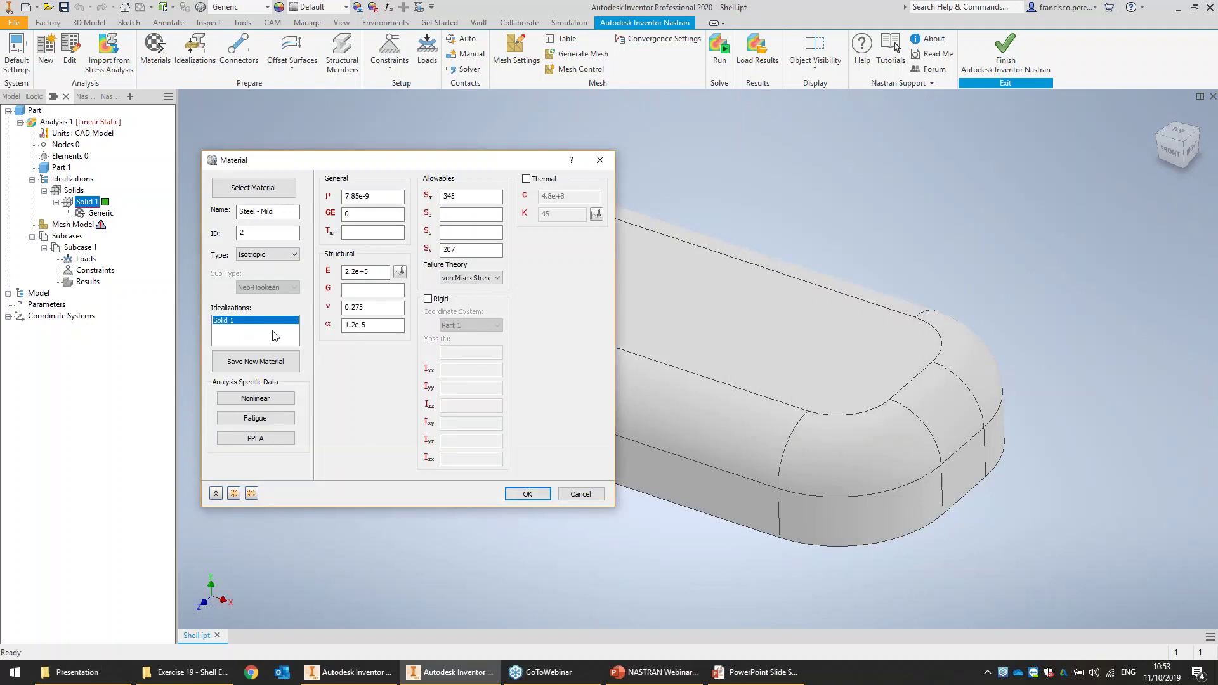
pyautogui.click(528, 495)
pyautogui.click(339, 494)
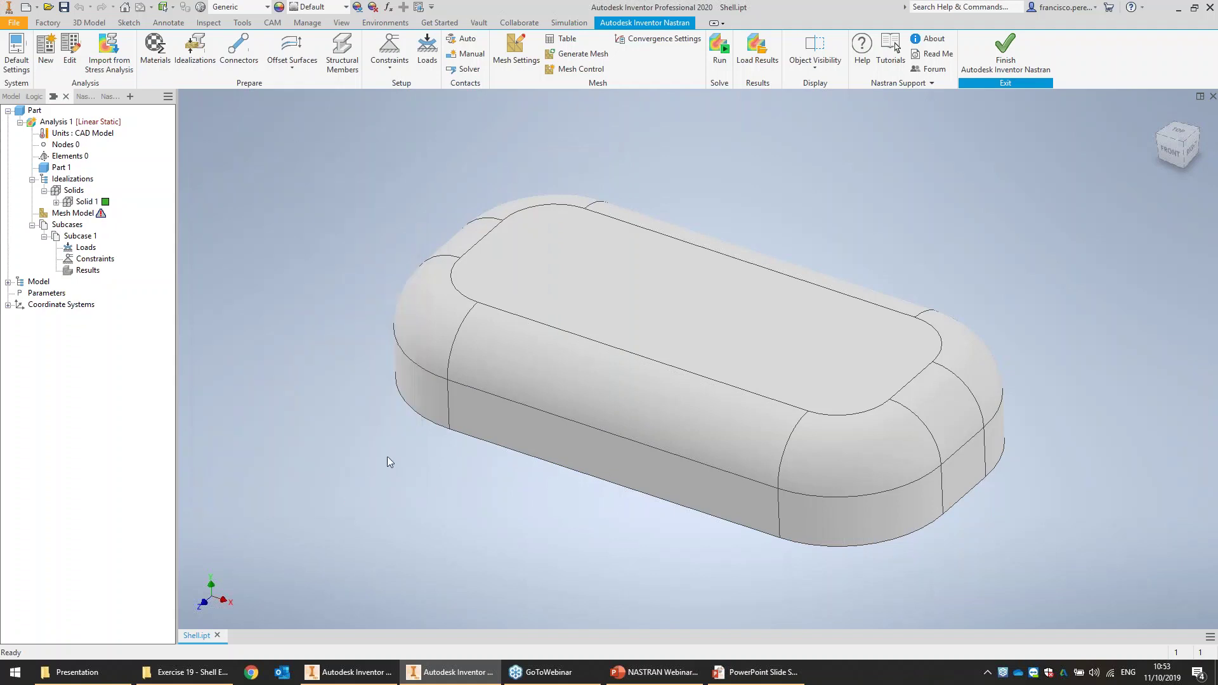
# - Check the advanced mesh settings and generate a parabolic mesh on the shell with a 5.44151 mm element size
pyautogui.click(515, 56)
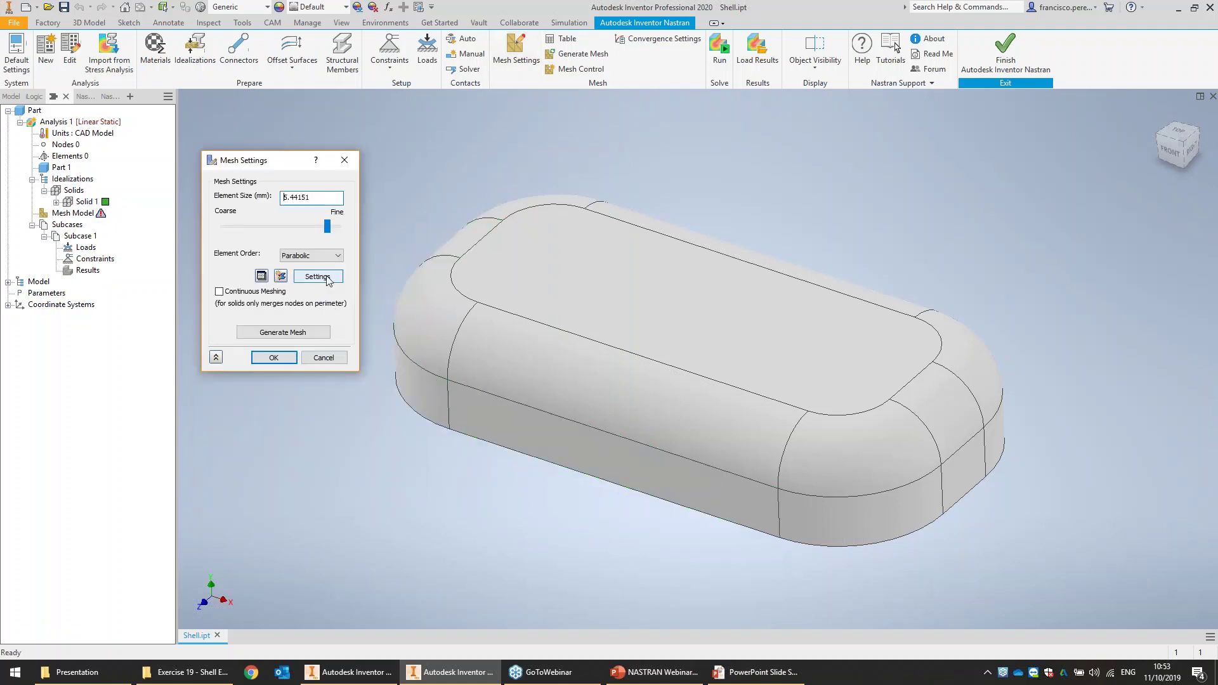
pyautogui.click(327, 276)
pyautogui.click(446, 335)
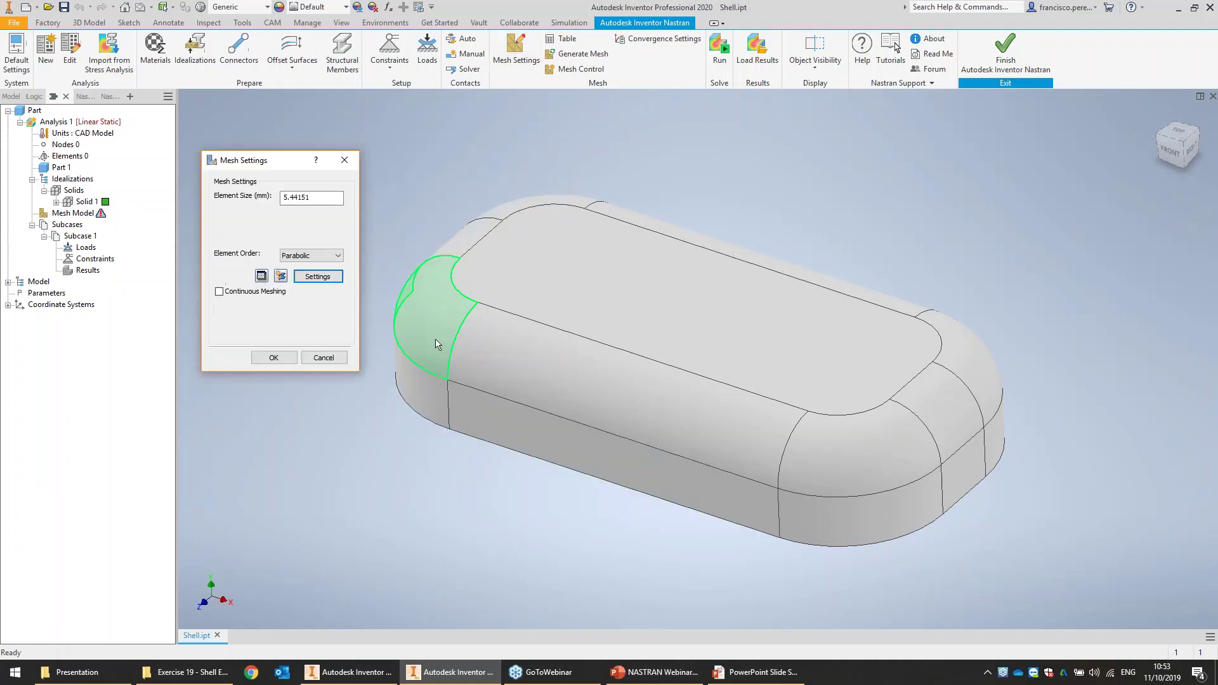
pyautogui.click(292, 330)
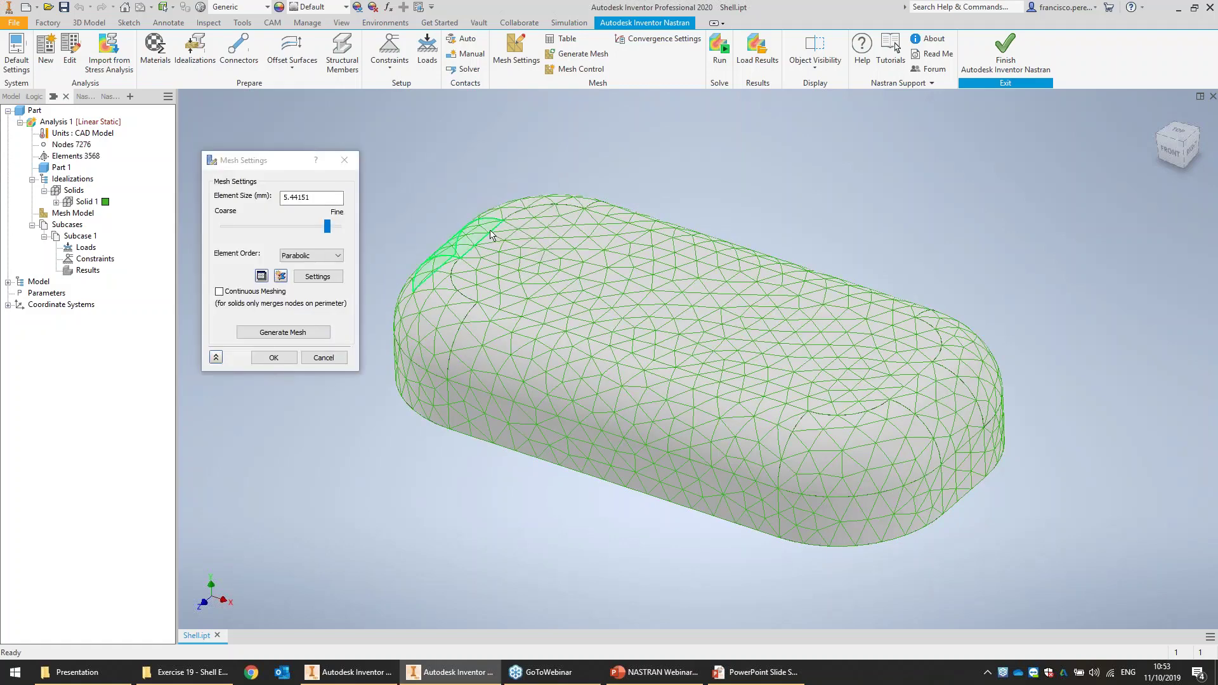
pyautogui.click(281, 355)
# - Add a fully fixed structural constraint in Subcase 1 to the face along the rim of the shell's open underside
pyautogui.moveTo(1181, 152)
pyautogui.mouseDown()
pyautogui.moveTo(1154, 95)
pyautogui.moveTo(1179, 114)
pyautogui.moveTo(1174, 155)
pyautogui.moveTo(1162, 103)
pyautogui.mouseUp()
pyautogui.click(389, 46)
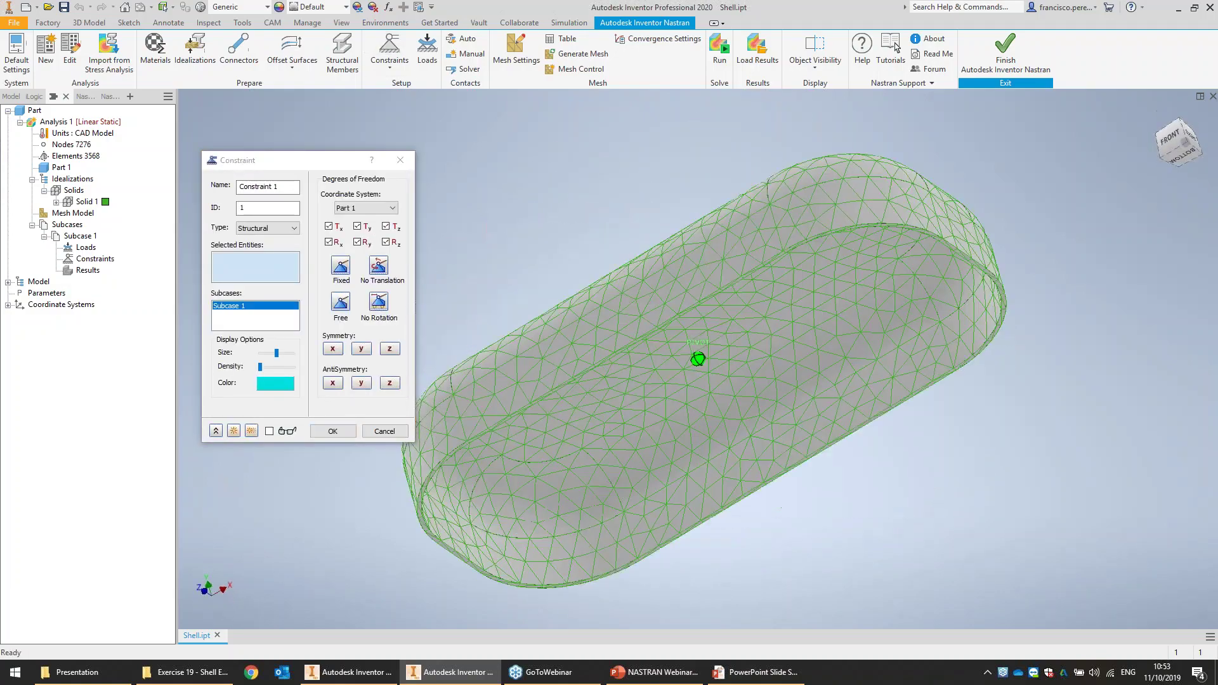
pyautogui.scroll(-4, 1008, 206)
pyautogui.scroll(-2, 1060, 451)
pyautogui.scroll(4, 1034, 484)
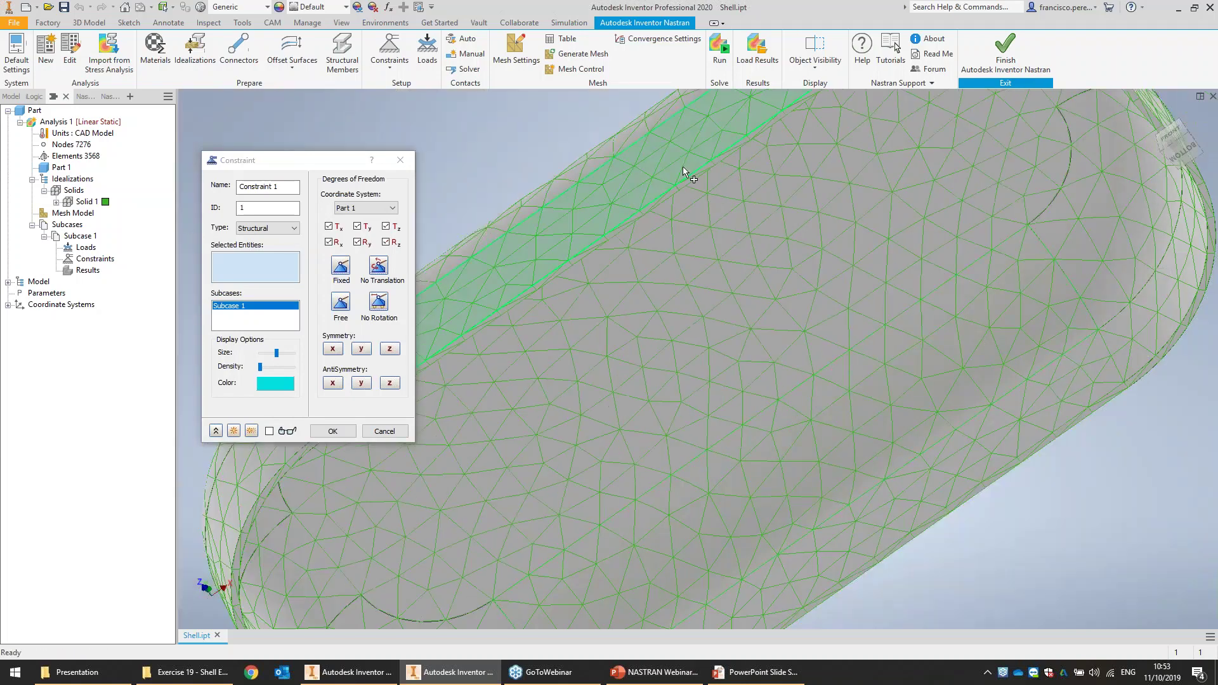
pyautogui.scroll(5, 863, 201)
pyautogui.keyDown('shift'); pyautogui.moveTo(812, 225); pyautogui.dragTo(835, 187, button='middle'); pyautogui.keyUp('shift')
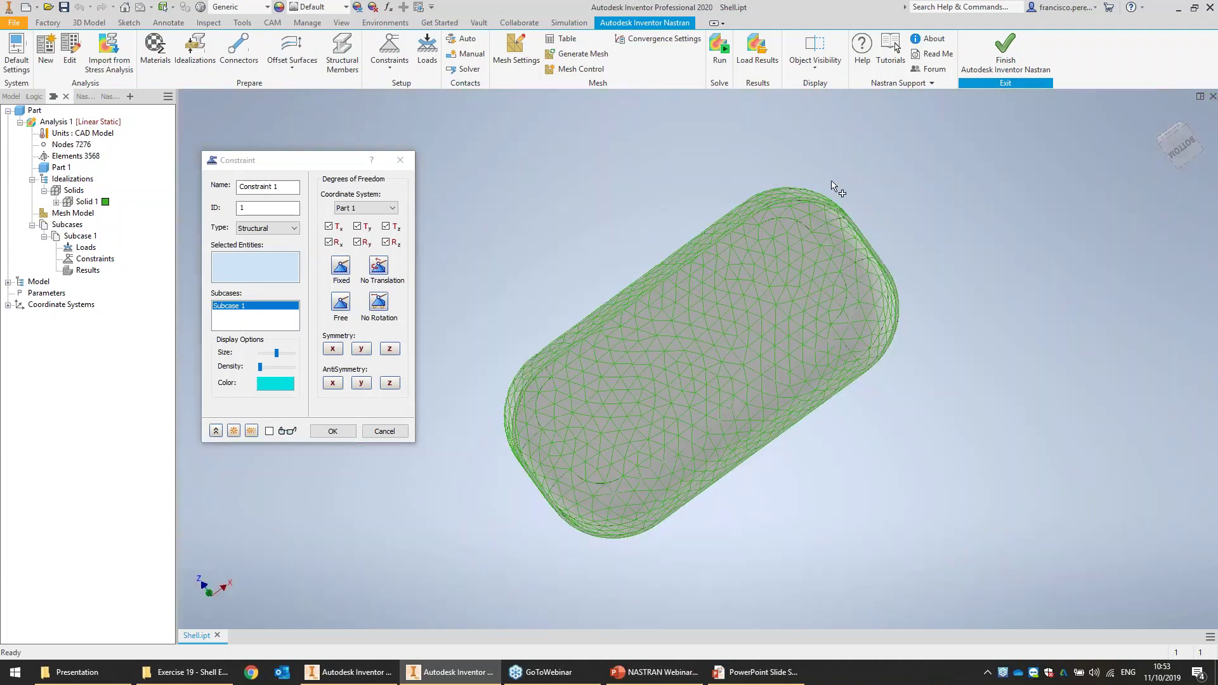
pyautogui.scroll(-5, 836, 187)
pyautogui.scroll(2, 973, 155)
pyautogui.moveTo(973, 154); pyautogui.dragTo(614, 332, button='middle')
pyautogui.scroll(-2, 593, 357)
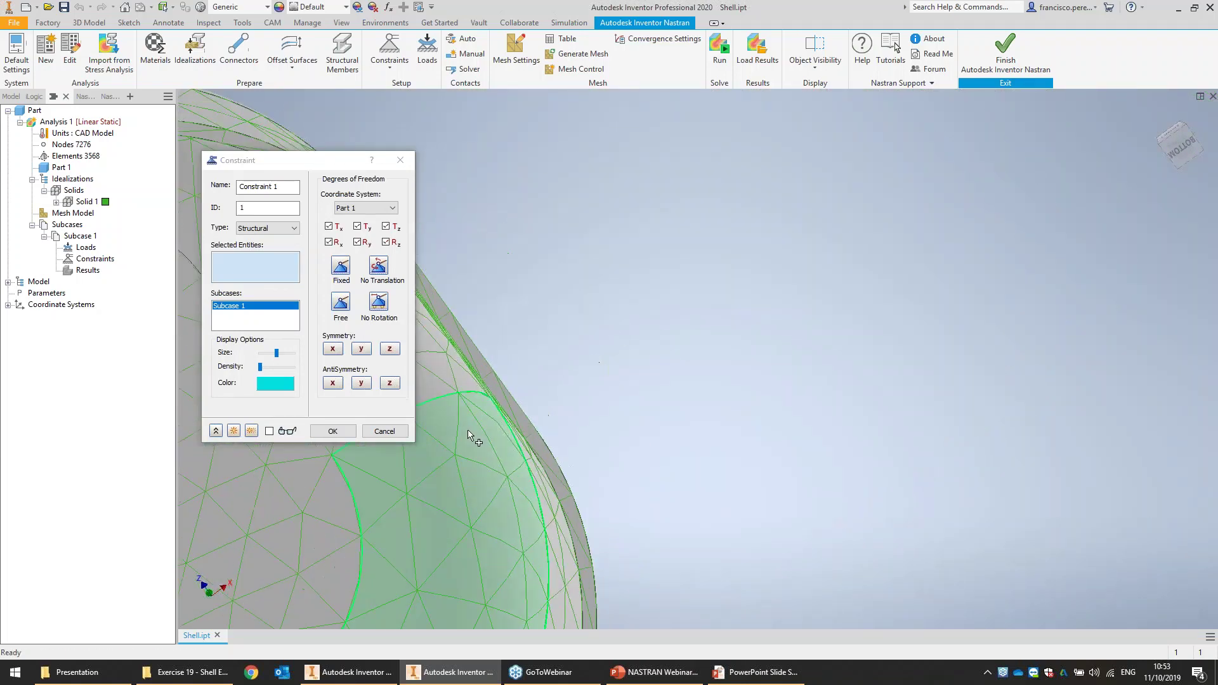
pyautogui.click(510, 409)
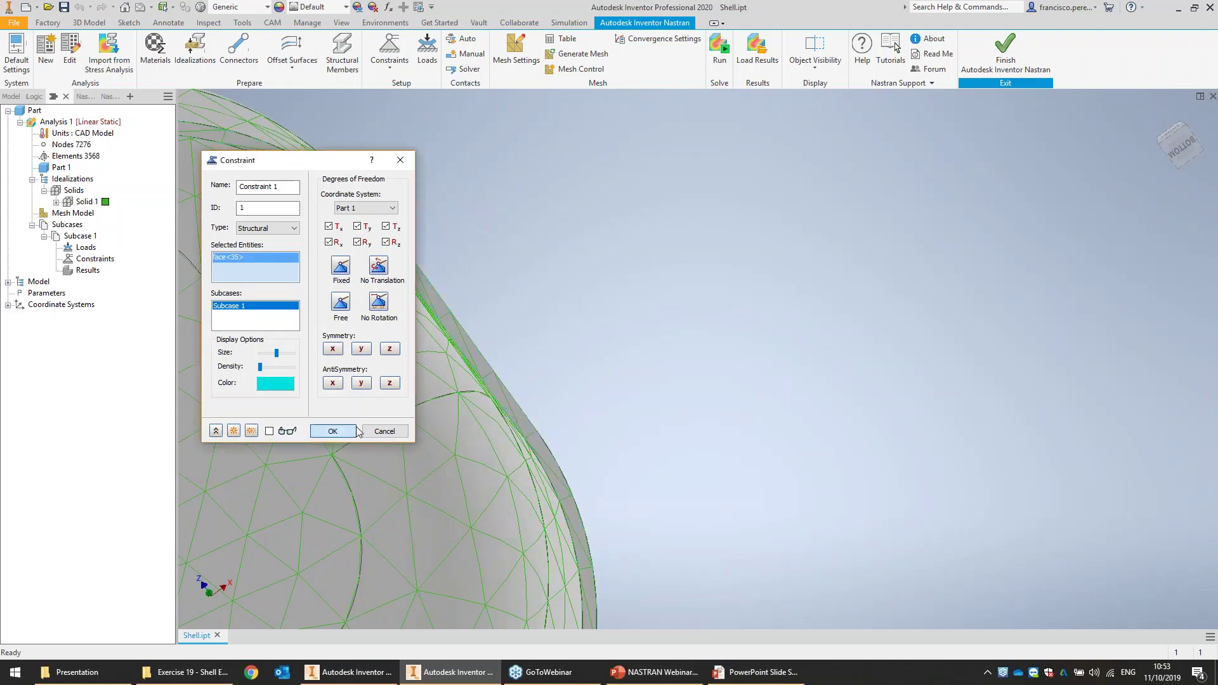
pyautogui.click(332, 432)
# - Add a force load of -15 N in the Y direction to the shell's flat top face in Subcase 1
pyautogui.scroll(5, 823, 210)
pyautogui.scroll(-2, 677, 388)
pyautogui.keyDown('shift'); pyautogui.moveTo(732, 238); pyautogui.dragTo(784, 289, button='middle'); pyautogui.keyUp('shift')
pyautogui.click(427, 50)
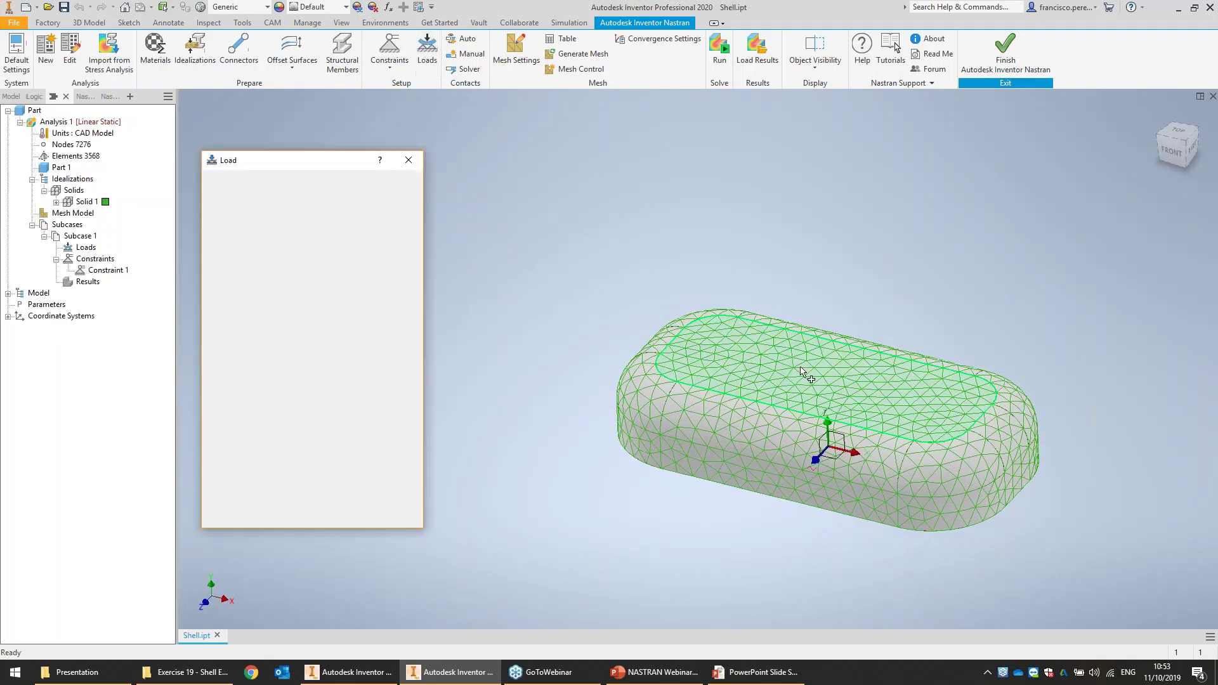
pyautogui.click(365, 302)
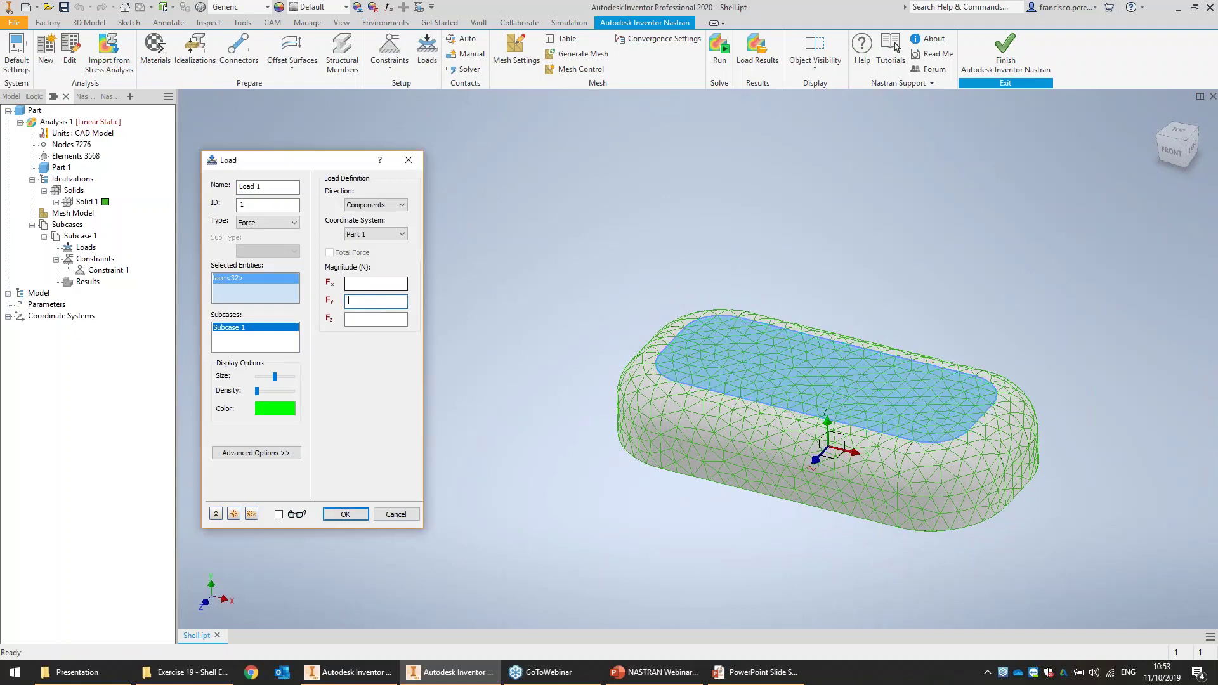
pyautogui.click(283, 517)
pyautogui.keyDown('shift'); pyautogui.moveTo(638, 451); pyautogui.dragTo(573, 392, button='middle'); pyautogui.keyUp('shift')
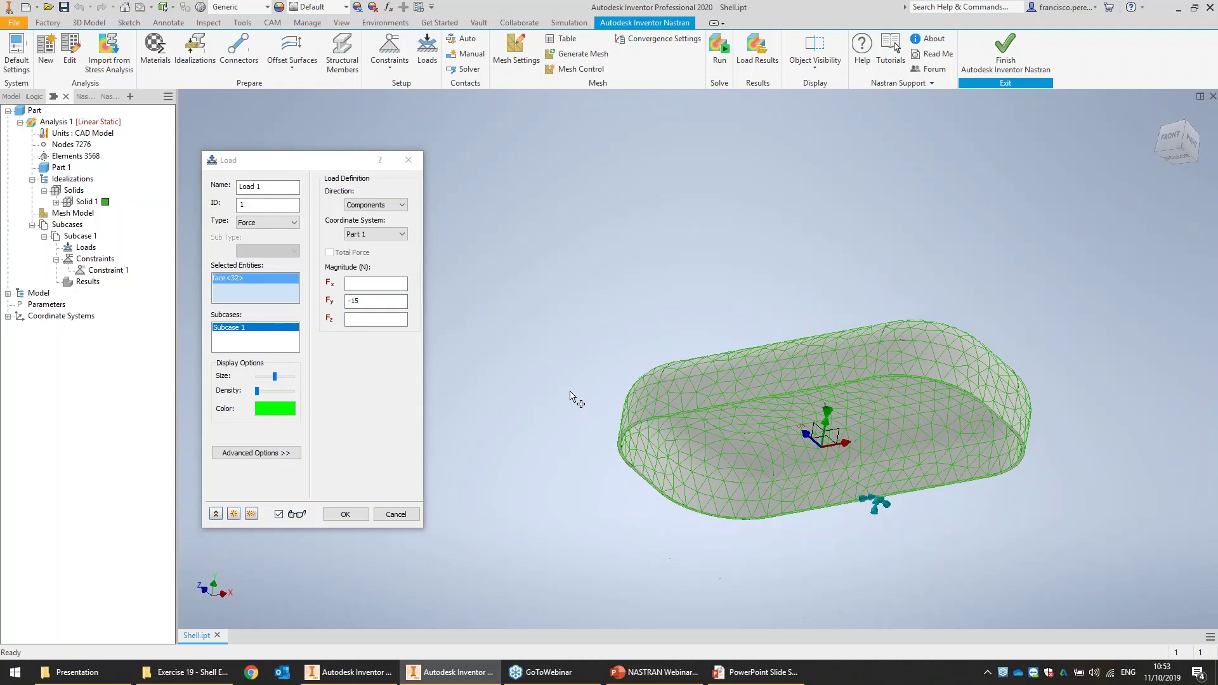
pyautogui.click(347, 515)
pyautogui.scroll(-3, 642, 310)
pyautogui.keyDown('shift'); pyautogui.moveTo(642, 309); pyautogui.dragTo(372, 209, button='middle'); pyautogui.keyUp('shift')
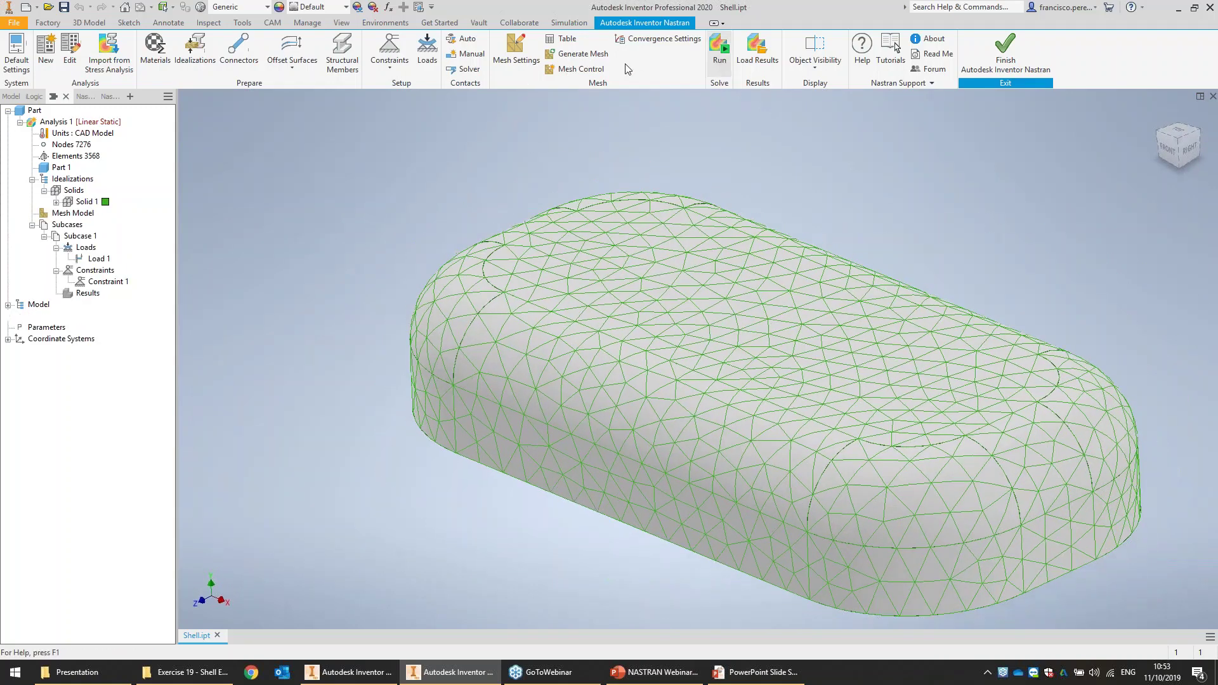
pyautogui.click(24, 115)
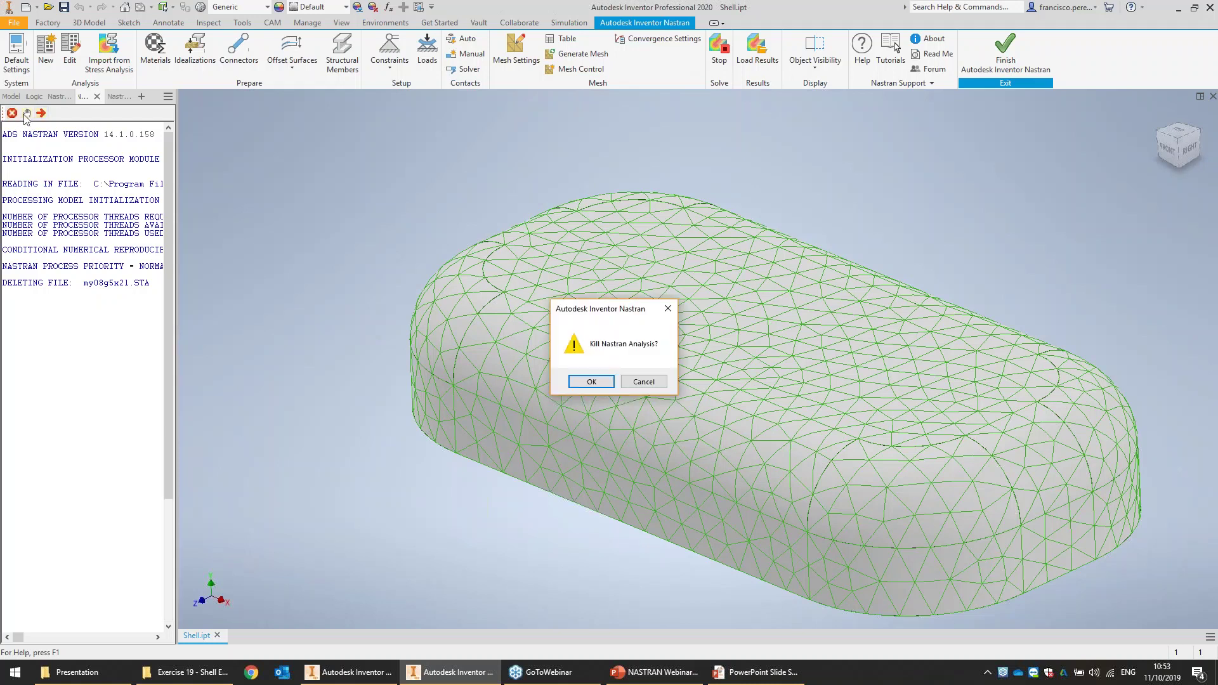
pyautogui.click(589, 383)
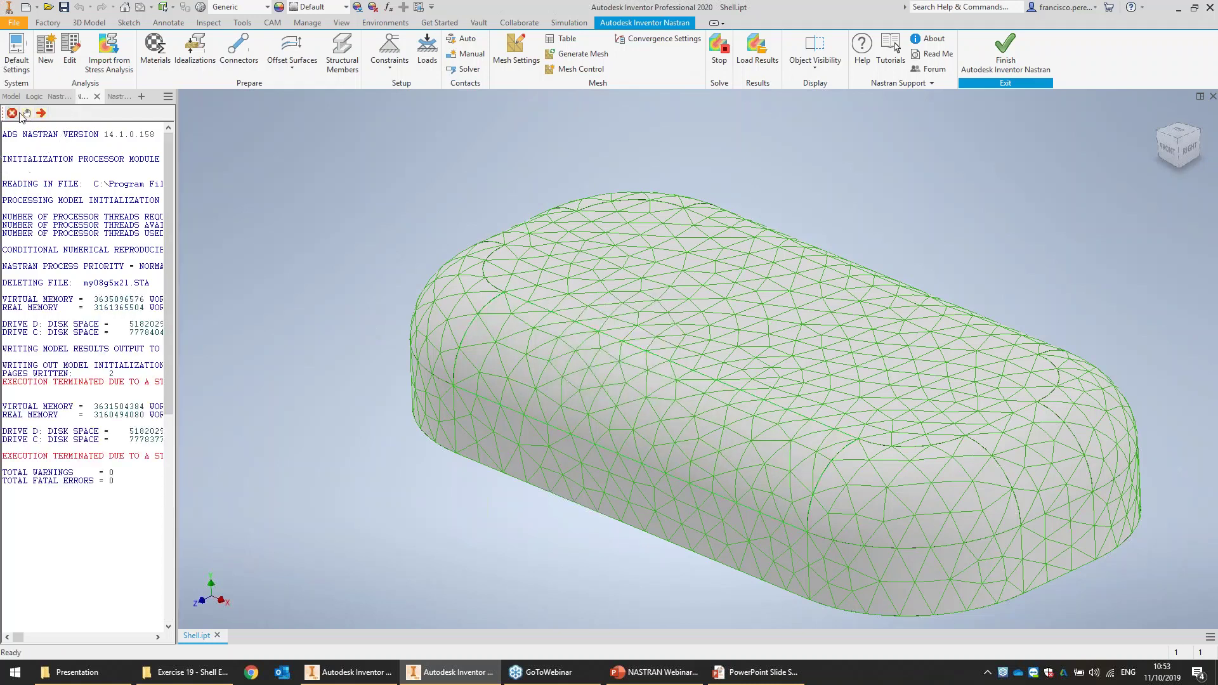
pyautogui.click(650, 384)
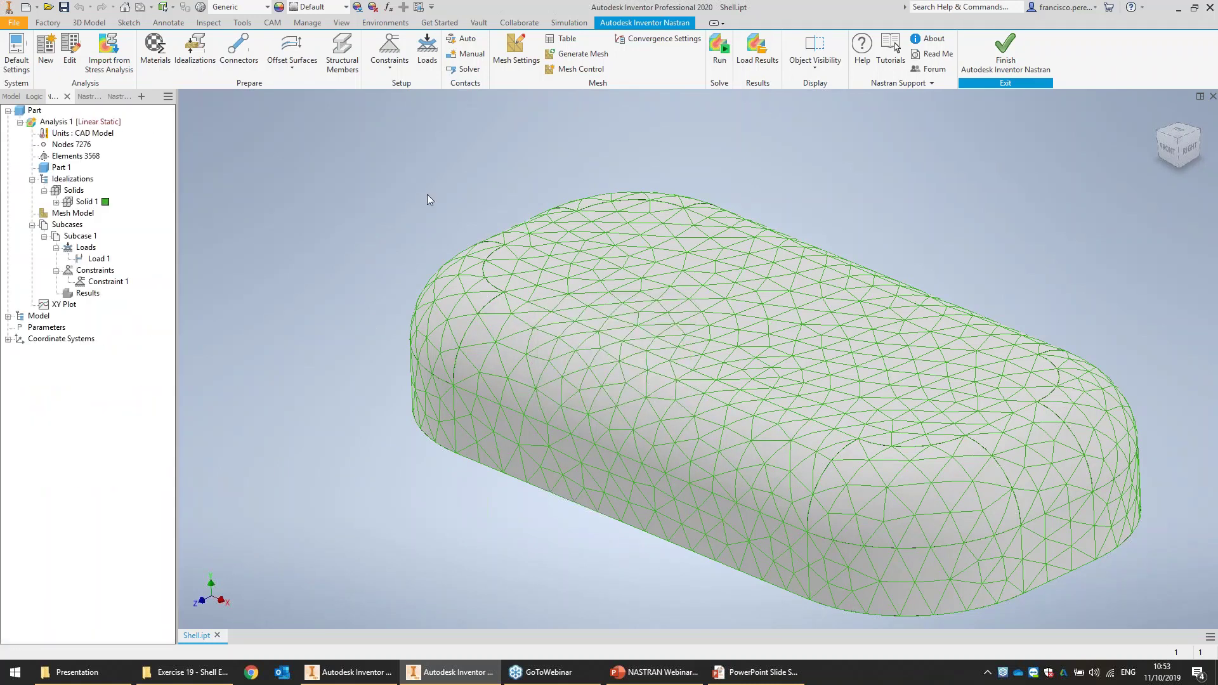
# - Regenerate the shell's parabolic mesh with an element size of 2 mm
pyautogui.click(516, 45)
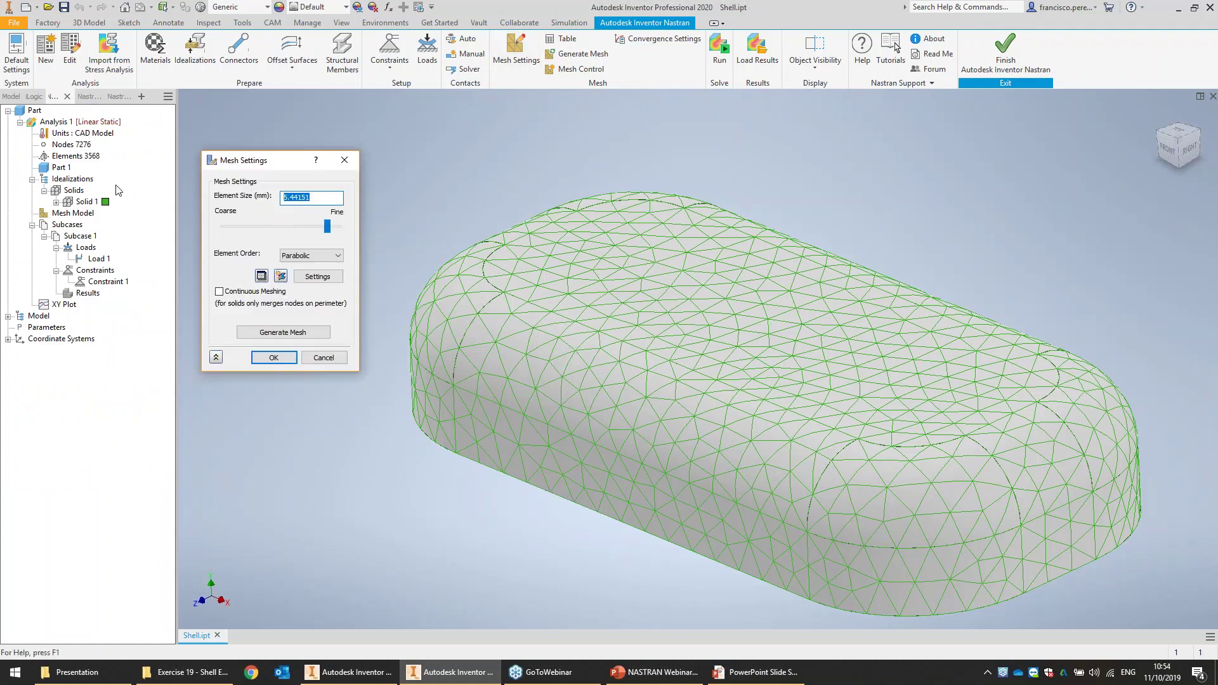
pyautogui.click(282, 332)
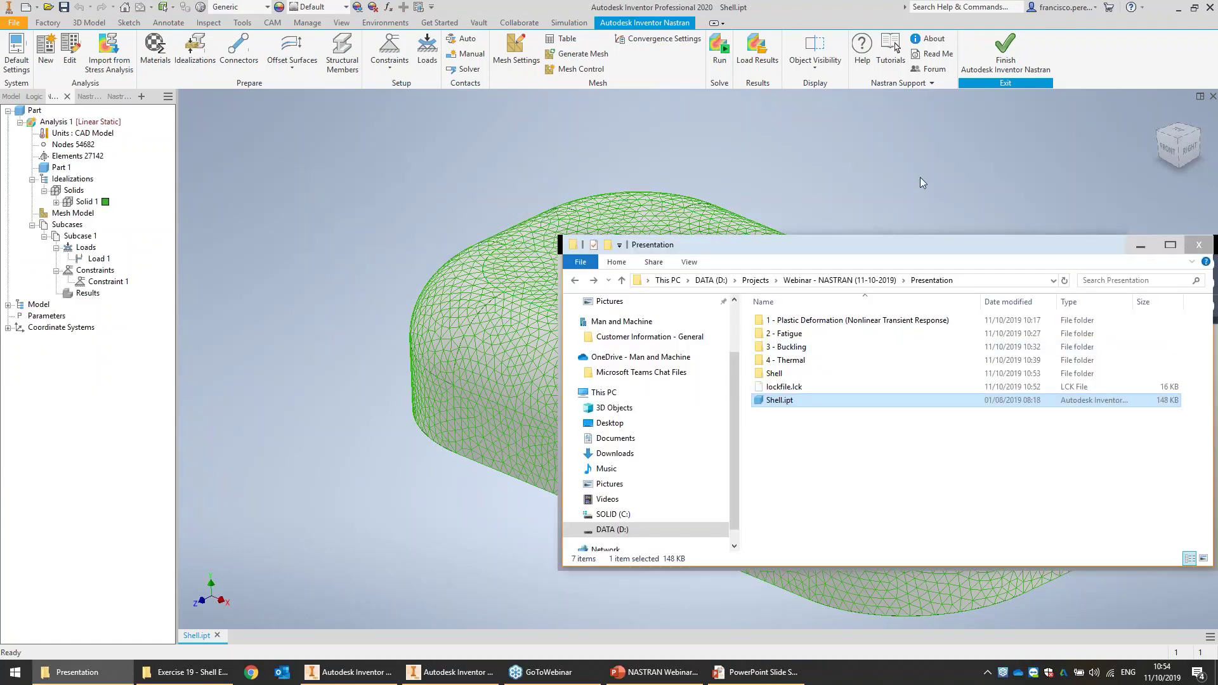
pyautogui.click(922, 183)
# - Run the linear static analysis and examine the deformed von Mises stress contour on the shell
pyautogui.click(721, 45)
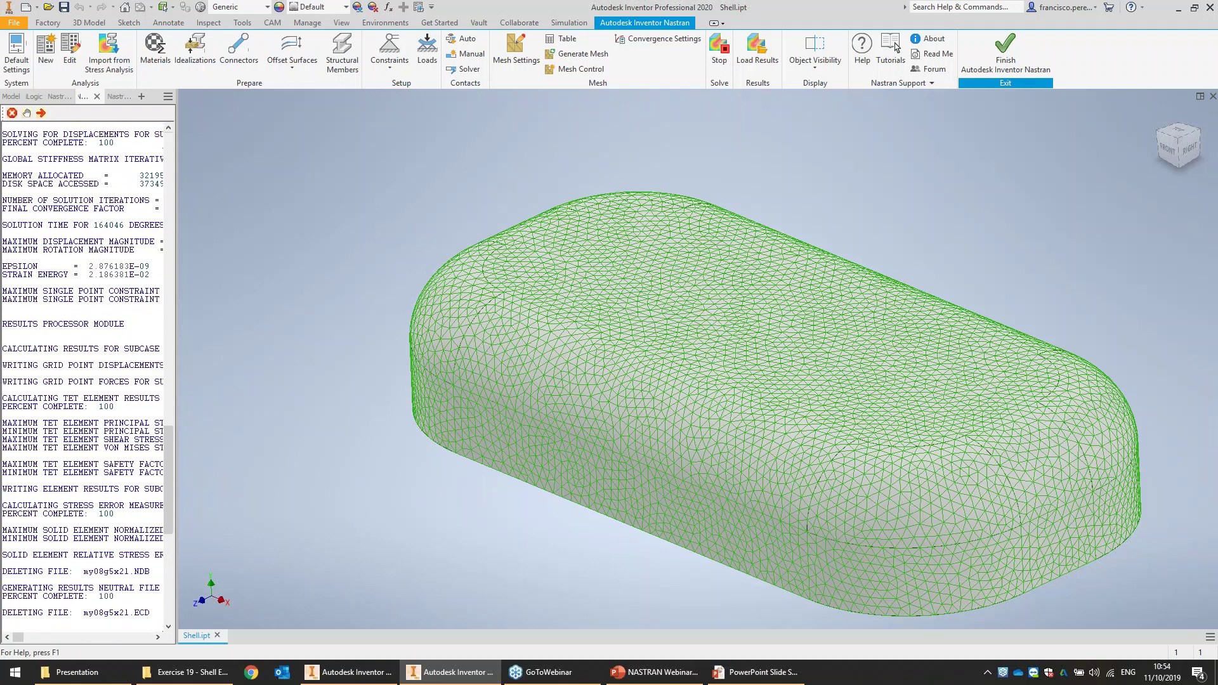
pyautogui.press('Return')
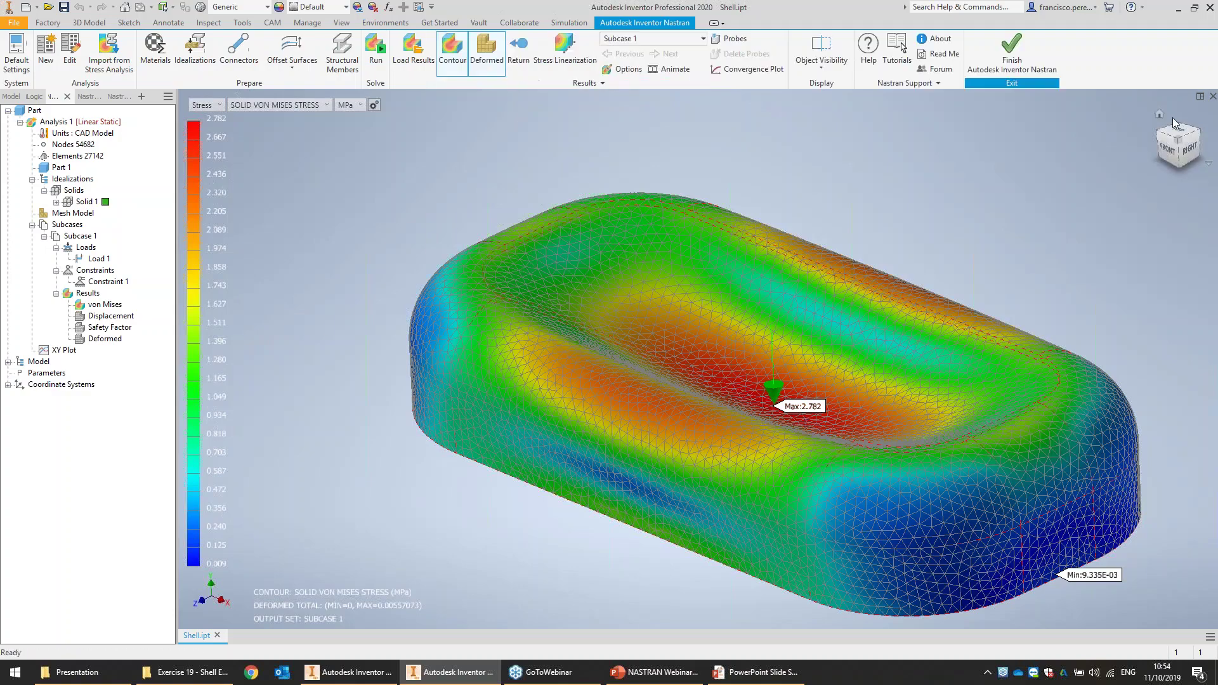
pyautogui.moveTo(1186, 155)
pyautogui.mouseDown()
pyautogui.moveTo(1177, 79)
pyautogui.moveTo(1184, 157)
pyautogui.moveTo(1180, 139)
pyautogui.mouseUp()
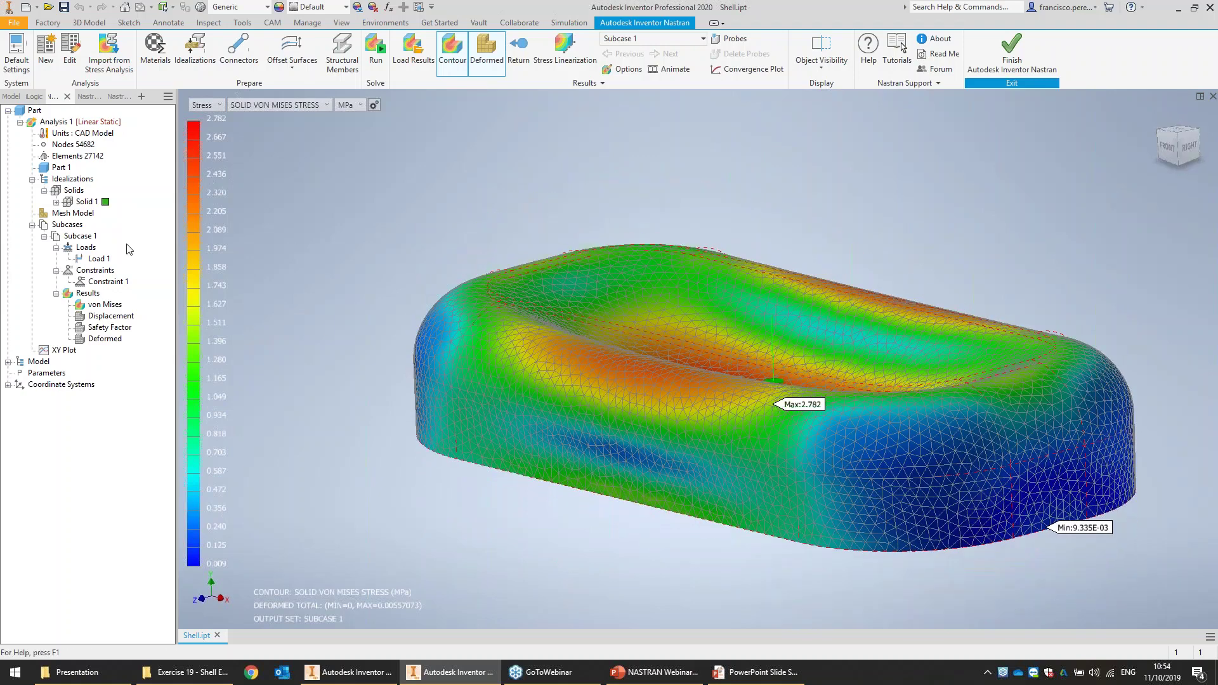
# - Leave the results display and remove the Solid 1 idealization from the analysis
pyautogui.click(518, 51)
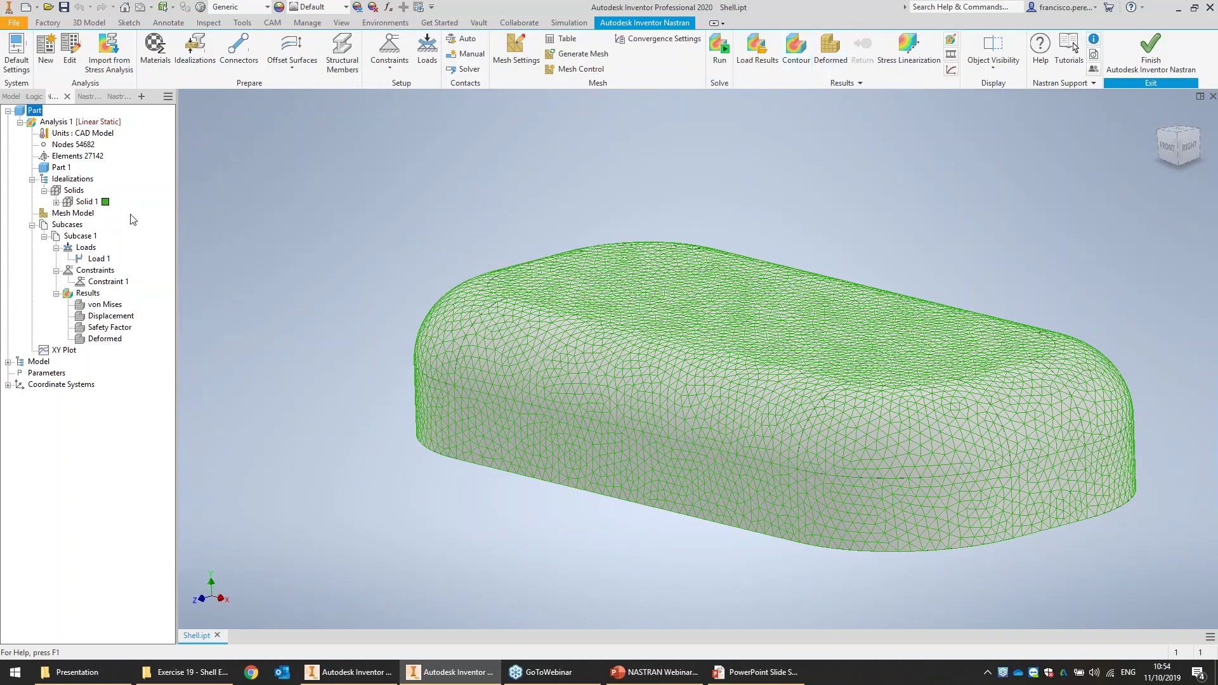
pyautogui.rightClick(82, 205)
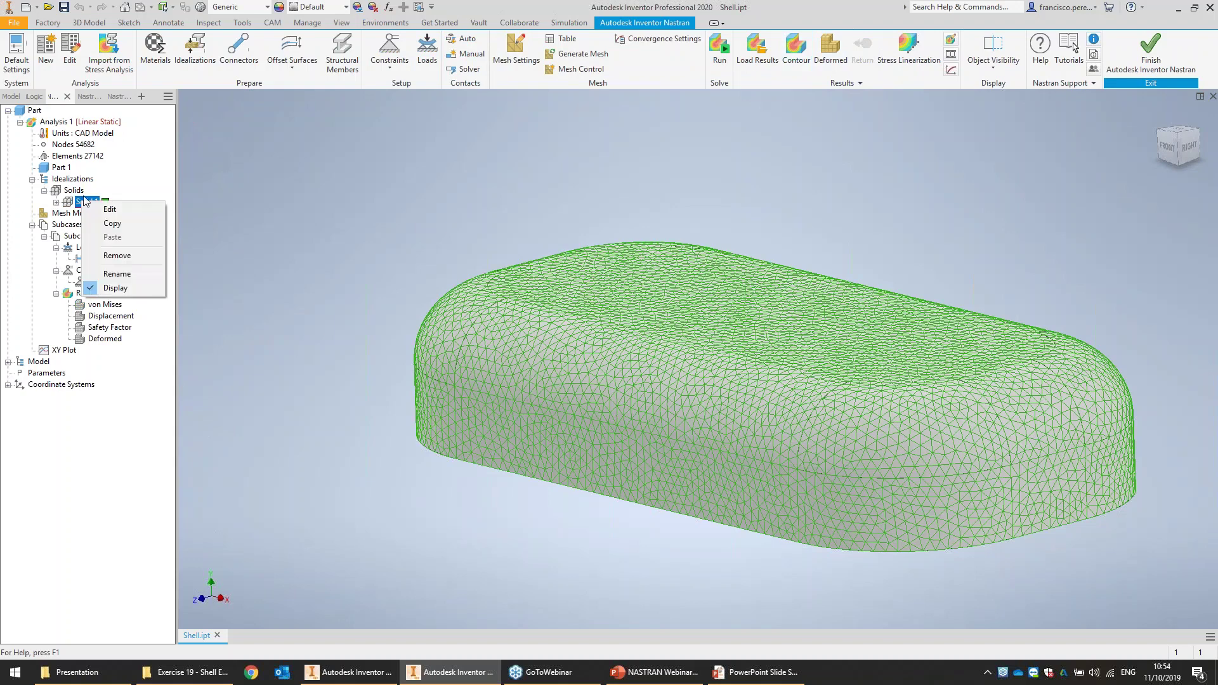
pyautogui.click(110, 256)
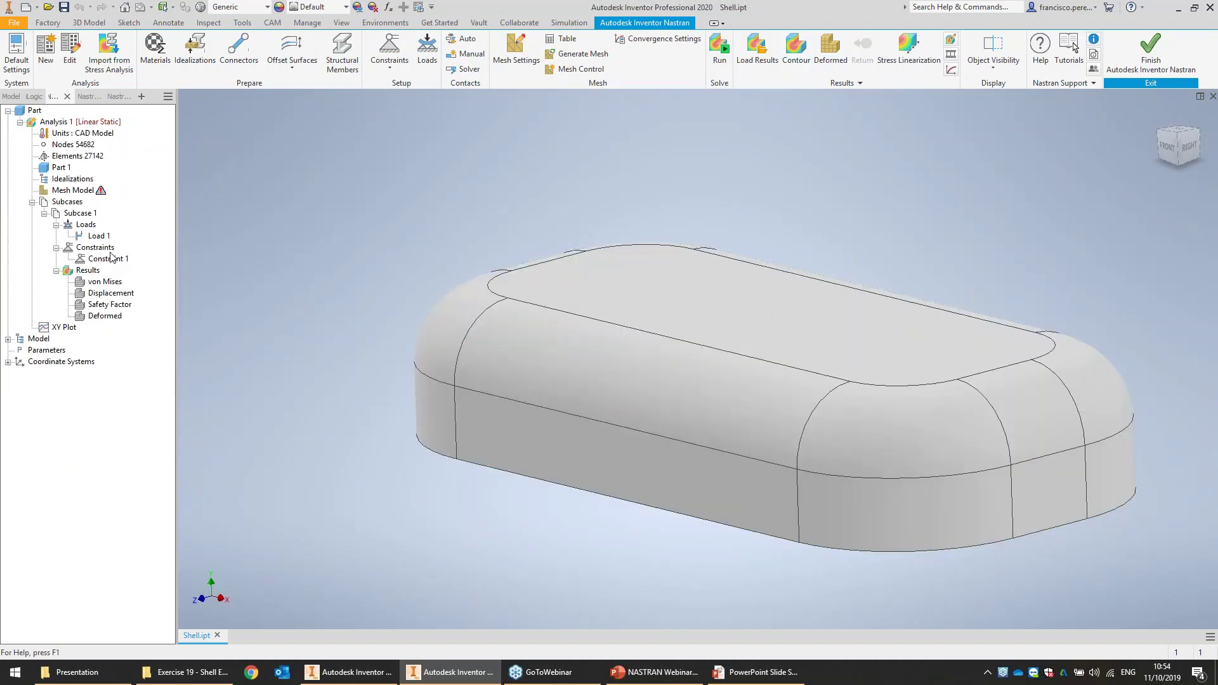
pyautogui.click(194, 54)
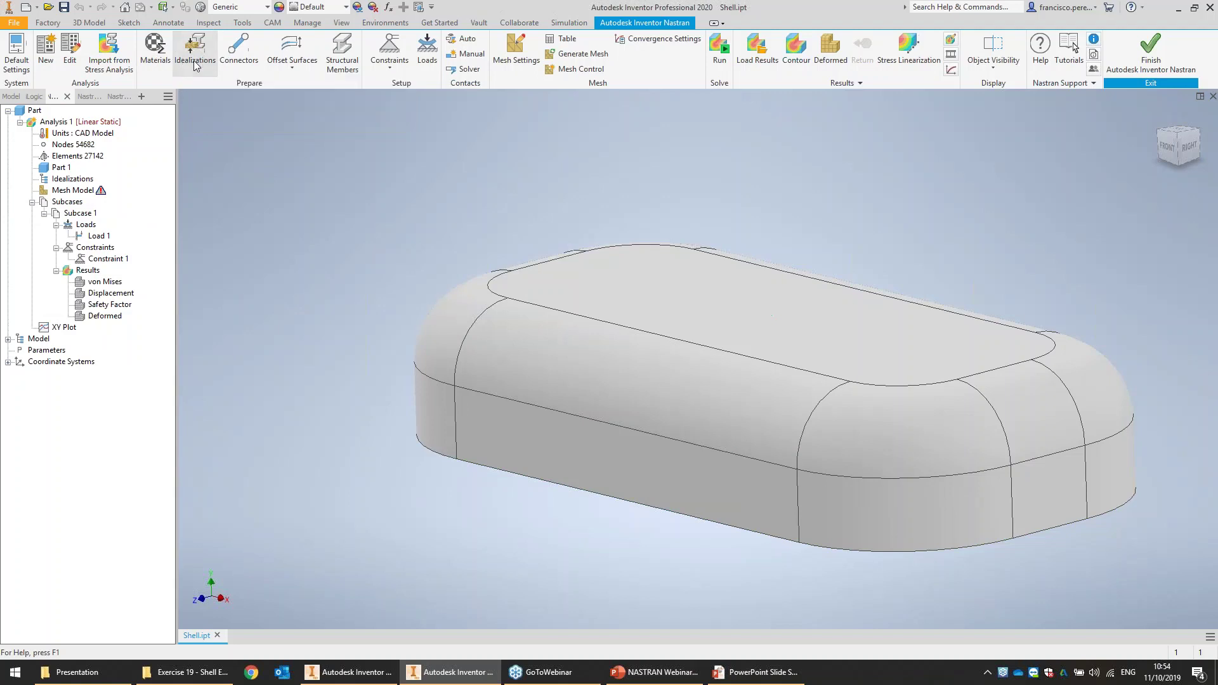
pyautogui.moveTo(563, 217); pyautogui.dragTo(645, 233, button='middle')
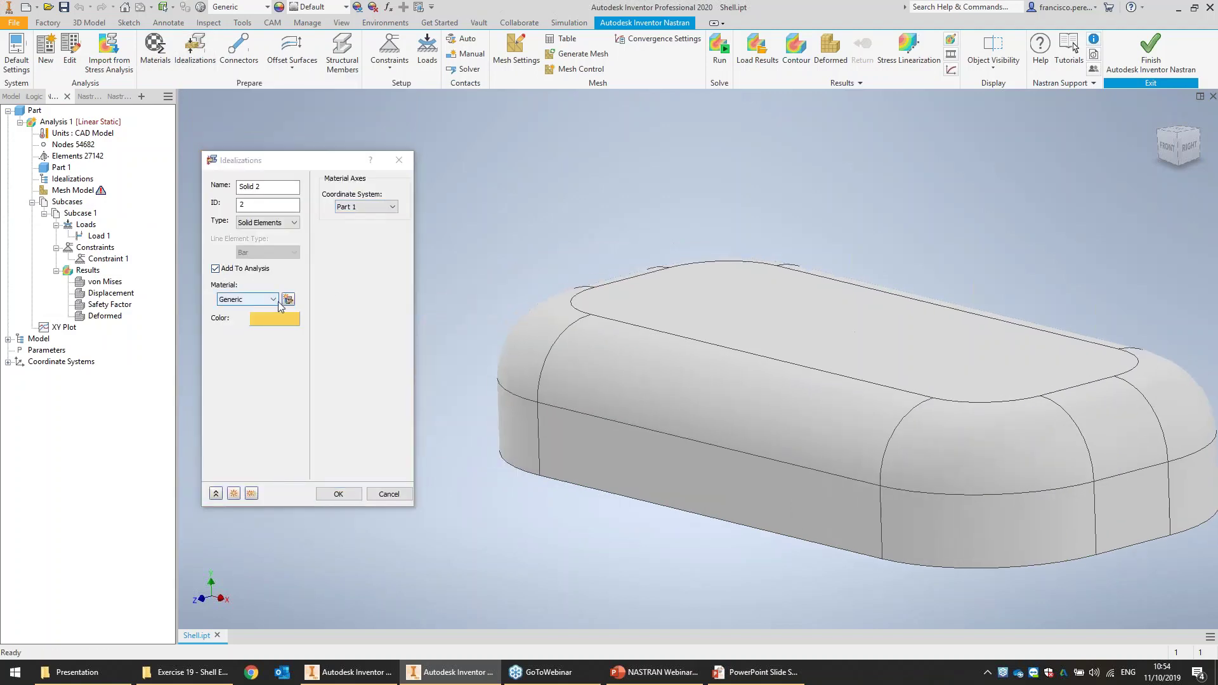
pyautogui.click(274, 299)
pyautogui.click(256, 322)
pyautogui.click(267, 222)
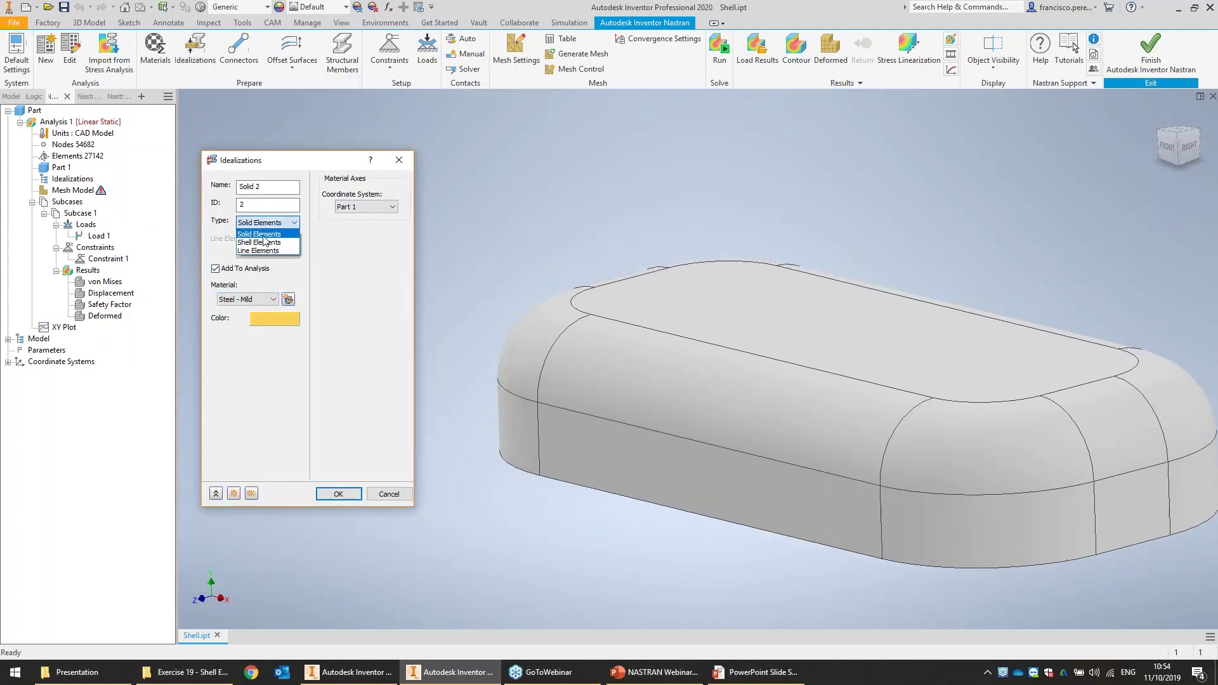
pyautogui.click(260, 237)
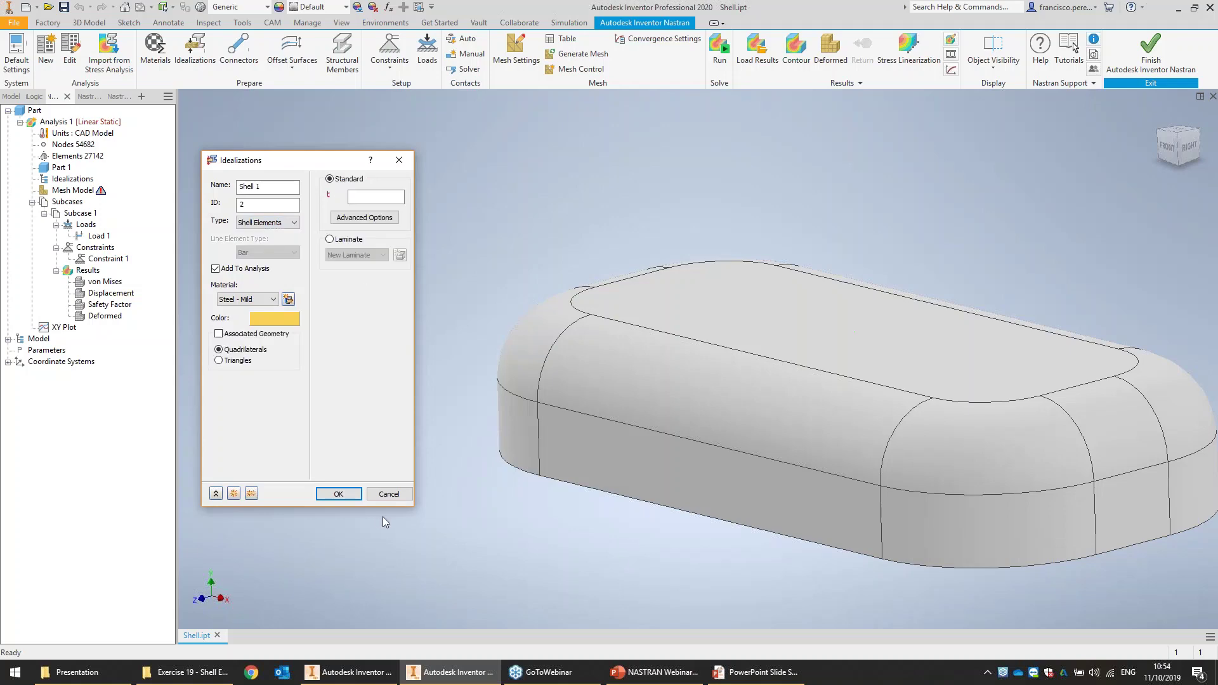
pyautogui.click(383, 496)
# - Measure the thickness of the shell wall between its rim edge and inner face
pyautogui.press('m')
pyautogui.keyDown('shift'); pyautogui.moveTo(940, 515); pyautogui.dragTo(795, 300, button='middle'); pyautogui.keyUp('shift')
pyautogui.click(794, 302)
pyautogui.keyDown('shift'); pyautogui.moveTo(829, 355); pyautogui.dragTo(710, 311, button='middle'); pyautogui.keyUp('shift')
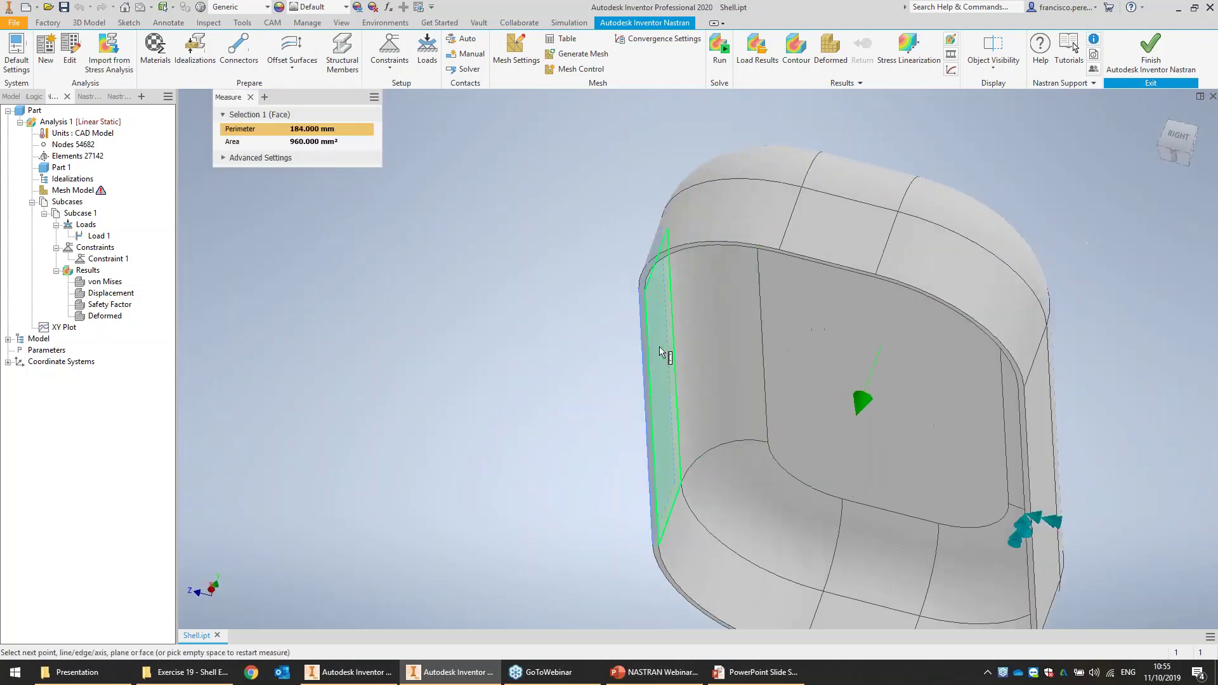
pyautogui.click(660, 348)
pyautogui.keyDown('shift'); pyautogui.moveTo(451, 289); pyautogui.dragTo(607, 371, button='middle'); pyautogui.keyUp('shift')
pyautogui.press('Escape')
pyautogui.press('Escape')
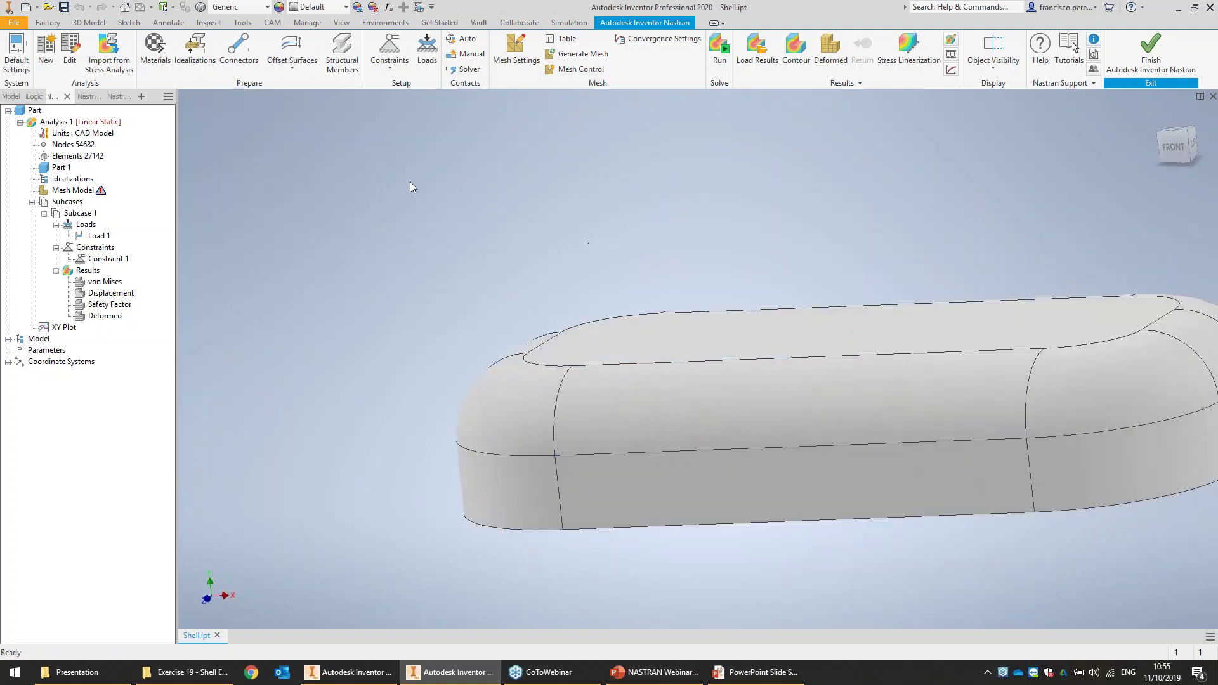
# - Set up a new idealization with Steel - Mild, shell elements, a thickness of 1 mm and associated geometry enabled
pyautogui.click(195, 51)
pyautogui.click(247, 299)
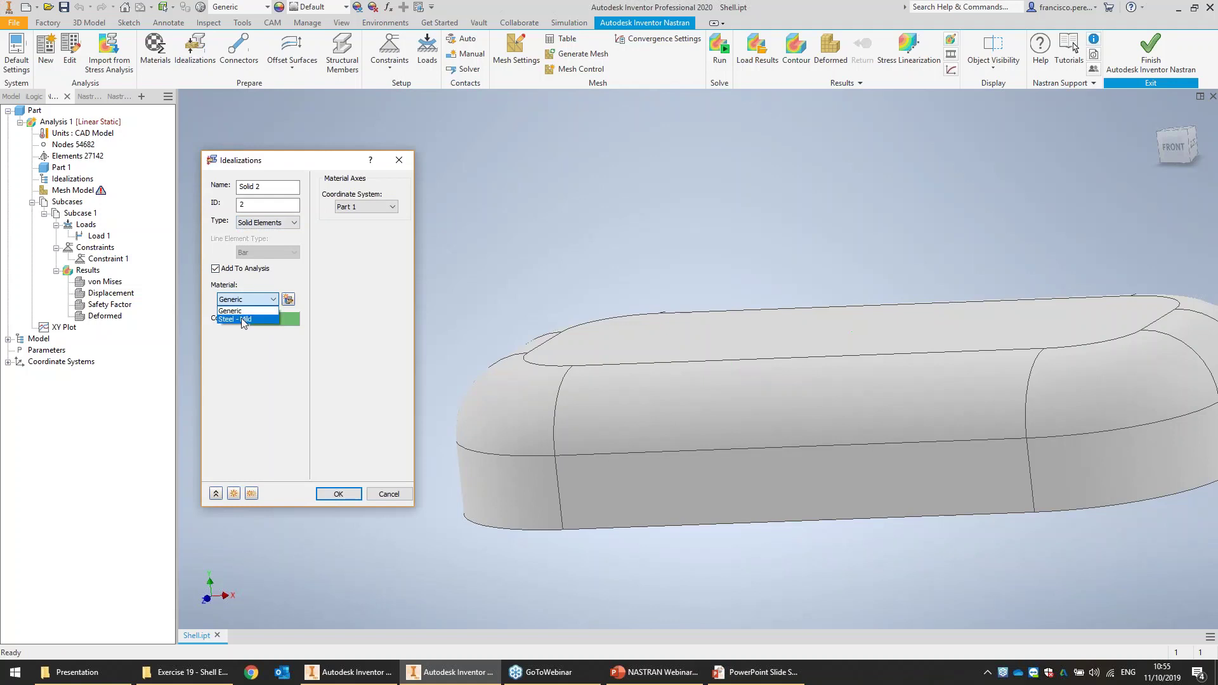
pyautogui.click(244, 321)
pyautogui.click(279, 222)
pyautogui.click(260, 245)
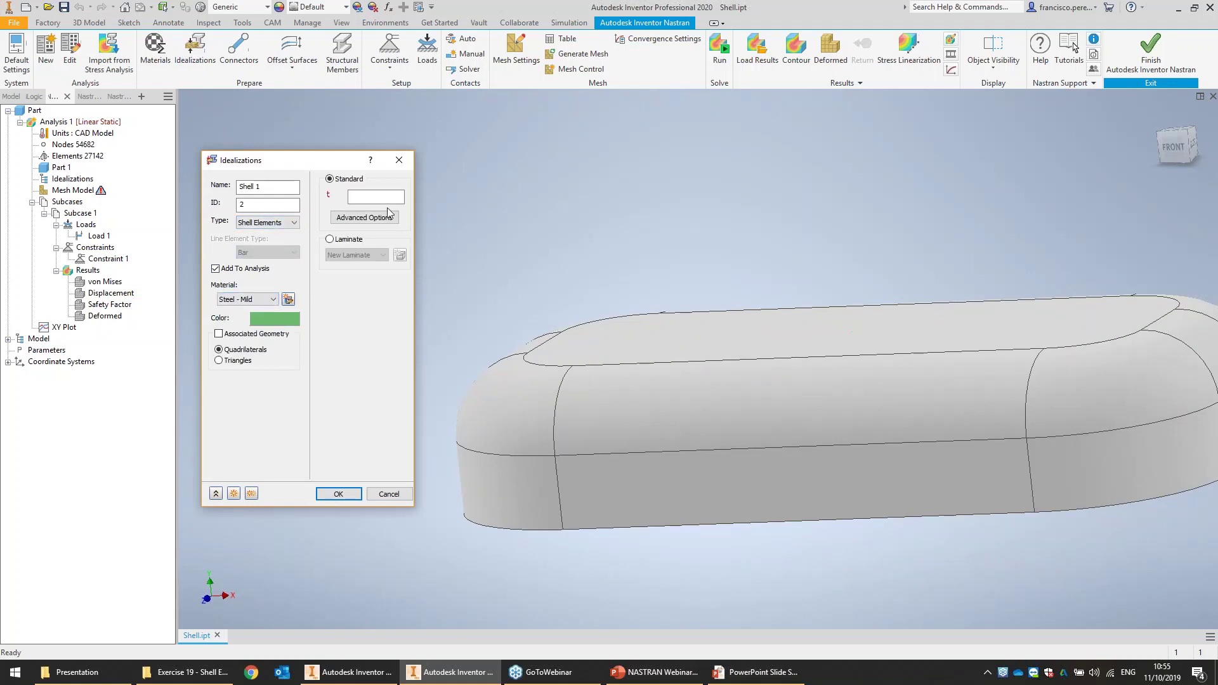
pyautogui.click(244, 336)
# - Assign the outer faces of the front side, the adjoining end and the flat top to the idealization as quadrilaterals
pyautogui.click(968, 447)
pyautogui.click(1083, 450)
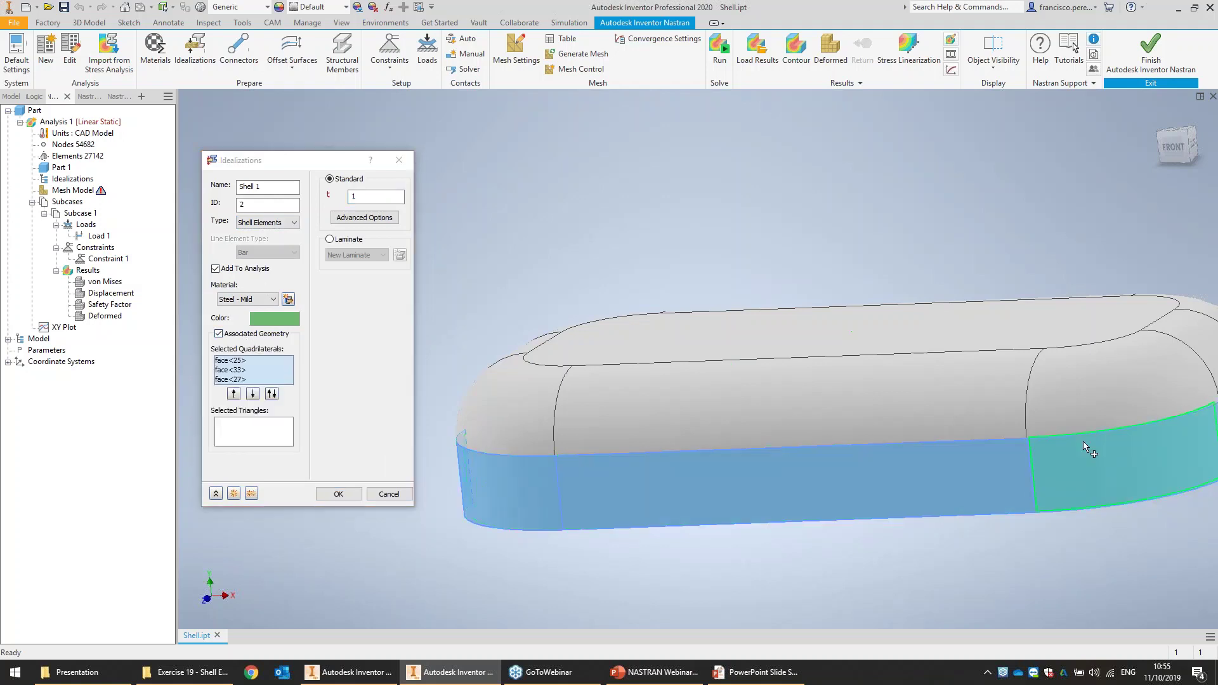
pyautogui.click(1066, 406)
pyautogui.click(933, 398)
pyautogui.click(512, 386)
pyautogui.keyDown('shift'); pyautogui.moveTo(748, 348); pyautogui.dragTo(791, 457, button='middle'); pyautogui.keyUp('shift')
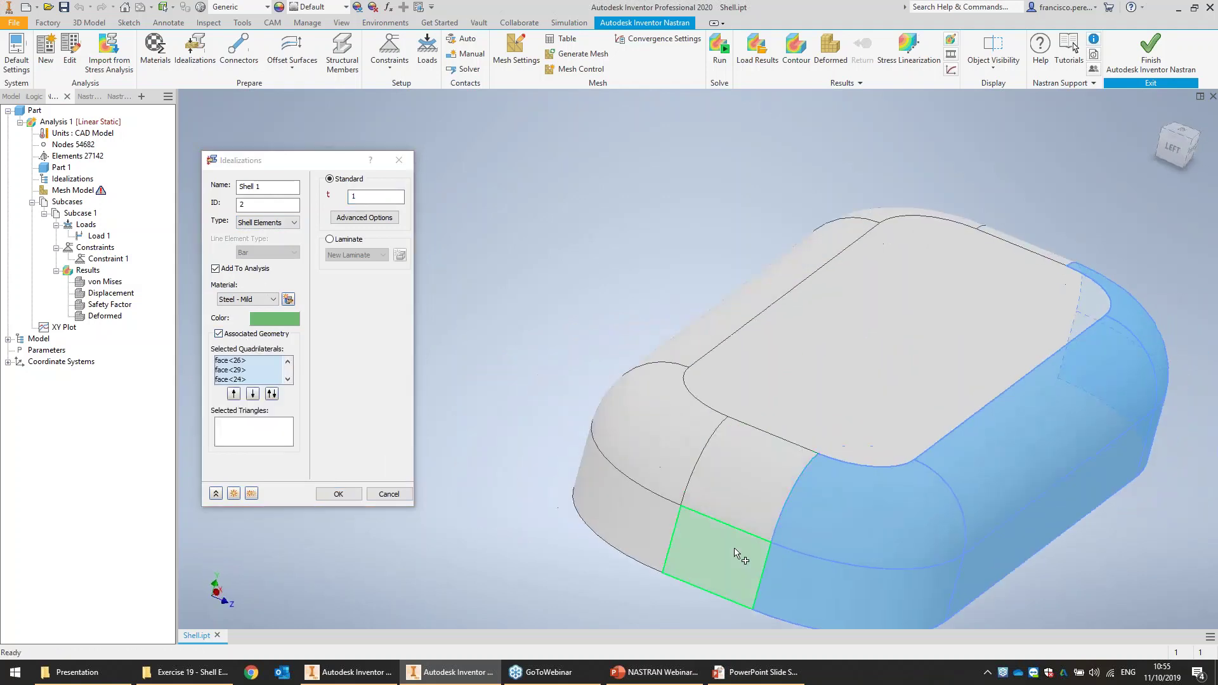
pyautogui.click(734, 551)
pyautogui.click(758, 473)
pyautogui.click(841, 406)
pyautogui.click(694, 449)
pyautogui.click(698, 368)
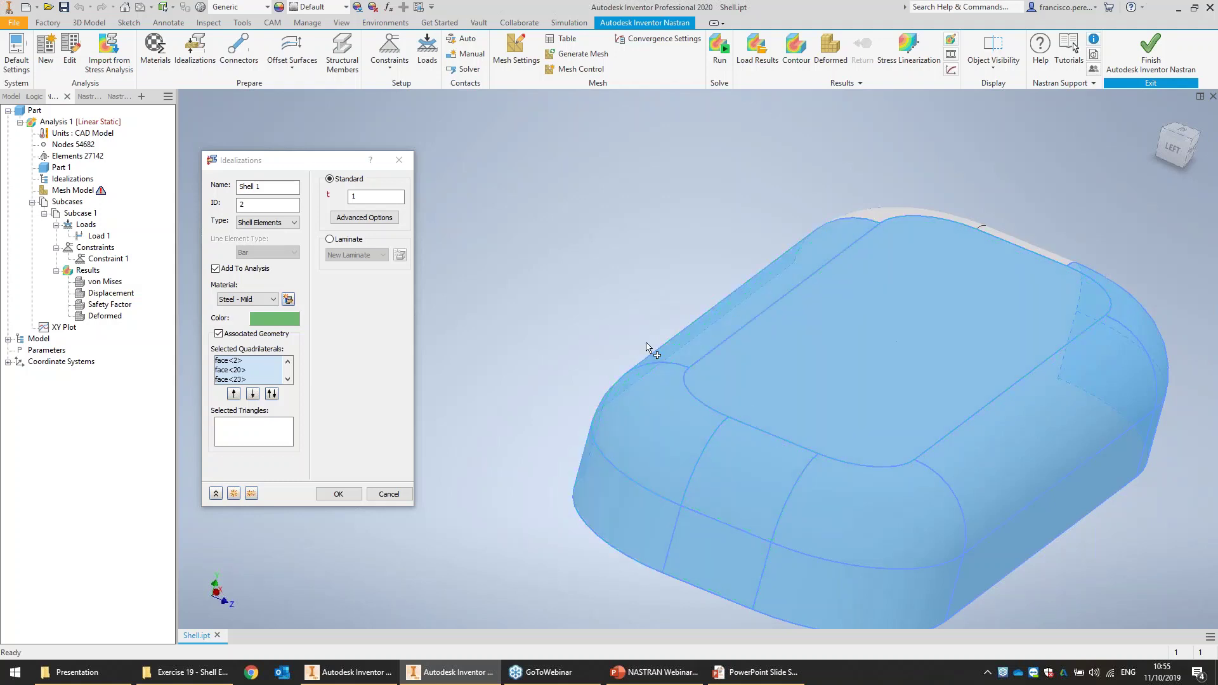
# - Add the remaining outer faces along the back side and far end as quadrilaterals and accept the shell idealization
pyautogui.keyDown('shift'); pyautogui.moveTo(647, 346); pyautogui.dragTo(758, 355, button='middle'); pyautogui.keyUp('shift')
pyautogui.click(703, 331)
pyautogui.click(676, 173)
pyautogui.click(637, 199)
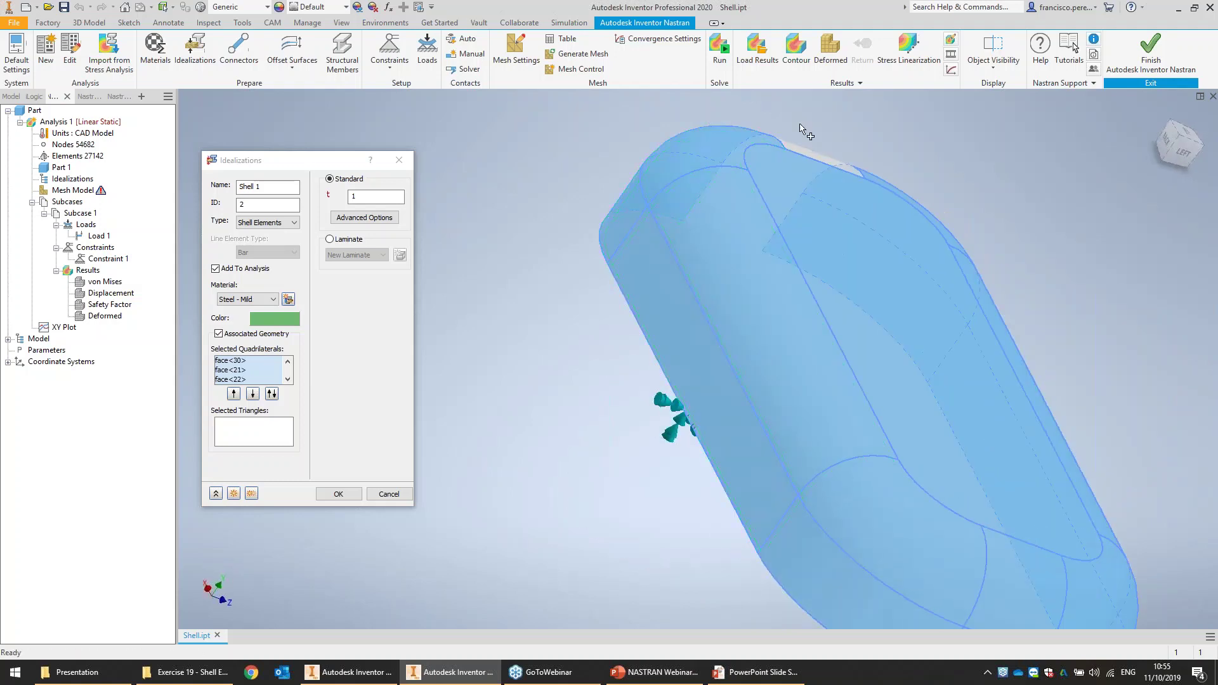
pyautogui.click(804, 157)
pyautogui.keyDown('shift'); pyautogui.moveTo(971, 226); pyautogui.dragTo(876, 252, button='middle'); pyautogui.keyUp('shift')
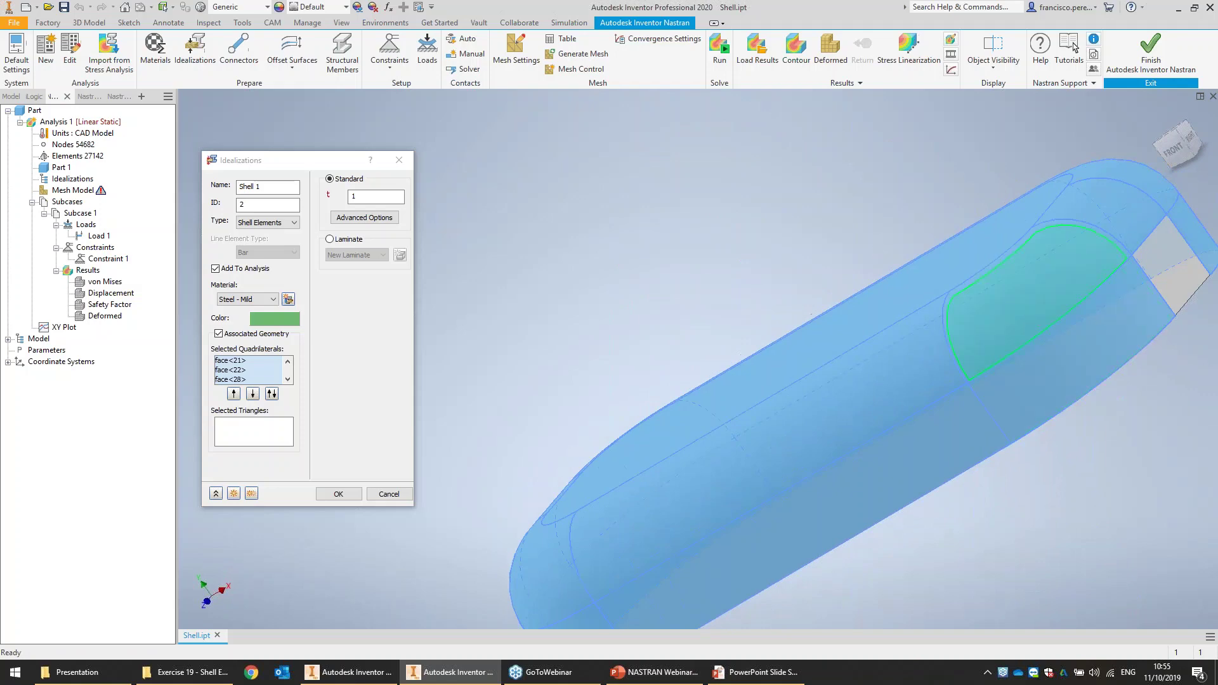
pyautogui.moveTo(1085, 273); pyautogui.dragTo(977, 292, button='middle')
pyautogui.click(1060, 291)
pyautogui.keyDown('shift'); pyautogui.moveTo(831, 254); pyautogui.dragTo(583, 328, button='middle'); pyautogui.keyUp('shift')
pyautogui.scroll(1, 584, 328)
pyautogui.moveTo(584, 328); pyautogui.dragTo(728, 247, button='middle')
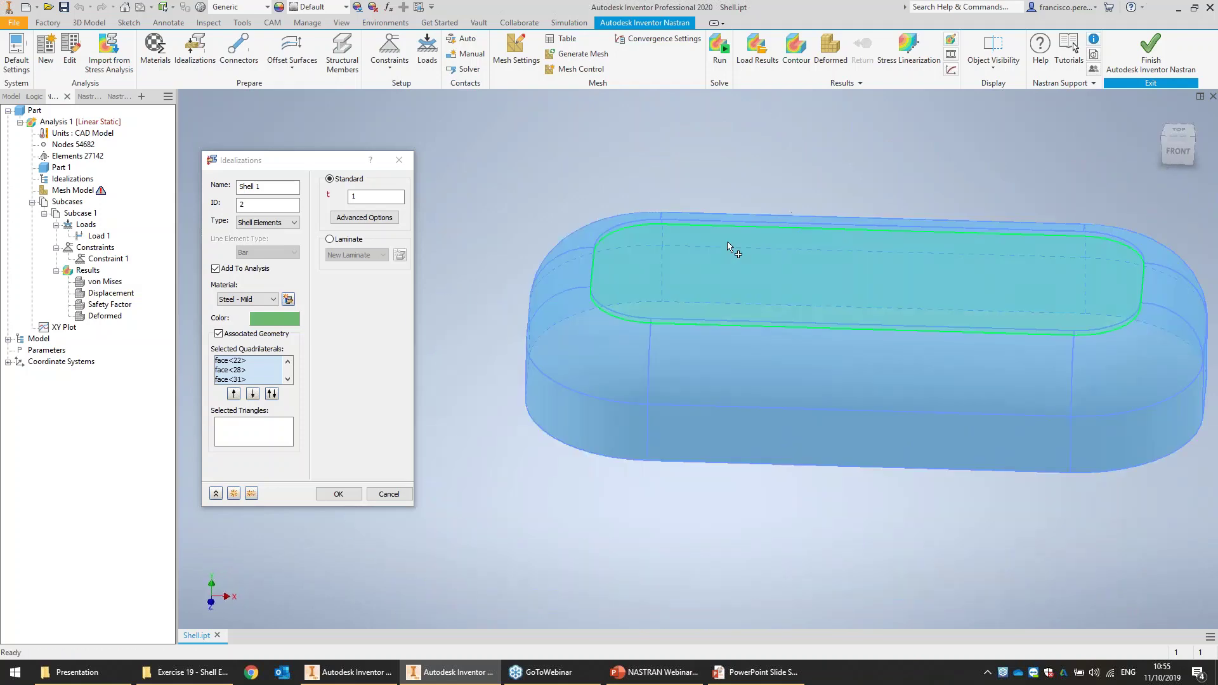
pyautogui.click(337, 496)
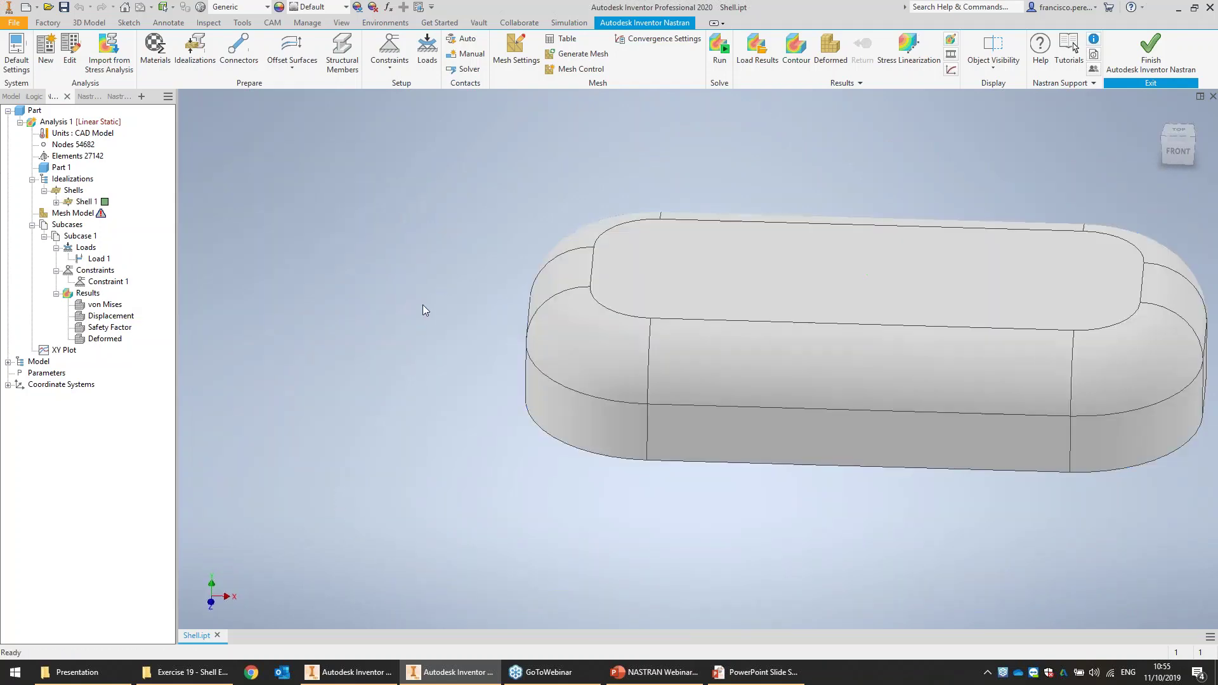
# - Generate a parabolic mesh with a 2 mm element size on the shell surfaces and accept the mesh settings
pyautogui.keyDown('shift'); pyautogui.moveTo(425, 310); pyautogui.dragTo(372, 288, button='middle'); pyautogui.keyUp('shift')
pyautogui.click(515, 50)
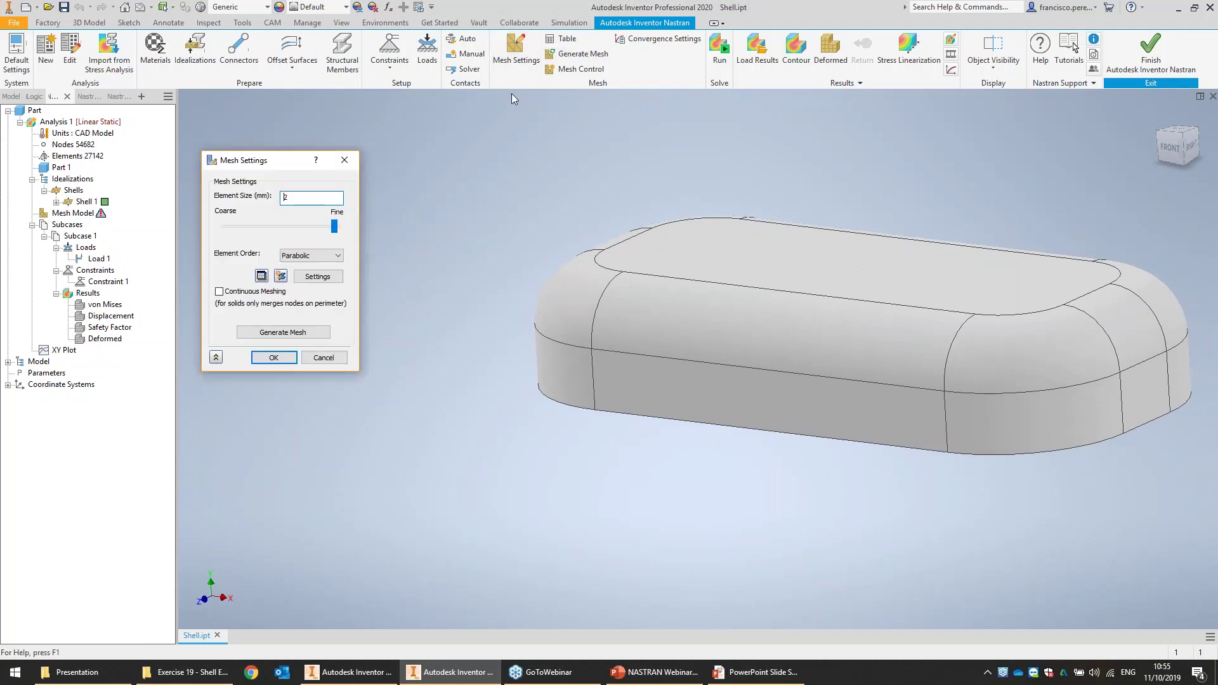
pyautogui.click(283, 332)
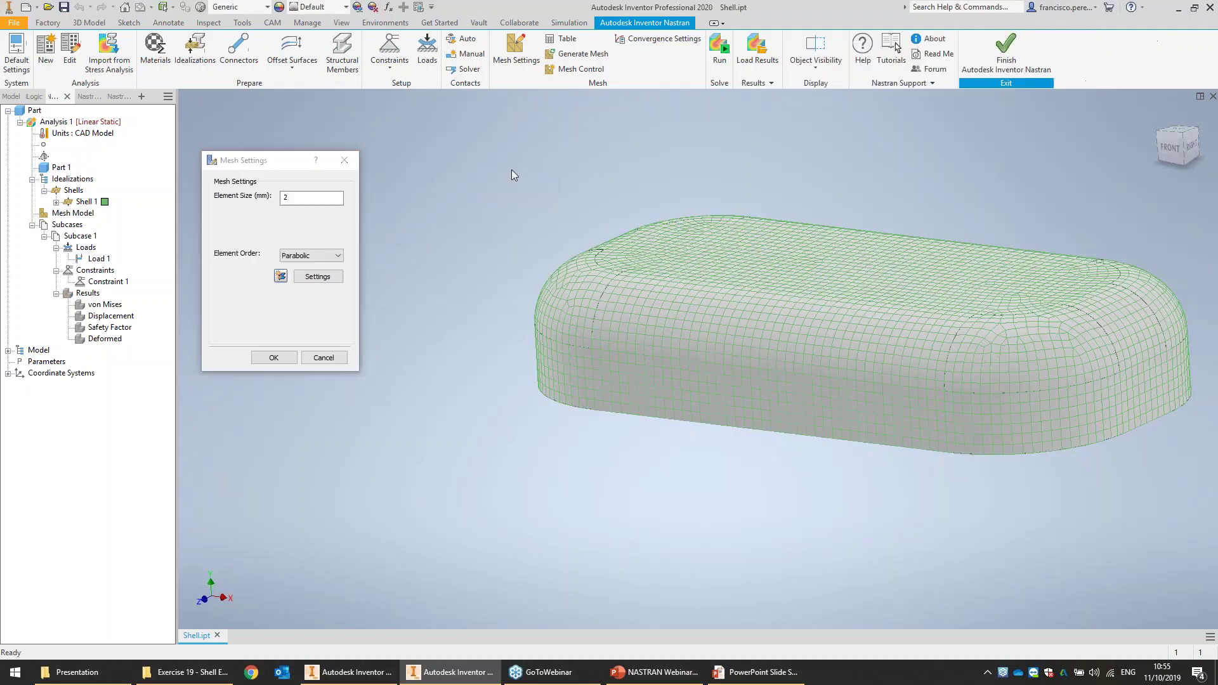
pyautogui.click(267, 371)
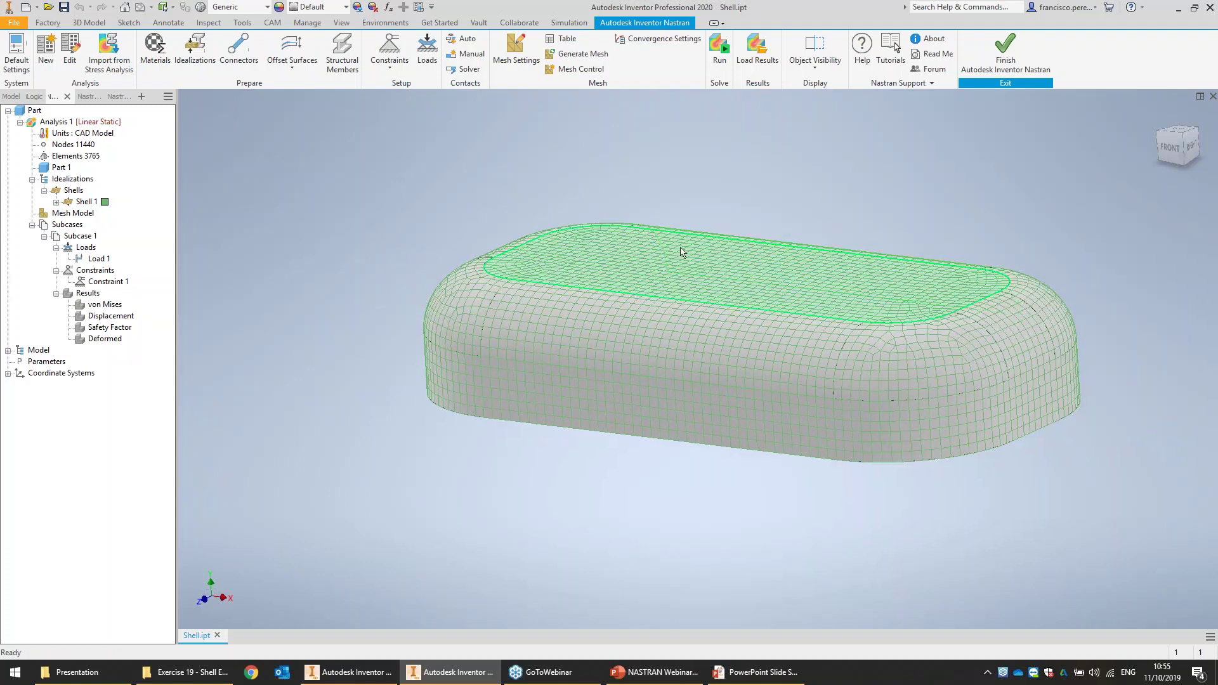
# - Inspect the Laminate option and new-laminate ply definition for the Shell 1 idealization, then cancel without keeping changes
pyautogui.scroll(3, 677, 253)
pyautogui.click(57, 202)
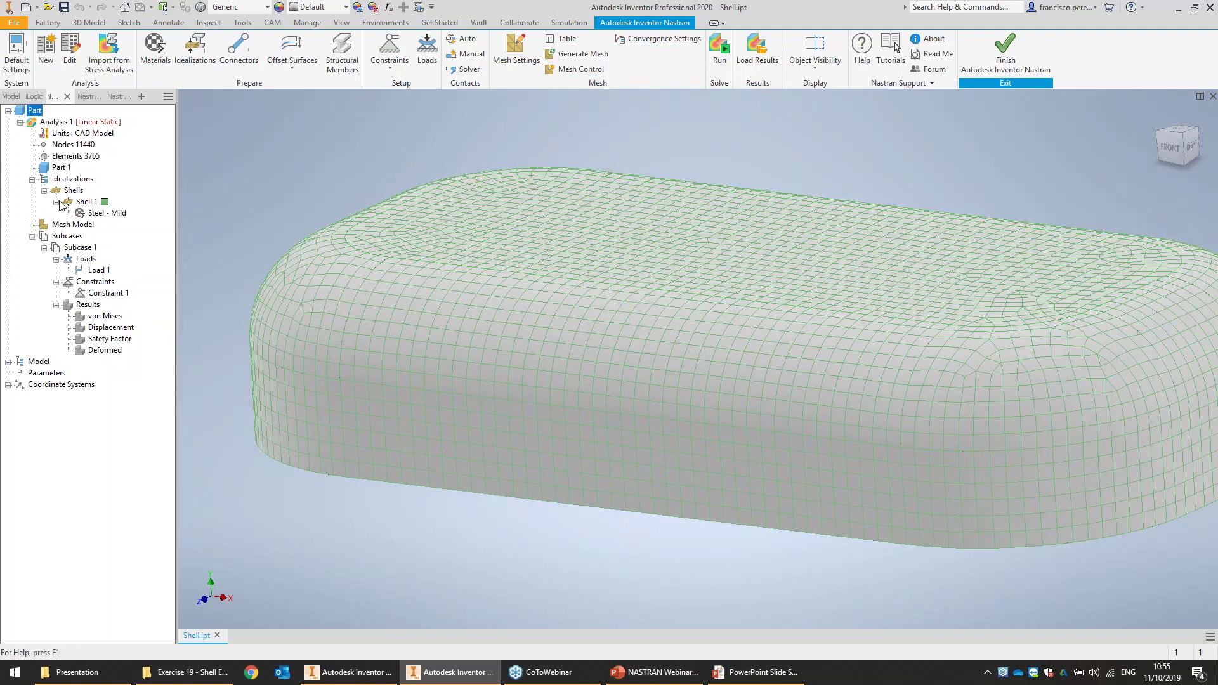
pyautogui.rightClick(89, 204)
pyautogui.click(103, 215)
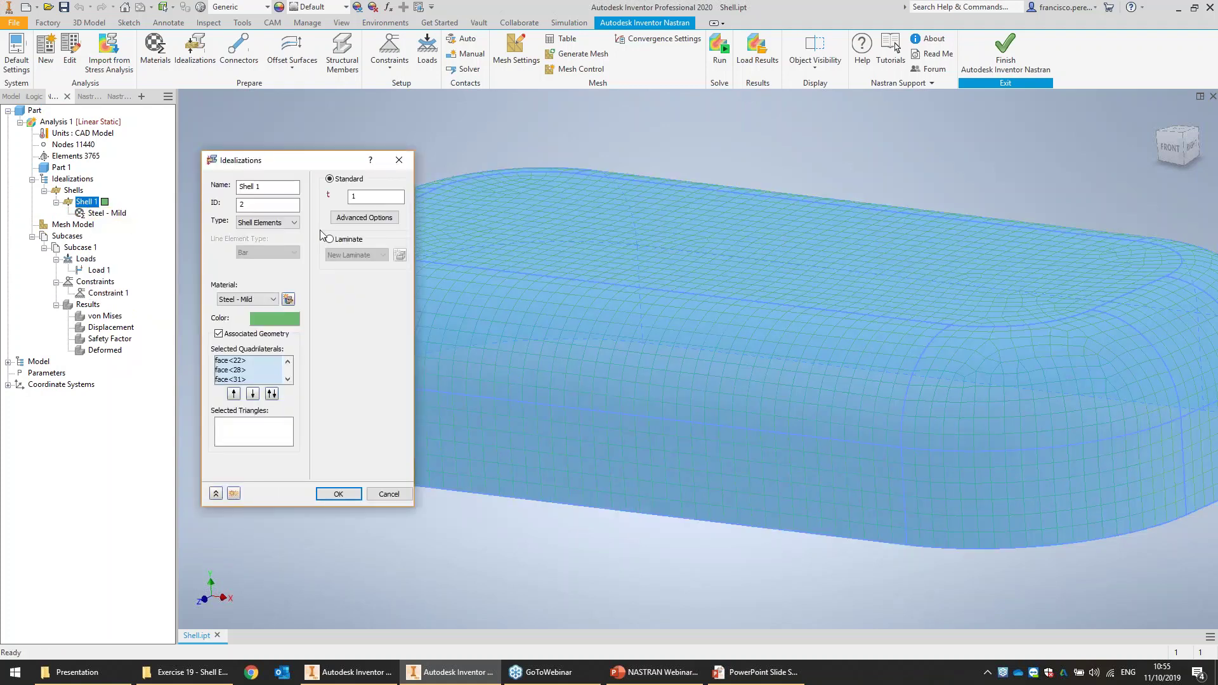
pyautogui.click(344, 244)
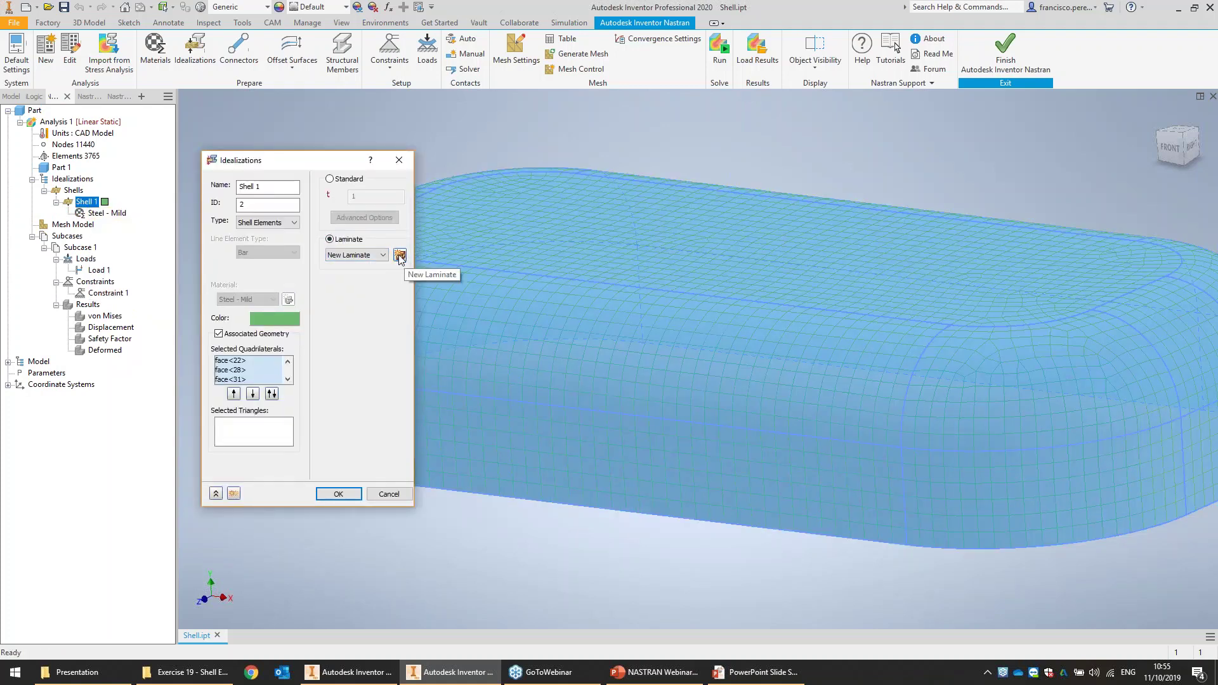
pyautogui.click(400, 255)
pyautogui.click(64, 115)
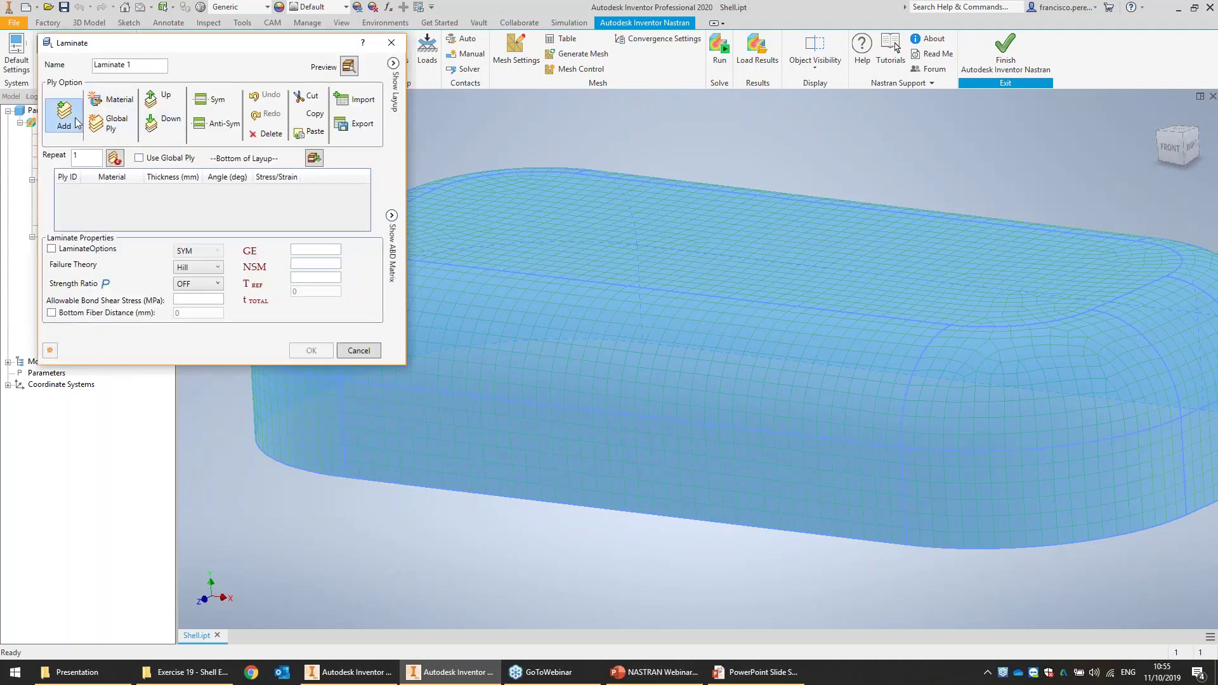
pyautogui.click(240, 191)
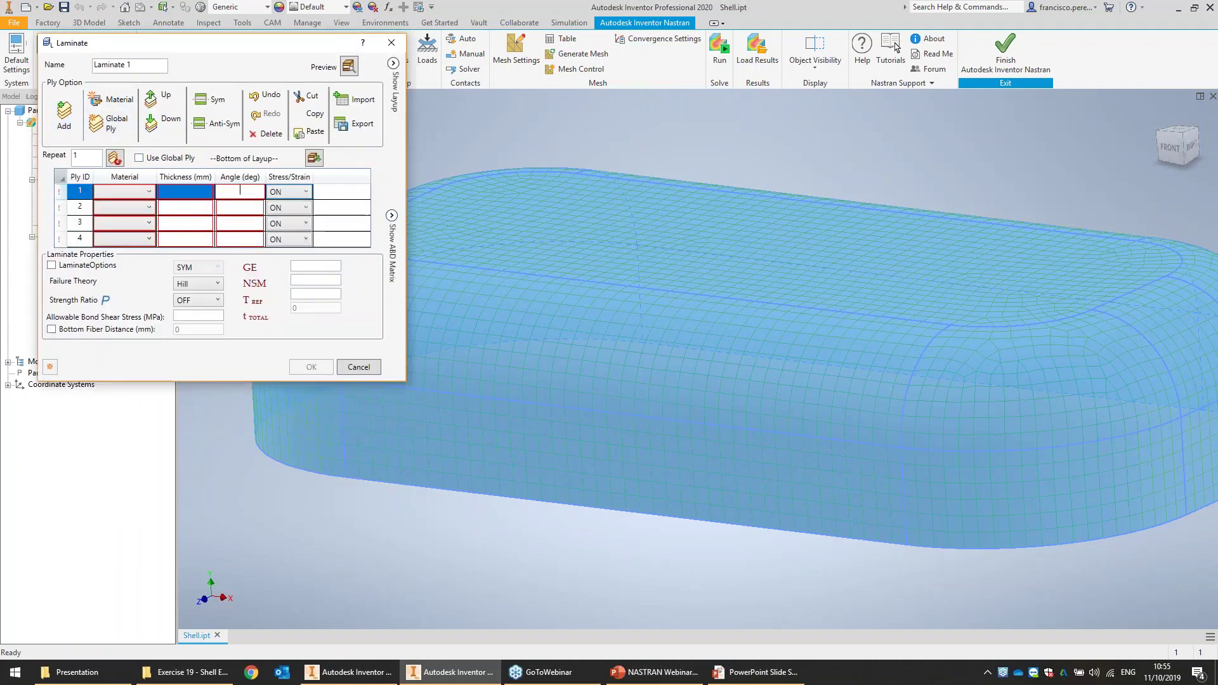
pyautogui.click(358, 366)
pyautogui.click(355, 181)
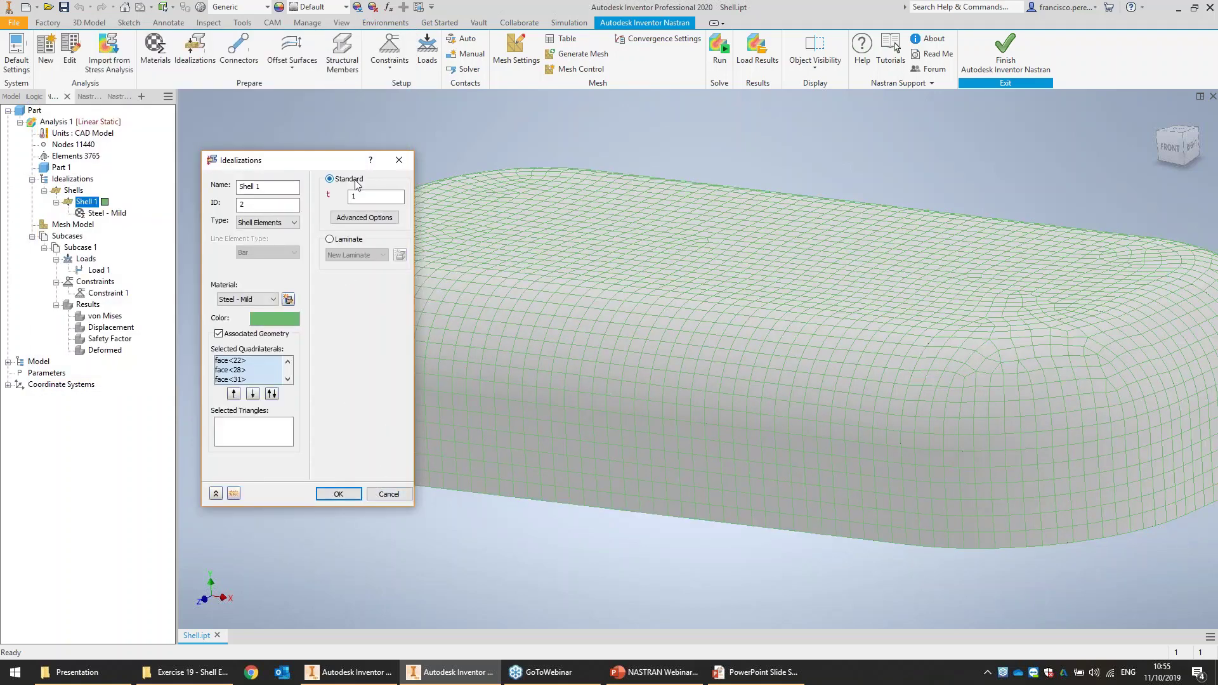
pyautogui.click(390, 495)
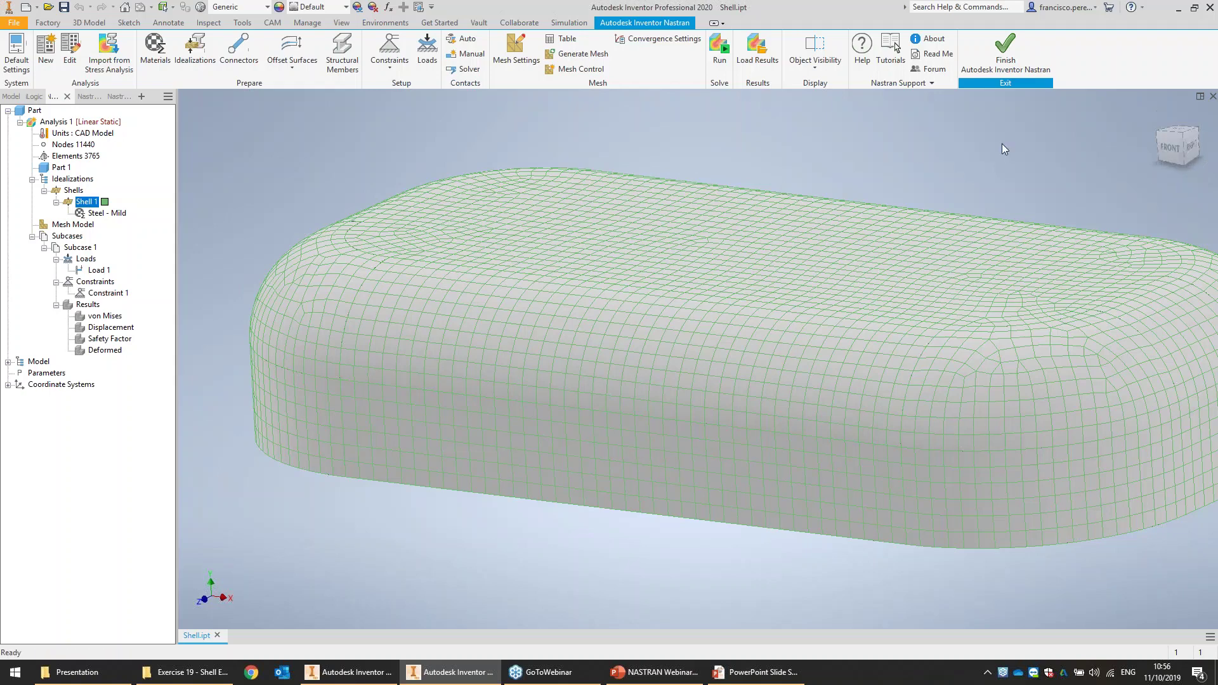
pyautogui.keyDown('shift'); pyautogui.moveTo(732, 178); pyautogui.dragTo(814, 263, button='middle'); pyautogui.keyUp('shift')
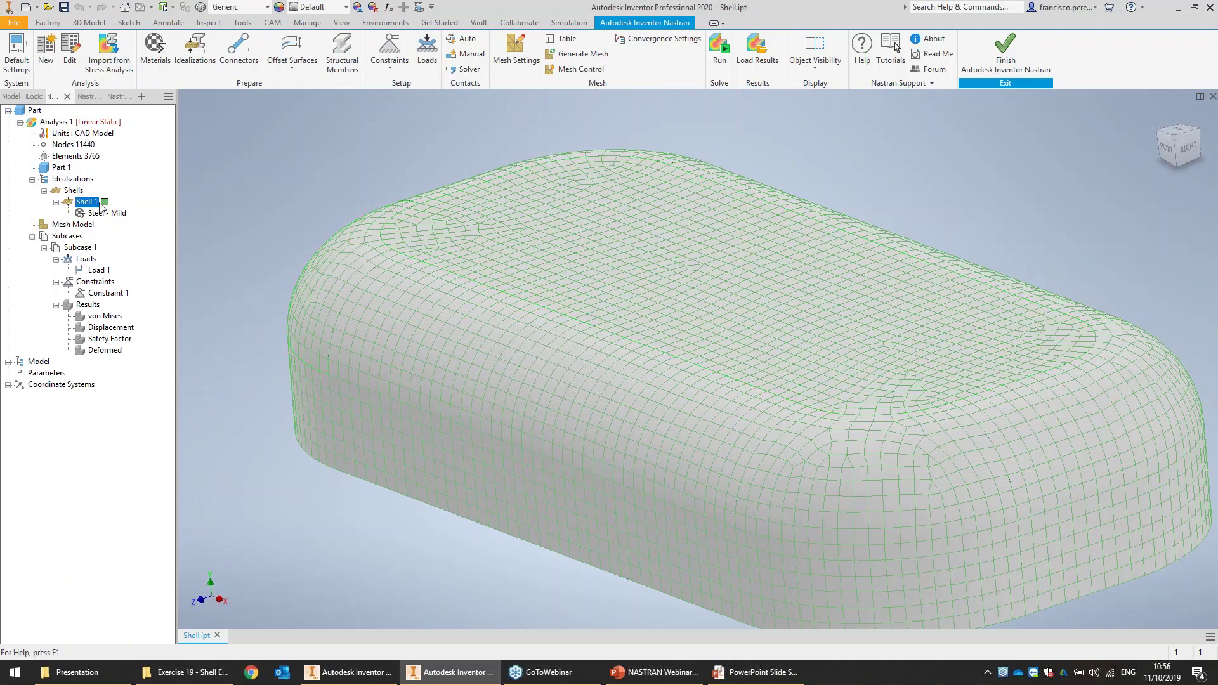
pyautogui.rightClick(94, 273)
pyautogui.click(124, 281)
pyautogui.rightClick(257, 283)
pyautogui.click(300, 303)
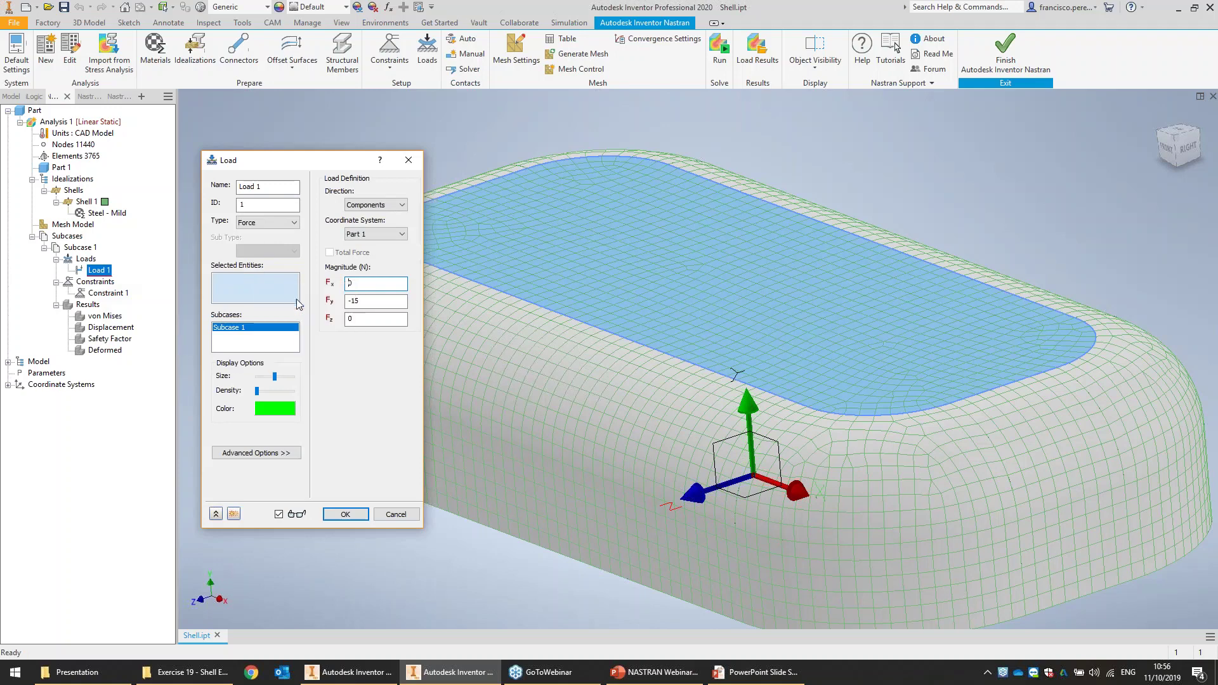
pyautogui.click(394, 515)
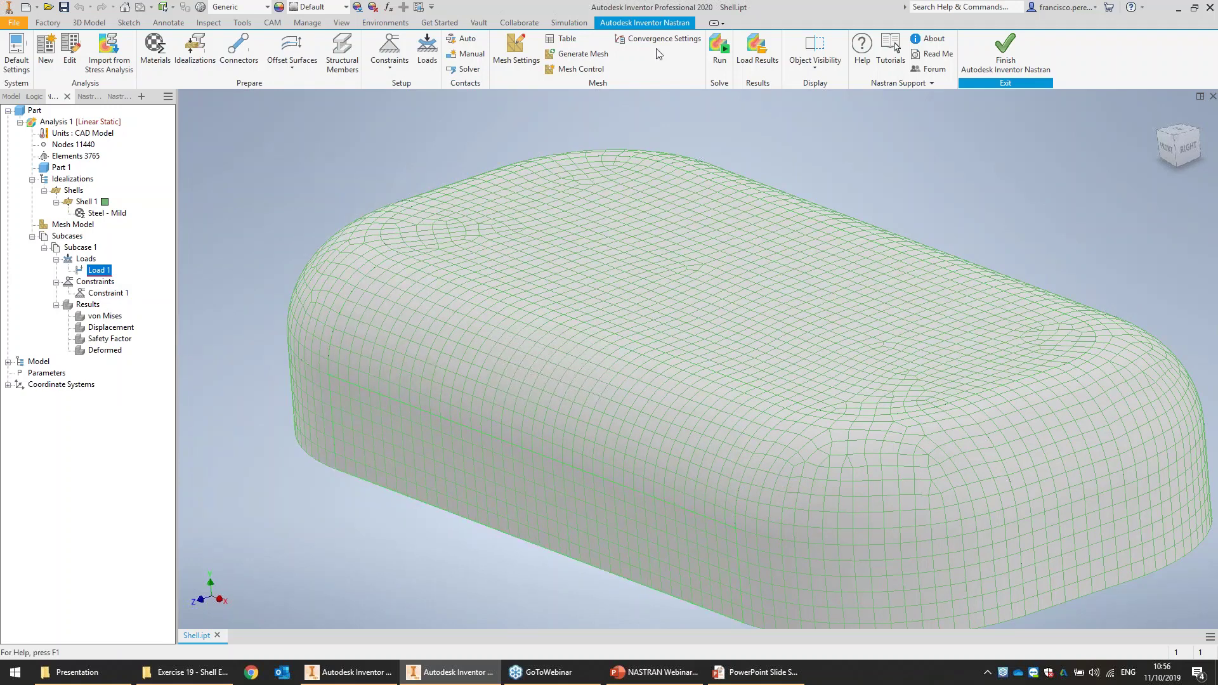
# - Hide the CAD bodies, midsurfaces and offset surfaces while keeping the mesh displayed
pyautogui.click(833, 62)
pyautogui.click(793, 85)
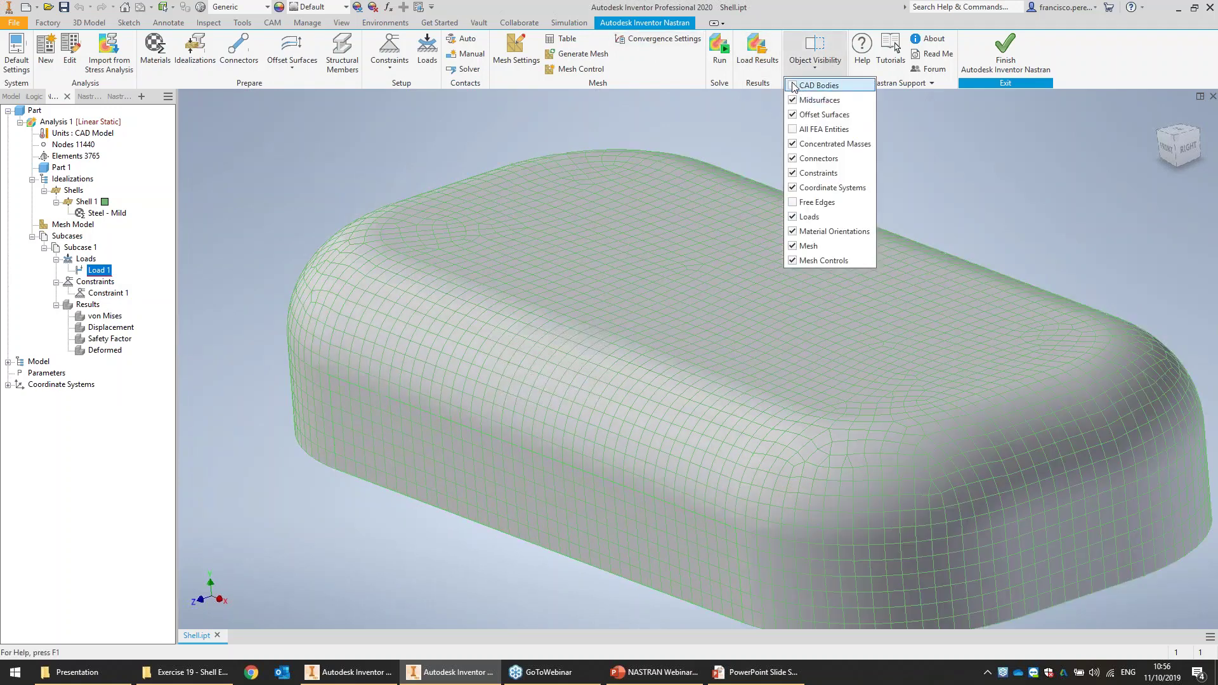
pyautogui.click(793, 100)
pyautogui.click(793, 115)
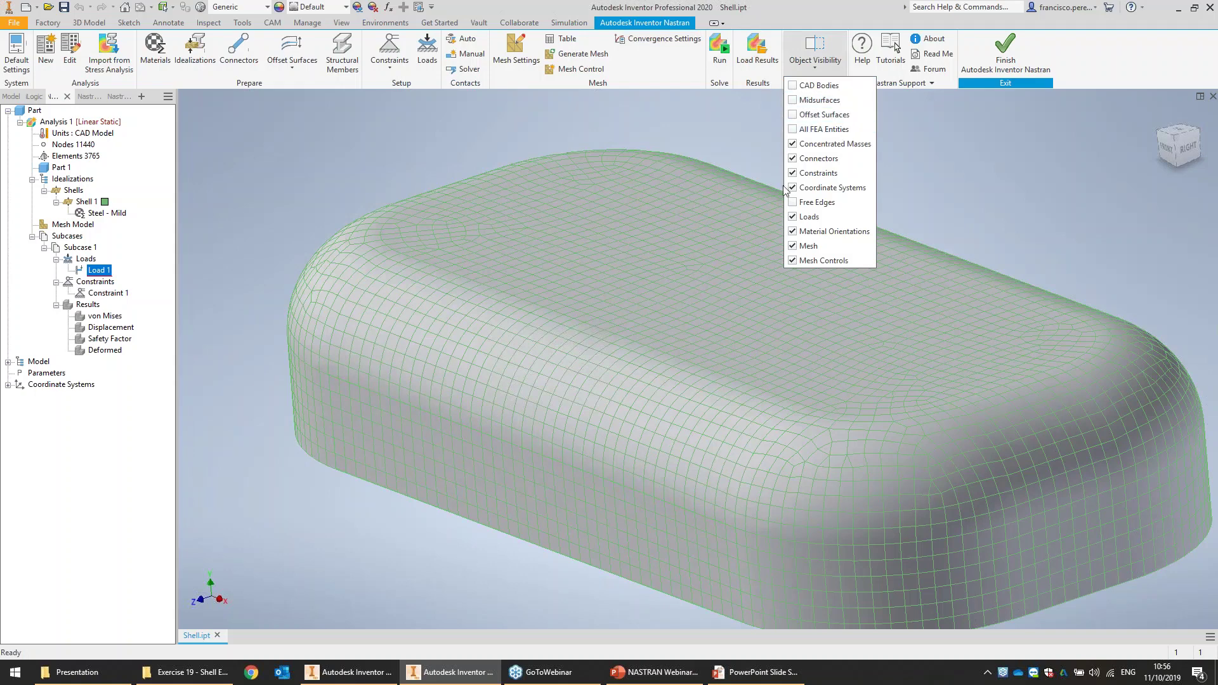
pyautogui.click(793, 246)
pyautogui.click(793, 247)
pyautogui.click(887, 178)
pyautogui.moveTo(1163, 150); pyautogui.dragTo(1131, 126)
pyautogui.moveTo(705, 346)
pyautogui.keyDown('shift'); pyautogui.mouseDown(button='middle')
pyautogui.moveTo(755, 341)
pyautogui.moveTo(784, 356)
pyautogui.moveTo(775, 374)
pyautogui.moveTo(506, 165)
pyautogui.mouseUp(button='middle'); pyautogui.keyUp('shift')
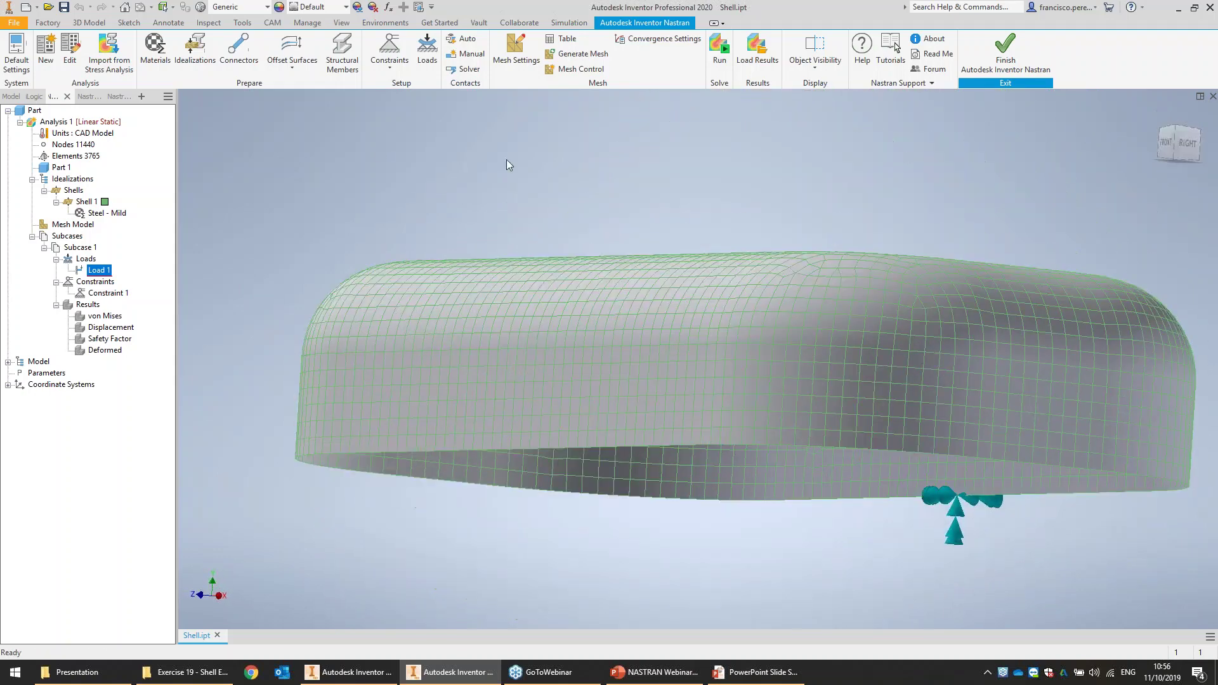
# - Display the shell element normals by color and check the outer and inner sides of the mesh
pyautogui.rightClick(75, 191)
pyautogui.click(75, 156)
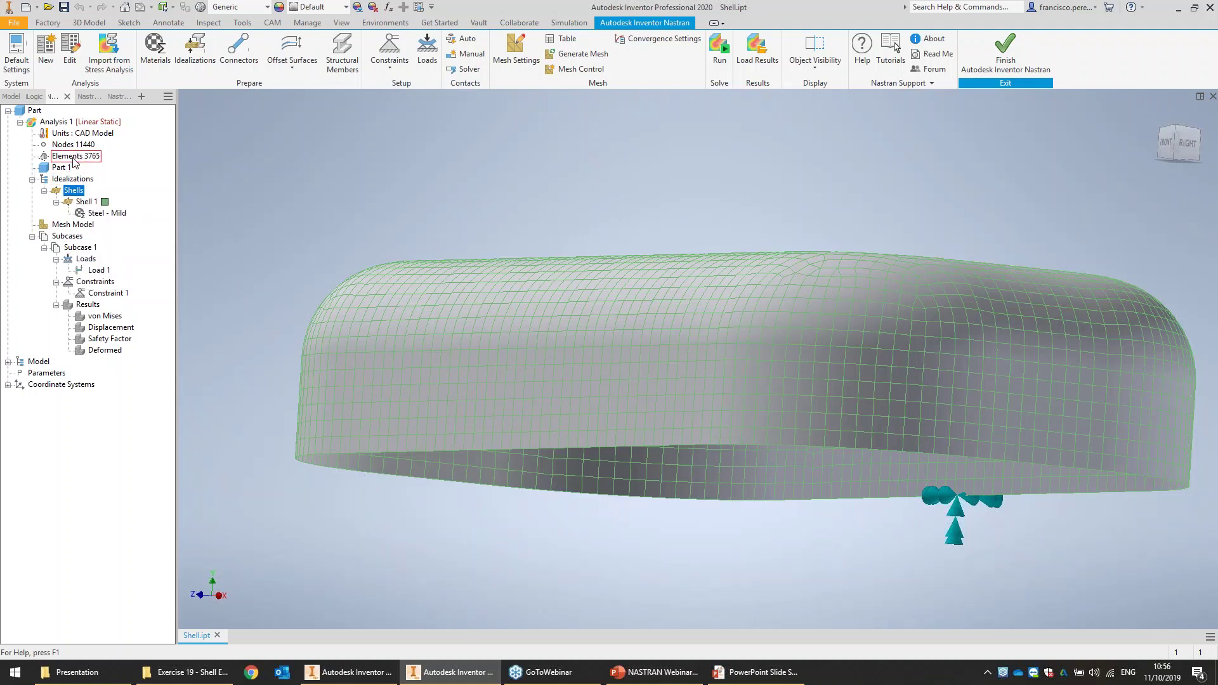
pyautogui.rightClick(75, 156)
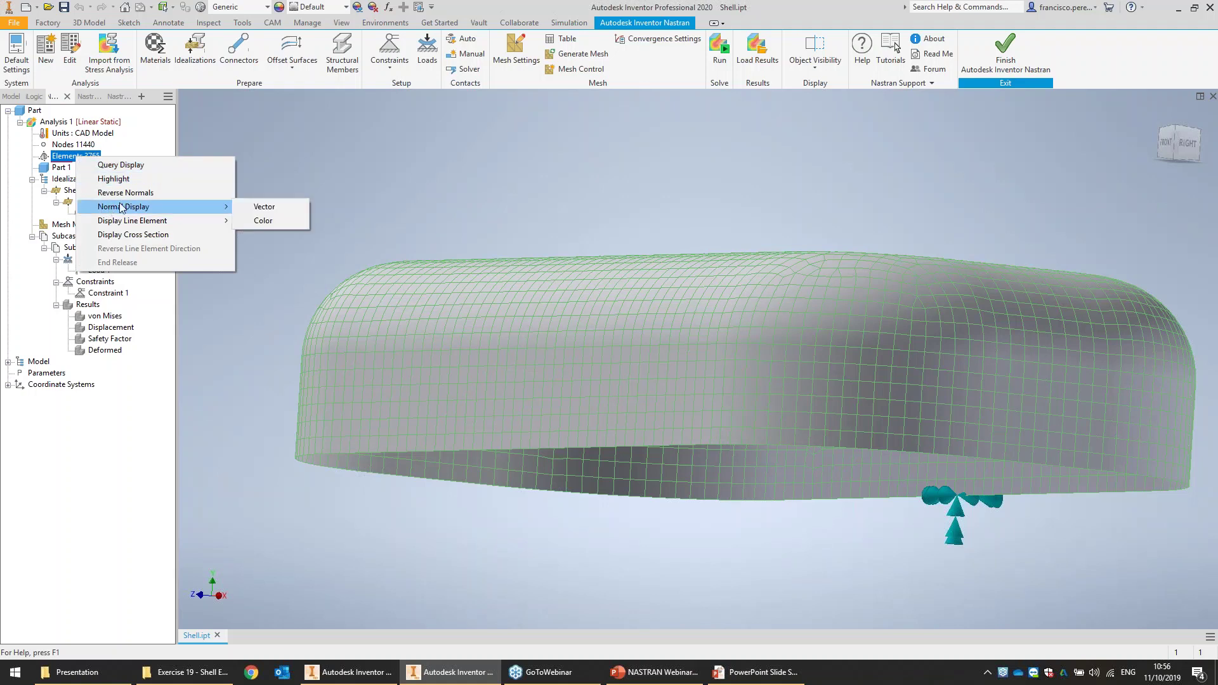
pyautogui.moveTo(170, 210)
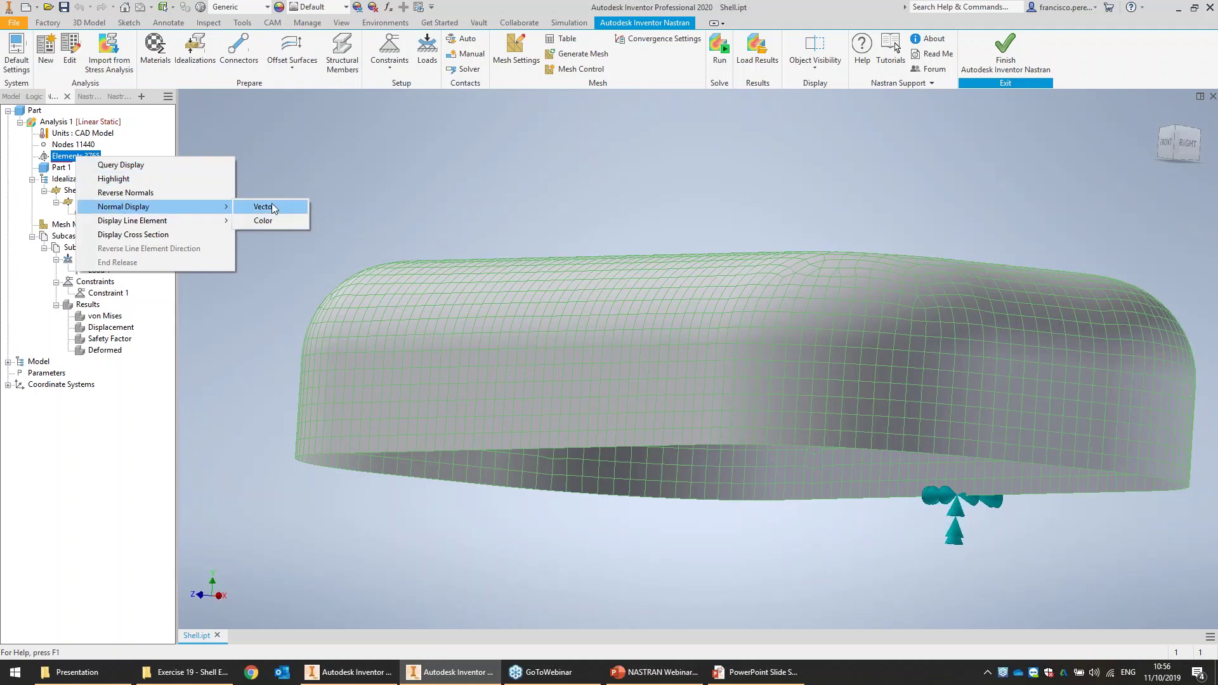
pyautogui.click(265, 222)
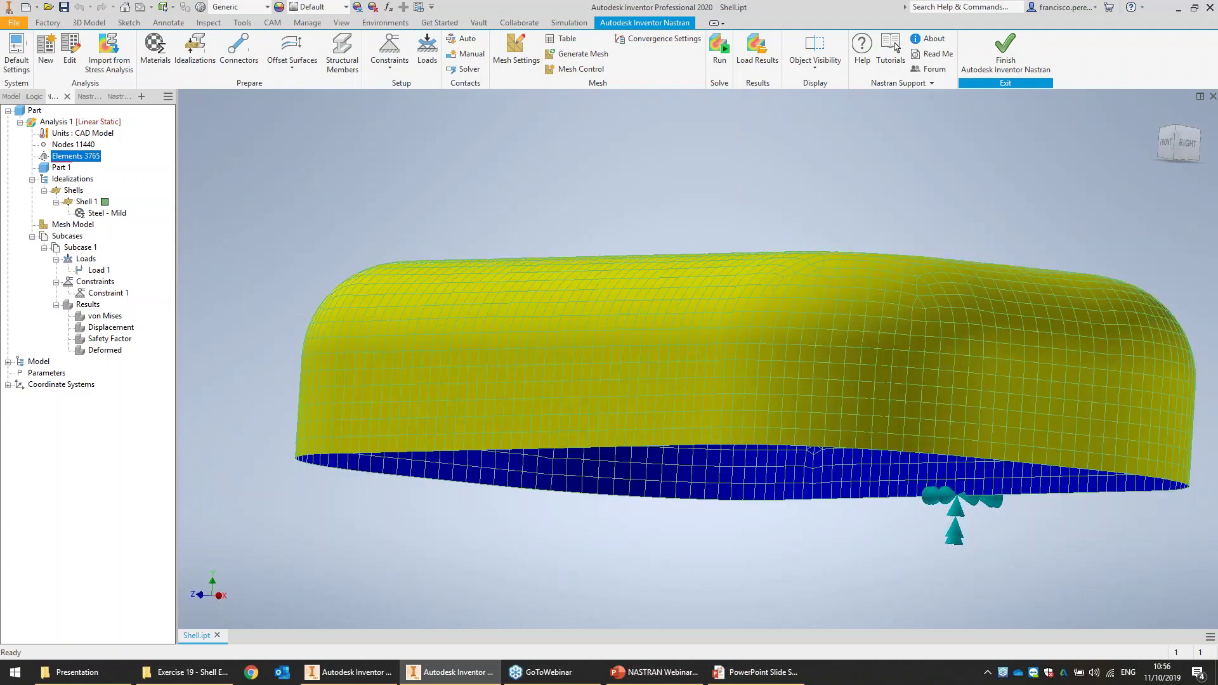
pyautogui.moveTo(1152, 127); pyautogui.dragTo(1120, 95)
pyautogui.moveTo(438, 222)
pyautogui.keyDown('shift'); pyautogui.mouseDown(button='middle')
pyautogui.moveTo(587, 298)
pyautogui.moveTo(621, 348)
pyautogui.mouseUp(button='middle'); pyautogui.keyUp('shift')
pyautogui.rightClick(82, 157)
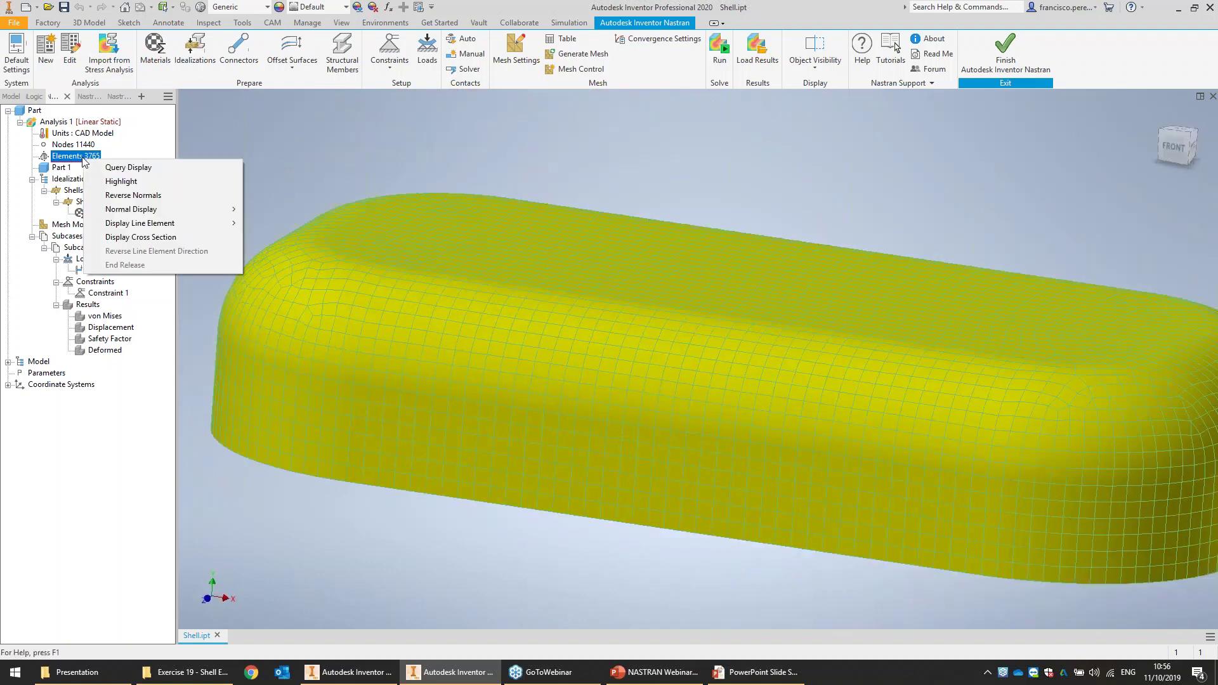
pyautogui.click(168, 199)
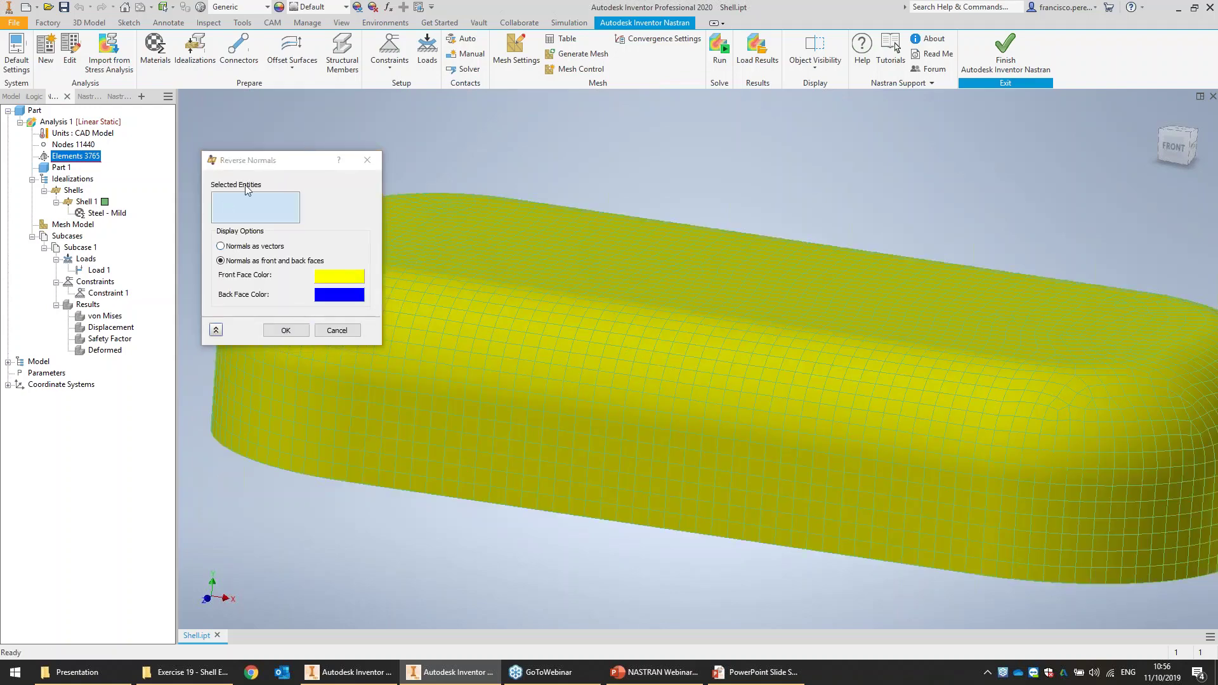
pyautogui.click(337, 329)
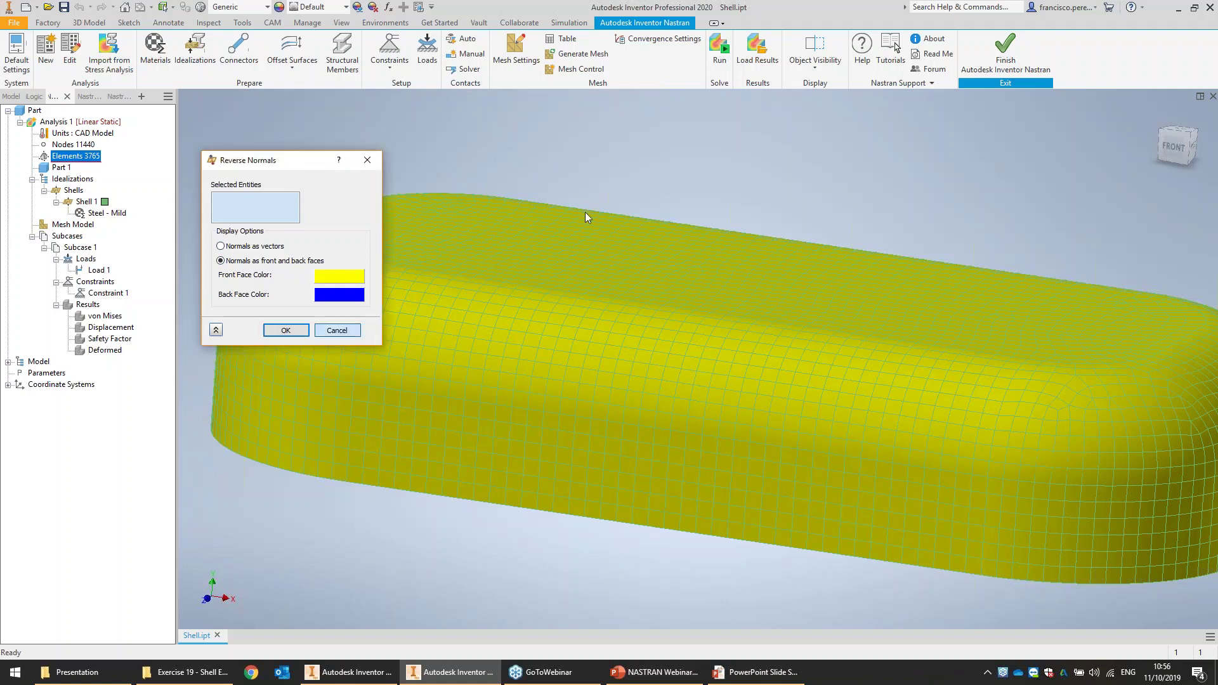
# - Turn the visibility of the CAD bodies back on
pyautogui.click(819, 63)
pyautogui.click(792, 86)
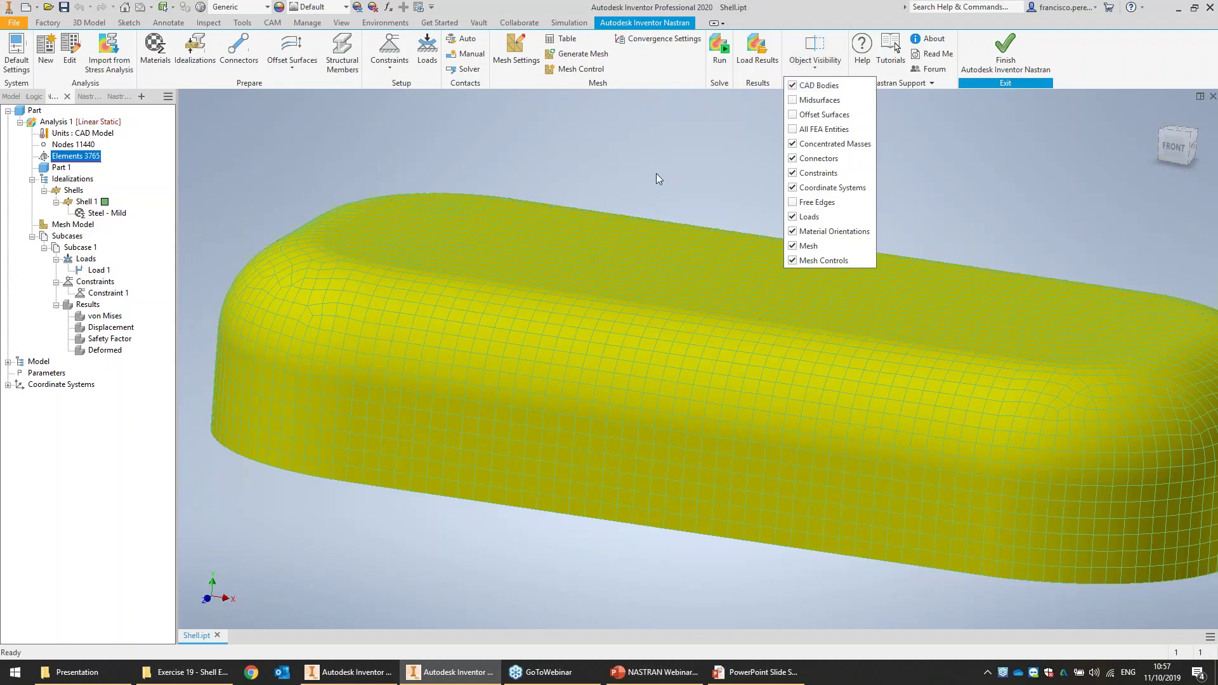
pyautogui.click(658, 180)
pyautogui.click(692, 365)
pyautogui.click(873, 207)
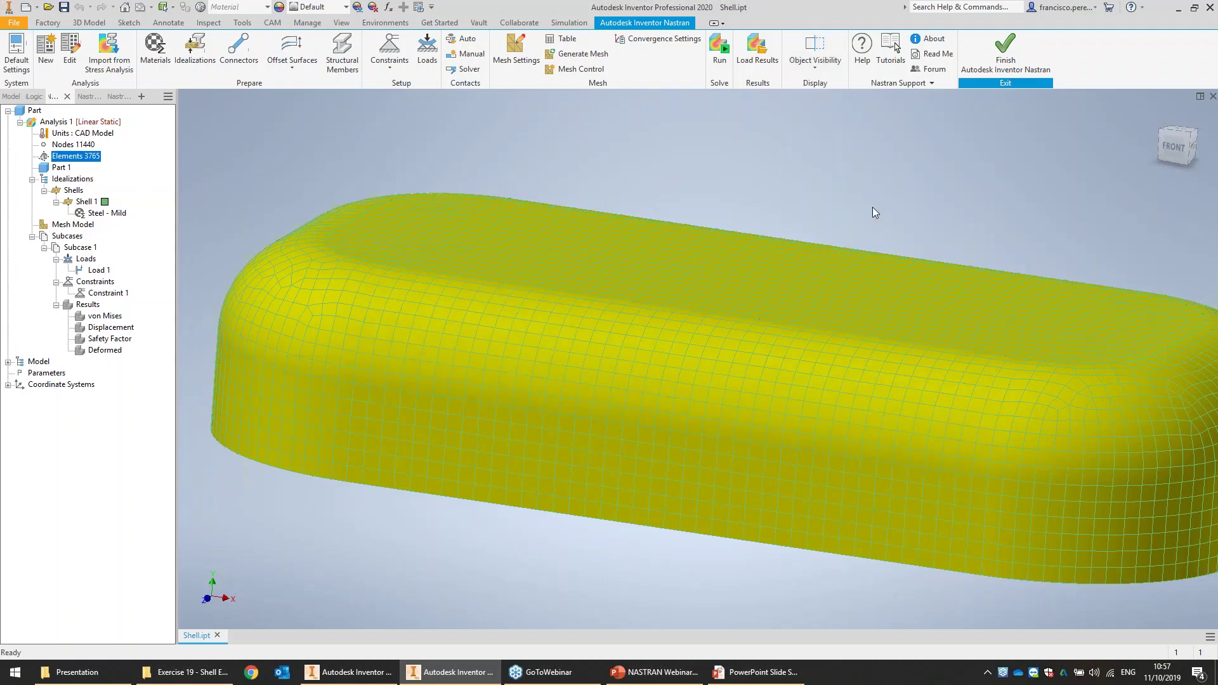
pyautogui.moveTo(1177, 150); pyautogui.dragTo(1132, 132)
pyautogui.moveTo(764, 398)
pyautogui.keyDown('shift'); pyautogui.mouseDown(button='middle')
pyautogui.moveTo(742, 286)
pyautogui.moveTo(755, 377)
pyautogui.moveTo(710, 507)
pyautogui.moveTo(752, 362)
pyautogui.moveTo(755, 260)
pyautogui.moveTo(701, 282)
pyautogui.moveTo(752, 273)
pyautogui.moveTo(764, 295)
pyautogui.moveTo(771, 406)
pyautogui.moveTo(787, 444)
pyautogui.mouseUp(button='middle'); pyautogui.keyUp('shift')
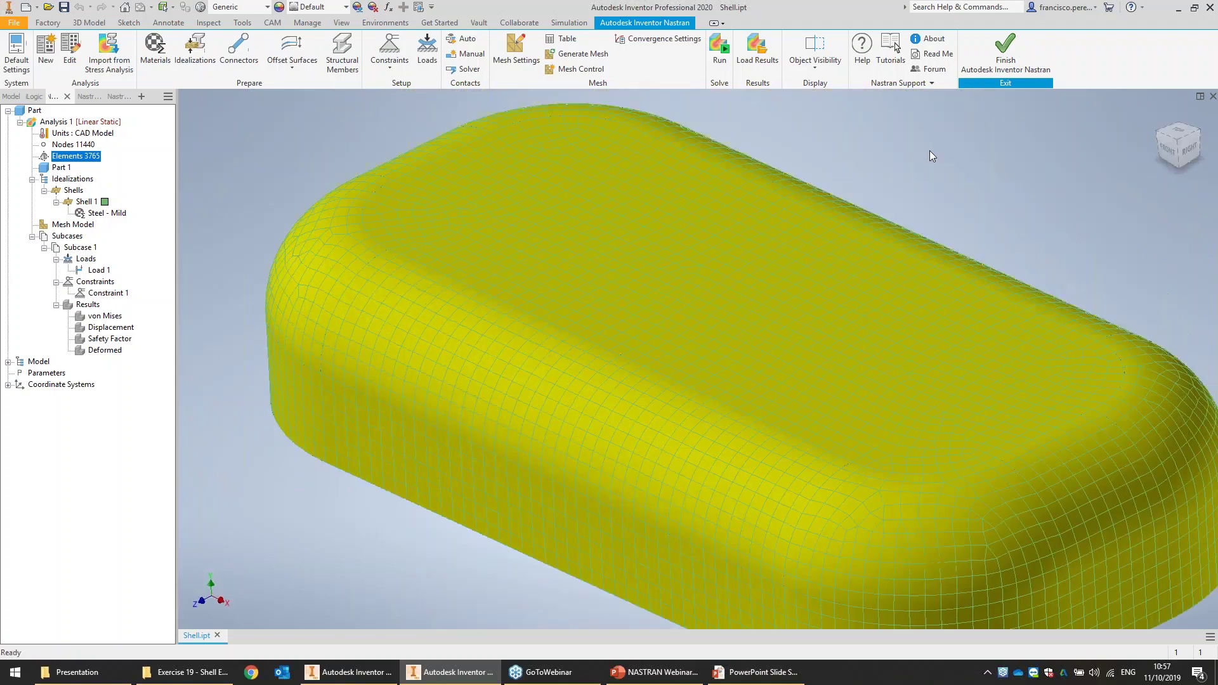
# - Edit Load 1 to apply its force to the flat top face and accept the load
pyautogui.rightClick(102, 271)
pyautogui.click(124, 280)
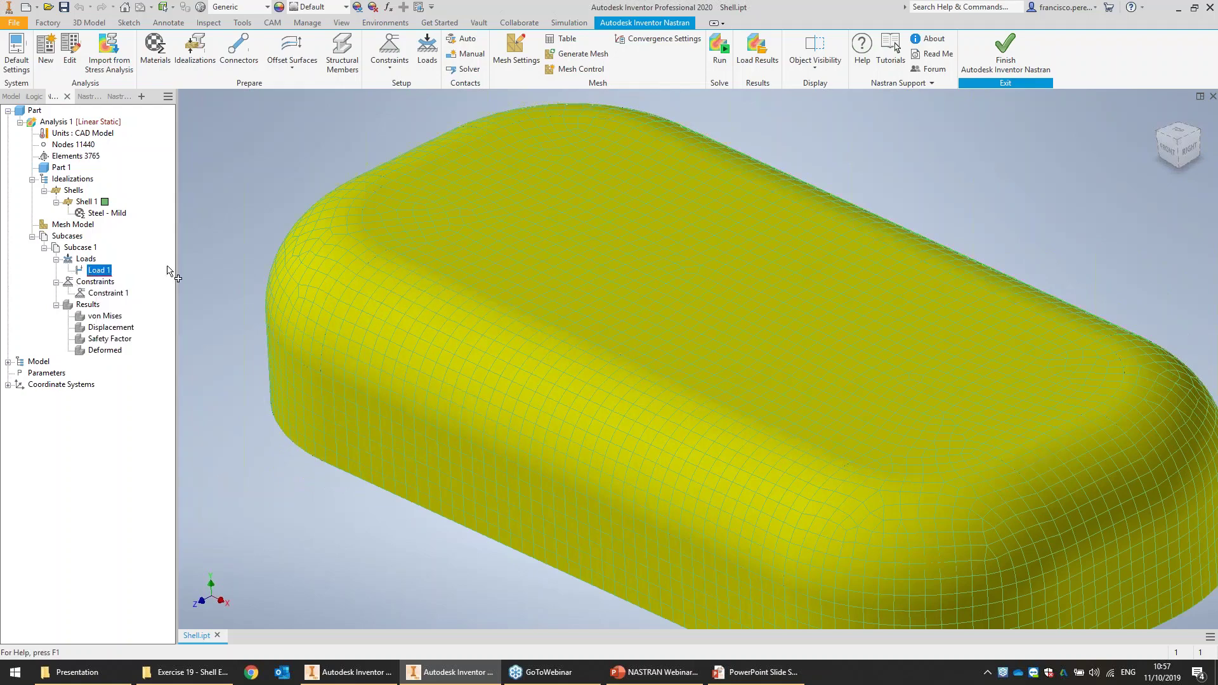
pyautogui.rightClick(266, 293)
pyautogui.click(279, 304)
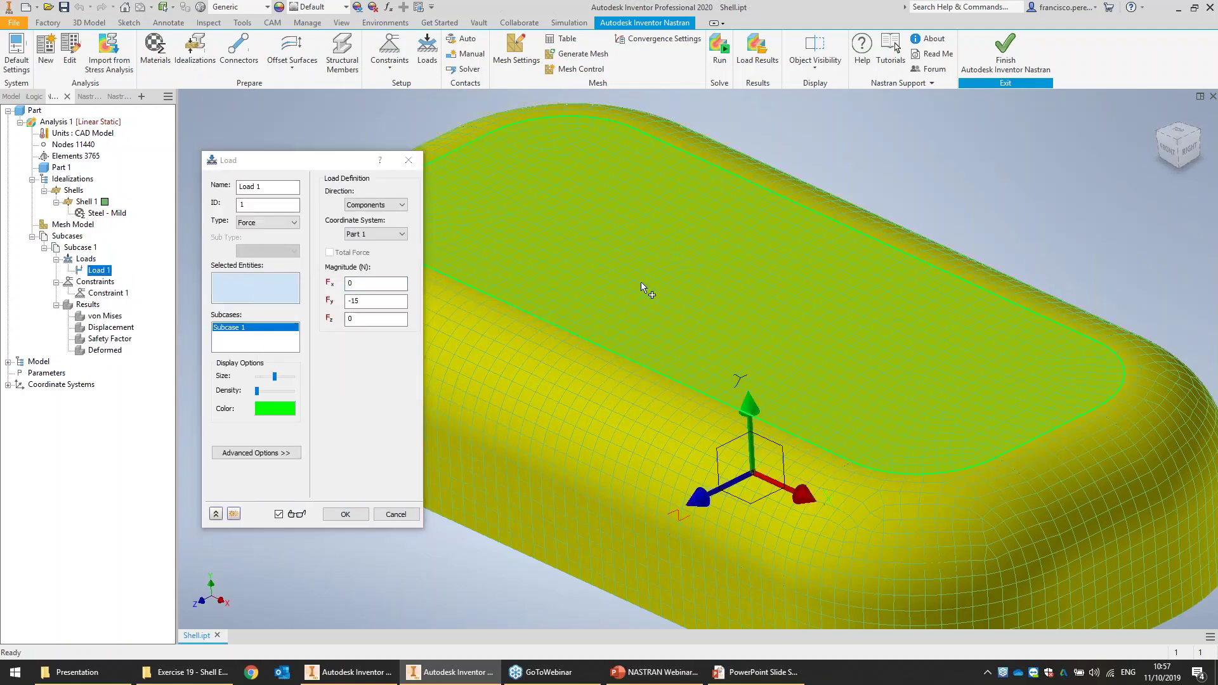
pyautogui.click(345, 514)
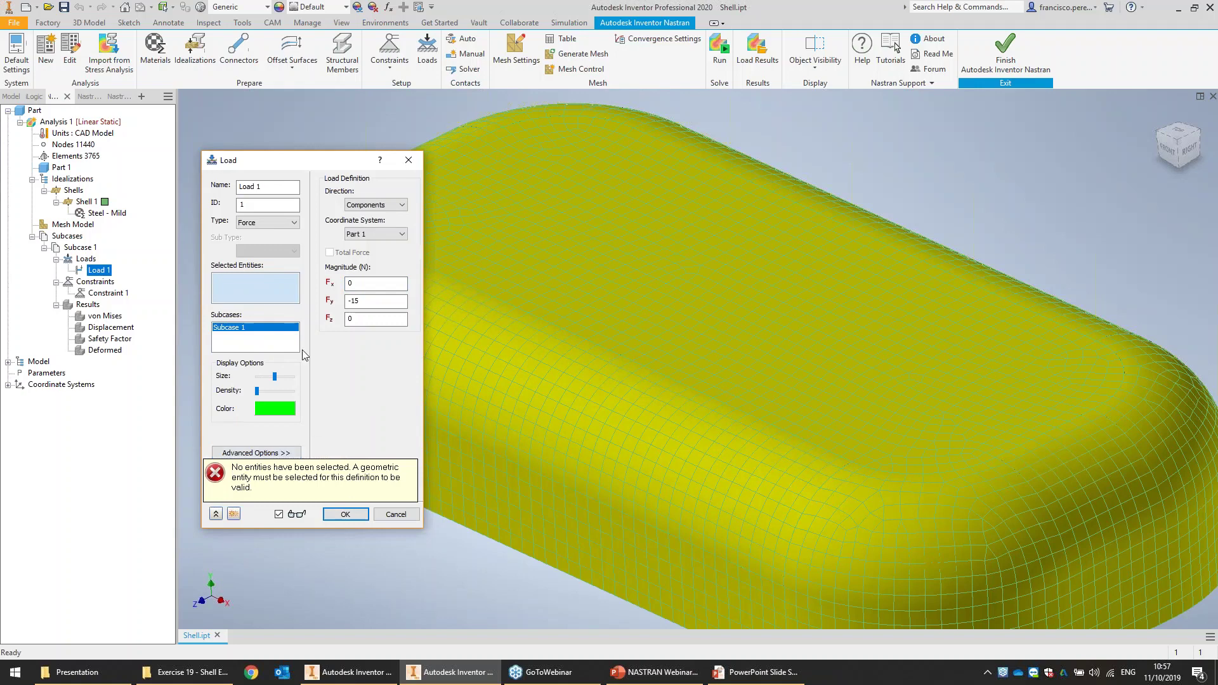
pyautogui.click(557, 335)
pyautogui.click(345, 515)
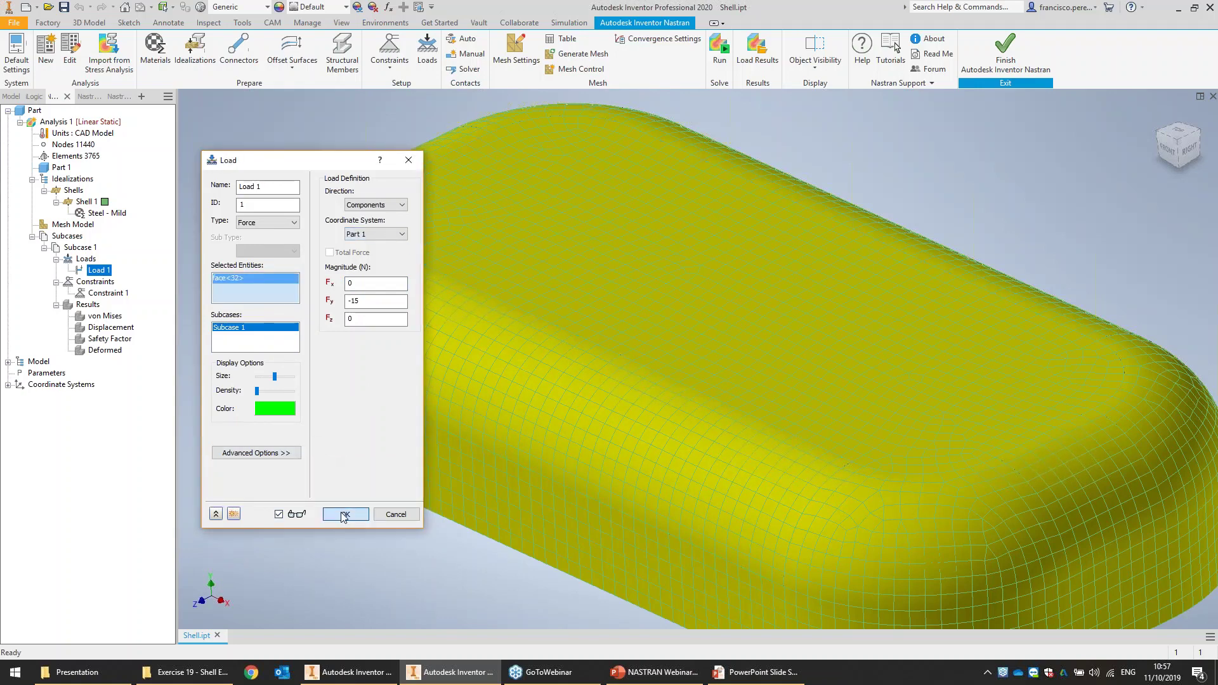
# - Remove Constraint 1 from the open underside's rim
pyautogui.click(1161, 158)
pyautogui.rightClick(106, 292)
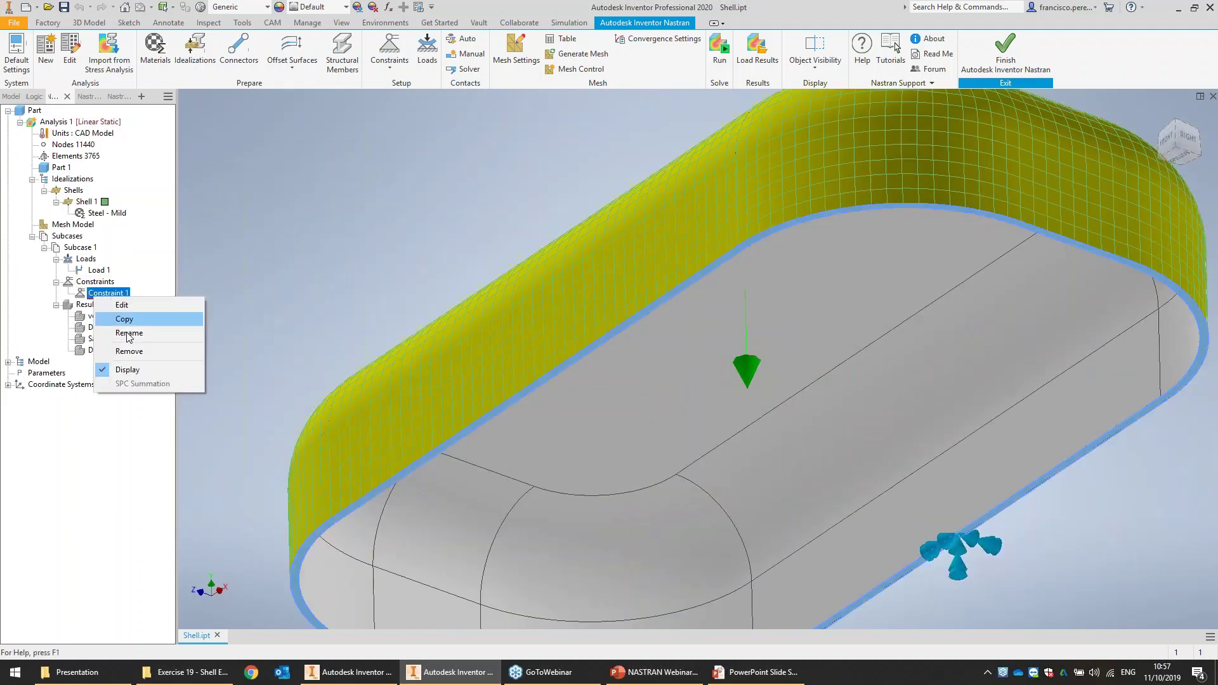
pyautogui.click(138, 355)
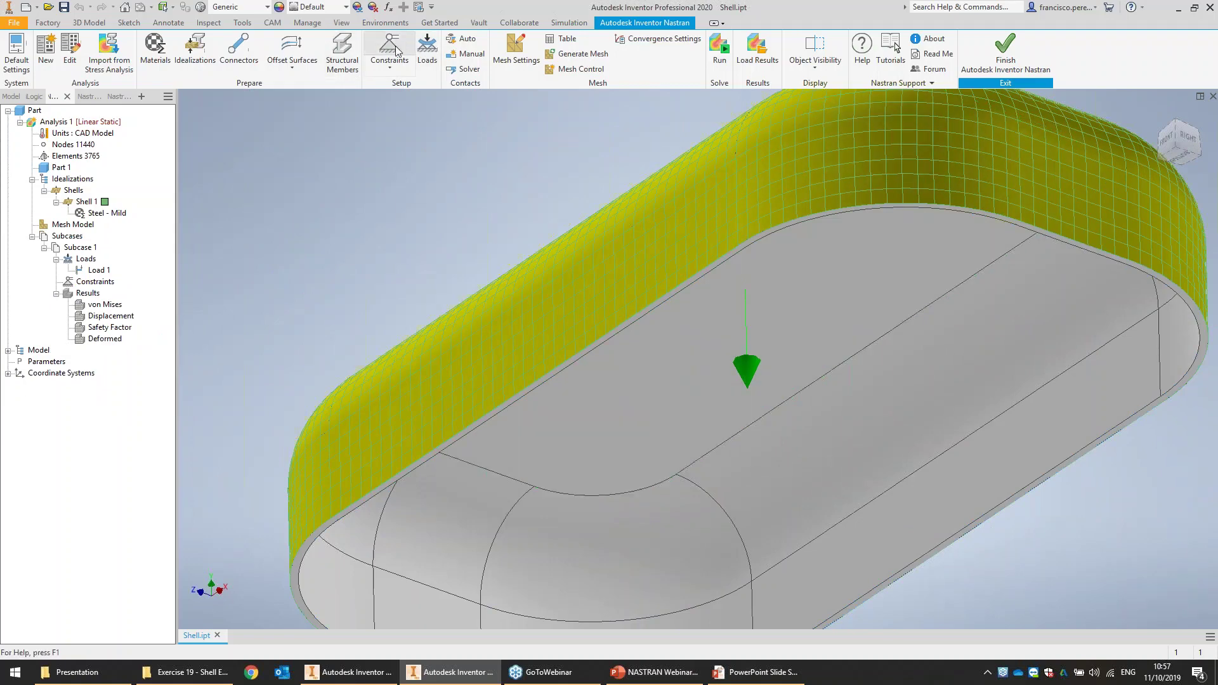
# - Start a fully fixed structural constraint on the outer rim edges of one long side, the adjoining end with its corners, and the opposite long side
pyautogui.click(711, 267)
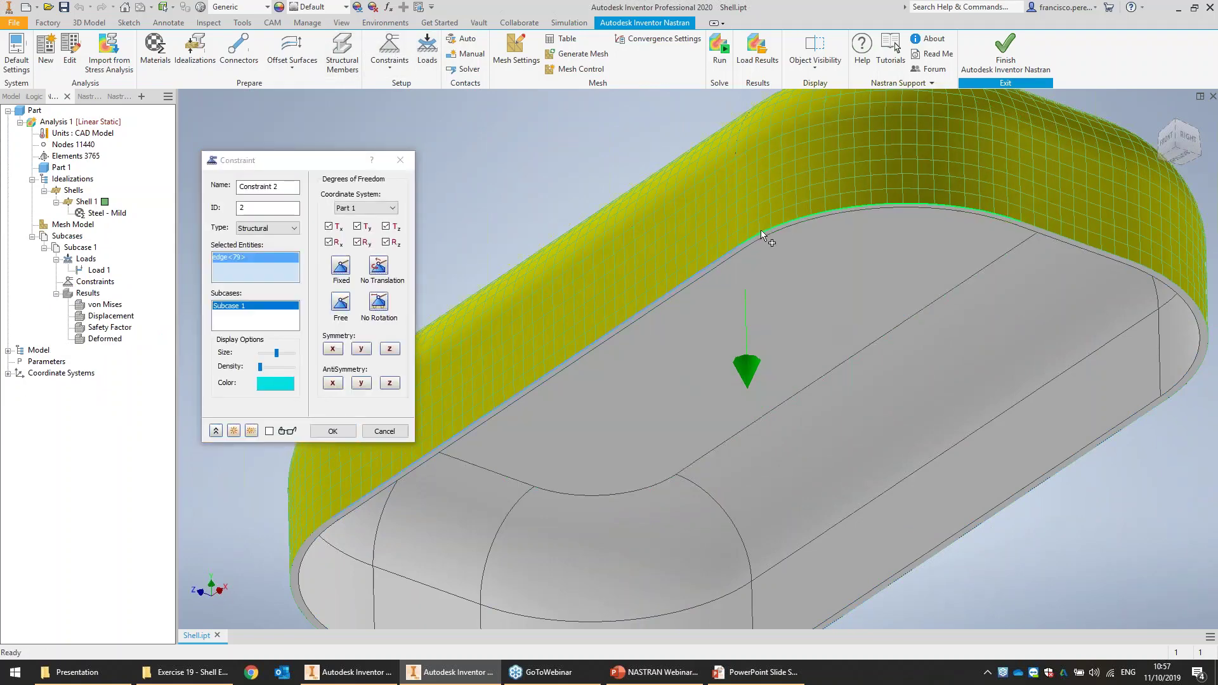
pyautogui.click(760, 231)
pyautogui.click(1039, 228)
pyautogui.click(1177, 286)
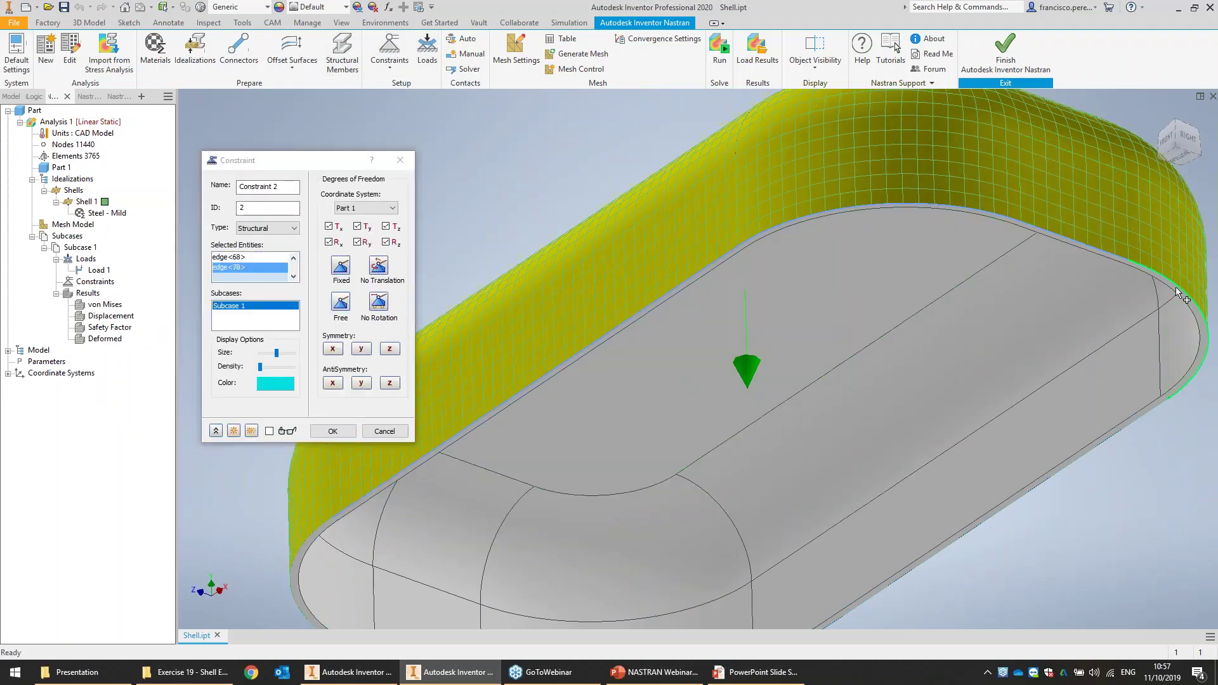
pyautogui.click(1115, 436)
# - Add the remaining outer rim edges at the other end and its two corners, and accept the fixed constraint
pyautogui.moveTo(761, 600); pyautogui.dragTo(839, 396, button='middle')
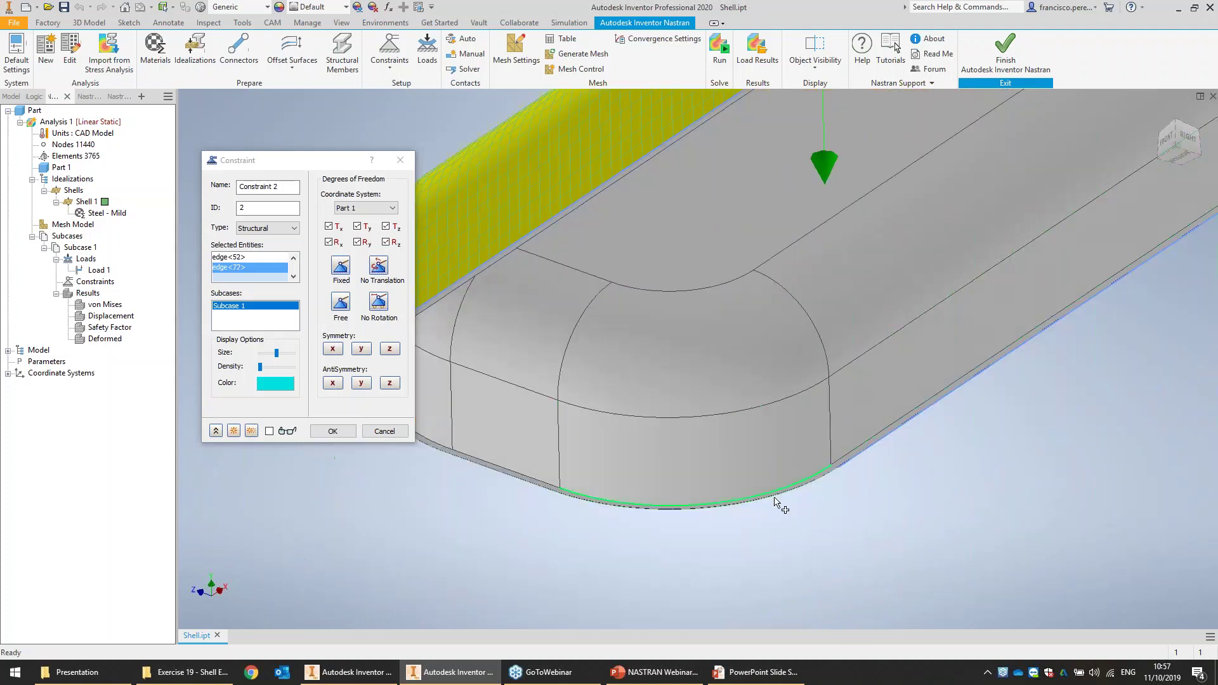
pyautogui.click(776, 498)
pyautogui.click(516, 478)
pyautogui.moveTo(458, 442); pyautogui.dragTo(596, 455, button='middle')
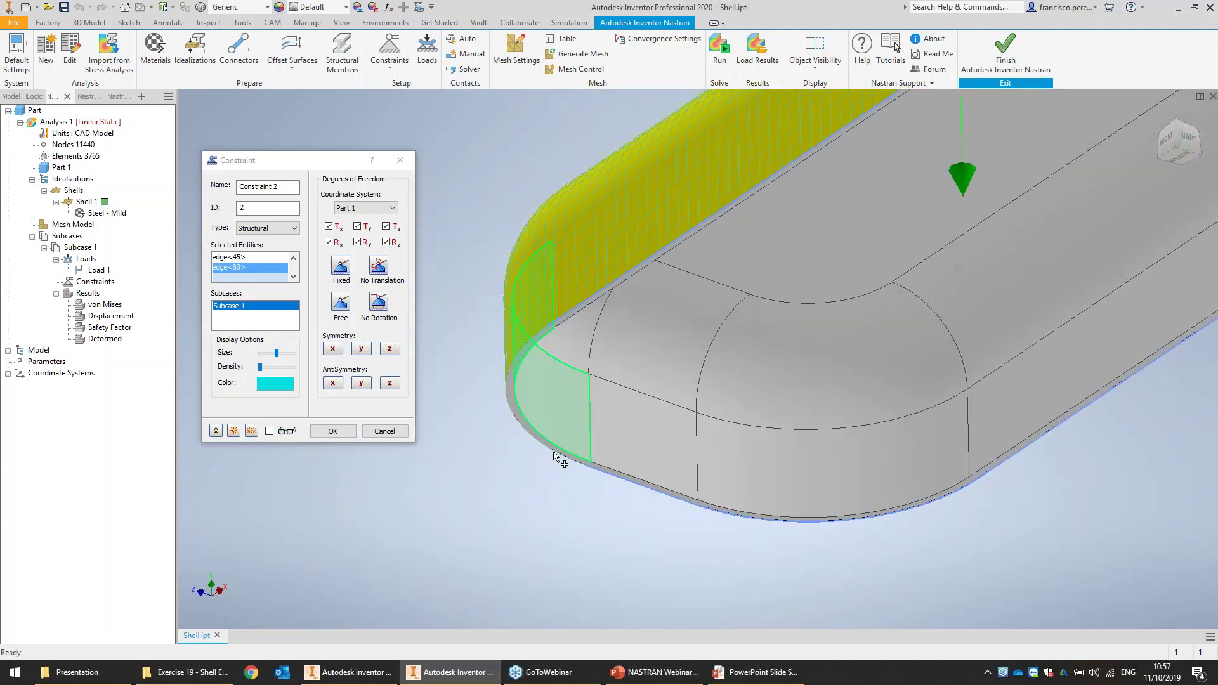
pyautogui.click(536, 438)
pyautogui.moveTo(775, 227); pyautogui.dragTo(658, 365, button='middle')
pyautogui.click(338, 436)
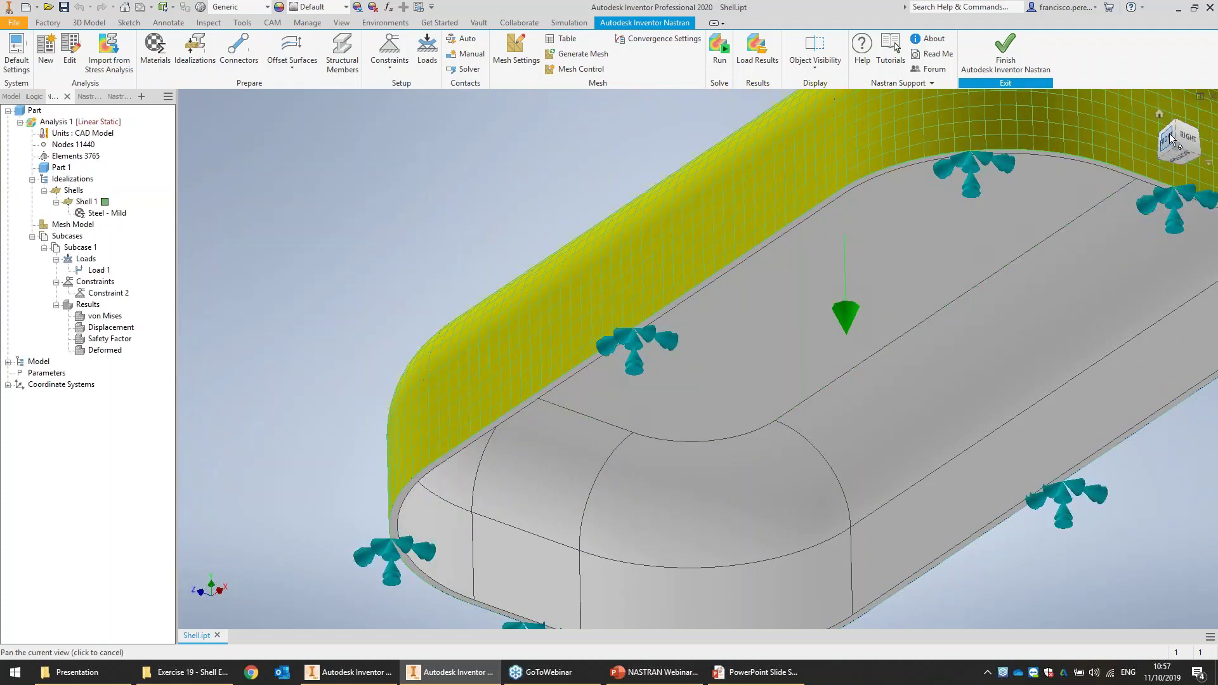
pyautogui.moveTo(1175, 144); pyautogui.dragTo(1171, 190)
pyautogui.moveTo(889, 192); pyautogui.dragTo(786, 210, button='middle')
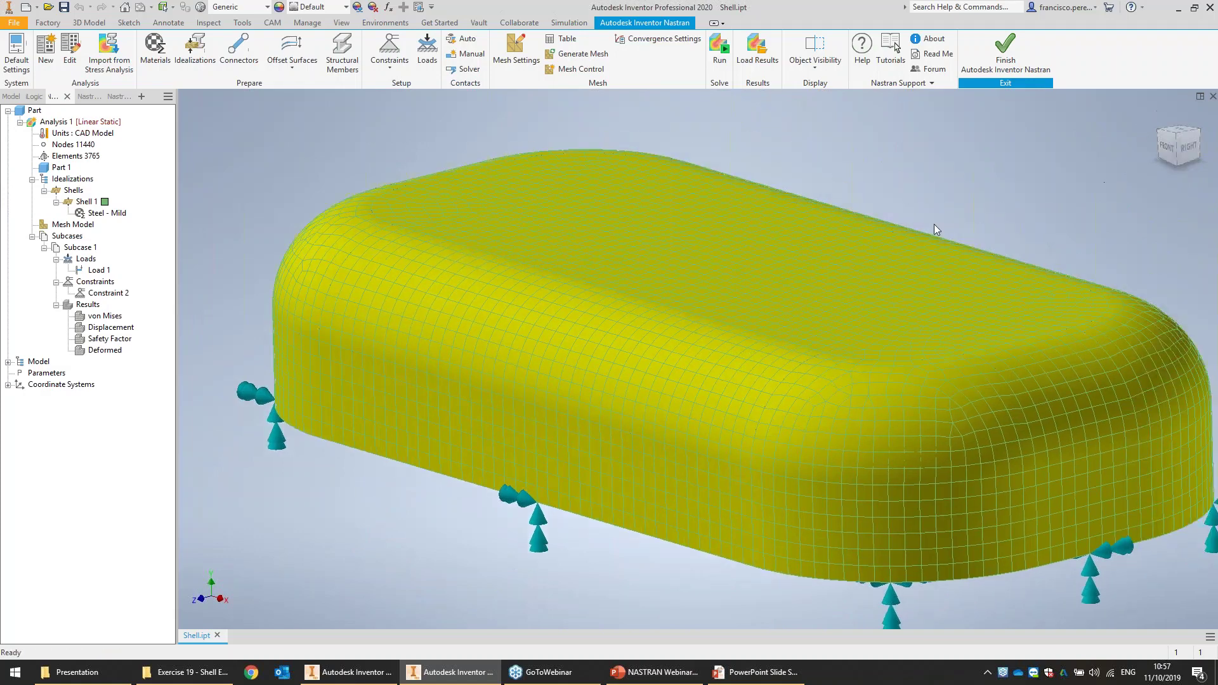
# - Run the linear static analysis on the shell model with the new edge constraints and accept the completed solution
pyautogui.scroll(-2, 903, 114)
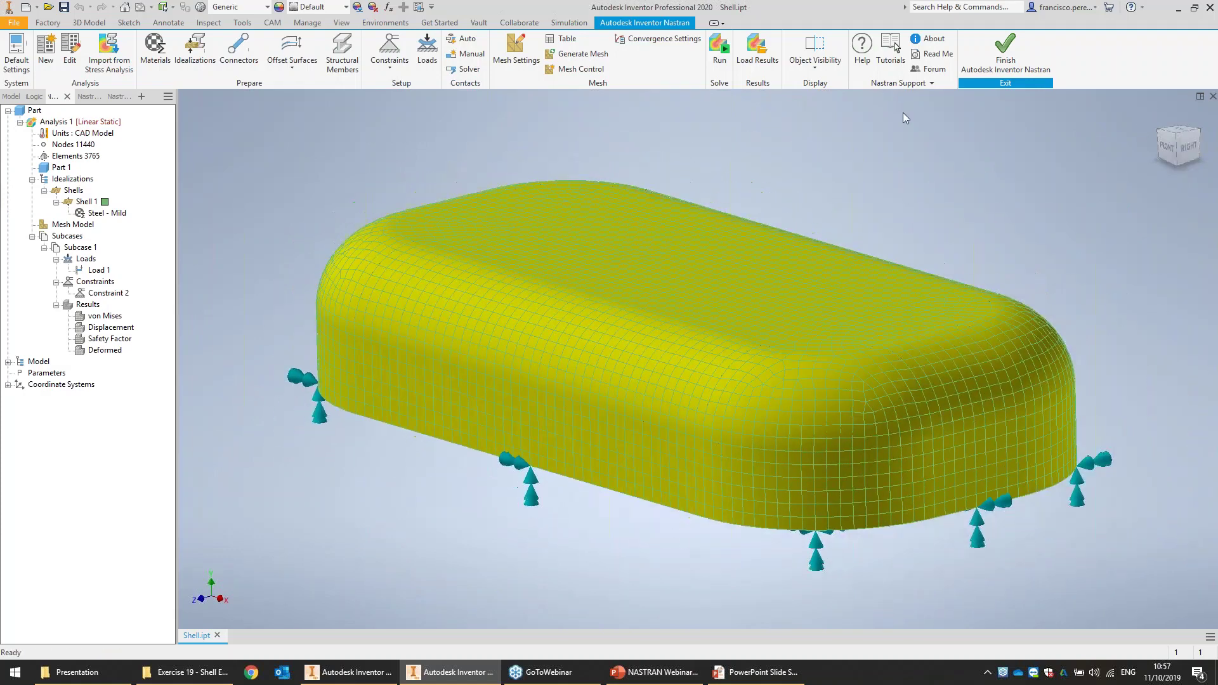
pyautogui.click(718, 52)
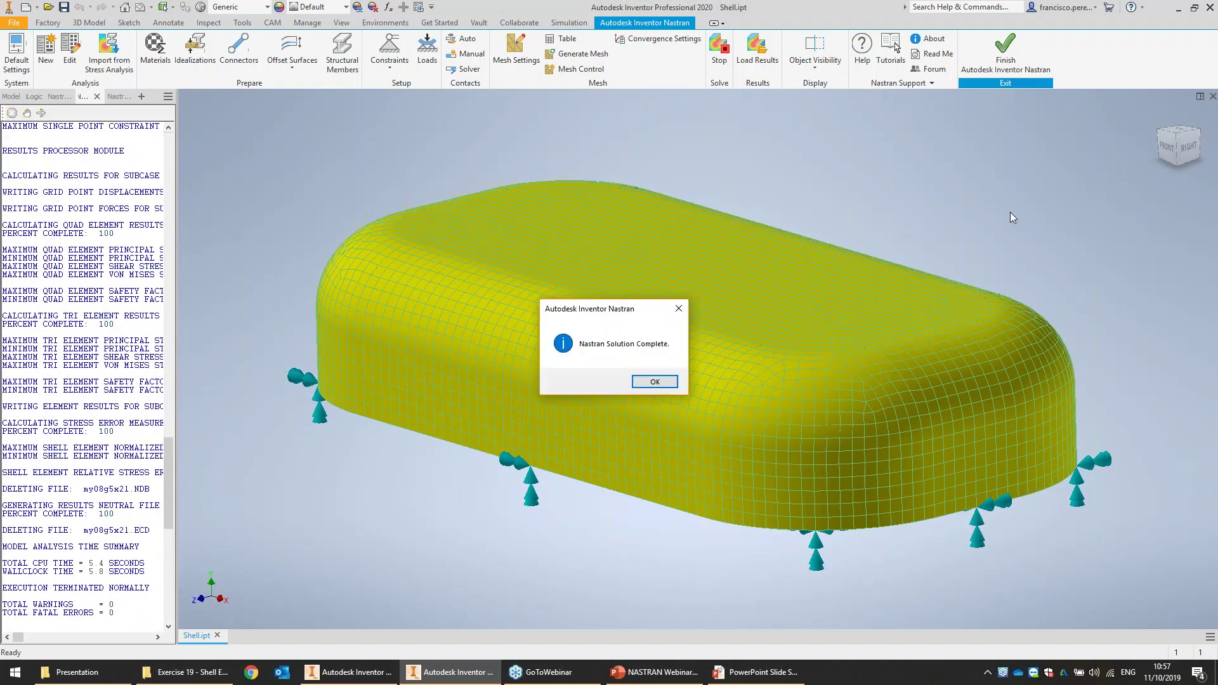
pyautogui.press('Return')
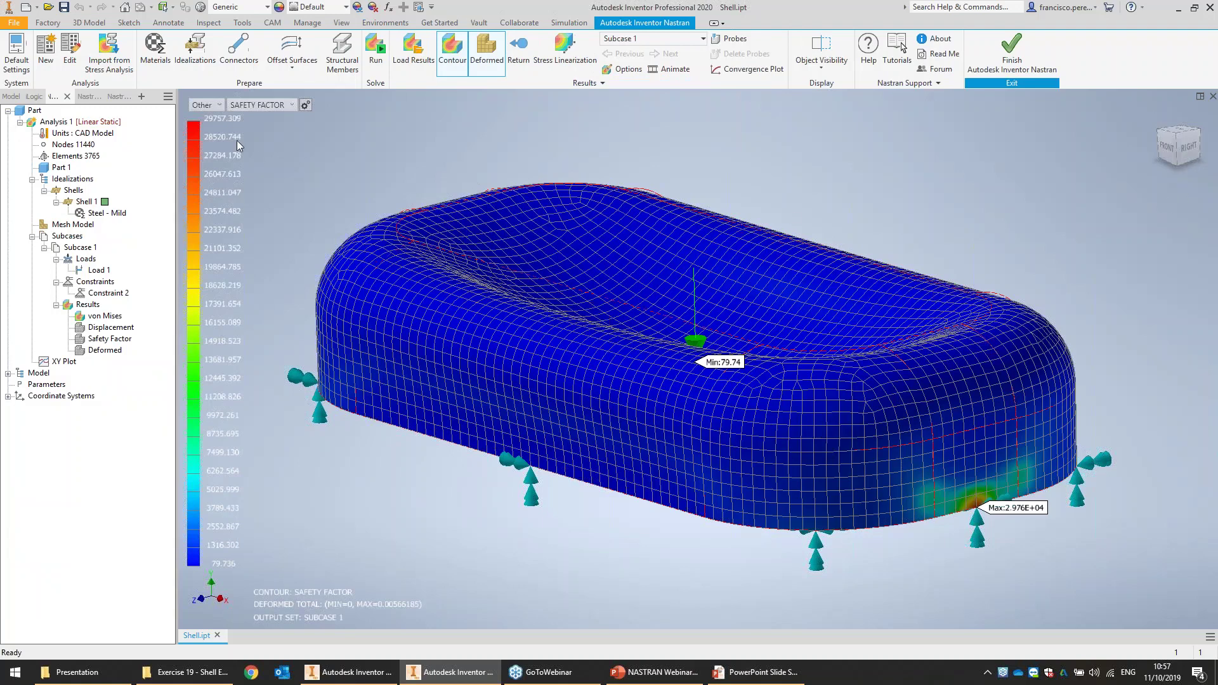
# - Display the Shell Von Mises Stress contour in MPa on the deformed shell and view it from a lower front angle
pyautogui.click(210, 105)
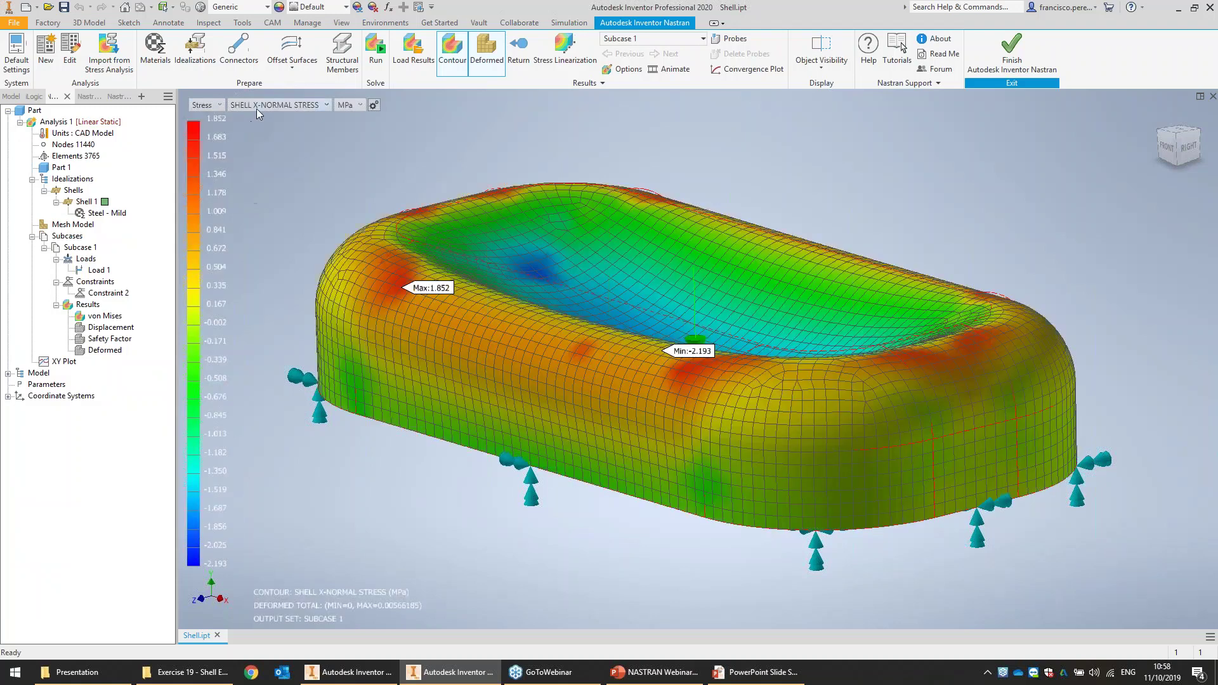
pyautogui.click(256, 107)
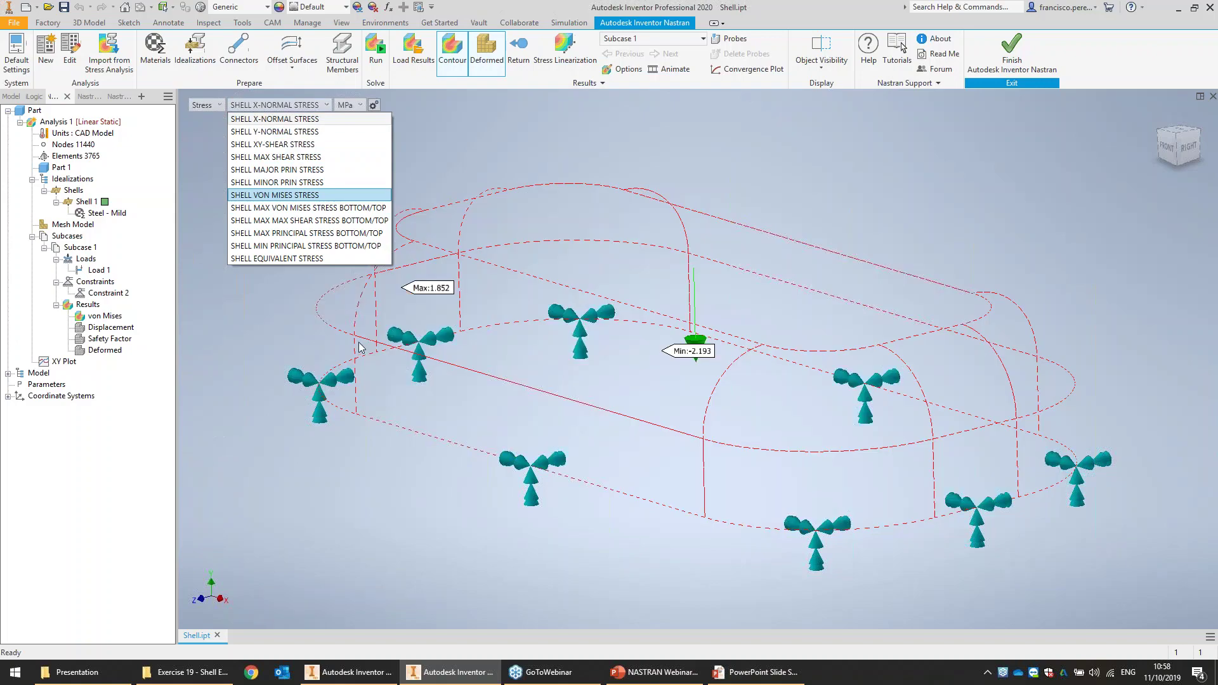
pyautogui.moveTo(1178, 144)
pyautogui.mouseDown()
pyautogui.moveTo(1179, 168)
pyautogui.moveTo(1182, 90)
pyautogui.moveTo(1180, 171)
pyautogui.moveTo(1191, 135)
pyautogui.mouseUp()
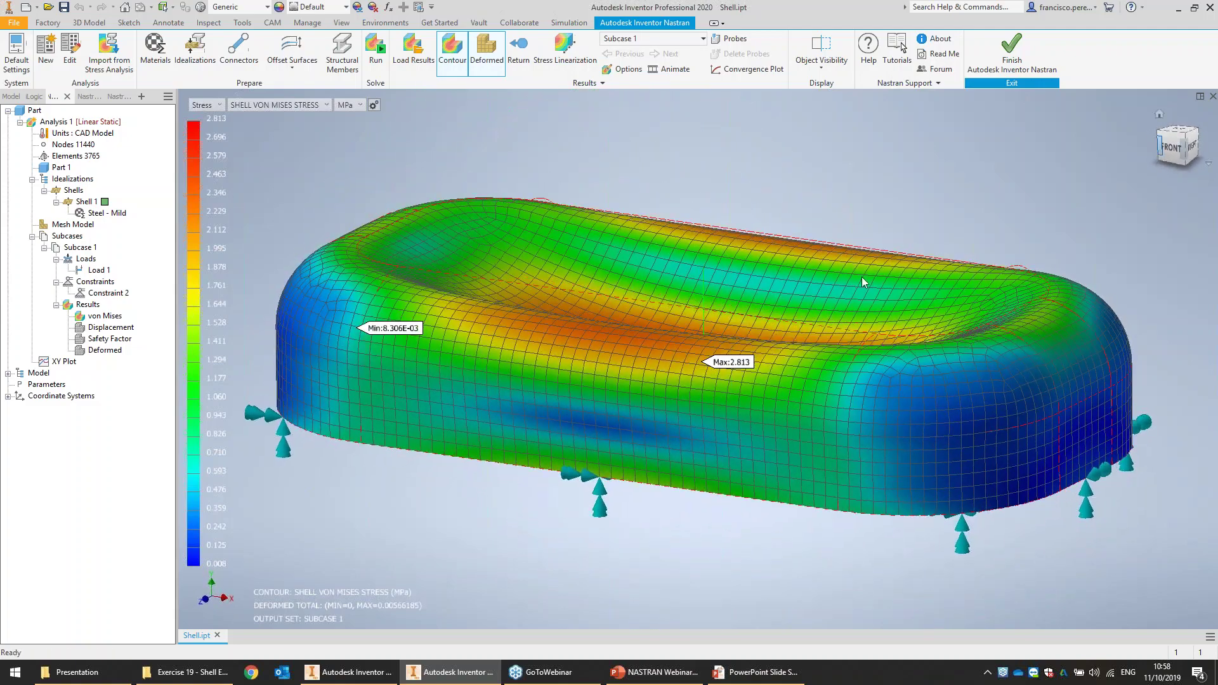
# - Switch to the PowerPoint slide show to continue with the presentation slides
pyautogui.click(766, 676)
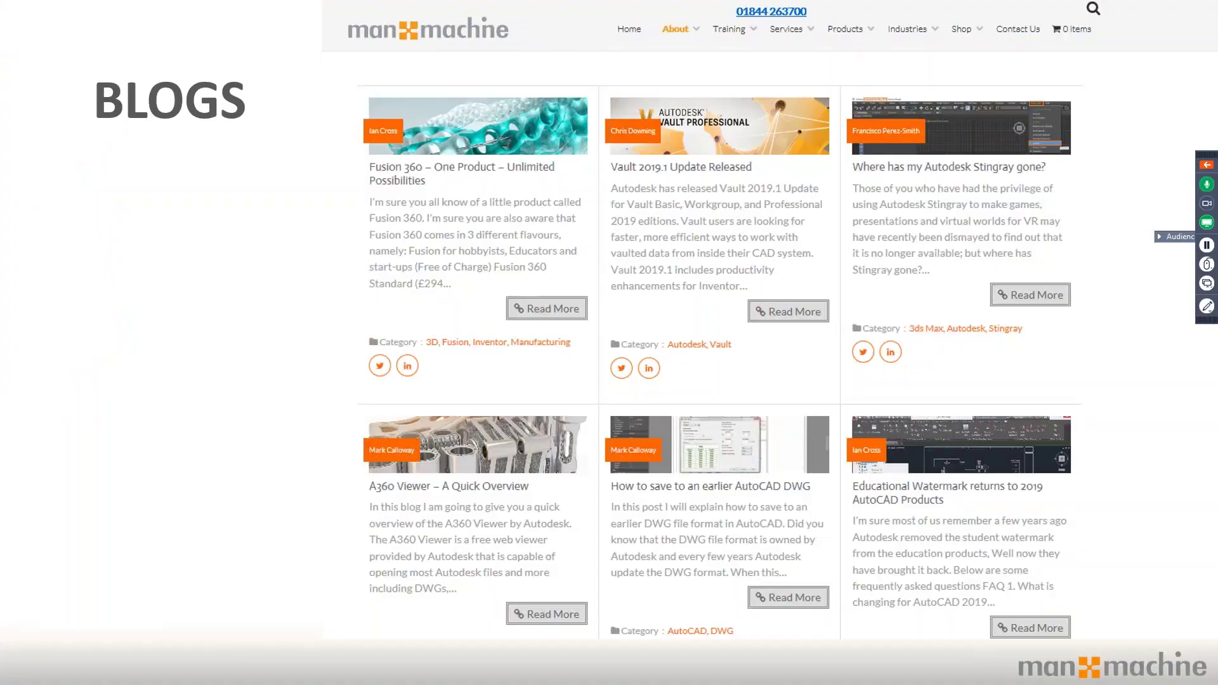